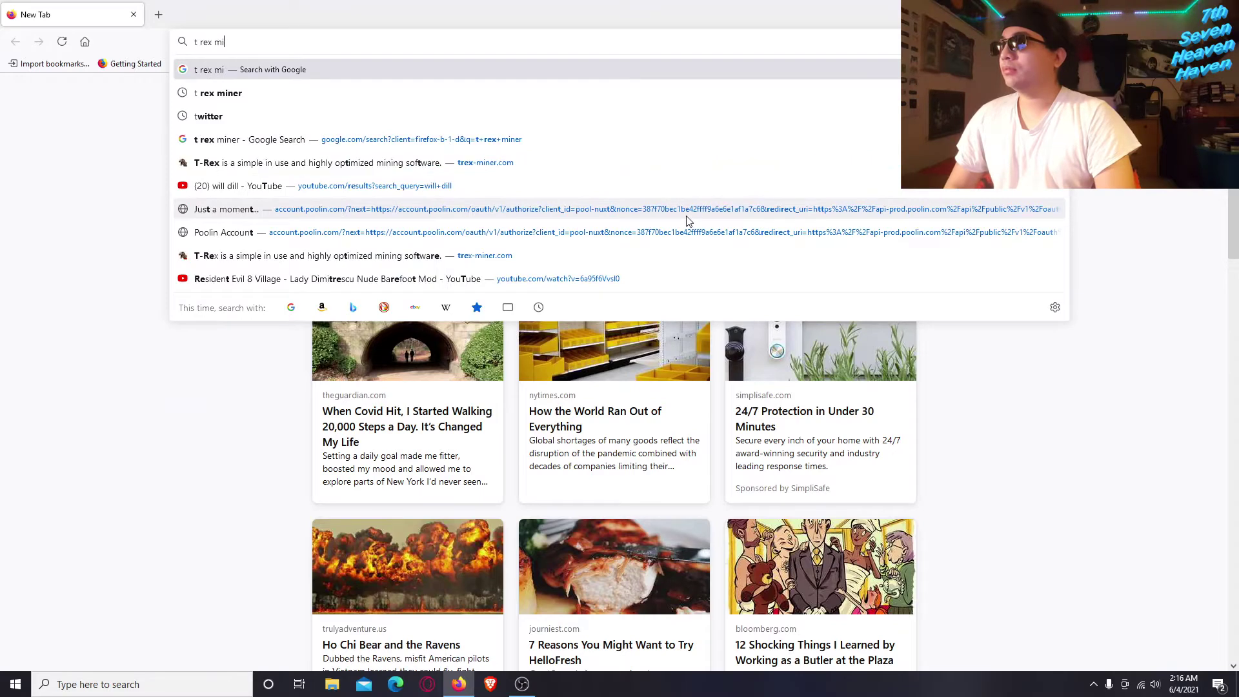
- Search the web for "t rex miner" and open the trex-miner.com website from the results
{"action": "key", "text": "Return"}
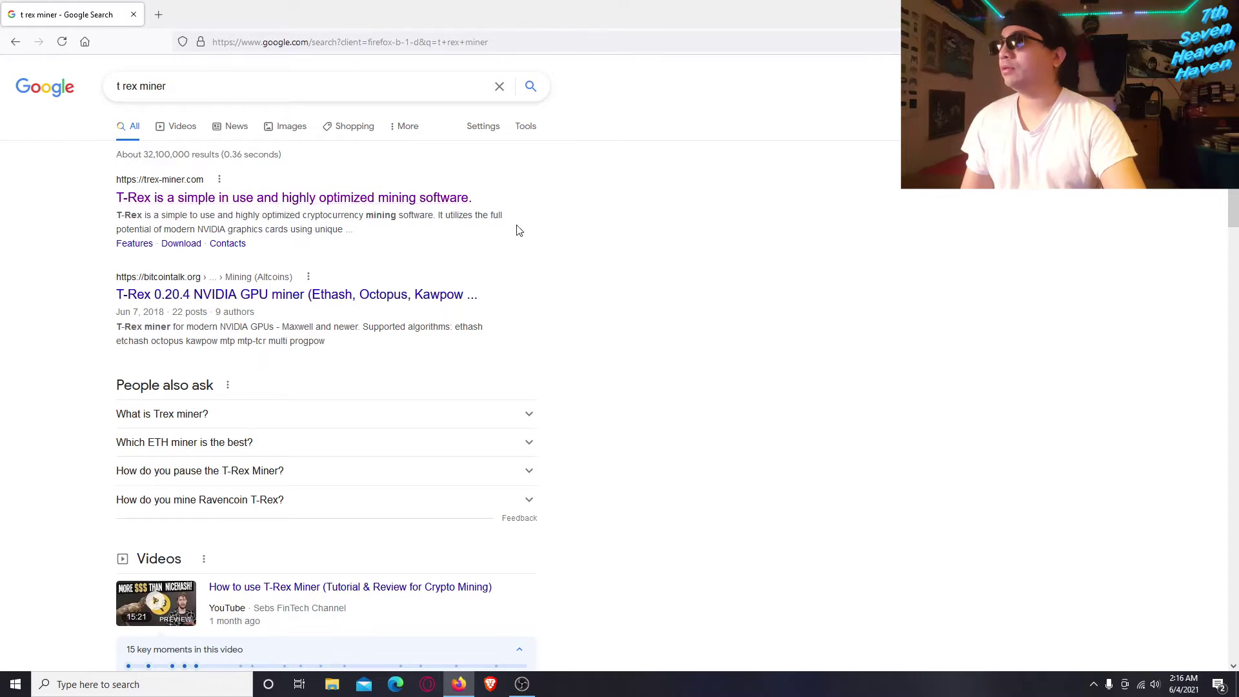
{"action": "left_click", "coordinate": [372, 199]}
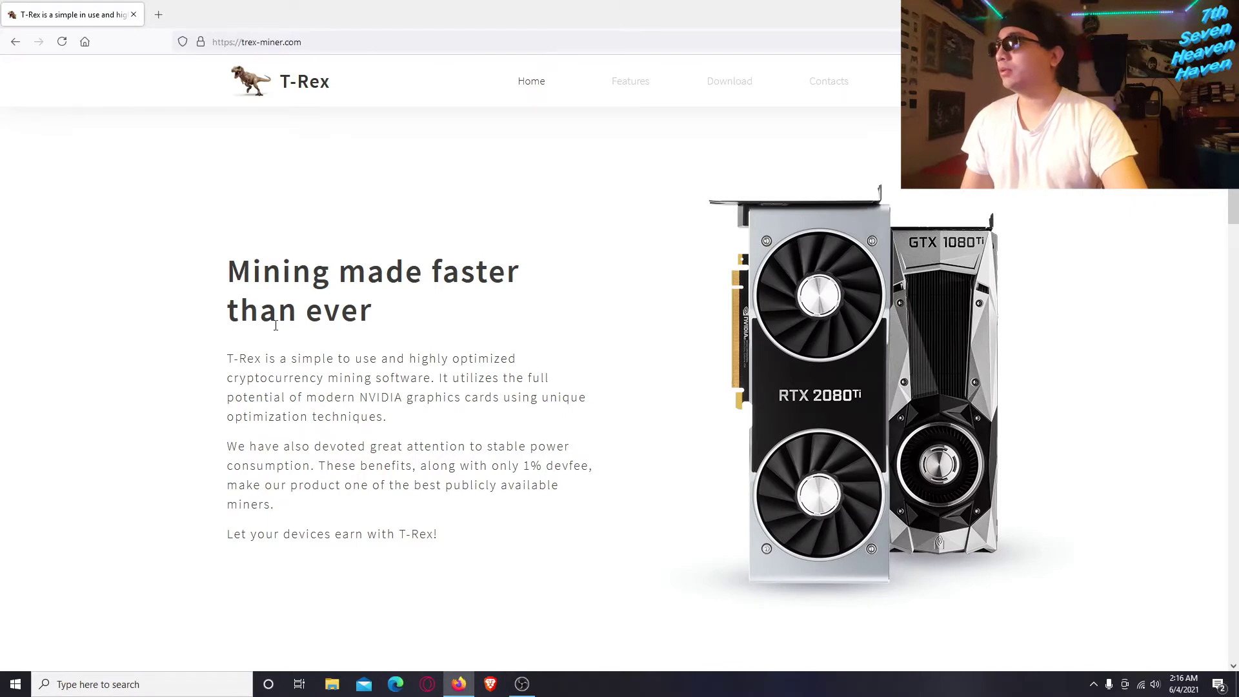
- Examine the T-Rex website's introduction and its "Why T-Rex" feature descriptions, including supported algorithms and developer fee
{"action": "scroll", "coordinate": [339, 367], "scroll_direction": "down", "scroll_amount": 1}
{"action": "scroll", "coordinate": [338, 377], "scroll_direction": "up", "scroll_amount": 1}
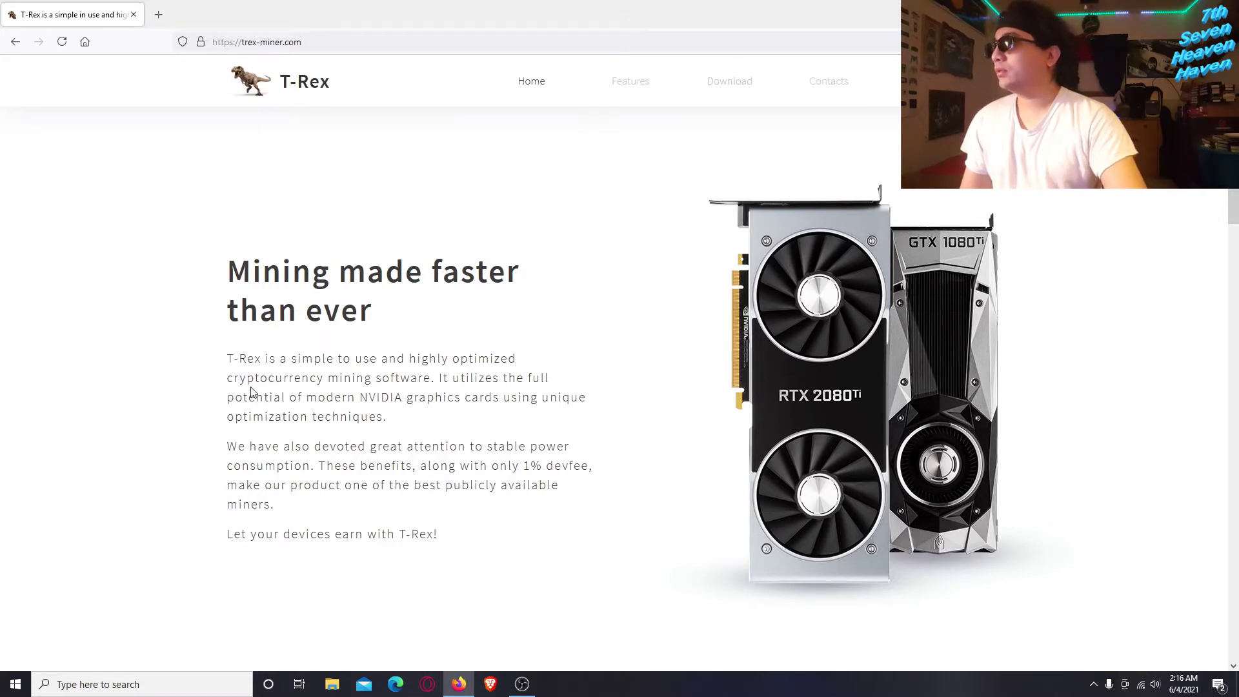
{"action": "scroll", "coordinate": [214, 388], "scroll_direction": "down", "scroll_amount": 5}
{"action": "scroll", "coordinate": [216, 389], "scroll_direction": "up", "scroll_amount": 5}
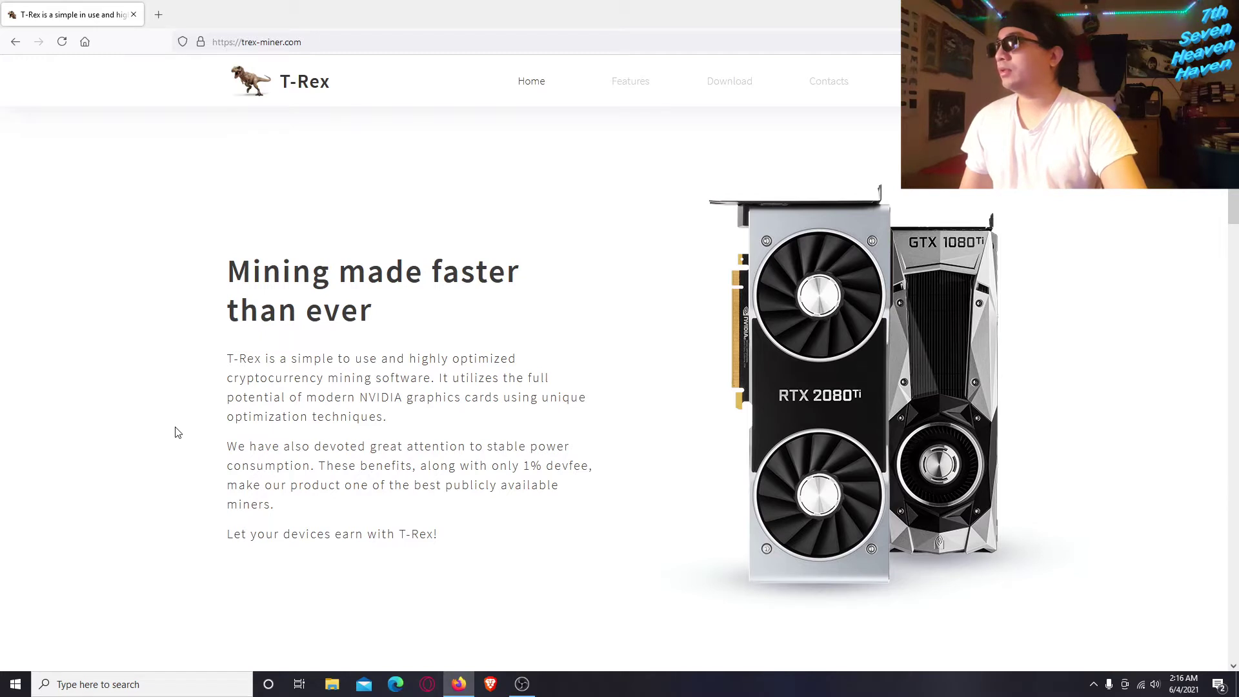
{"action": "scroll", "coordinate": [178, 432], "scroll_direction": "down", "scroll_amount": 1}
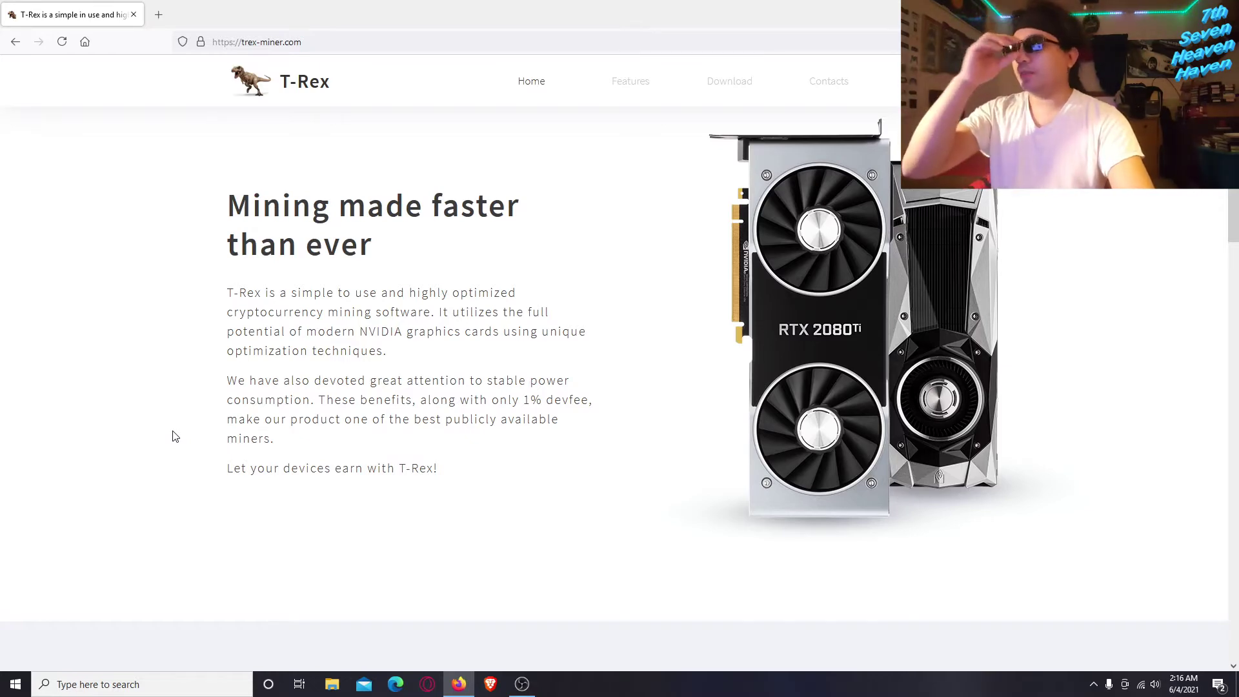
{"action": "scroll", "coordinate": [173, 437], "scroll_direction": "down", "scroll_amount": 8}
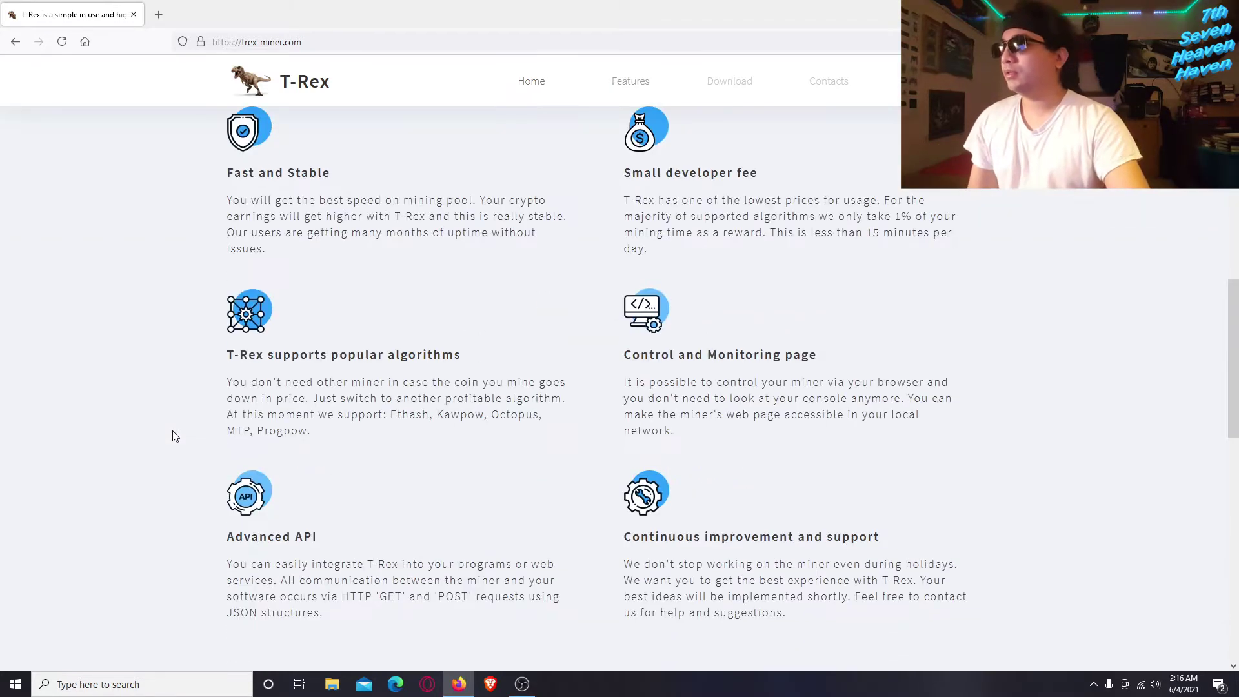
{"action": "scroll", "coordinate": [174, 437], "scroll_direction": "down", "scroll_amount": 2}
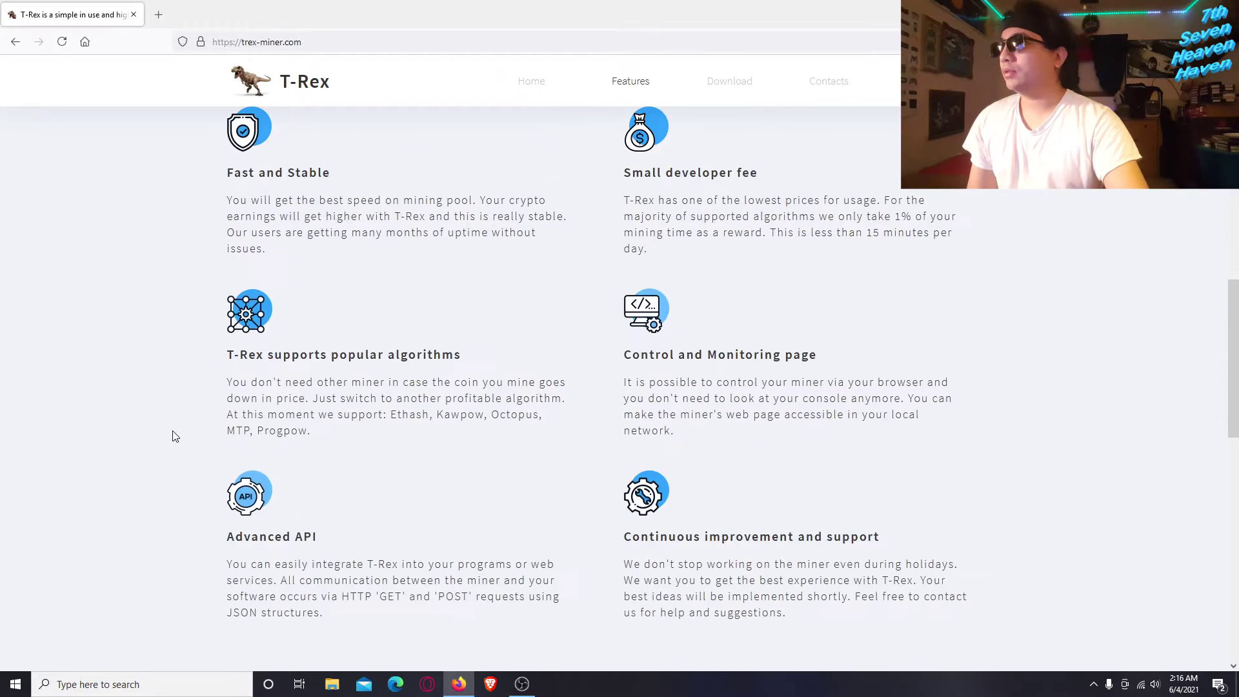
{"action": "scroll", "coordinate": [174, 437], "scroll_direction": "up", "scroll_amount": 10}
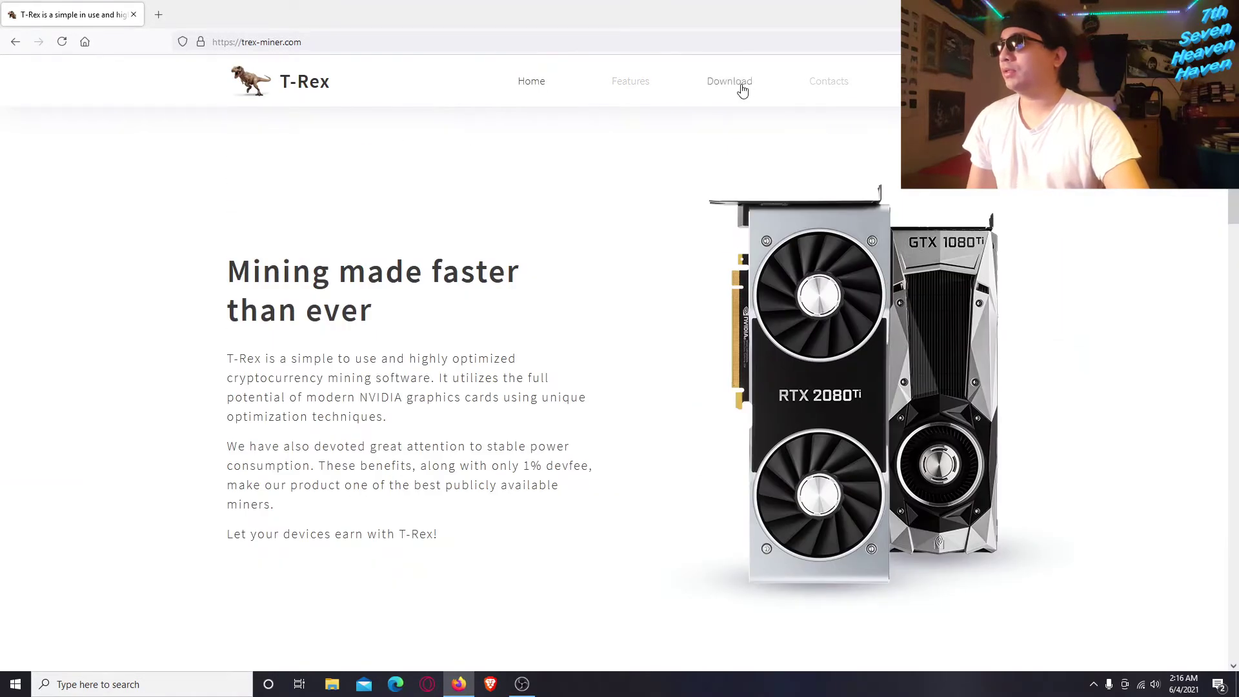
{"action": "left_click", "coordinate": [740, 87]}
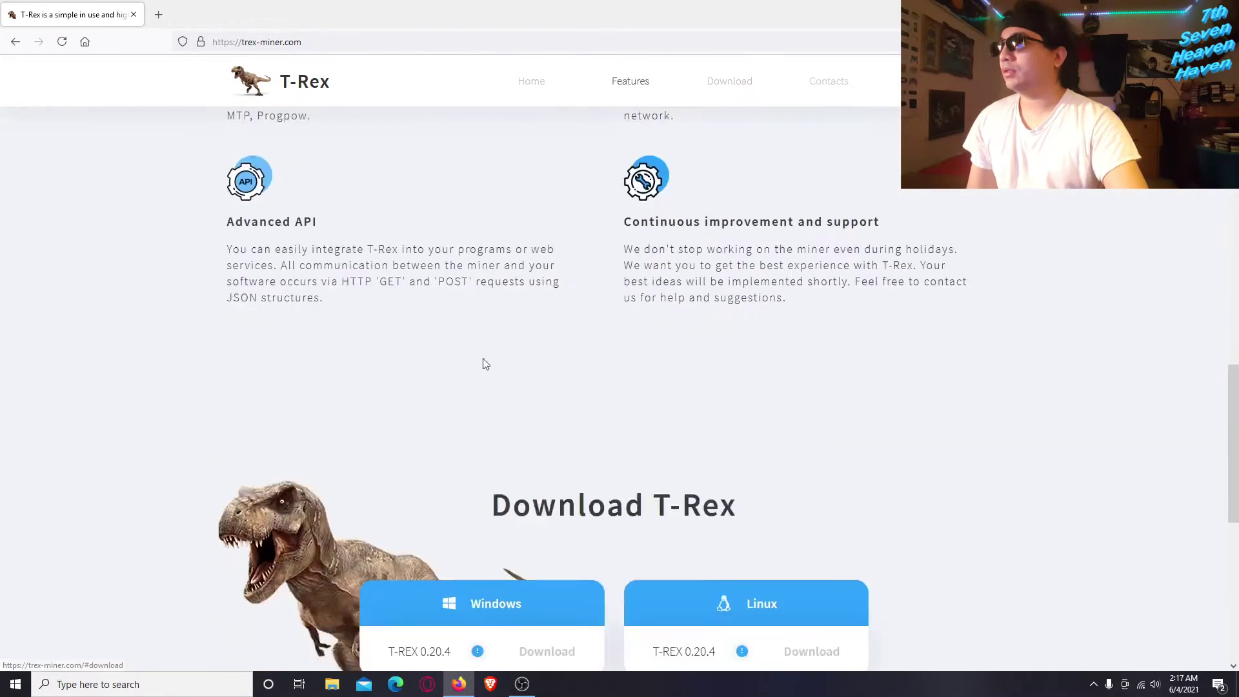
{"action": "scroll", "coordinate": [183, 405], "scroll_direction": "up", "scroll_amount": 8}
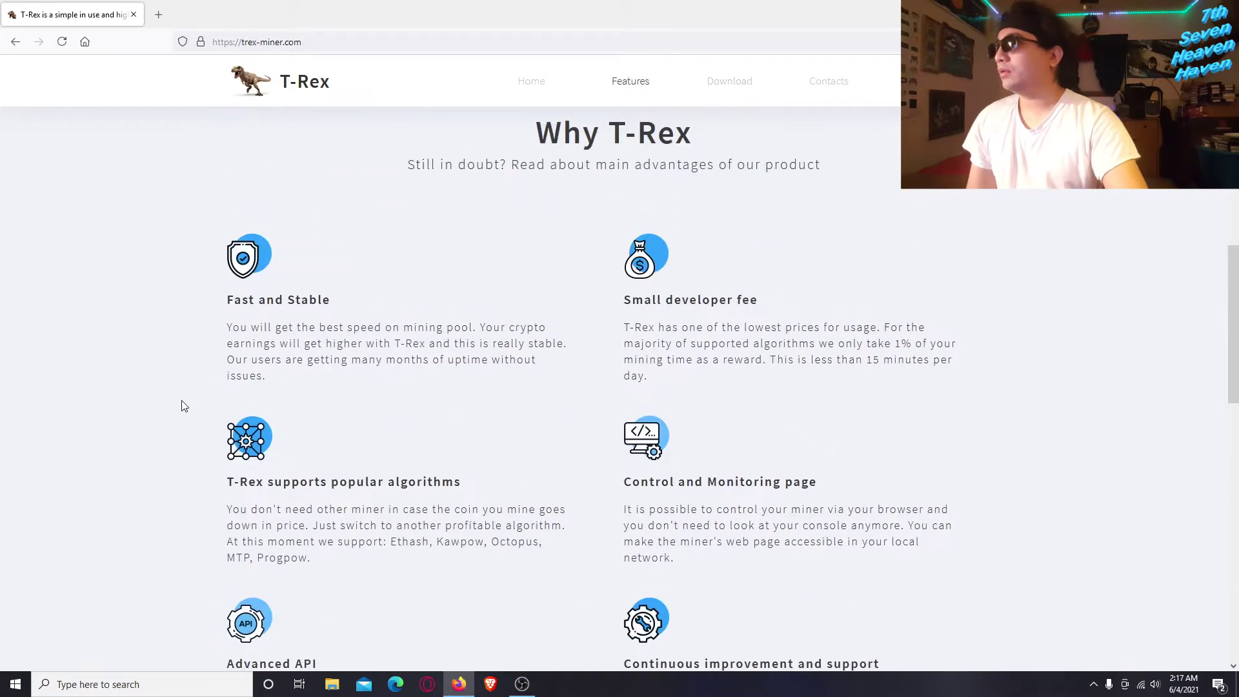
{"action": "scroll", "coordinate": [183, 405], "scroll_direction": "down", "scroll_amount": 2}
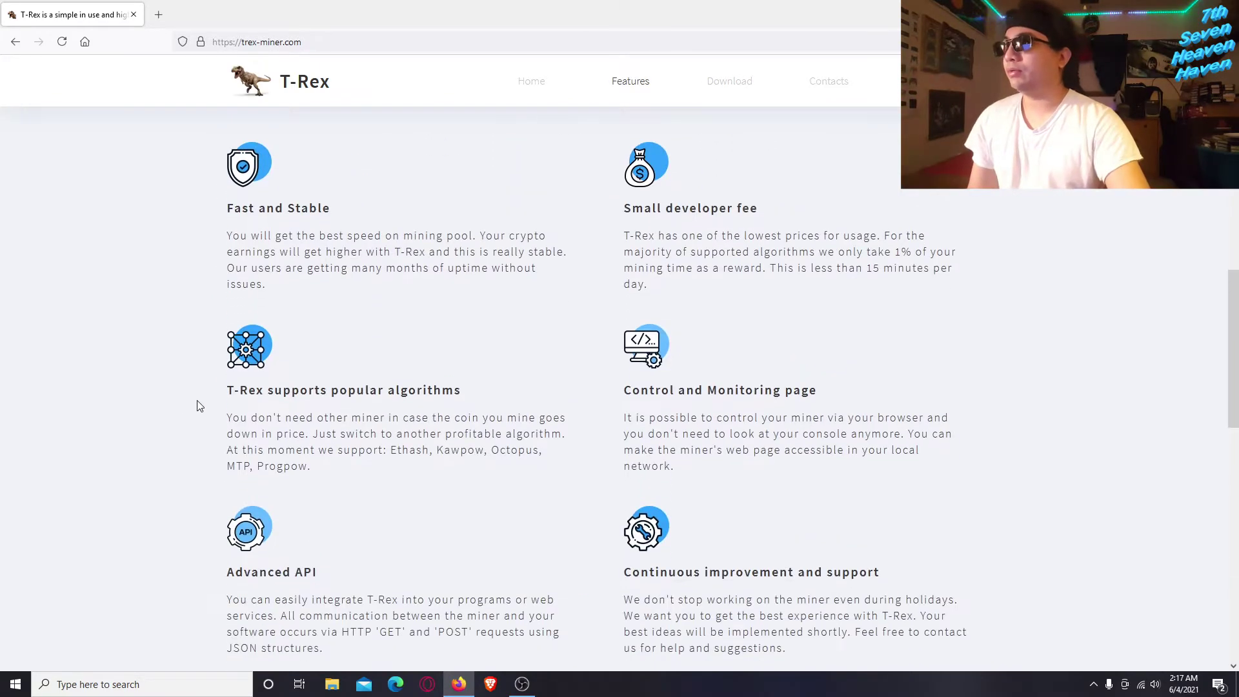
{"action": "scroll", "coordinate": [434, 319], "scroll_direction": "up", "scroll_amount": 8}
{"action": "scroll", "coordinate": [462, 321], "scroll_direction": "down", "scroll_amount": 7}
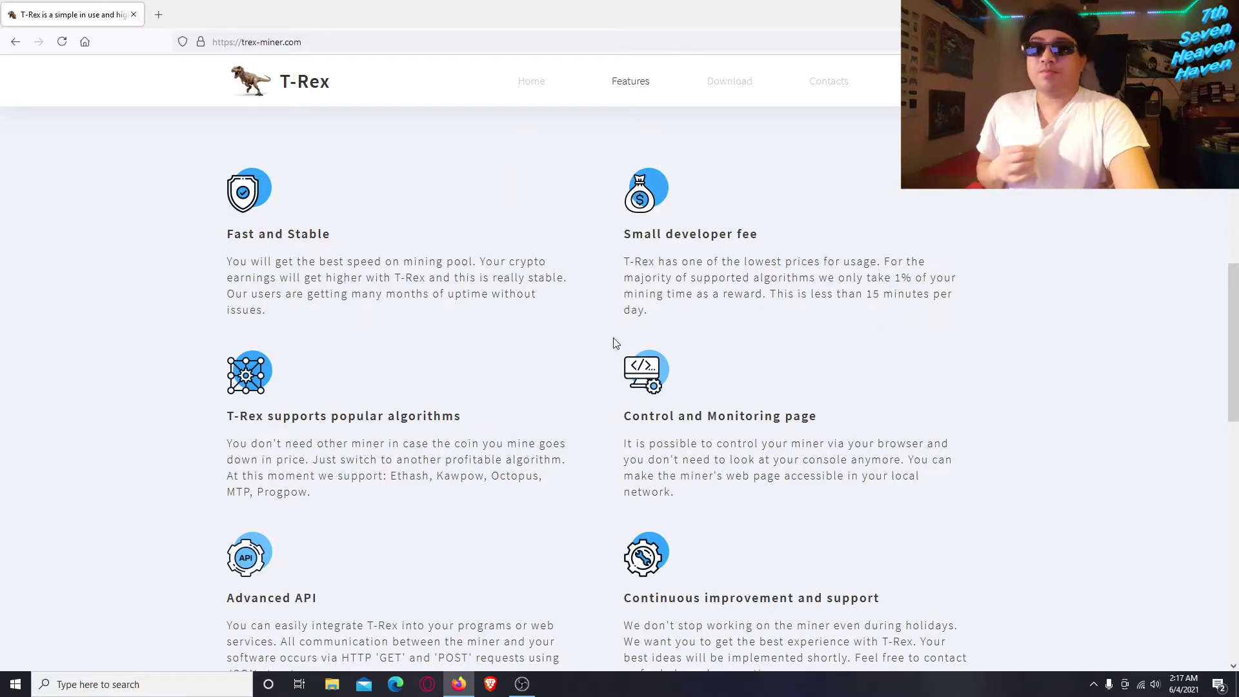
{"action": "scroll", "coordinate": [626, 333], "scroll_direction": "down", "scroll_amount": 3}
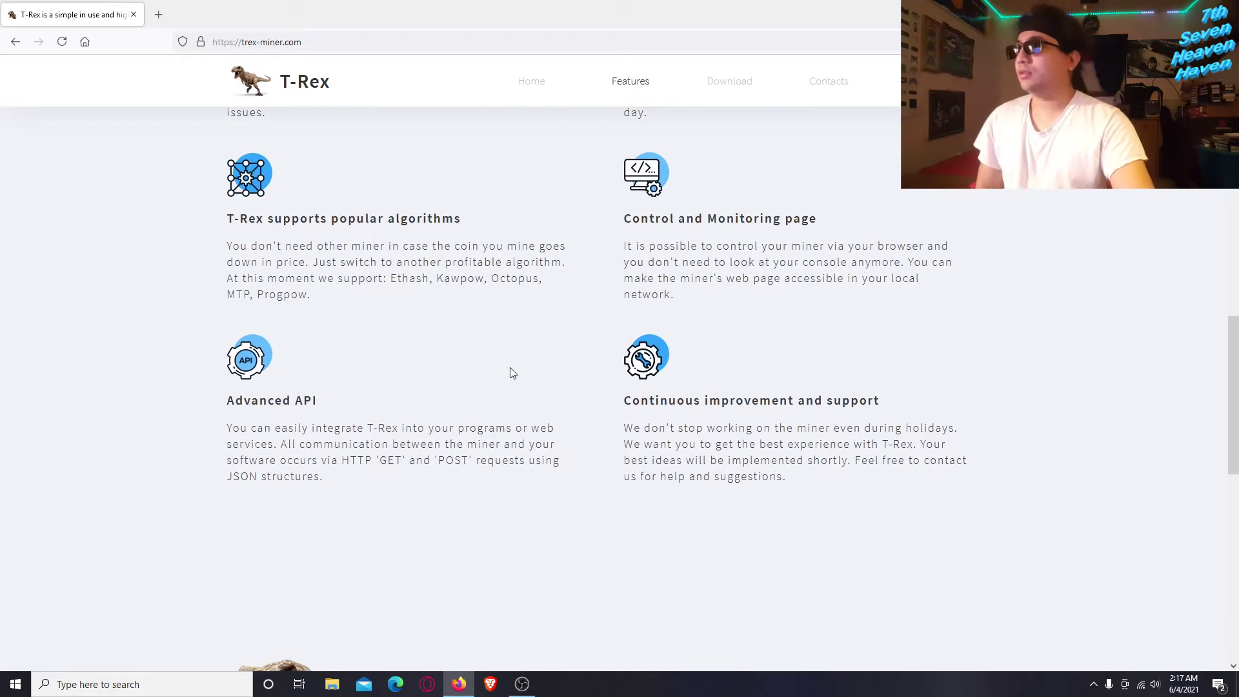
{"action": "scroll", "coordinate": [431, 294], "scroll_direction": "up", "scroll_amount": 2}
{"action": "scroll", "coordinate": [158, 366], "scroll_direction": "down", "scroll_amount": 8}
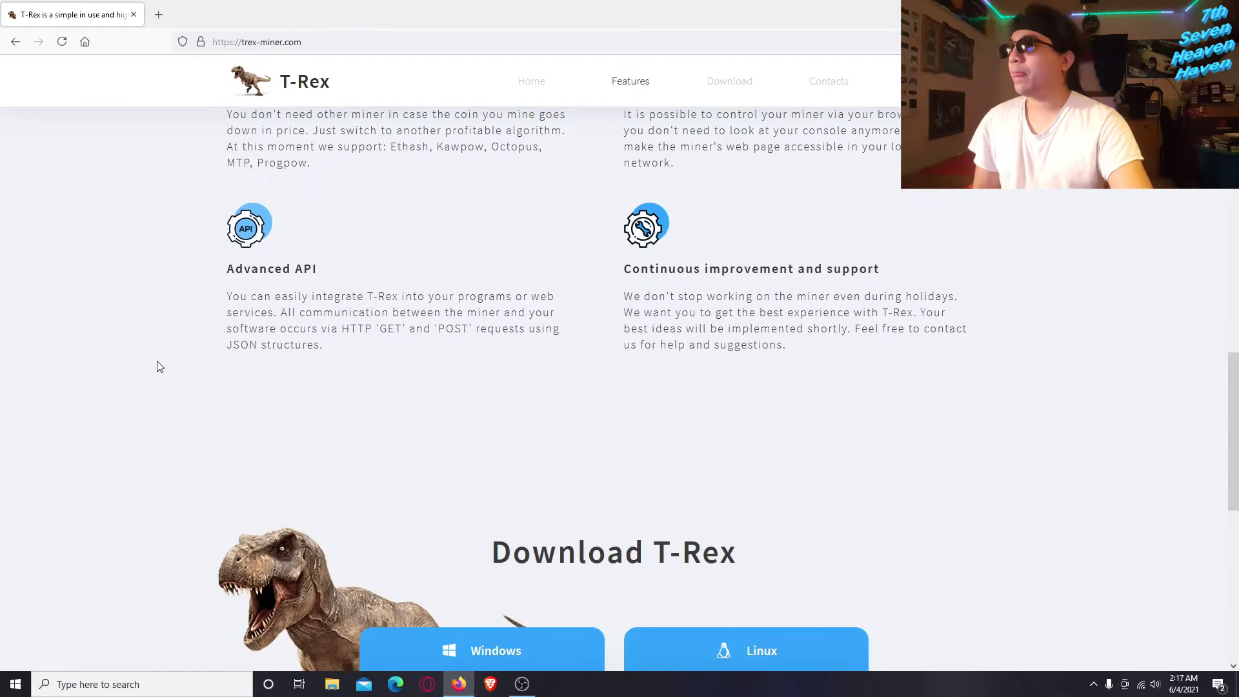
- Try to save the Windows T-REX 0.20.4 download, t-rex-0.20.4-win.zip, and dismiss the Avast alert
{"action": "scroll", "coordinate": [159, 365], "scroll_direction": "down", "scroll_amount": 4}
{"action": "scroll", "coordinate": [181, 360], "scroll_direction": "up", "scroll_amount": 3}
{"action": "scroll", "coordinate": [183, 359], "scroll_direction": "down", "scroll_amount": 3}
{"action": "scroll", "coordinate": [275, 347], "scroll_direction": "up", "scroll_amount": 5}
{"action": "scroll", "coordinate": [275, 347], "scroll_direction": "down", "scroll_amount": 1}
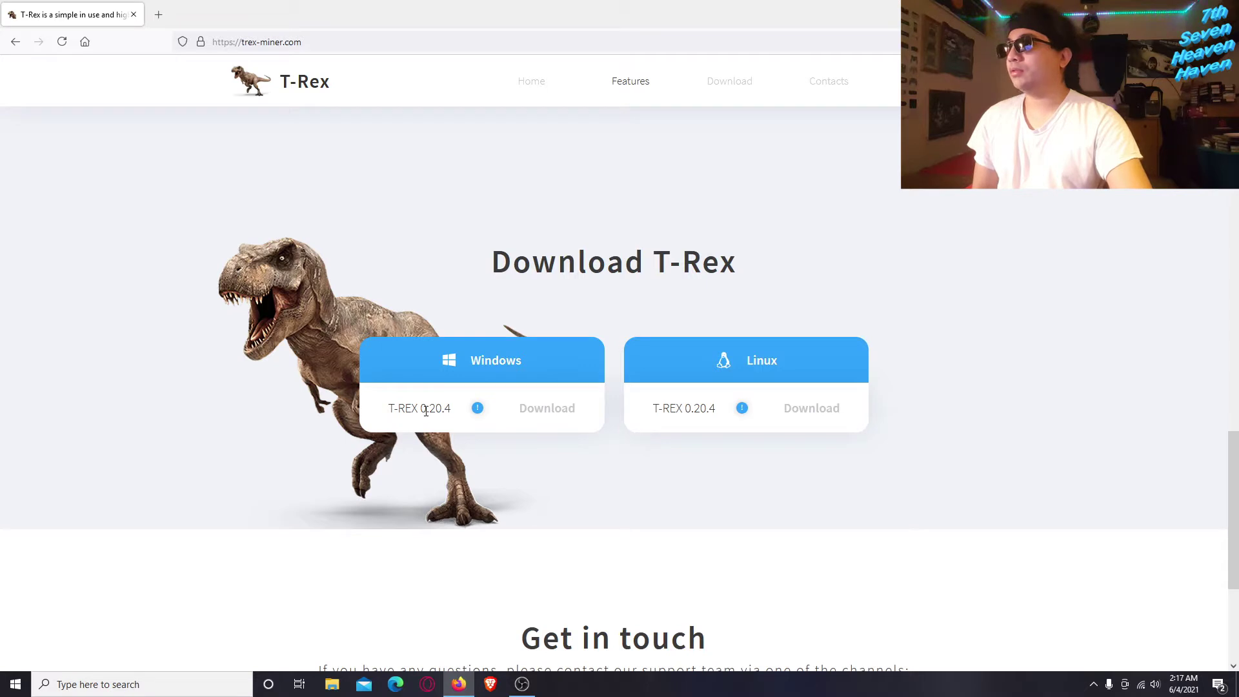
{"action": "left_click", "coordinate": [537, 418]}
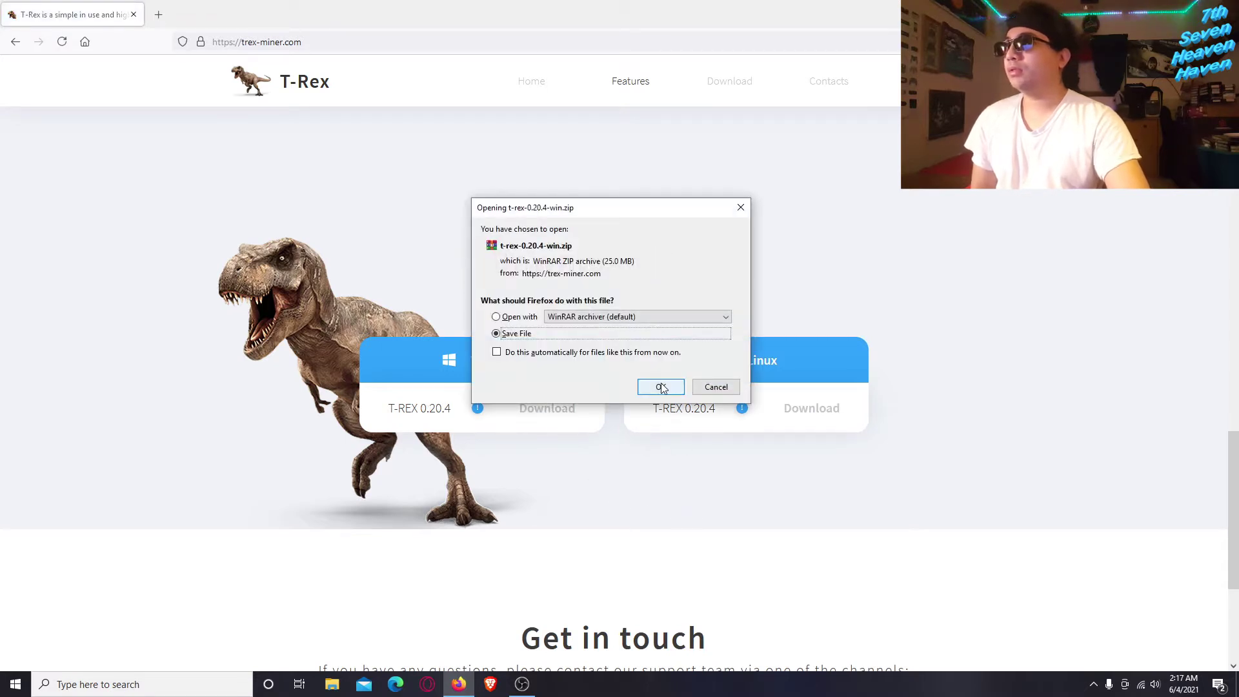
{"action": "left_click", "coordinate": [661, 387]}
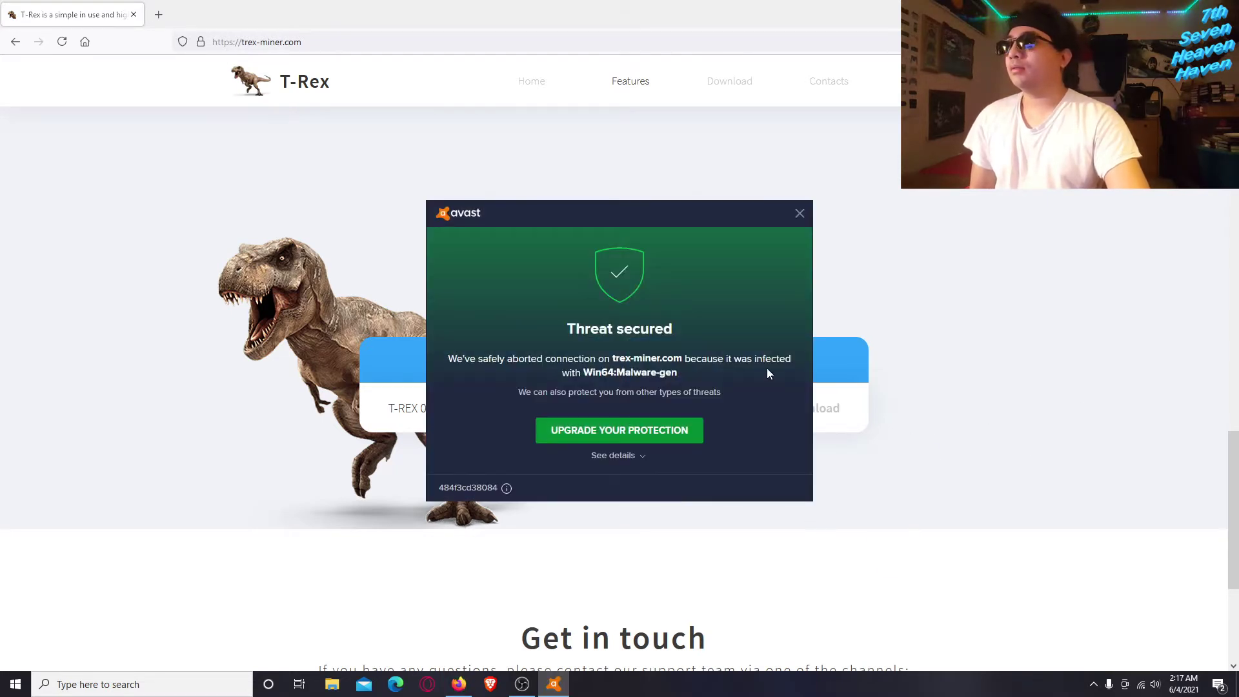
{"action": "left_click", "coordinate": [800, 219]}
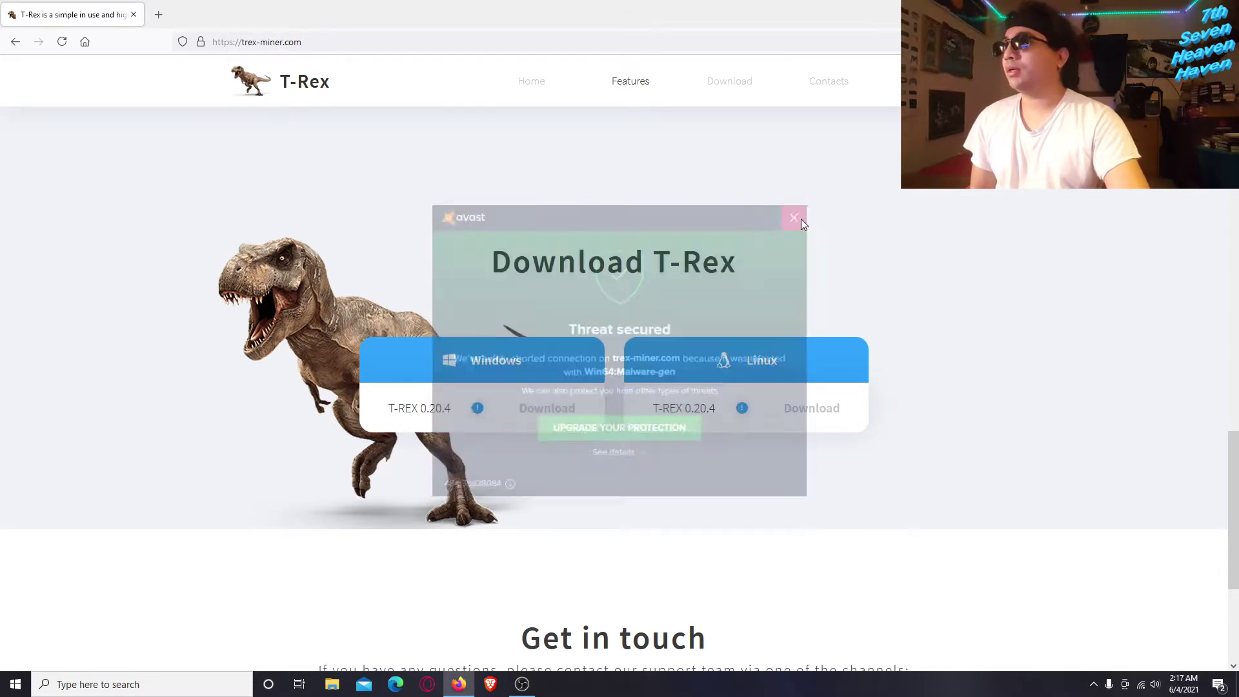
- Check Avast's Virus Chest for the blocked download and close the Avast window
{"action": "left_click", "coordinate": [1093, 684]}
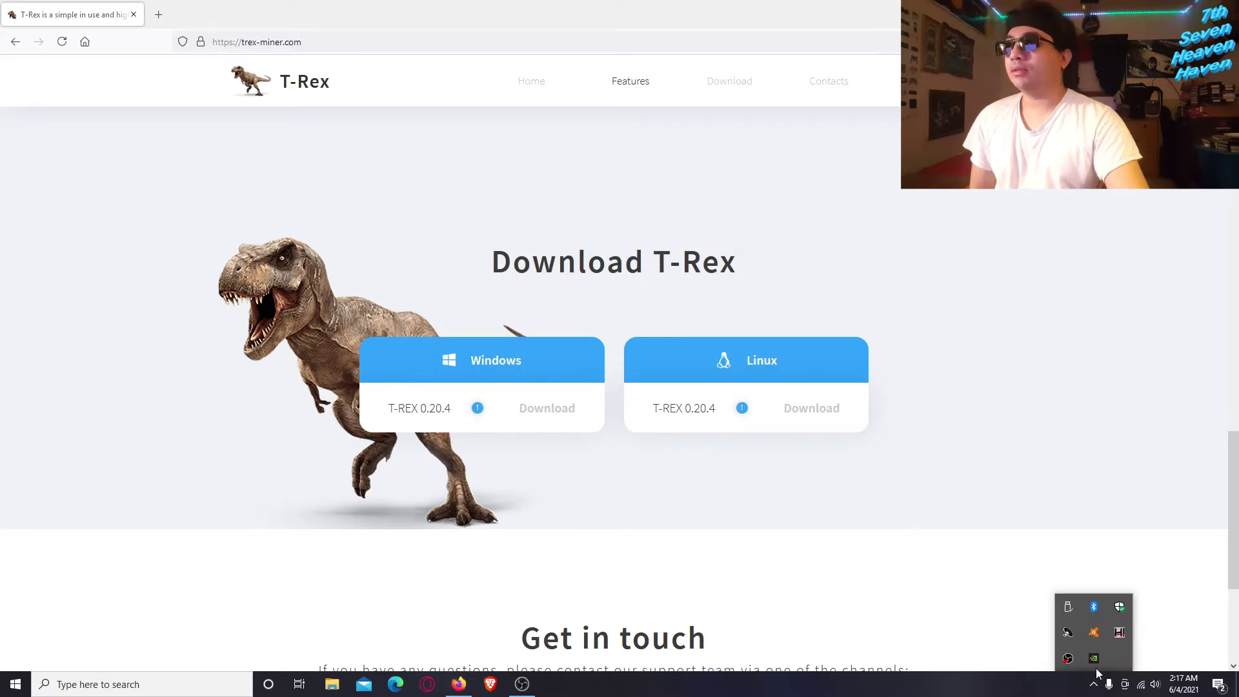
{"action": "right_click", "coordinate": [1093, 634]}
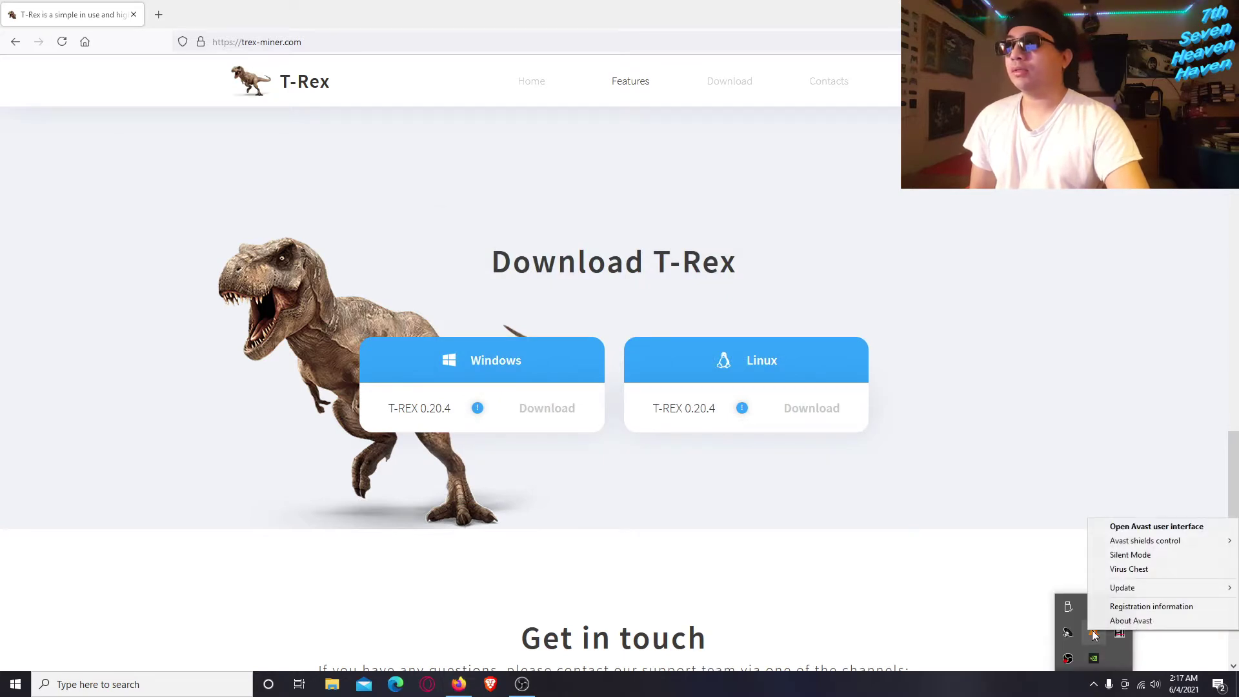
{"action": "left_click", "coordinate": [1134, 568]}
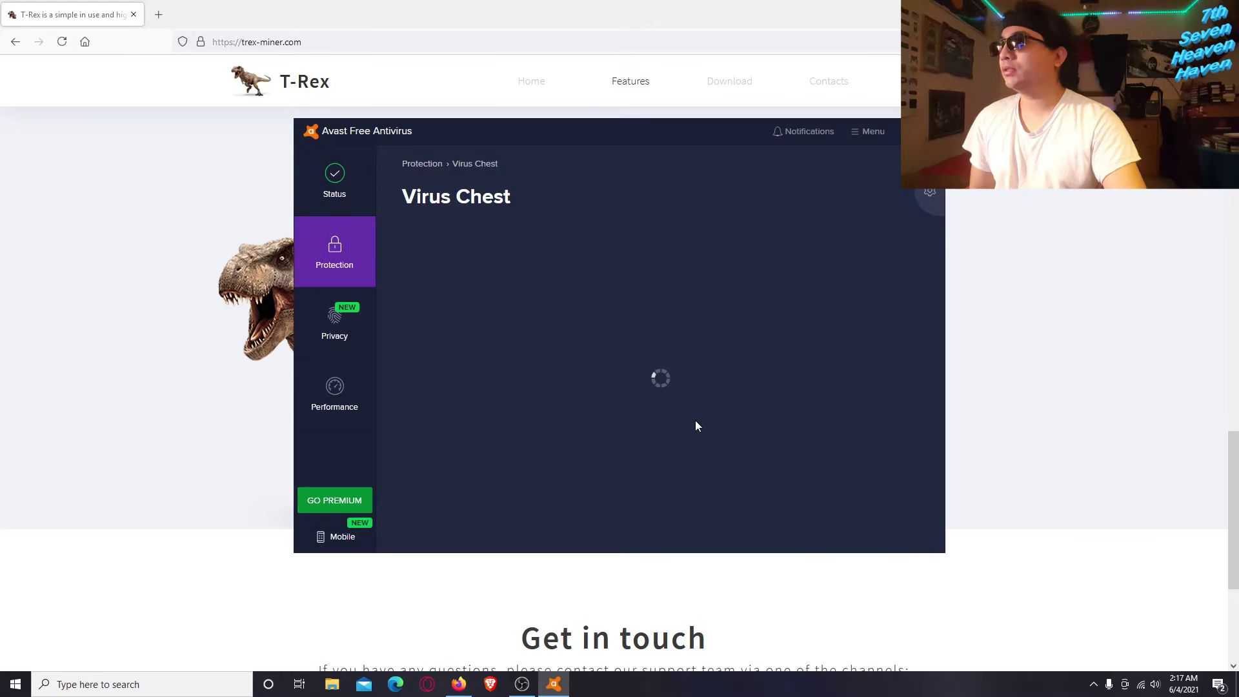
{"action": "left_click", "coordinate": [930, 131]}
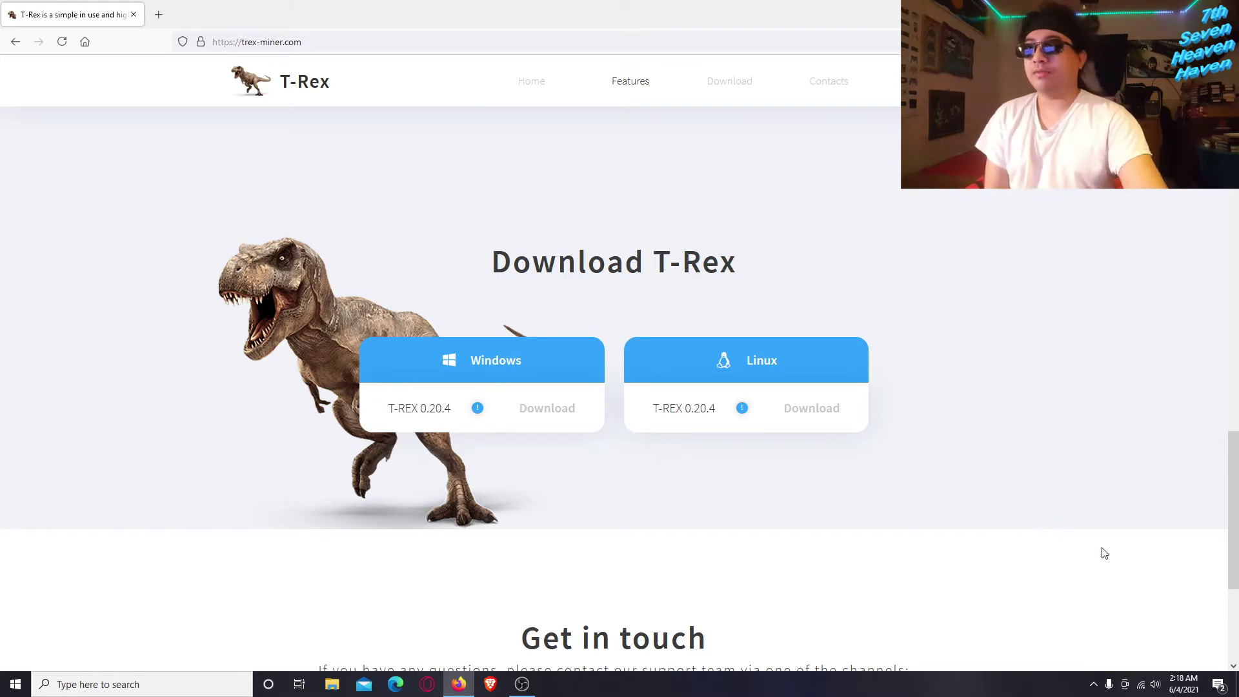
- Restore the quarantined file 4QGZu3eS.exe.part from Avast's Virus Chest with an exception, and close Avast
{"action": "left_click", "coordinate": [1093, 684]}
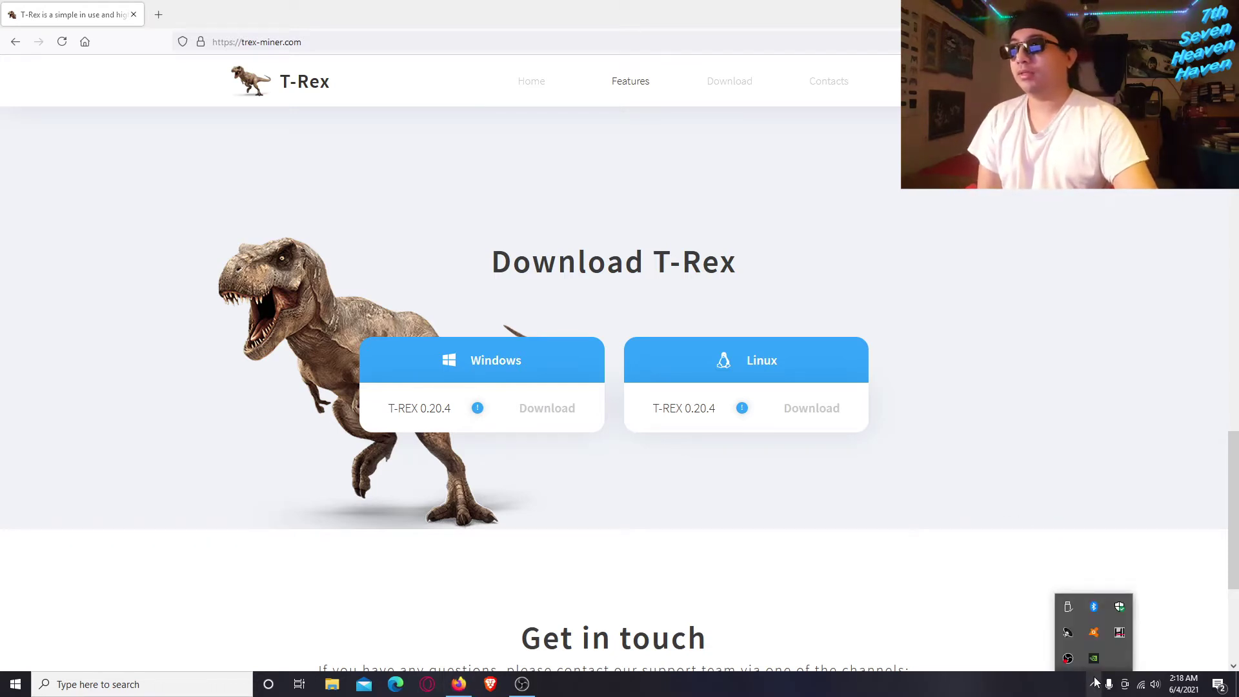
{"action": "right_click", "coordinate": [1092, 635]}
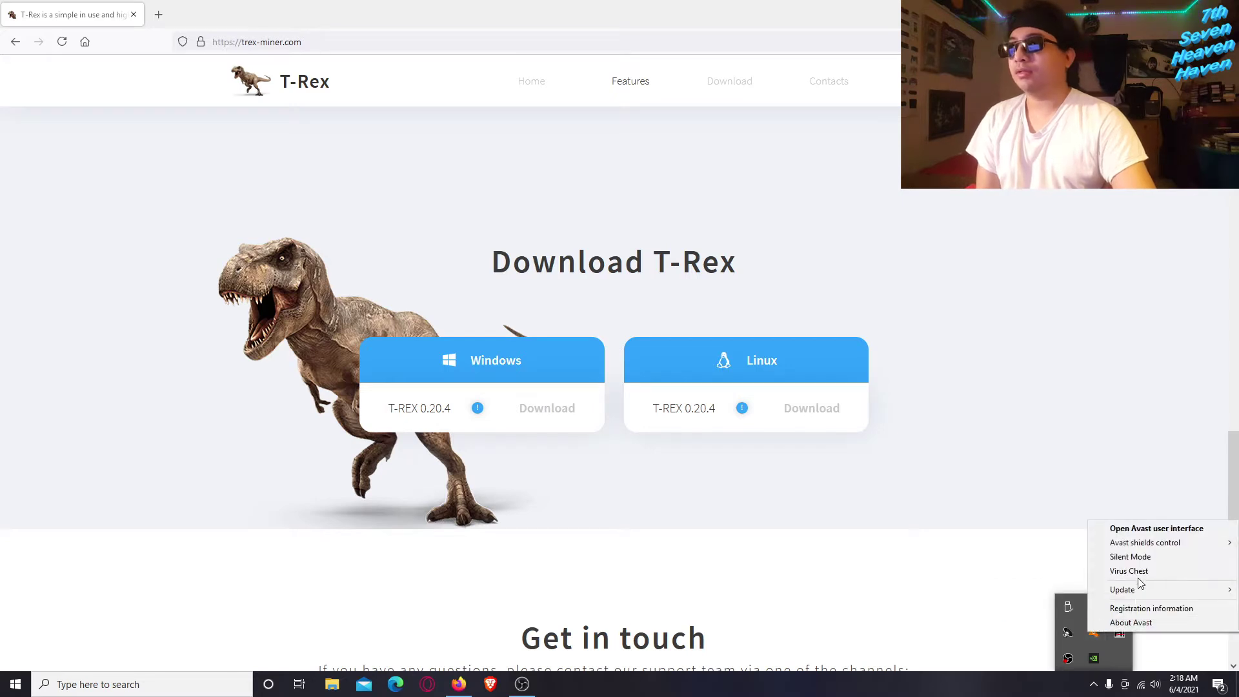
{"action": "left_click", "coordinate": [1031, 547]}
{"action": "left_click", "coordinate": [1093, 676]}
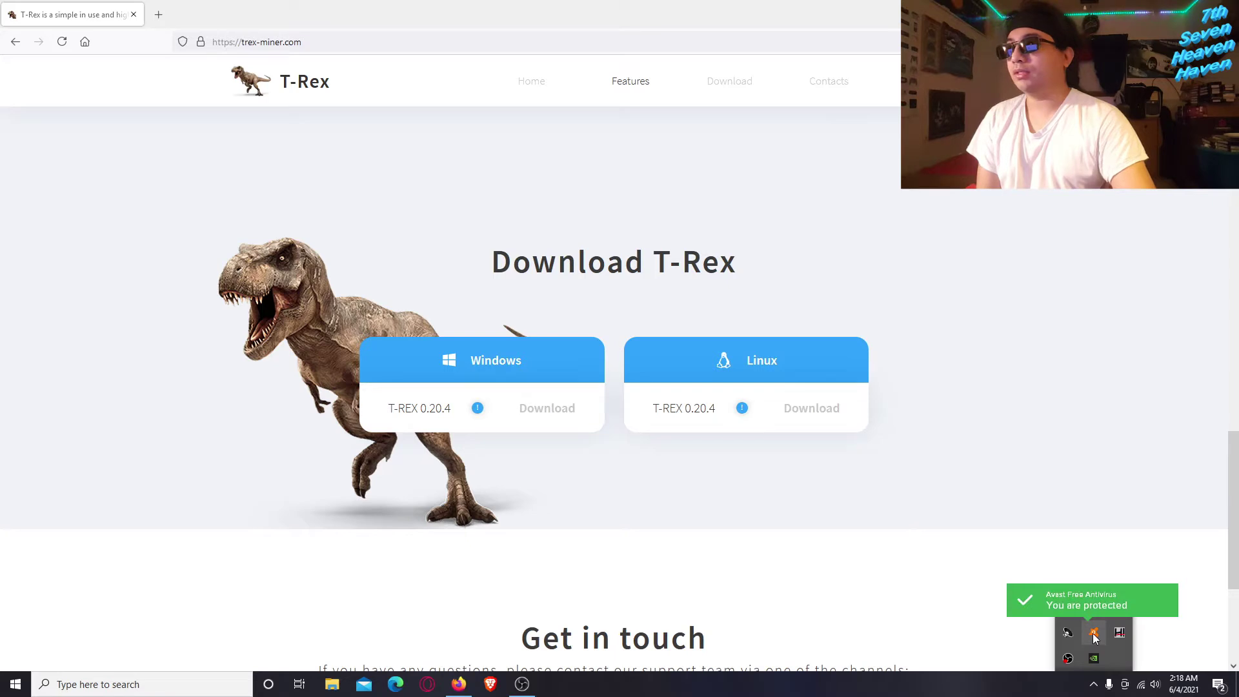
{"action": "right_click", "coordinate": [1094, 637]}
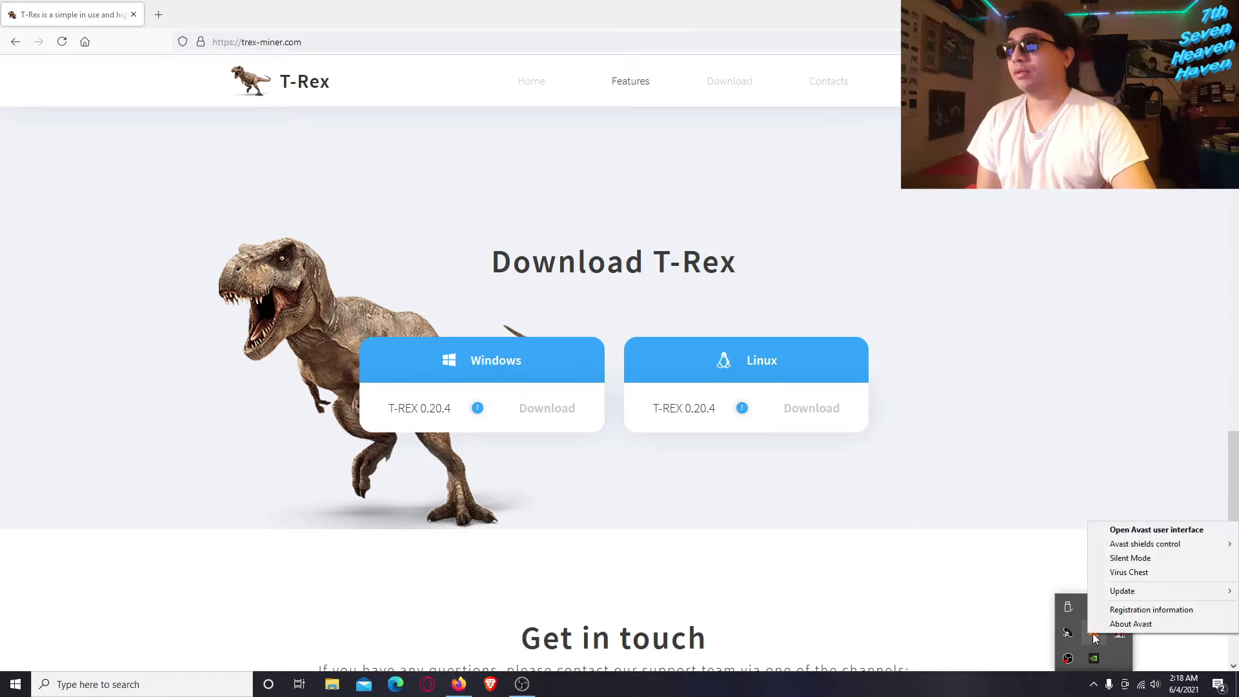
{"action": "left_click", "coordinate": [1120, 573]}
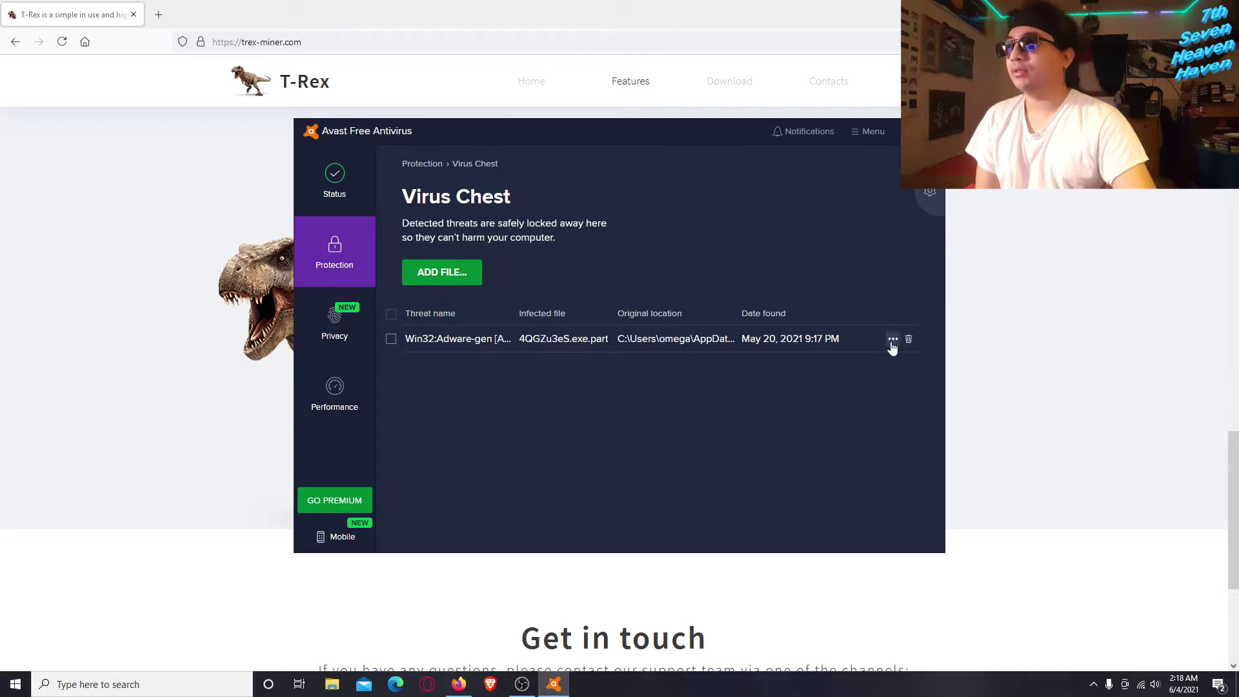
{"action": "left_click", "coordinate": [894, 340]}
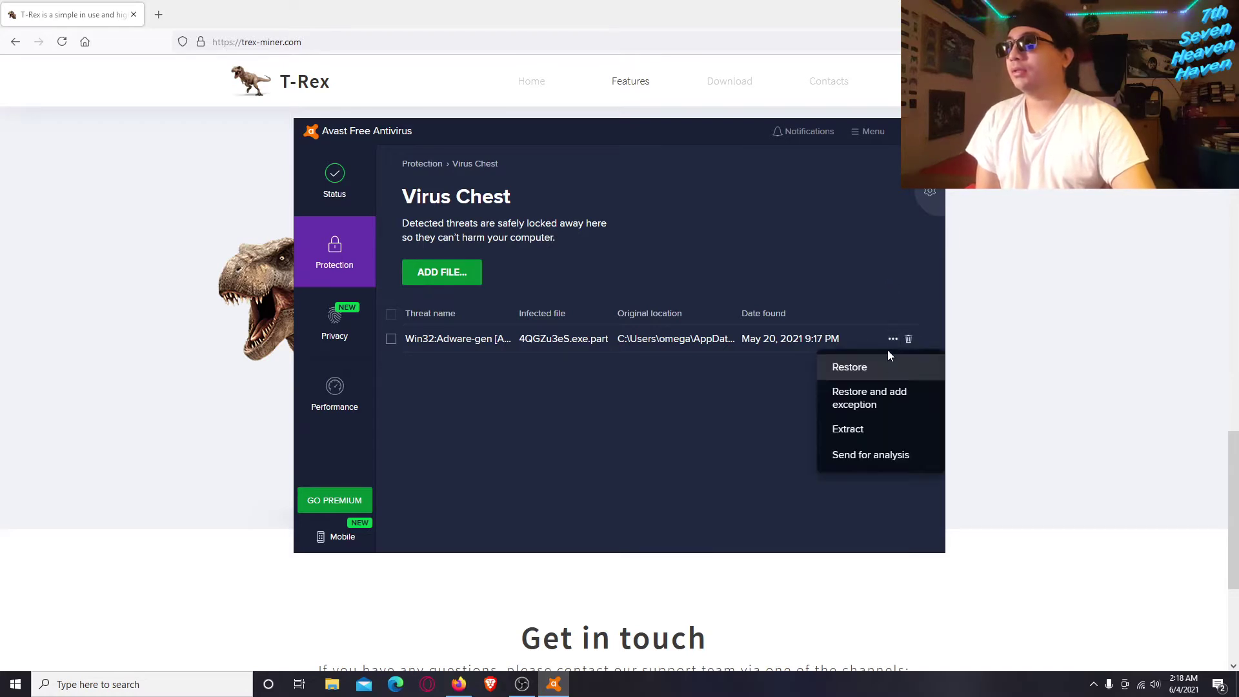
{"action": "left_click", "coordinate": [881, 410]}
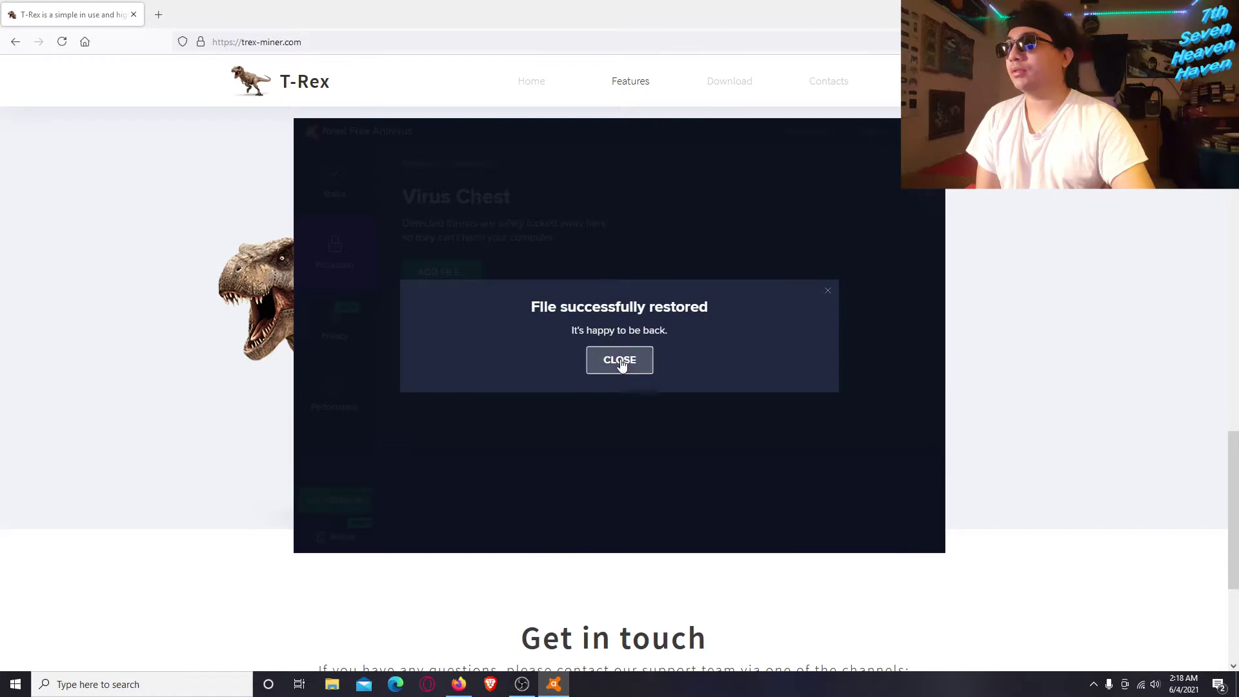
{"action": "left_click", "coordinate": [619, 359]}
{"action": "left_click", "coordinate": [929, 132]}
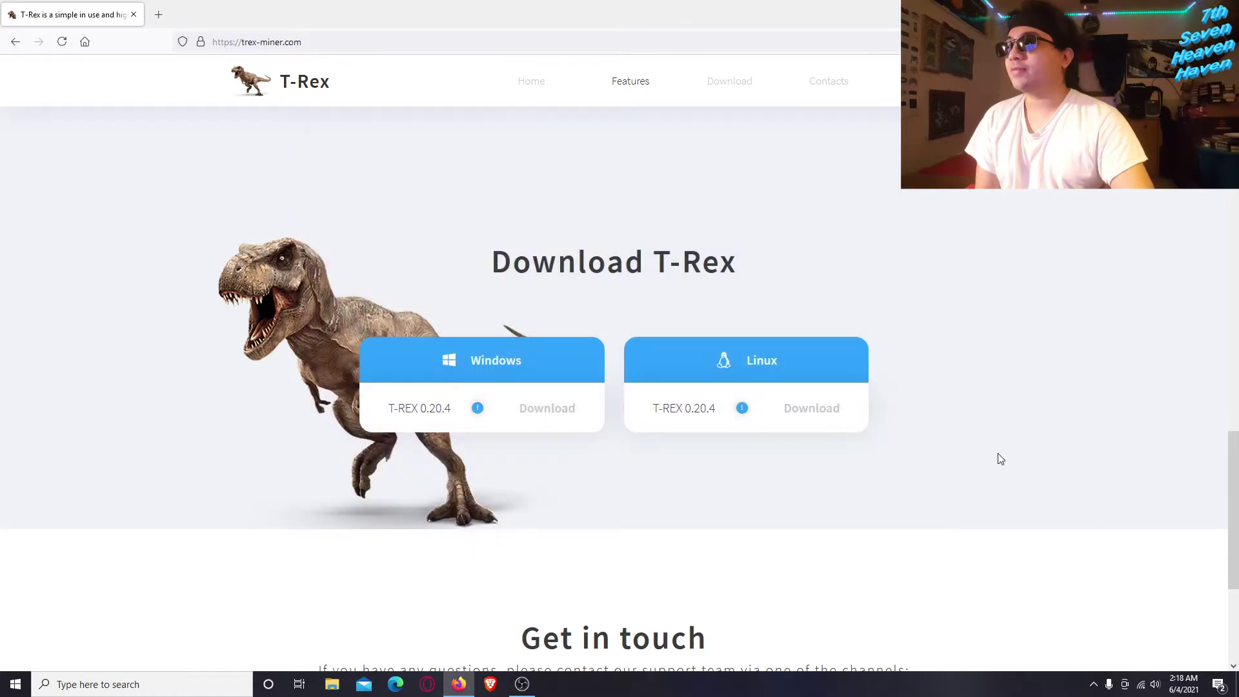
- Disable all Avast shields permanently and dismiss the Windows Security virus protection notification
{"action": "left_click", "coordinate": [1094, 685]}
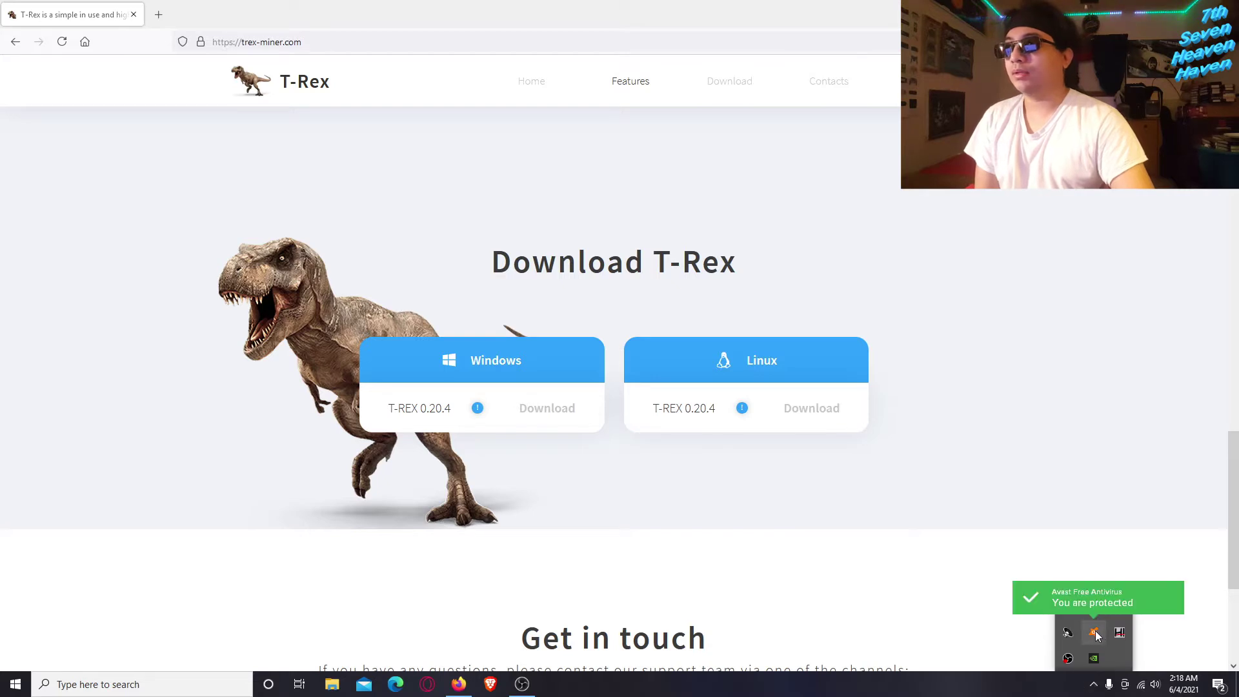
{"action": "right_click", "coordinate": [1094, 635]}
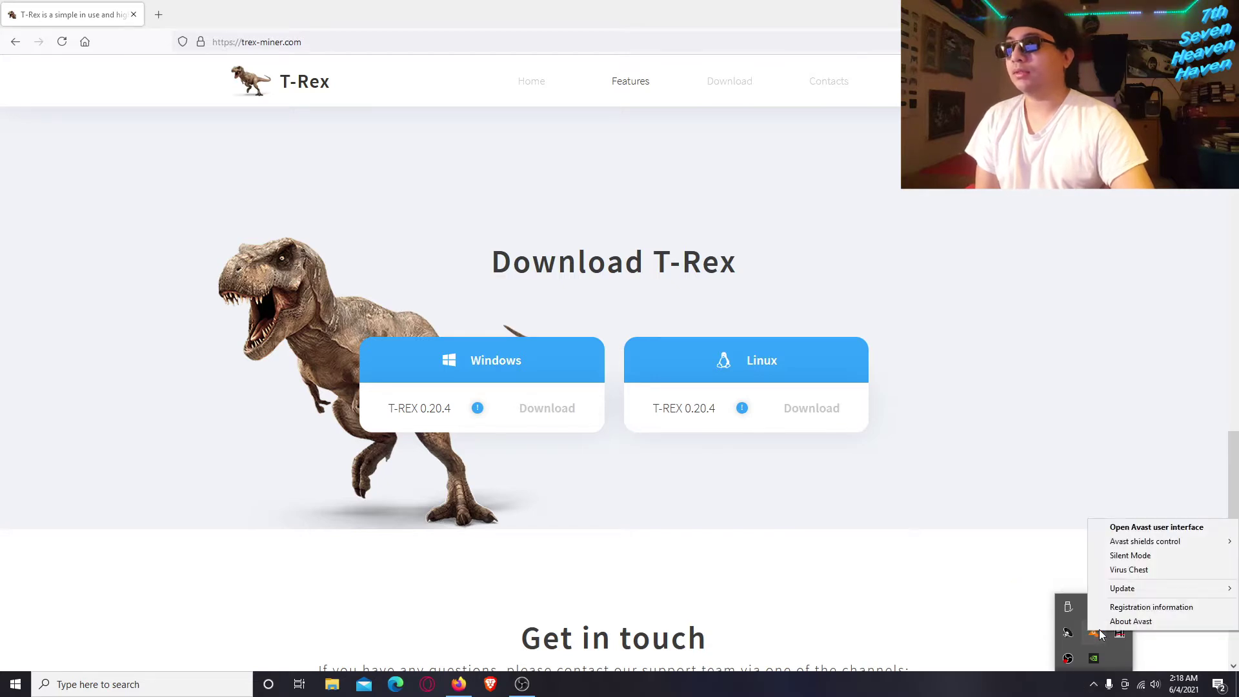
{"action": "mouse_move", "coordinate": [1141, 542]}
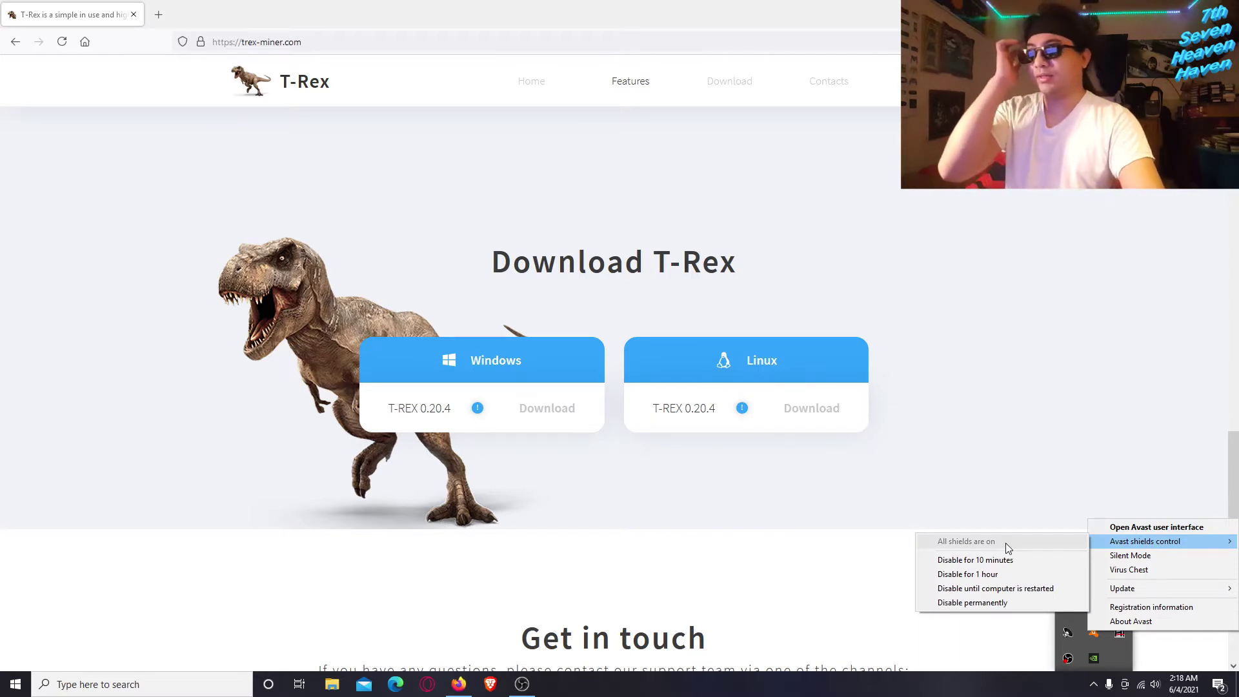
{"action": "left_click", "coordinate": [975, 603]}
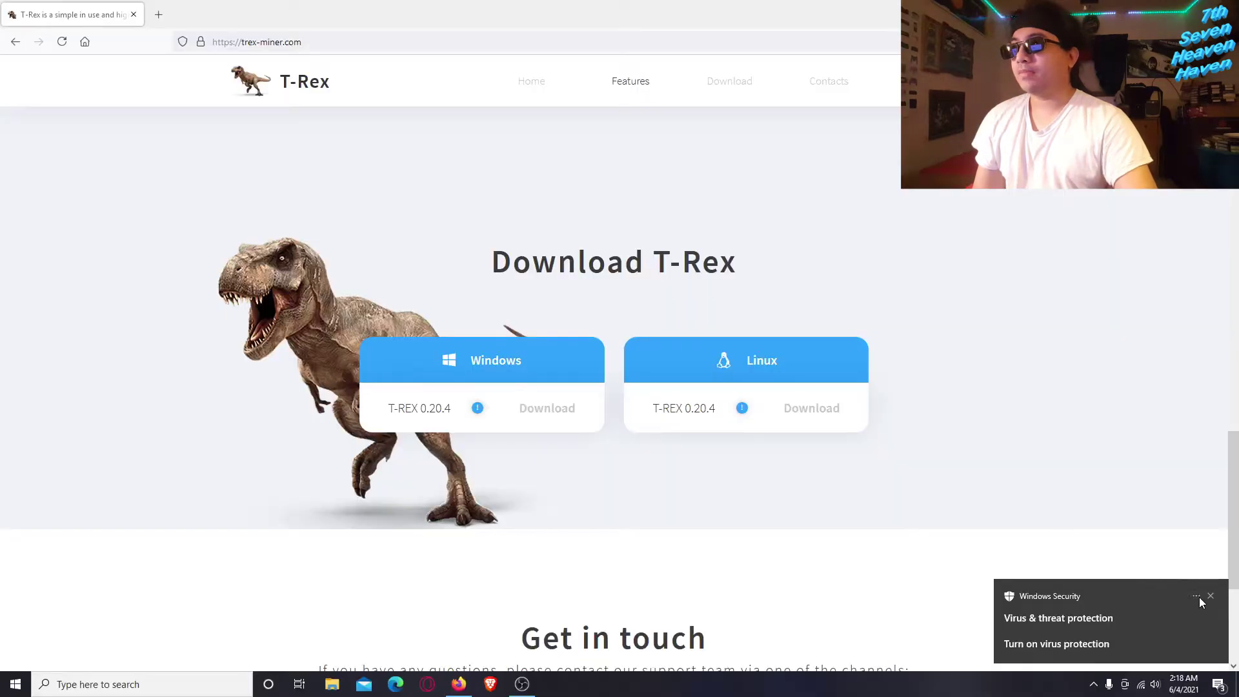
{"action": "left_click", "coordinate": [1204, 594]}
{"action": "left_click", "coordinate": [1093, 684]}
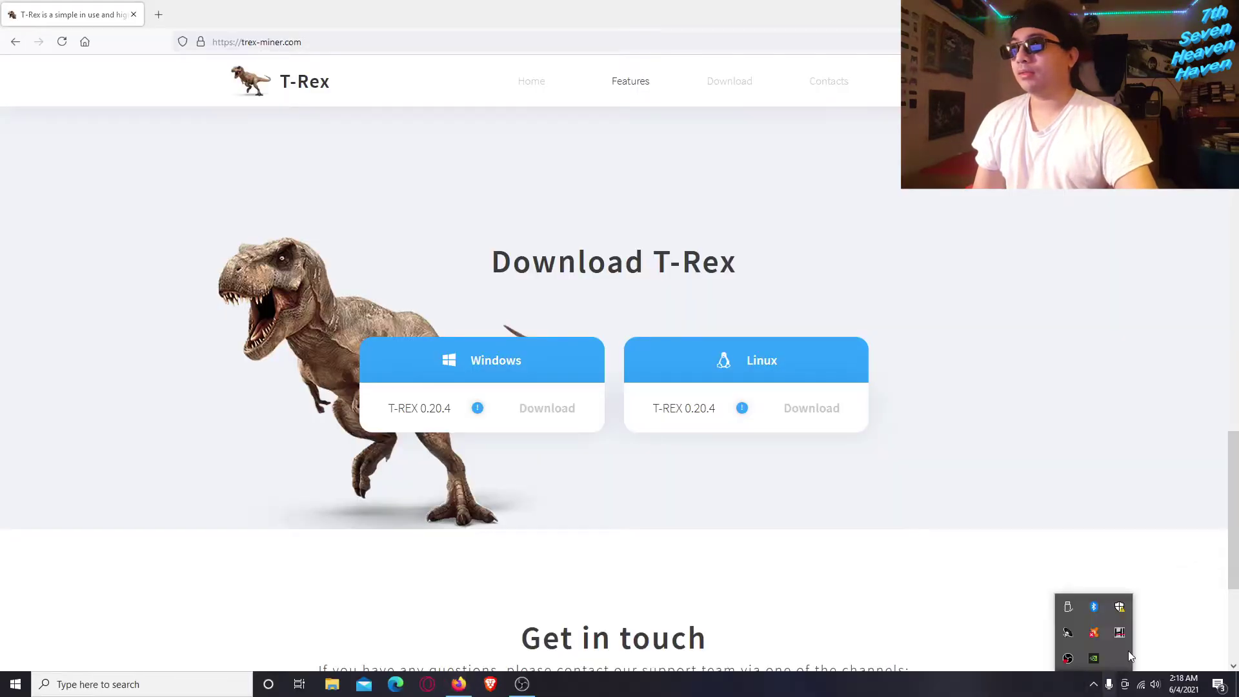
- Reapply the permanent disabling of the Avast shields from its shields control
{"action": "right_click", "coordinate": [1094, 632]}
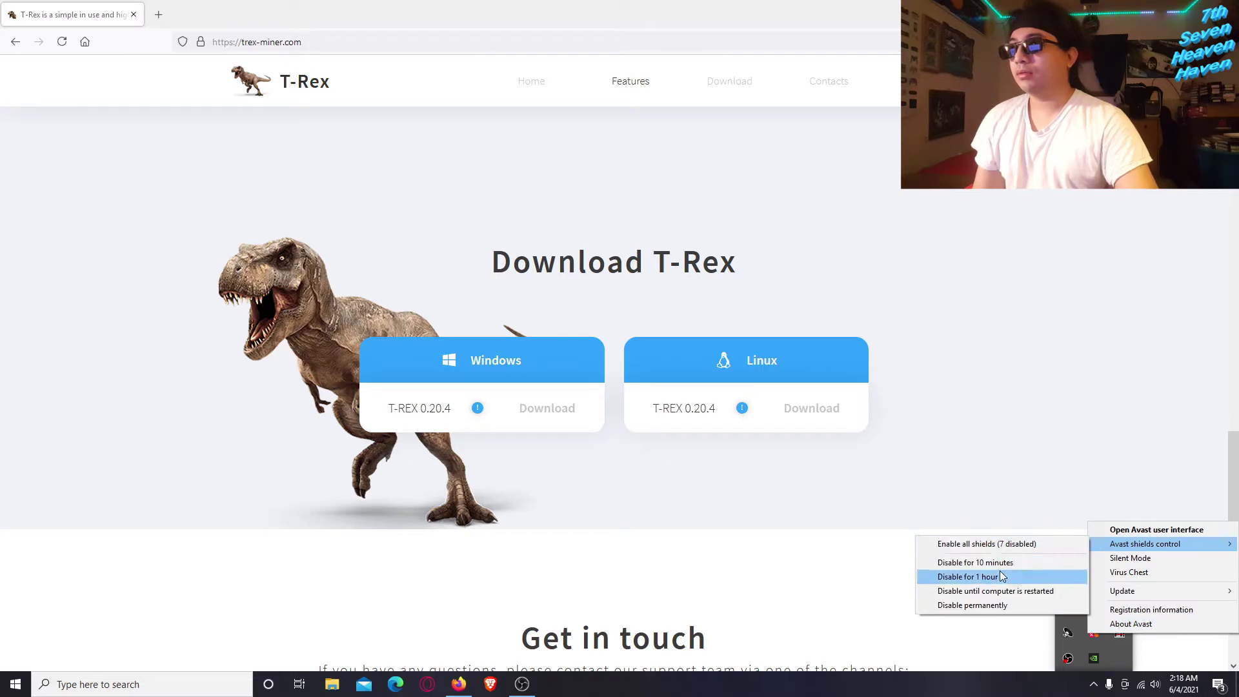
{"action": "left_click", "coordinate": [977, 604]}
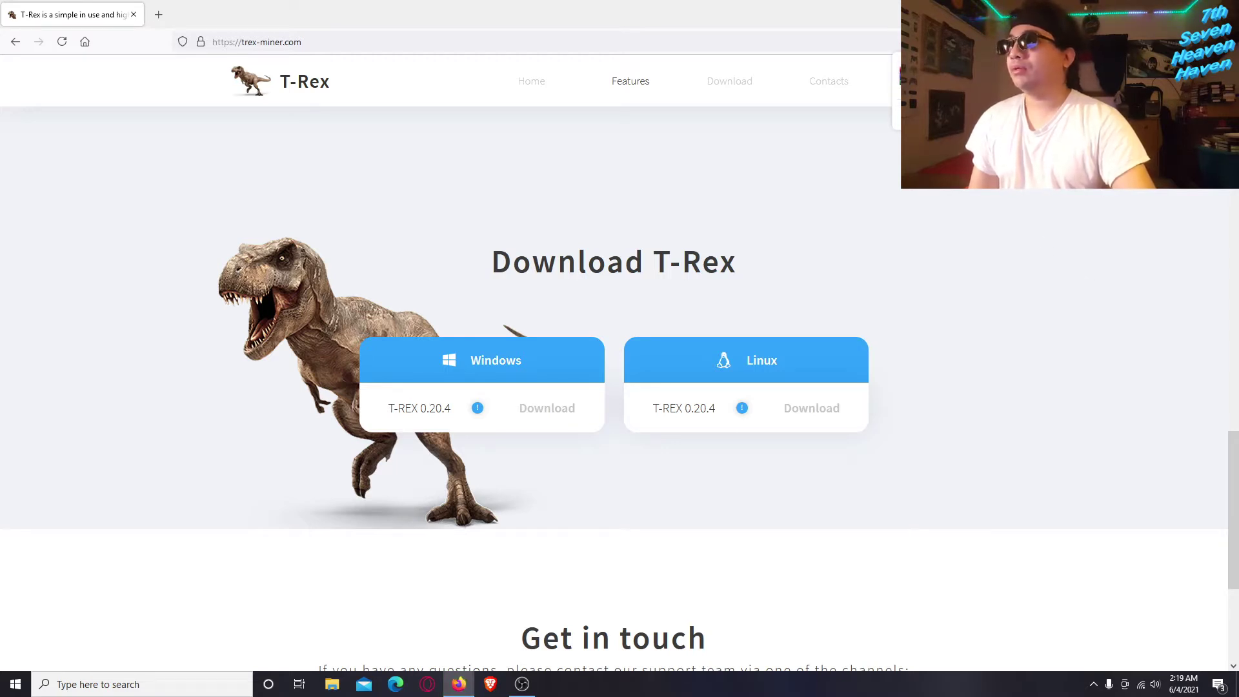
- Move the downloaded t-rex-0.20.4-win archive from the Downloads folder to the desktop and view its contents in WinRAR
{"action": "left_click", "coordinate": [1159, 76]}
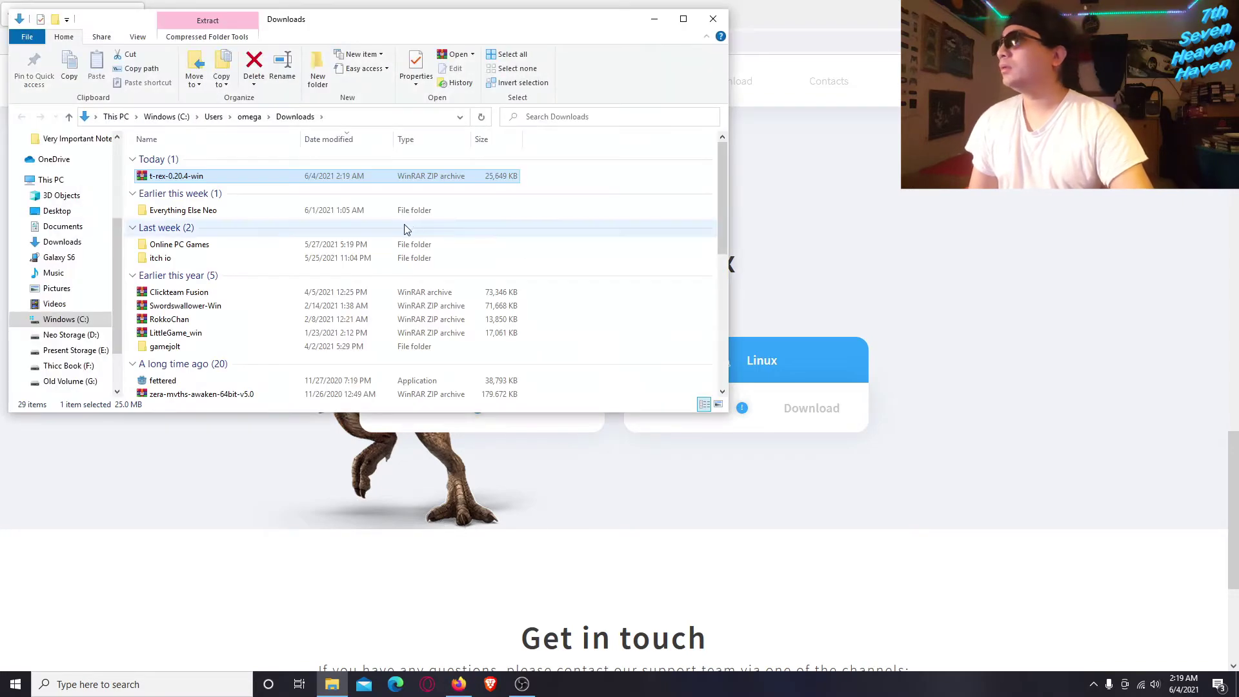
{"action": "left_click", "coordinate": [1164, 11]}
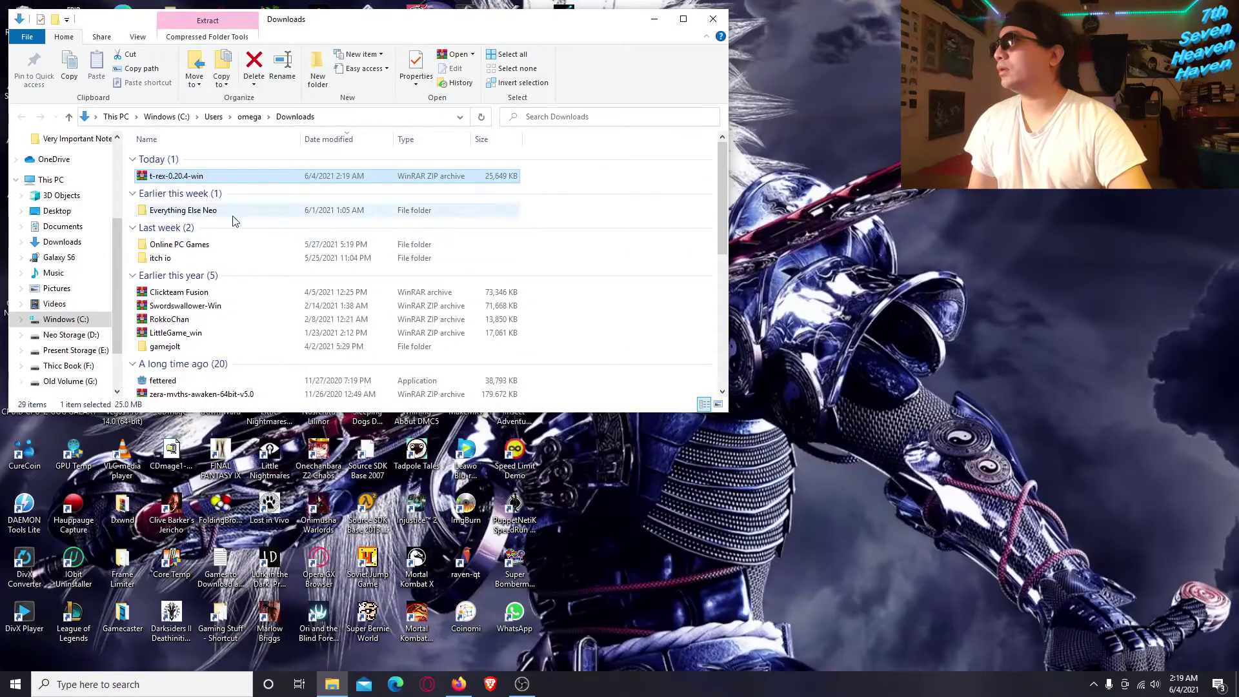
{"action": "mouse_move", "coordinate": [180, 183]}
{"action": "left_mouse_down"}
{"action": "mouse_move", "coordinate": [419, 229]}
{"action": "mouse_move", "coordinate": [229, 213]}
{"action": "mouse_move", "coordinate": [230, 199]}
{"action": "mouse_move", "coordinate": [194, 189]}
{"action": "left_mouse_up"}
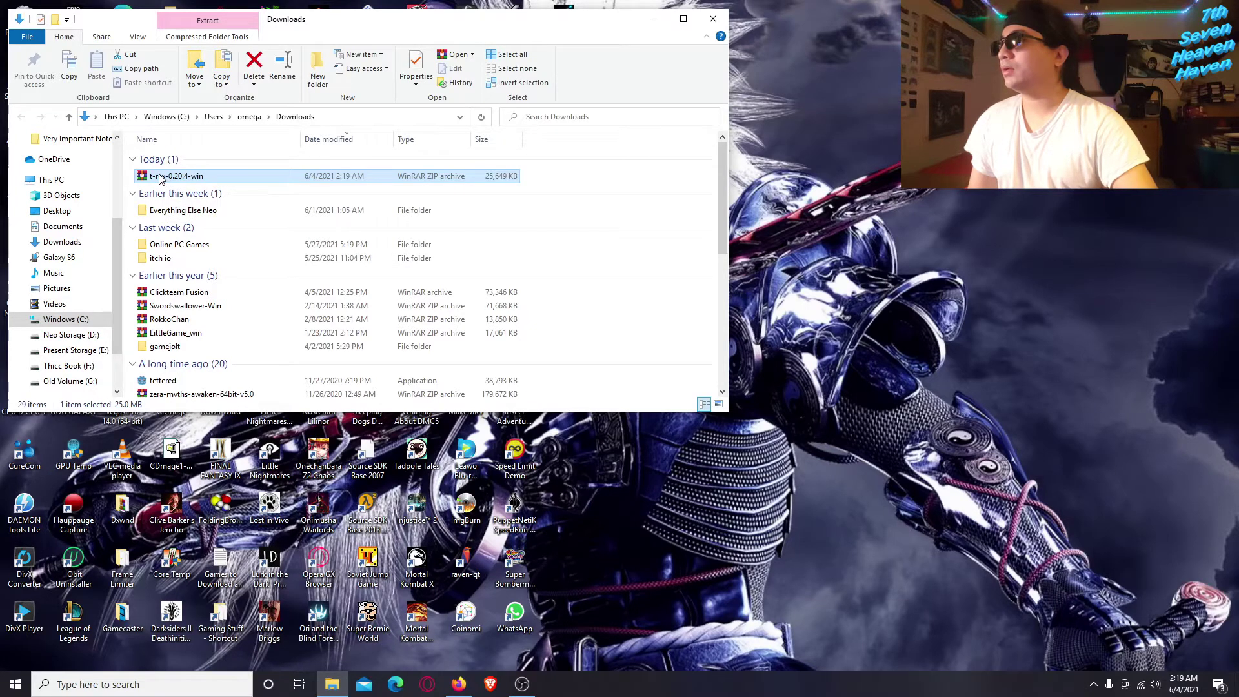
{"action": "left_click_drag", "start_coordinate": [159, 178], "coordinate": [774, 265]}
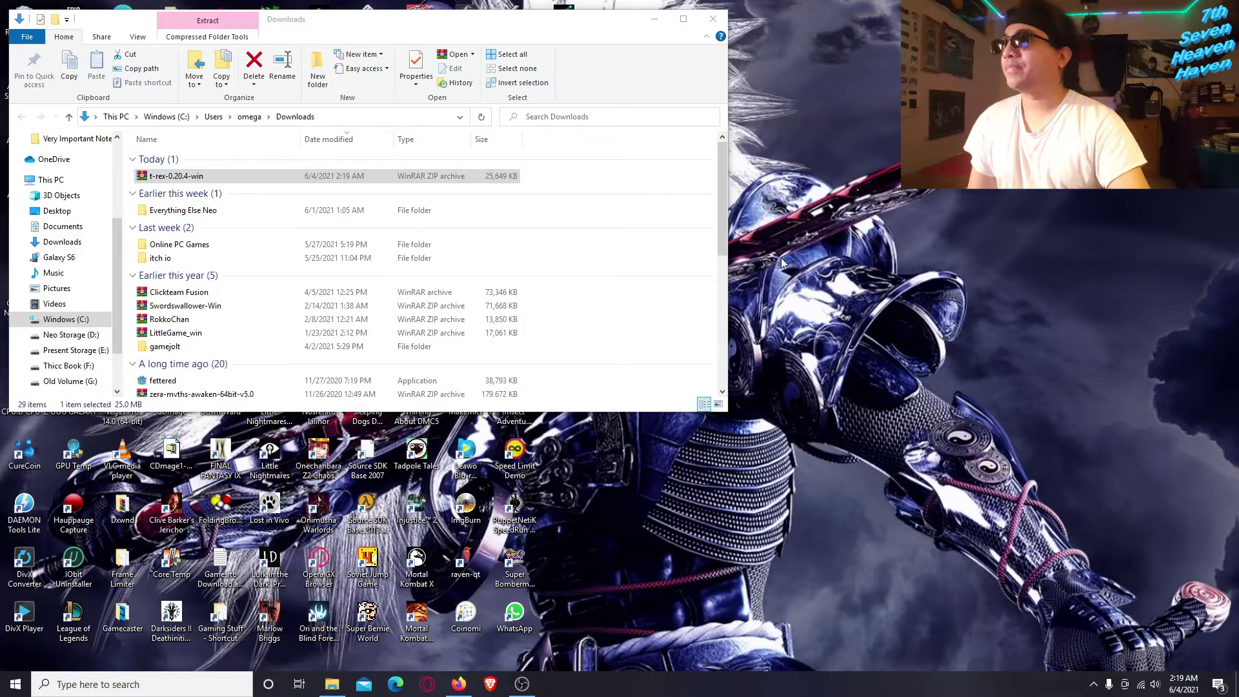
{"action": "left_click", "coordinate": [651, 20]}
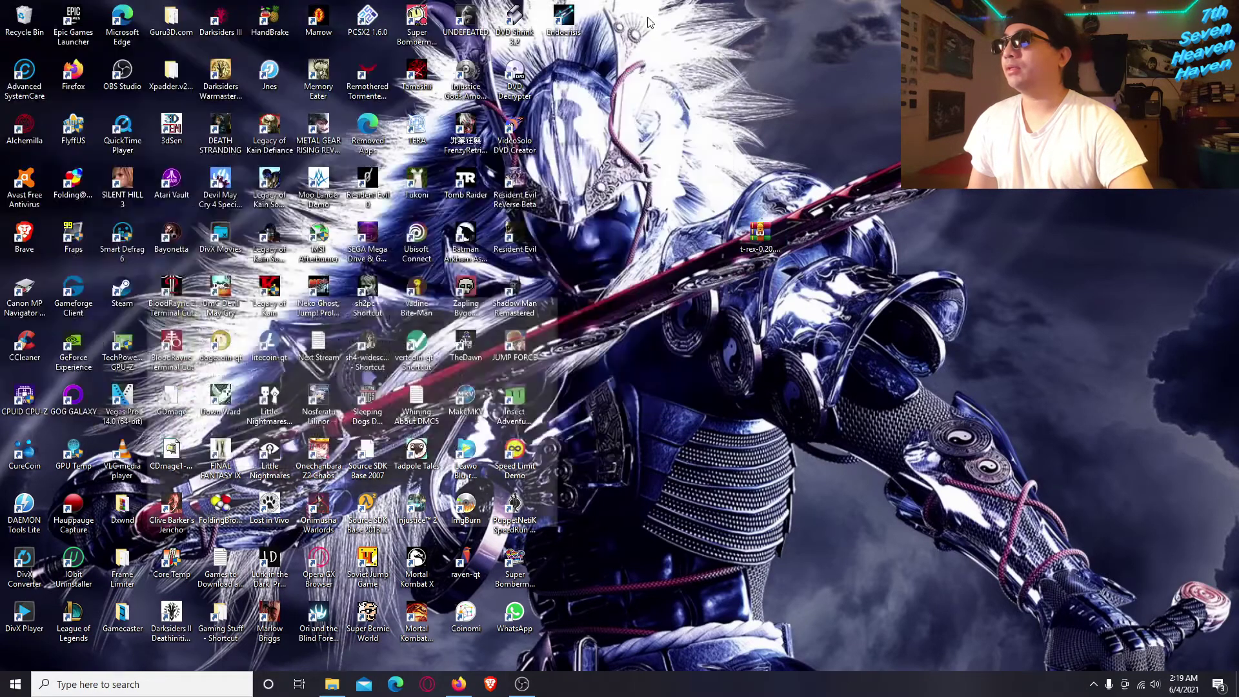
{"action": "double_click", "coordinate": [758, 236]}
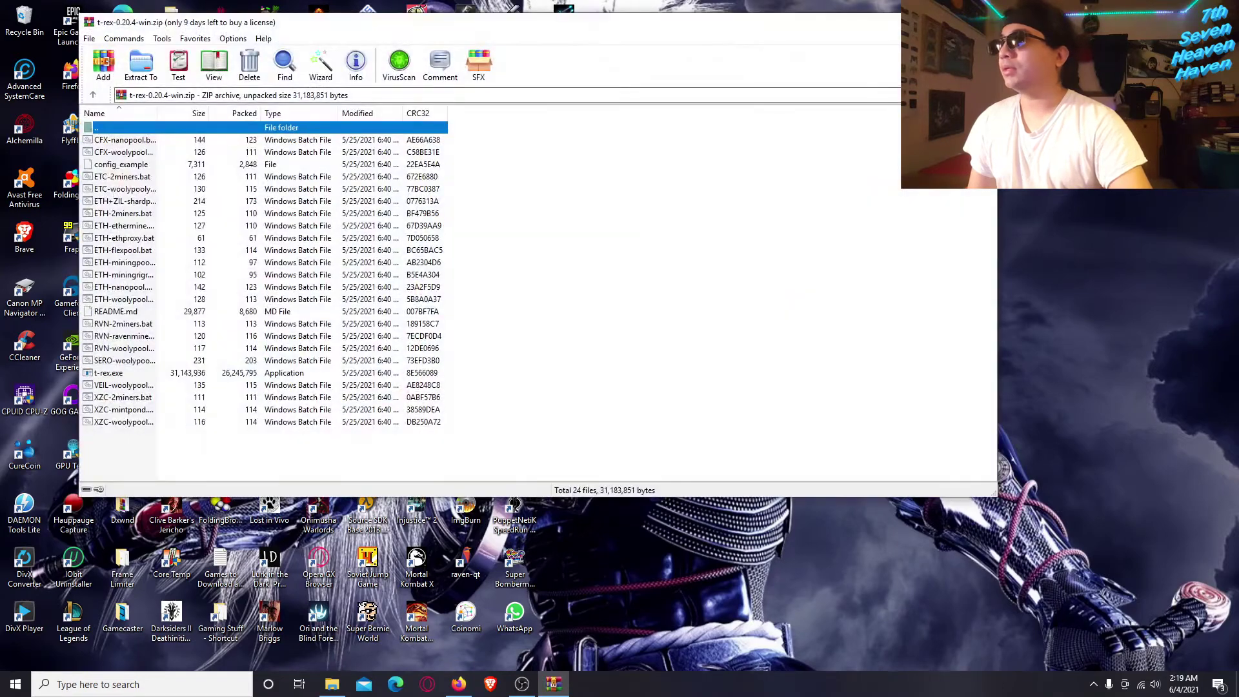
{"action": "left_click", "coordinate": [981, 22]}
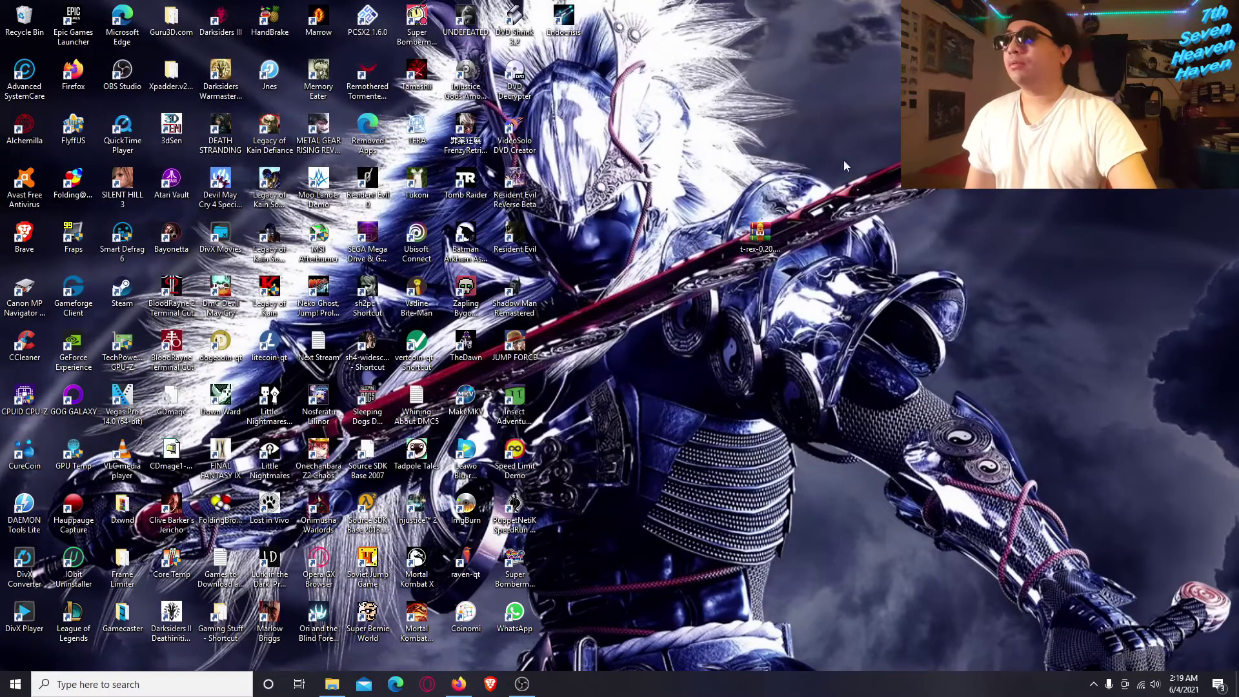
- Create a new desktop folder named T Rex Miner New
{"action": "right_click", "coordinate": [827, 84]}
{"action": "mouse_move", "coordinate": [892, 205]}
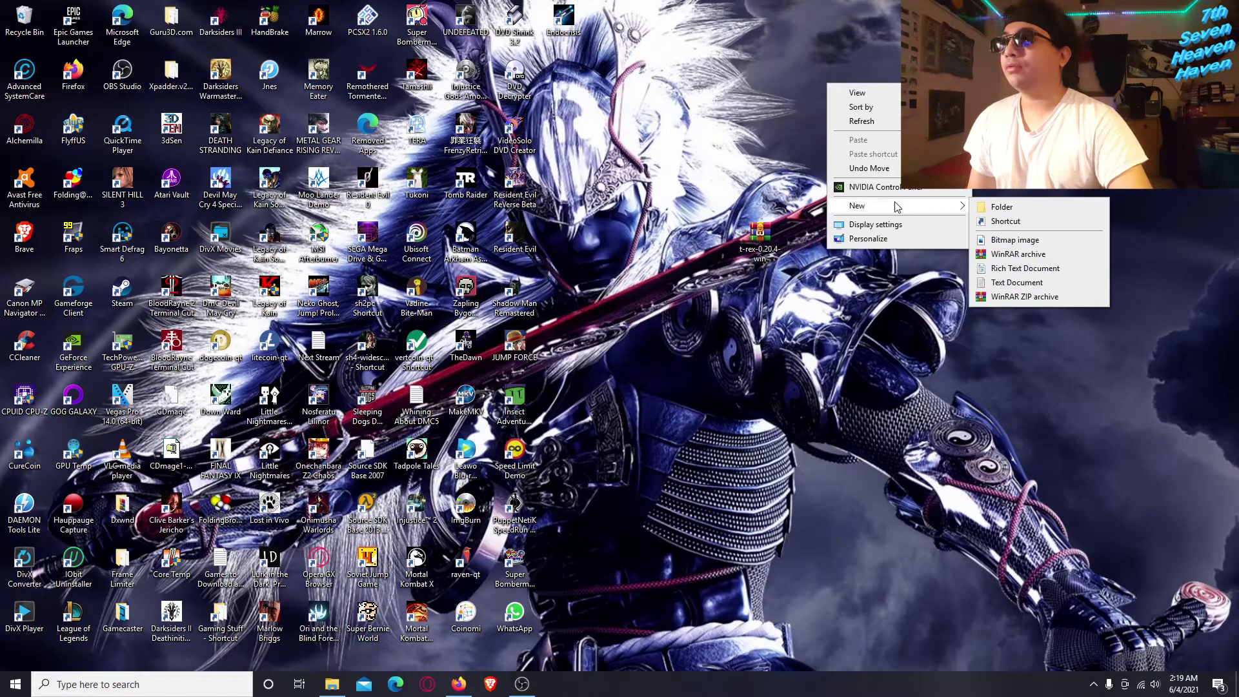
{"action": "left_click", "coordinate": [996, 206]}
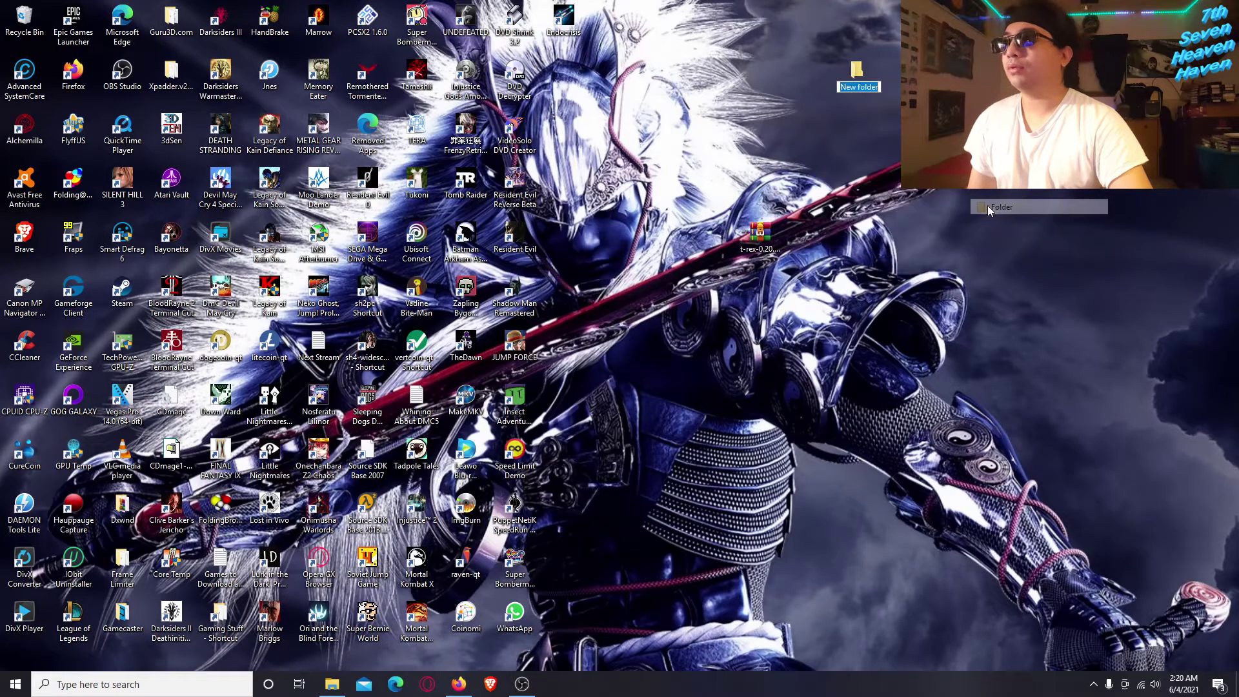
{"action": "type", "text": "T Rex Mine"}
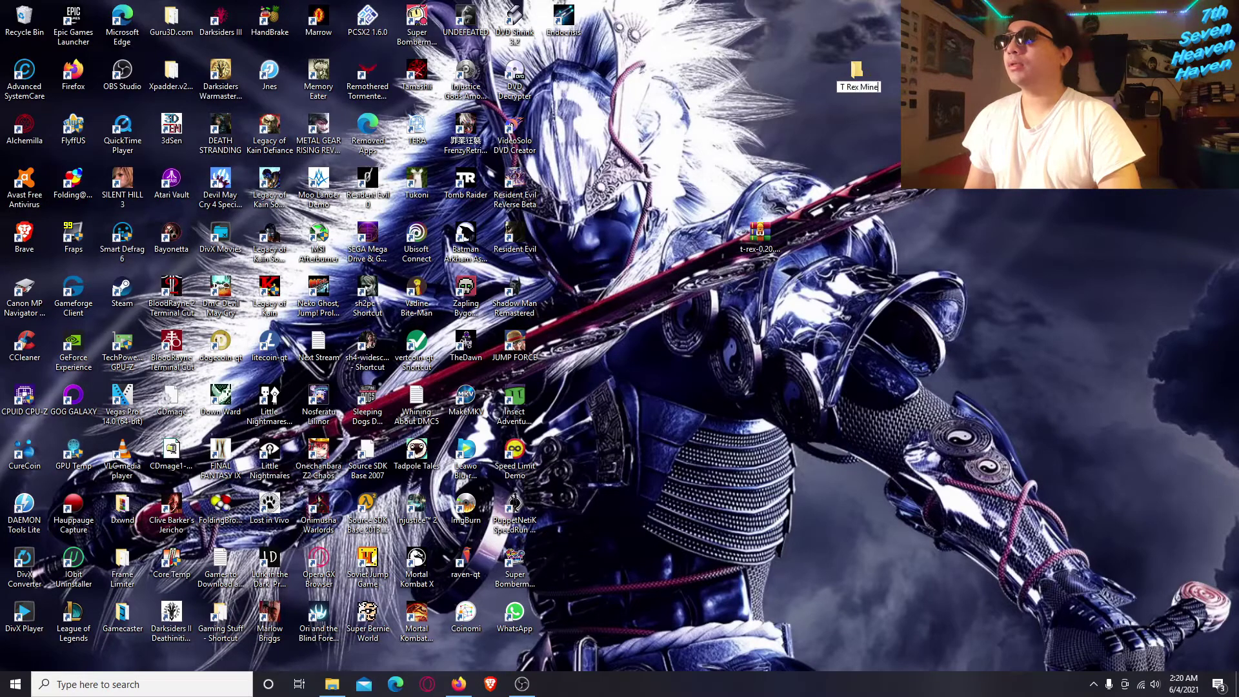
{"action": "type", "text": "r New"}
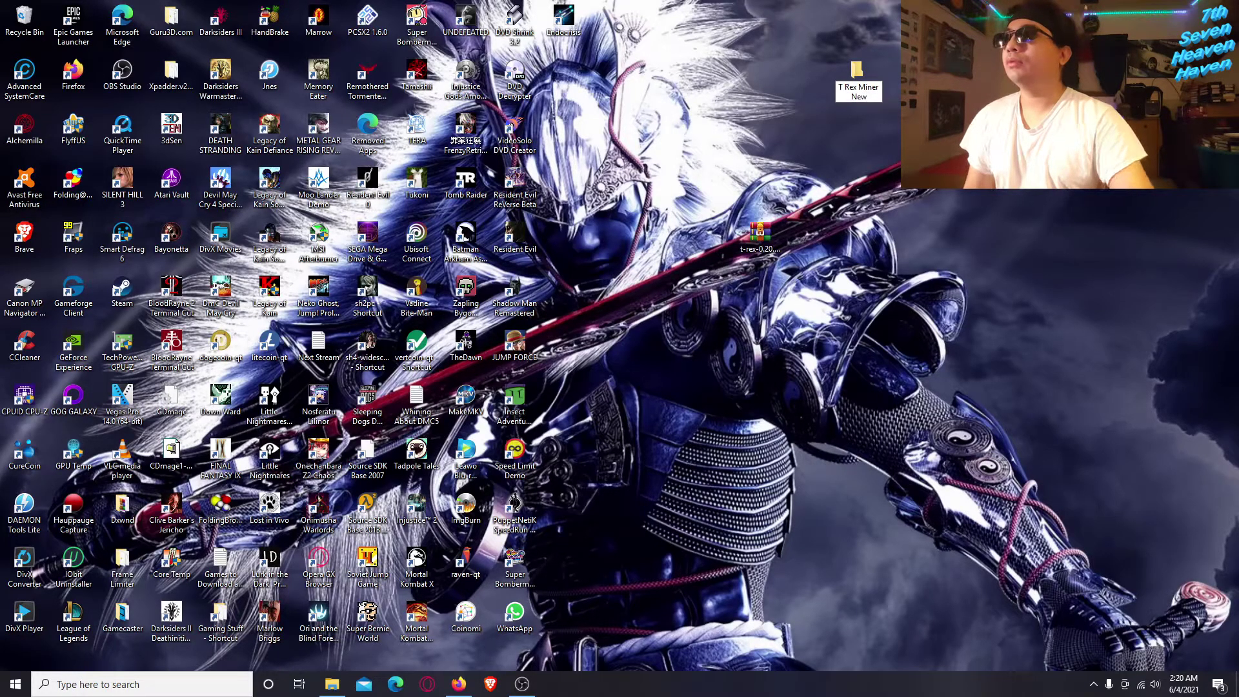
{"action": "key", "text": "Return"}
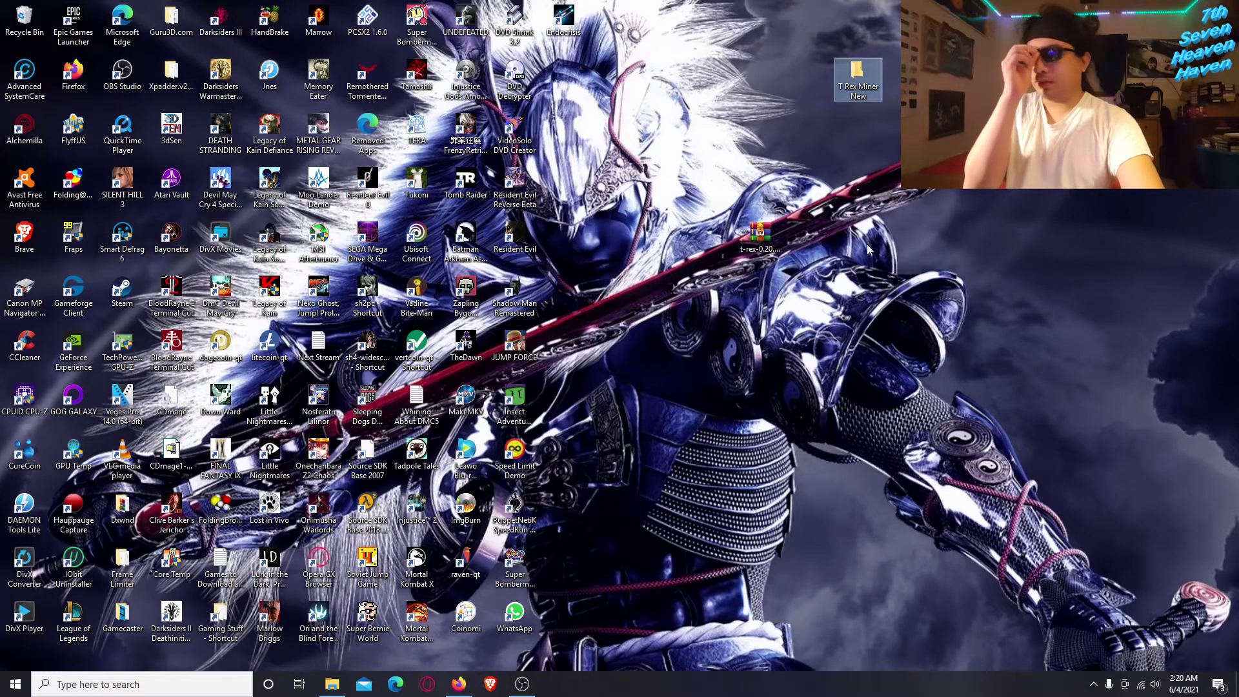
- Move the t-rex-0.20.4-win archive into the T Rex Miner New folder and extract it there
{"action": "left_click_drag", "start_coordinate": [759, 239], "coordinate": [855, 81]}
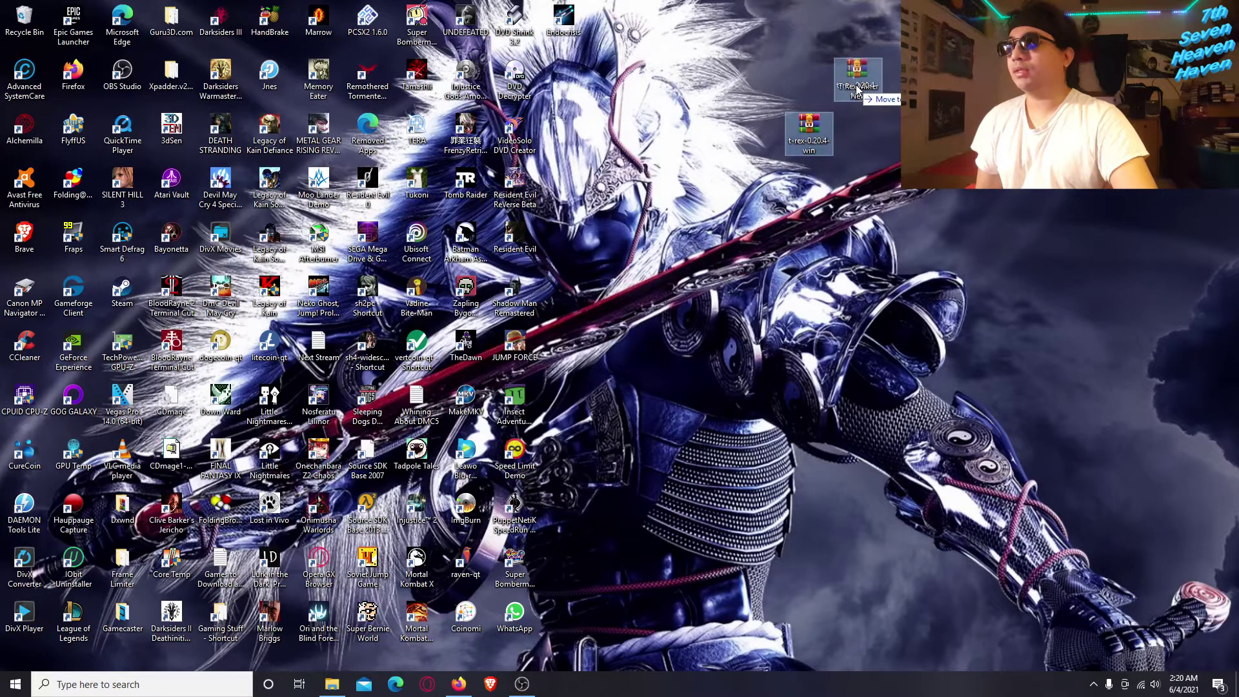
{"action": "double_click", "coordinate": [855, 76]}
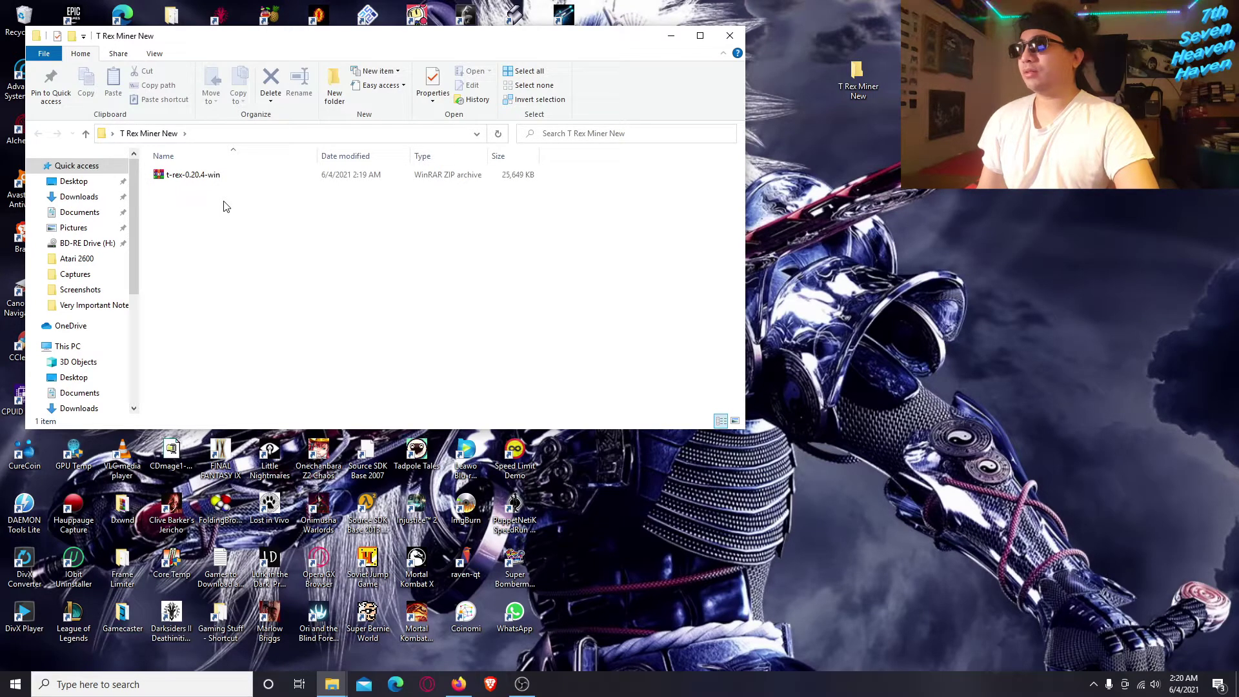
{"action": "right_click", "coordinate": [196, 173]}
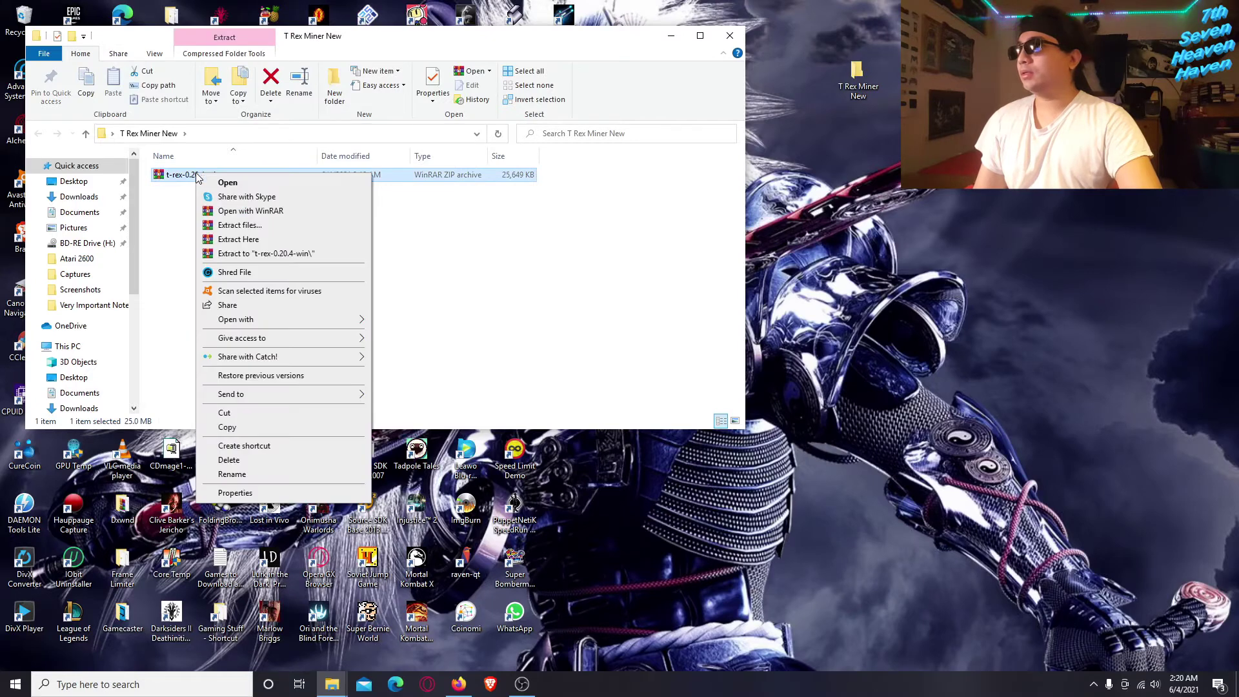
{"action": "left_click", "coordinate": [254, 239]}
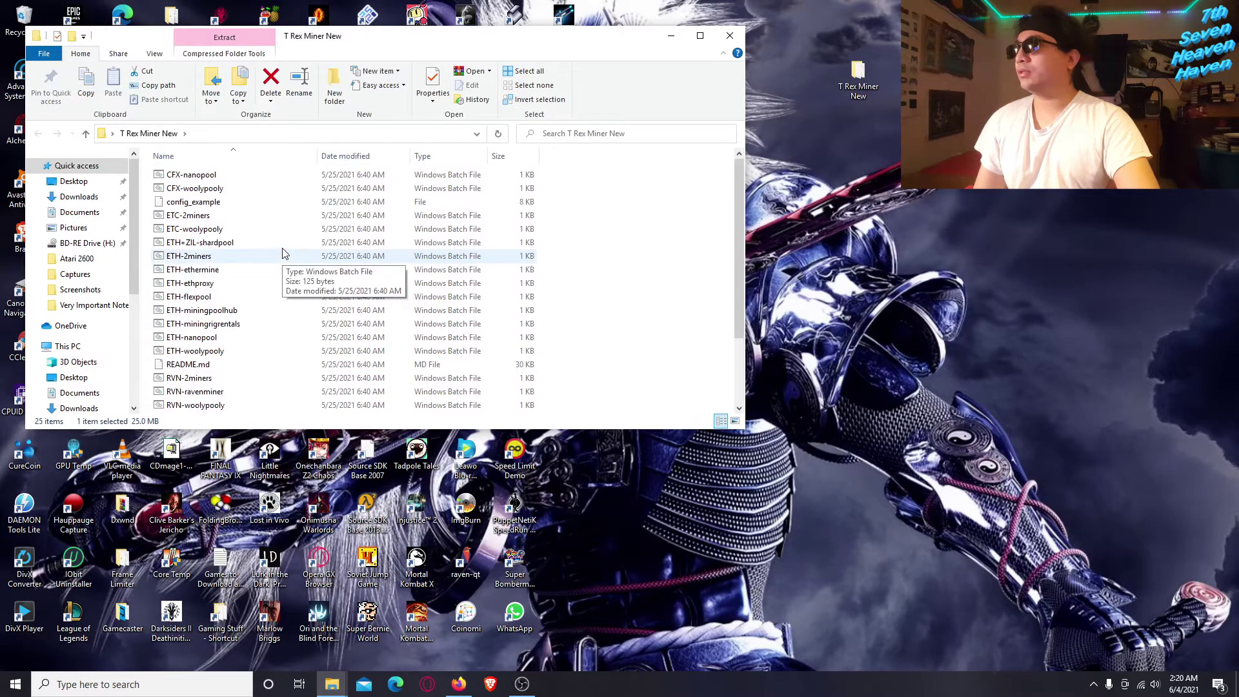
- Look through the extracted miner files, including the pool batch files, the t-rex application and the original archive
{"action": "scroll", "coordinate": [307, 311], "scroll_direction": "down", "scroll_amount": 3}
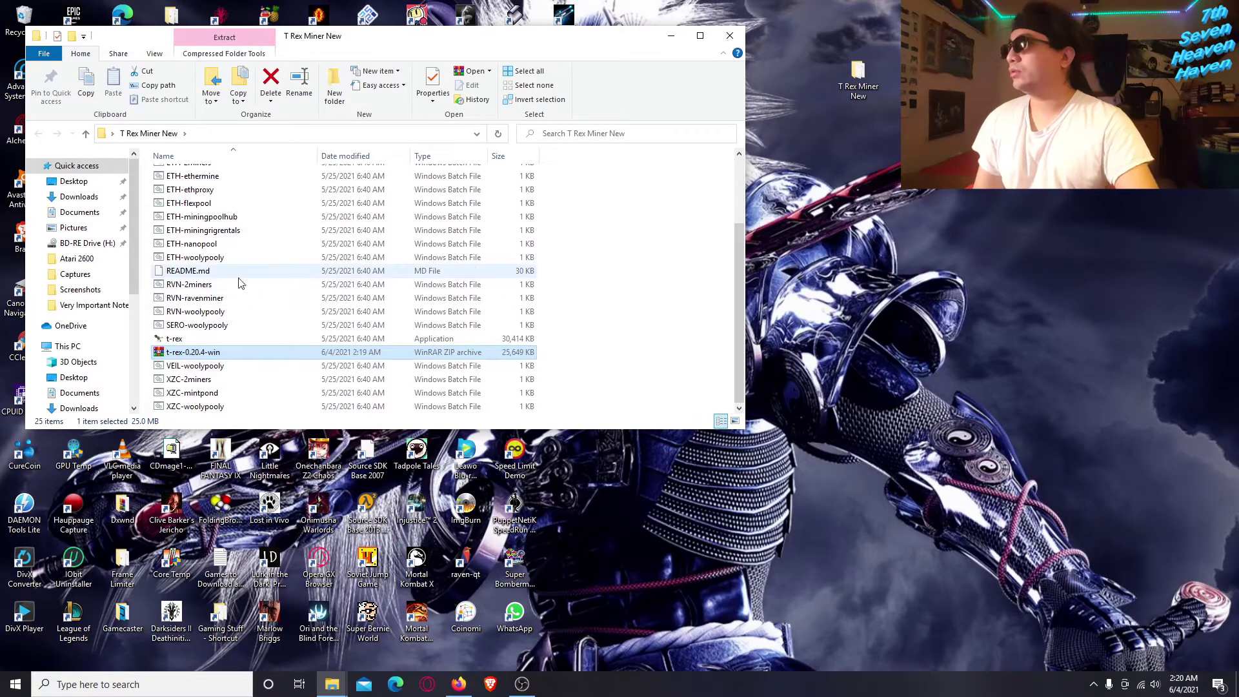
{"action": "scroll", "coordinate": [222, 347], "scroll_direction": "up", "scroll_amount": 3}
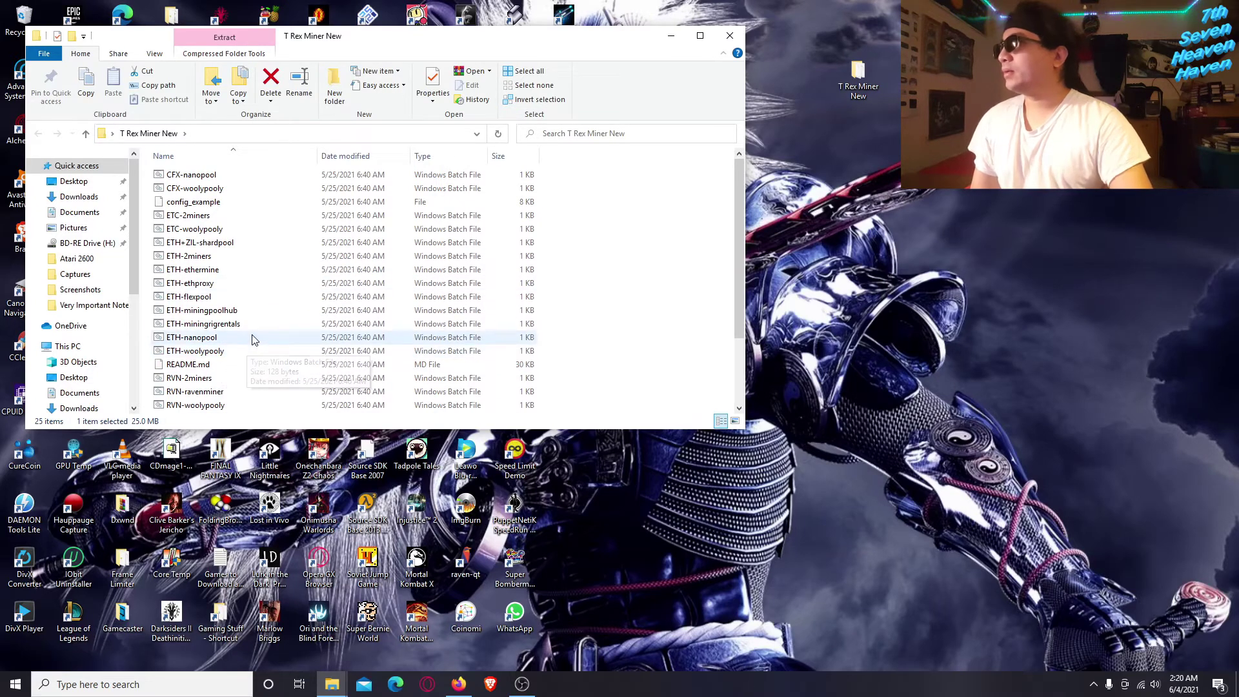
{"action": "scroll", "coordinate": [244, 328], "scroll_direction": "down", "scroll_amount": 3}
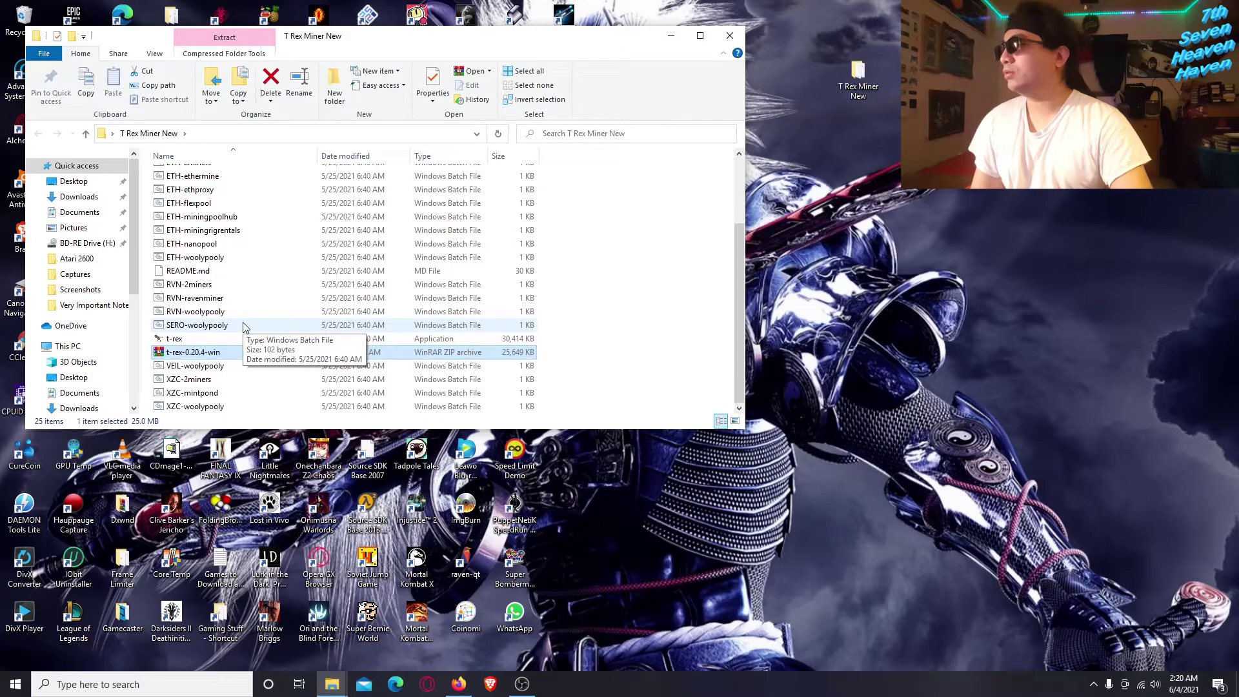
{"action": "scroll", "coordinate": [239, 349], "scroll_direction": "up", "scroll_amount": 3}
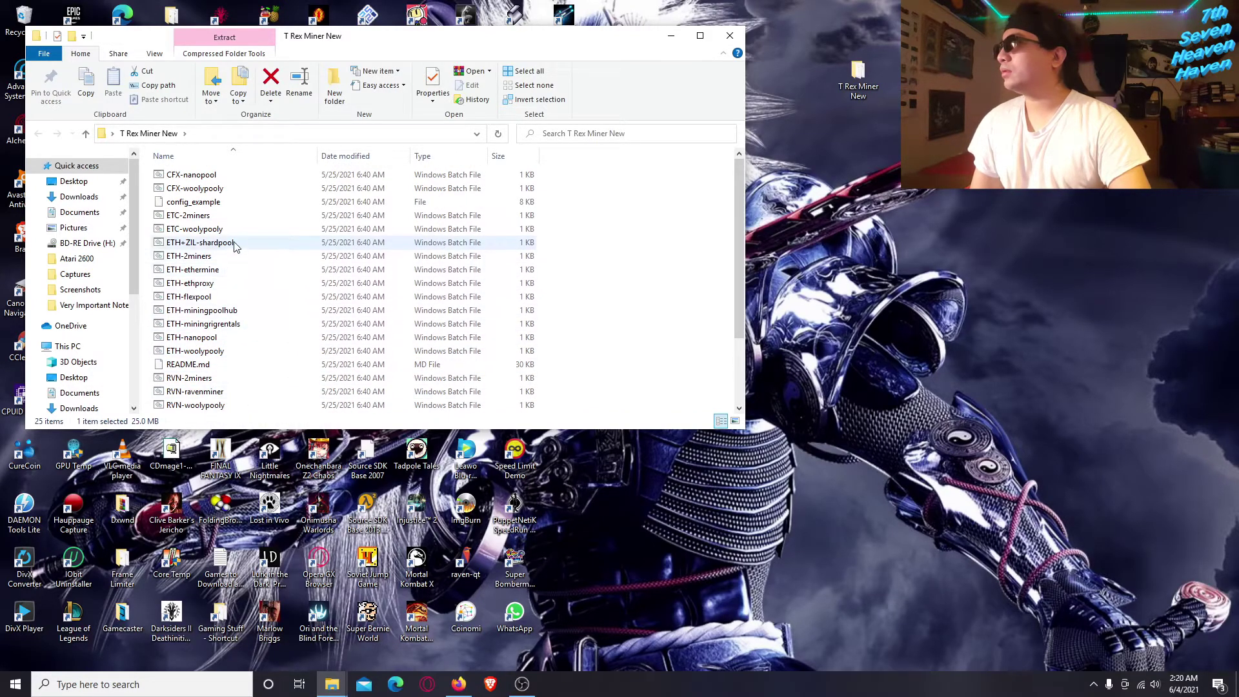
{"action": "left_click_drag", "start_coordinate": [348, 46], "coordinate": [827, 273]}
{"action": "scroll", "coordinate": [732, 487], "scroll_direction": "down", "scroll_amount": 3}
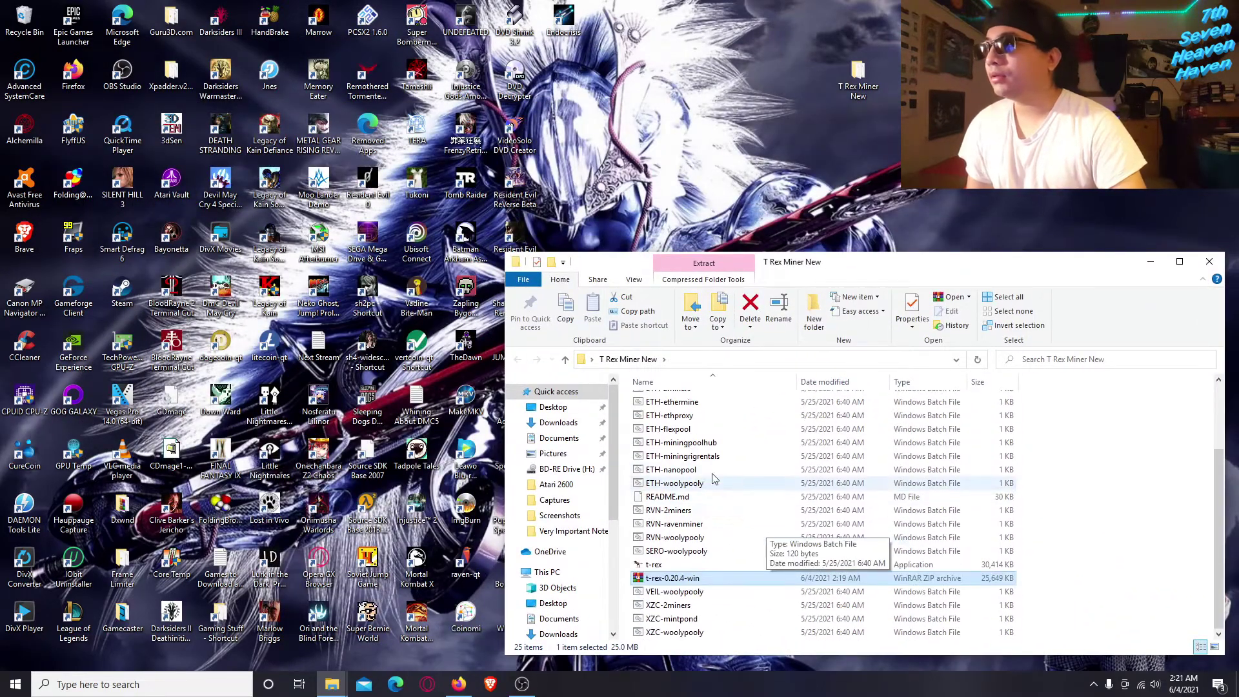
{"action": "left_click", "coordinate": [660, 566]}
{"action": "left_click", "coordinate": [679, 579]}
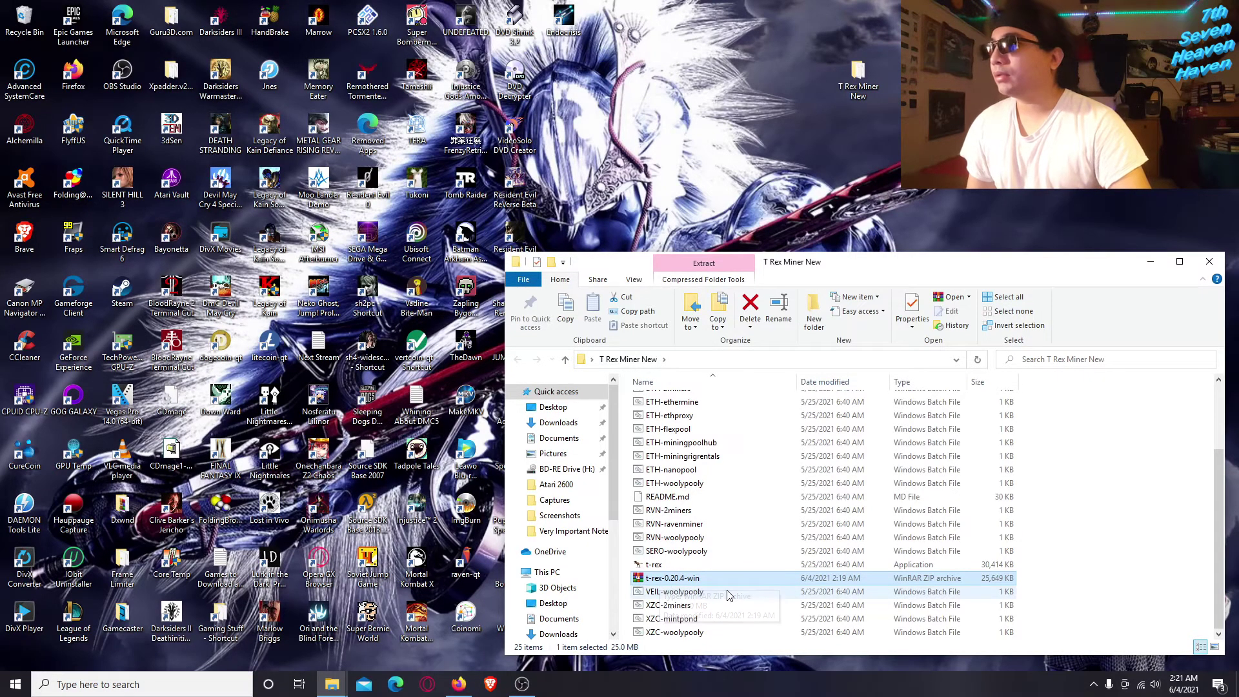
{"action": "scroll", "coordinate": [682, 582], "scroll_direction": "up", "scroll_amount": 3}
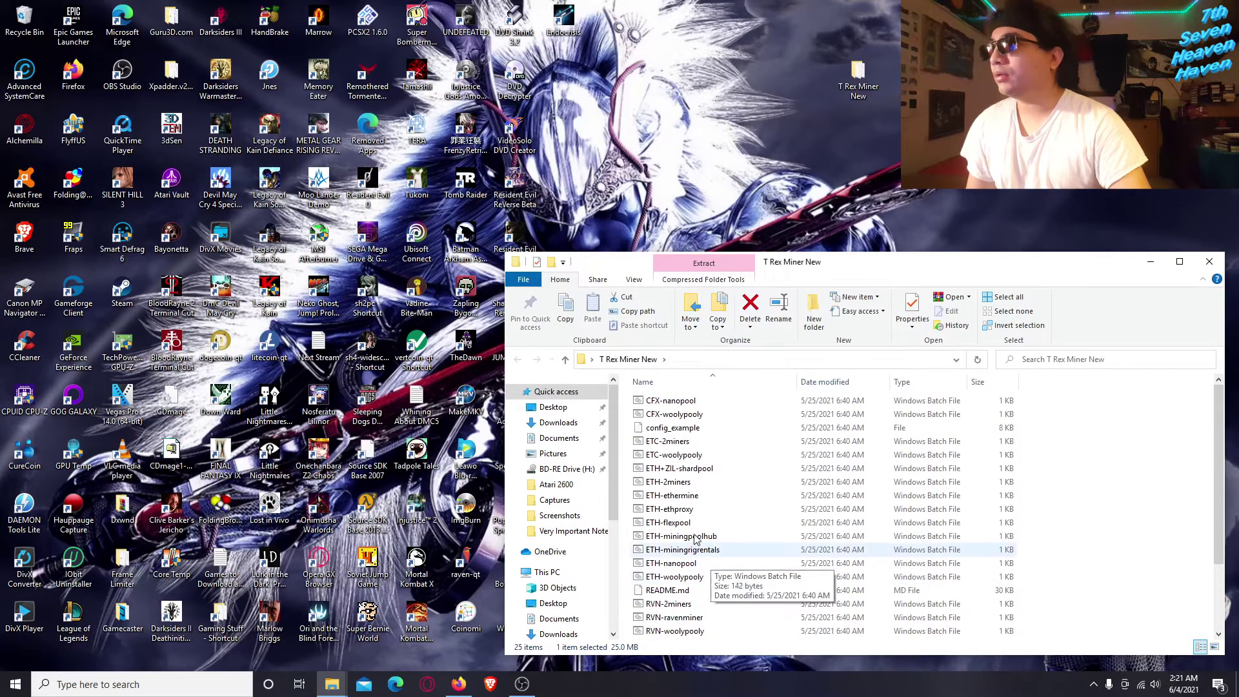
{"action": "scroll", "coordinate": [696, 529], "scroll_direction": "down", "scroll_amount": 3}
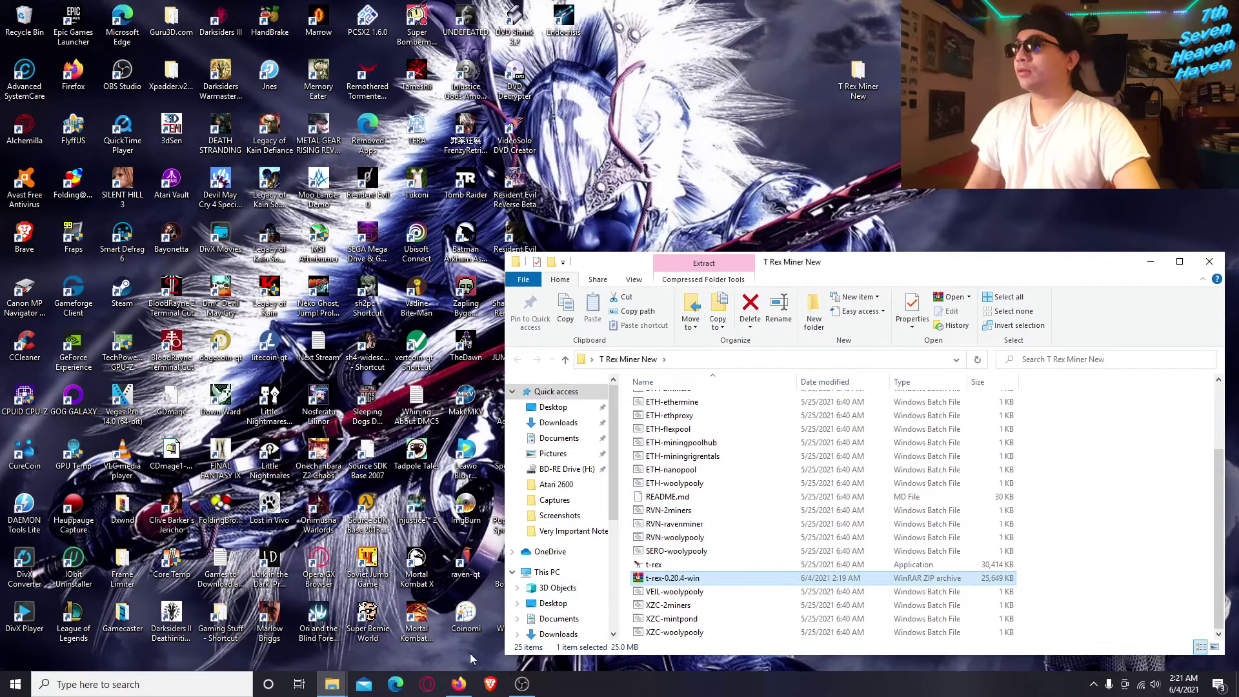
{"action": "mouse_move", "coordinate": [464, 693]}
{"action": "scroll", "coordinate": [677, 556], "scroll_direction": "up", "scroll_amount": 3}
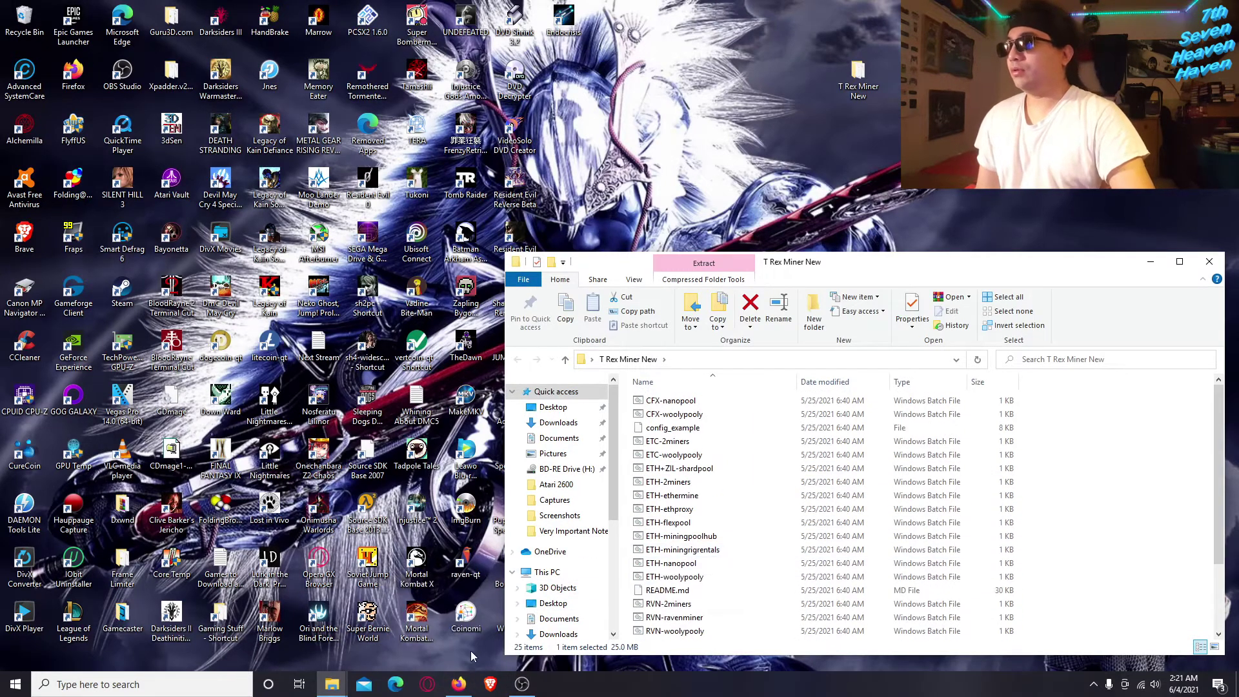
- Switch to Firefox and open the ethermine.org mining pool site in a new tab by searching for ethermine
{"action": "left_click", "coordinate": [456, 687]}
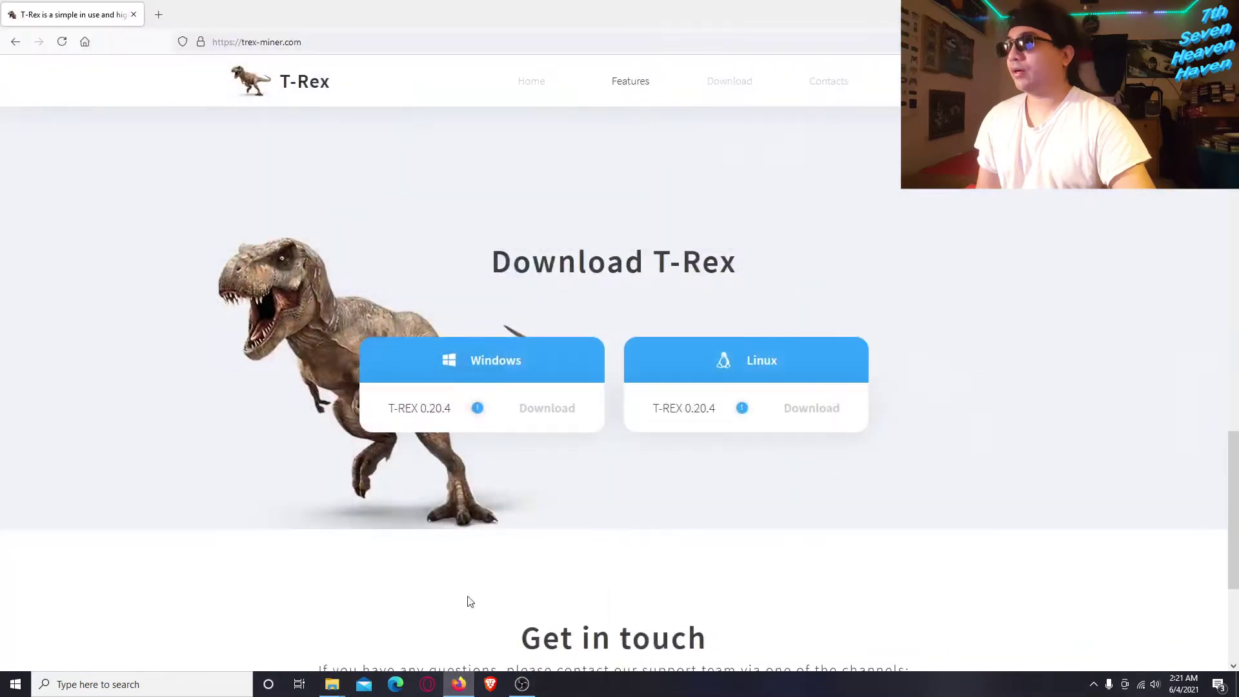
{"action": "left_click", "coordinate": [159, 15]}
{"action": "left_click", "coordinate": [579, 213]}
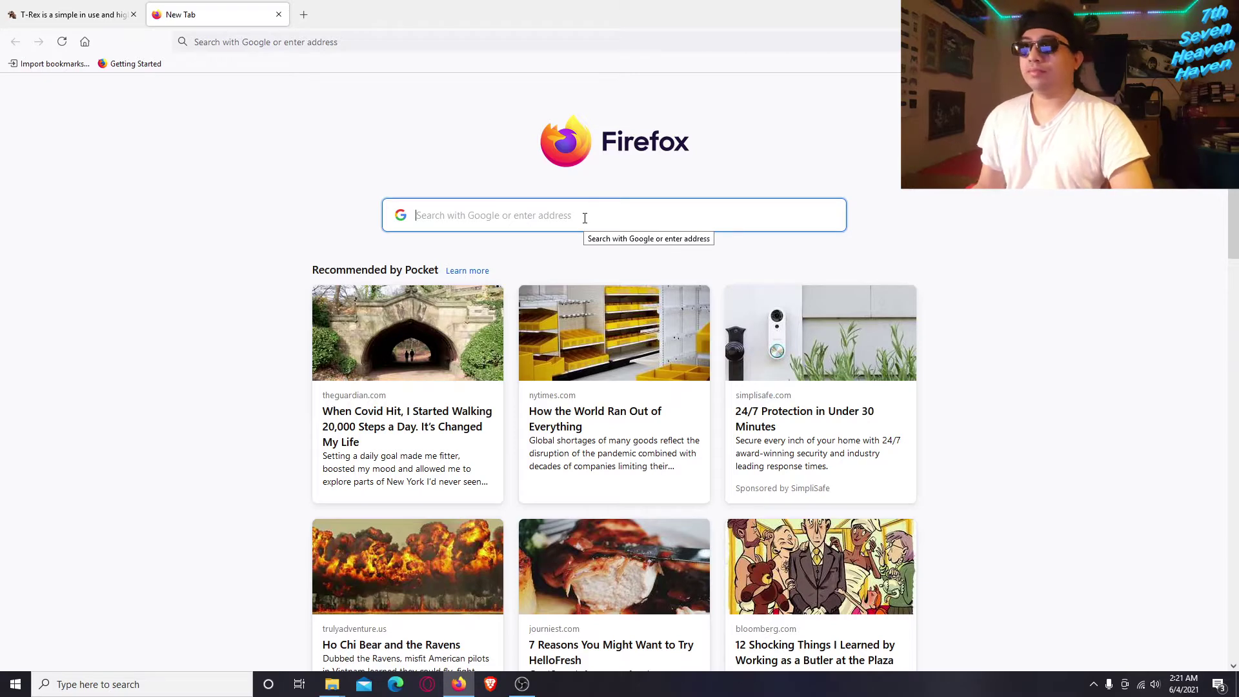
{"action": "type", "text": "ethermine"}
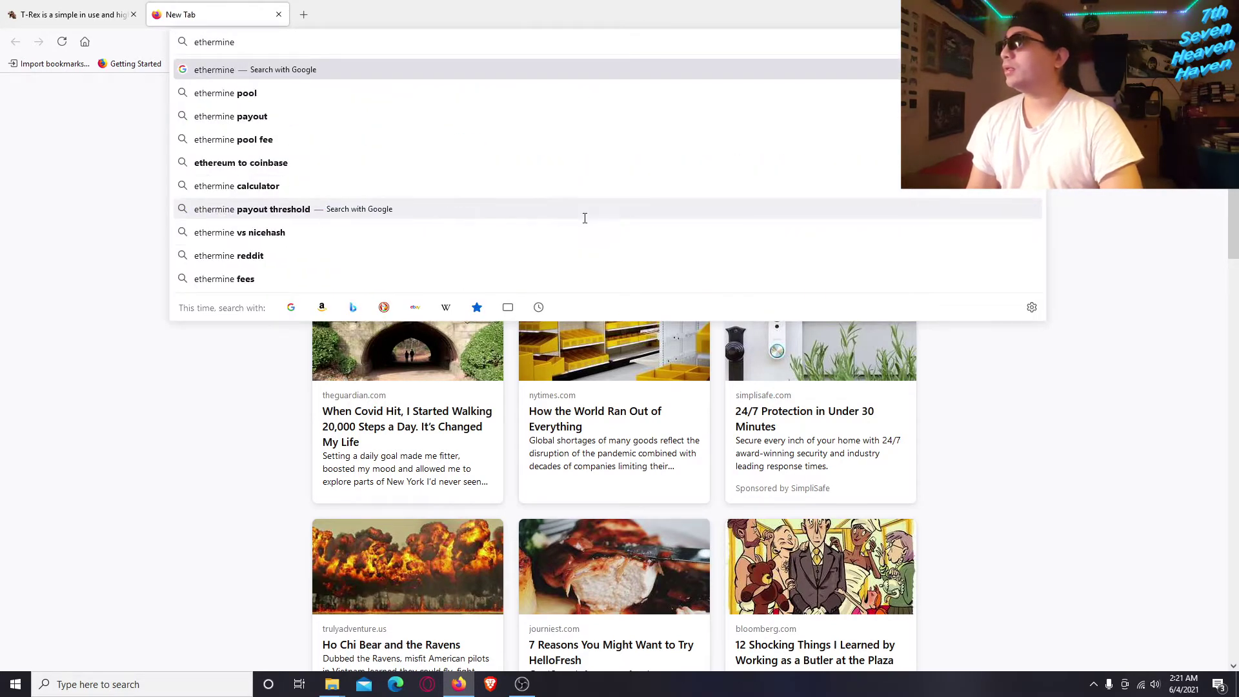
{"action": "key", "text": "Return"}
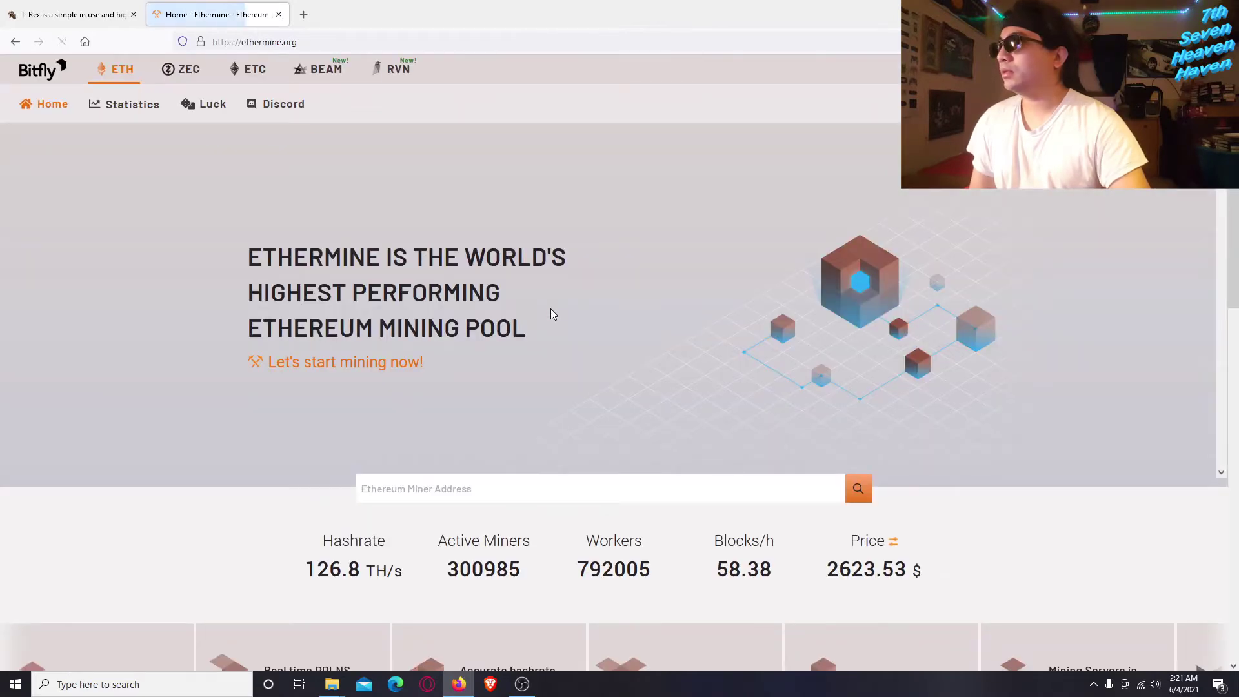
- Open Ethermine's Getting Started page and review its mining server details and mining software choices
{"action": "scroll", "coordinate": [551, 309], "scroll_direction": "down", "scroll_amount": 5}
{"action": "scroll", "coordinate": [553, 314], "scroll_direction": "up", "scroll_amount": 5}
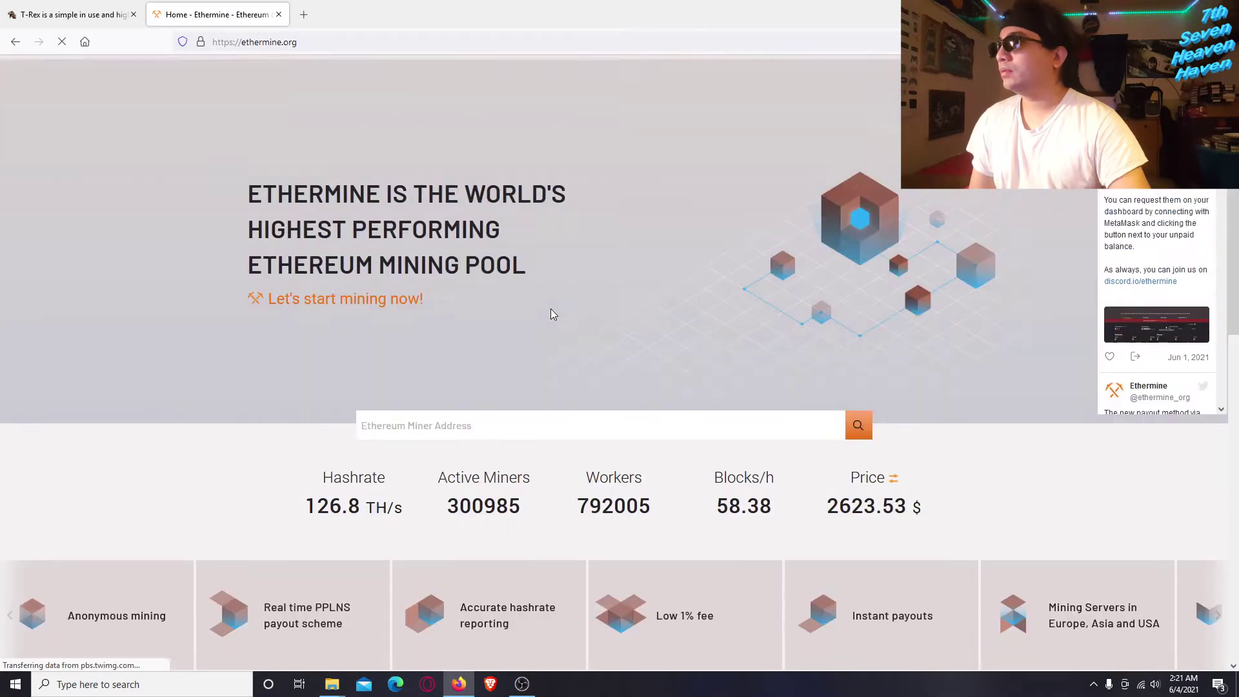
{"action": "left_click", "coordinate": [1169, 103]}
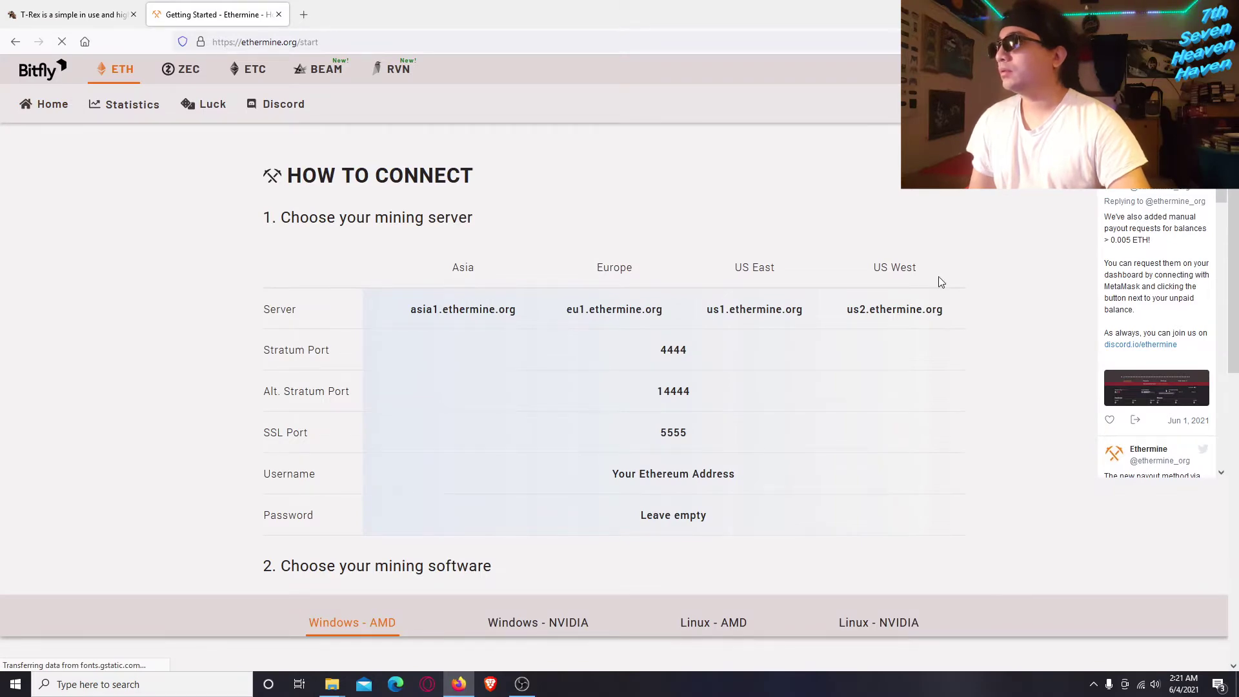
{"action": "scroll", "coordinate": [938, 277], "scroll_direction": "down", "scroll_amount": 3}
{"action": "scroll", "coordinate": [938, 277], "scroll_direction": "up", "scroll_amount": 3}
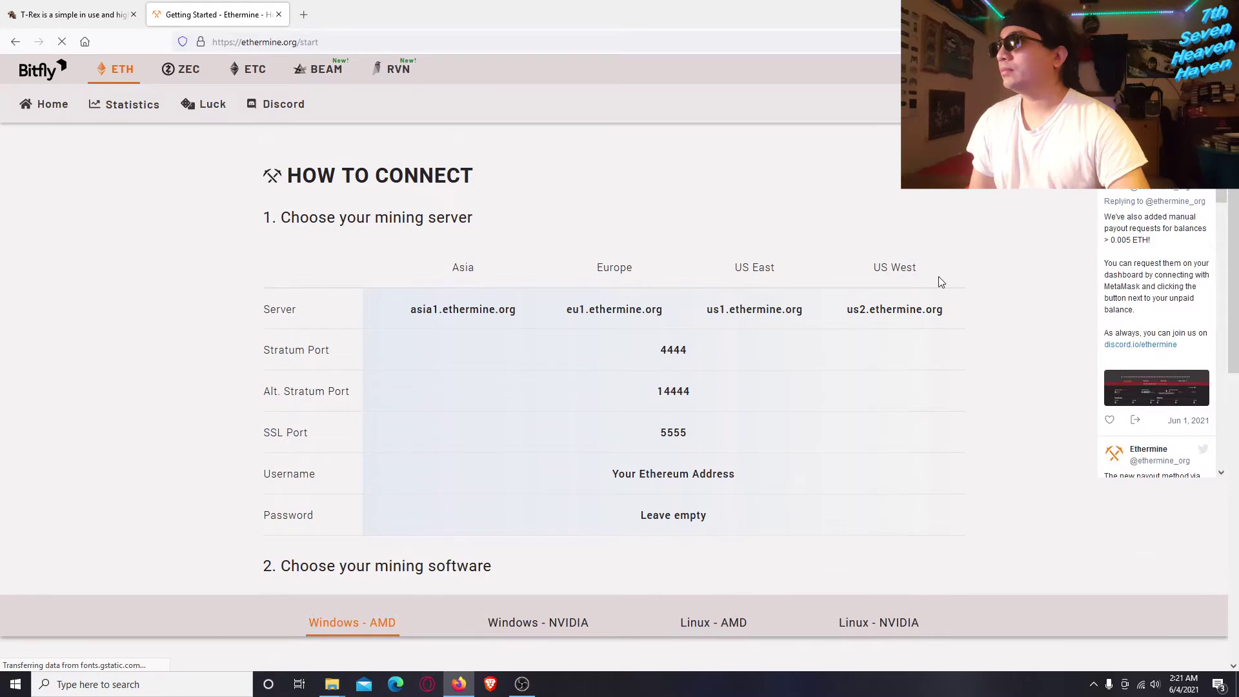
{"action": "scroll", "coordinate": [939, 282], "scroll_direction": "down", "scroll_amount": 4}
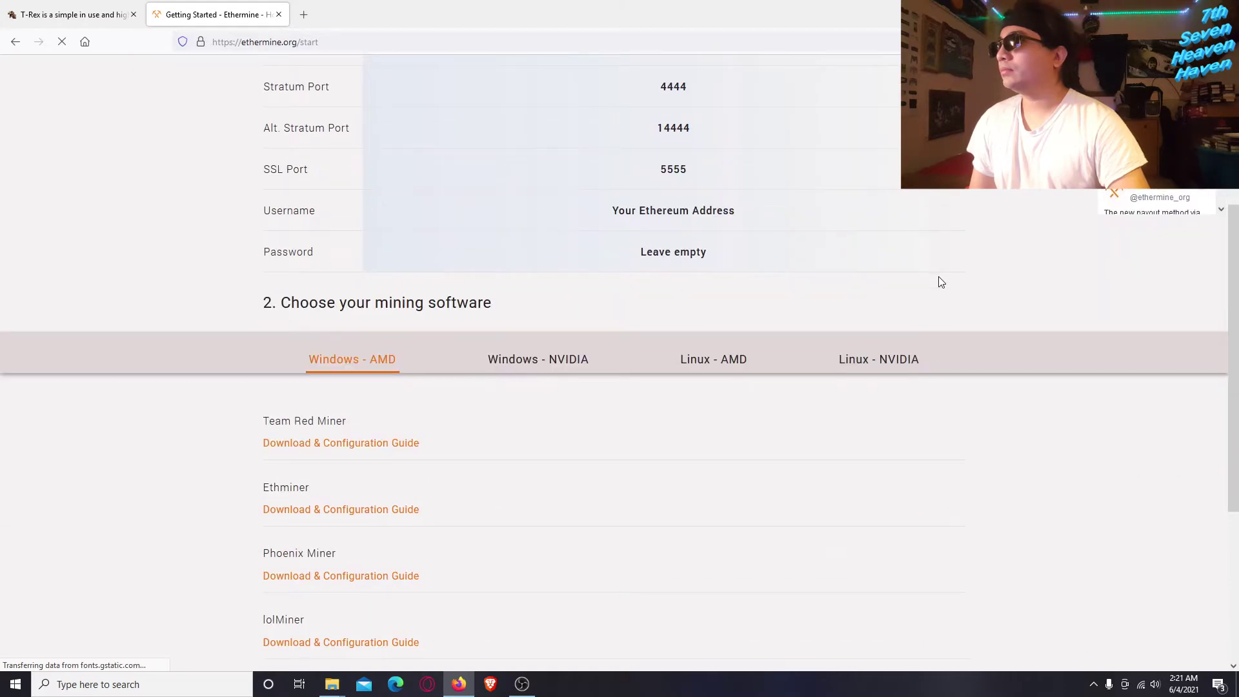
- Examine the mining software options for Windows AMD and NVIDIA cards and the server table on the Getting Started page
{"action": "scroll", "coordinate": [854, 324], "scroll_direction": "down", "scroll_amount": 4}
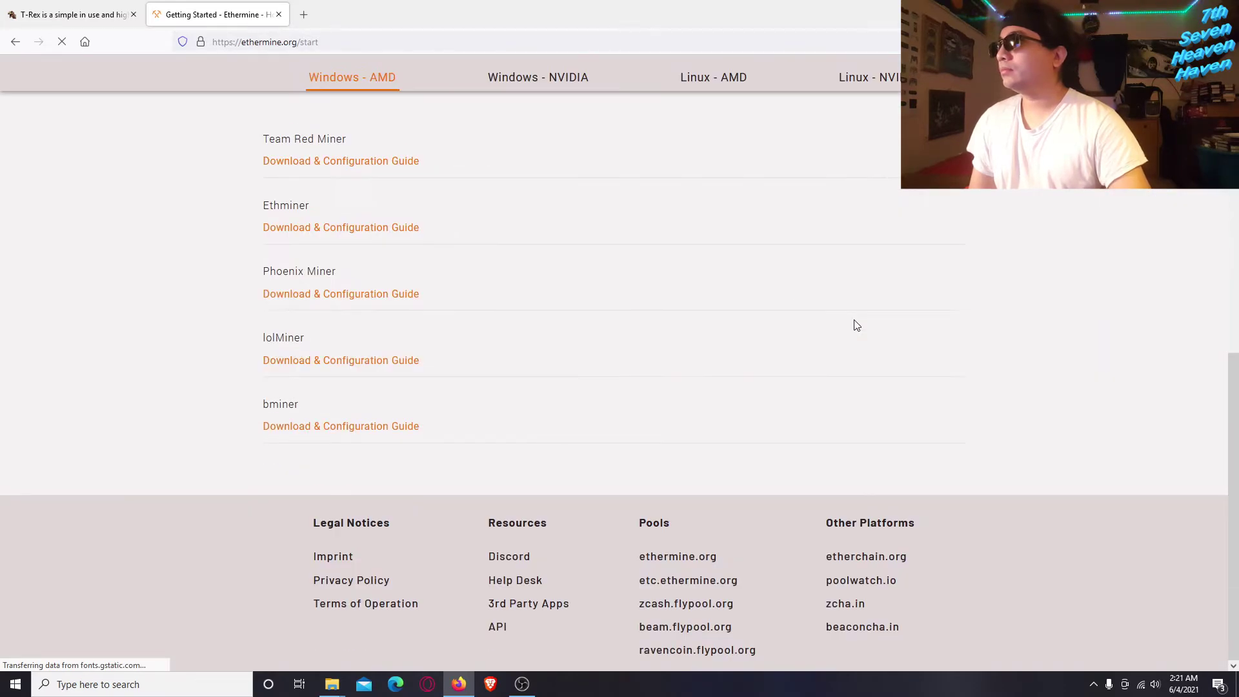
{"action": "scroll", "coordinate": [856, 325], "scroll_direction": "up", "scroll_amount": 5}
{"action": "scroll", "coordinate": [856, 324], "scroll_direction": "down", "scroll_amount": 3}
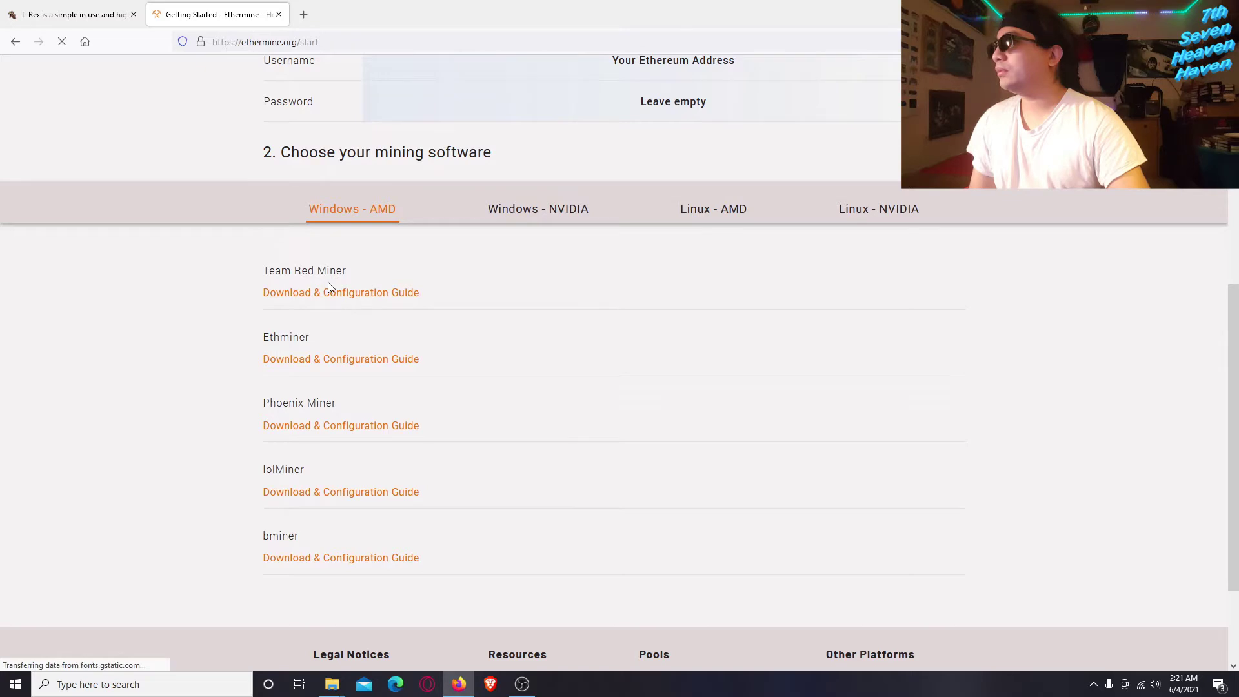
{"action": "scroll", "coordinate": [540, 541], "scroll_direction": "down", "scroll_amount": 2}
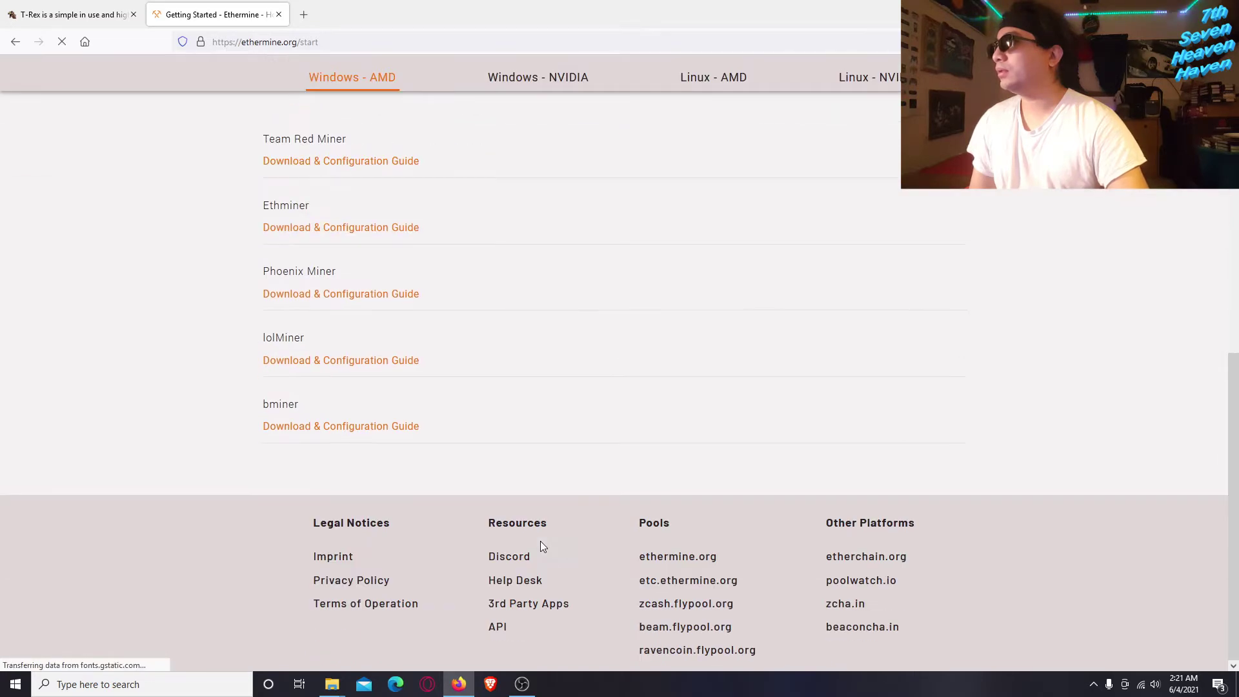
{"action": "scroll", "coordinate": [539, 541], "scroll_direction": "up", "scroll_amount": 4}
{"action": "left_click", "coordinate": [549, 354]}
{"action": "left_click", "coordinate": [381, 350]}
{"action": "scroll", "coordinate": [517, 431], "scroll_direction": "up", "scroll_amount": 1}
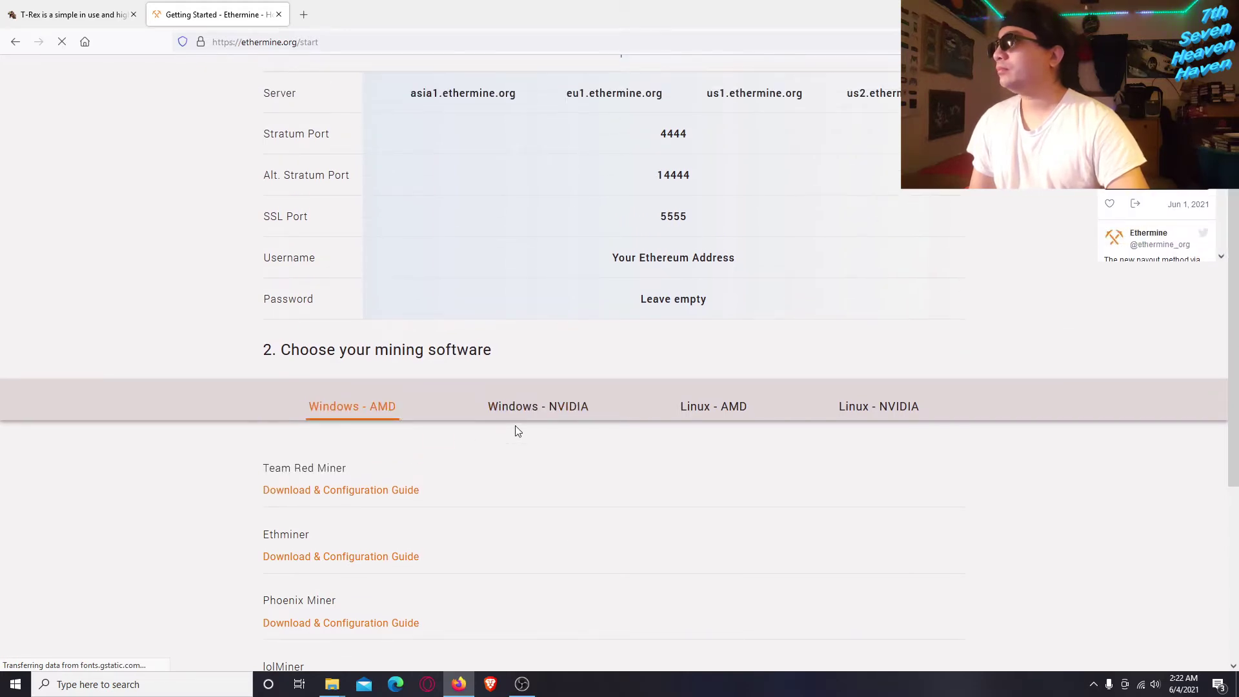
{"action": "scroll", "coordinate": [517, 431], "scroll_direction": "up", "scroll_amount": 3}
{"action": "scroll", "coordinate": [515, 431], "scroll_direction": "up", "scroll_amount": 1}
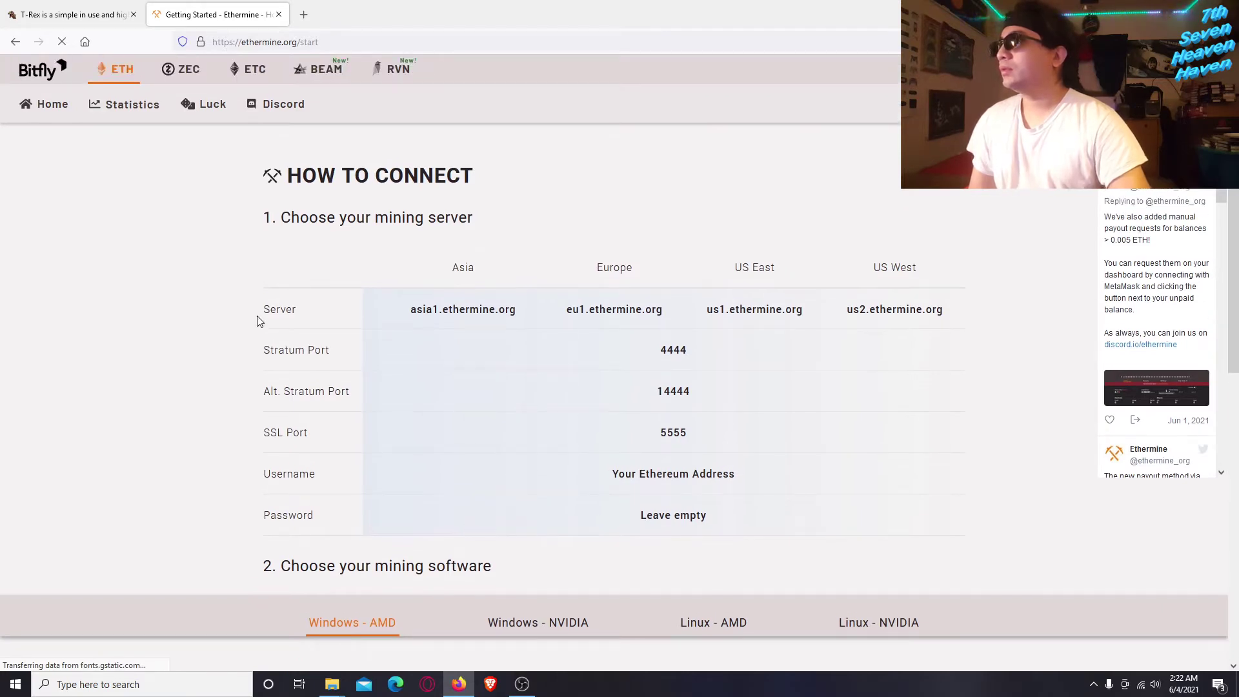
- Close the Ethermine tab and reopen the ethermine.org home page in a new tab by searching for ethermine
{"action": "left_click", "coordinate": [15, 42]}
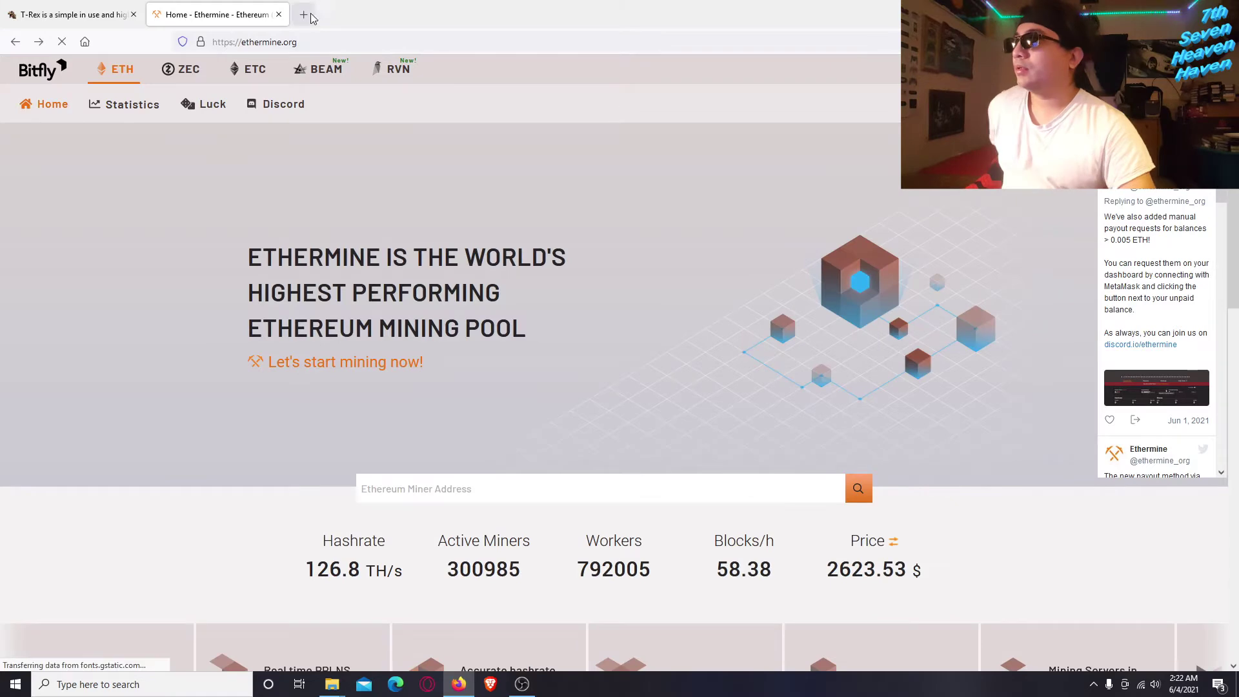
{"action": "left_click", "coordinate": [278, 14]}
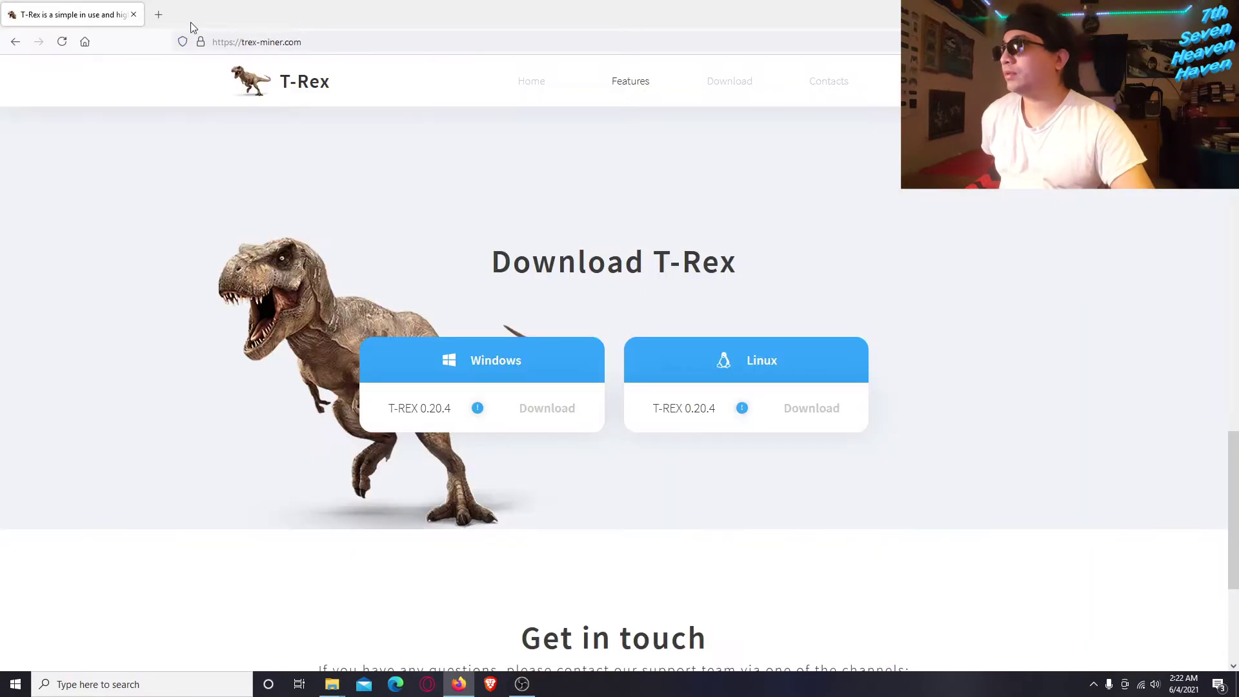
{"action": "left_click", "coordinate": [159, 14]}
{"action": "left_click", "coordinate": [578, 212]}
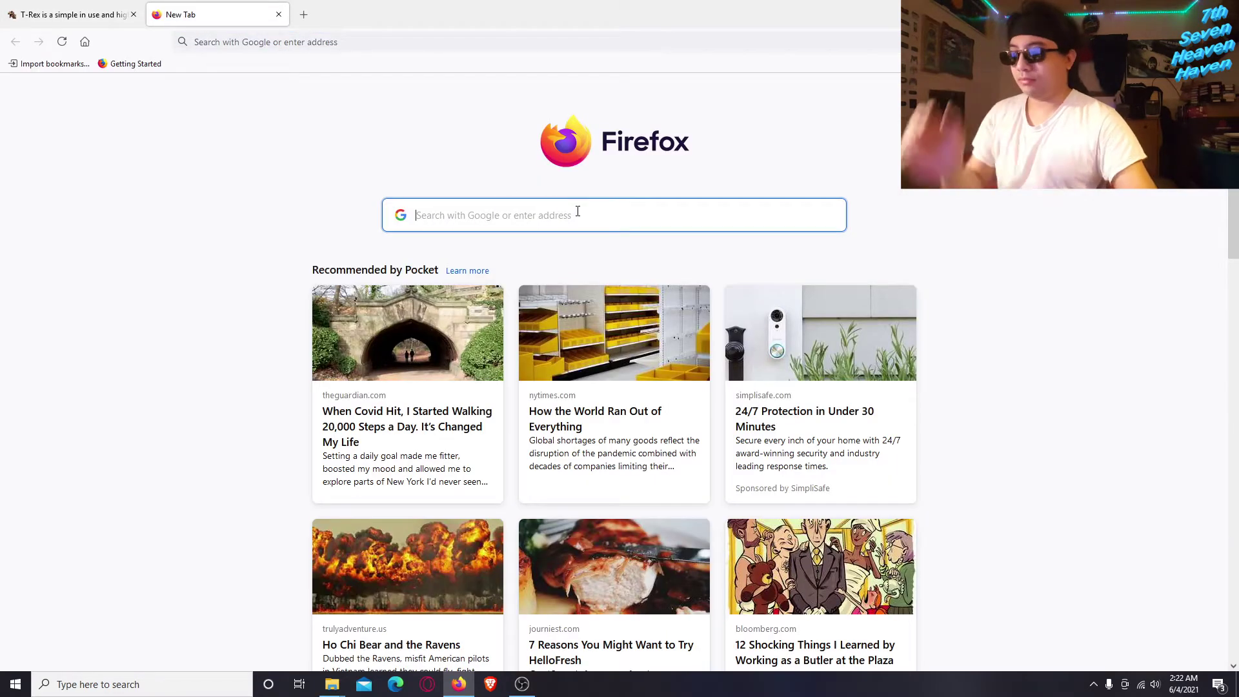
{"action": "type", "text": "ethermine"}
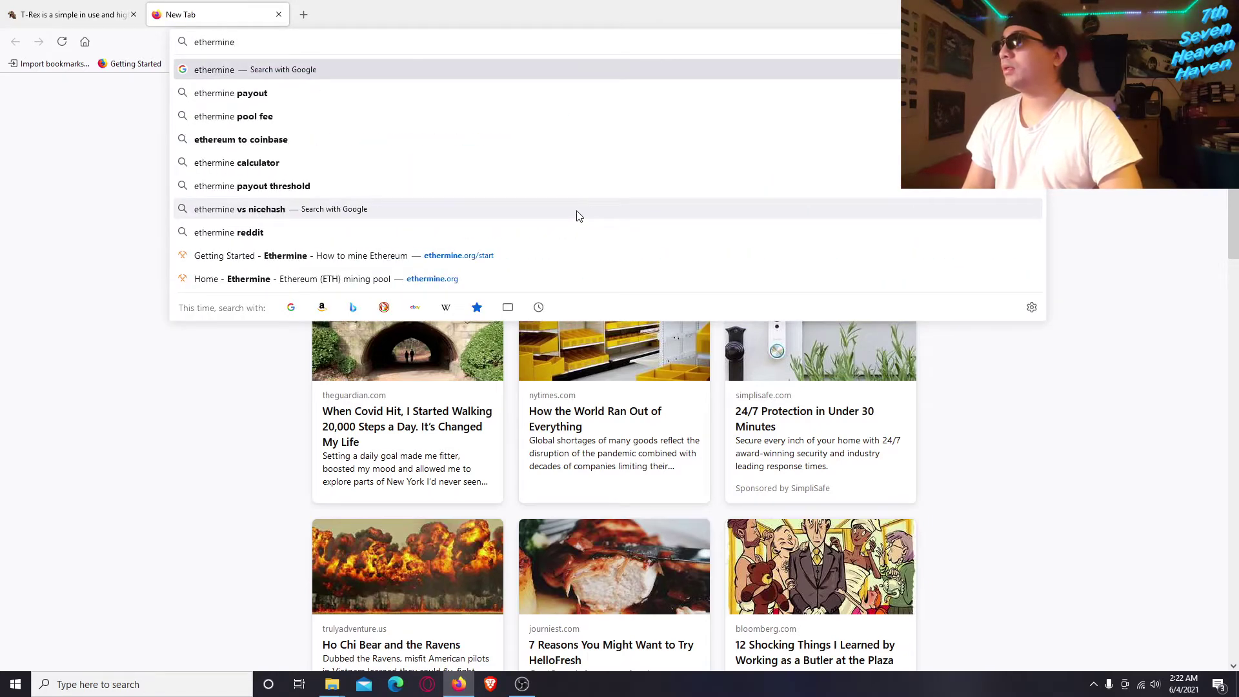
{"action": "key", "text": "Return"}
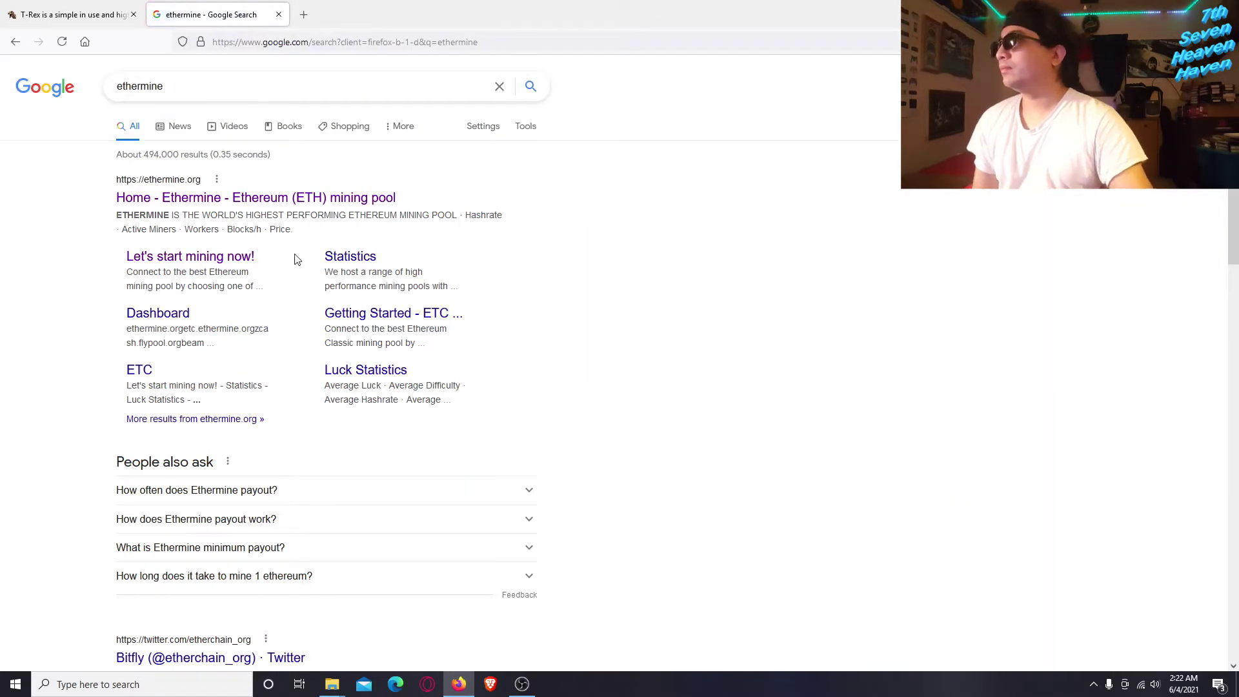
{"action": "left_click", "coordinate": [313, 200]}
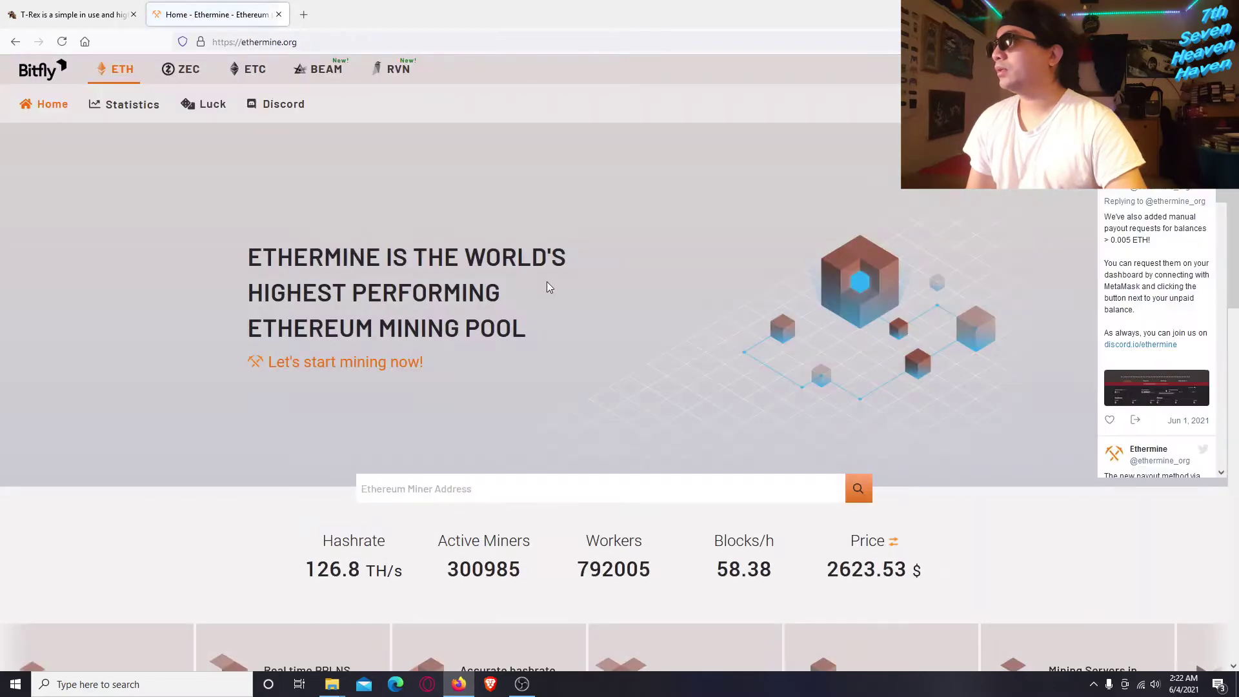
{"action": "left_click", "coordinate": [15, 41]}
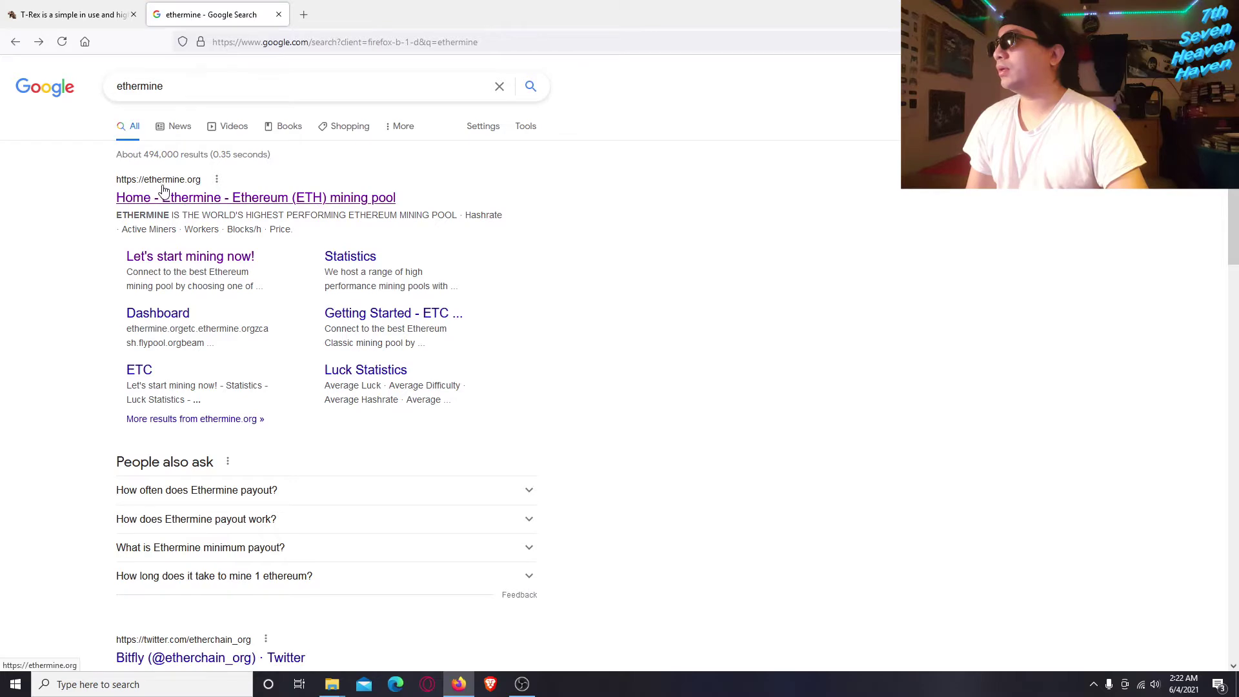
{"action": "left_click", "coordinate": [255, 200]}
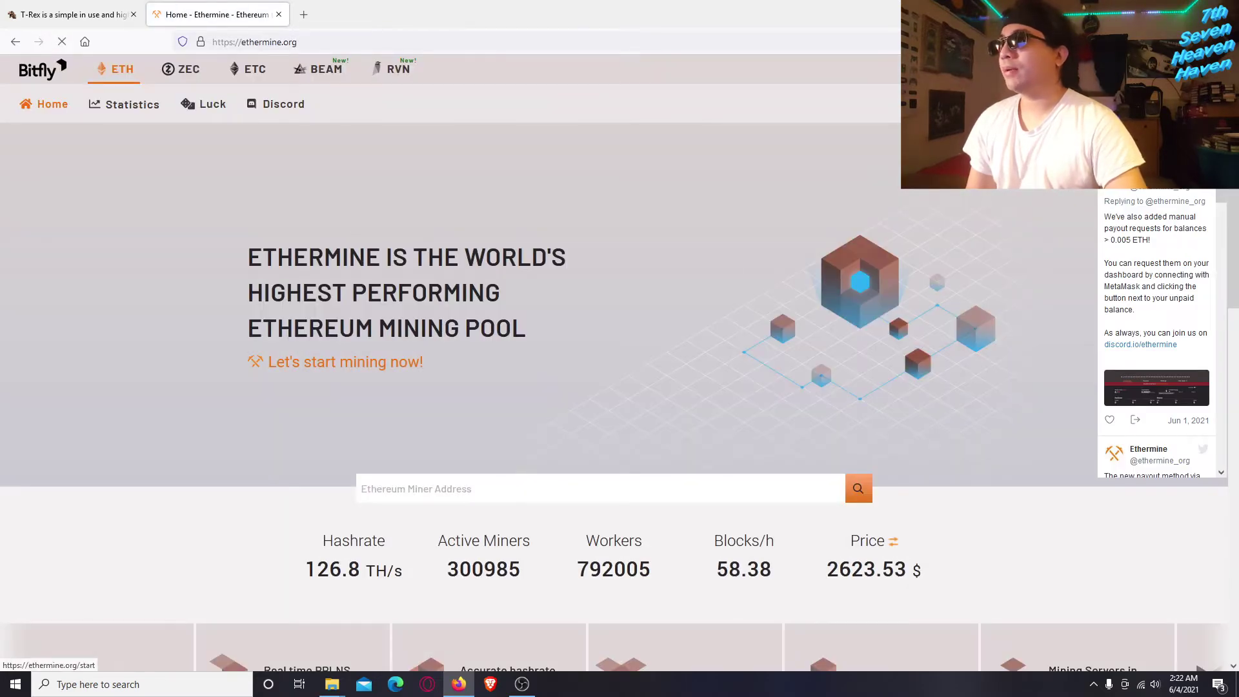
- Open Ethermine's start-mining page and review the US East server address and the connection settings
{"action": "left_click", "coordinate": [321, 368]}
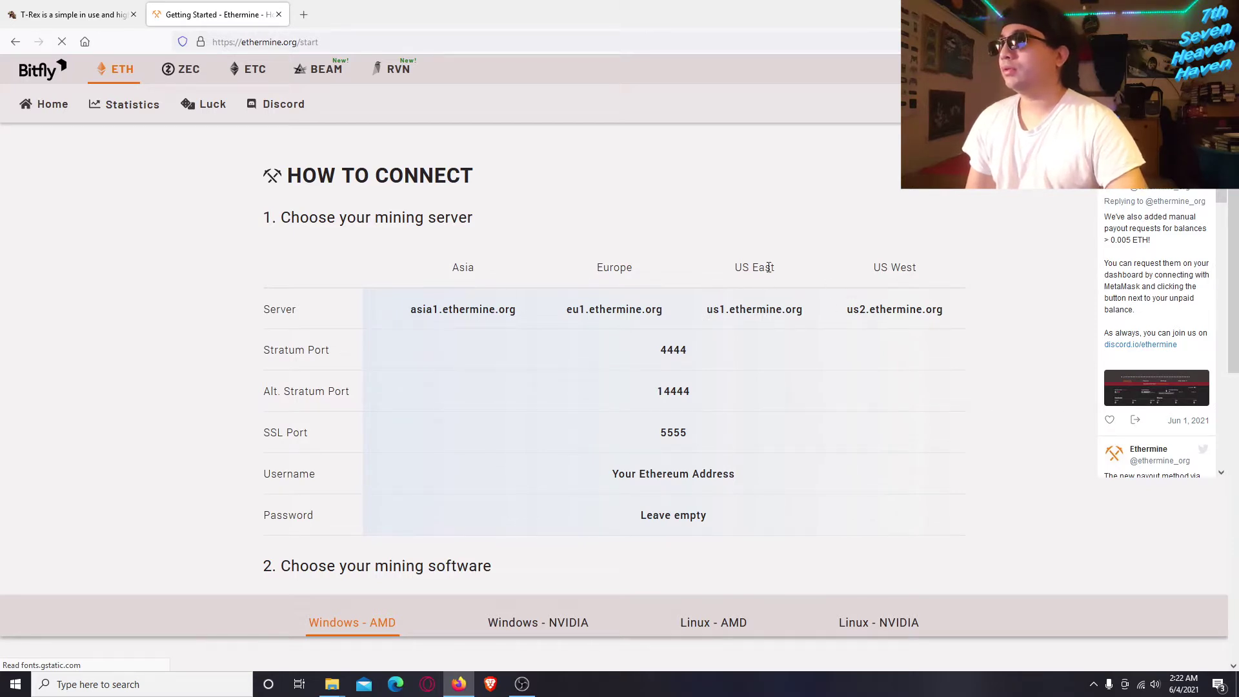
{"action": "left_click_drag", "start_coordinate": [708, 311], "coordinate": [805, 310]}
{"action": "left_click", "coordinate": [761, 311]}
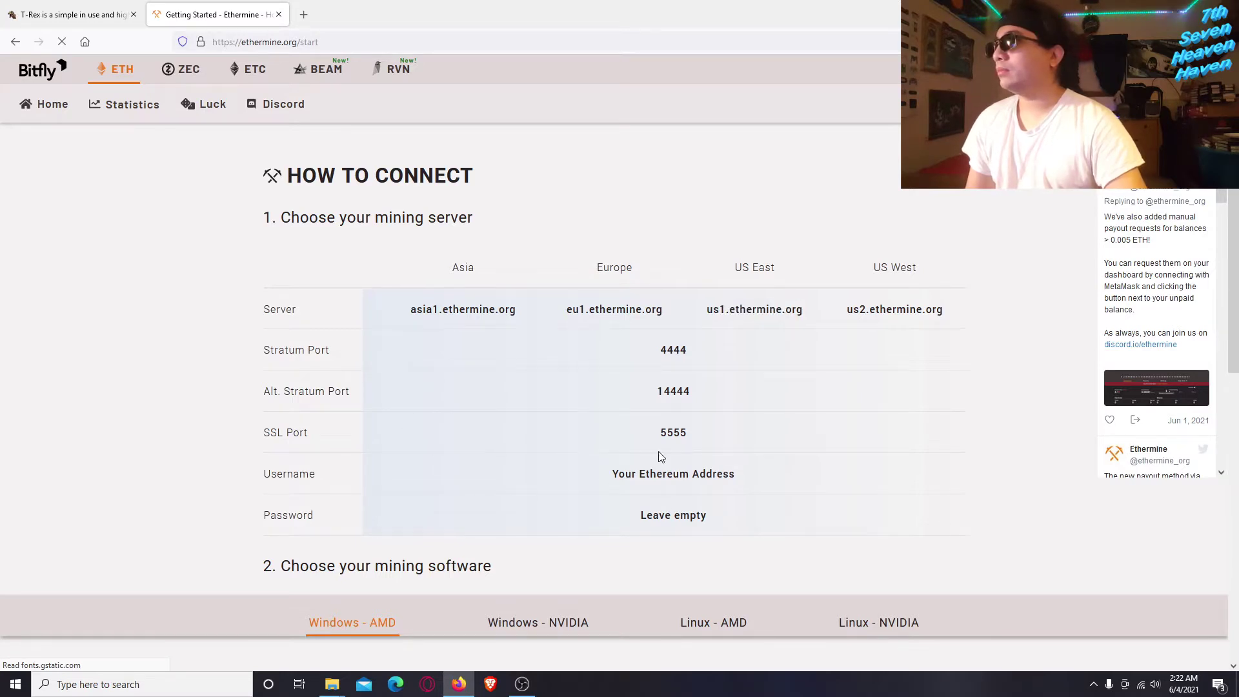
{"action": "scroll", "coordinate": [630, 525], "scroll_direction": "down", "scroll_amount": 3}
{"action": "scroll", "coordinate": [629, 523], "scroll_direction": "up", "scroll_amount": 3}
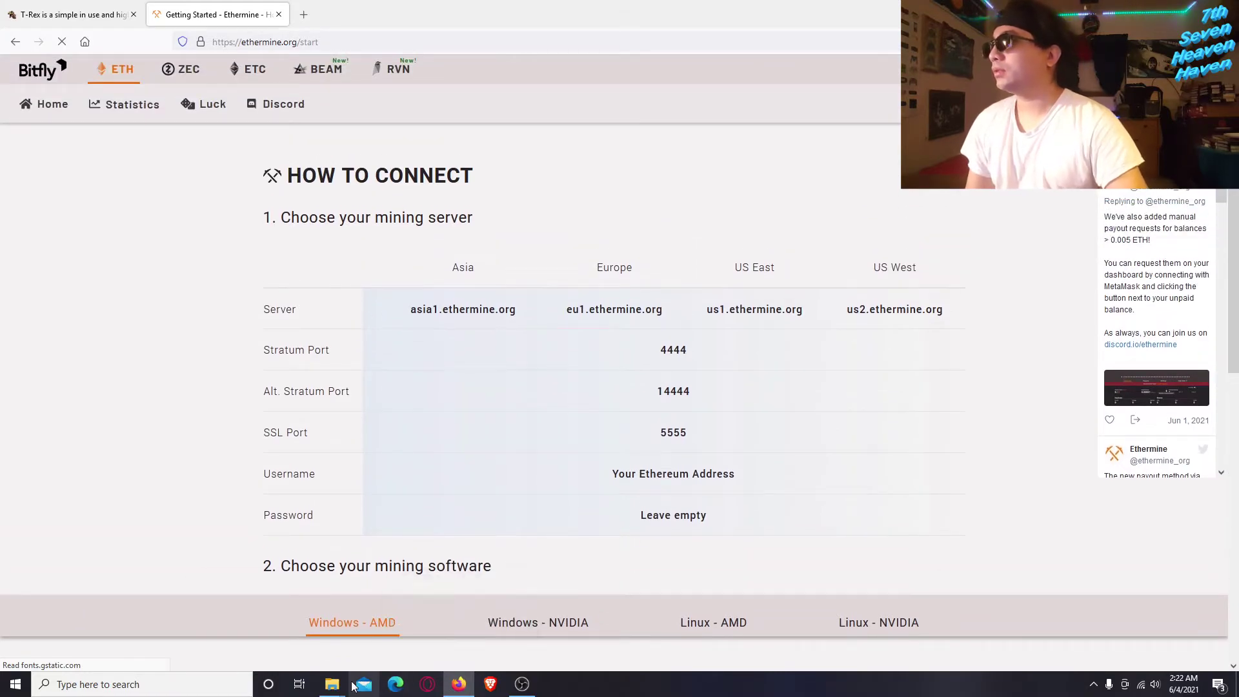
- Switch to the T Rex Miner New folder in File Explorer and open the ETH-ethermine batch file for editing in Notepad
{"action": "mouse_move", "coordinate": [331, 684]}
{"action": "left_click", "coordinate": [400, 619]}
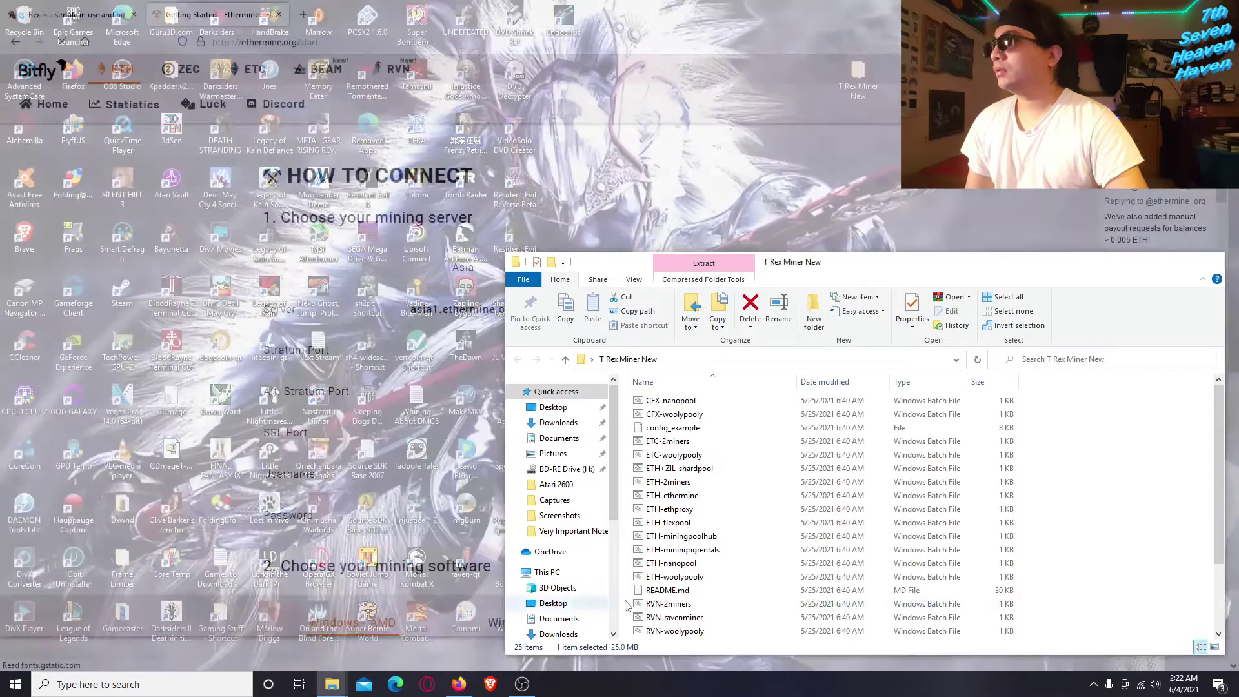
{"action": "scroll", "coordinate": [761, 528], "scroll_direction": "down", "scroll_amount": 3}
{"action": "scroll", "coordinate": [760, 529], "scroll_direction": "up", "scroll_amount": 3}
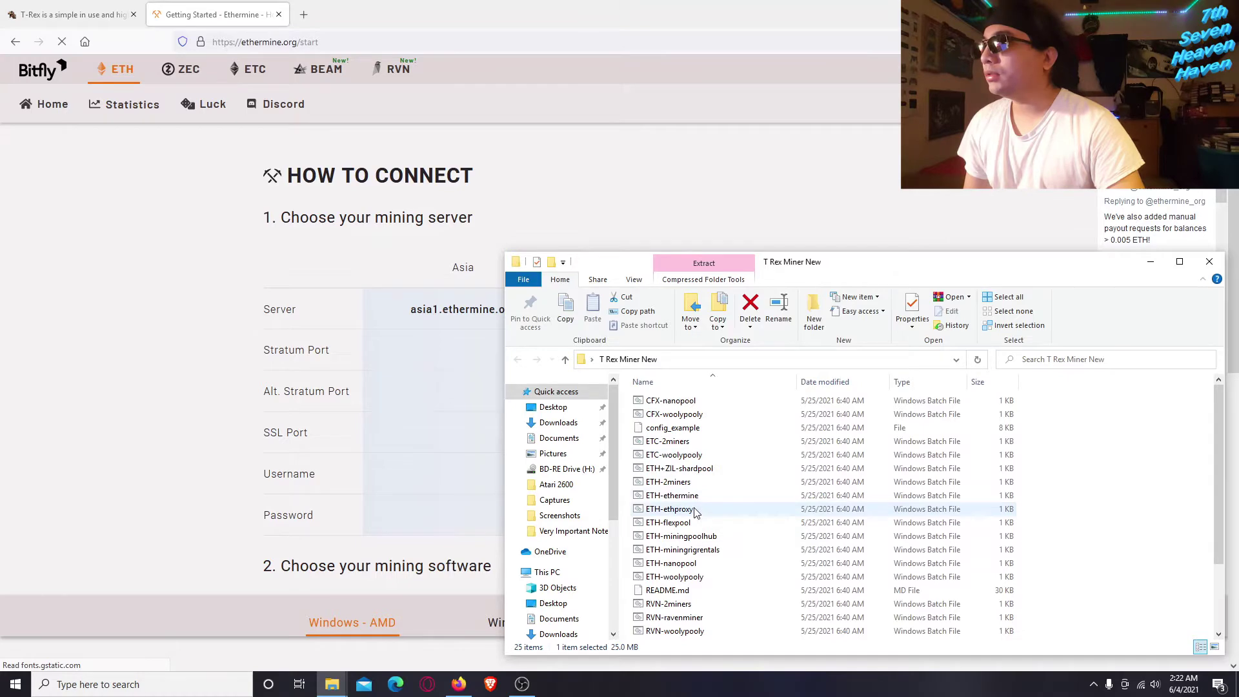
{"action": "left_click", "coordinate": [674, 496]}
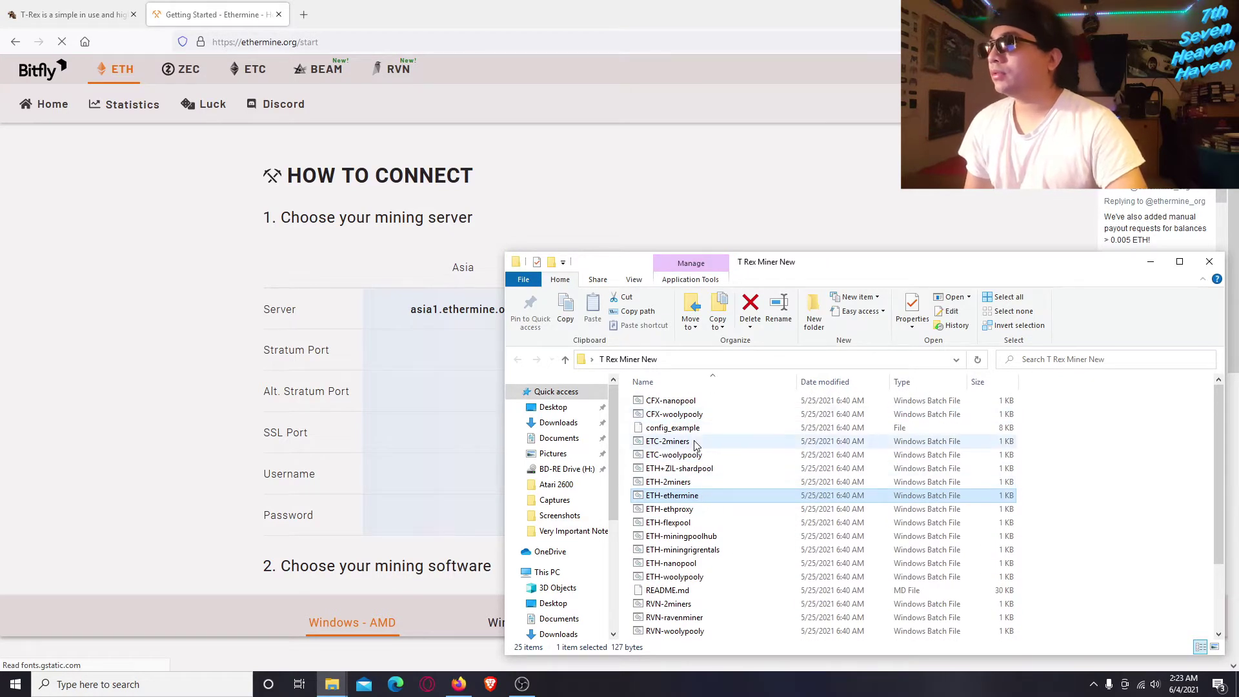
{"action": "right_click", "coordinate": [690, 502]}
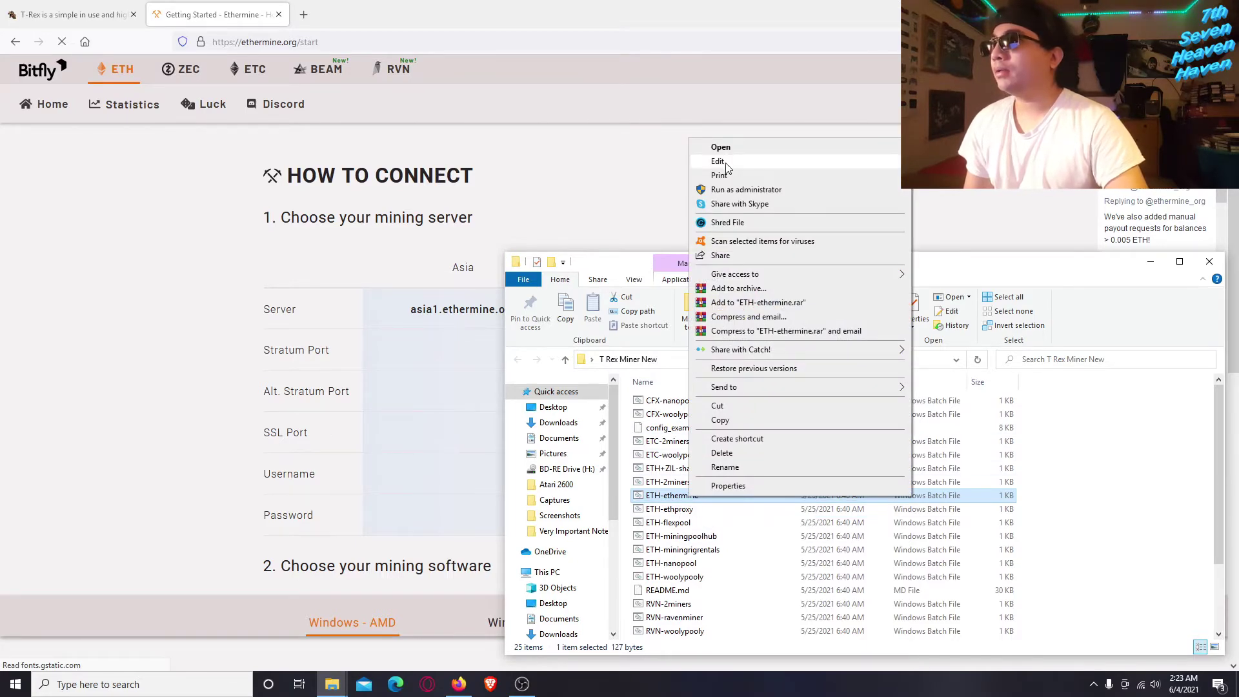
{"action": "left_click", "coordinate": [725, 163]}
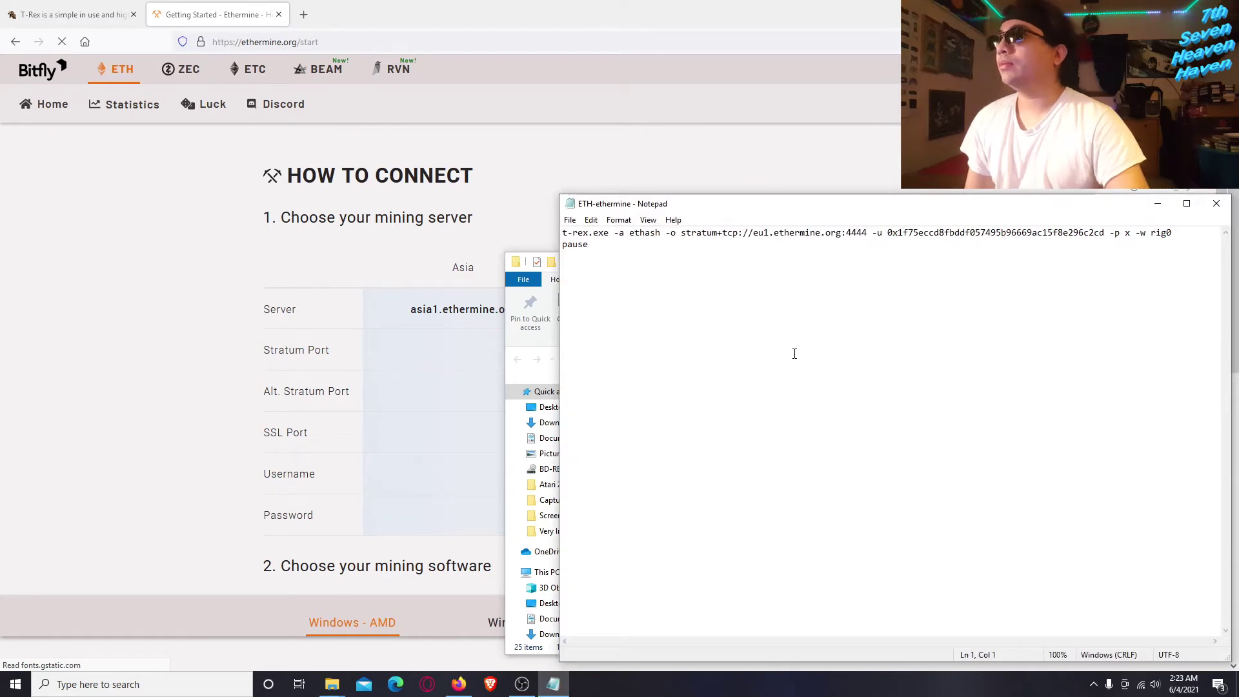
- Minimize the T Rex Miner New folder and place the Notepad window below the web page's server addresses for comparison
{"action": "left_click", "coordinate": [541, 392]}
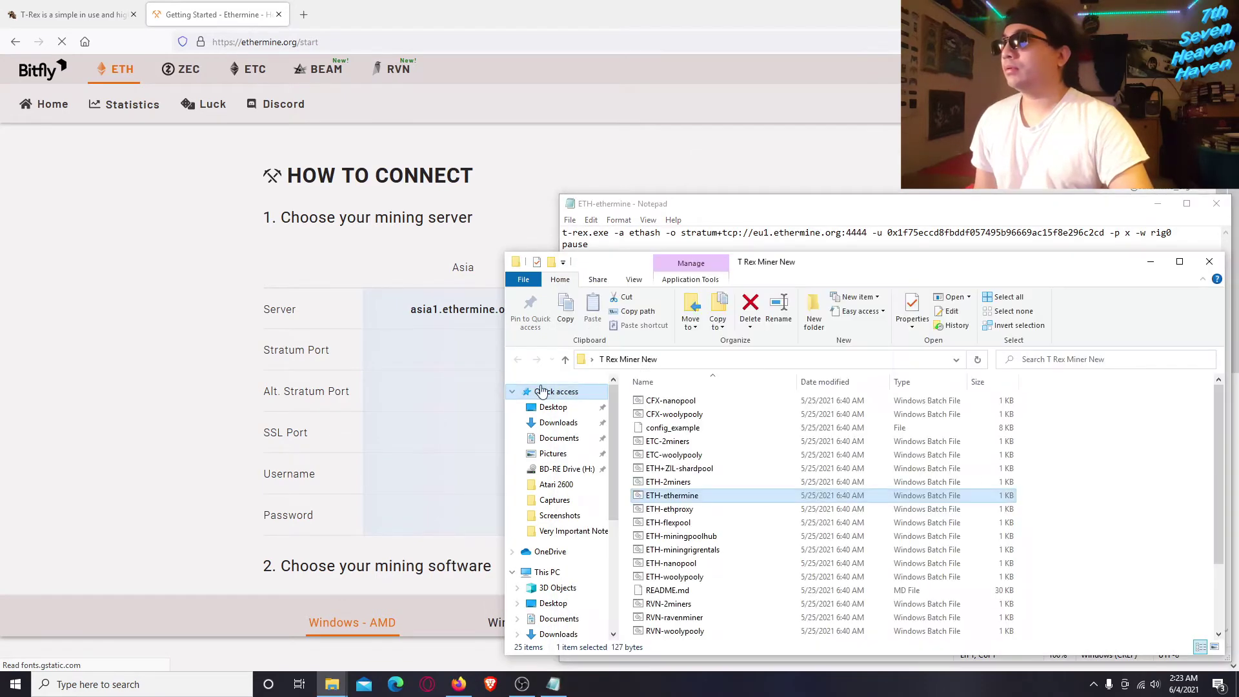
{"action": "left_click", "coordinate": [1150, 261]}
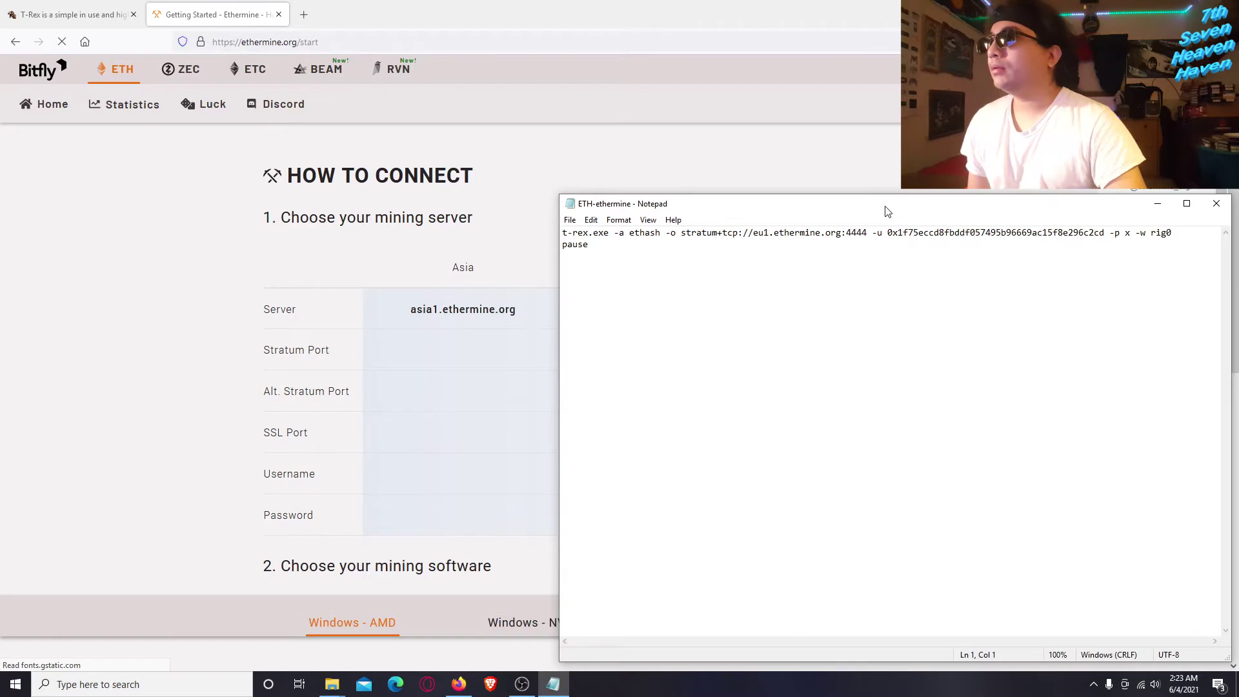
{"action": "left_click_drag", "start_coordinate": [887, 212], "coordinate": [1080, 206]}
{"action": "left_click", "coordinate": [985, 267]}
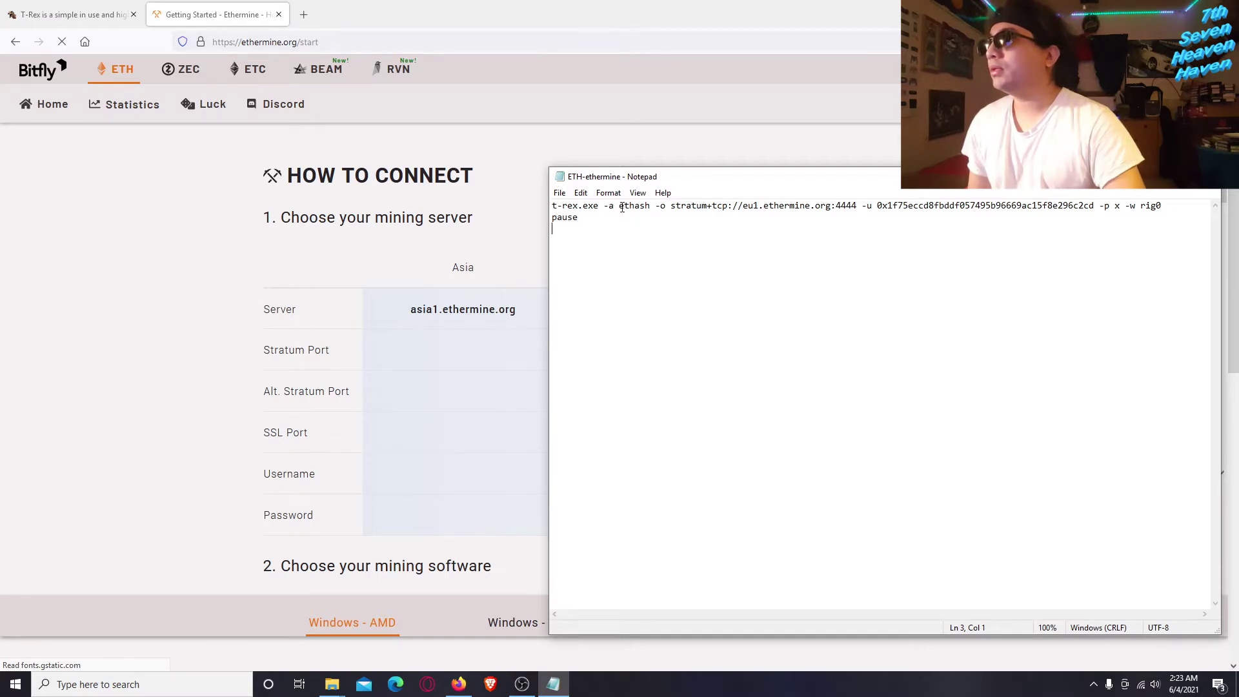
{"action": "left_click_drag", "start_coordinate": [672, 206], "coordinate": [700, 526]}
{"action": "left_click", "coordinate": [597, 269]}
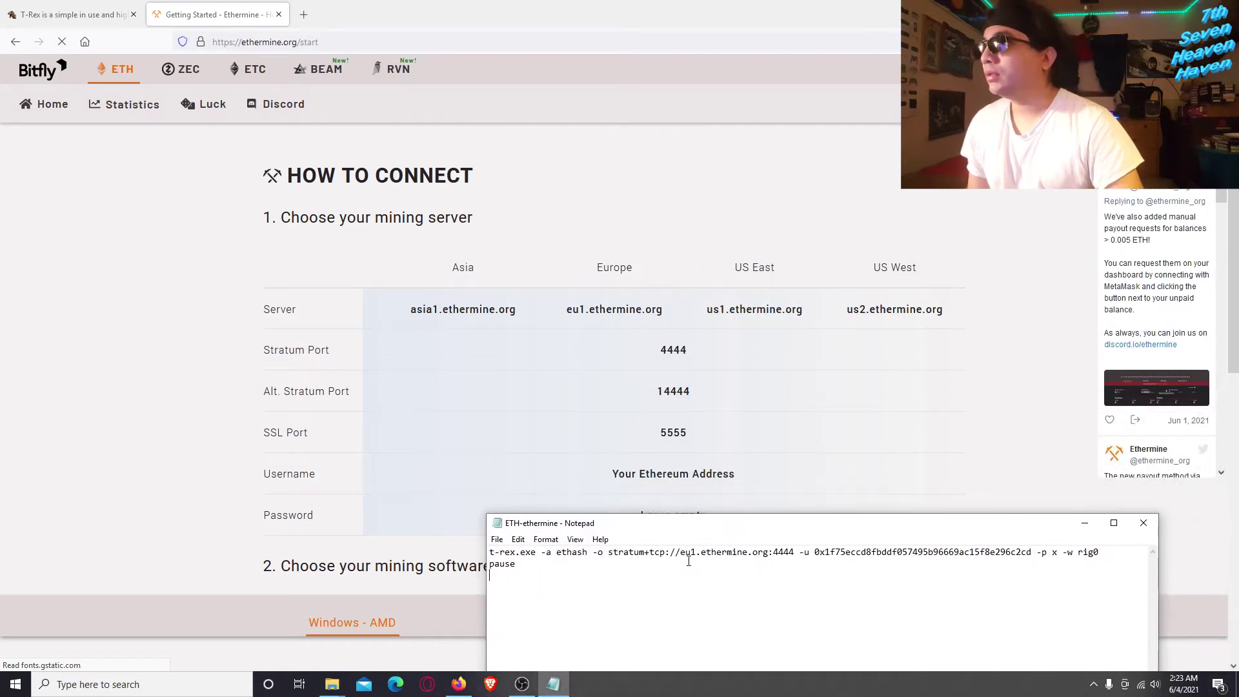
{"action": "left_click_drag", "start_coordinate": [696, 553], "coordinate": [702, 552]}
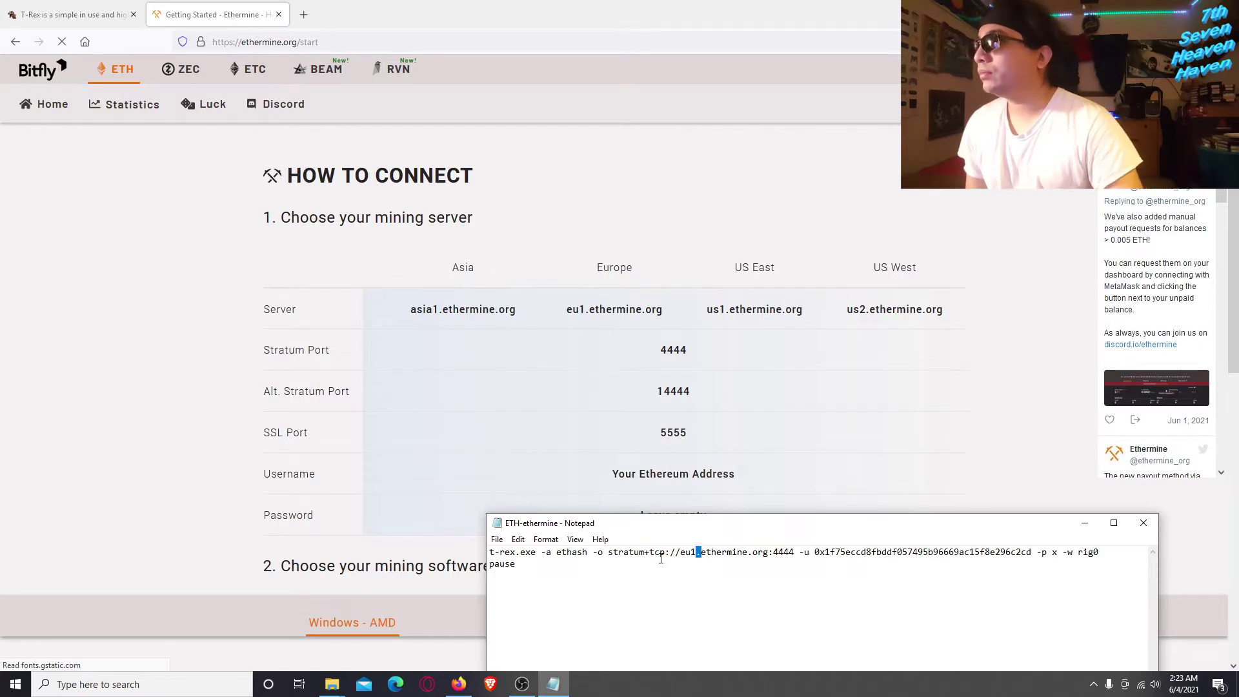
{"action": "left_click_drag", "start_coordinate": [686, 524], "coordinate": [681, 499]}
{"action": "left_click", "coordinate": [682, 540]}
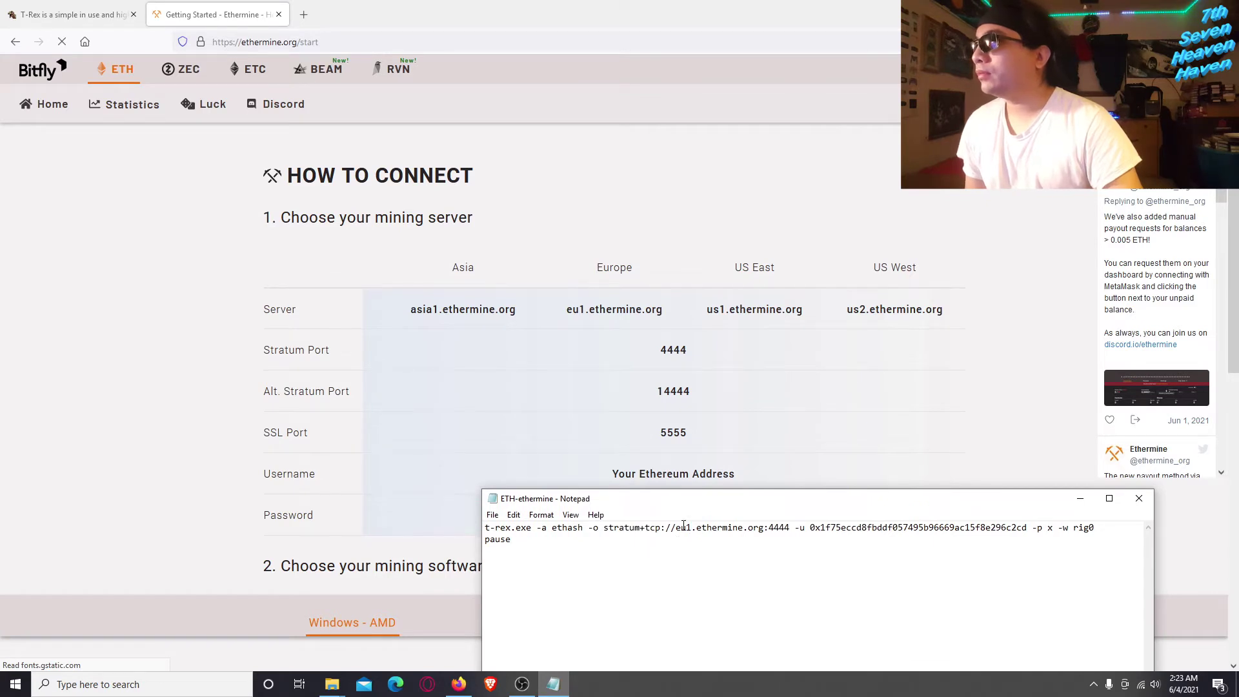
- Compare the batch file's server address with the Ethermine list and copy the US East address us1.ethermine.org
{"action": "left_click_drag", "start_coordinate": [675, 527], "coordinate": [763, 529]}
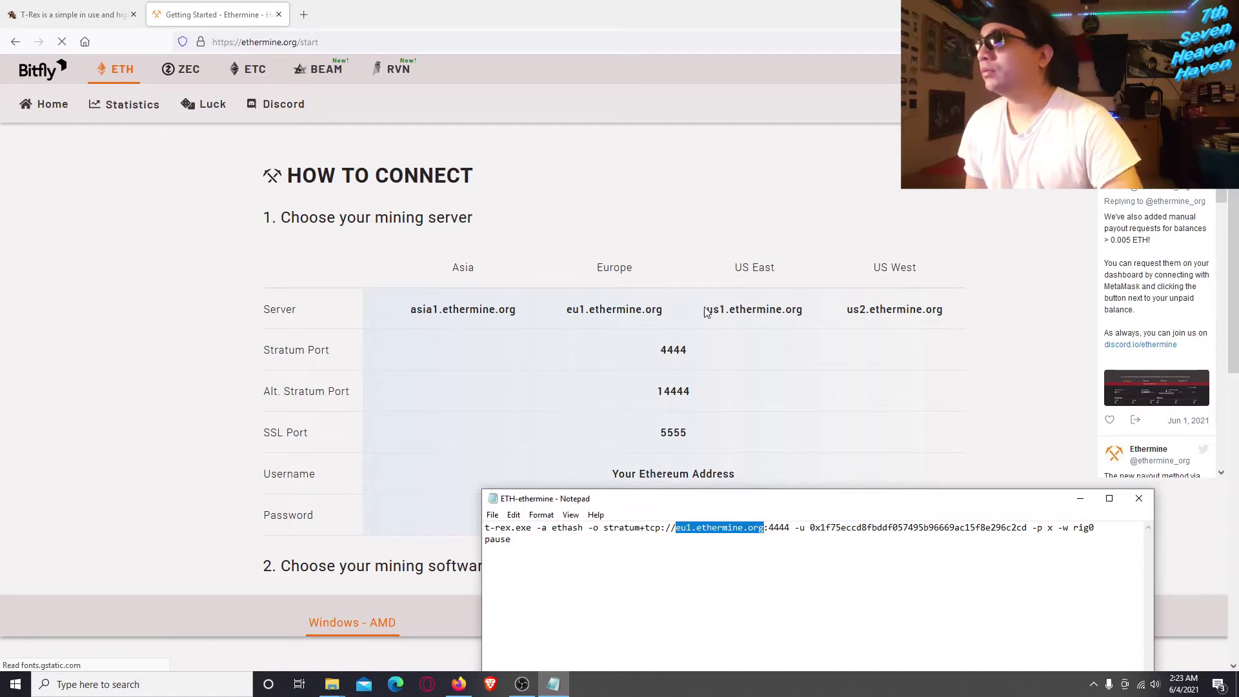
{"action": "left_click_drag", "start_coordinate": [708, 309], "coordinate": [803, 312]}
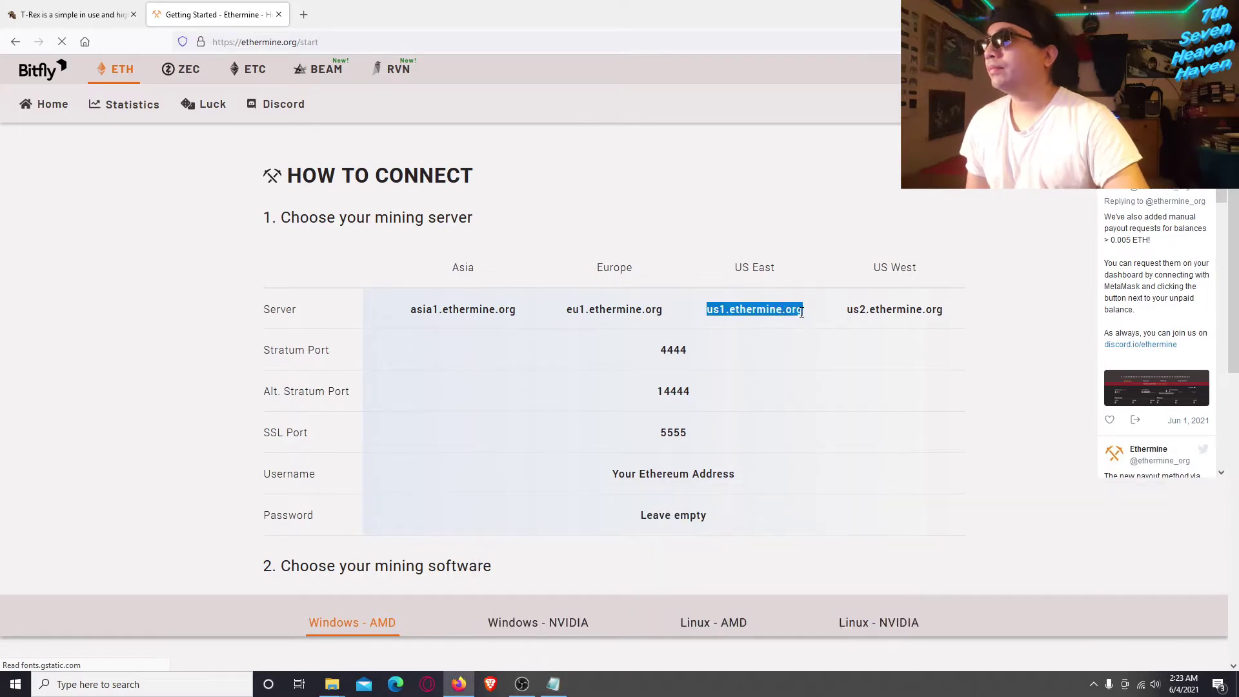
{"action": "right_click", "coordinate": [784, 308]}
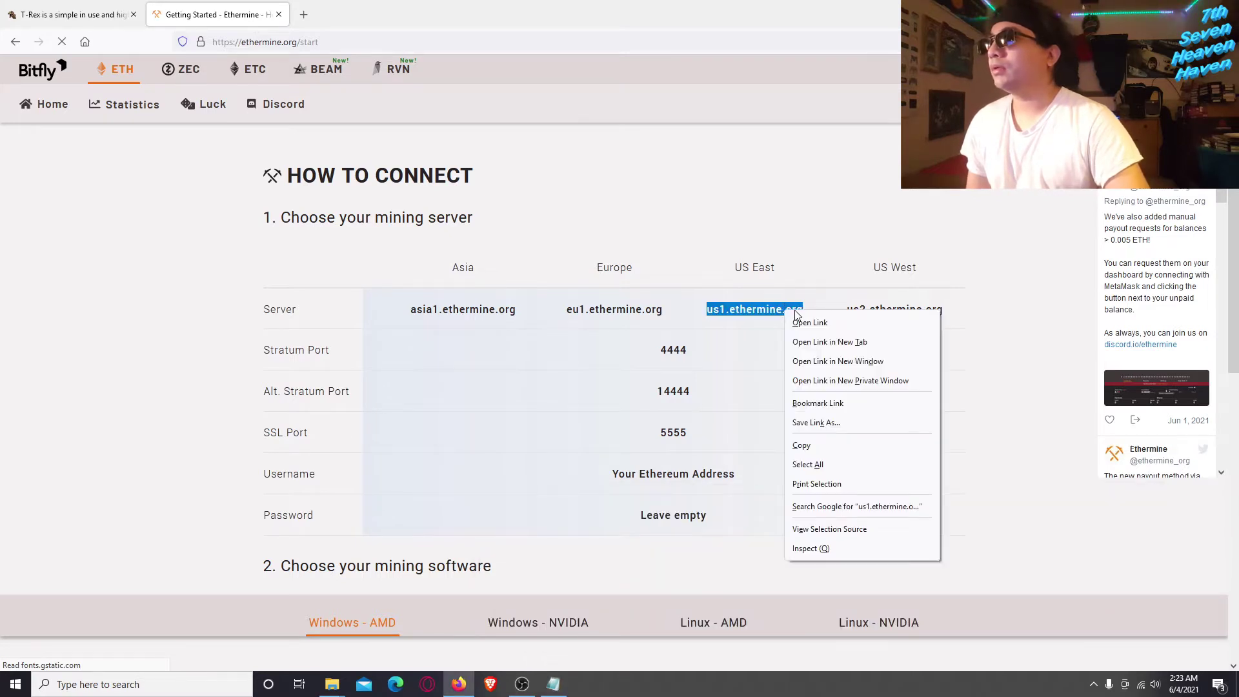
{"action": "left_click", "coordinate": [799, 446]}
- Replace eu1.ethermine.org in the batch file's command with us1.ethermine.org and compare its port with the pool's stratum port
{"action": "left_click", "coordinate": [552, 684]}
{"action": "left_click_drag", "start_coordinate": [734, 495], "coordinate": [723, 460]}
{"action": "left_click", "coordinate": [688, 502]}
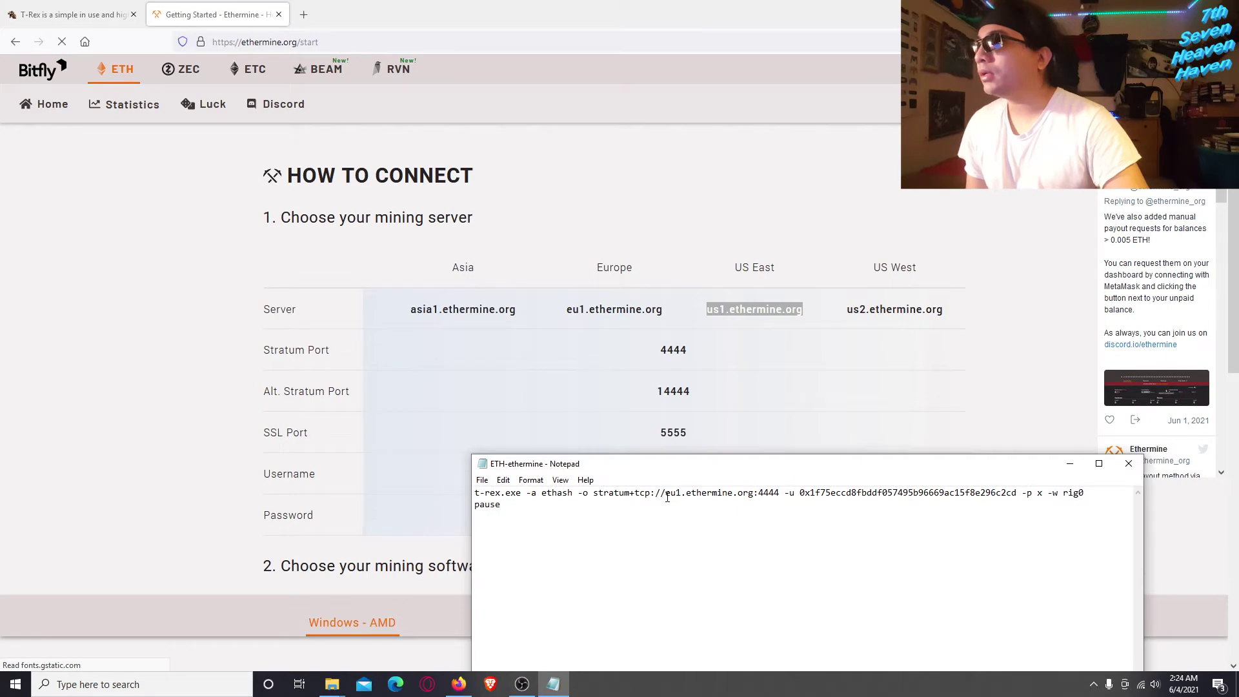
{"action": "left_click_drag", "start_coordinate": [667, 495], "coordinate": [754, 494]}
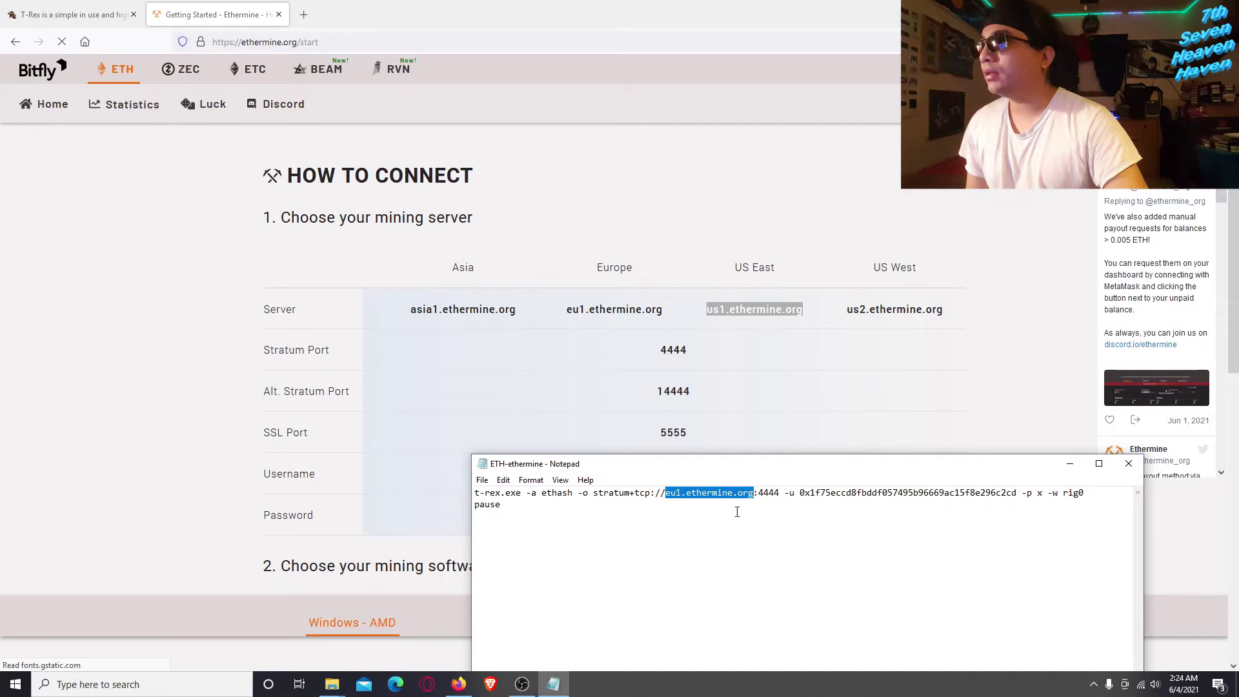
{"action": "right_click", "coordinate": [701, 492]}
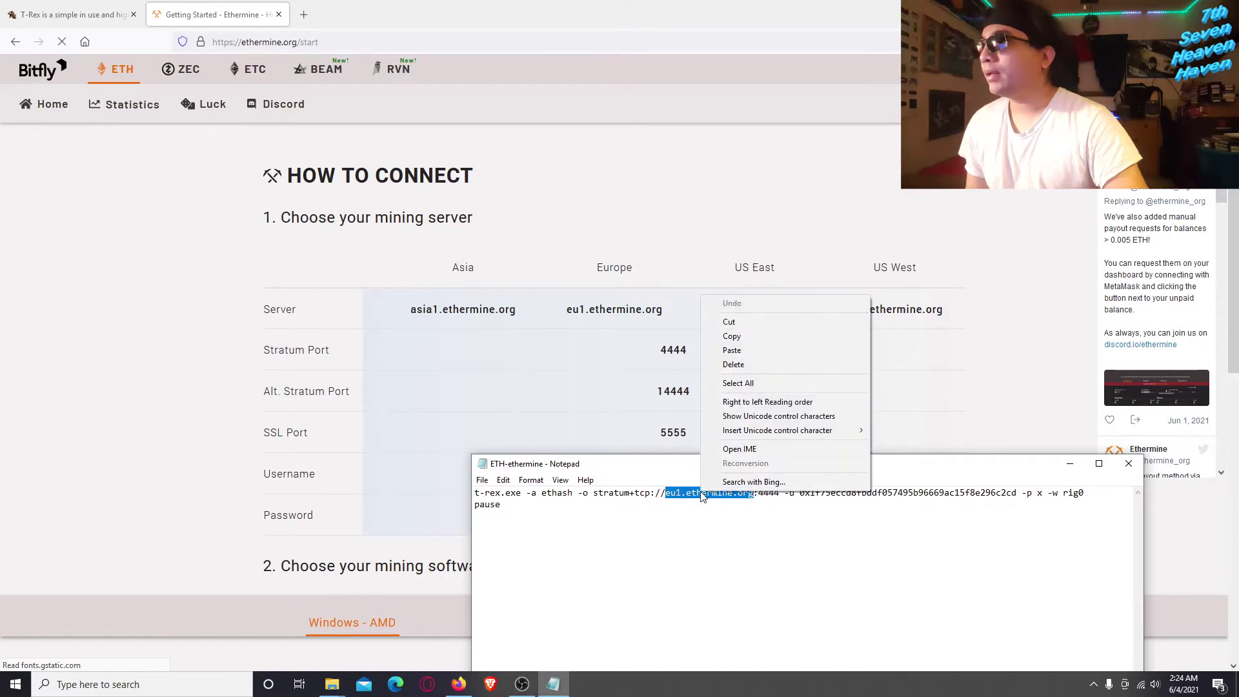
{"action": "left_click", "coordinate": [760, 351]}
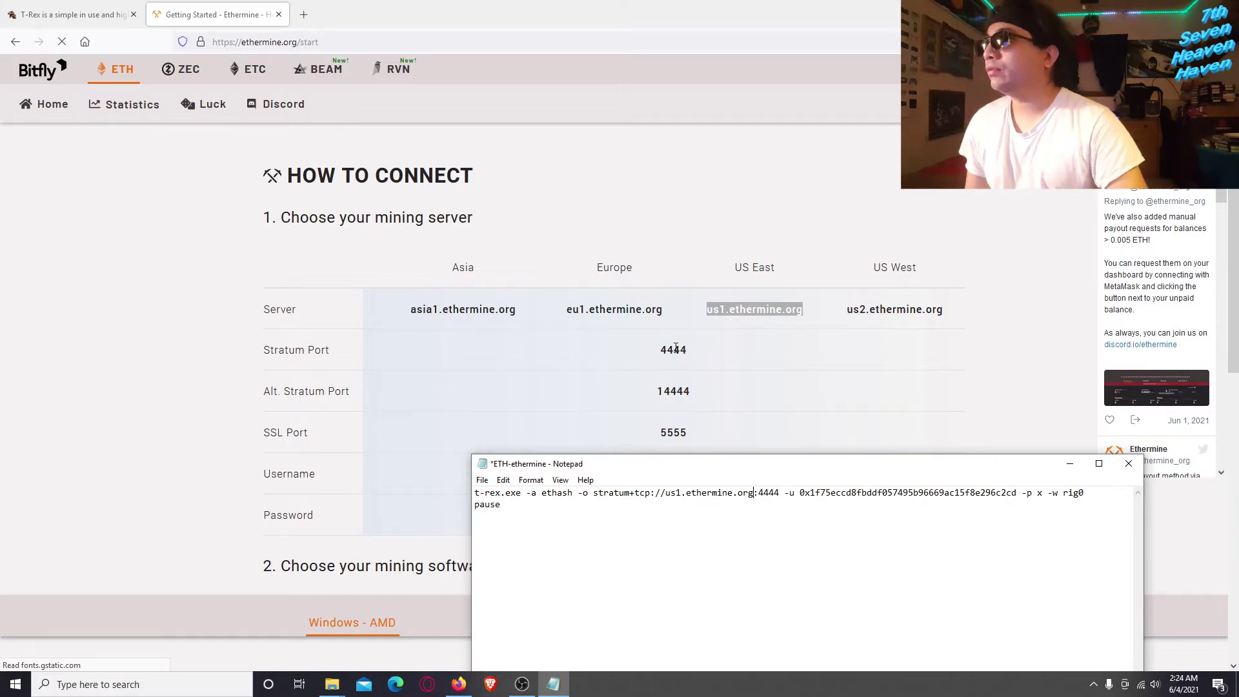
{"action": "left_click_drag", "start_coordinate": [760, 493], "coordinate": [784, 494]}
{"action": "left_click", "coordinate": [777, 494]}
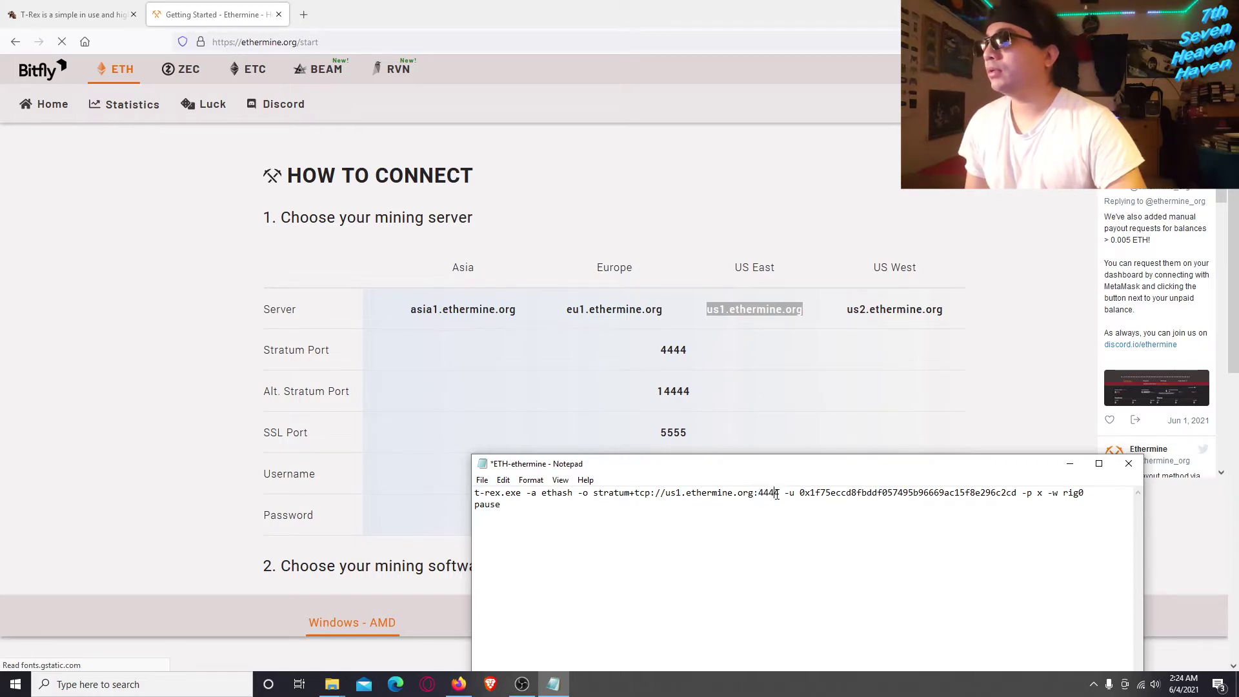
- Reposition the Notepad window and compare the wallet address after -u in the batch file with Ethermine's Username and Password requirements
{"action": "left_click_drag", "start_coordinate": [689, 459], "coordinate": [701, 553]}
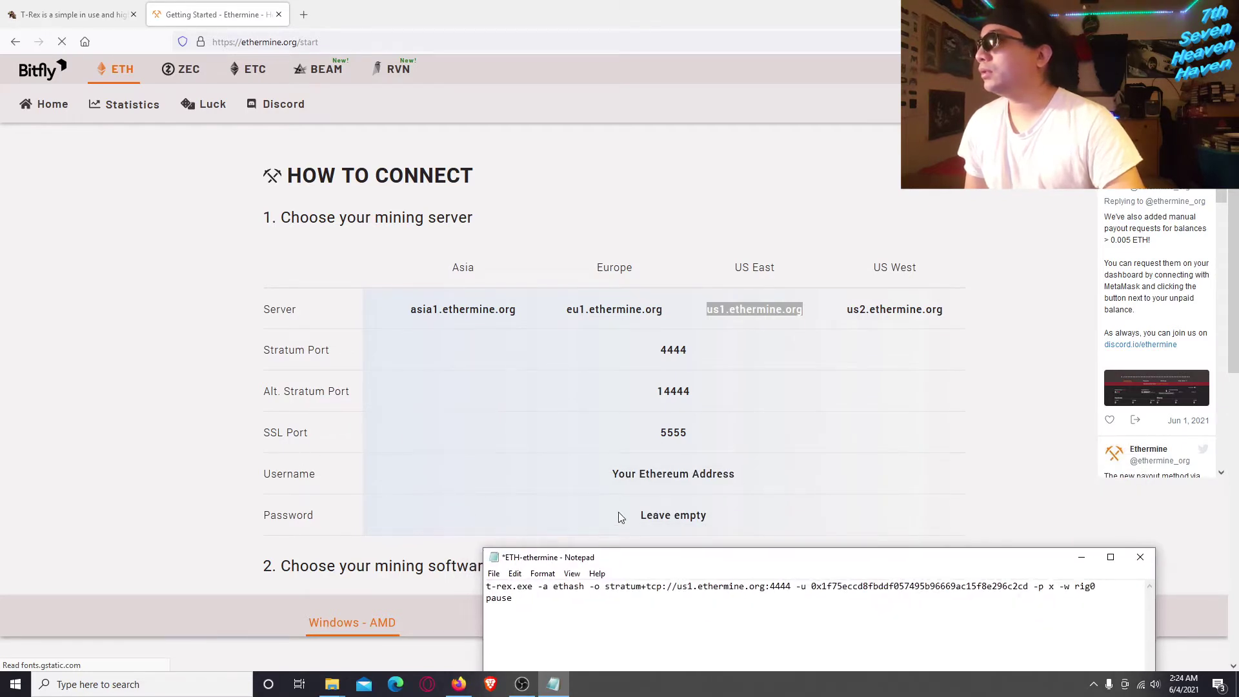
{"action": "left_click_drag", "start_coordinate": [730, 558], "coordinate": [614, 487]}
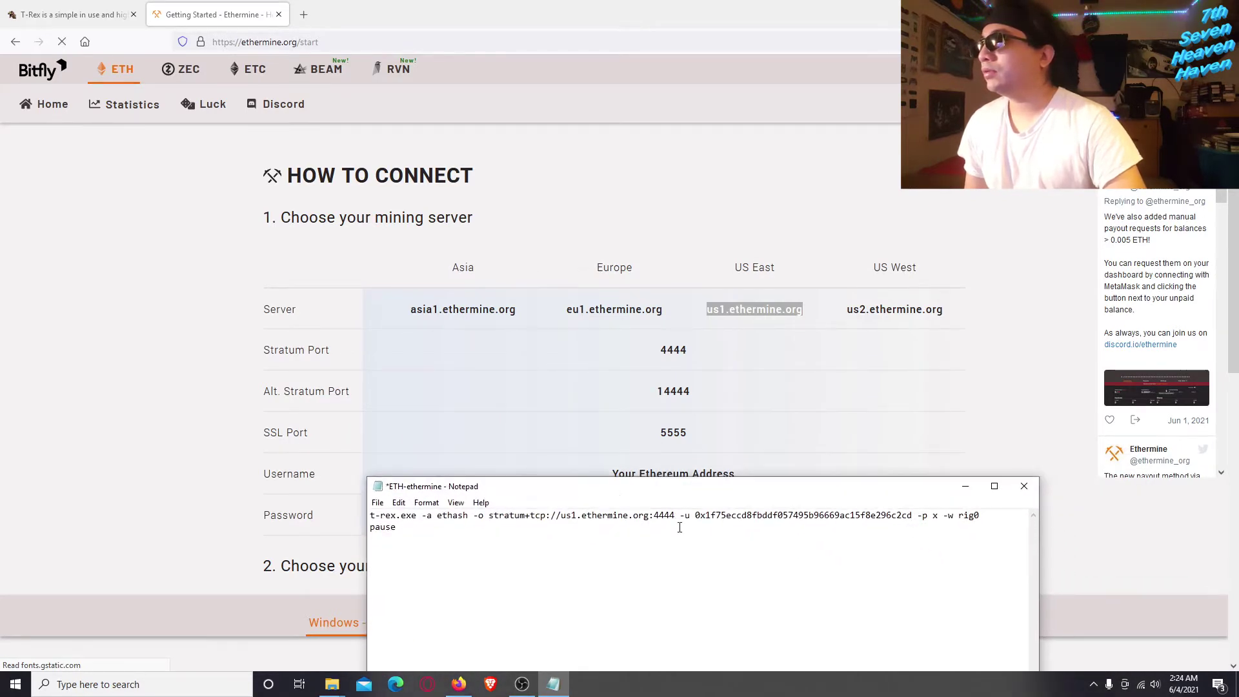
{"action": "left_click", "coordinate": [686, 536]}
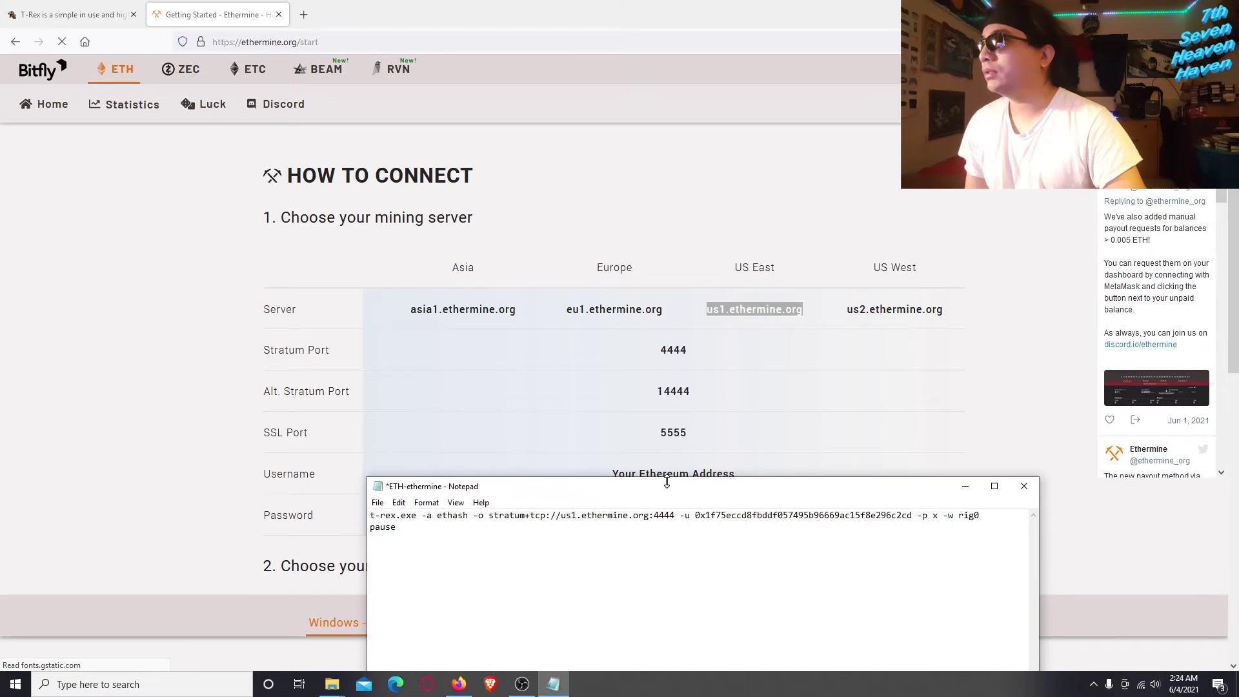
{"action": "left_click_drag", "start_coordinate": [695, 515], "coordinate": [913, 510]}
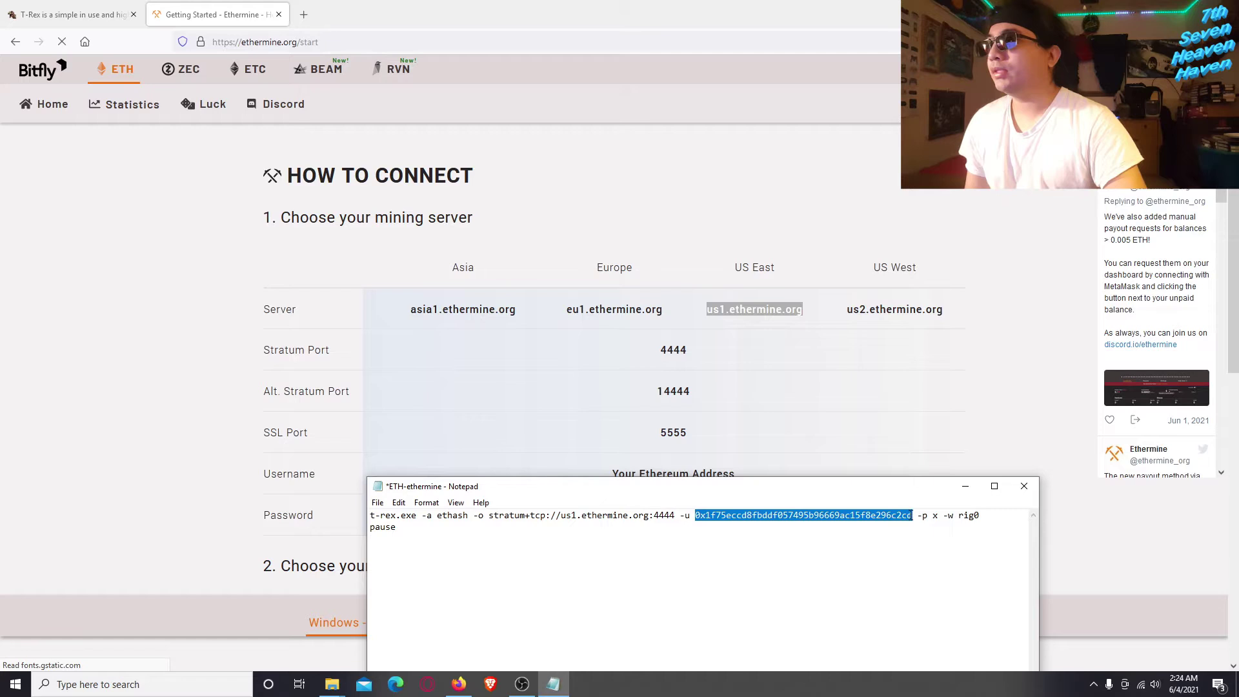
{"action": "left_click", "coordinate": [911, 514]}
{"action": "left_click_drag", "start_coordinate": [911, 515], "coordinate": [747, 553]}
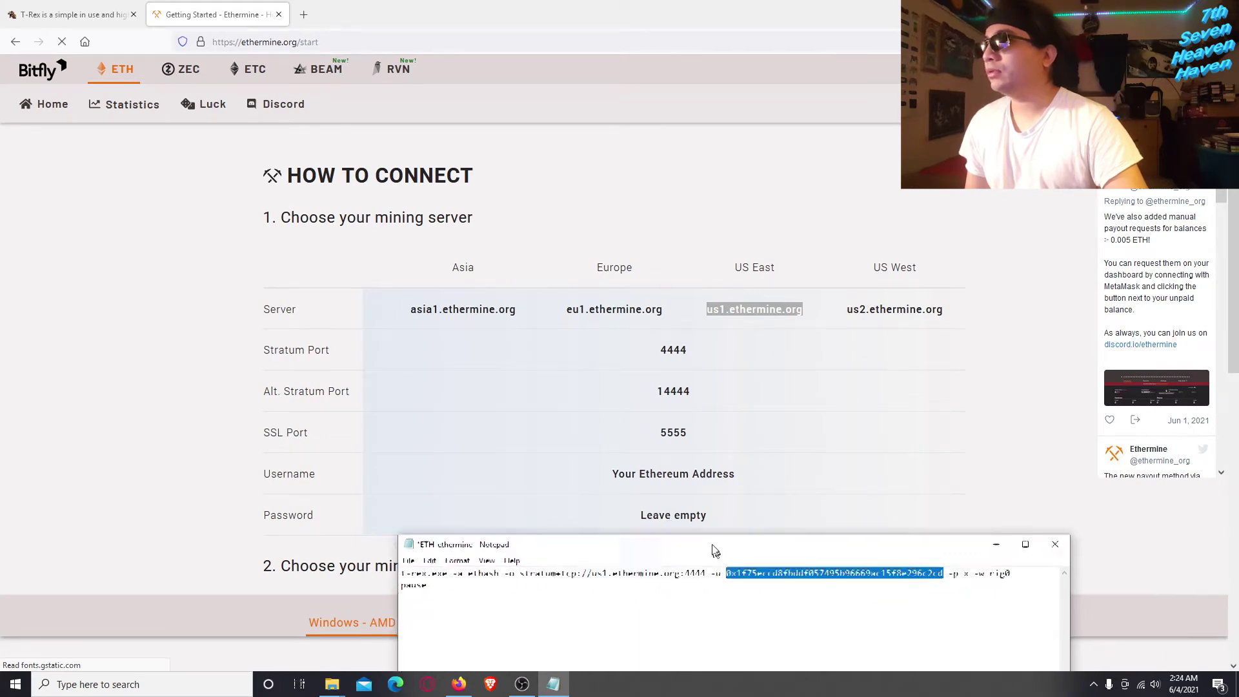
{"action": "left_click_drag", "start_coordinate": [713, 548], "coordinate": [693, 390]}
{"action": "left_click", "coordinate": [777, 465]}
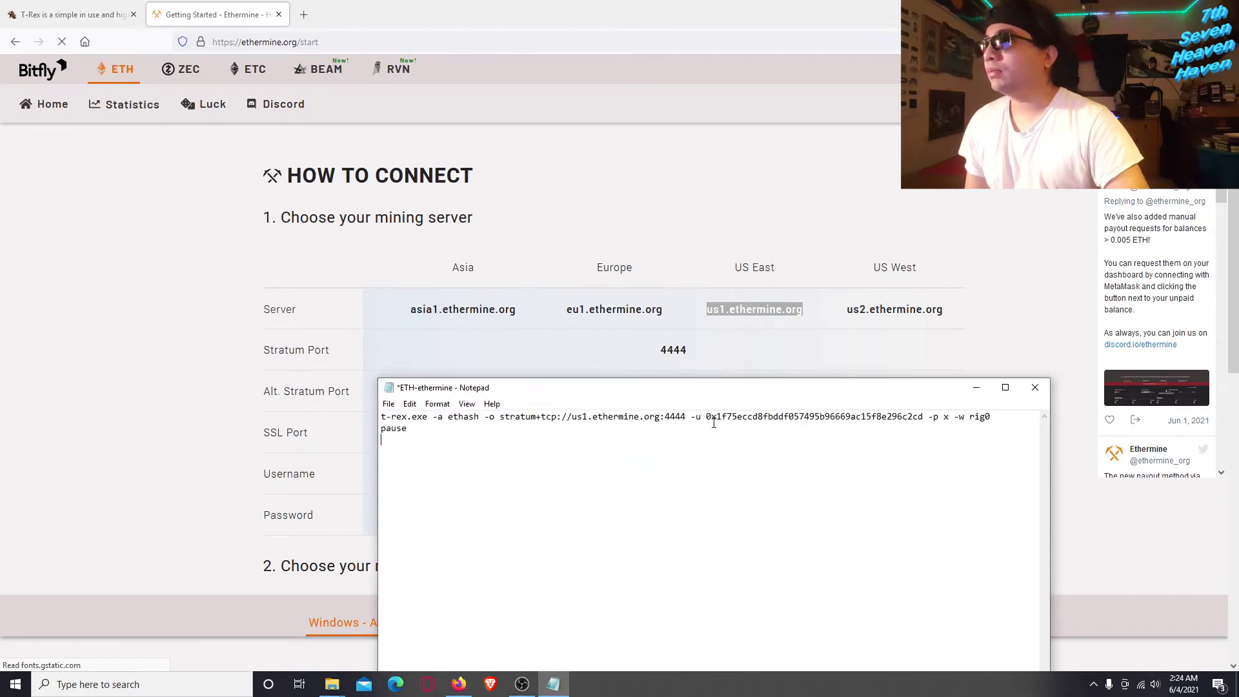
{"action": "left_click_drag", "start_coordinate": [706, 417], "coordinate": [923, 418]}
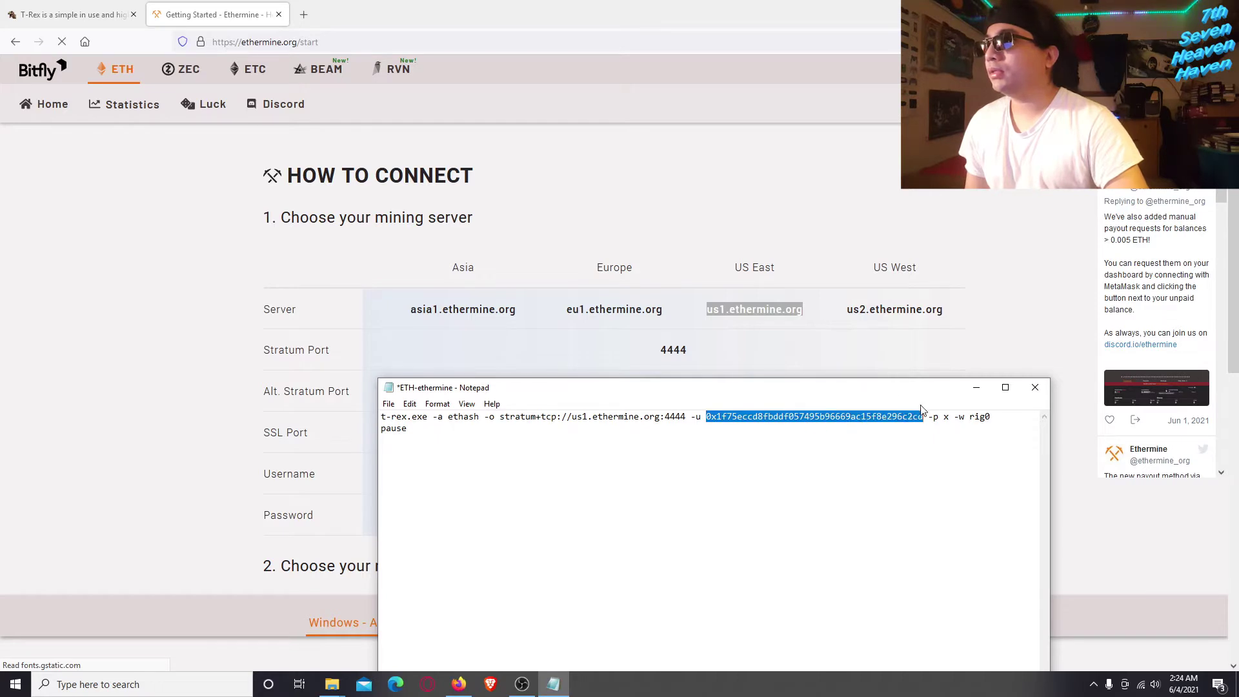
{"action": "left_click", "coordinate": [865, 460]}
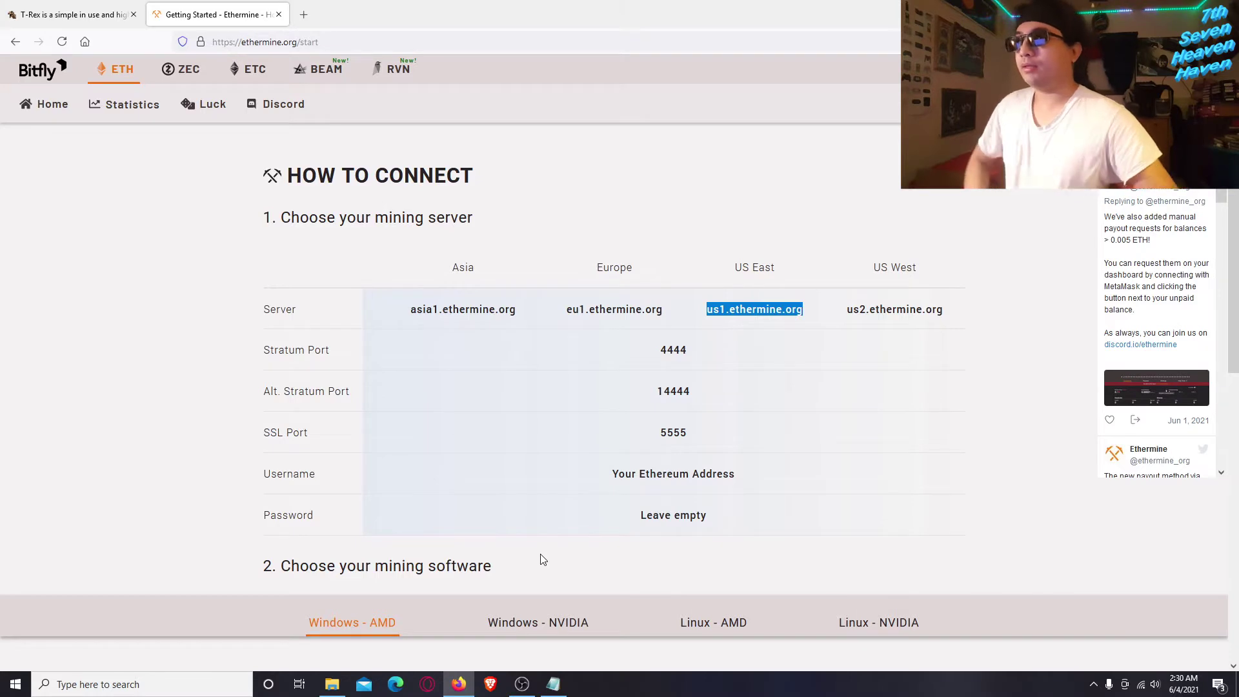
- Replace the sample wallet address after -u in the ETH-ethermine batch file with the copied personal Ethereum wallet address
{"action": "left_click", "coordinate": [553, 684]}
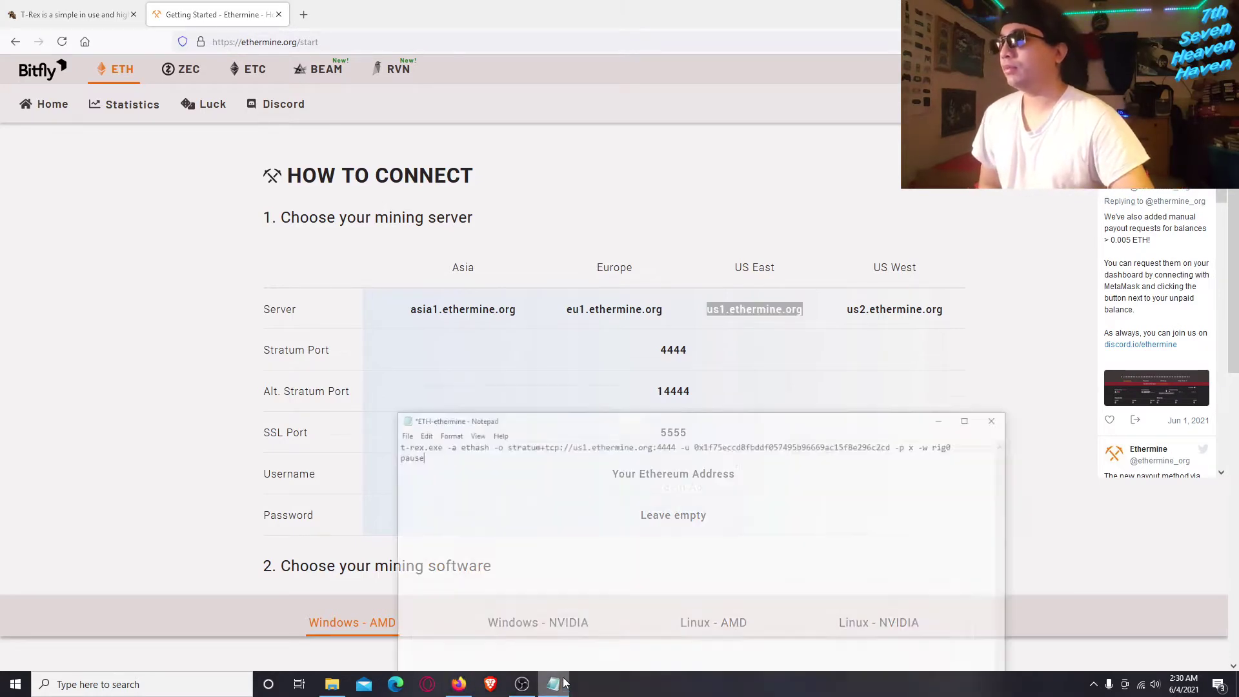
{"action": "left_click_drag", "start_coordinate": [708, 418], "coordinate": [923, 421]}
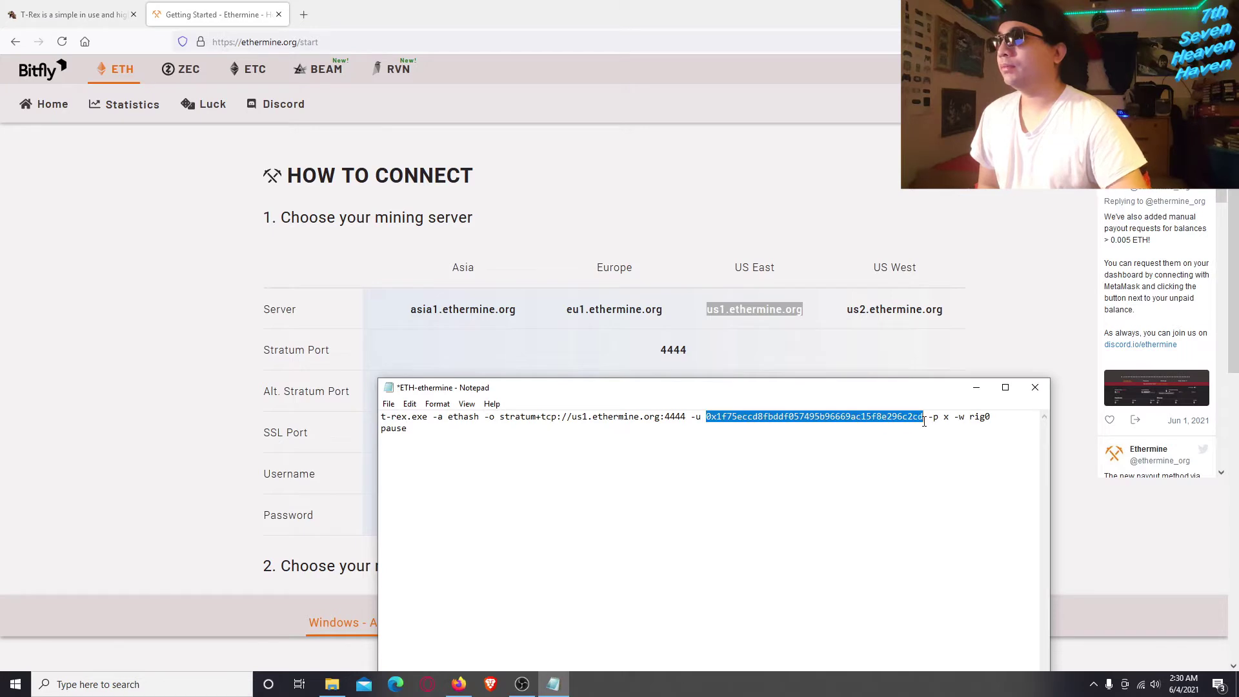
{"action": "left_click", "coordinate": [775, 468]}
{"action": "left_click_drag", "start_coordinate": [708, 417], "coordinate": [921, 419]}
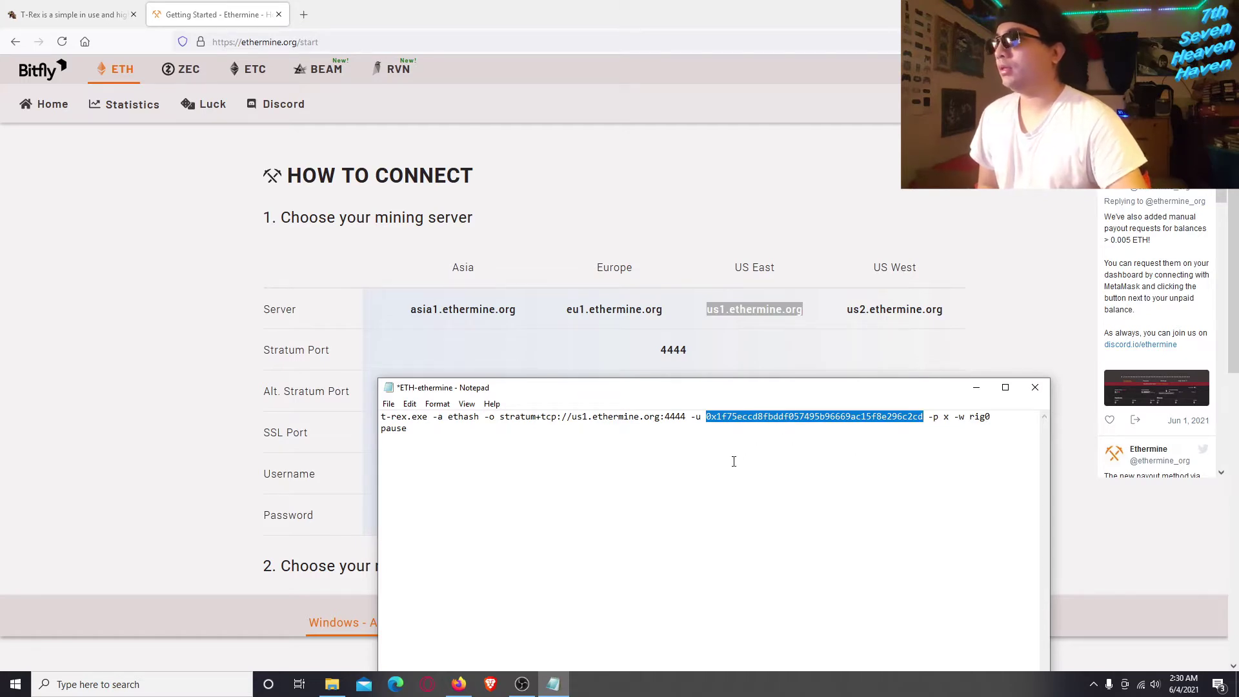
{"action": "left_click", "coordinate": [756, 438]}
{"action": "left_click_drag", "start_coordinate": [707, 418], "coordinate": [921, 413]}
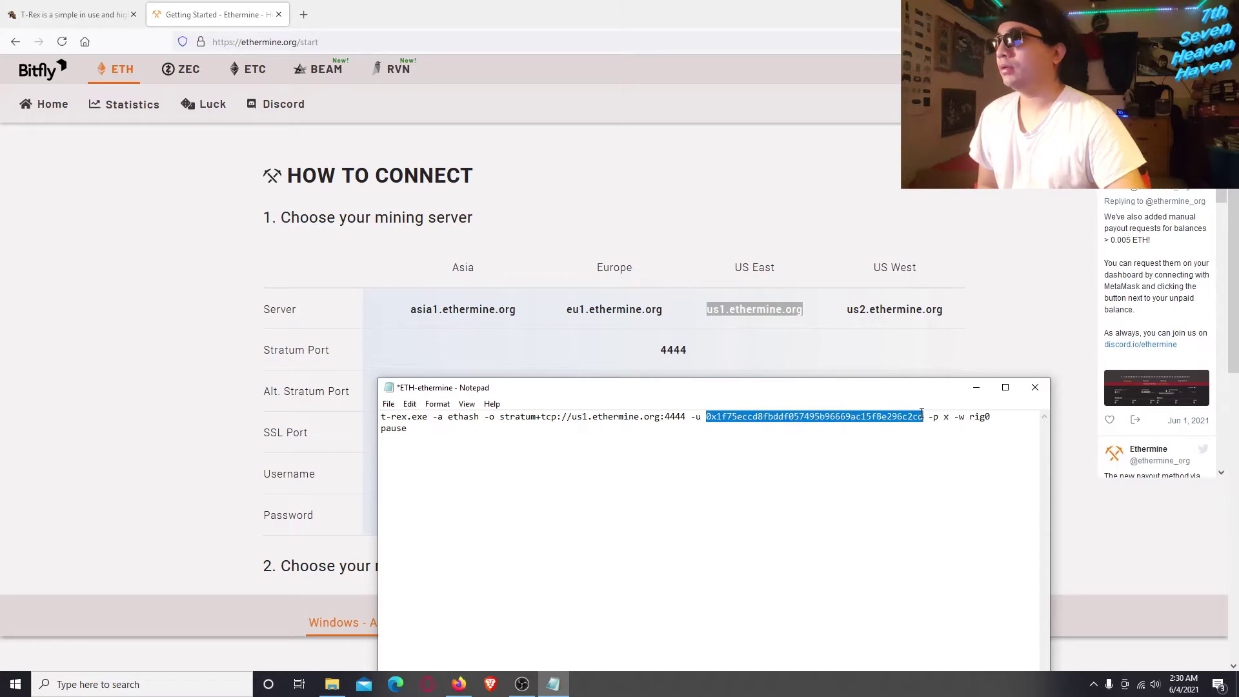
{"action": "right_click", "coordinate": [805, 418]}
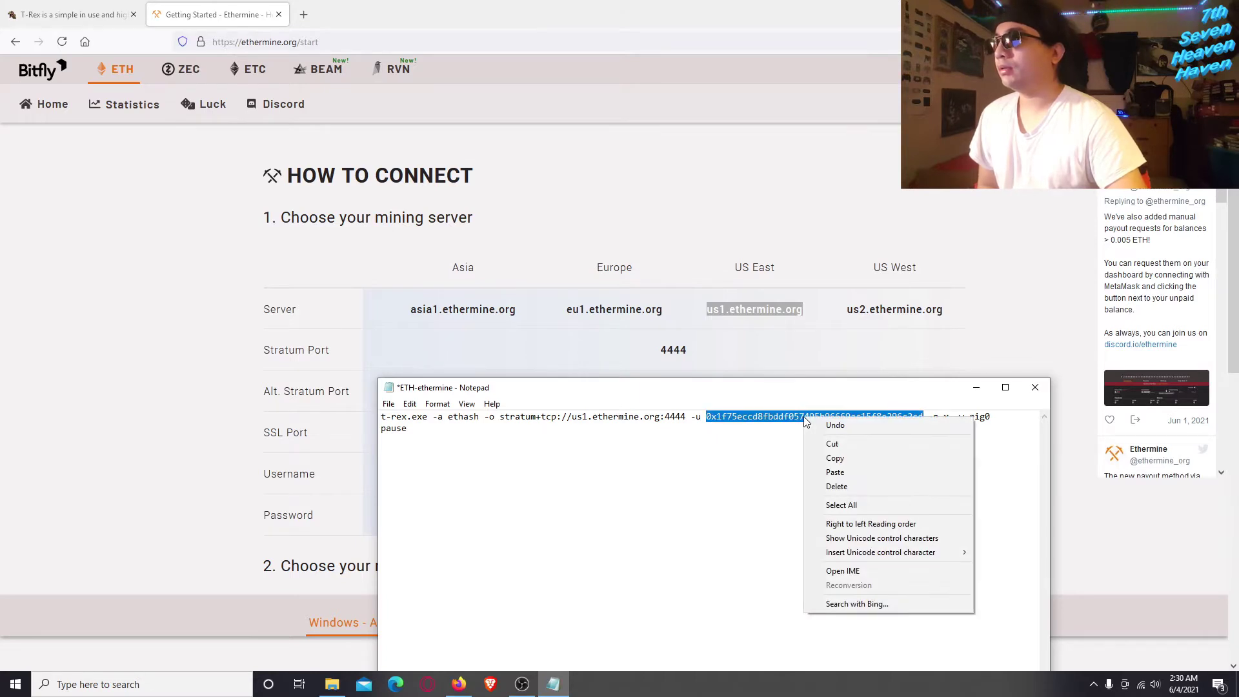
{"action": "left_click", "coordinate": [839, 472]}
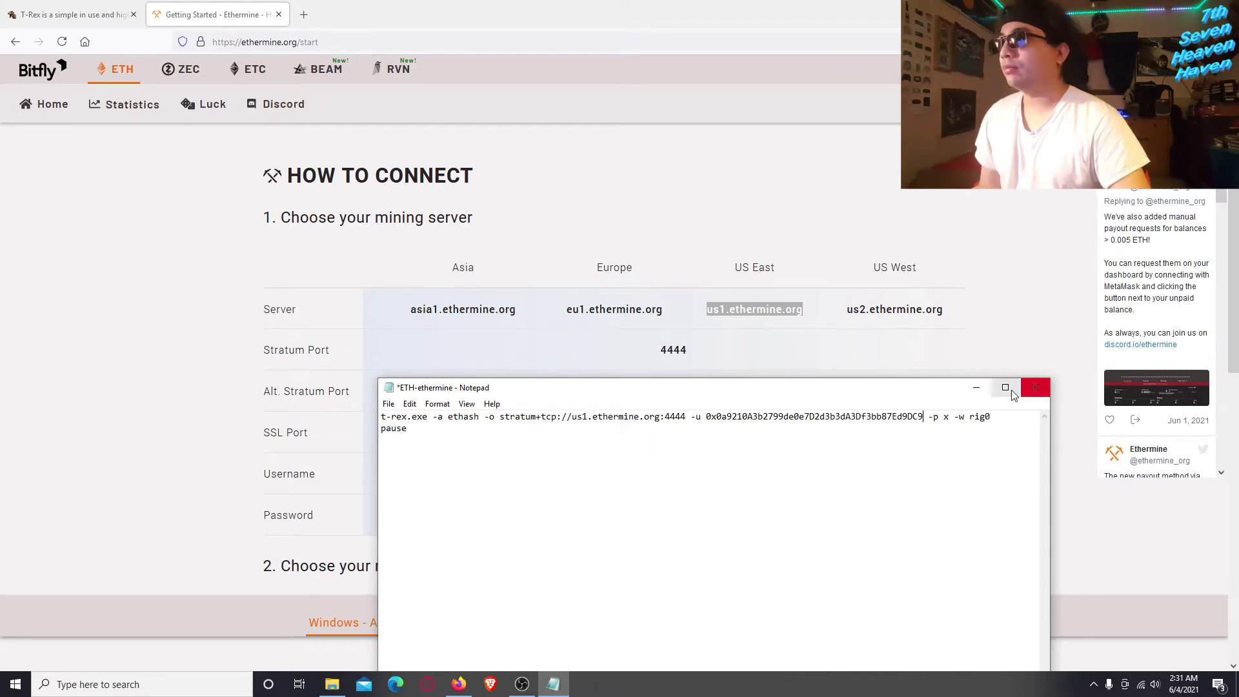
- Minimize Notepad and review the Windows - NVIDIA mining software options on the Ethermine page
{"action": "left_click", "coordinate": [975, 387]}
{"action": "scroll", "coordinate": [1024, 458], "scroll_direction": "down", "scroll_amount": 2}
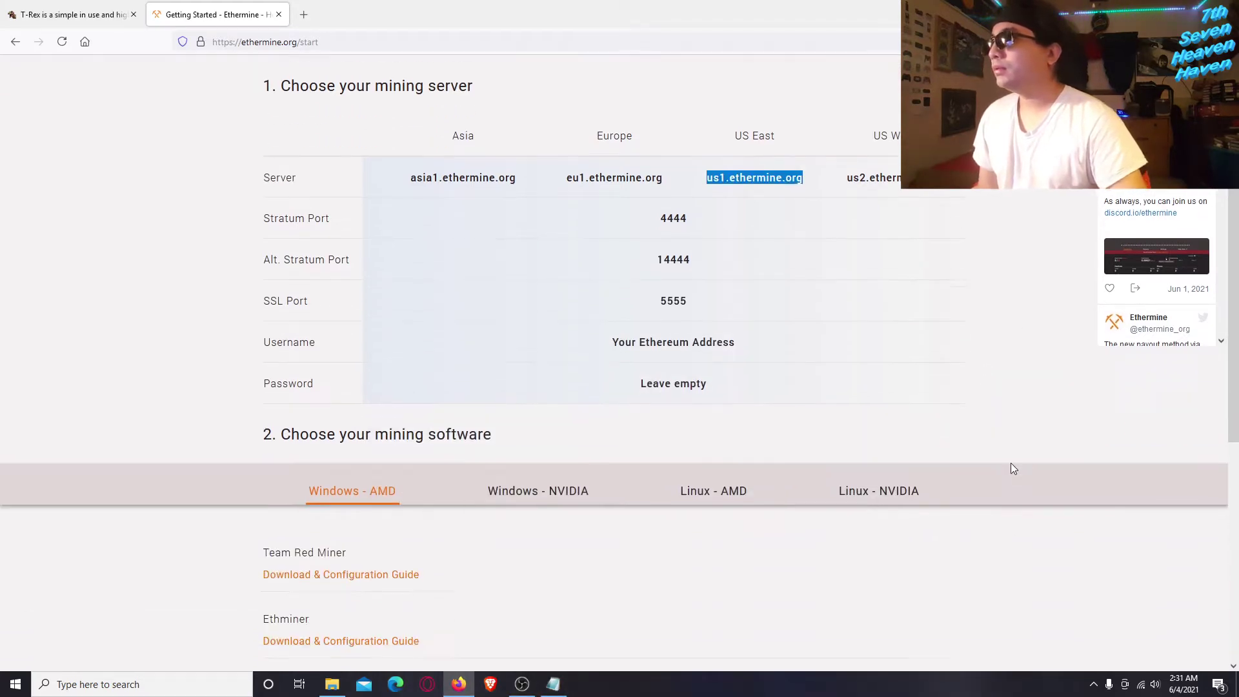
{"action": "left_click", "coordinate": [863, 393]}
{"action": "scroll", "coordinate": [850, 388], "scroll_direction": "down", "scroll_amount": 4}
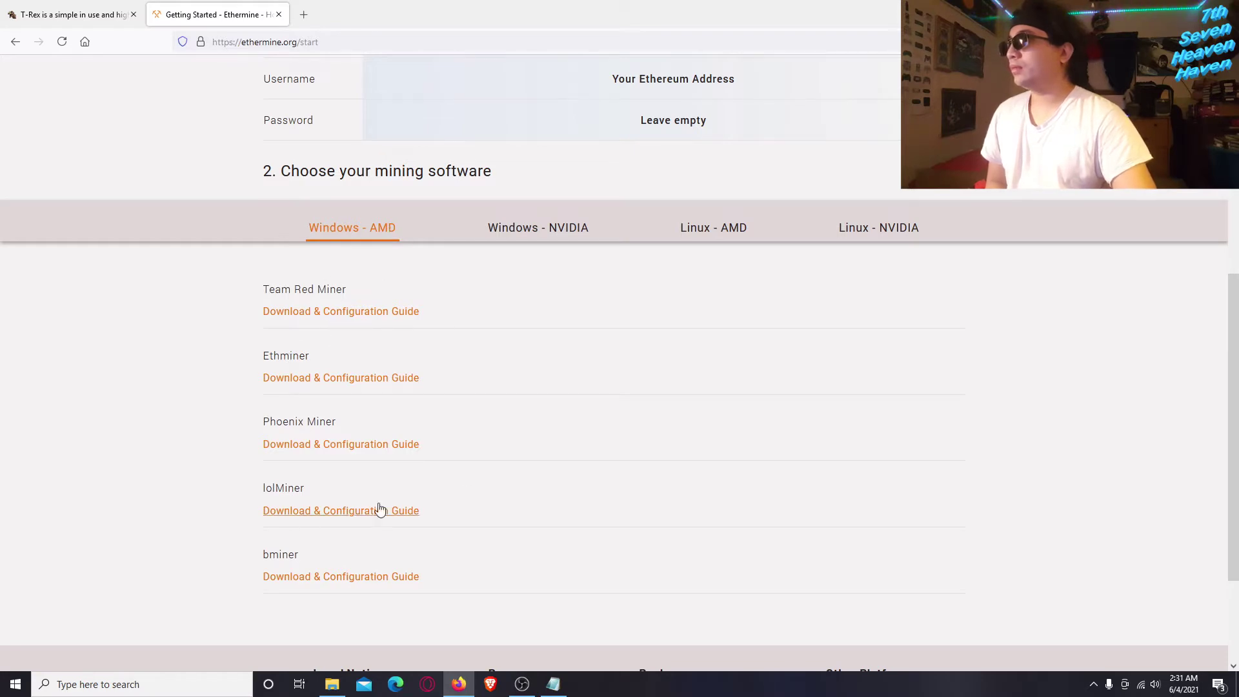
{"action": "left_click", "coordinate": [570, 240]}
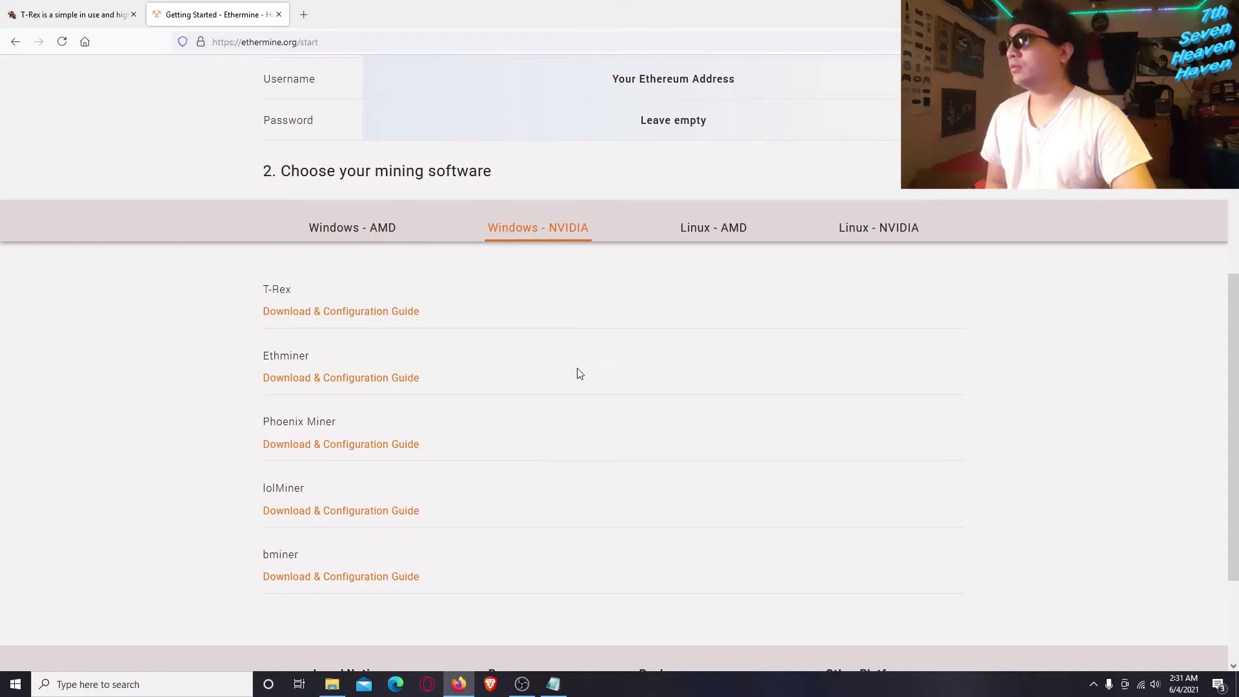
{"action": "scroll", "coordinate": [575, 368], "scroll_direction": "down", "scroll_amount": 2}
{"action": "scroll", "coordinate": [598, 362], "scroll_direction": "up", "scroll_amount": 7}
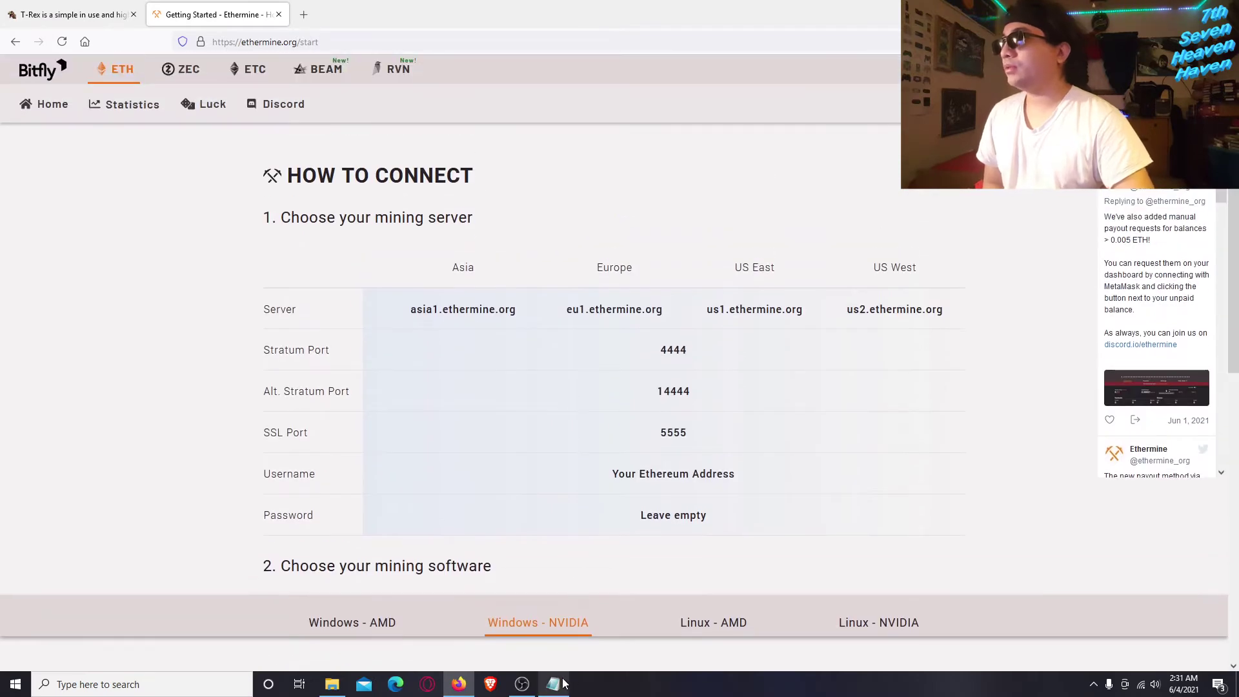
- Bring back the ETH-ethermine batch file in Notepad, close it and save the changes
{"action": "left_click", "coordinate": [564, 683]}
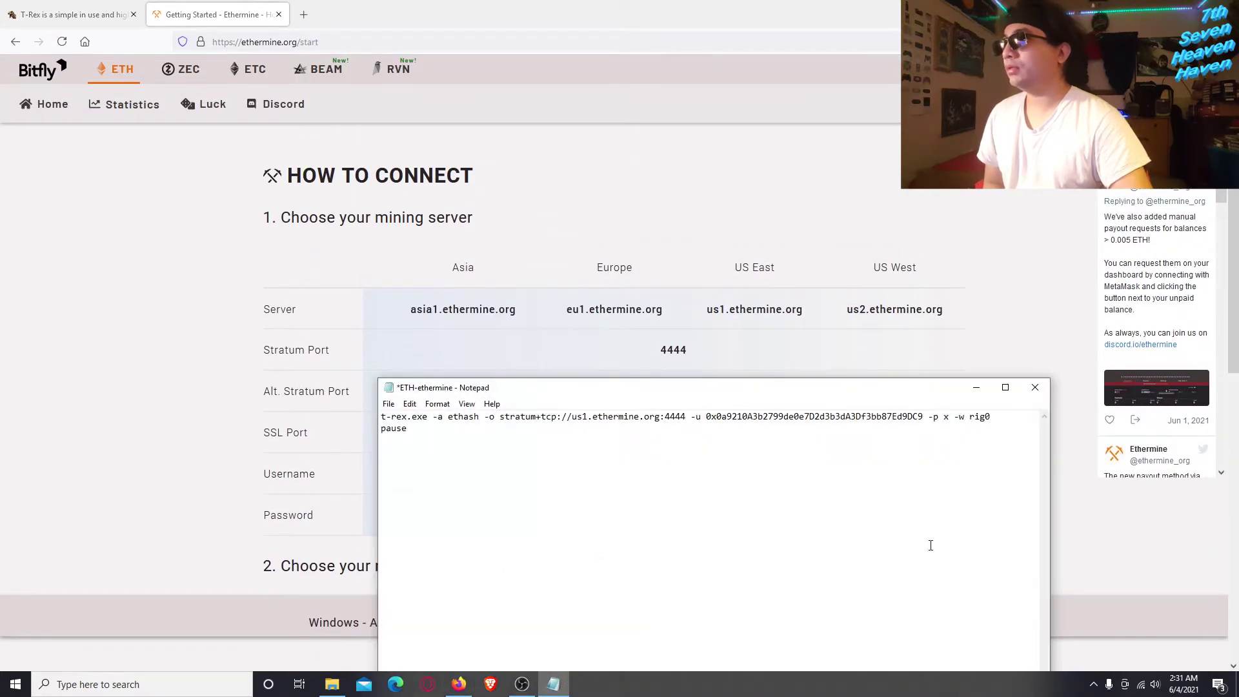
{"action": "left_click_drag", "start_coordinate": [919, 385], "coordinate": [948, 100]}
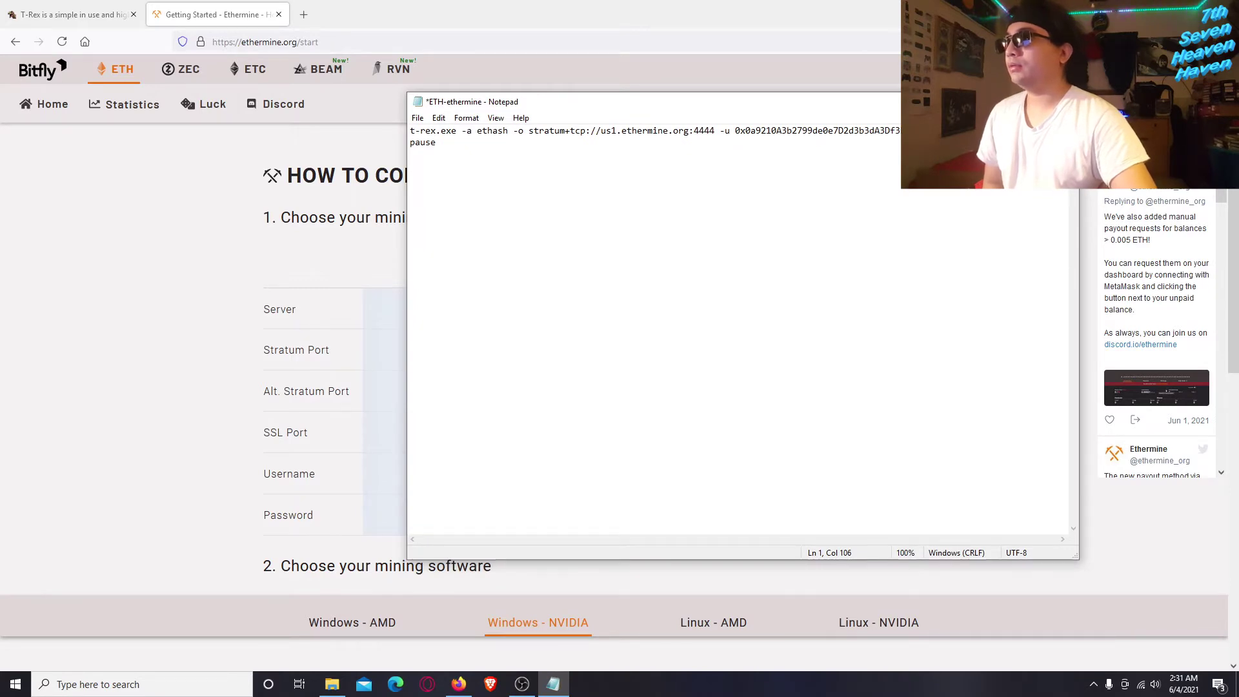
{"action": "left_click", "coordinate": [1064, 101]}
{"action": "left_click", "coordinate": [583, 356]}
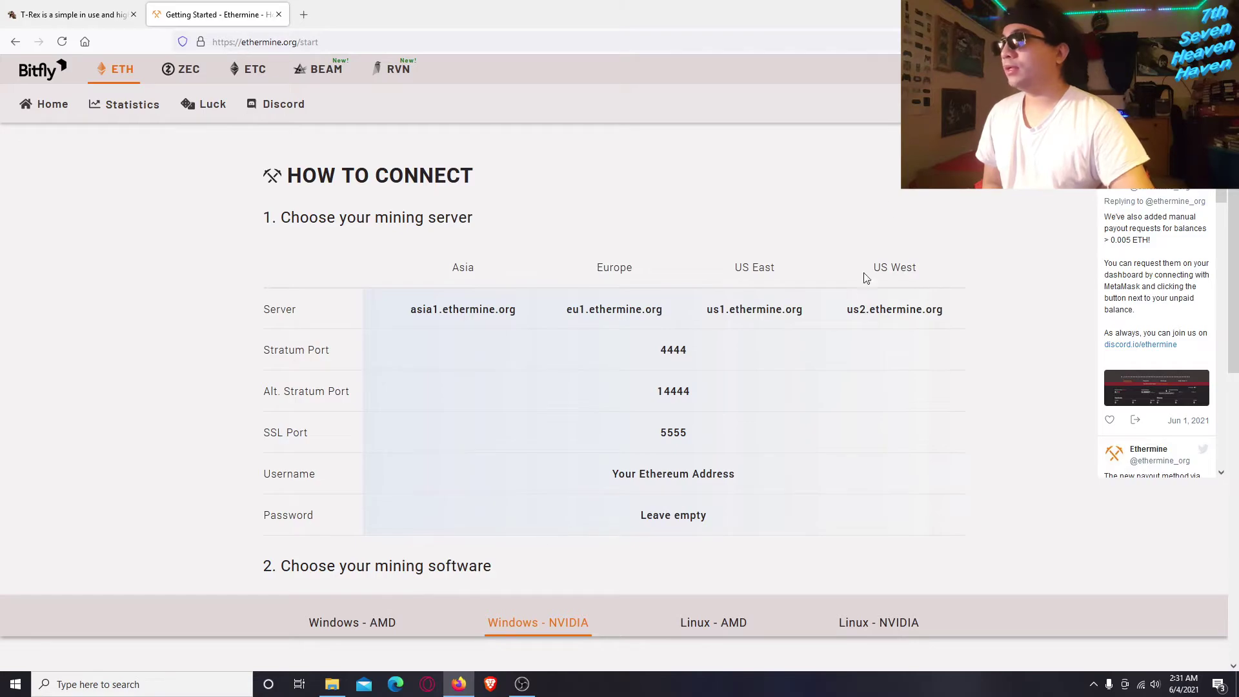
- Minimize the browser, open the T Rex Miner New desktop folder, and check the saved ETH-ethermine batch file's contents in Notepad
{"action": "left_click", "coordinate": [1164, 13]}
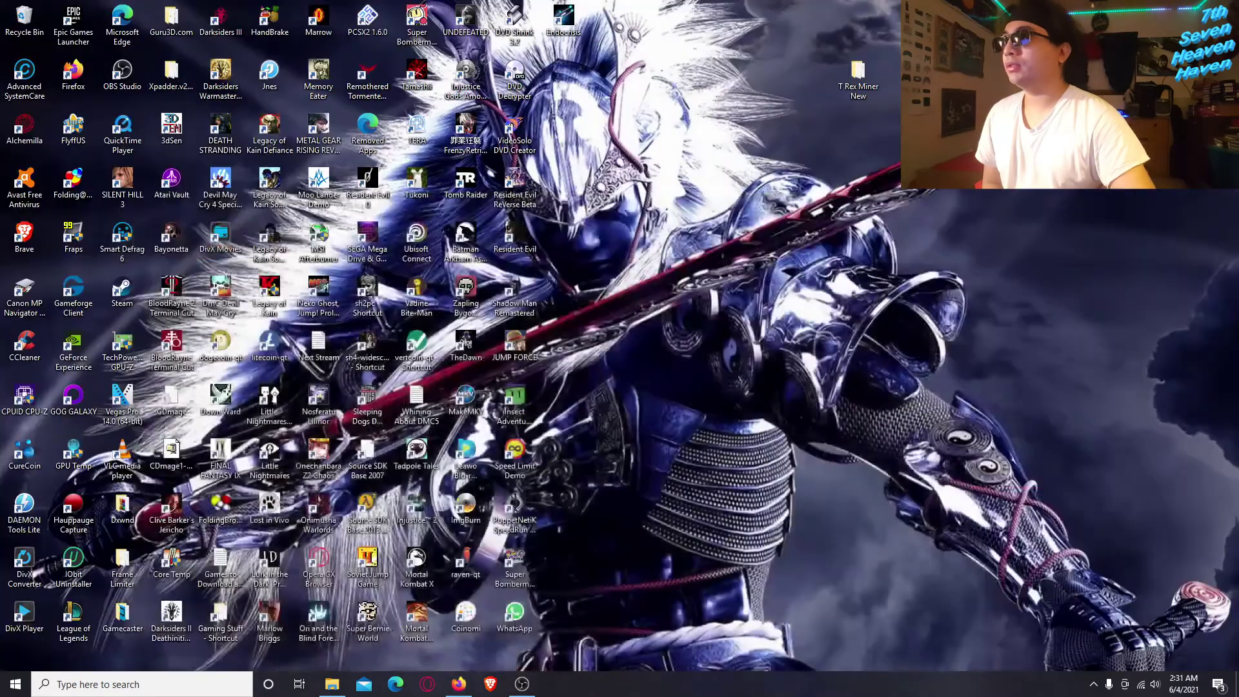
{"action": "double_click", "coordinate": [846, 70]}
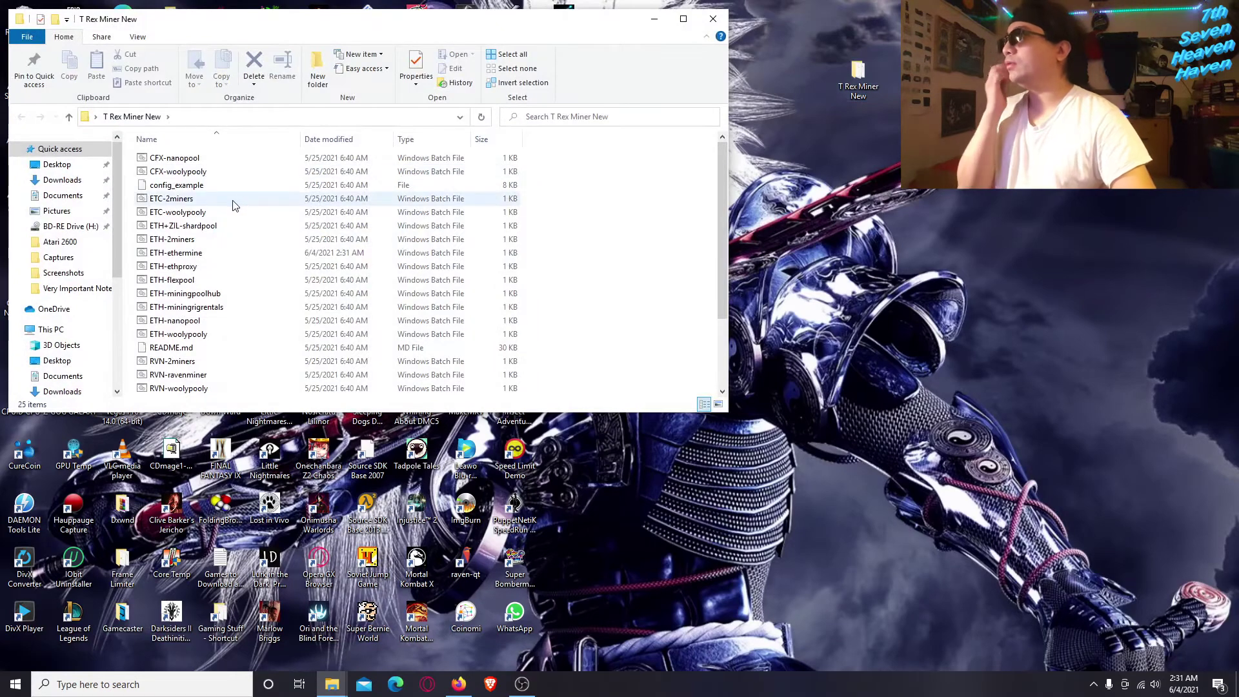
{"action": "left_click", "coordinate": [185, 257]}
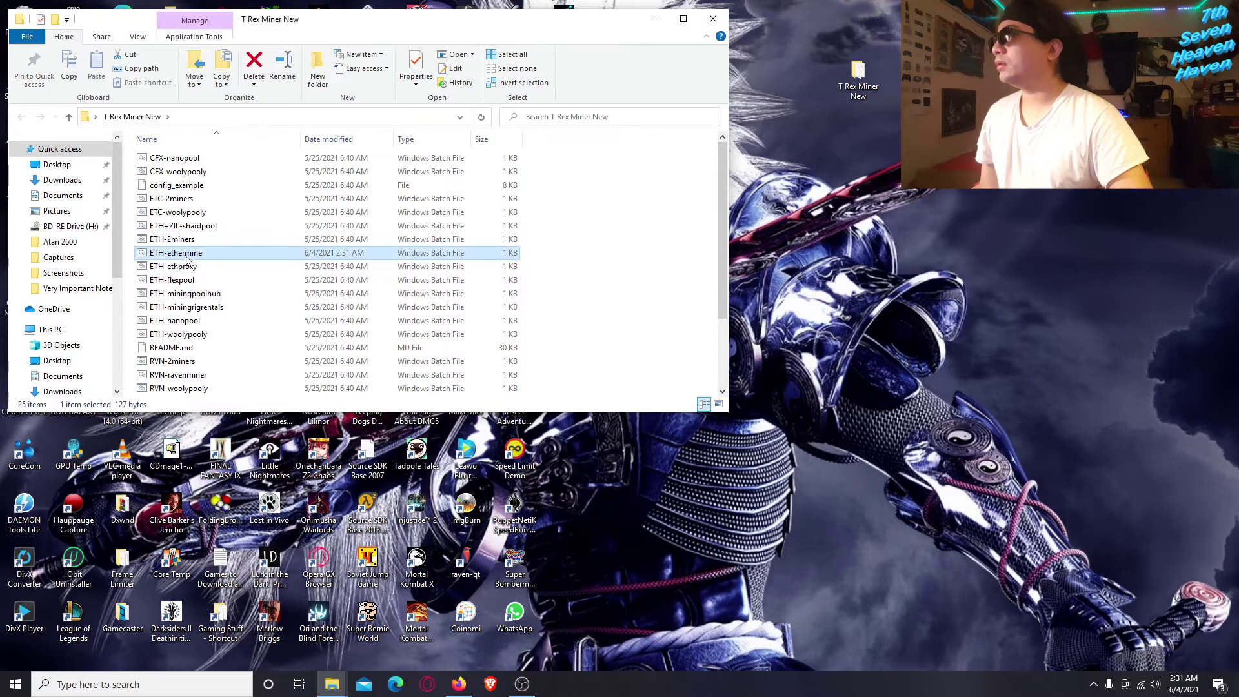
{"action": "right_click", "coordinate": [186, 258]}
{"action": "left_click", "coordinate": [202, 278]}
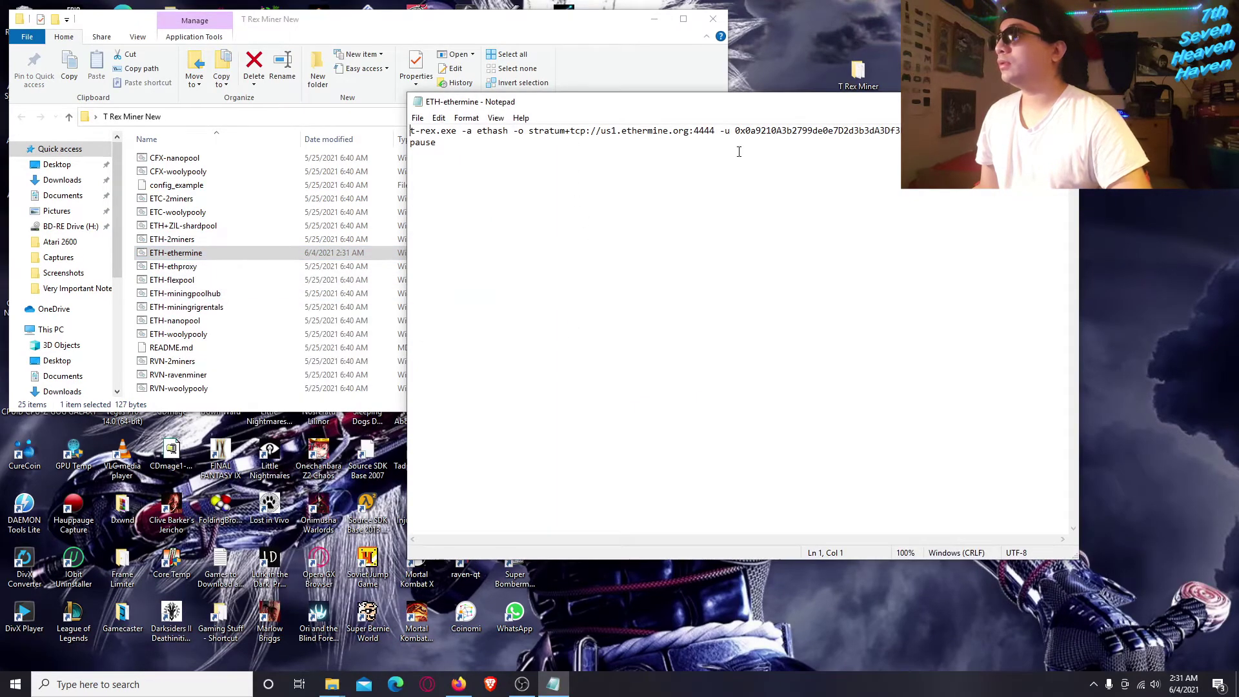
{"action": "key", "text": "alt+F4"}
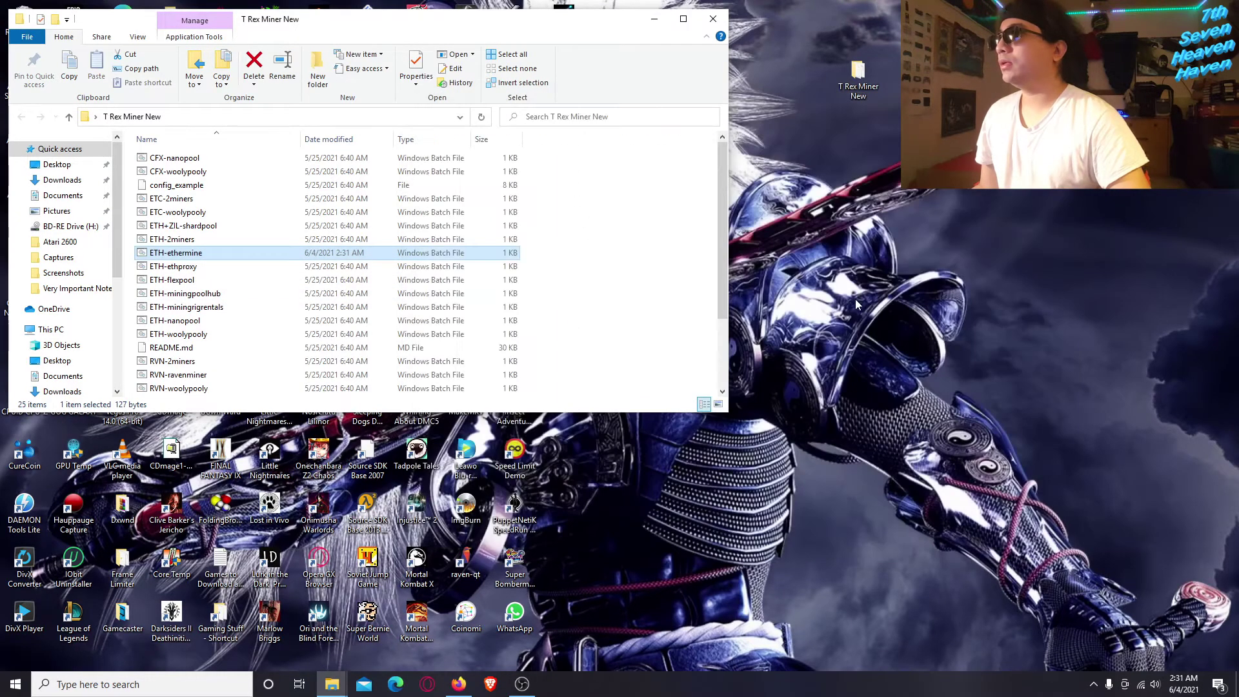
- Enable all Avast shields, repeating for those still disabled, and move the T Rex Miner New window toward the desktop's centre
{"action": "left_click", "coordinate": [1093, 684]}
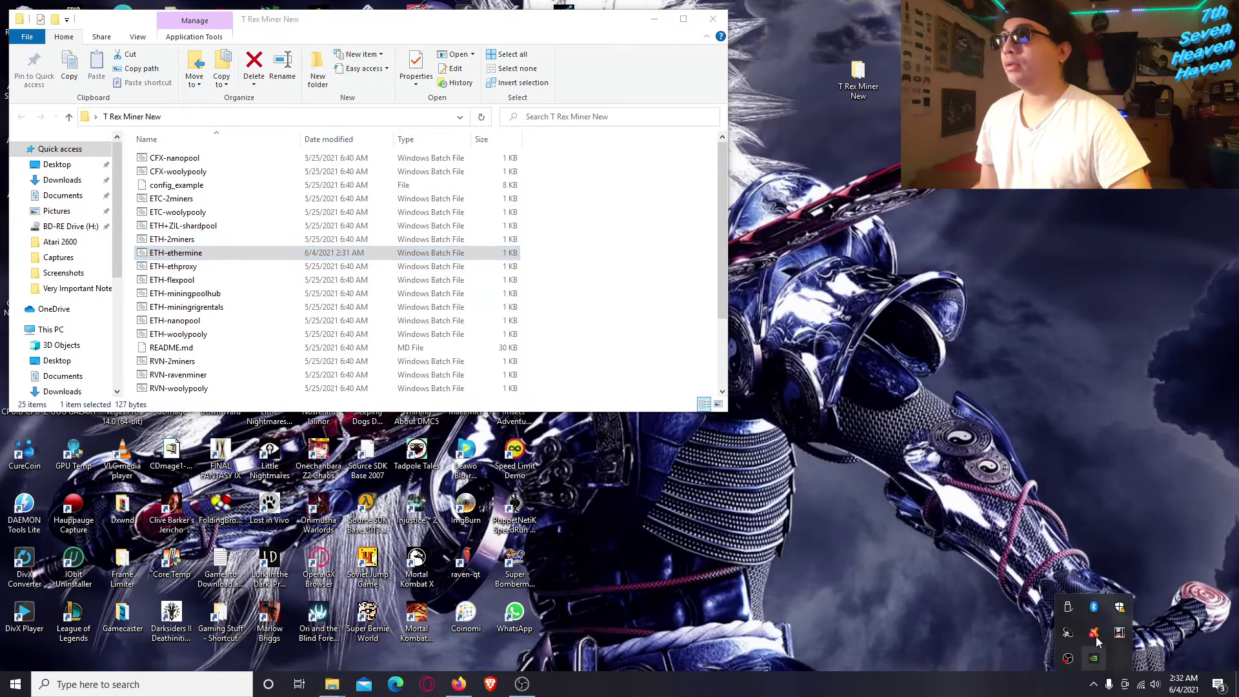
{"action": "right_click", "coordinate": [1095, 635]}
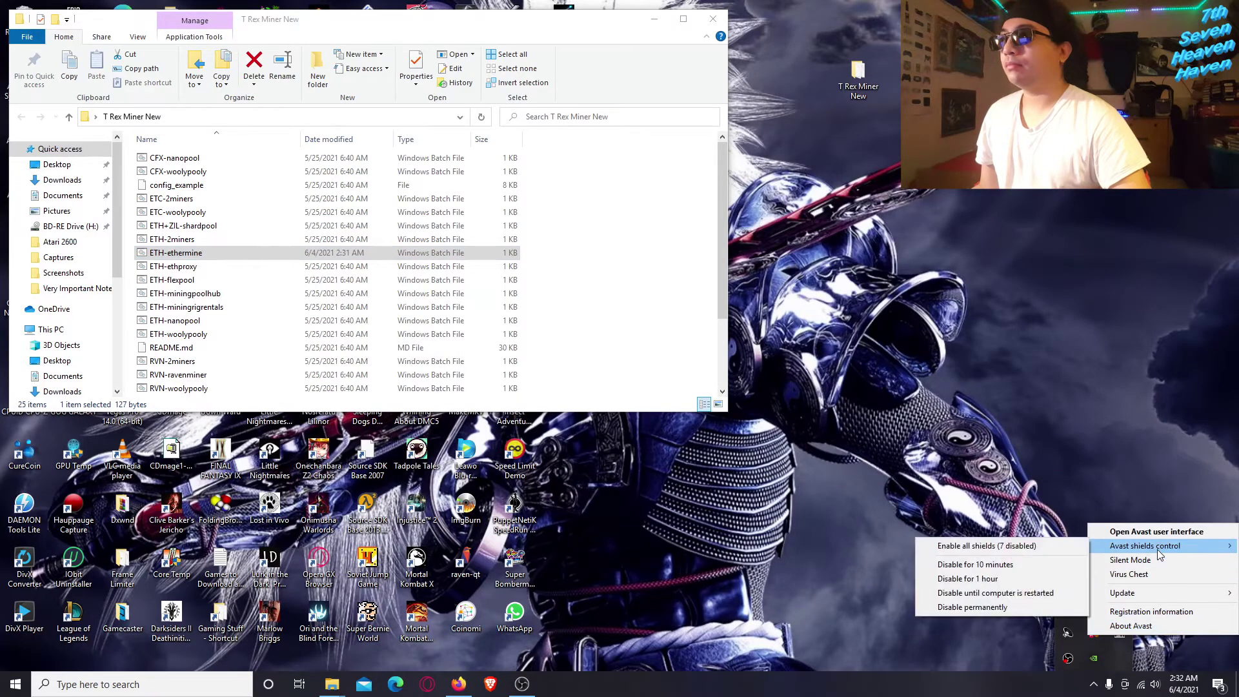
{"action": "left_click", "coordinate": [1098, 684]}
{"action": "left_click", "coordinate": [1095, 684]}
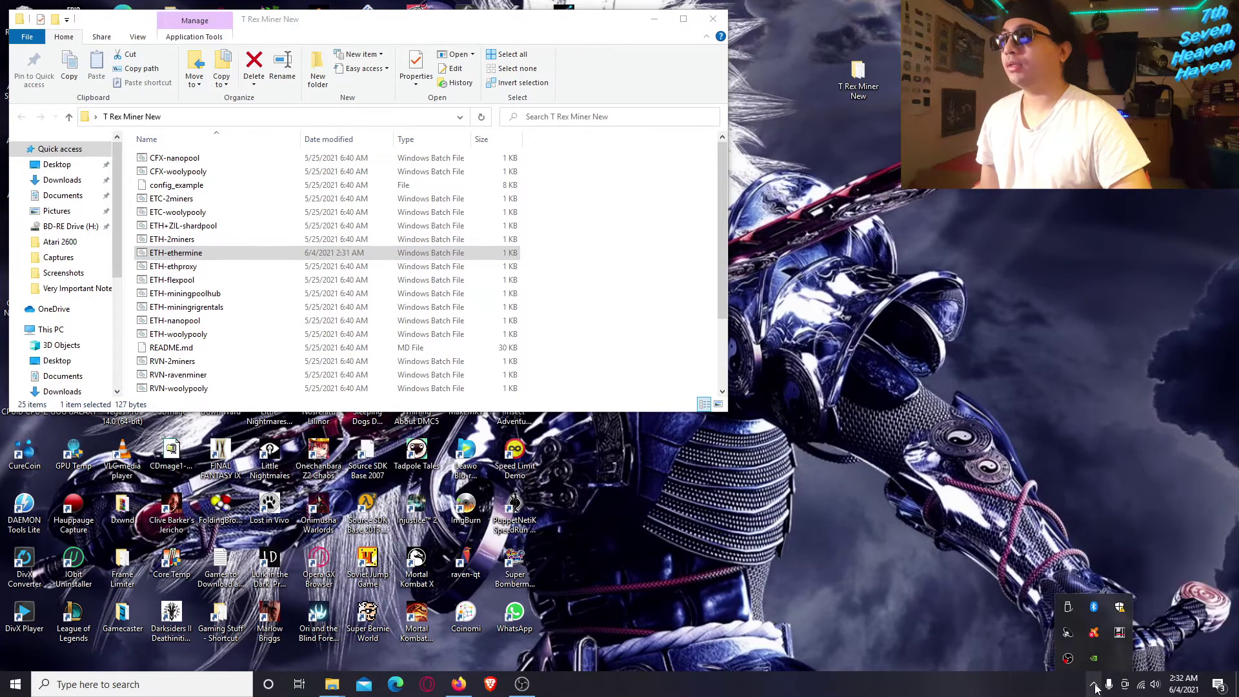
{"action": "right_click", "coordinate": [1098, 637]}
{"action": "mouse_move", "coordinate": [1127, 545]}
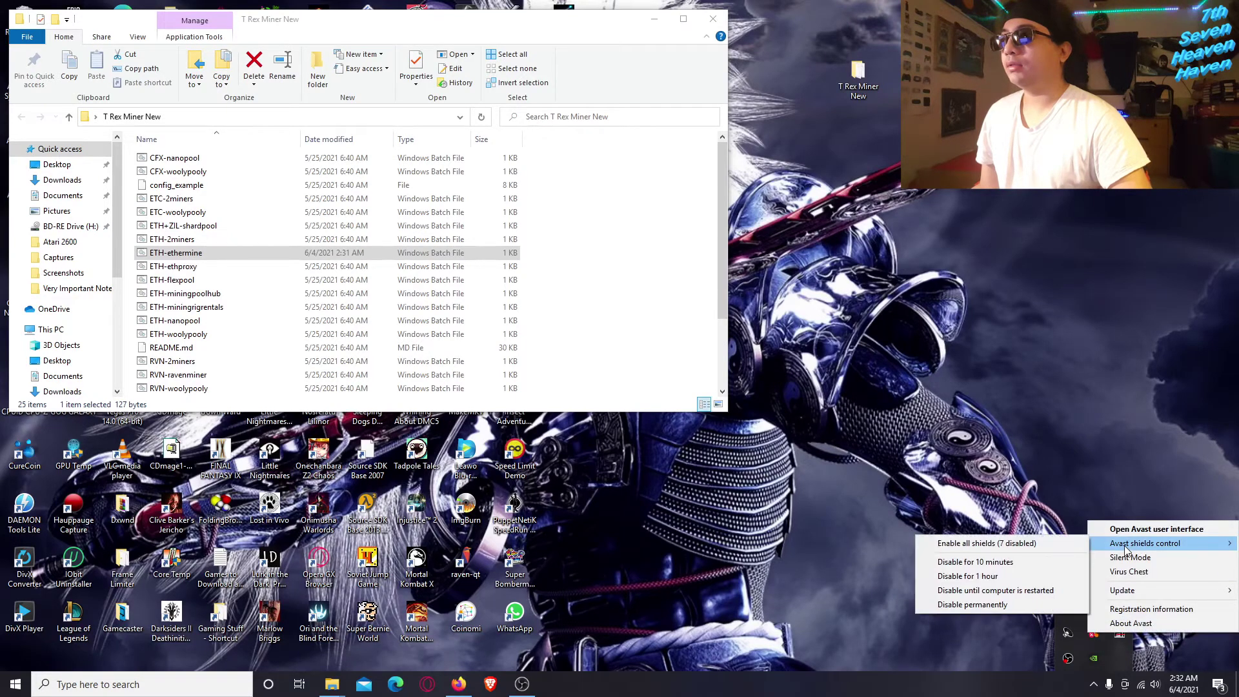
{"action": "left_click", "coordinate": [1045, 543]}
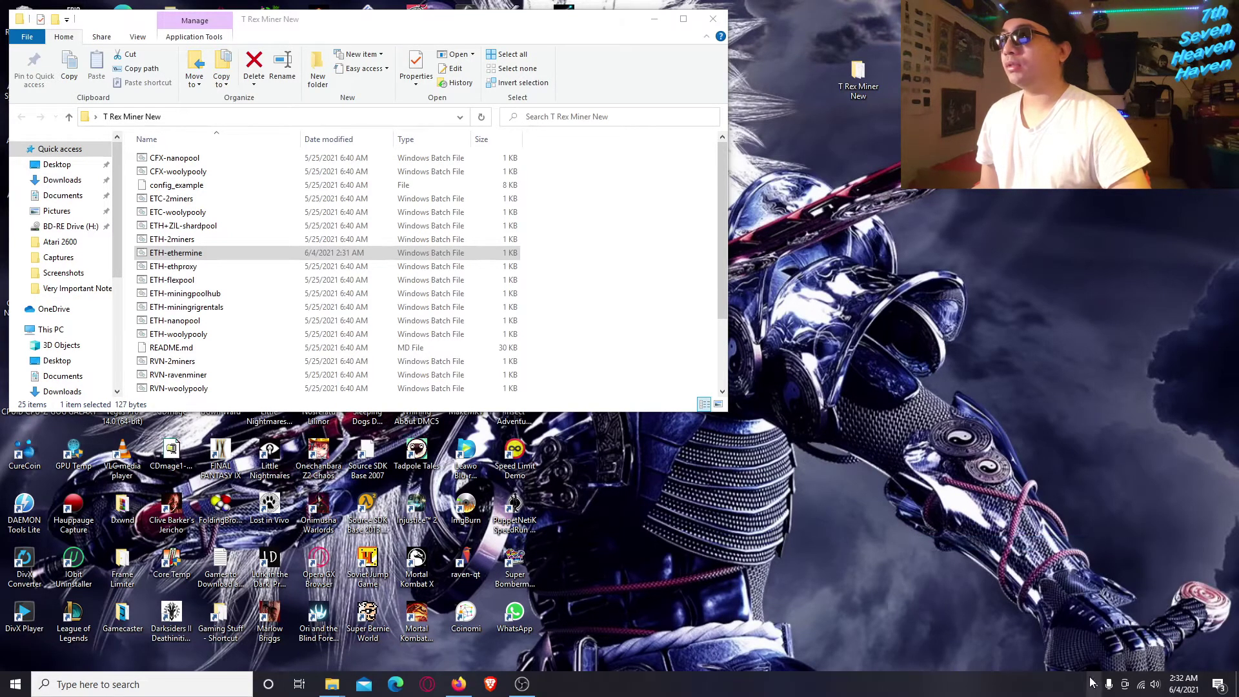
{"action": "right_click", "coordinate": [1096, 633]}
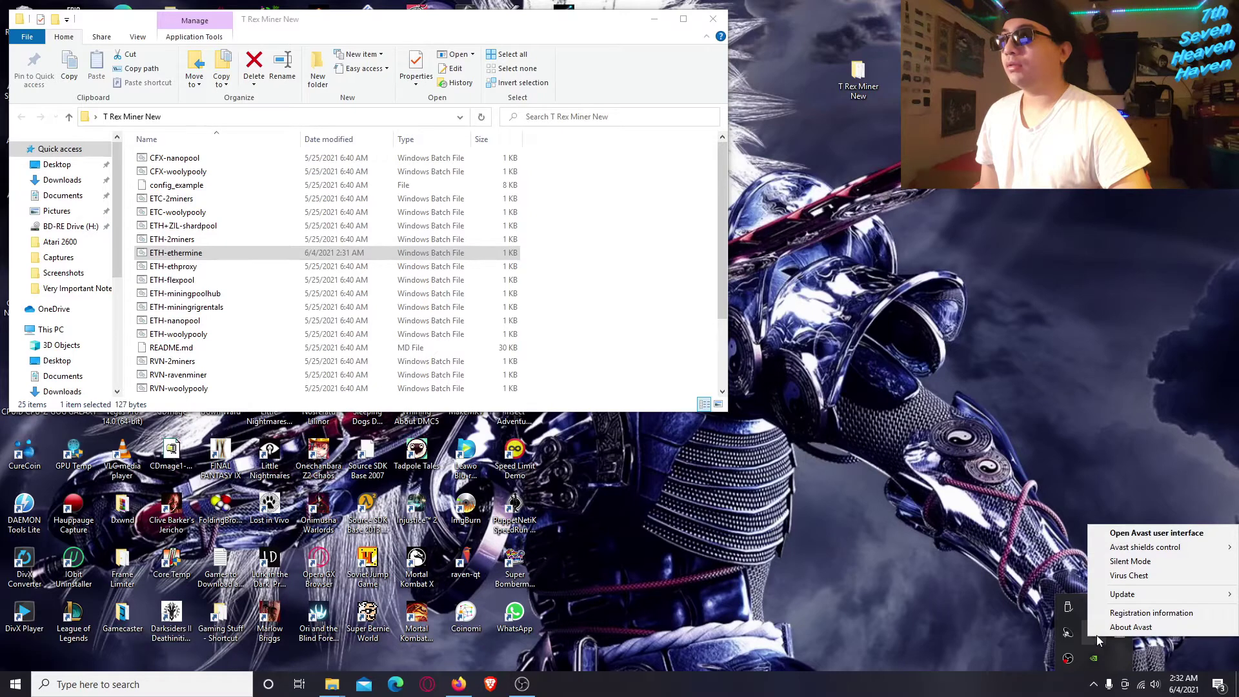
{"action": "mouse_move", "coordinate": [1143, 551]}
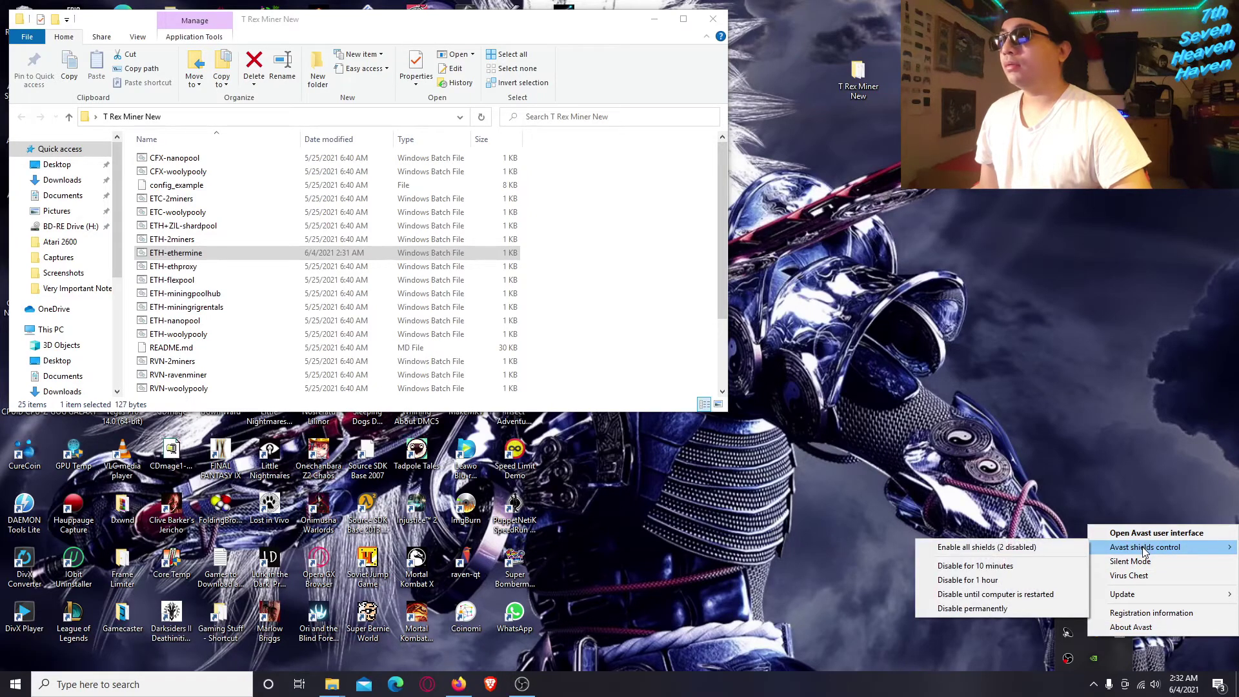
{"action": "left_click", "coordinate": [1035, 548]}
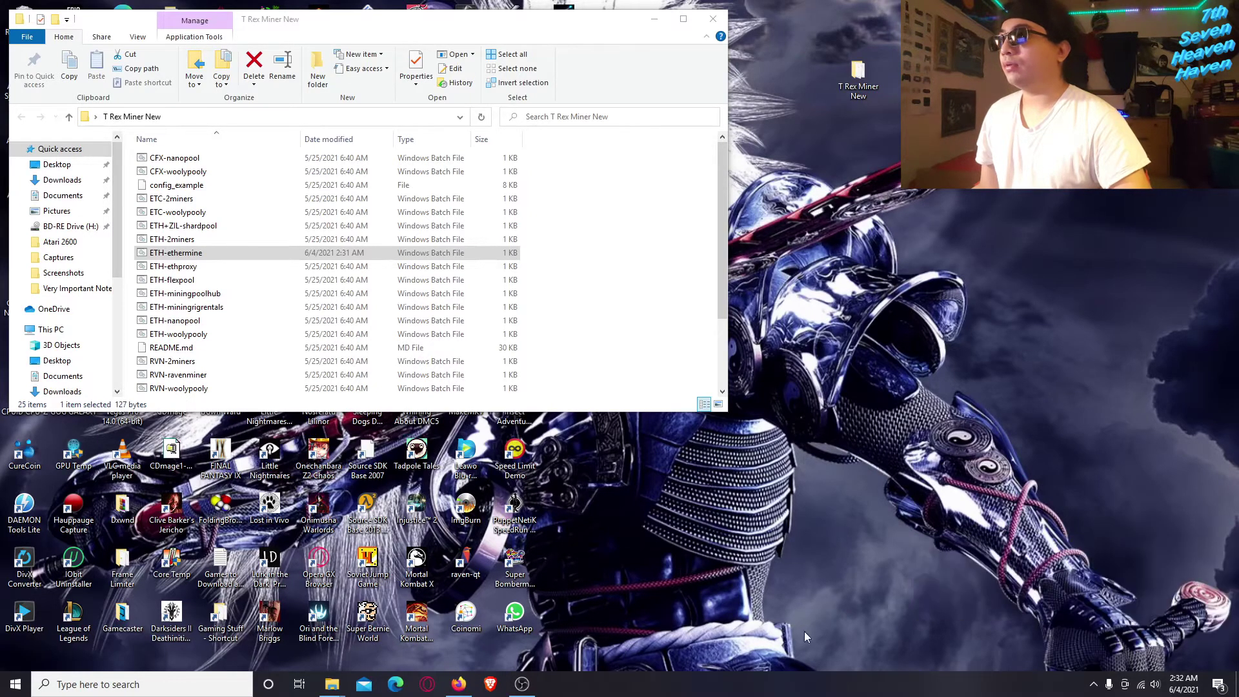
{"action": "left_click_drag", "start_coordinate": [374, 29], "coordinate": [722, 187]}
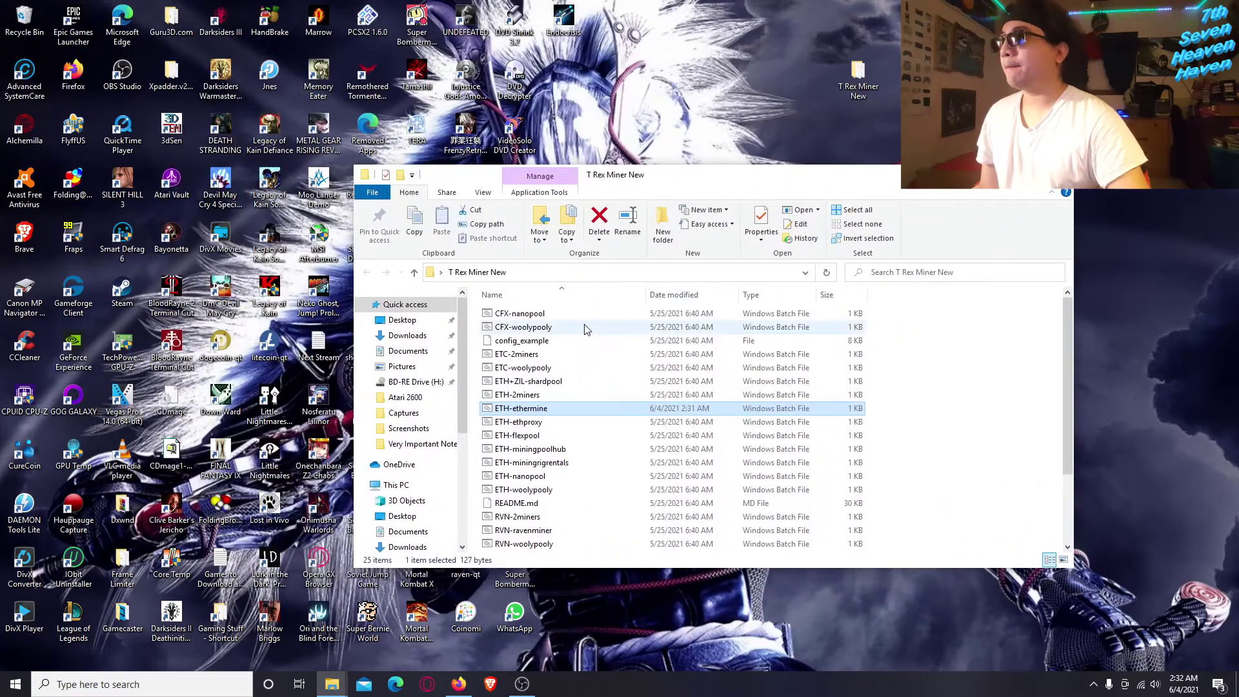
- Try to run the ETH-ethermine batch file, move its console window aside, and dismiss the Avast alert about t-rex.exe
{"action": "double_click", "coordinate": [539, 412]}
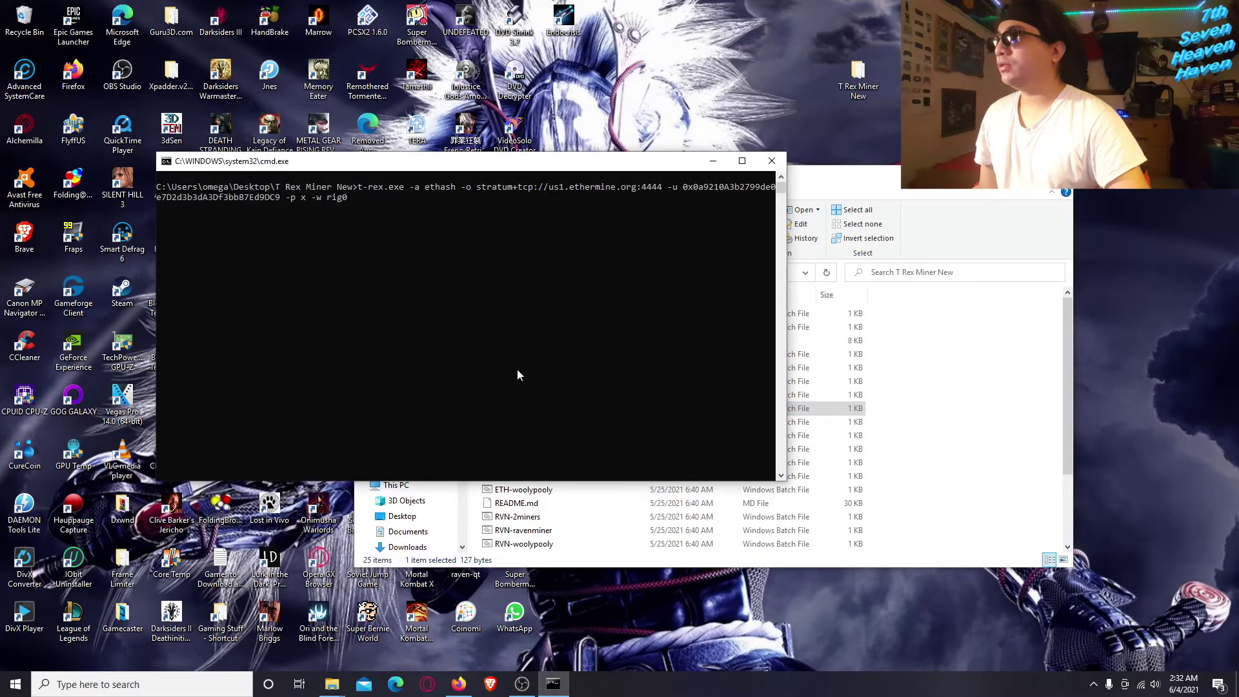
{"action": "left_click_drag", "start_coordinate": [354, 161], "coordinate": [777, 271]}
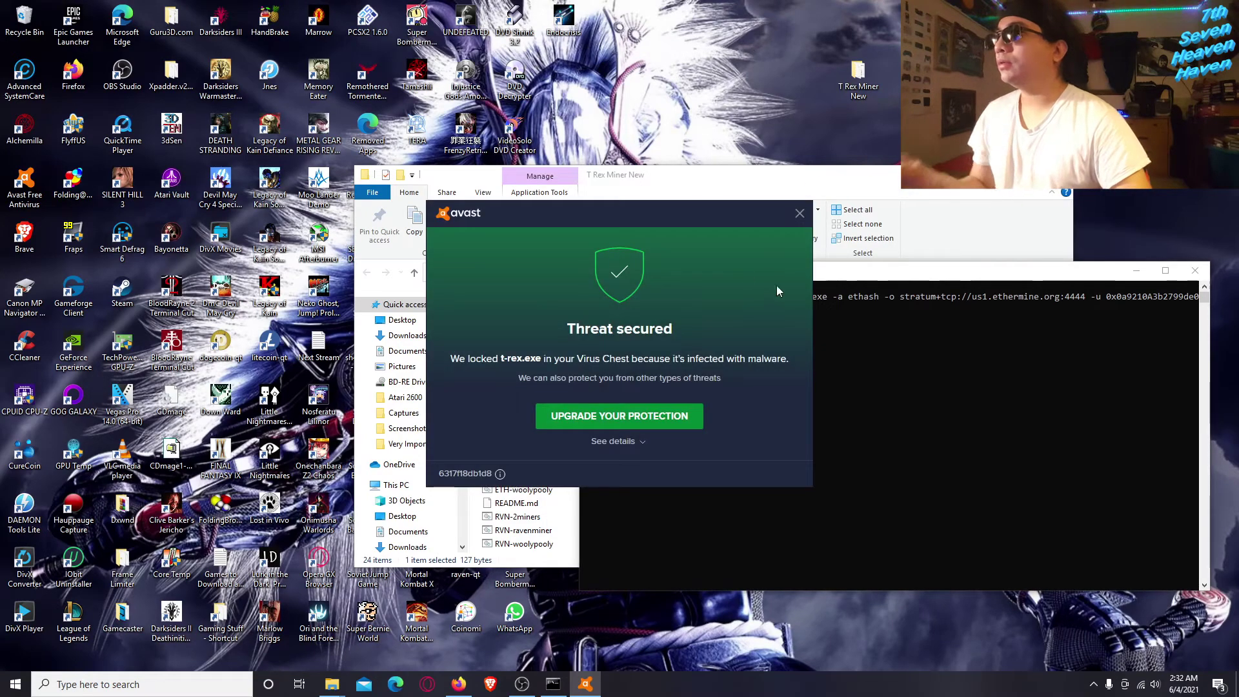
{"action": "left_click", "coordinate": [800, 213]}
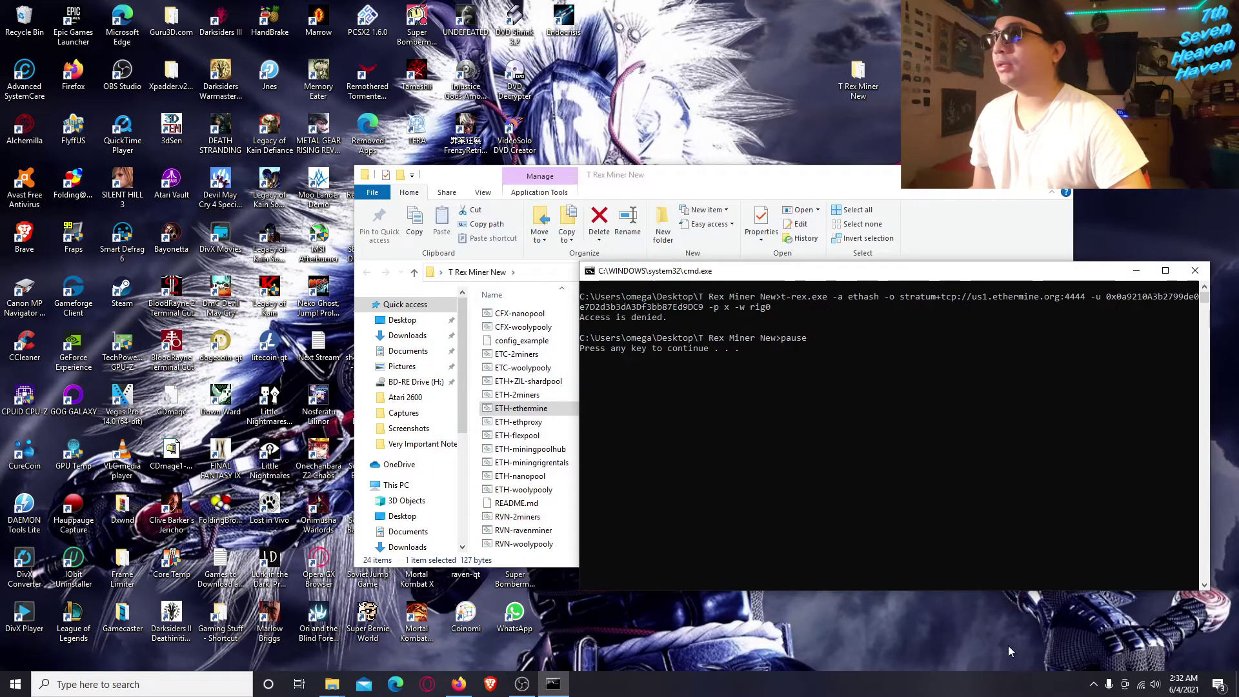
- Open Avast's Virus Chest, restore the quarantined t-rex.exe to its original location, and close Avast
{"action": "left_click", "coordinate": [1094, 683]}
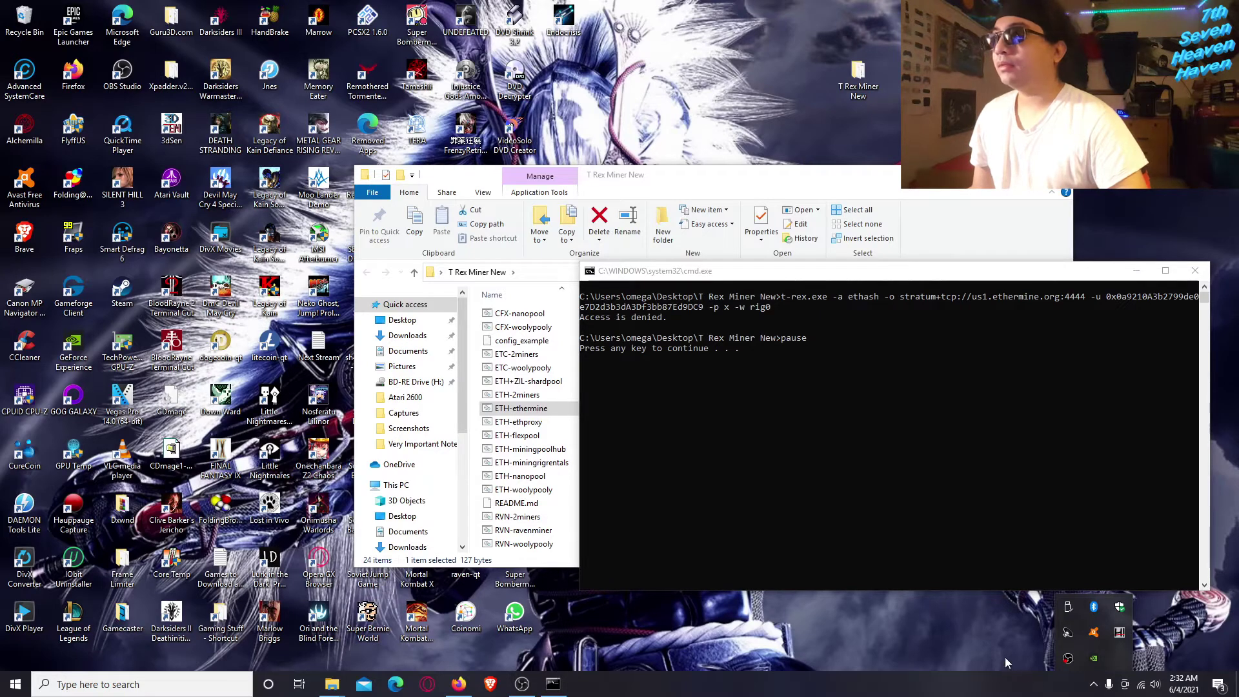
{"action": "right_click", "coordinate": [1092, 634]}
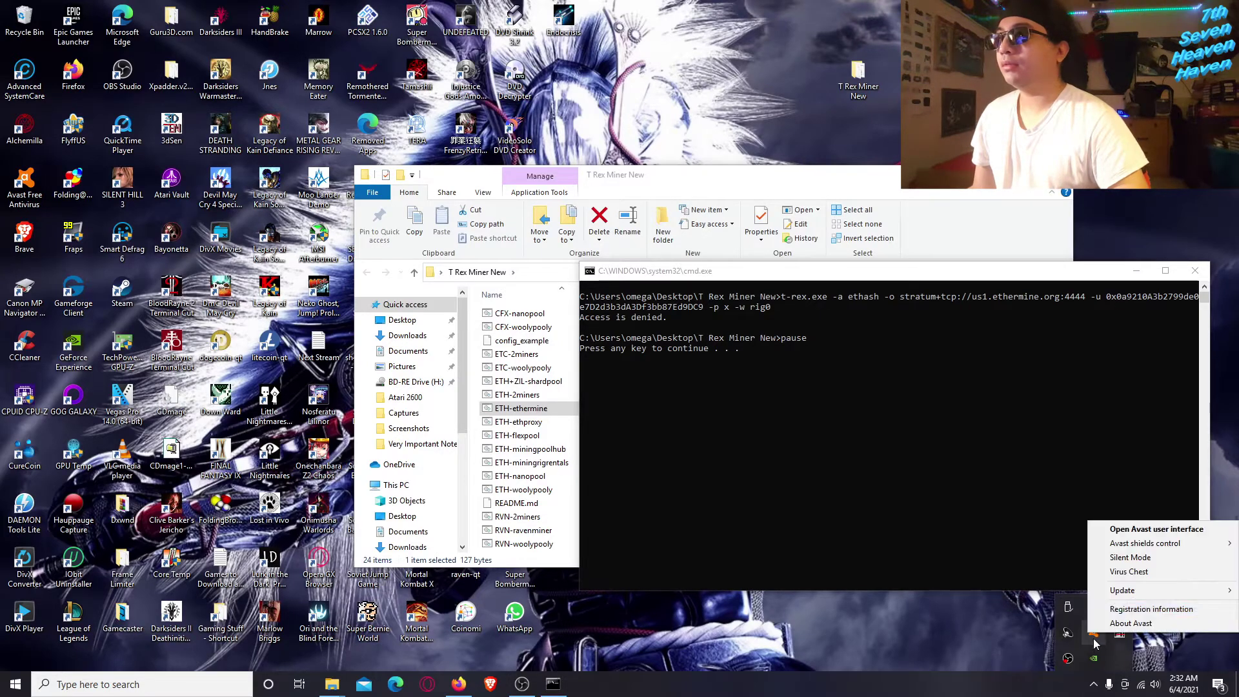
{"action": "left_click", "coordinate": [1127, 573]}
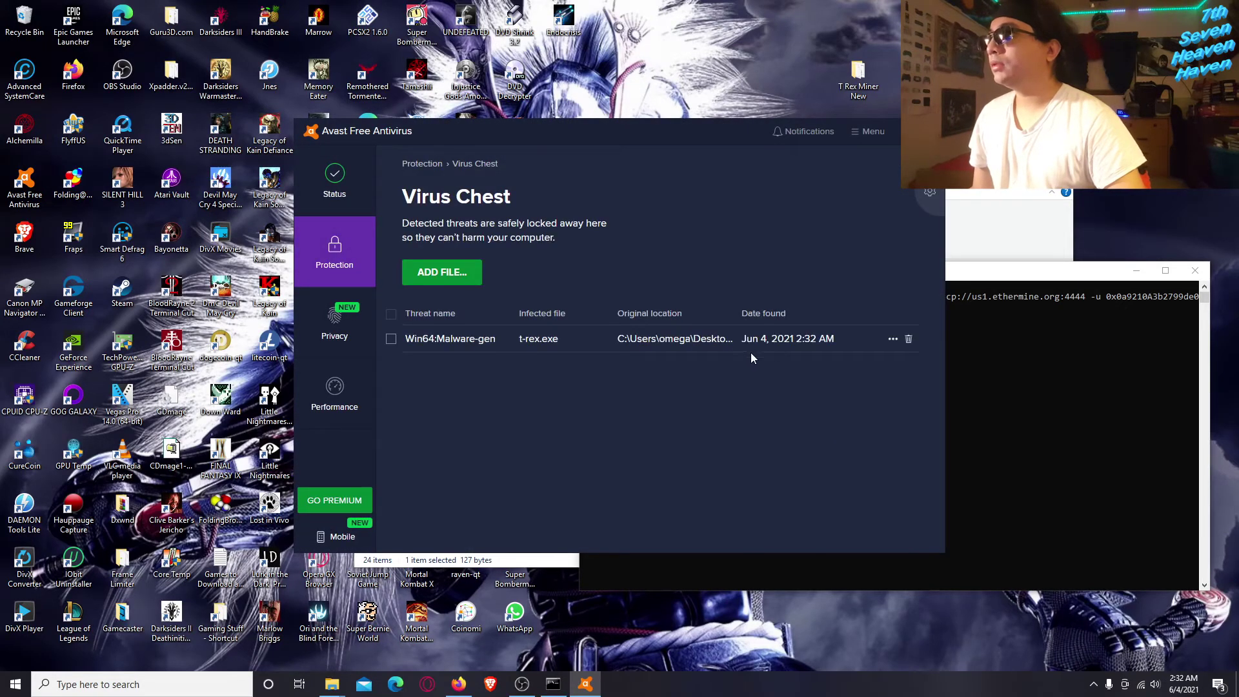
{"action": "left_click", "coordinate": [893, 338]}
{"action": "left_click", "coordinate": [866, 404]}
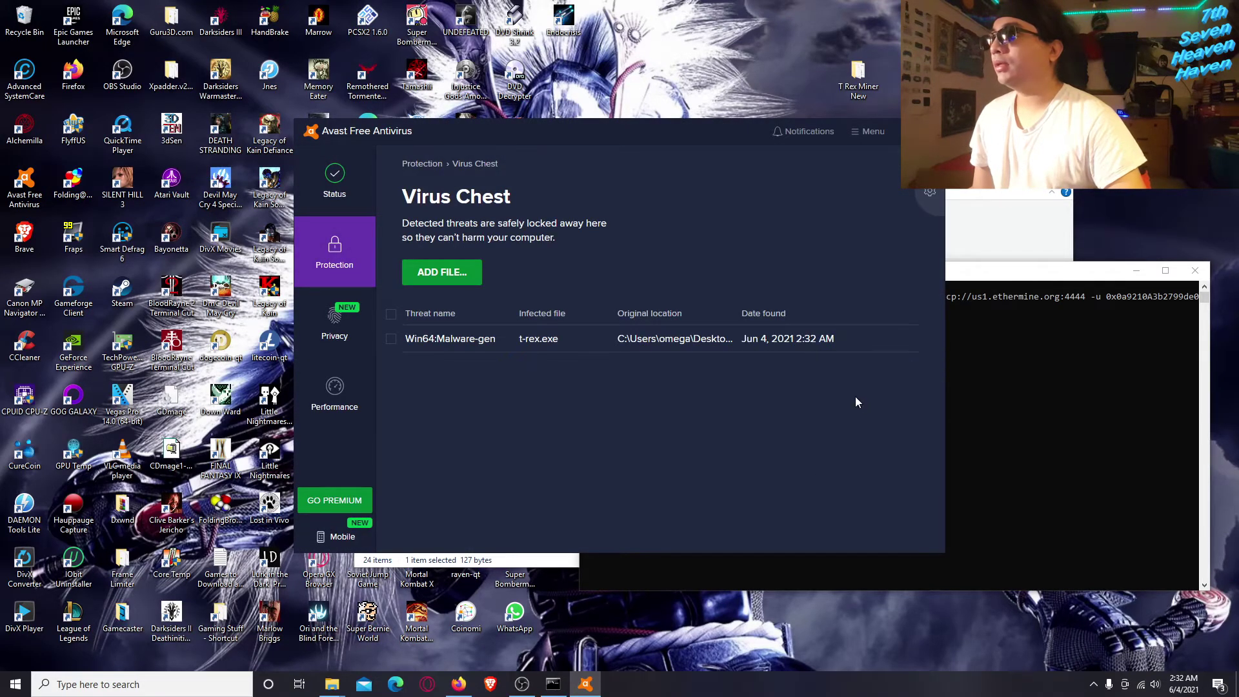
{"action": "left_click", "coordinate": [632, 364]}
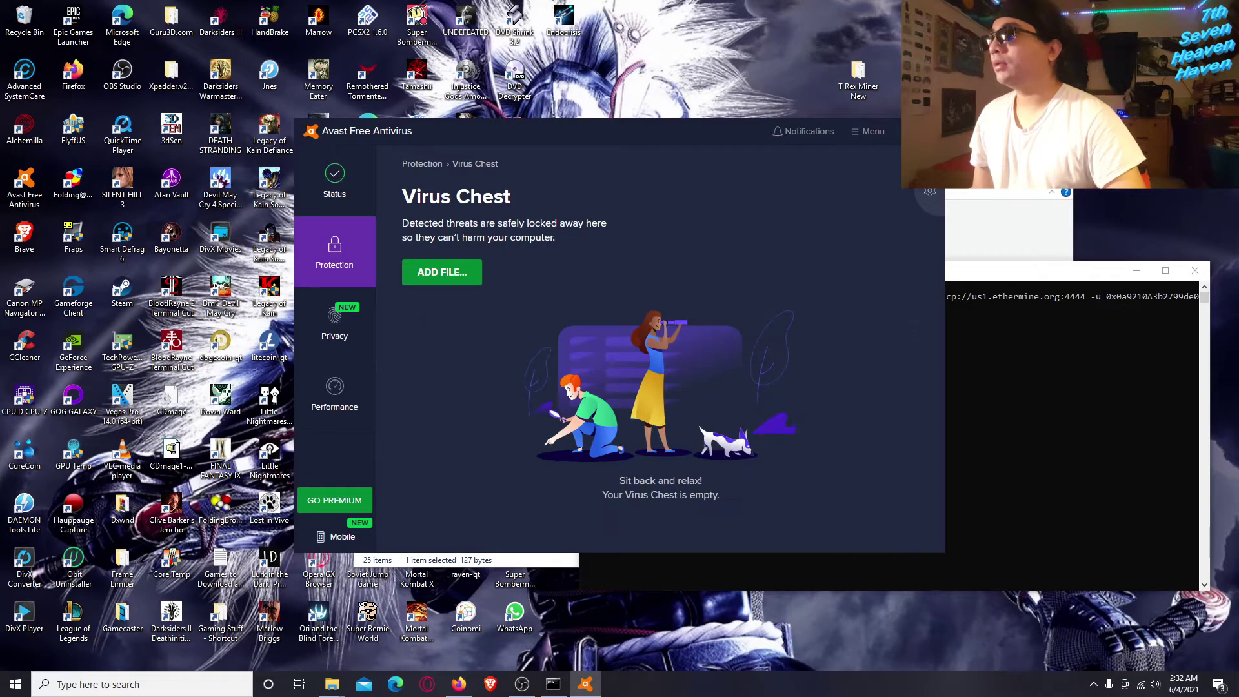
{"action": "left_click", "coordinate": [929, 131]}
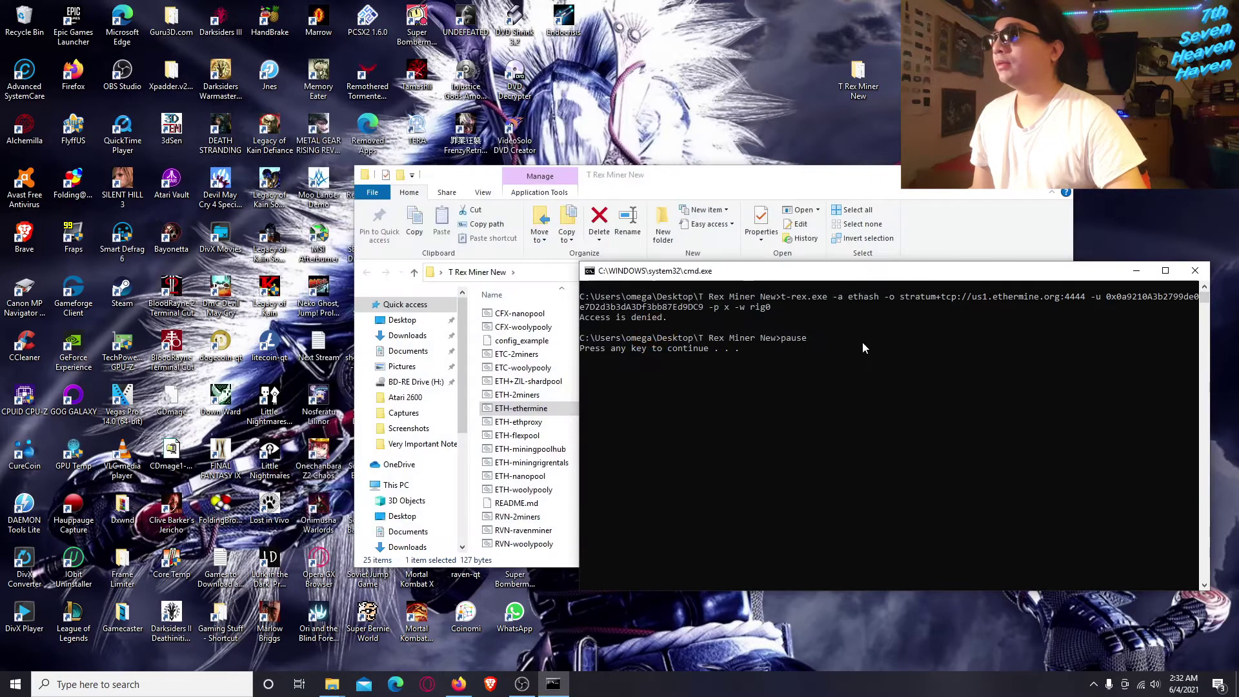
- Check the T Rex Miner New folder for the restored t-rex.exe, and minimize the folder window
{"action": "left_click", "coordinate": [514, 356]}
{"action": "scroll", "coordinate": [514, 361], "scroll_direction": "down", "scroll_amount": 2}
{"action": "left_click", "coordinate": [568, 478]}
{"action": "scroll", "coordinate": [610, 503], "scroll_direction": "up", "scroll_amount": 2}
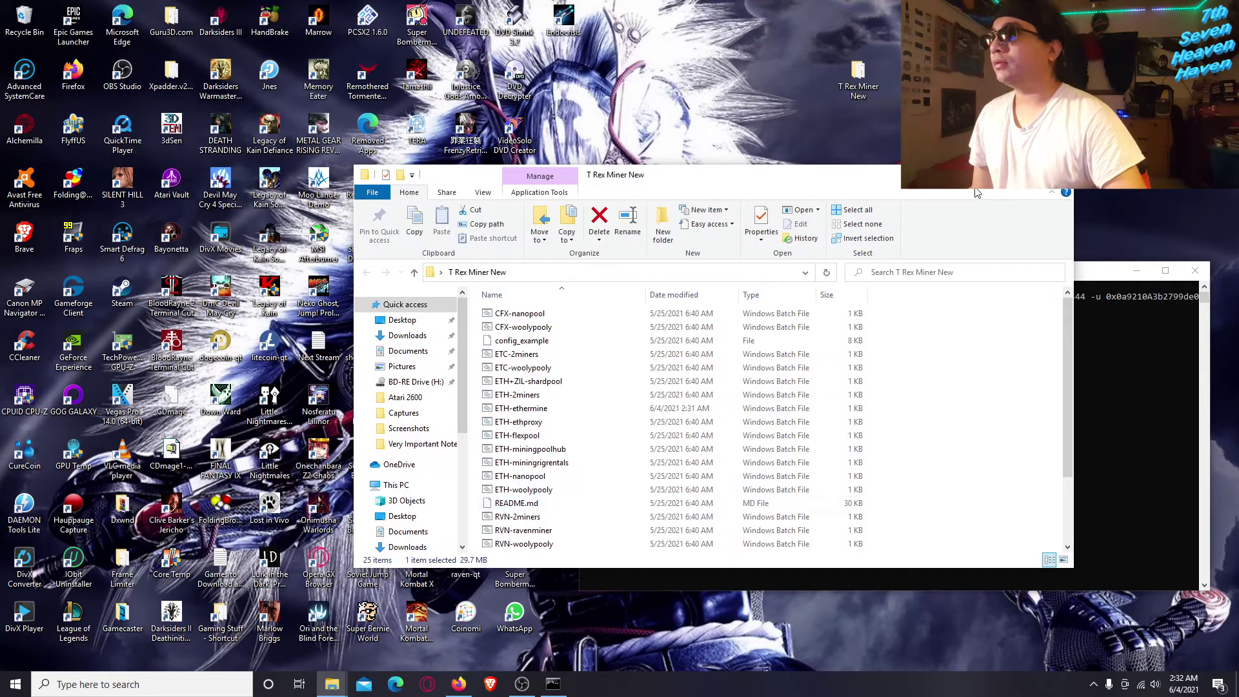
{"action": "left_click", "coordinate": [999, 175]}
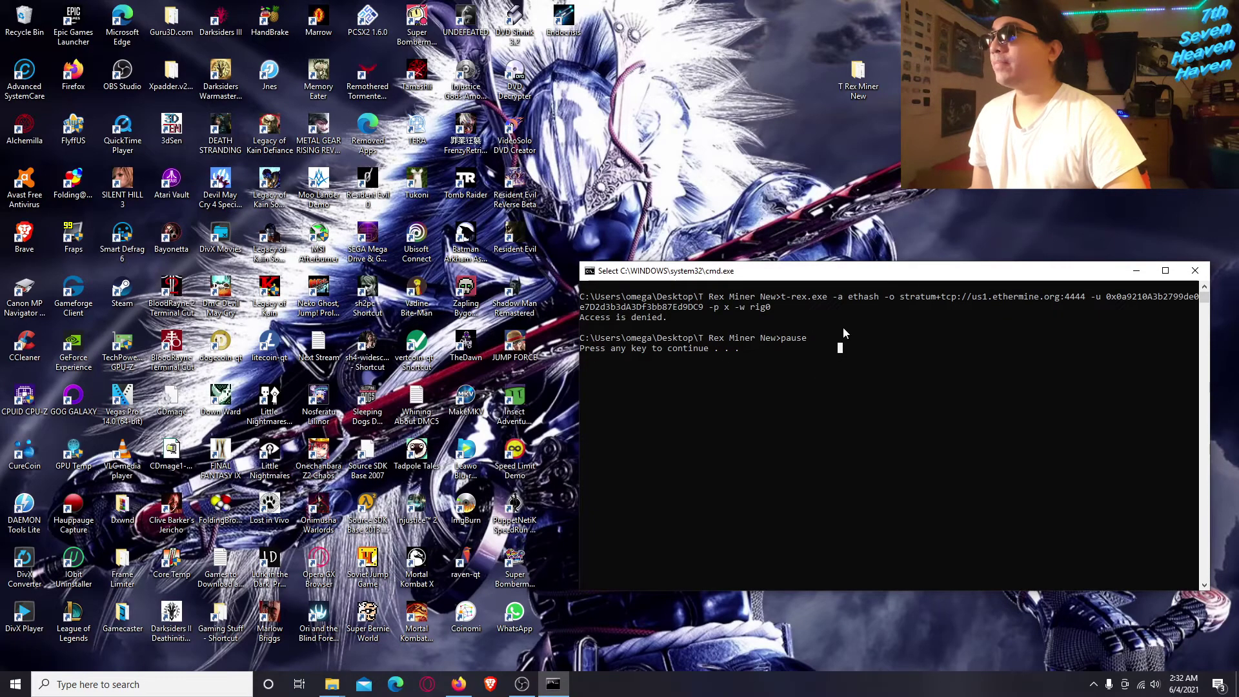
- Clear the text selection in the paused miner console and continue past the pause to end it
{"action": "left_click", "coordinate": [727, 357]}
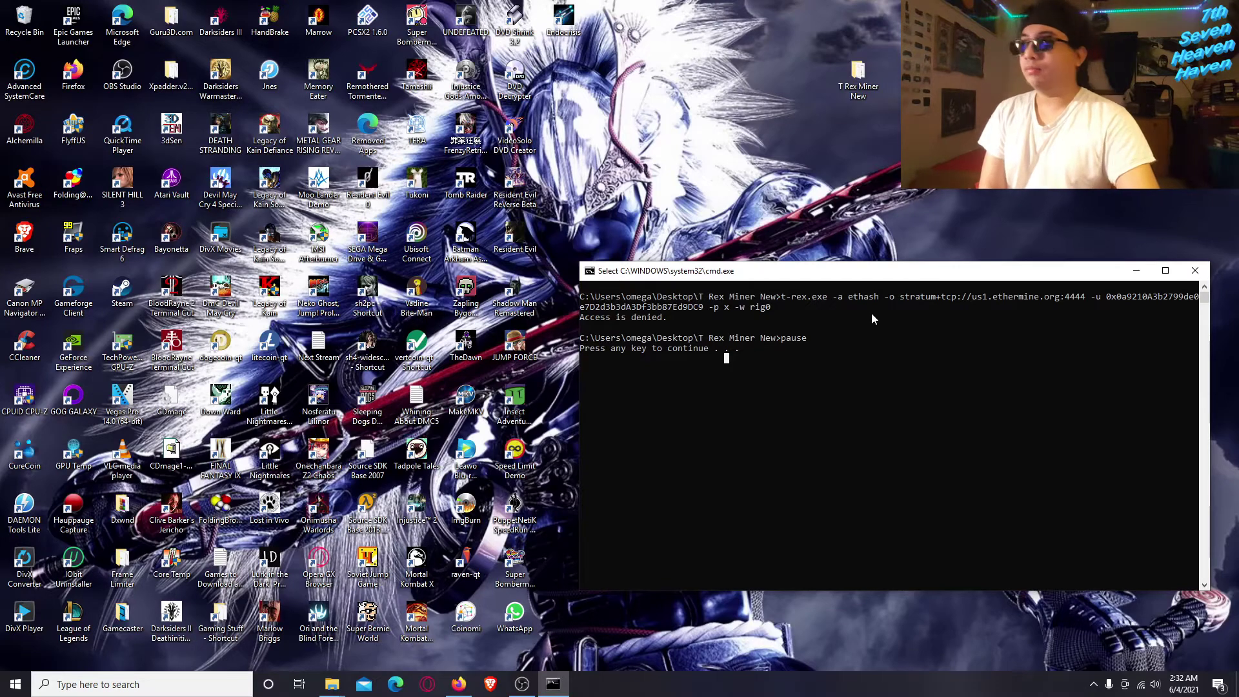
{"action": "key", "text": "Escape"}
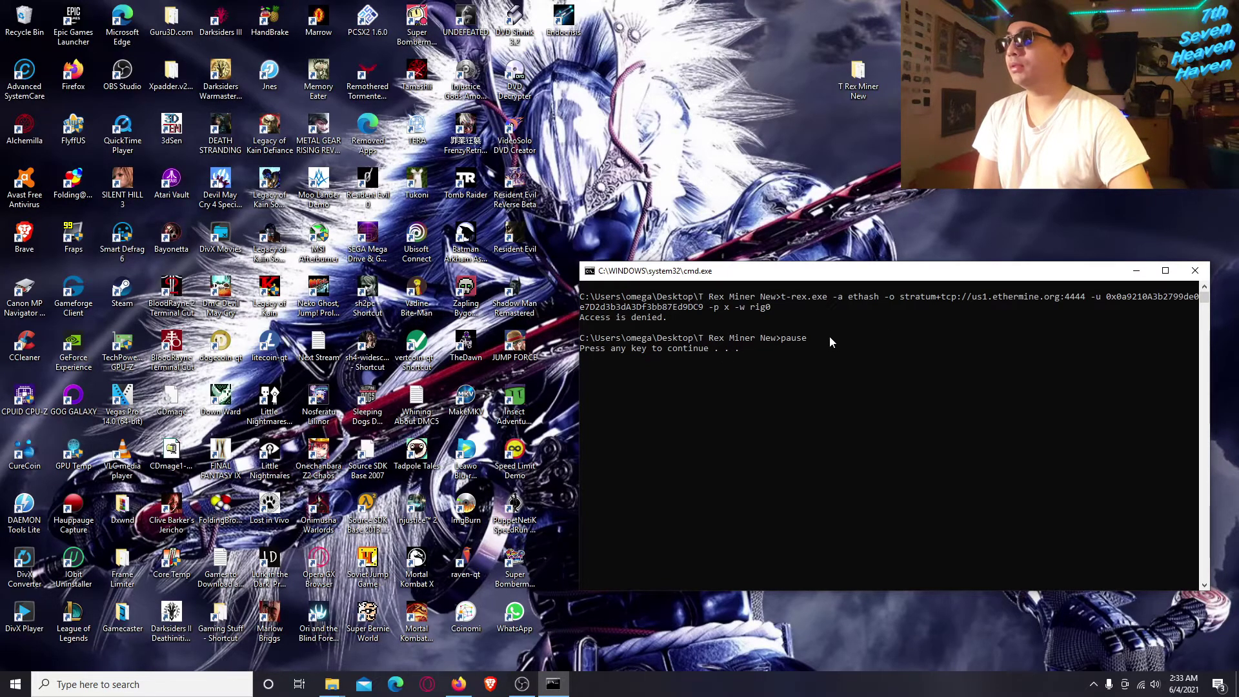
{"action": "key", "text": "Return"}
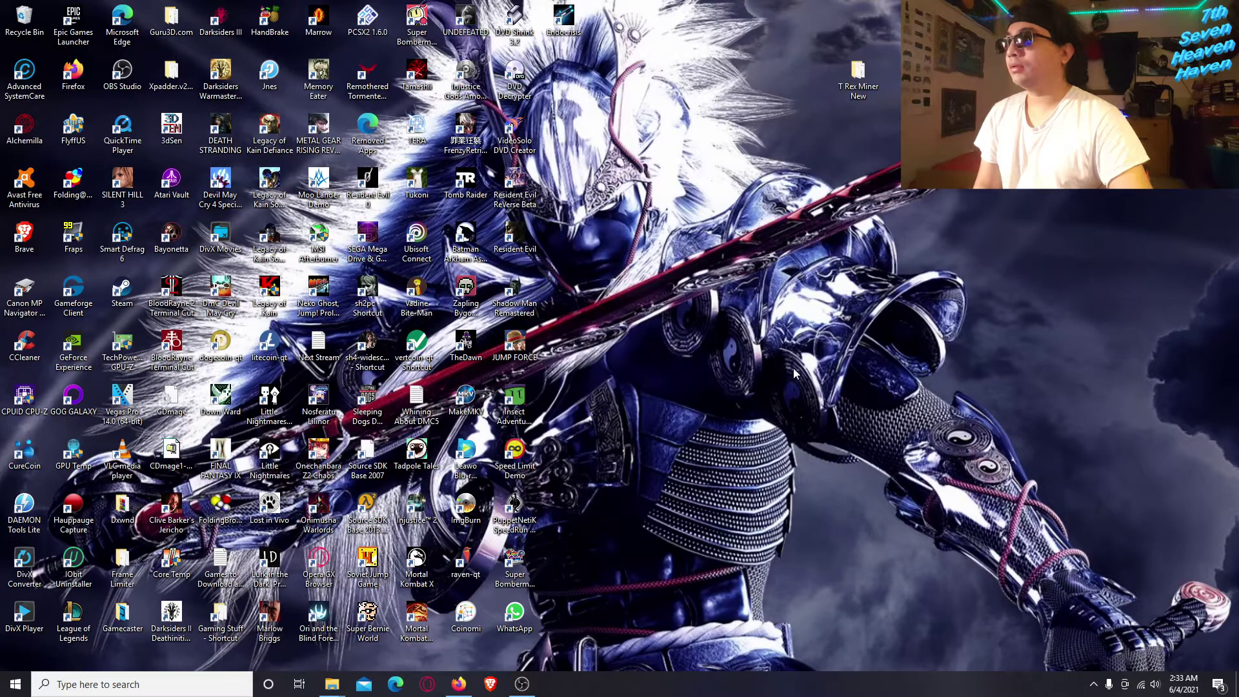
- Bring back the T Rex Miner New folder, run the ETH-ethermine batch file again, minimize the folder, and reposition the miner console
{"action": "mouse_move", "coordinate": [345, 681]}
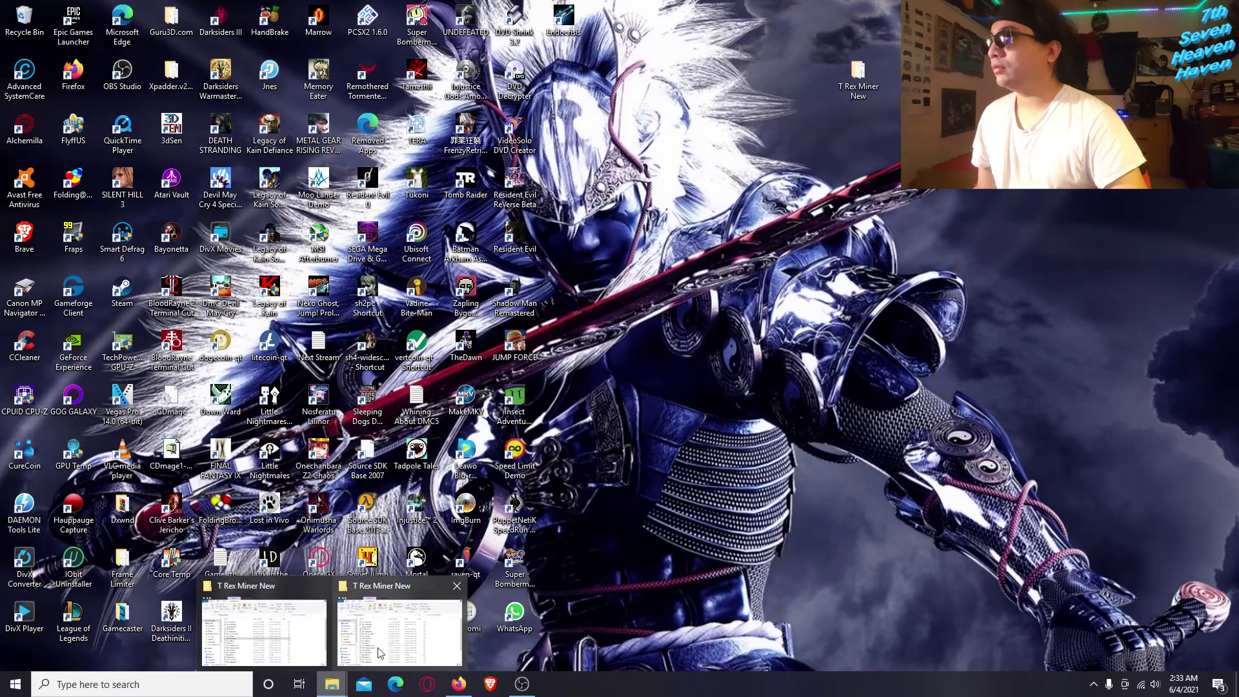
{"action": "left_click", "coordinate": [400, 633]}
{"action": "left_click", "coordinate": [626, 478]}
{"action": "scroll", "coordinate": [600, 465], "scroll_direction": "up", "scroll_amount": 3}
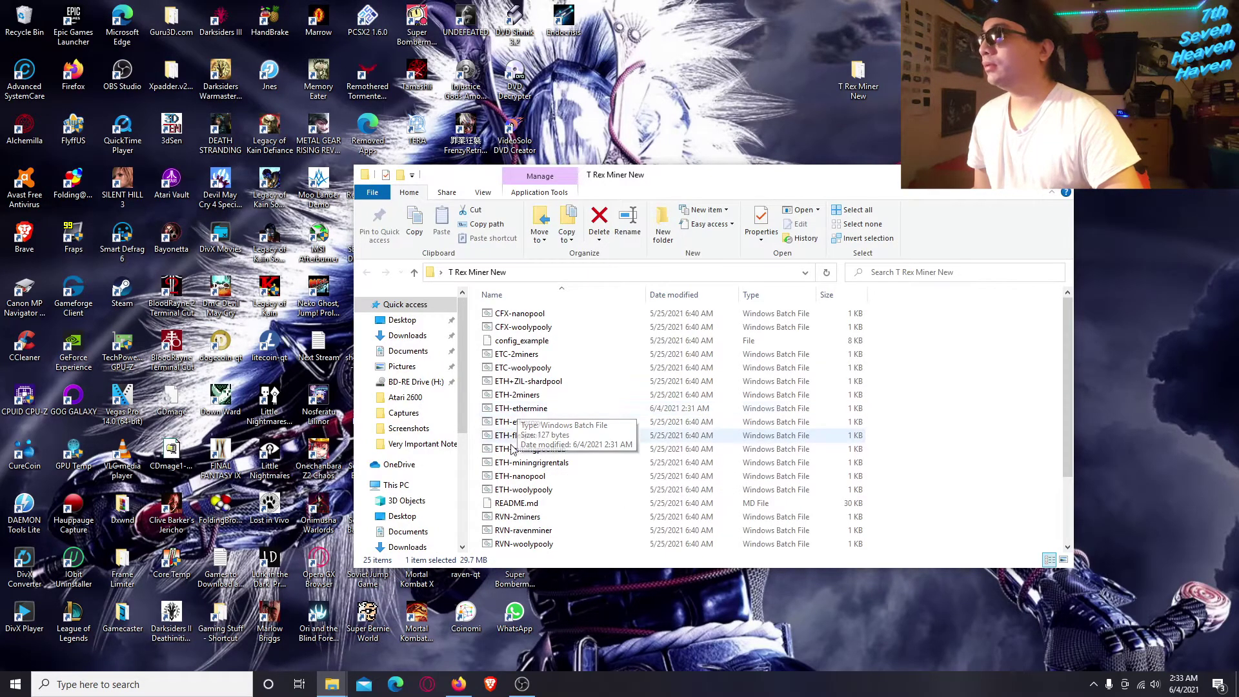
{"action": "left_click", "coordinate": [520, 409]}
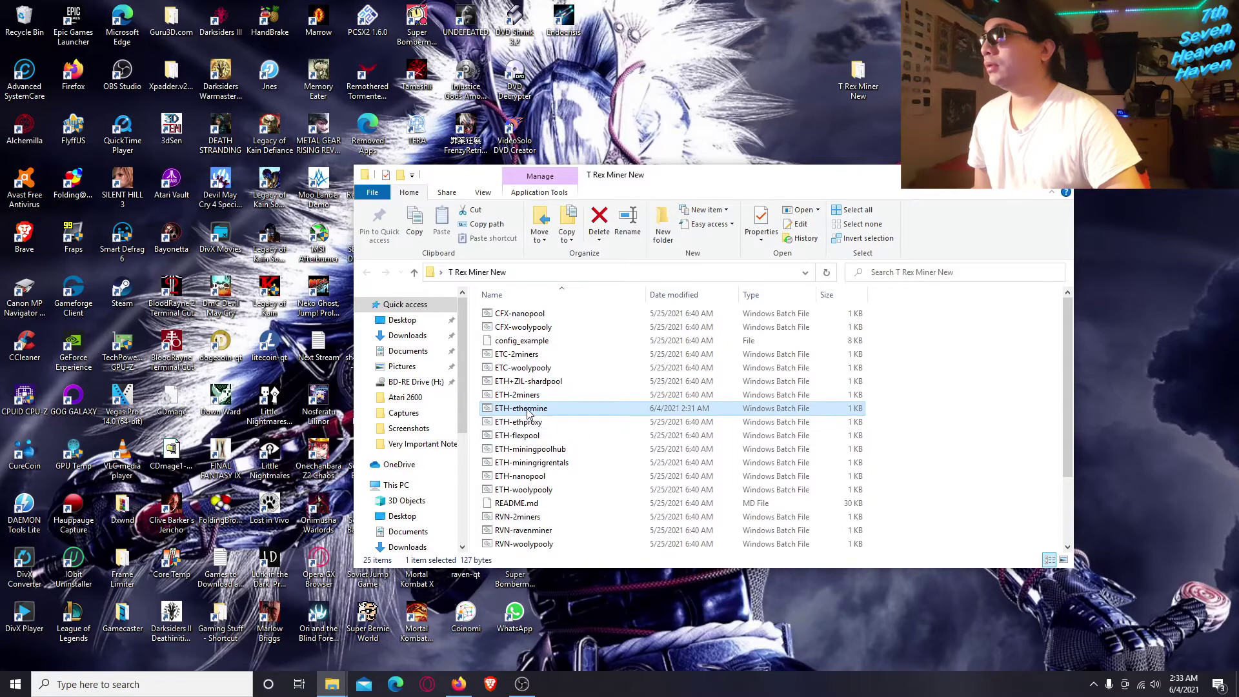
{"action": "double_click", "coordinate": [527, 412]}
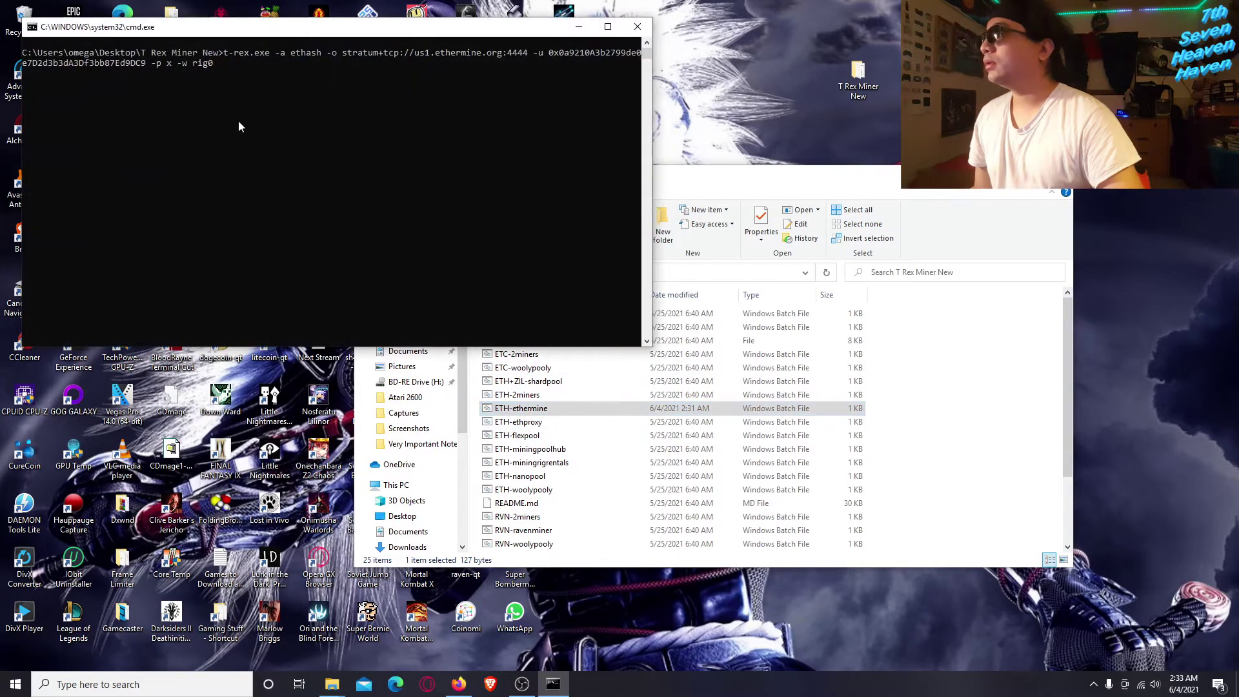
{"action": "left_click_drag", "start_coordinate": [244, 31], "coordinate": [766, 207]}
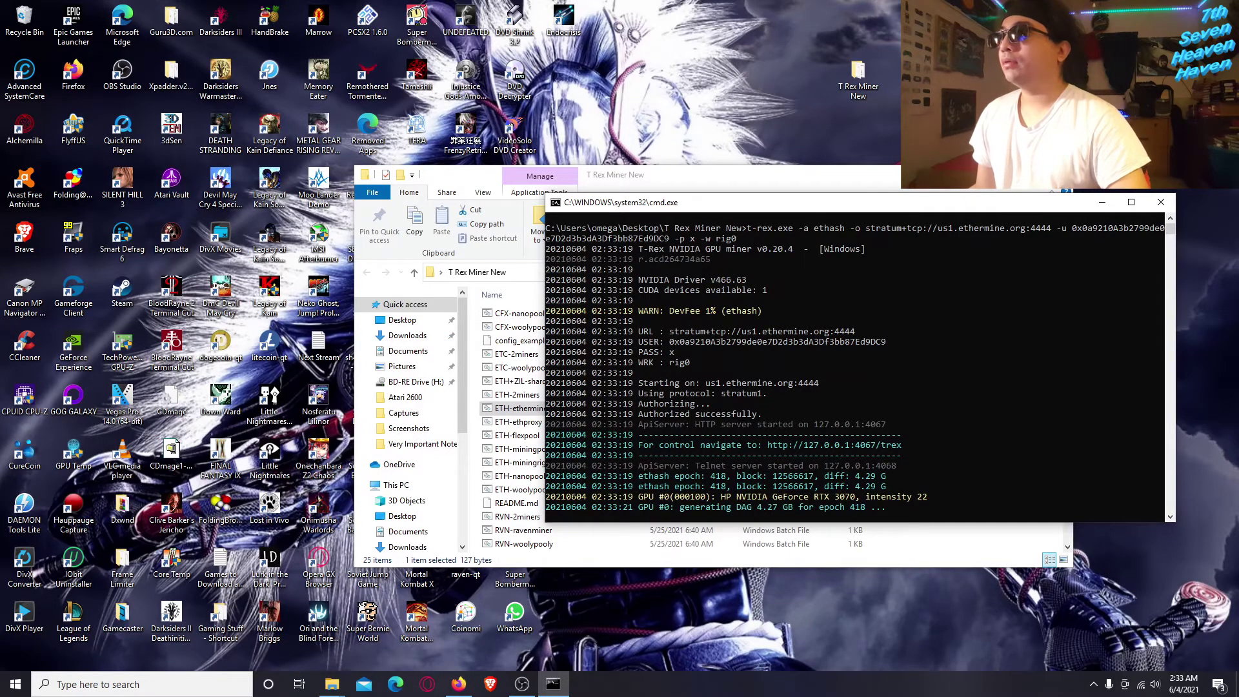
{"action": "left_click", "coordinate": [1000, 175]}
{"action": "left_click_drag", "start_coordinate": [894, 207], "coordinate": [935, 127]}
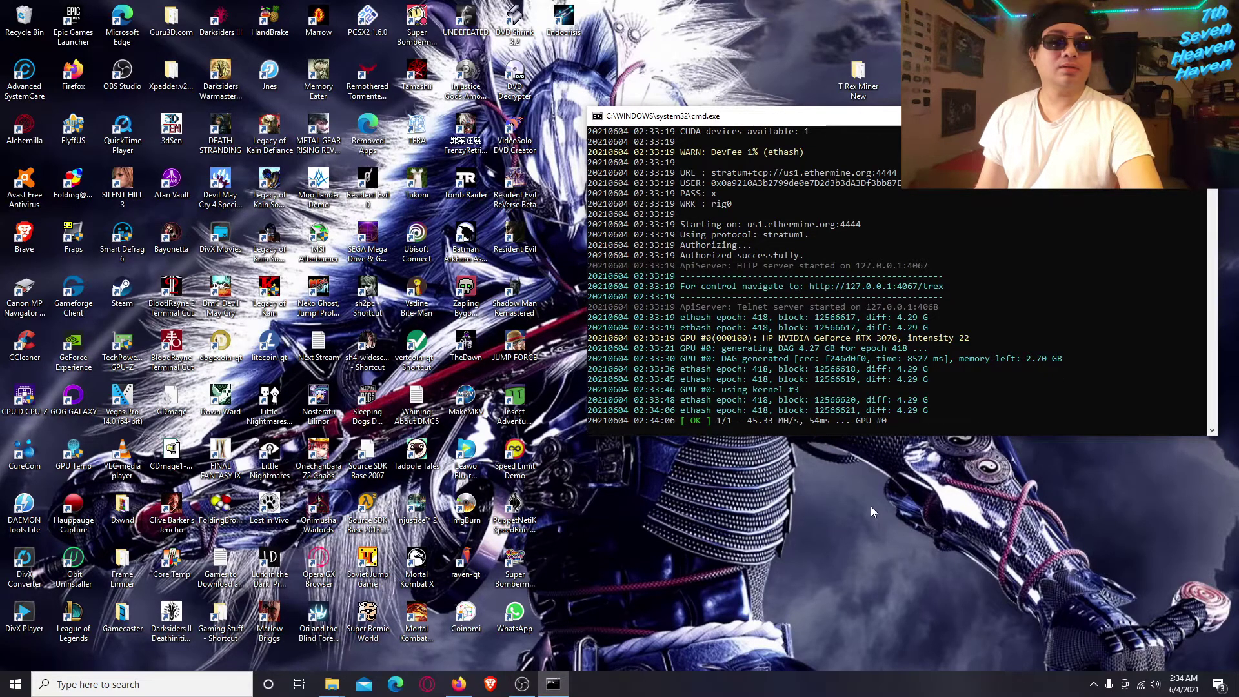
- Switch to Firefox and search Google in a new tab for "rtx 3070 video ram"
{"action": "mouse_move", "coordinate": [463, 674]}
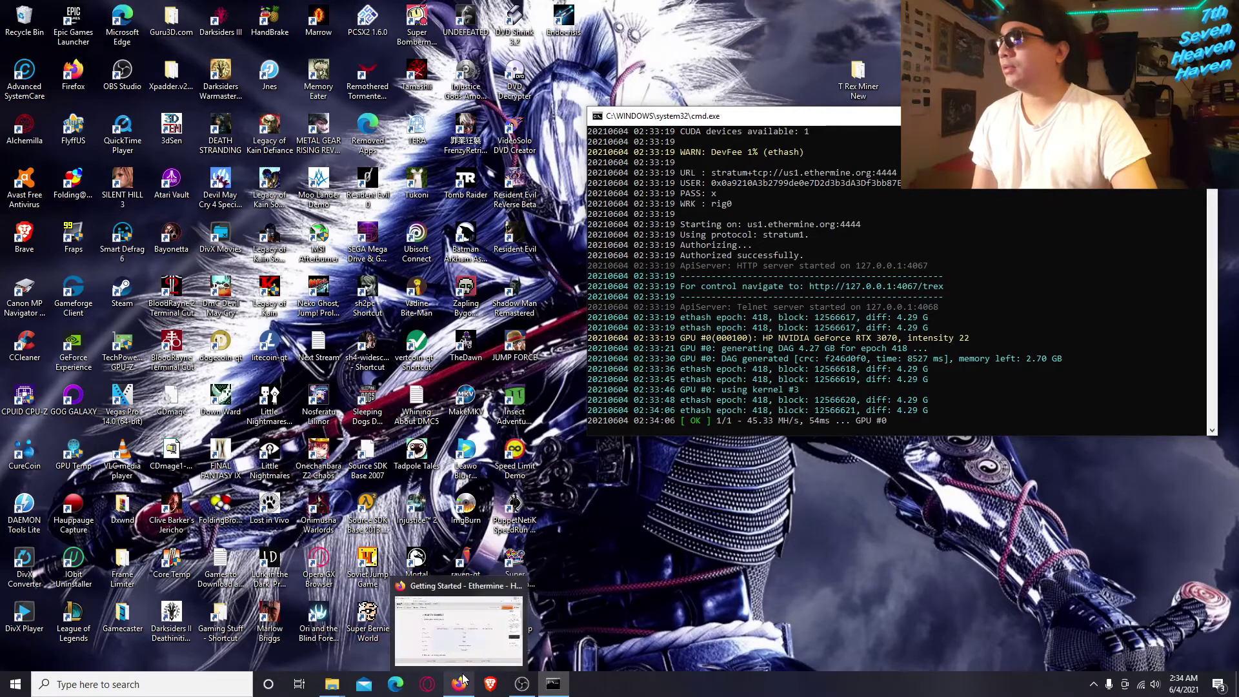
{"action": "left_click", "coordinate": [461, 680]}
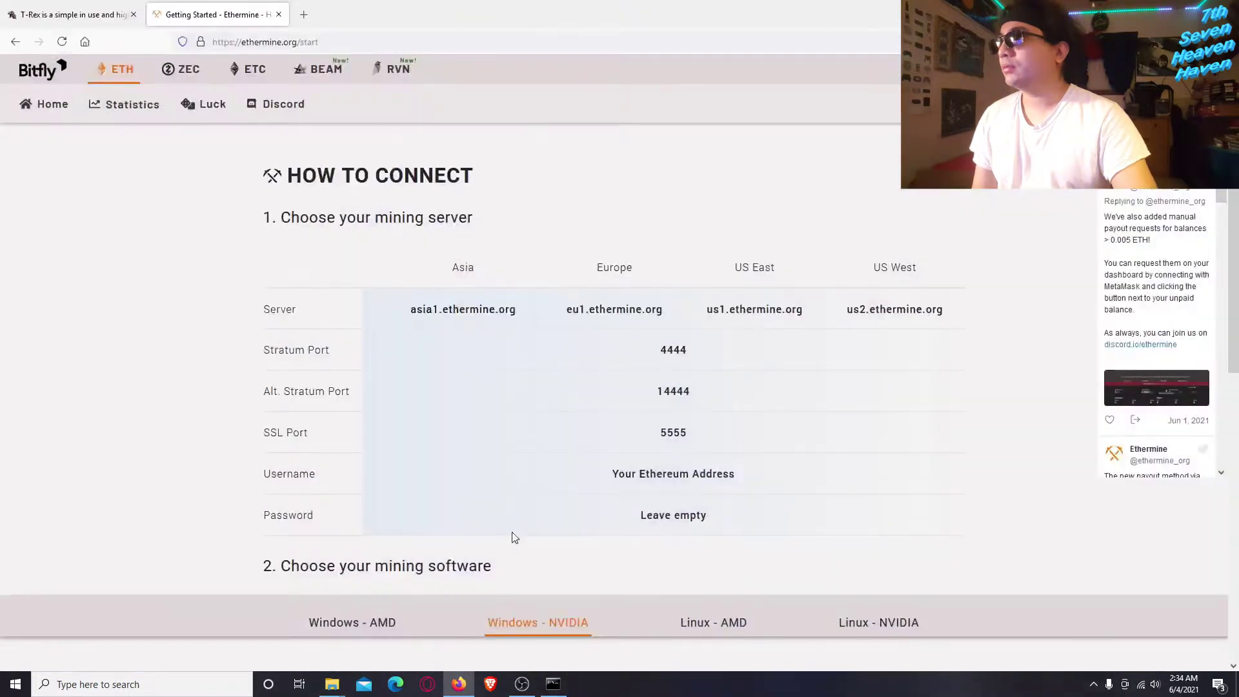
{"action": "left_click", "coordinate": [304, 14]}
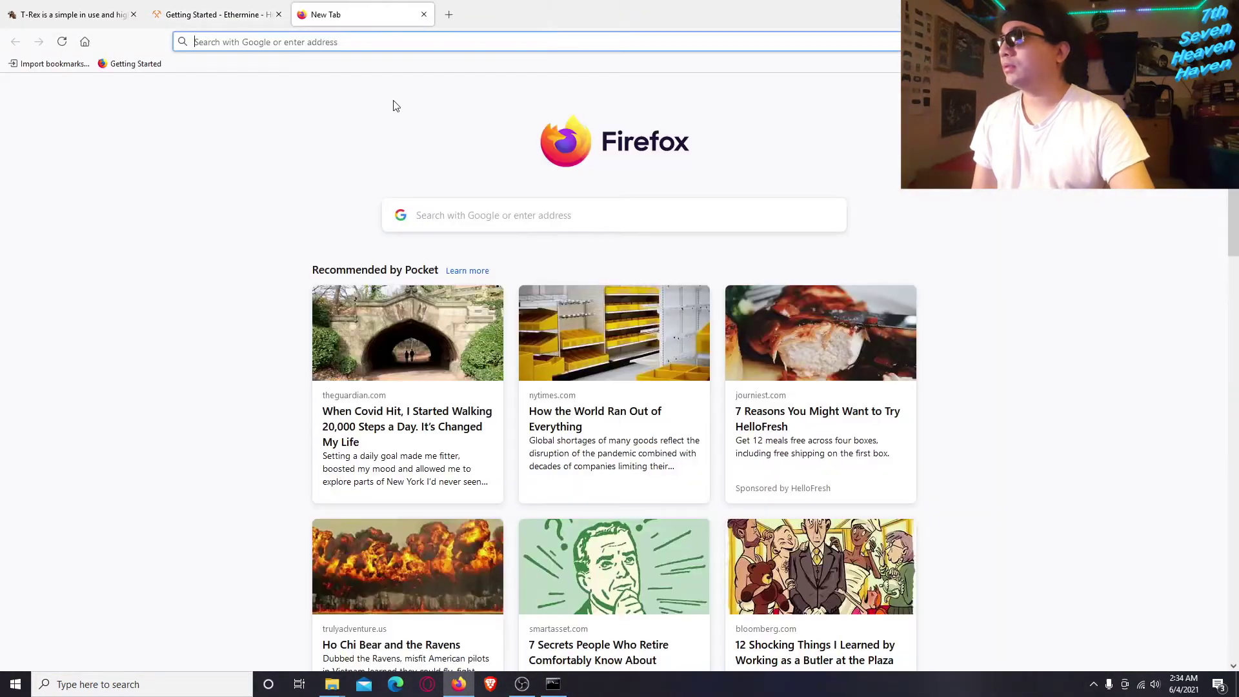
{"action": "left_click", "coordinate": [493, 219]}
{"action": "type", "text": "rtx"}
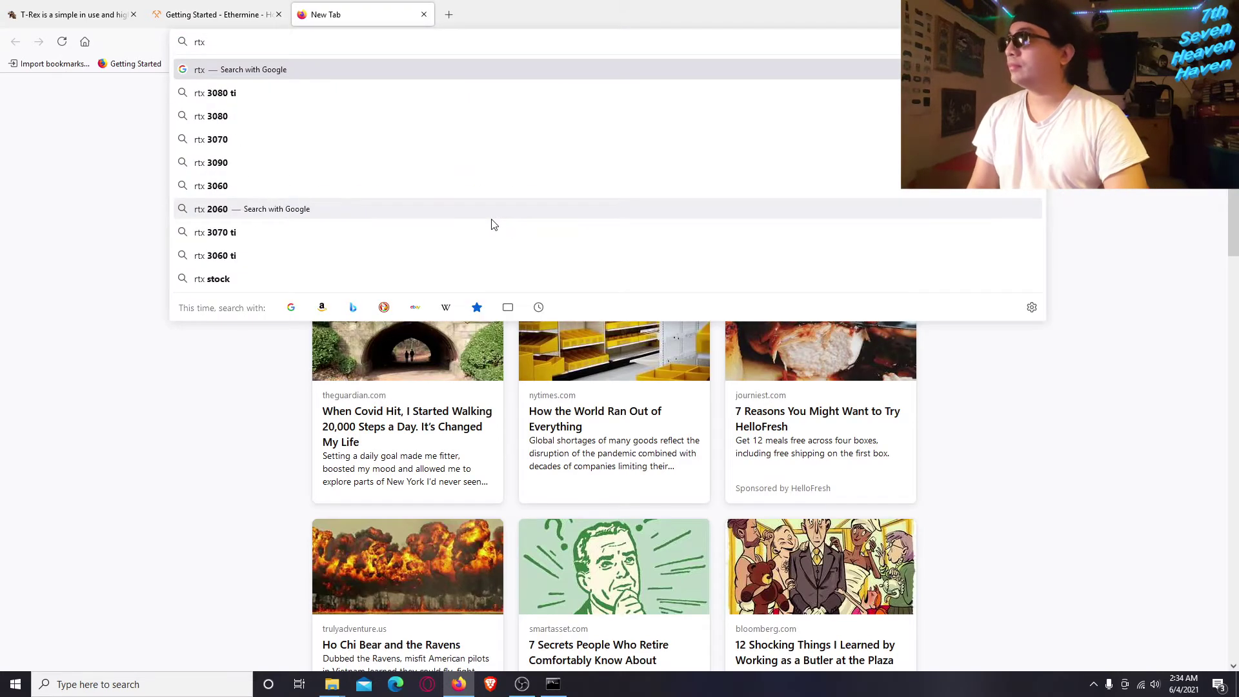
{"action": "type", "text": " 3070"}
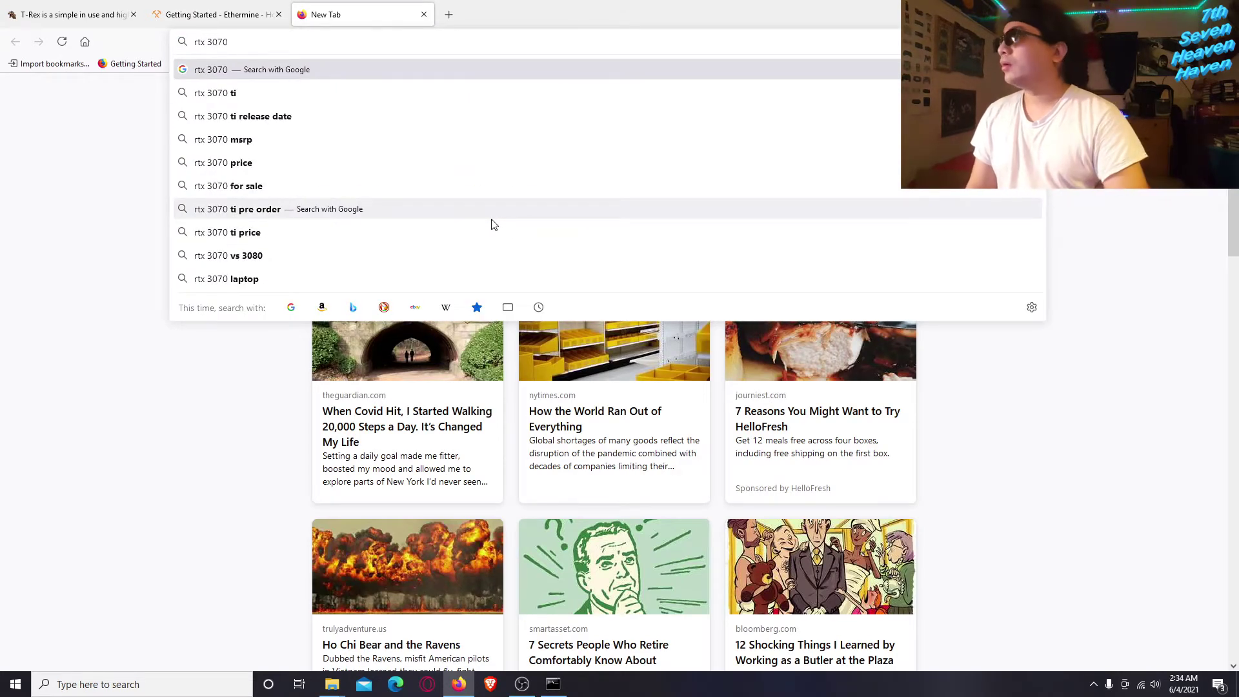
{"action": "type", "text": " video ram"}
{"action": "key", "text": "Return"}
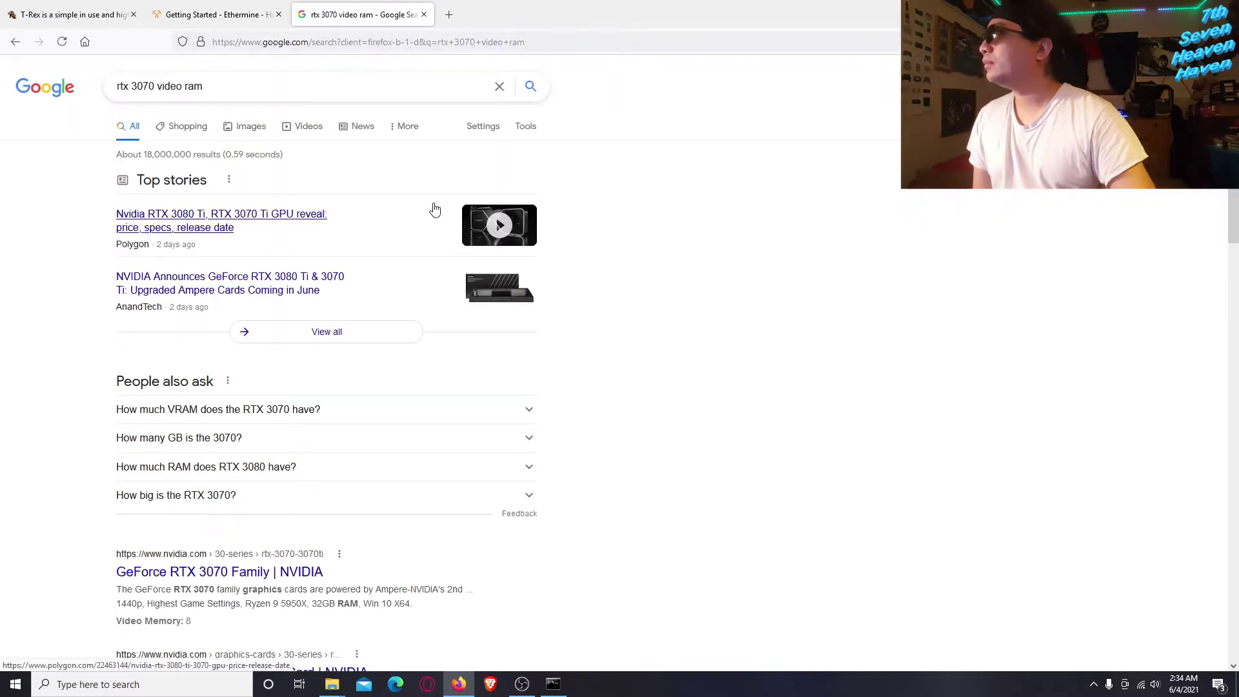
- Read the related answers on the RTX 3070's VRAM and how many GB it has, and close the search tab
{"action": "left_click", "coordinate": [277, 416]}
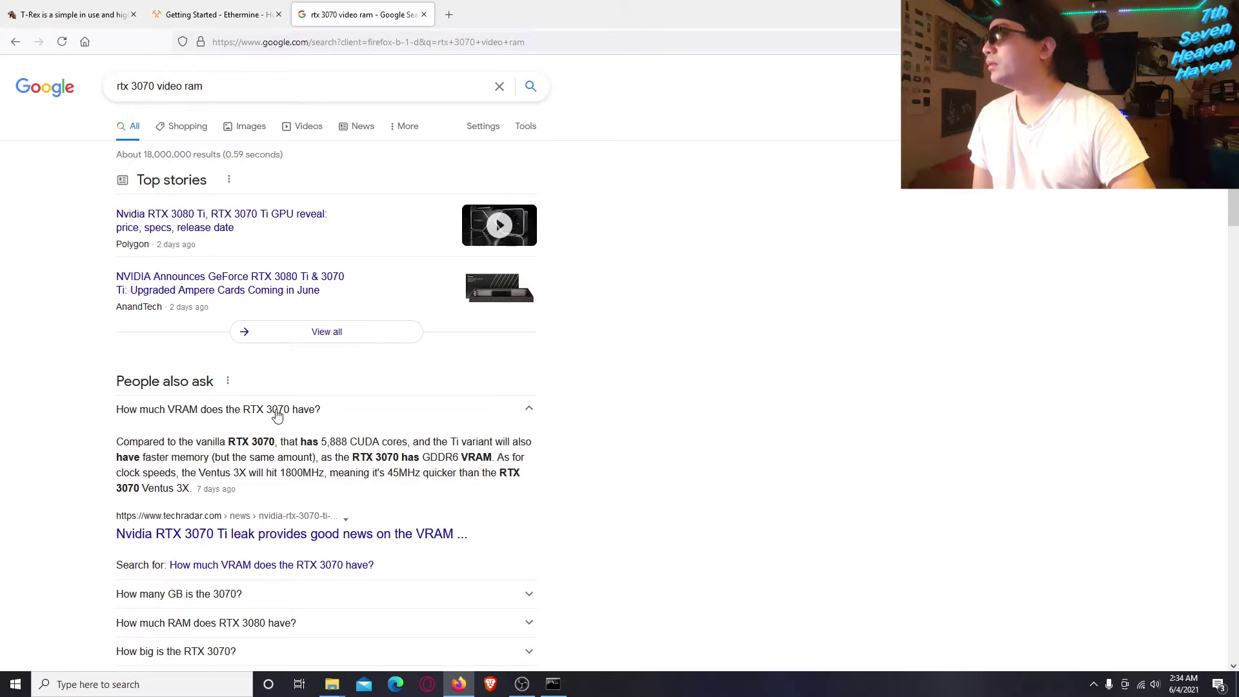
{"action": "scroll", "coordinate": [277, 416], "scroll_direction": "down", "scroll_amount": 2}
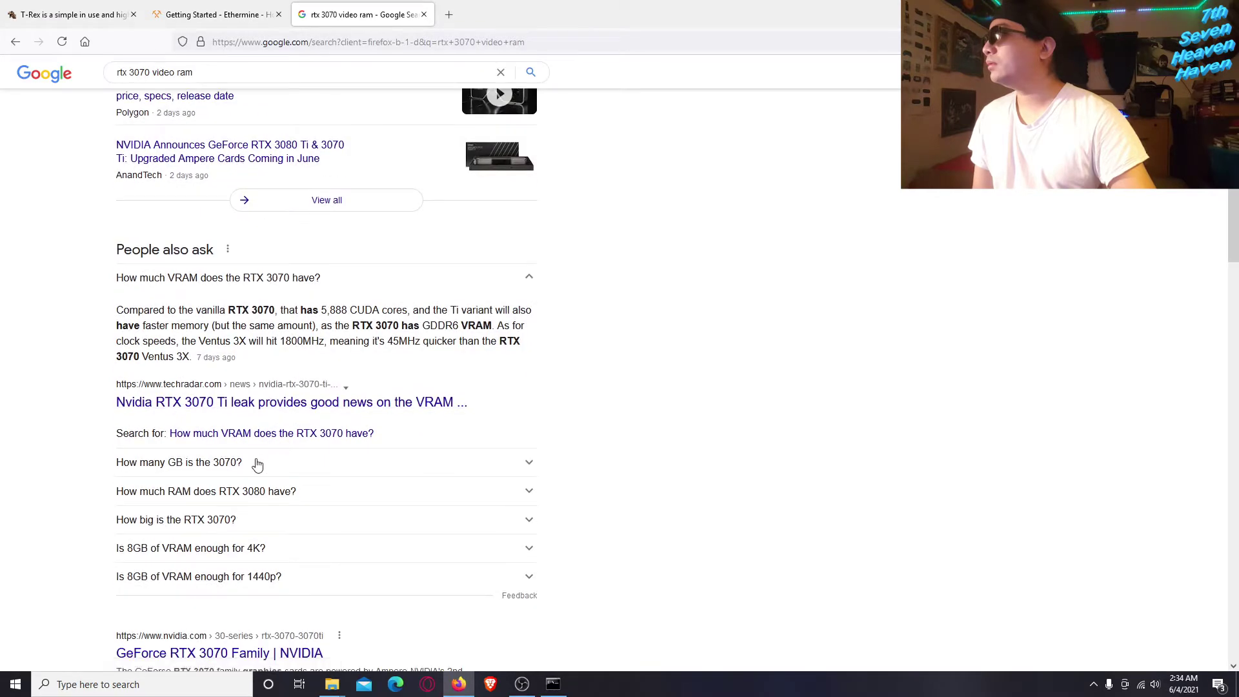
{"action": "left_click", "coordinate": [258, 468]}
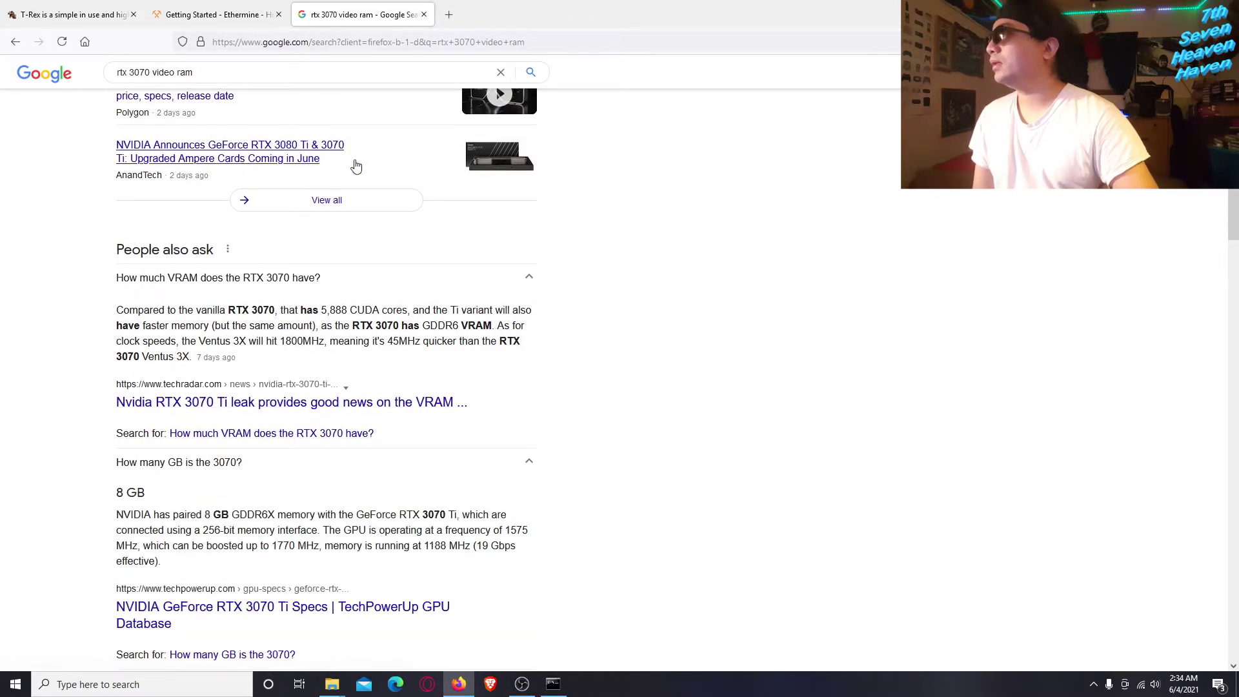
{"action": "left_click", "coordinate": [424, 14]}
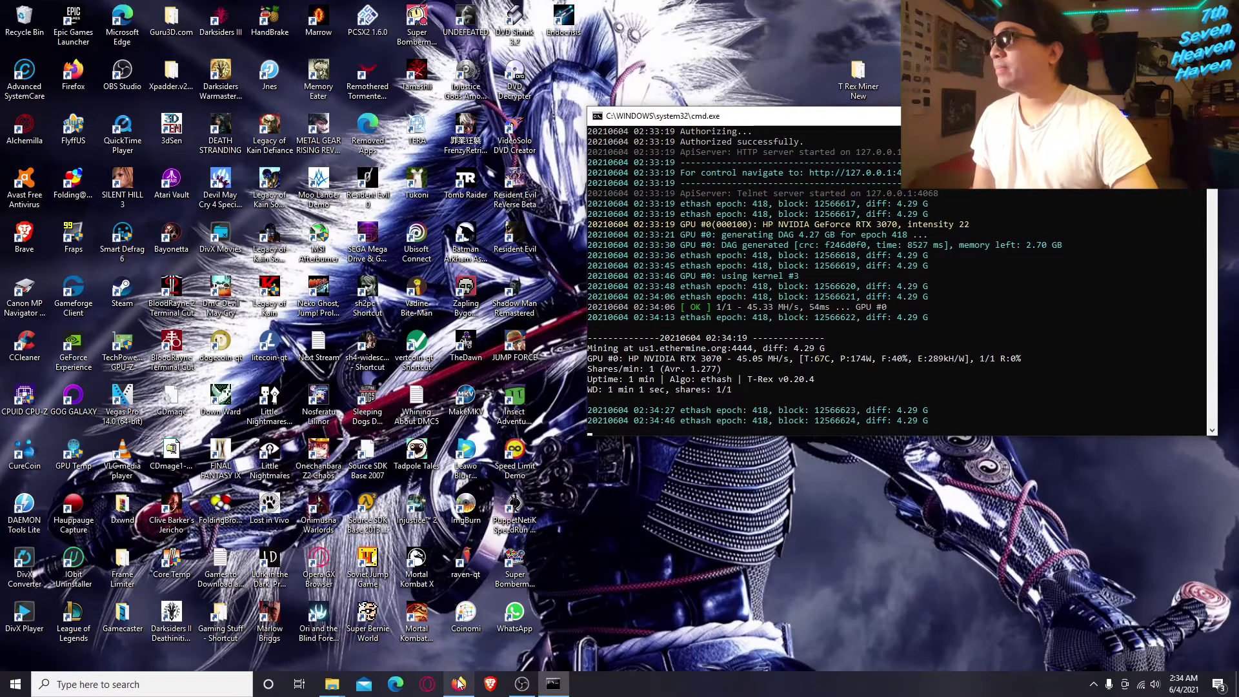
- Bring back Firefox and review the mining server and software sections of the Ethermine Getting Started page
{"action": "mouse_move", "coordinate": [458, 682]}
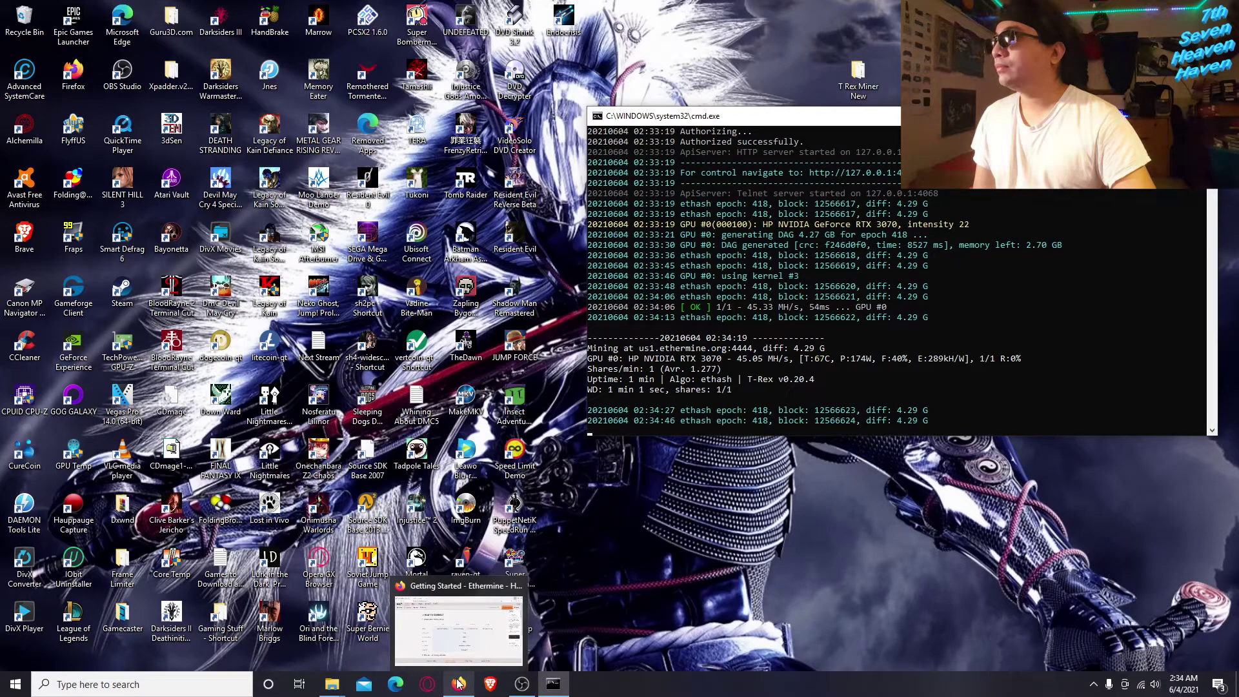
{"action": "left_click", "coordinate": [460, 651]}
{"action": "scroll", "coordinate": [478, 522], "scroll_direction": "down", "scroll_amount": 4}
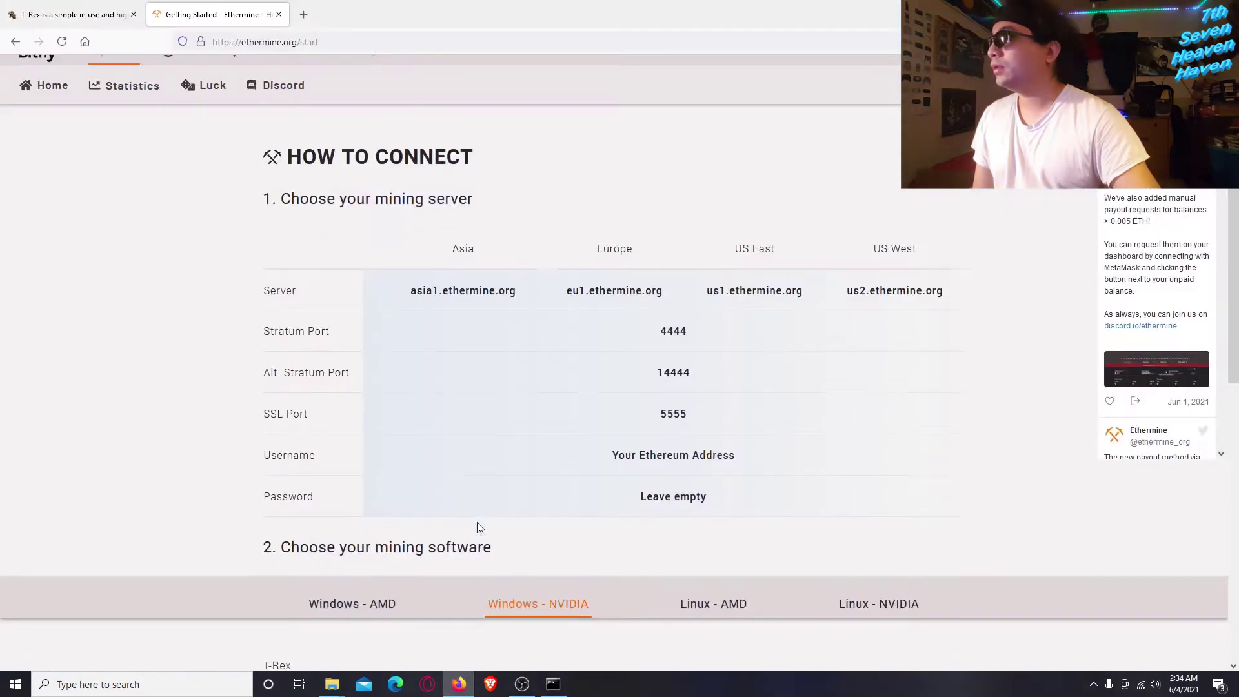
{"action": "scroll", "coordinate": [478, 512], "scroll_direction": "up", "scroll_amount": 4}
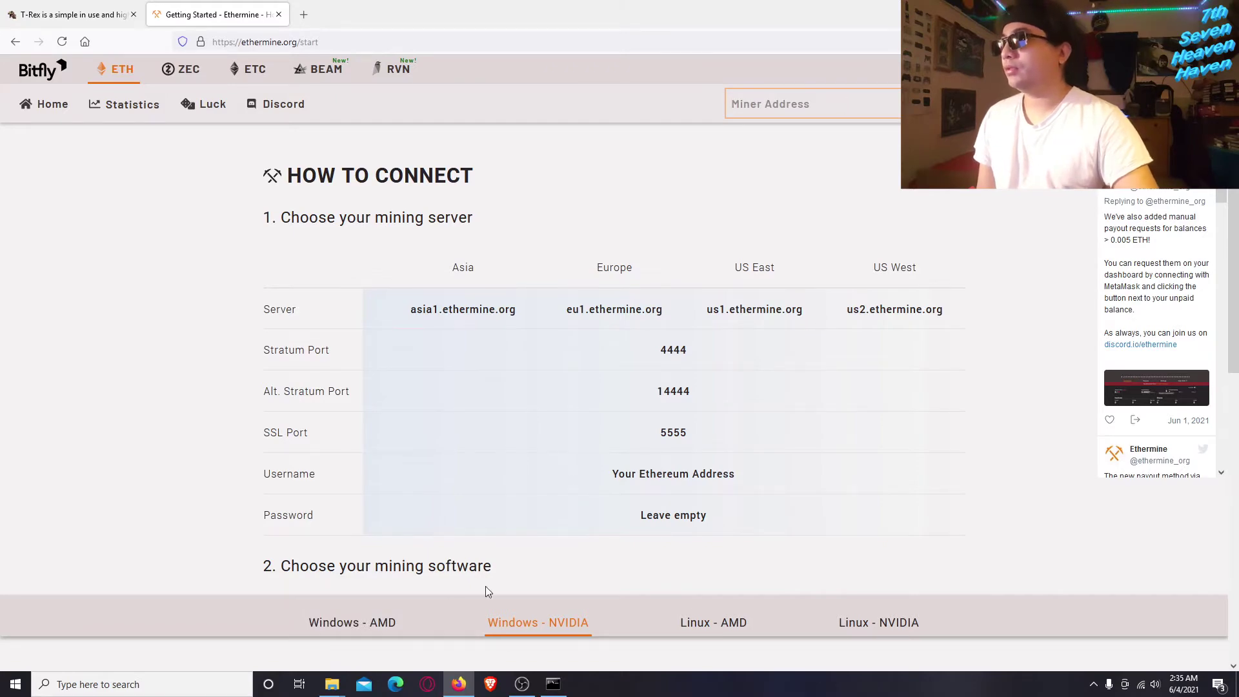
- Bring back the T Rex Miner New folder and open the ETH-ethermine batch file for editing in Notepad
{"action": "mouse_move", "coordinate": [339, 673]}
{"action": "left_click", "coordinate": [412, 624]}
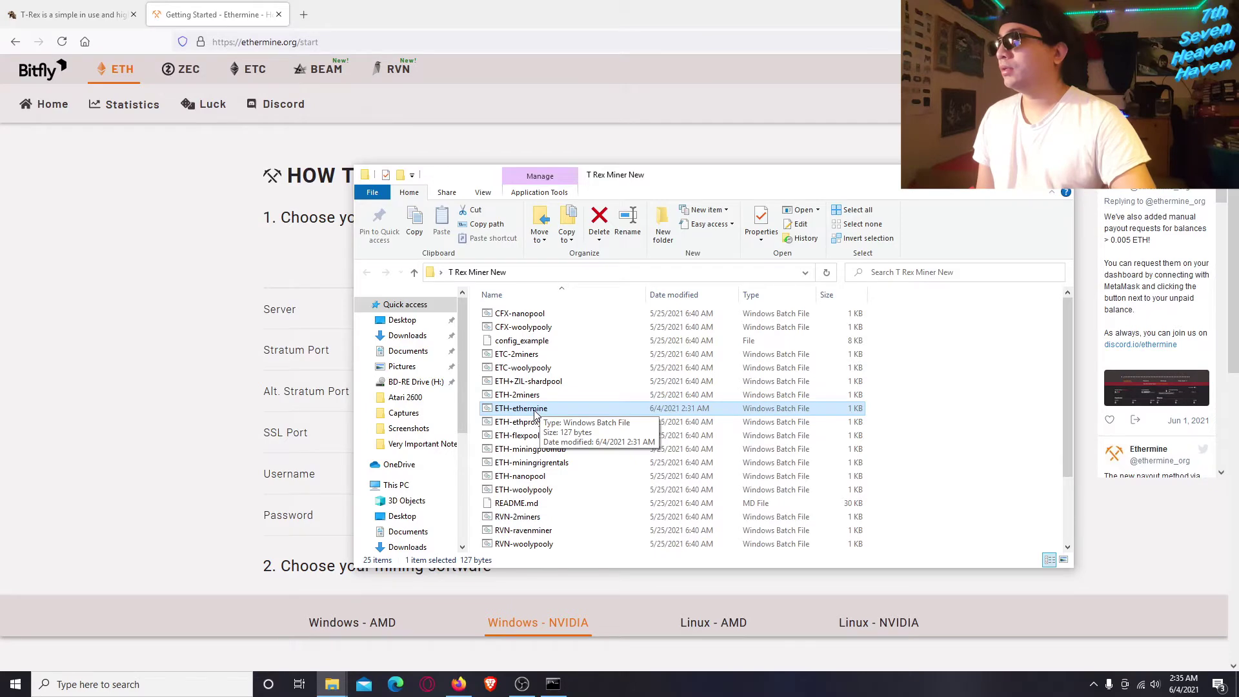
{"action": "right_click", "coordinate": [534, 413]}
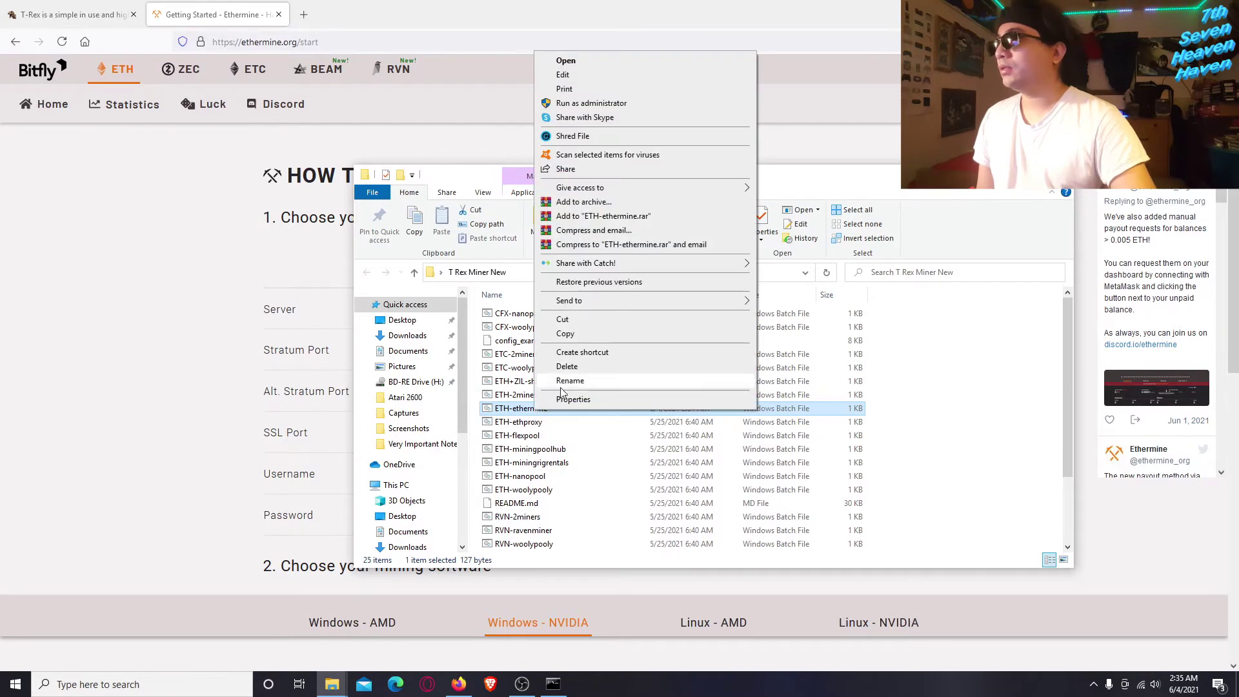
{"action": "left_click", "coordinate": [500, 183]}
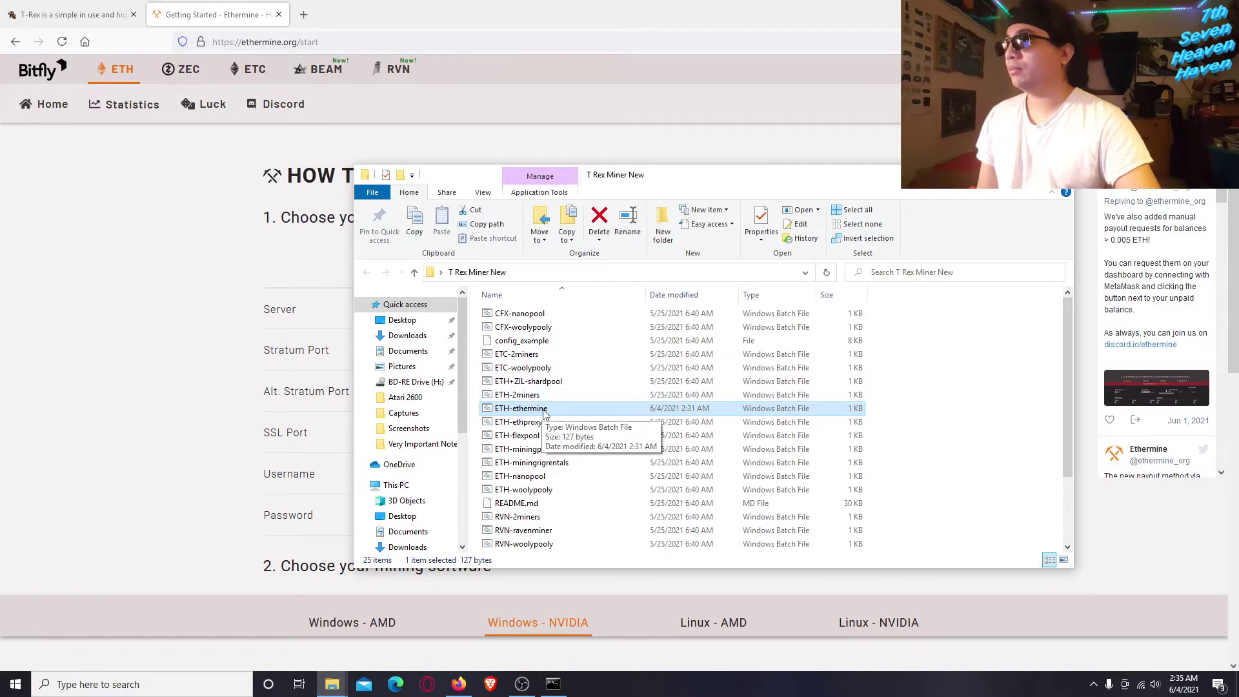
{"action": "right_click", "coordinate": [524, 412]}
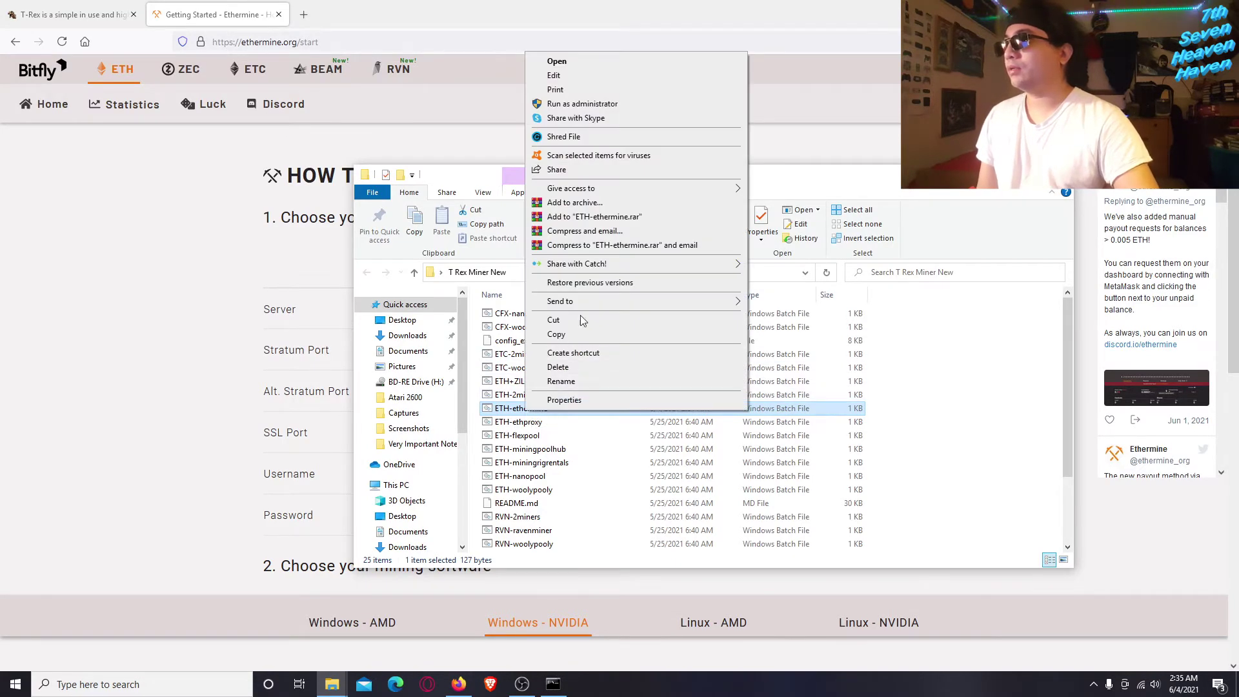
{"action": "left_click", "coordinate": [553, 76]}
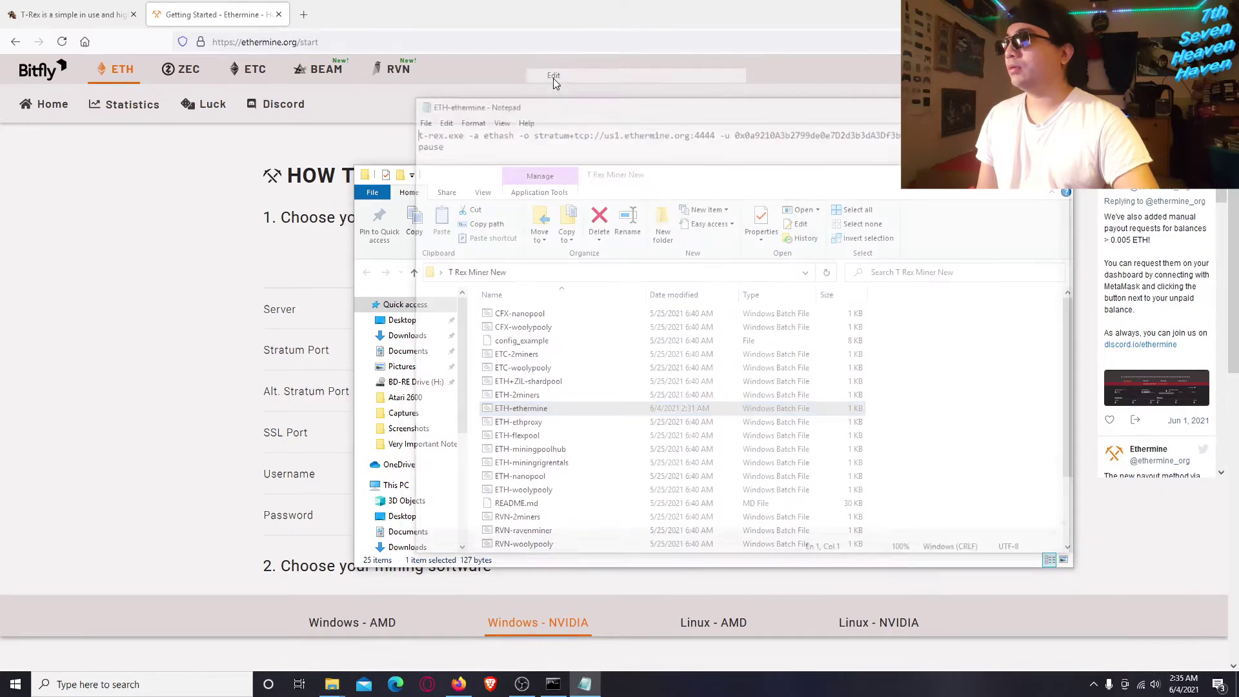
- Copy the wallet address that follows -u in the batch file and close the file without changes
{"action": "left_click_drag", "start_coordinate": [736, 131], "coordinate": [840, 131]}
{"action": "left_click", "coordinate": [738, 143]}
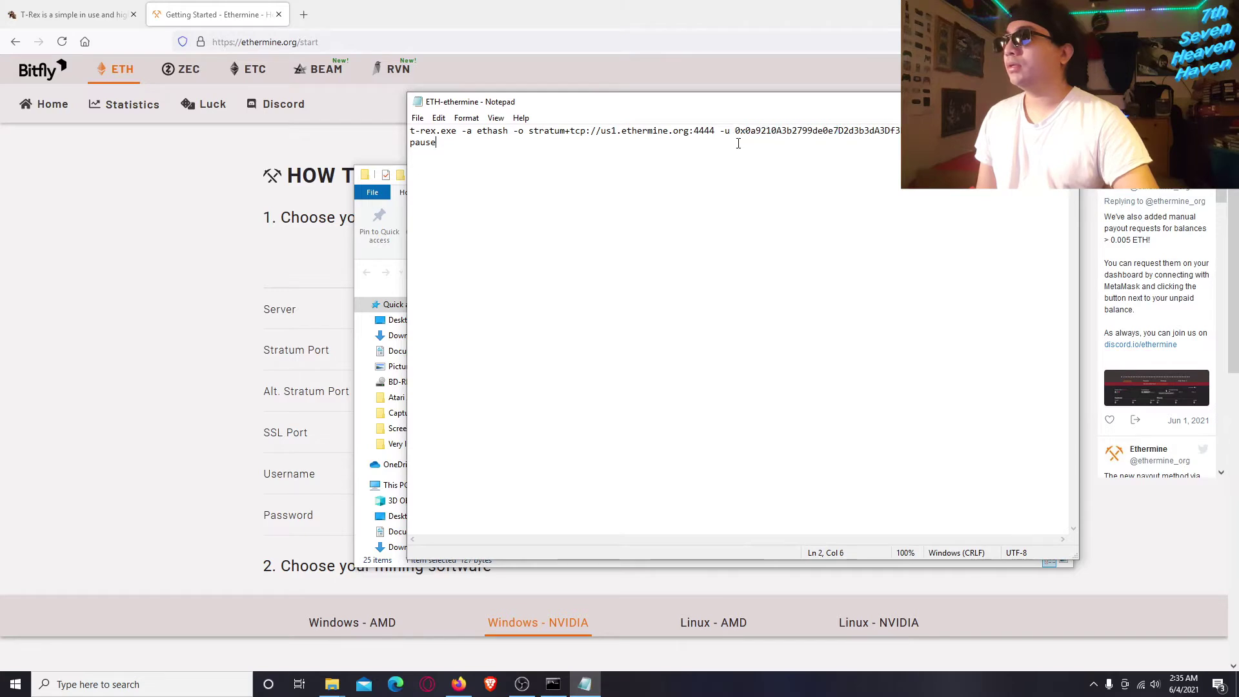
{"action": "left_click_drag", "start_coordinate": [739, 131], "coordinate": [925, 131]}
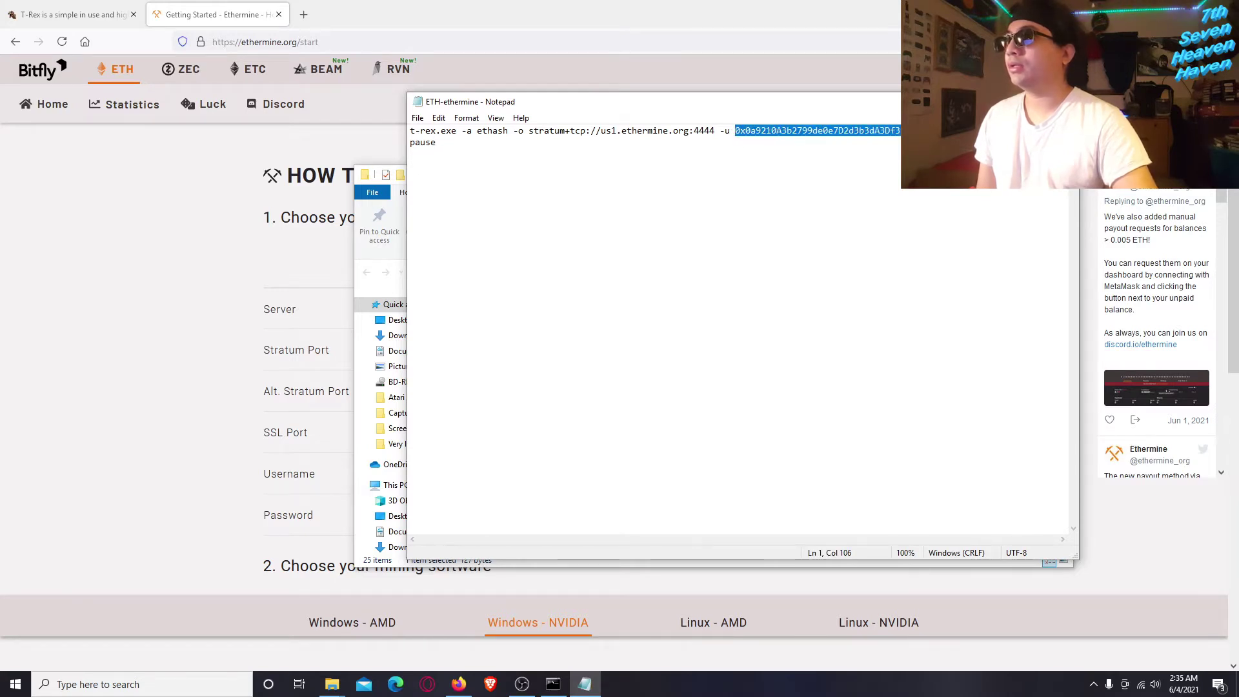
{"action": "right_click", "coordinate": [857, 131]}
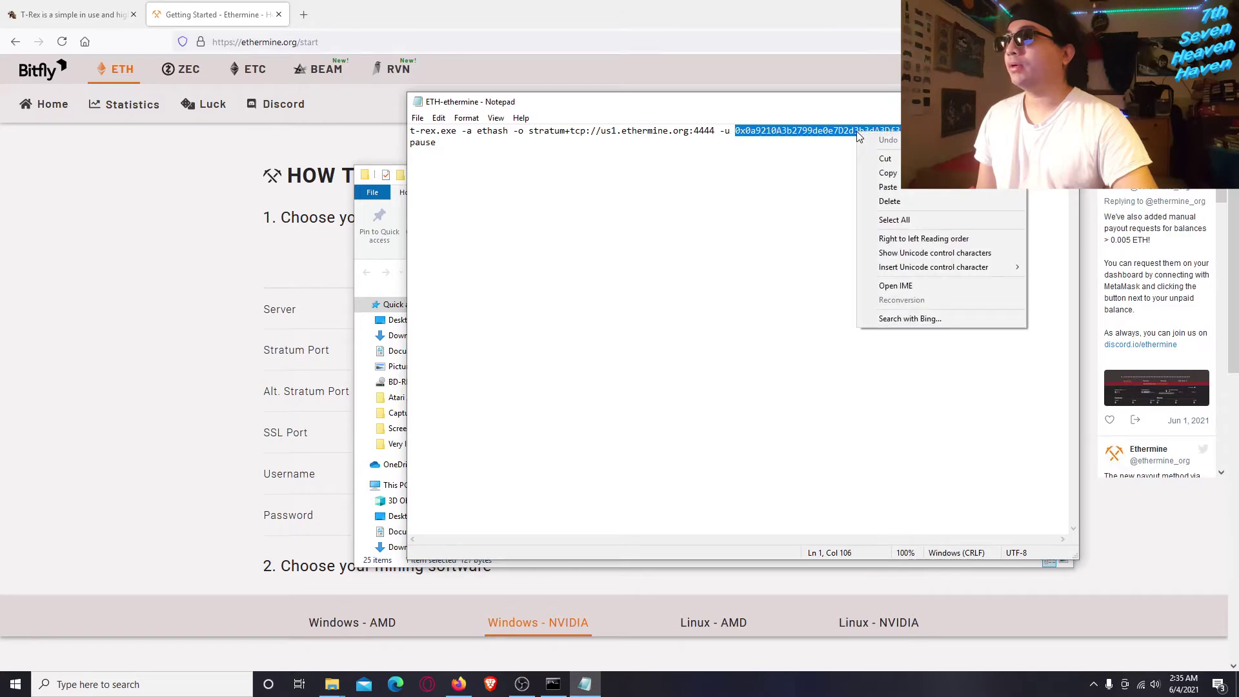
{"action": "left_click", "coordinate": [883, 175]}
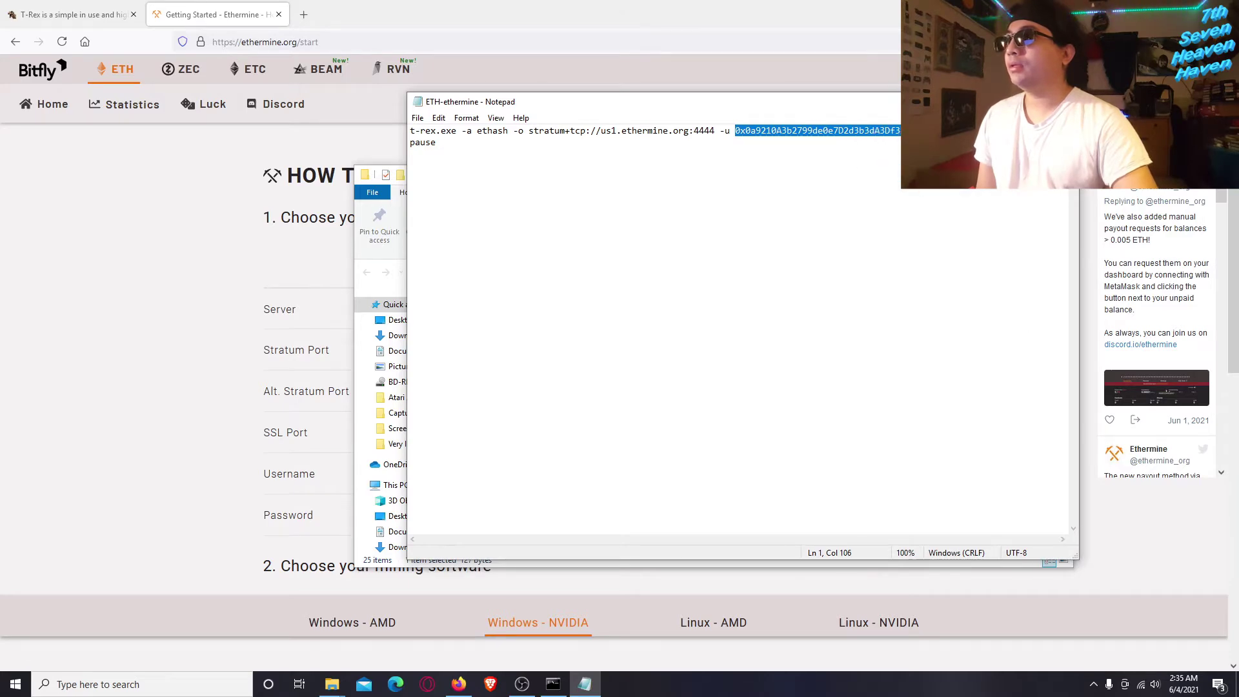
{"action": "left_click", "coordinate": [1064, 101]}
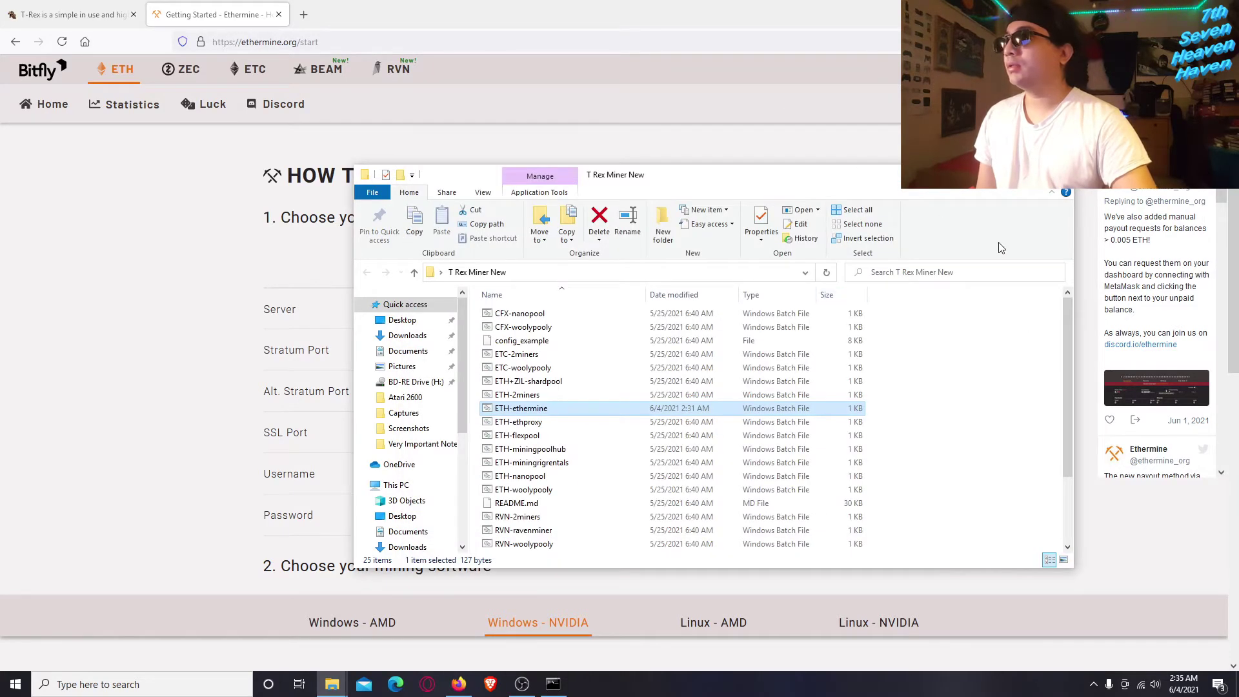
- Minimize the folder and look up the copied wallet address in Ethermine's miner address search
{"action": "left_click", "coordinate": [999, 176]}
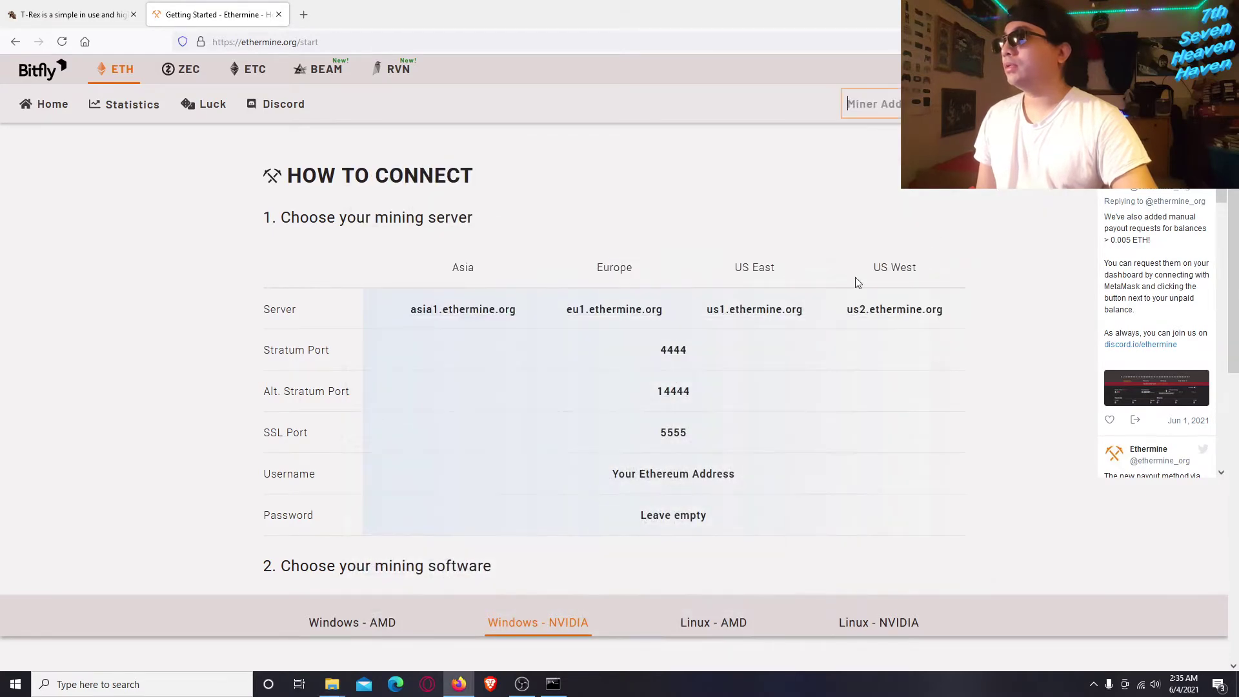
{"action": "right_click", "coordinate": [851, 105]}
{"action": "left_click", "coordinate": [832, 102]}
{"action": "right_click", "coordinate": [832, 103]}
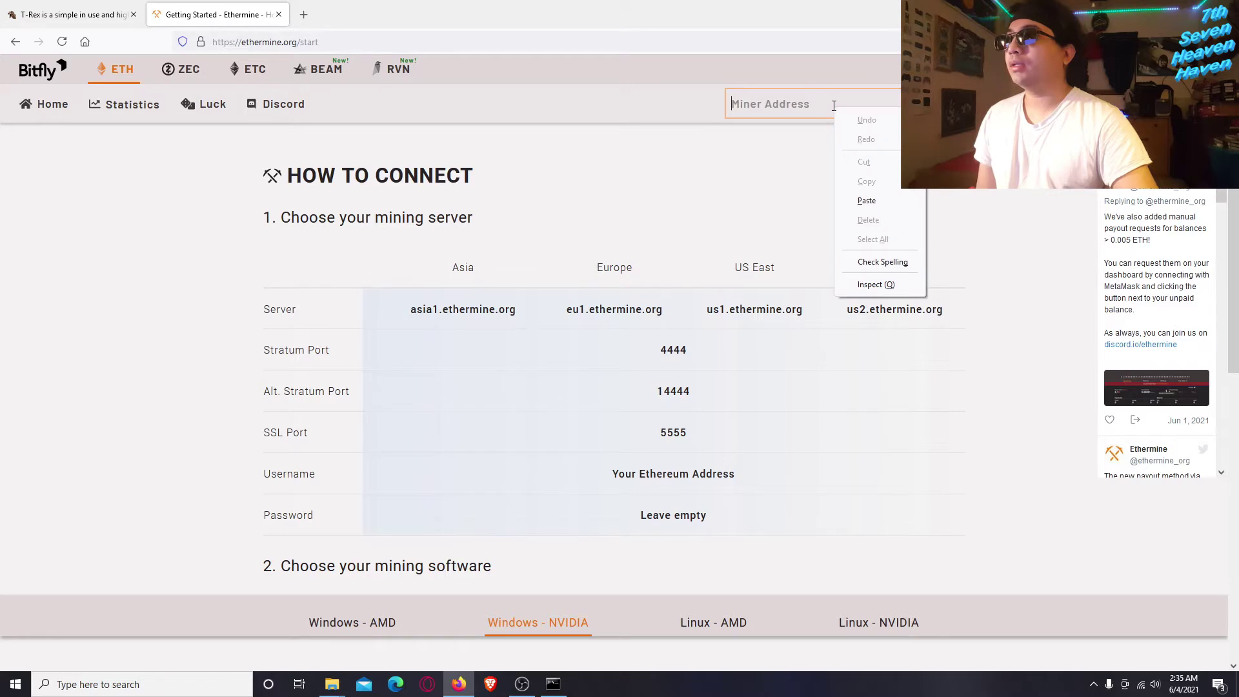
{"action": "left_click", "coordinate": [866, 201]}
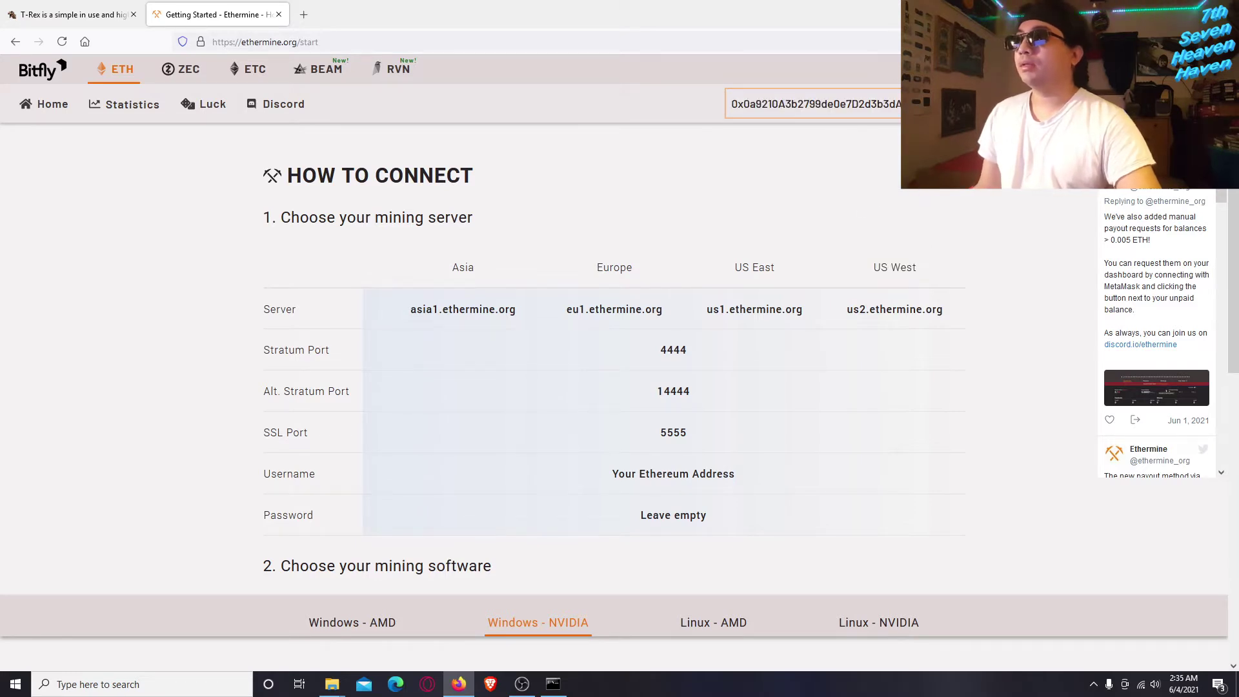
{"action": "key", "text": "Return"}
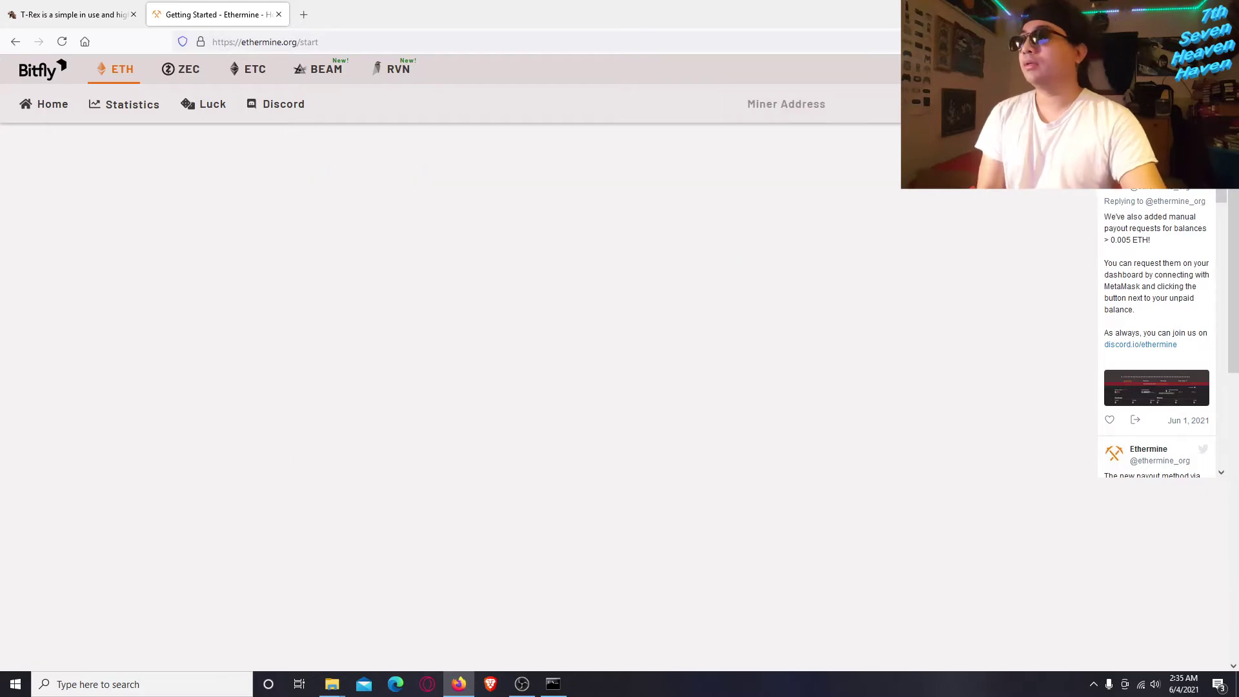
- Look over the miner dashboard's statistics and accept the terms of operation and privacy policy notice
{"action": "scroll", "coordinate": [855, 303], "scroll_direction": "down", "scroll_amount": 2}
{"action": "scroll", "coordinate": [855, 303], "scroll_direction": "up", "scroll_amount": 2}
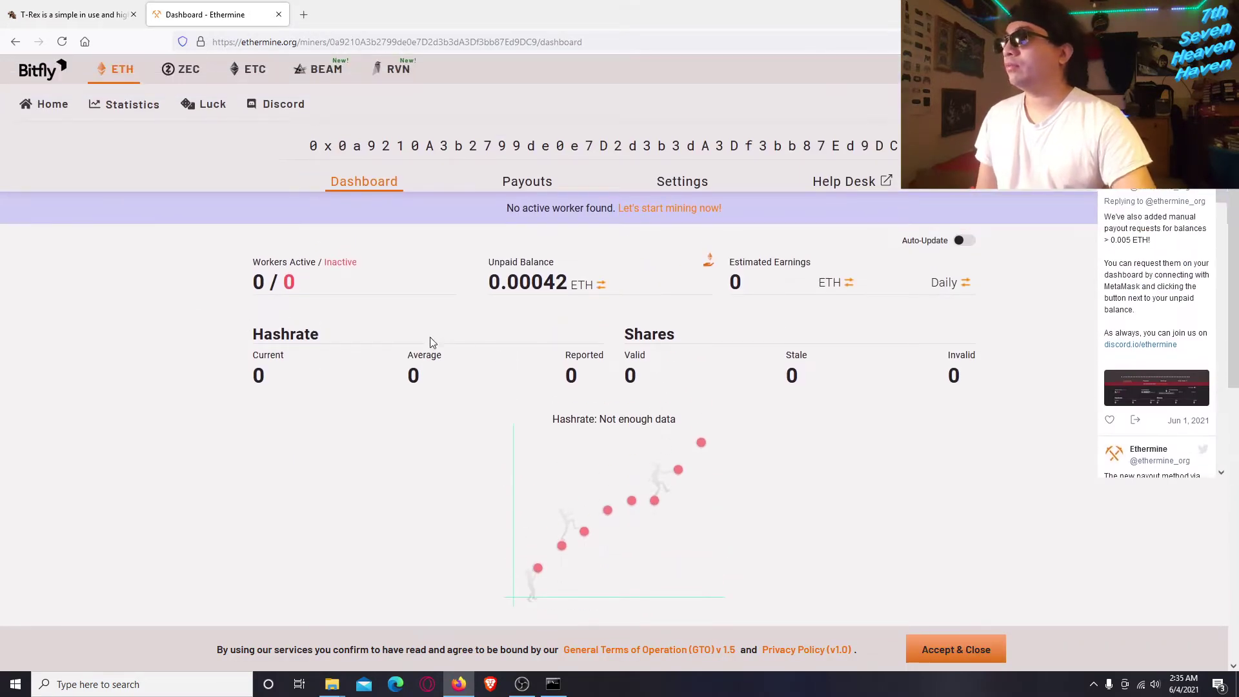
{"action": "scroll", "coordinate": [389, 293], "scroll_direction": "down", "scroll_amount": 4}
{"action": "scroll", "coordinate": [377, 292], "scroll_direction": "up", "scroll_amount": 4}
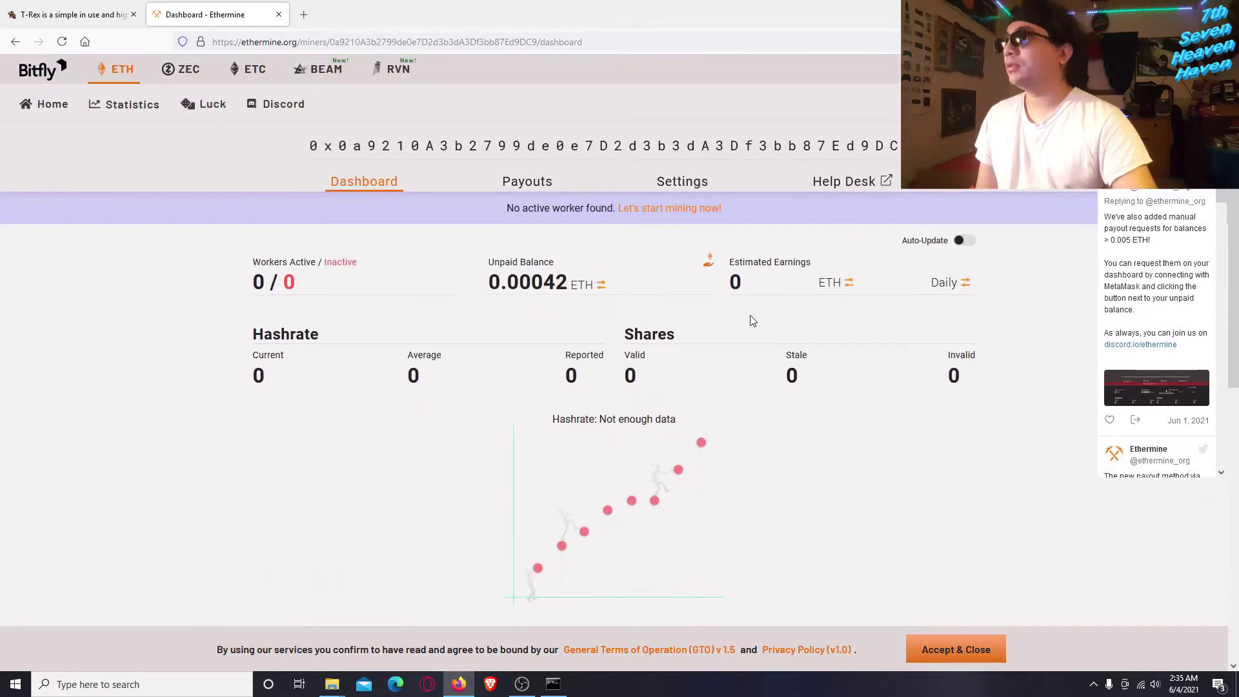
{"action": "left_click", "coordinate": [955, 649]}
- Check the dashboard's Active Workers table, reload the page, and read the payout note for the unpaid balance
{"action": "scroll", "coordinate": [753, 534], "scroll_direction": "down", "scroll_amount": 5}
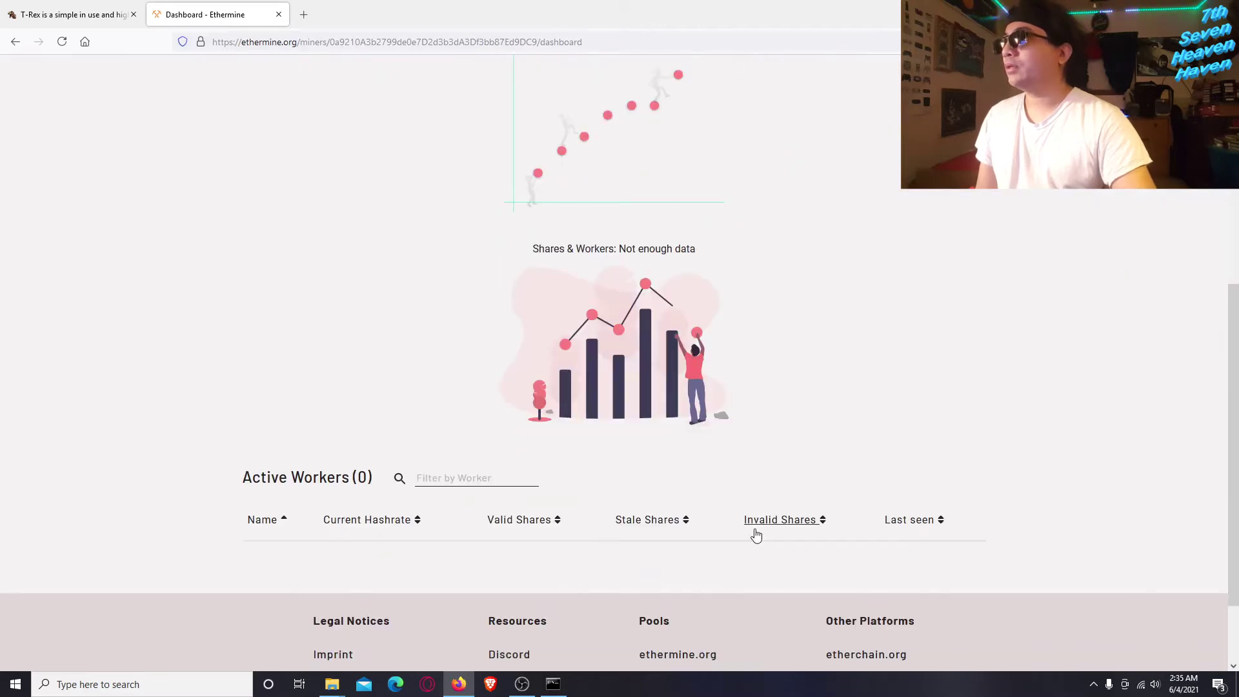
{"action": "scroll", "coordinate": [381, 477], "scroll_direction": "down", "scroll_amount": 2}
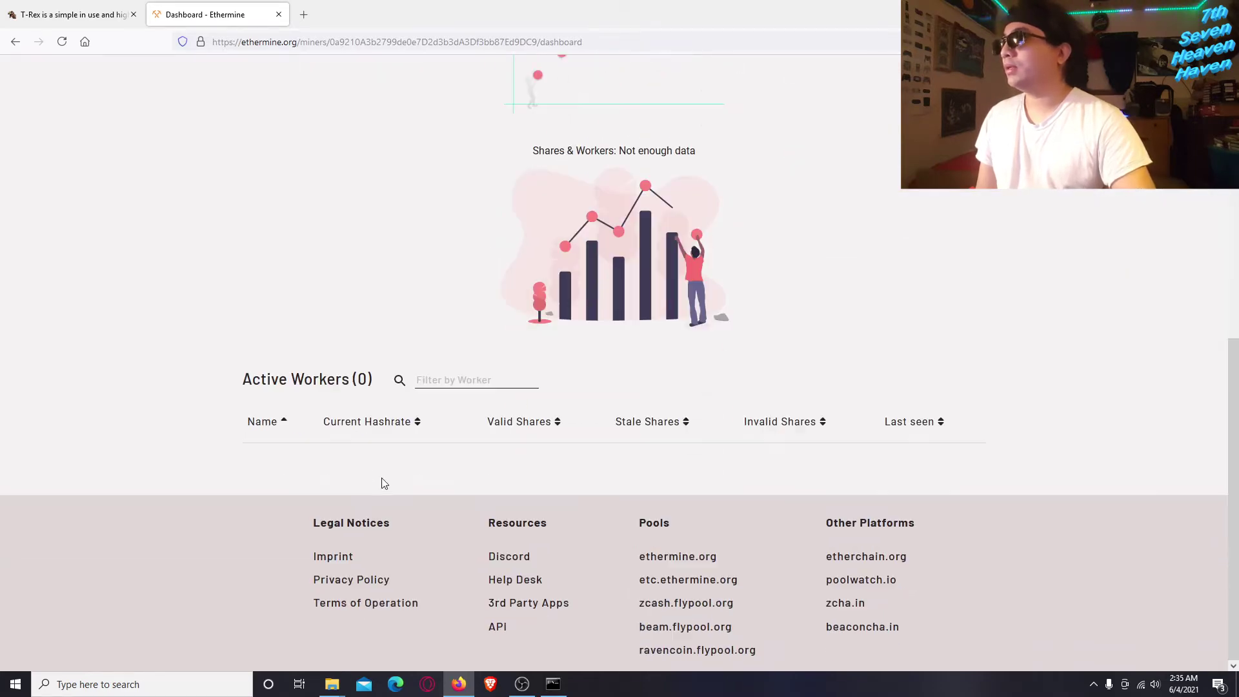
{"action": "scroll", "coordinate": [382, 481], "scroll_direction": "up", "scroll_amount": 7}
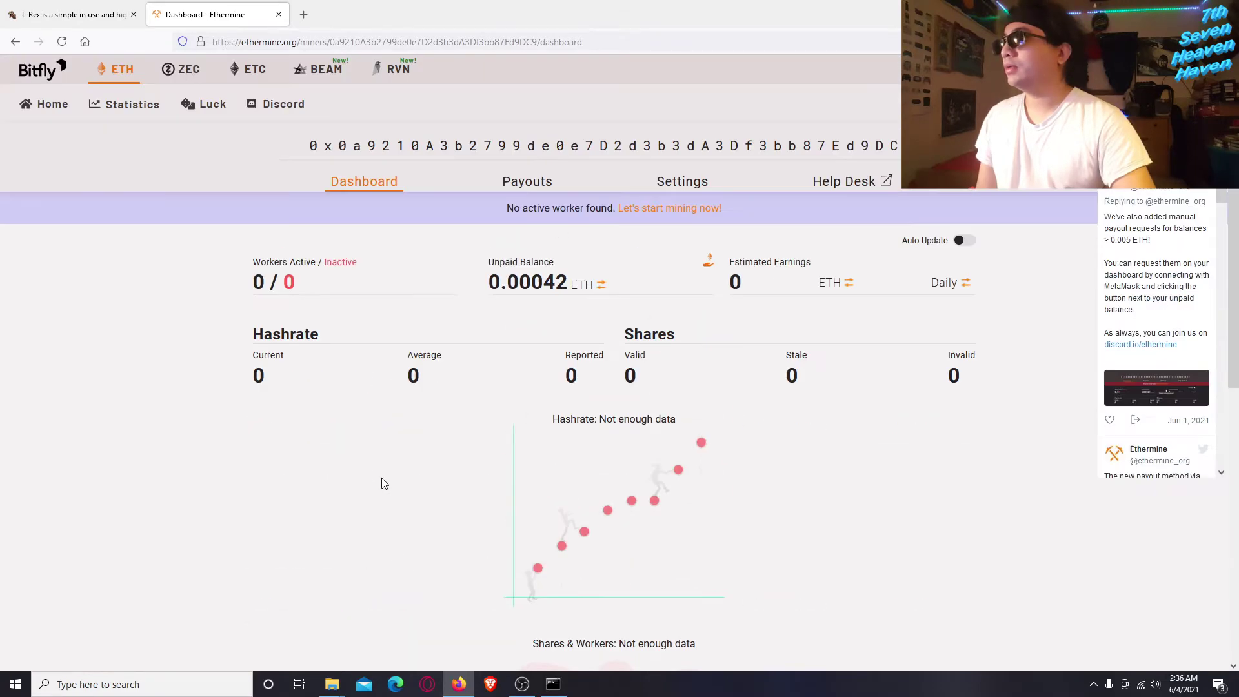
{"action": "left_click", "coordinate": [62, 42]}
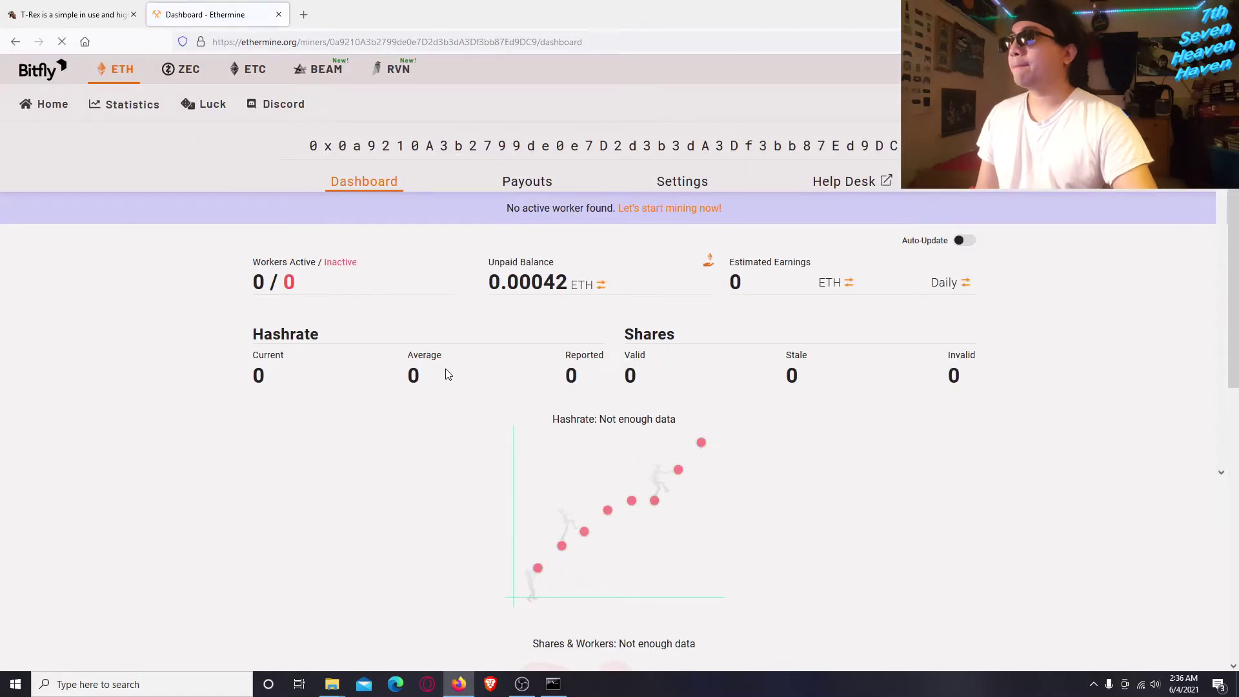
{"action": "mouse_move", "coordinate": [580, 292]}
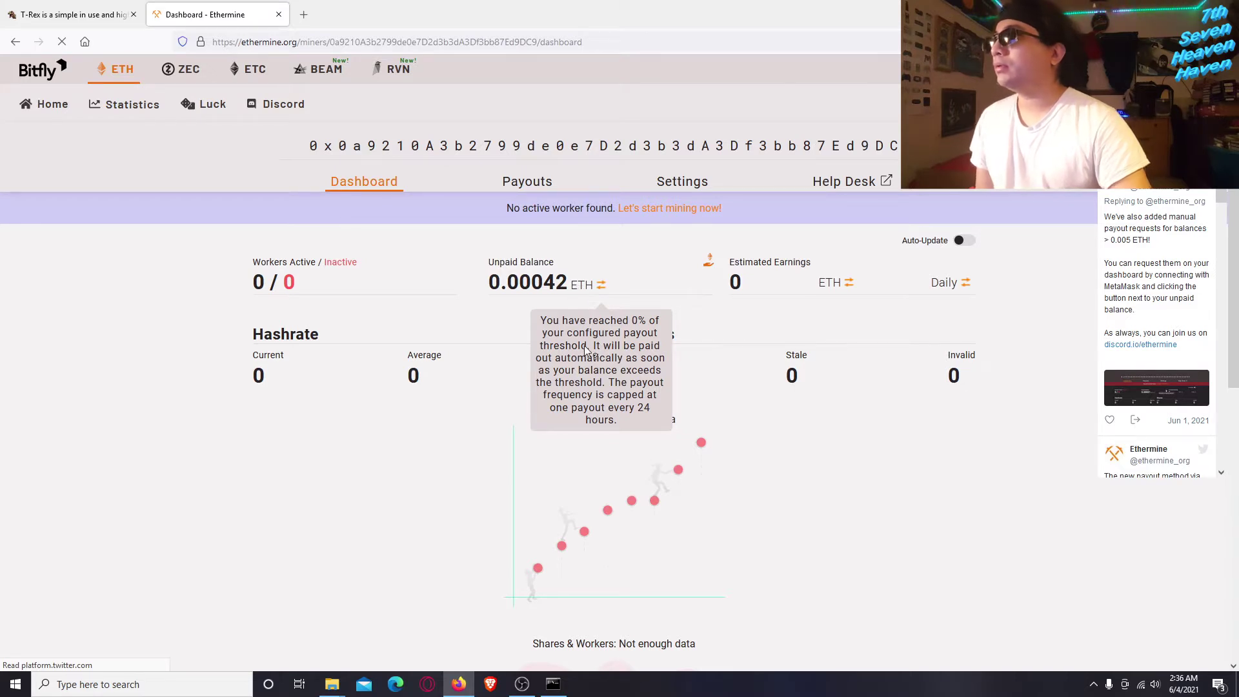
- Open the miner's Payouts page and examine the remaining threshold, next payout and income chart
{"action": "left_click", "coordinate": [516, 182]}
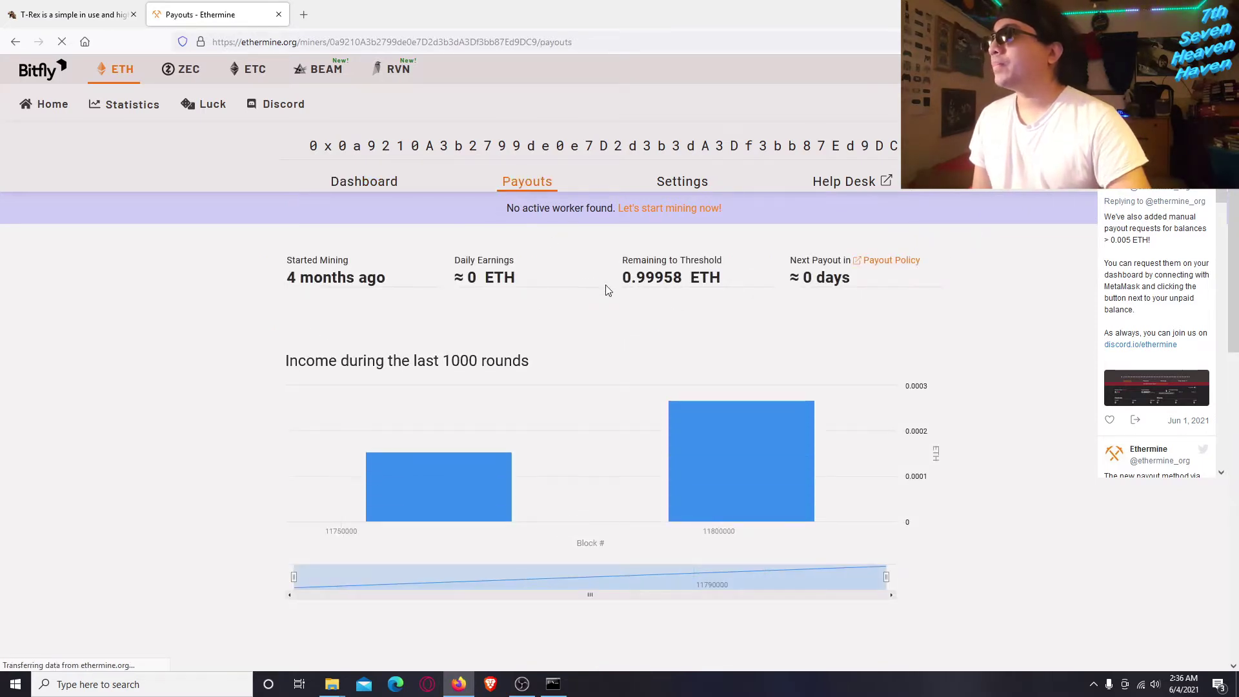
{"action": "mouse_move", "coordinate": [649, 291]}
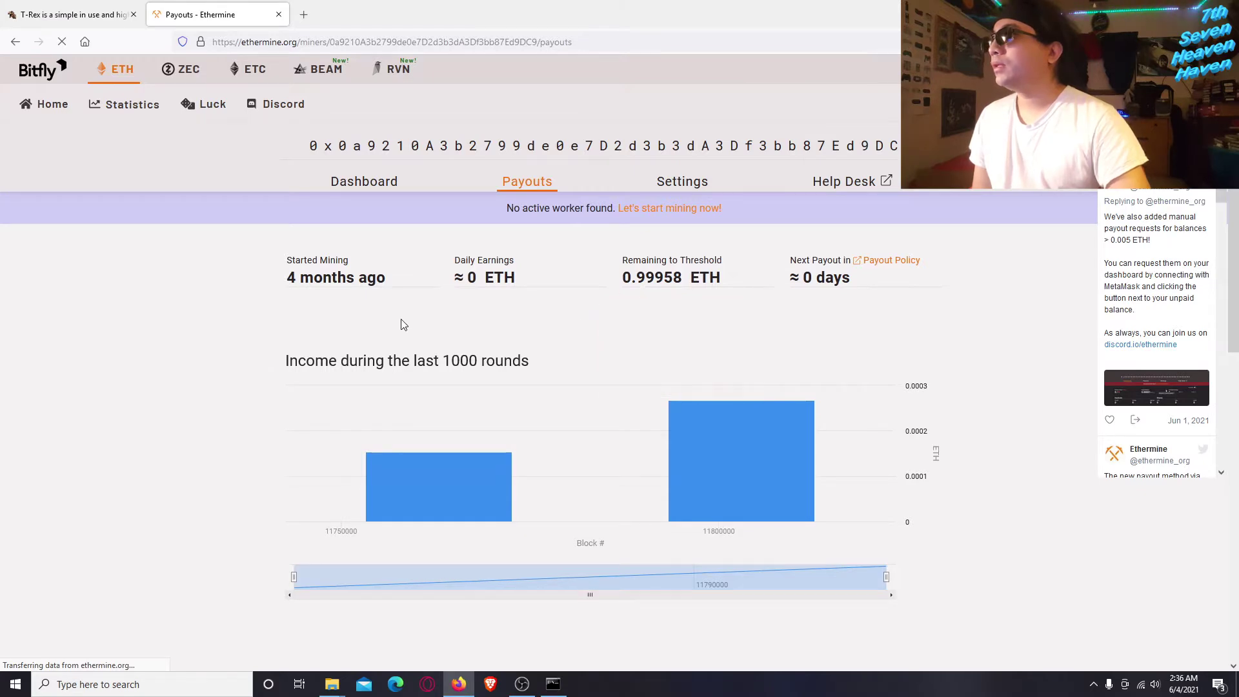
{"action": "scroll", "coordinate": [402, 322], "scroll_direction": "down", "scroll_amount": 4}
{"action": "scroll", "coordinate": [452, 325], "scroll_direction": "up", "scroll_amount": 4}
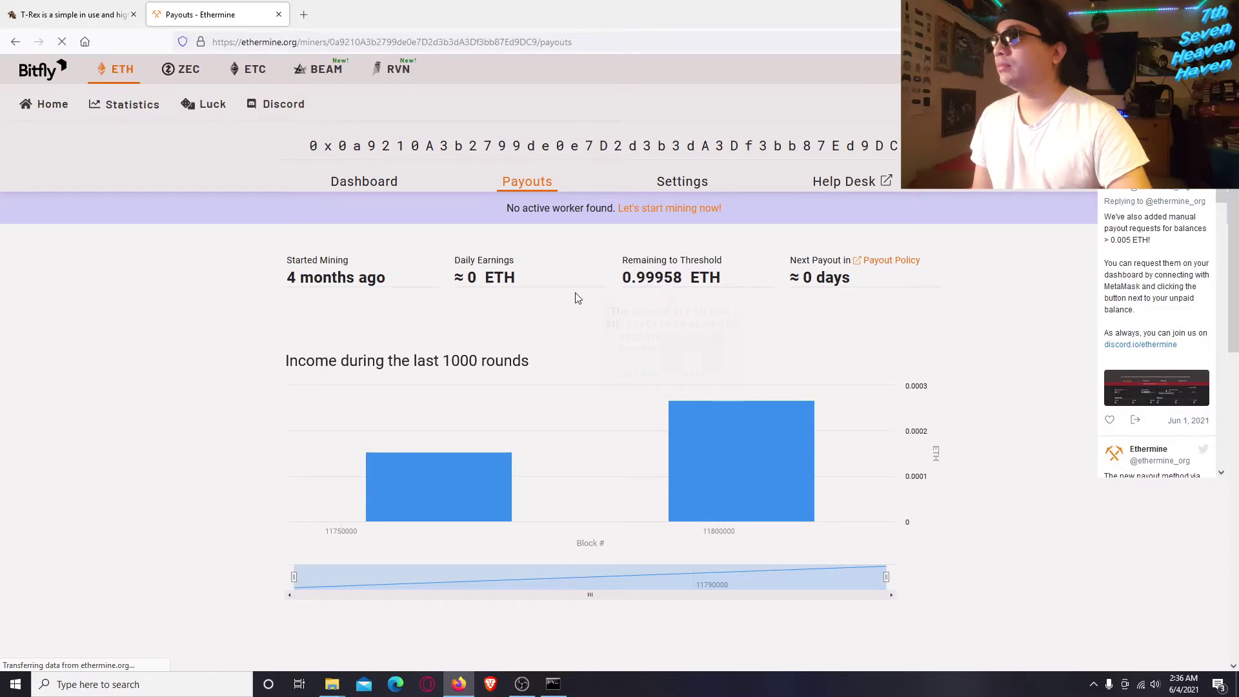
{"action": "mouse_move", "coordinate": [838, 280]}
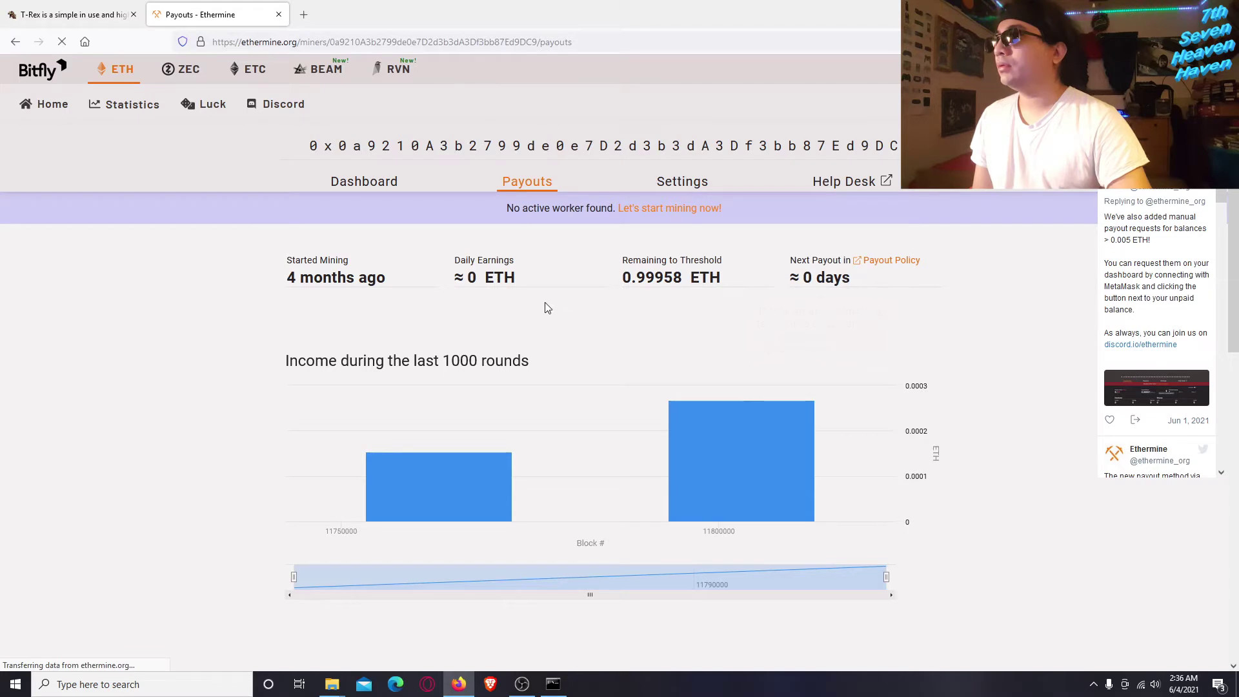
- View the miner's Settings page with its notification options and return to the Dashboard
{"action": "left_click", "coordinate": [387, 182]}
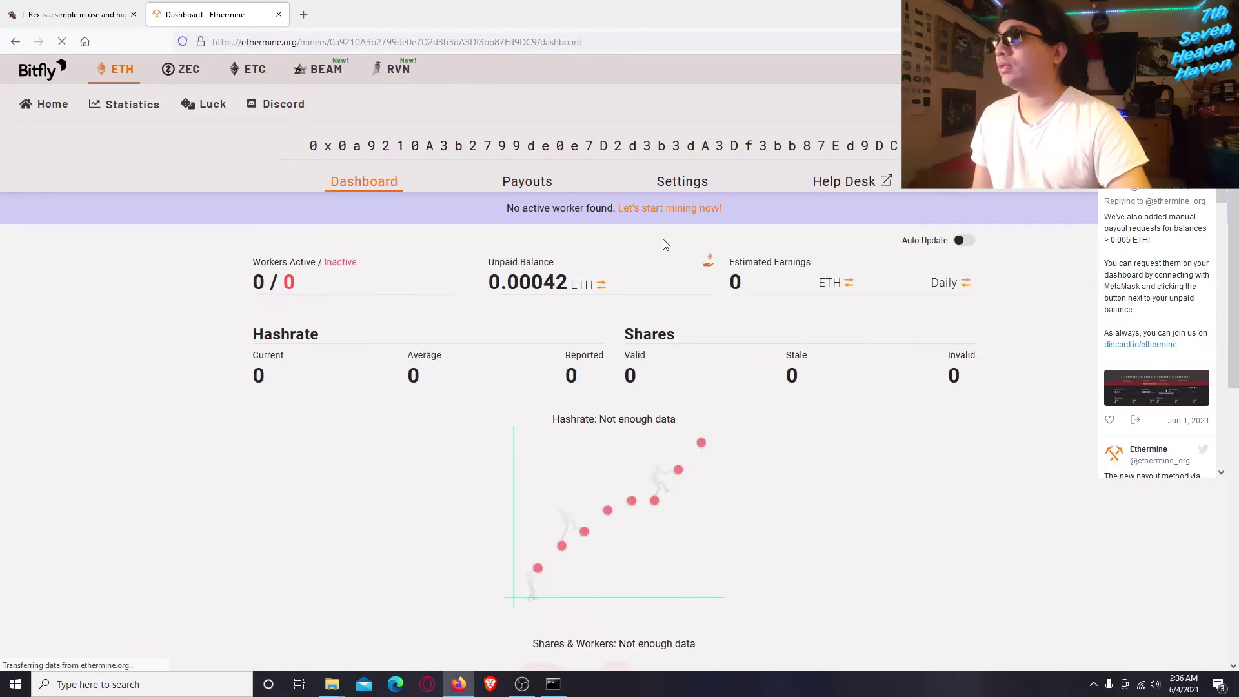
{"action": "left_click", "coordinate": [689, 187]}
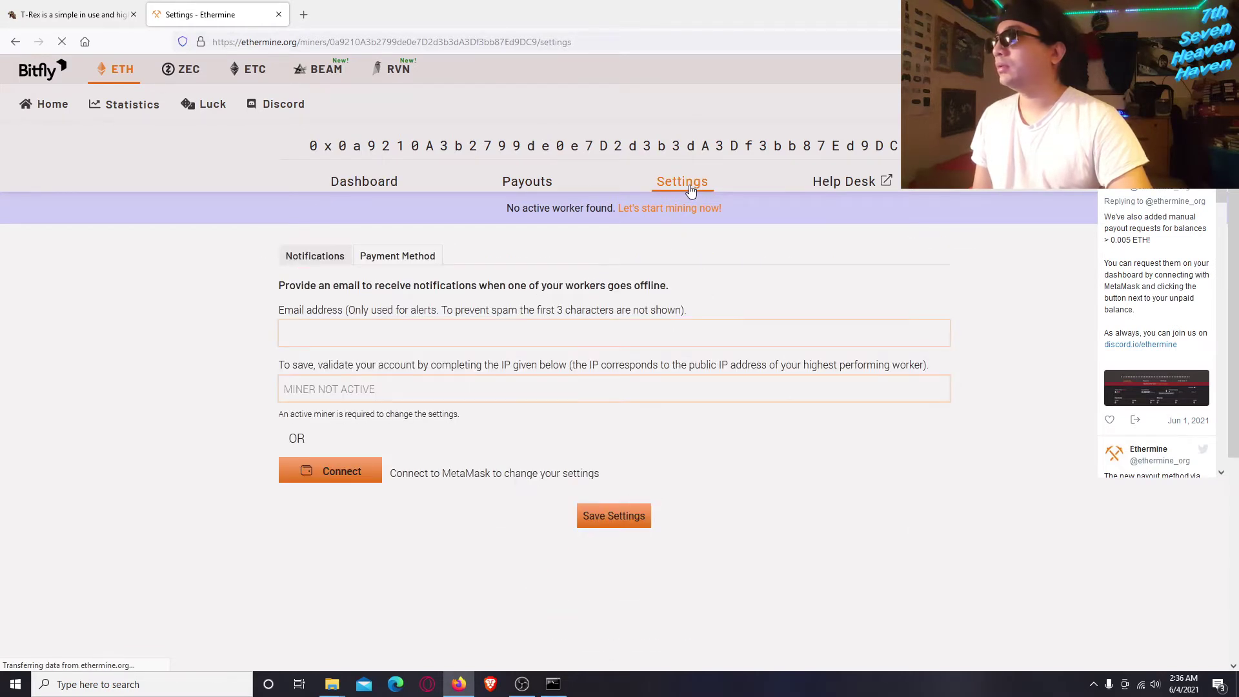
{"action": "left_click", "coordinate": [365, 188]}
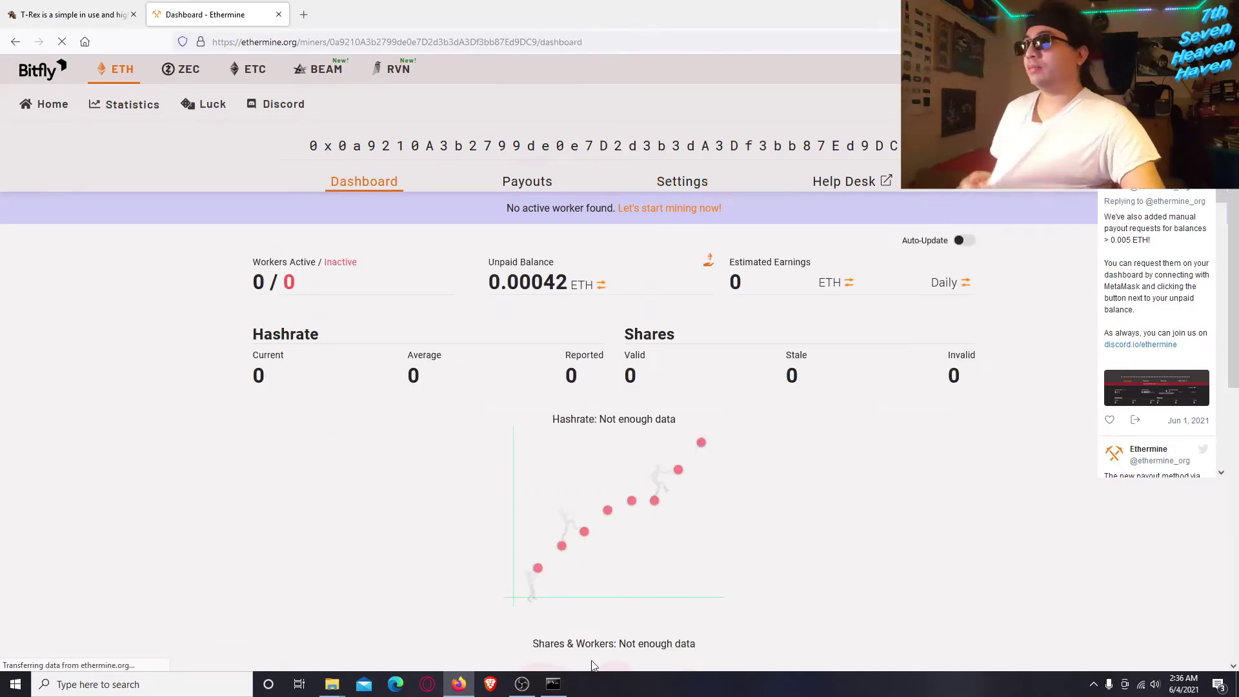
- Bring up the miner console, review its startup log and latest mining reports, and return to the Ethermine dashboard
{"action": "left_click", "coordinate": [553, 684]}
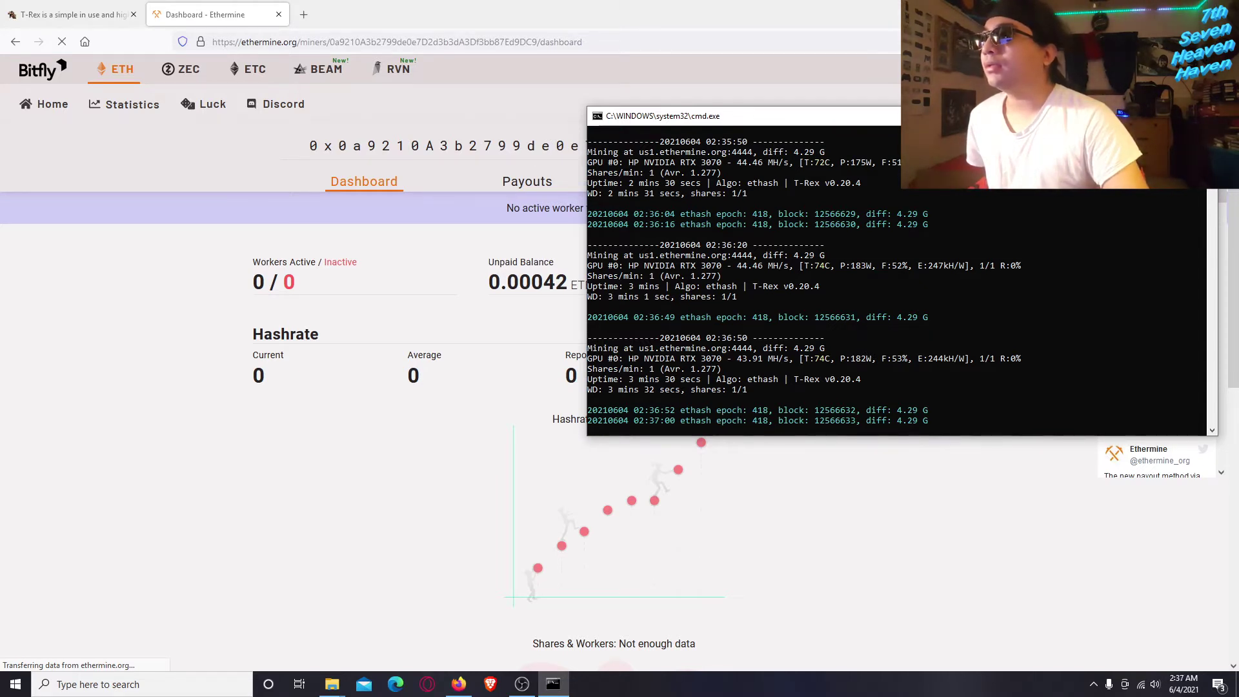
{"action": "left_click_drag", "start_coordinate": [1211, 143], "coordinate": [1211, 143]}
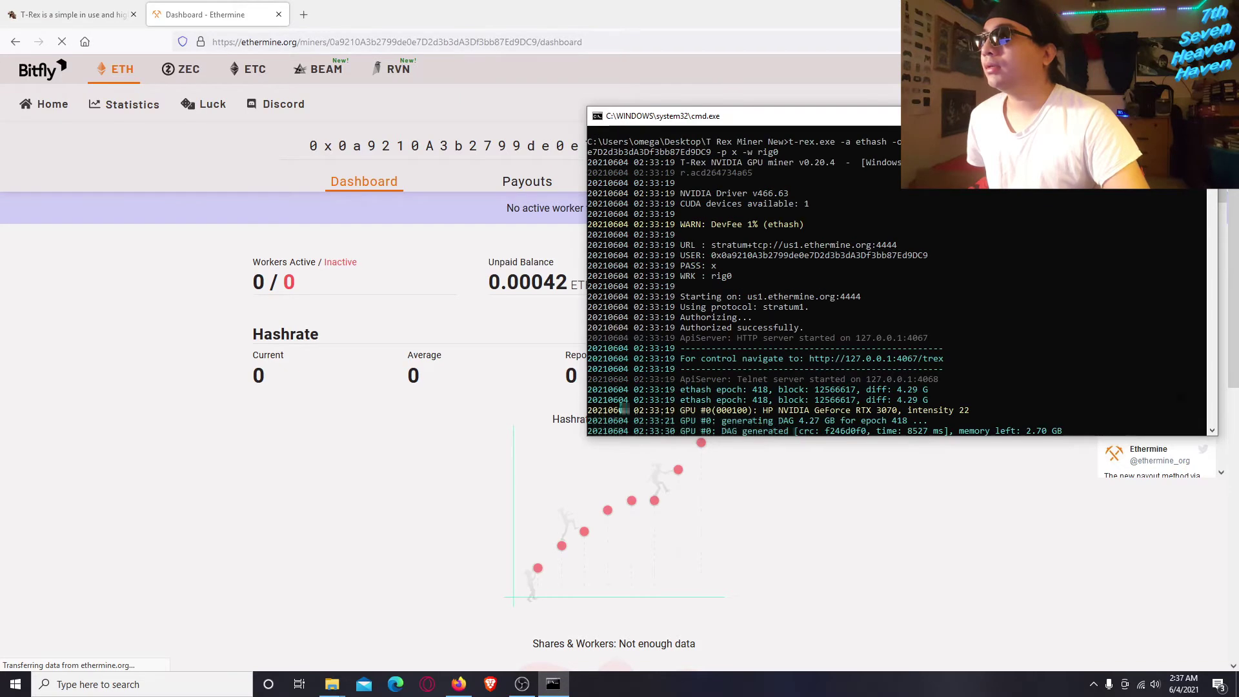
{"action": "left_click_drag", "start_coordinate": [1209, 432], "coordinate": [1212, 434]}
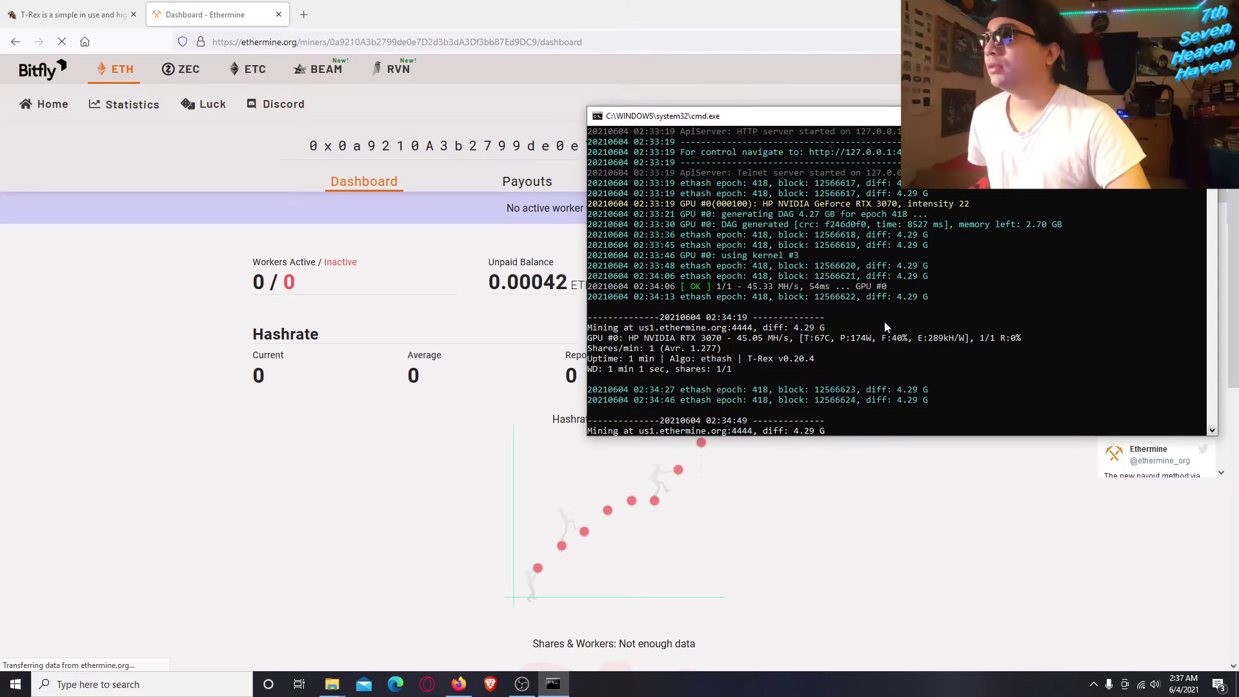
{"action": "scroll", "coordinate": [774, 300], "scroll_direction": "down", "scroll_amount": 10}
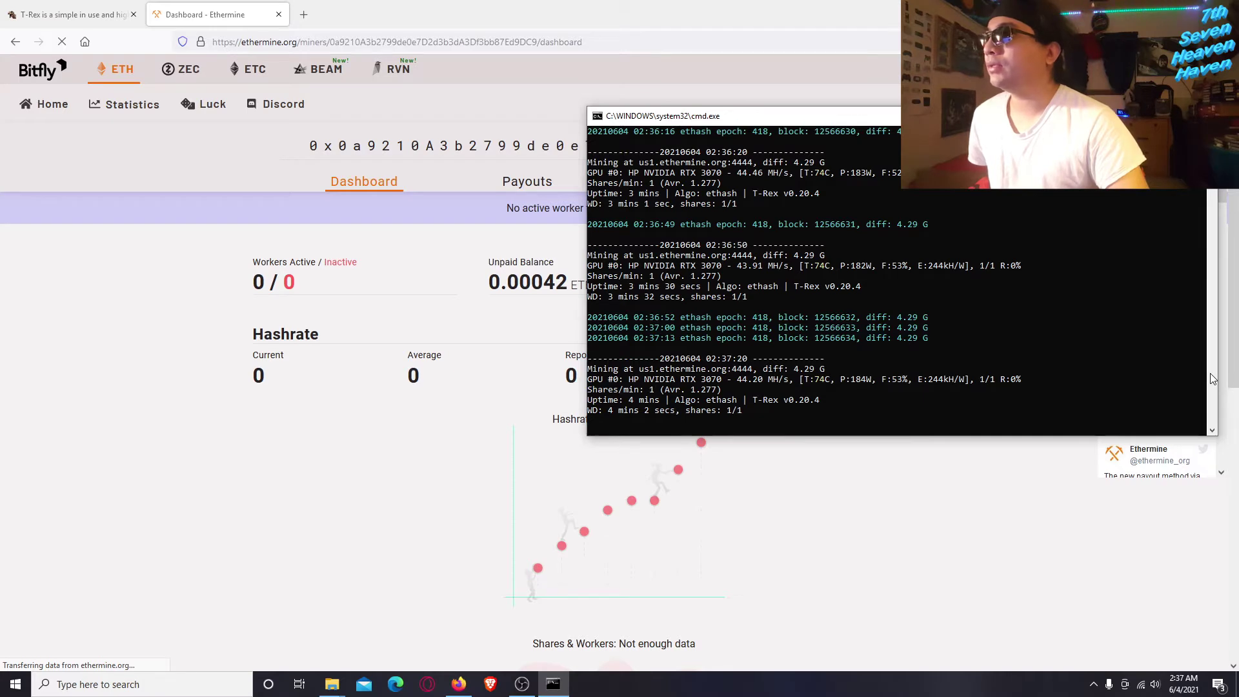
{"action": "left_click_drag", "start_coordinate": [1211, 144], "coordinate": [1212, 142]}
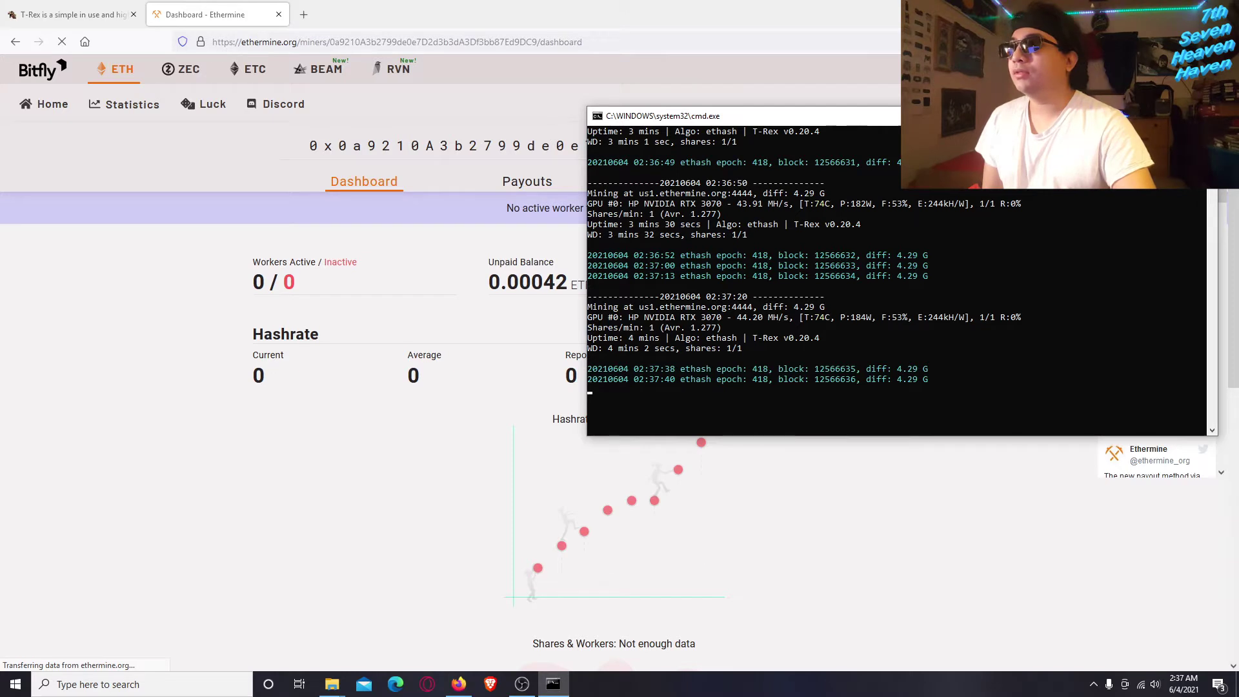
{"action": "scroll", "coordinate": [897, 277], "scroll_direction": "up", "scroll_amount": 7}
{"action": "scroll", "coordinate": [1053, 292], "scroll_direction": "down", "scroll_amount": 9}
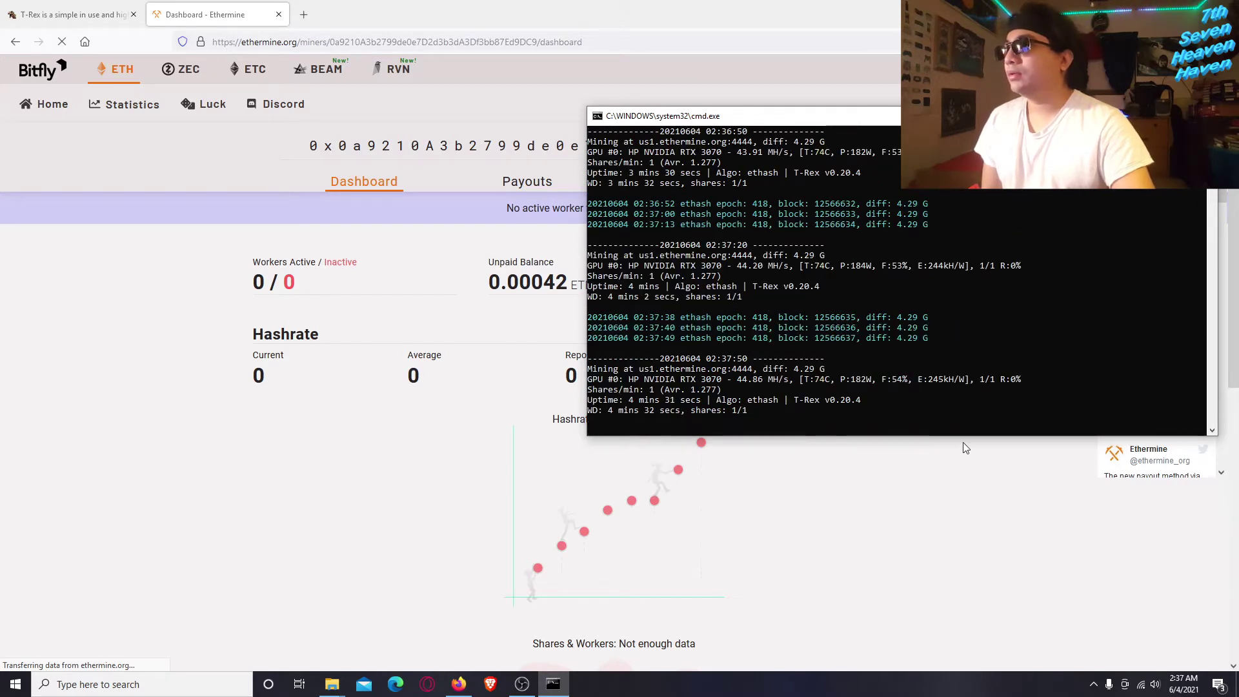
{"action": "left_click", "coordinate": [983, 478]}
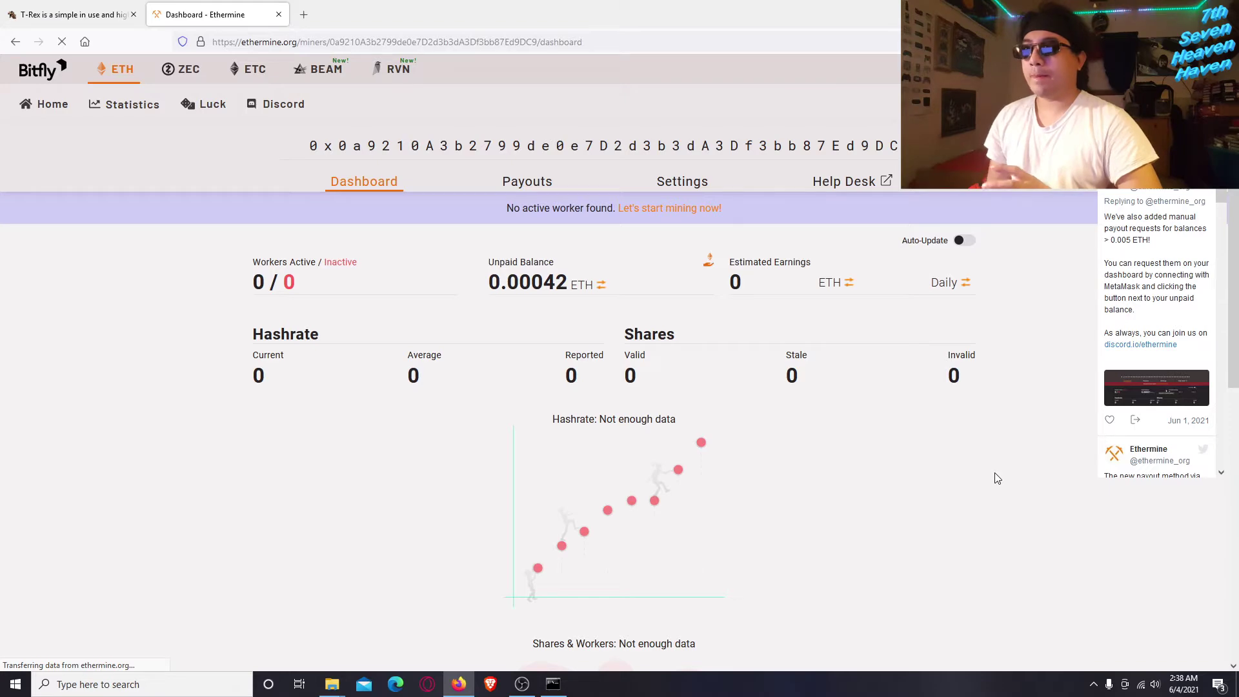
- Look over the Ethermine dashboard and bring up the miner console to read its latest mining reports
{"action": "scroll", "coordinate": [929, 516], "scroll_direction": "down", "scroll_amount": 5}
{"action": "scroll", "coordinate": [919, 536], "scroll_direction": "up", "scroll_amount": 5}
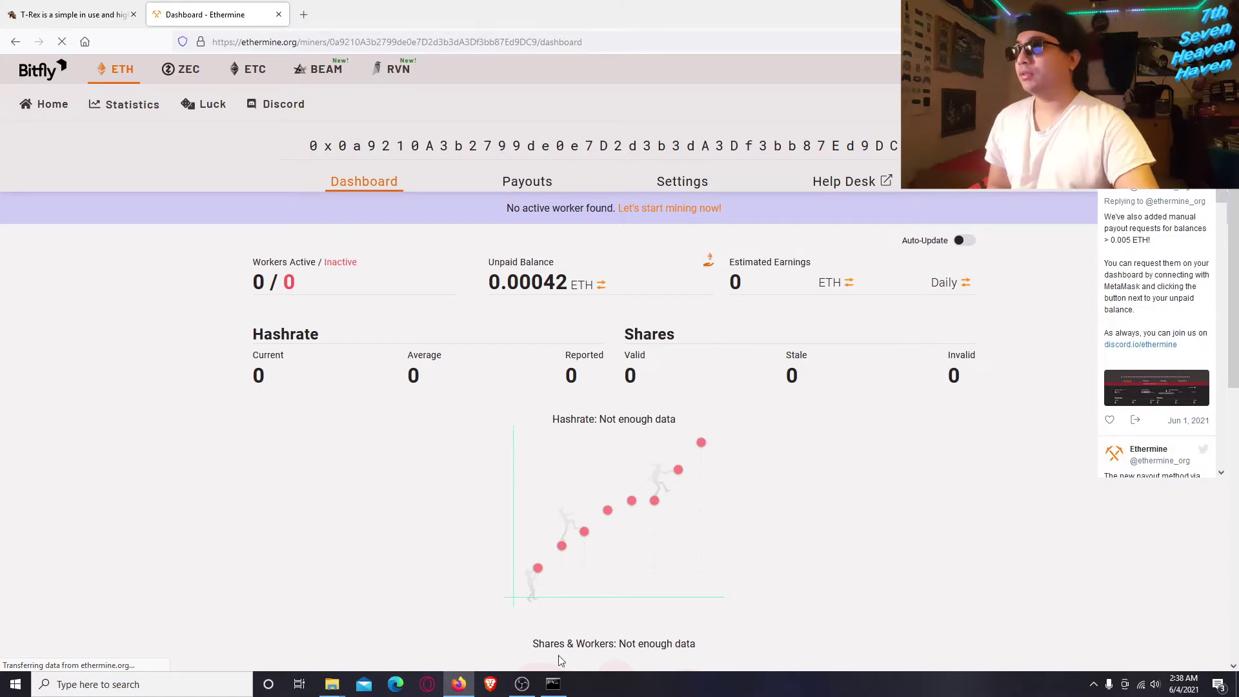
{"action": "left_click", "coordinate": [554, 684]}
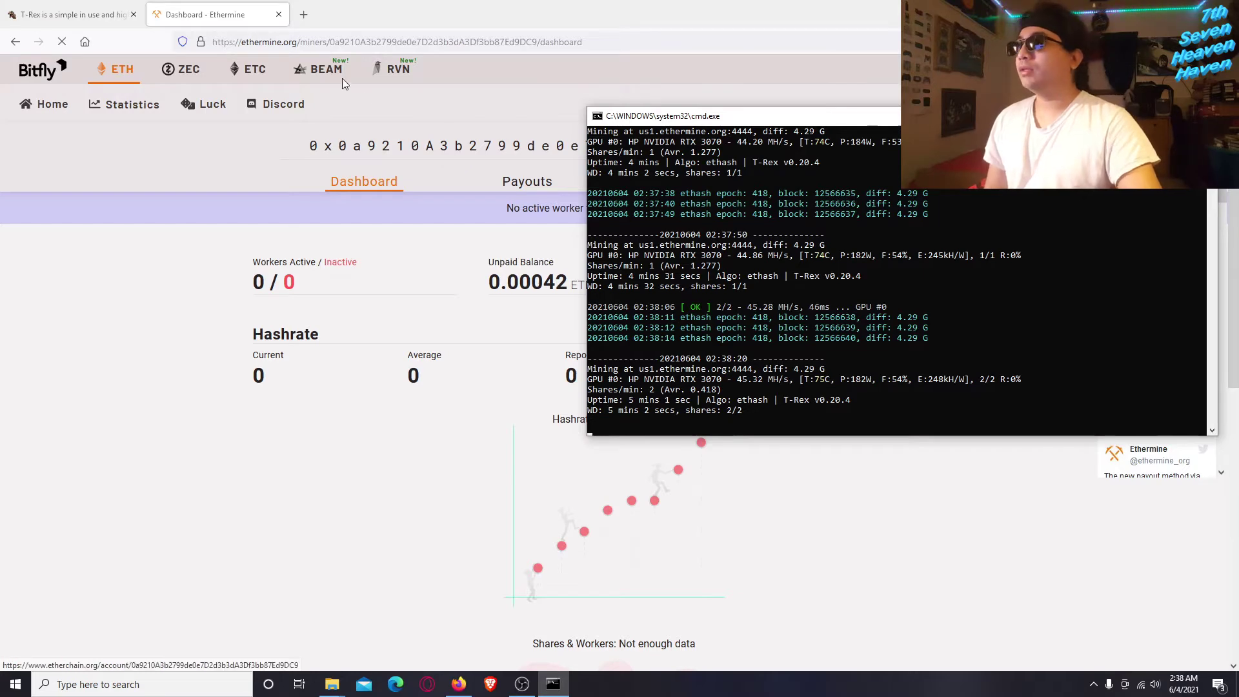
- Search the web for "hive os" in a new browser tab, view the results and close that tab
{"action": "left_click", "coordinate": [304, 14]}
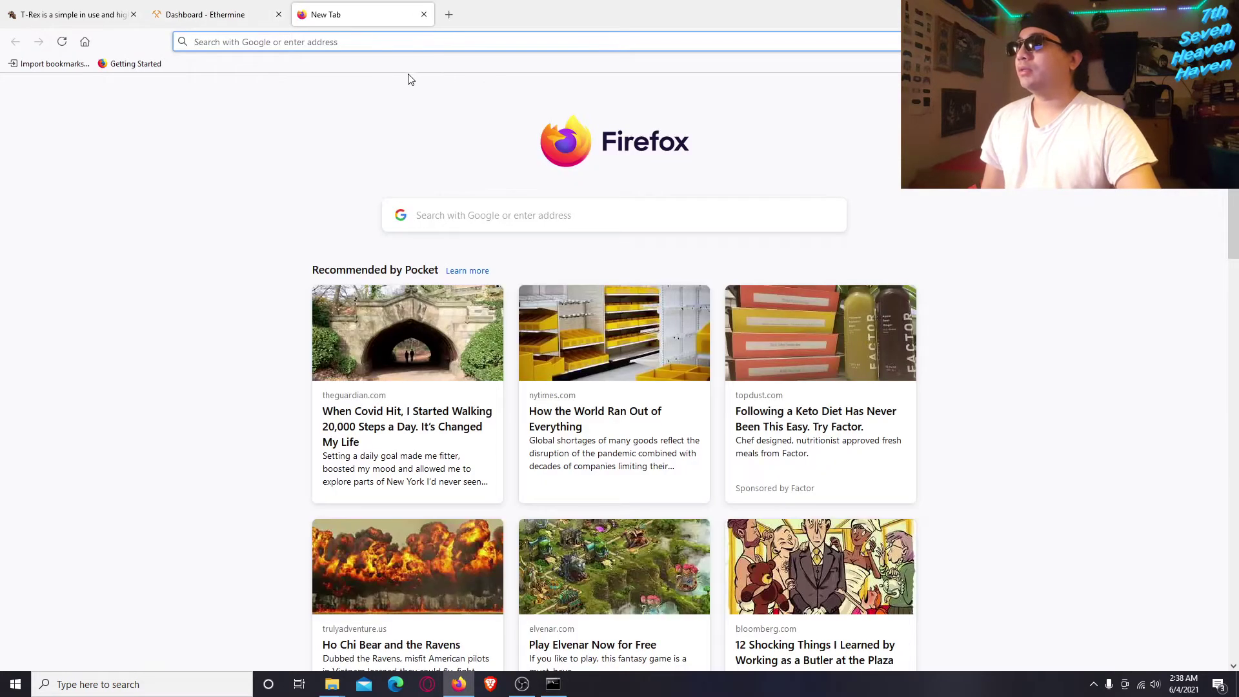
{"action": "left_click", "coordinate": [423, 14]}
{"action": "left_click", "coordinate": [305, 15]}
{"action": "left_click", "coordinate": [557, 213]}
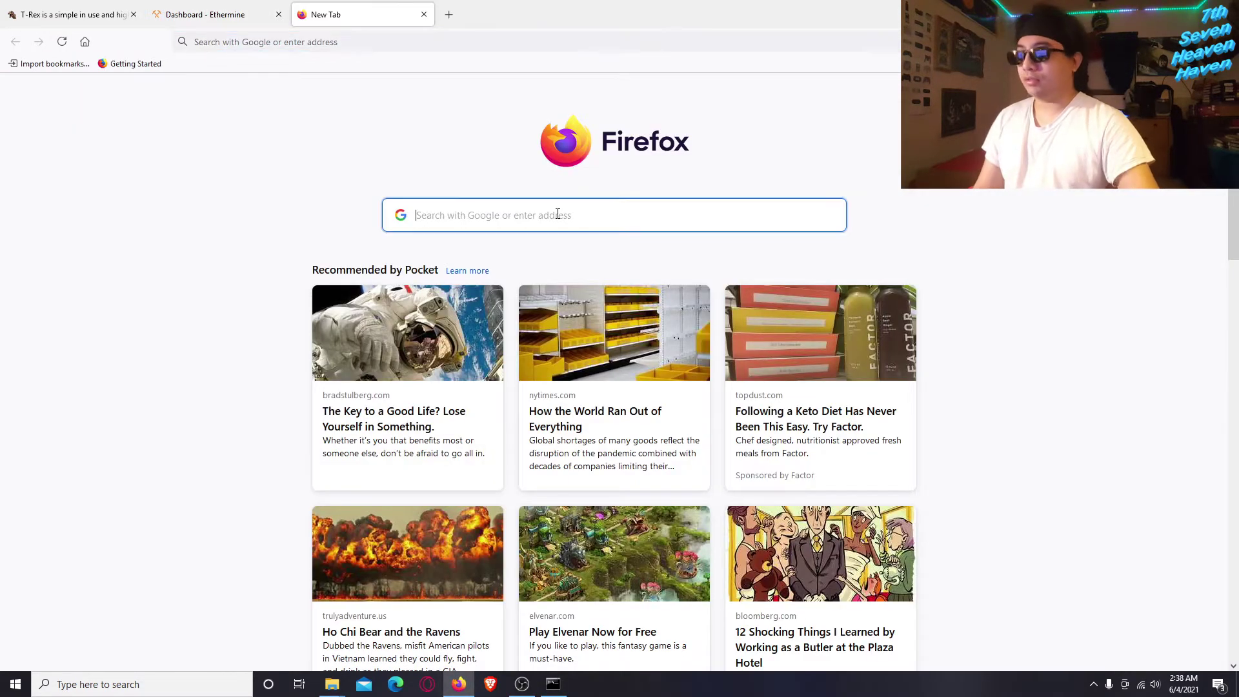
{"action": "type", "text": "hive os"}
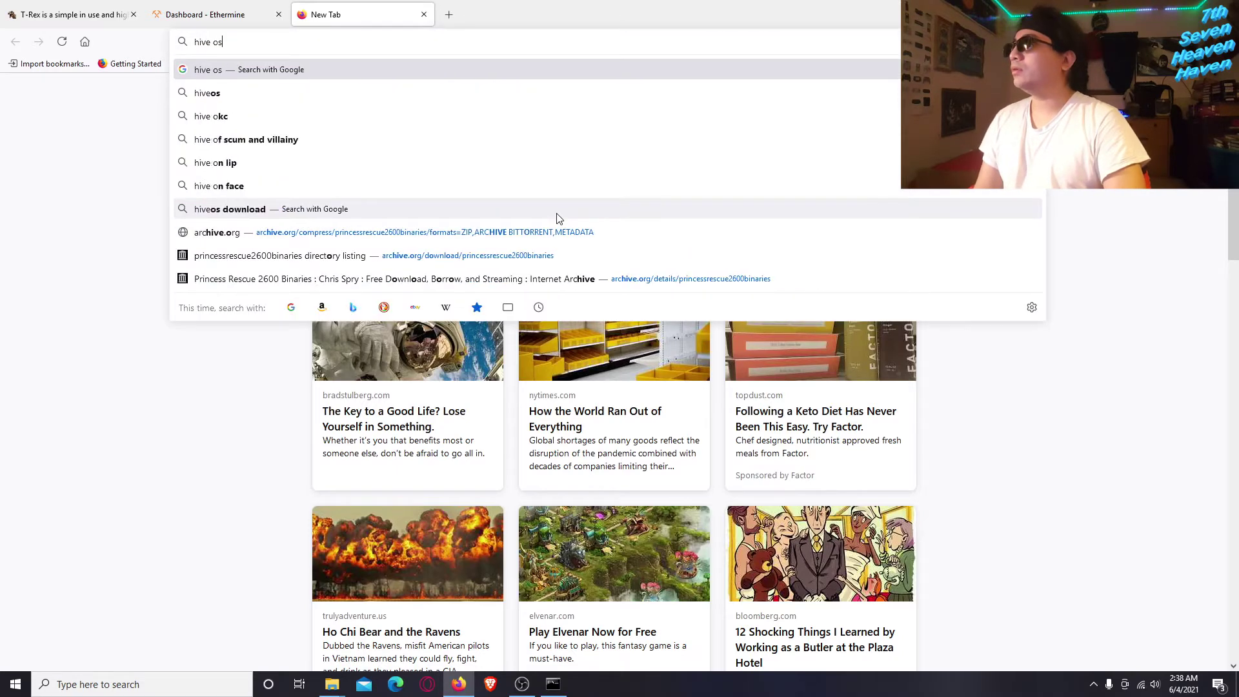
{"action": "key", "text": "Return"}
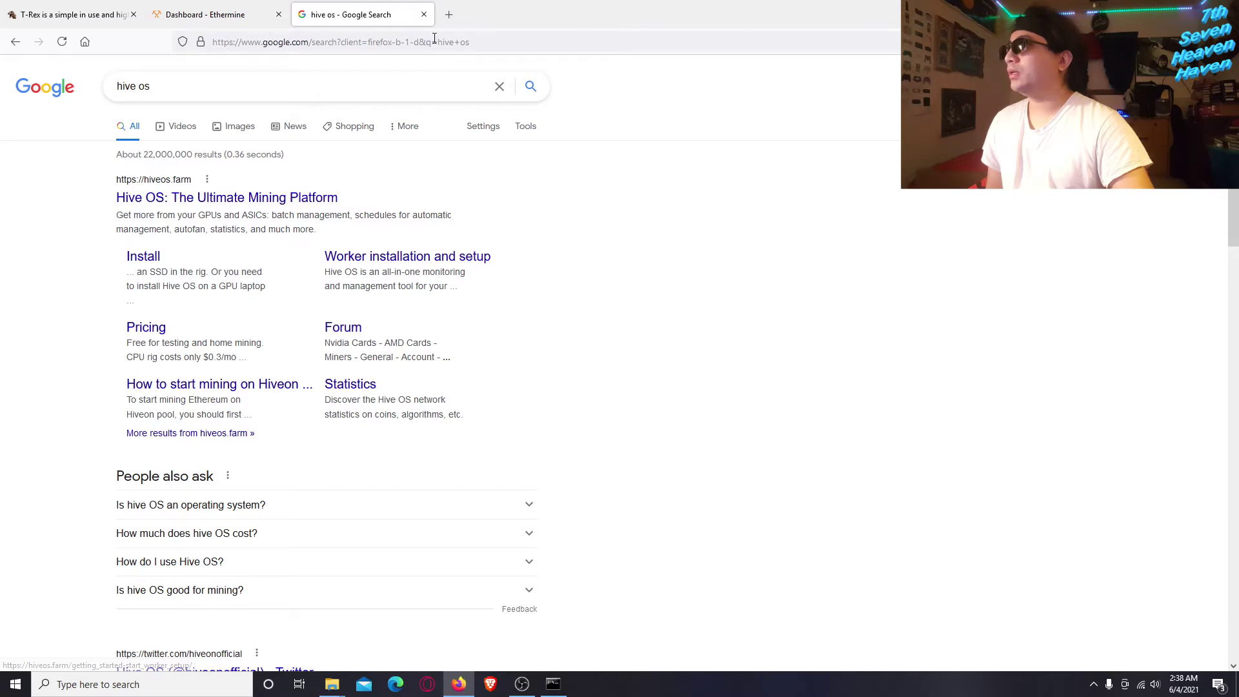
{"action": "left_click", "coordinate": [424, 15]}
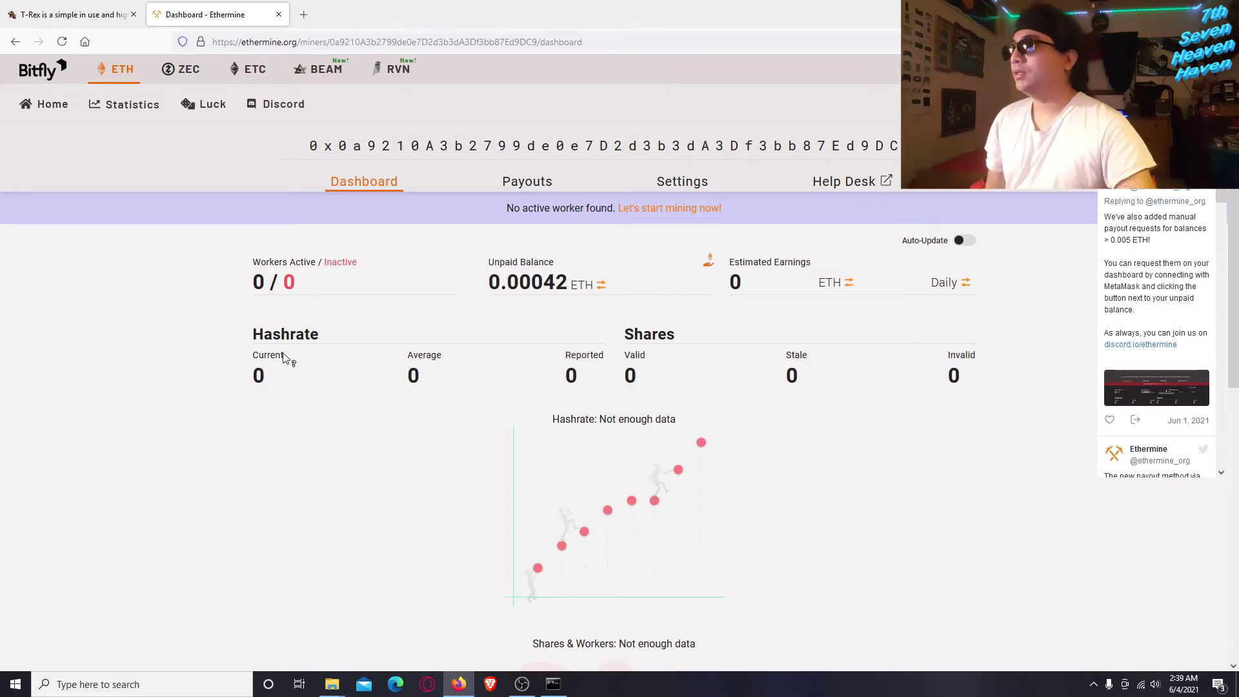
- Reload the Ethermine dashboard, check the miner console's recent shares, and refresh the dashboard figures by switching through Payouts
{"action": "left_click", "coordinate": [62, 42]}
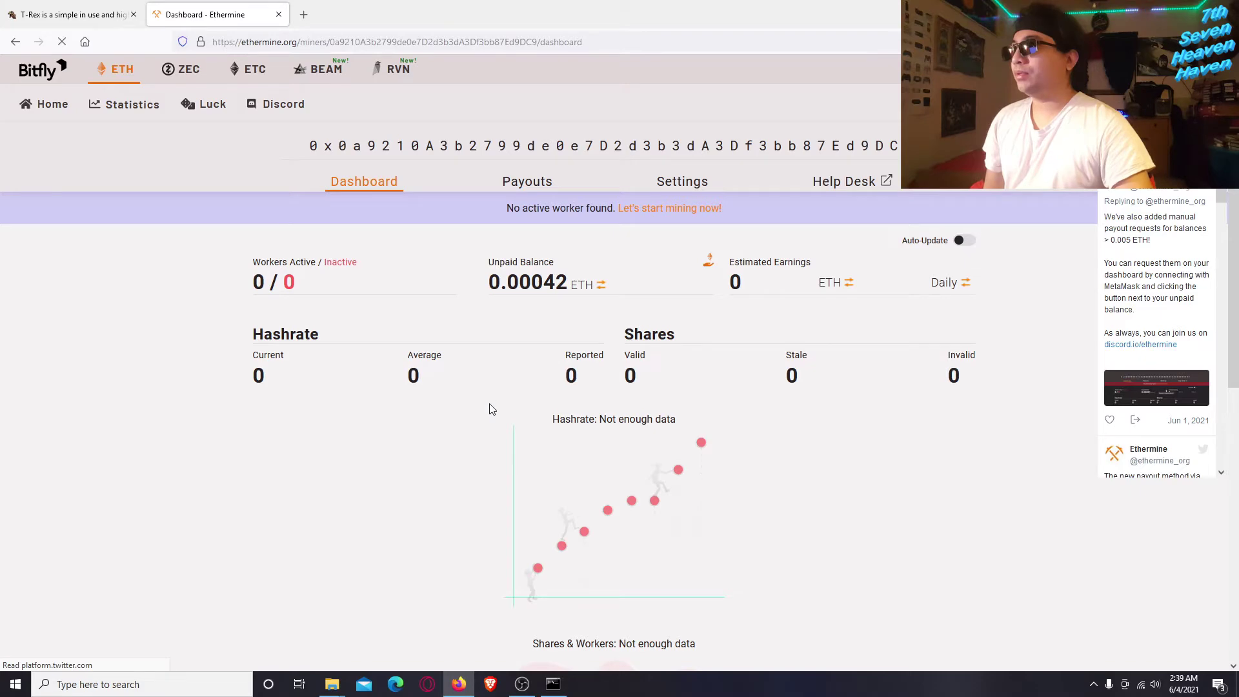
{"action": "left_click", "coordinate": [553, 683]}
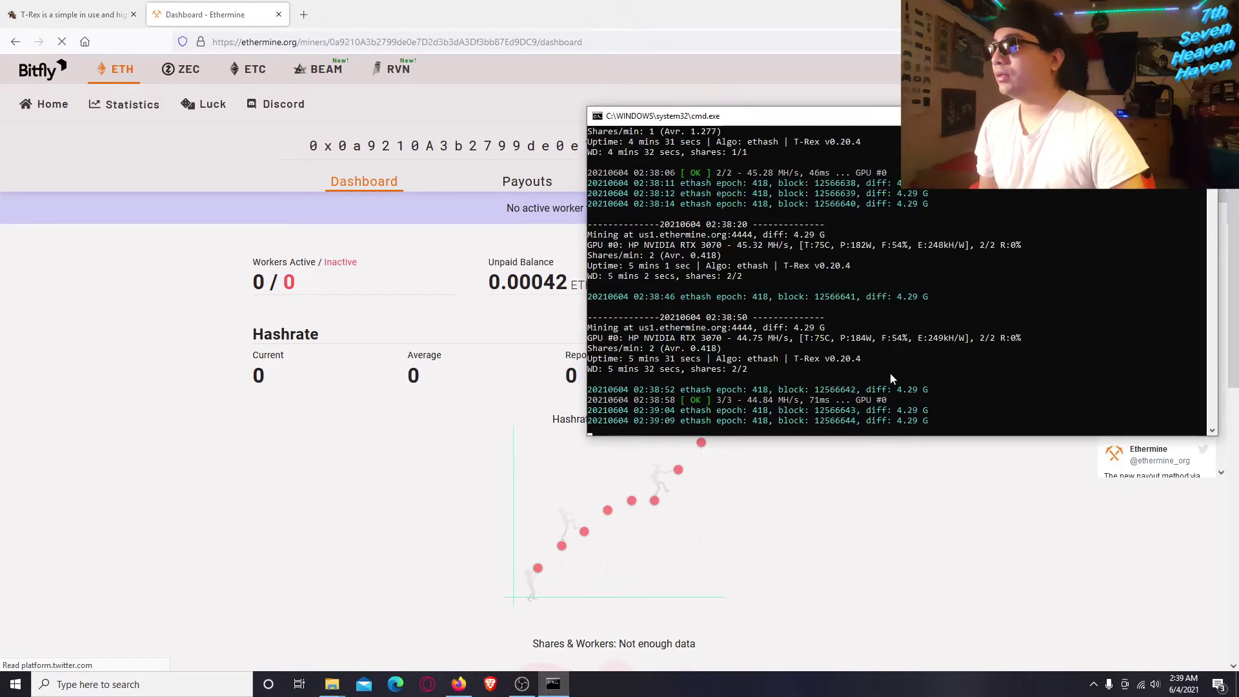
{"action": "left_click", "coordinate": [904, 523]}
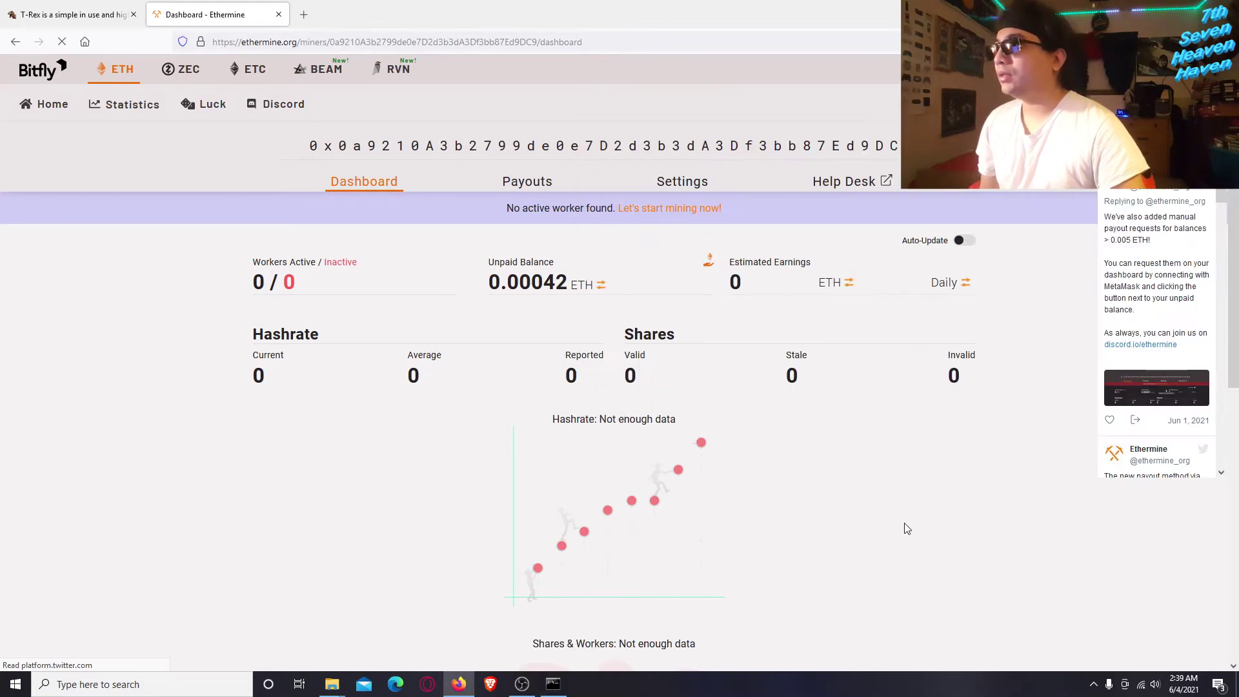
{"action": "left_click", "coordinate": [516, 185]}
{"action": "left_click", "coordinate": [381, 187]}
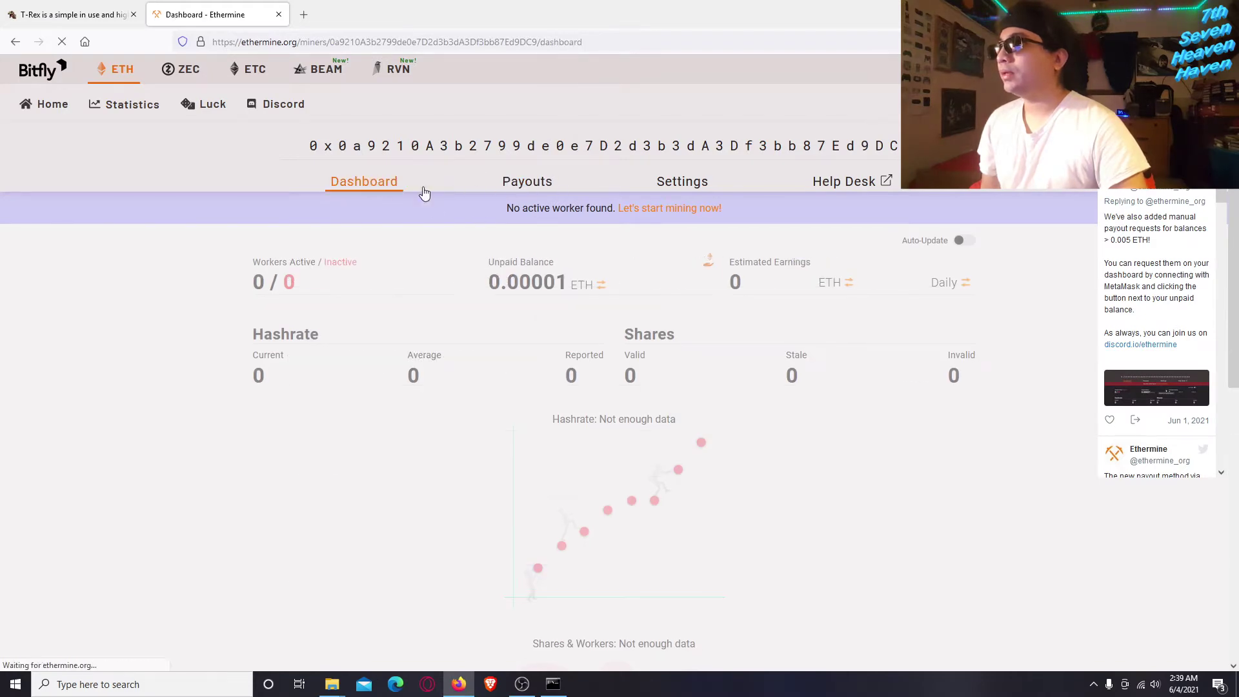
- View Ethermine's How to Connect page with its server list and reopen the wallet's dashboard from the saved miner address
{"action": "left_click", "coordinate": [633, 211]}
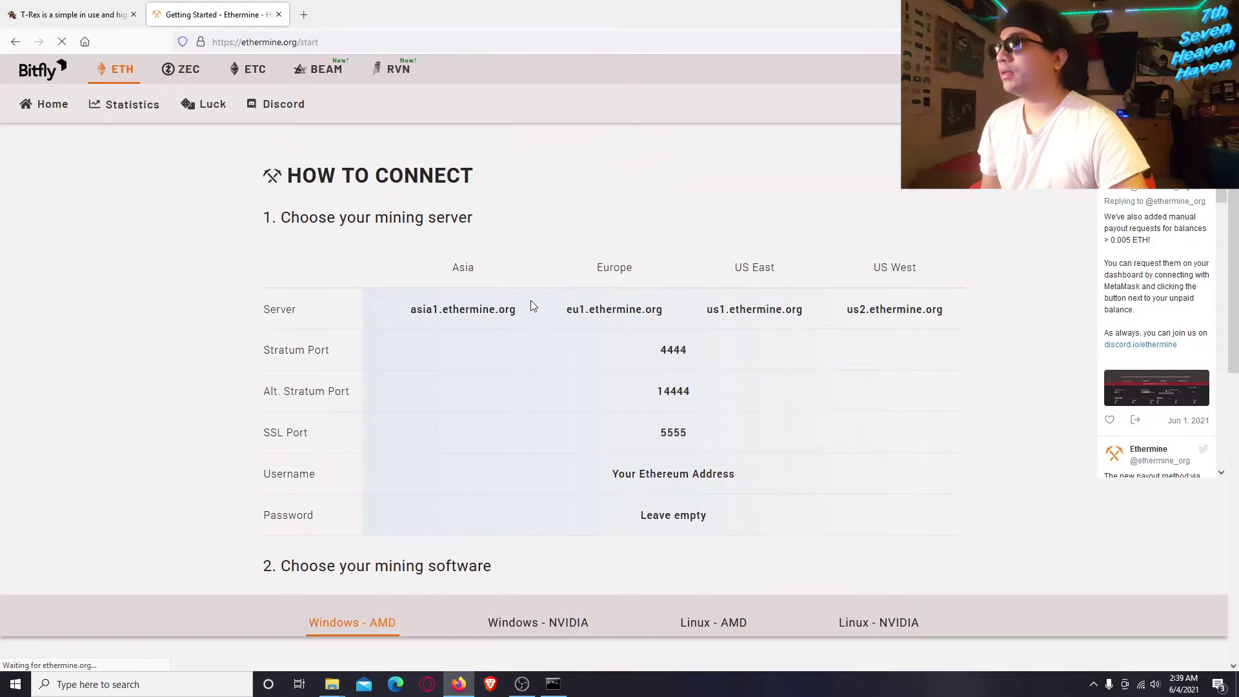
{"action": "scroll", "coordinate": [530, 300], "scroll_direction": "down", "scroll_amount": 4}
{"action": "scroll", "coordinate": [530, 300], "scroll_direction": "up", "scroll_amount": 4}
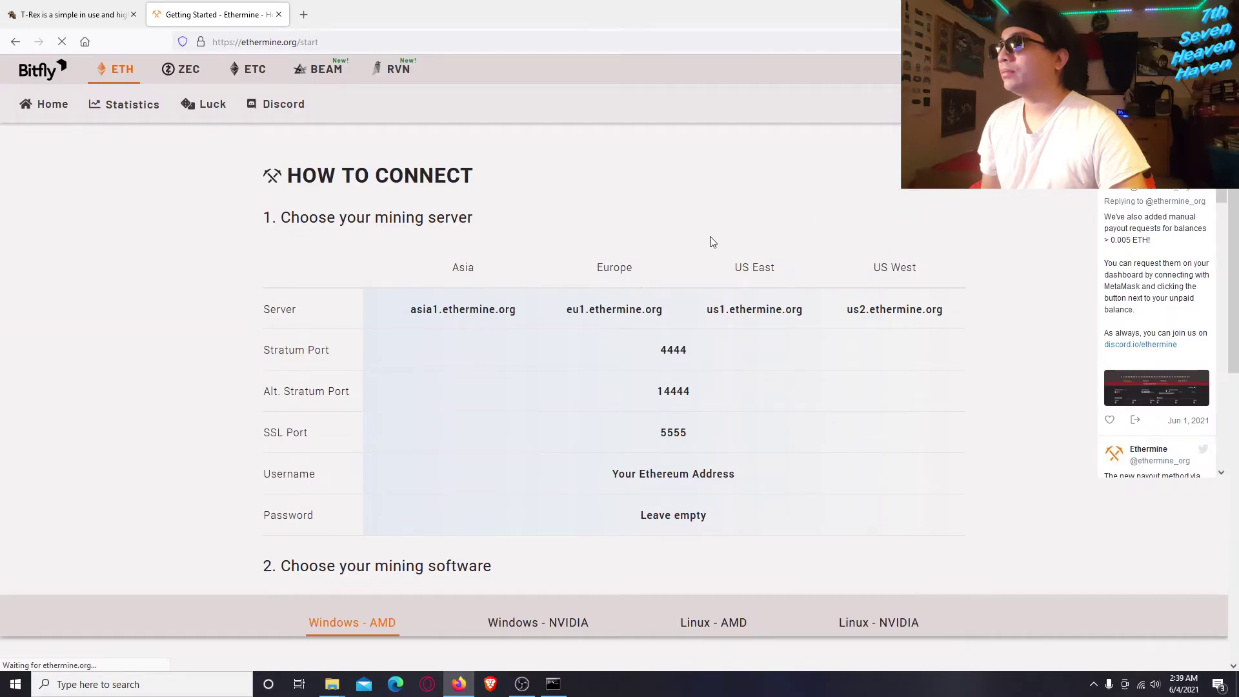
{"action": "left_click", "coordinate": [1065, 104]}
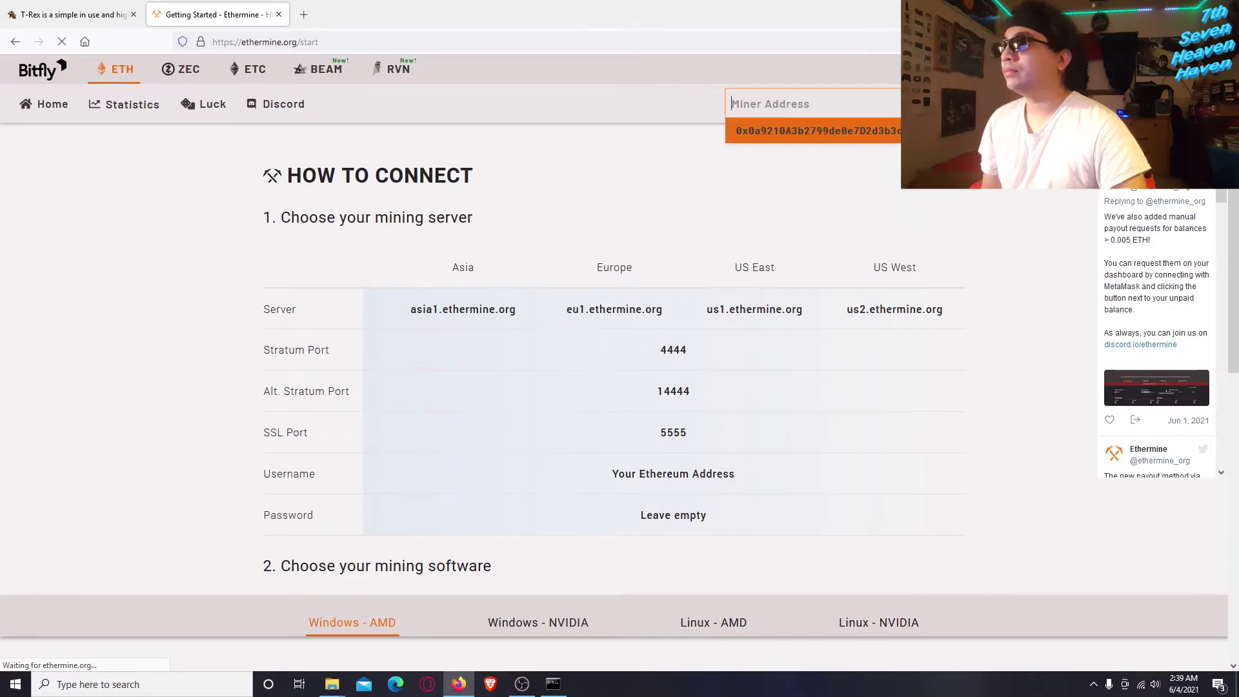
{"action": "left_click", "coordinate": [968, 131]}
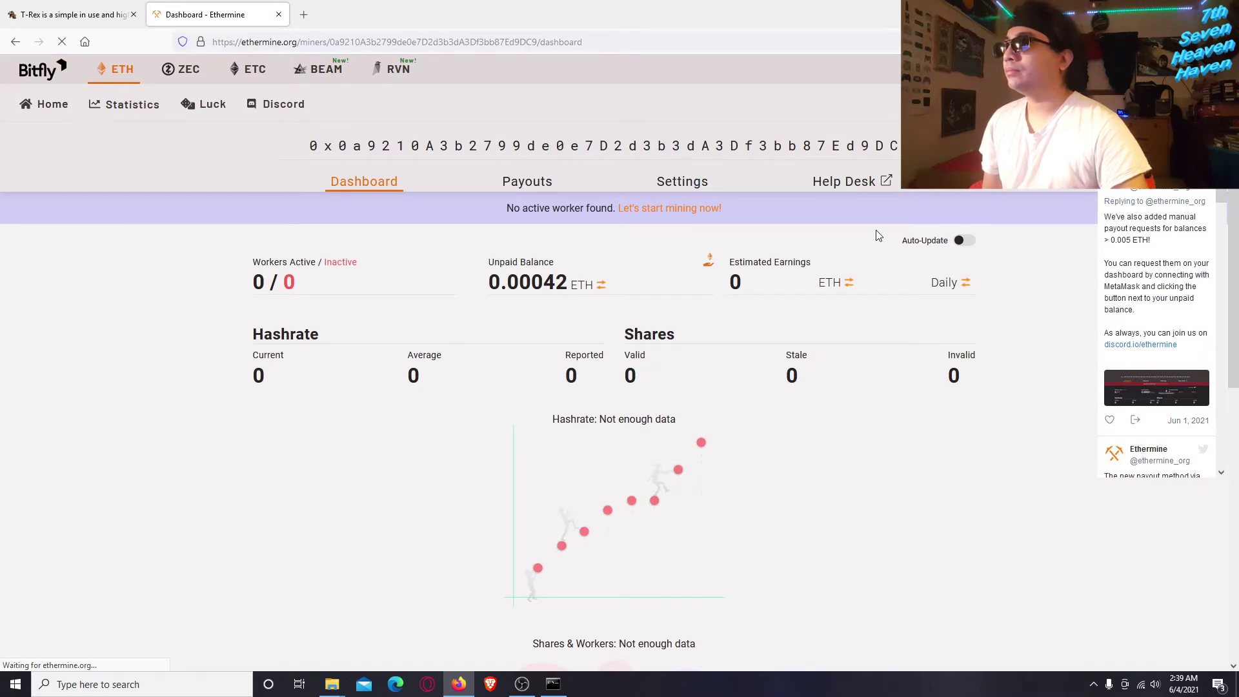
- Examine the dashboard's charts and Active Workers table and compare them with the miner console's newest report
{"action": "scroll", "coordinate": [877, 236], "scroll_direction": "down", "scroll_amount": 5}
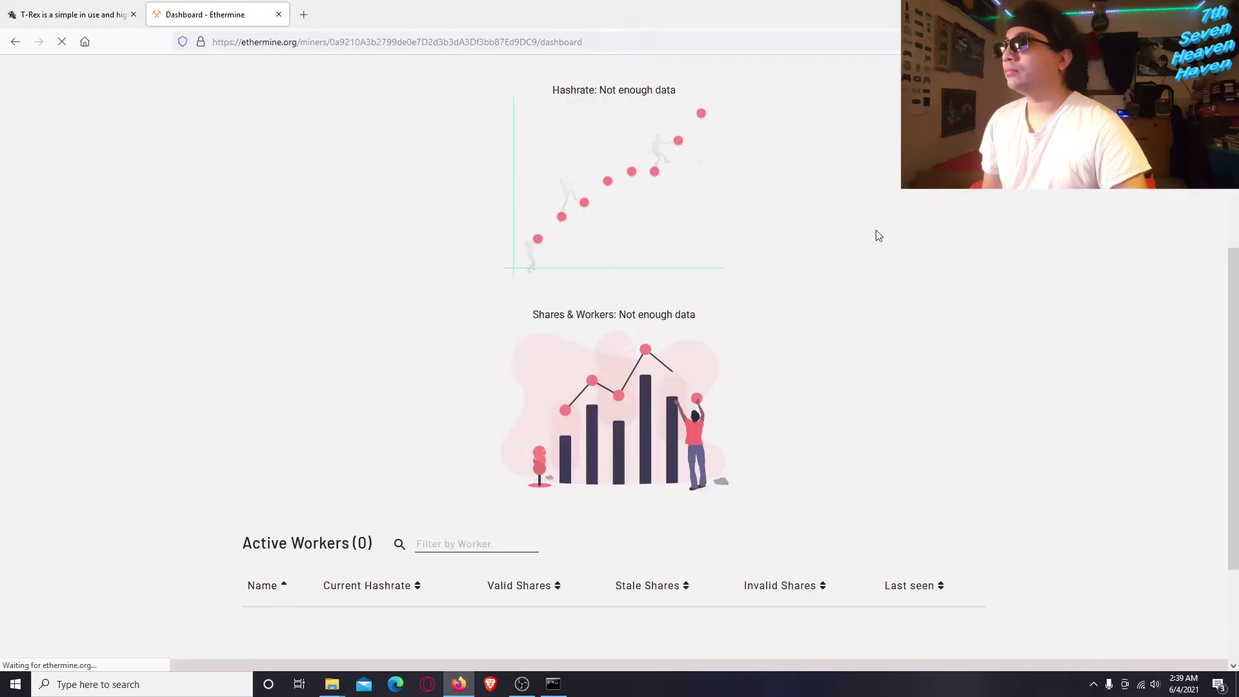
{"action": "scroll", "coordinate": [878, 235], "scroll_direction": "up", "scroll_amount": 5}
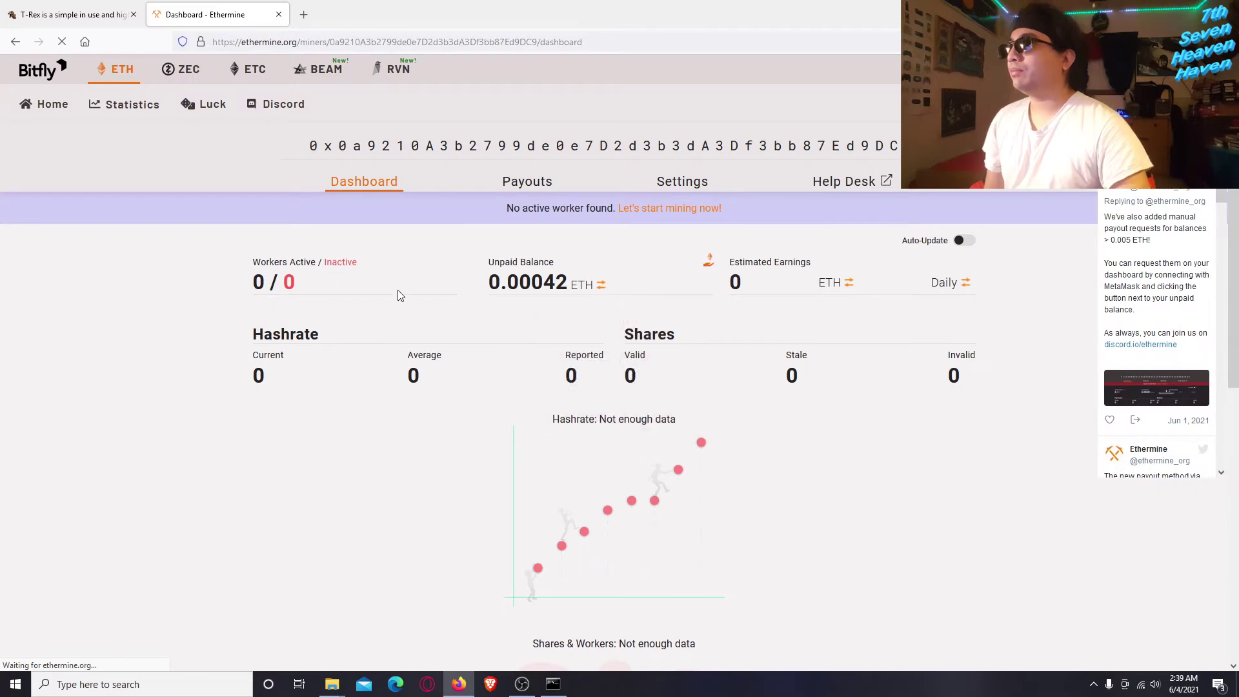
{"action": "left_click", "coordinate": [553, 684]}
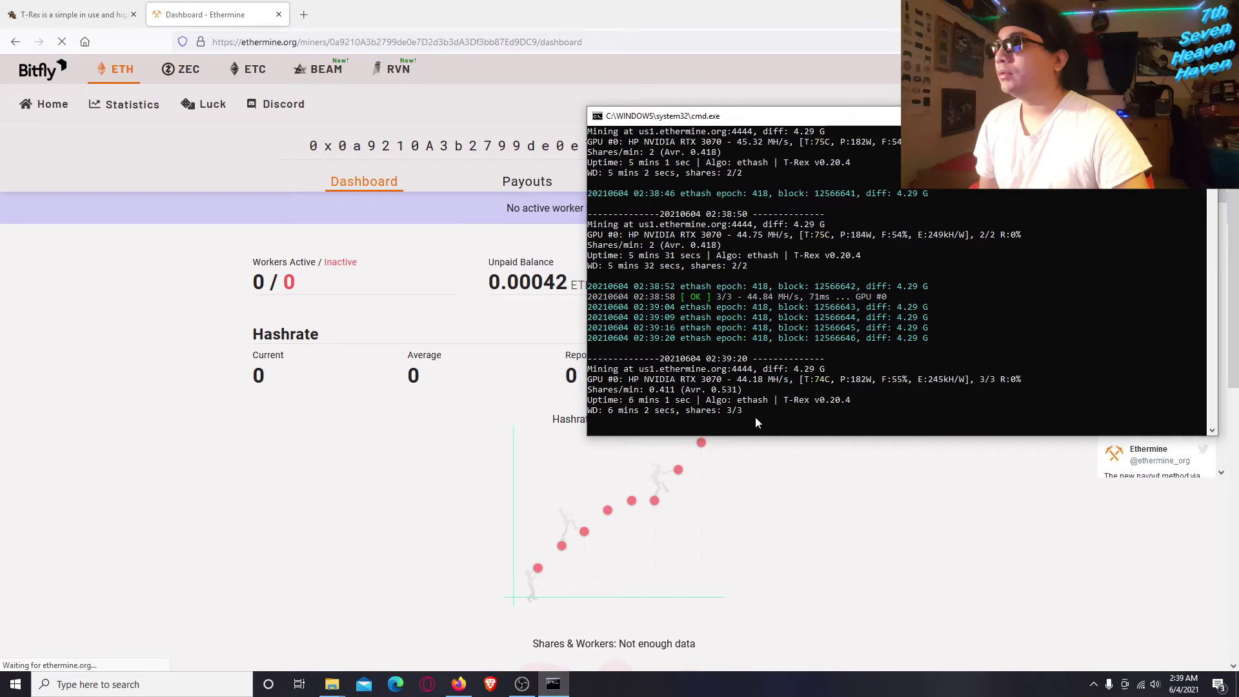
{"action": "left_click", "coordinate": [91, 398]}
- Review the Payouts page's earnings figures, income chart and payout history, and return to the Dashboard
{"action": "left_click", "coordinate": [519, 181]}
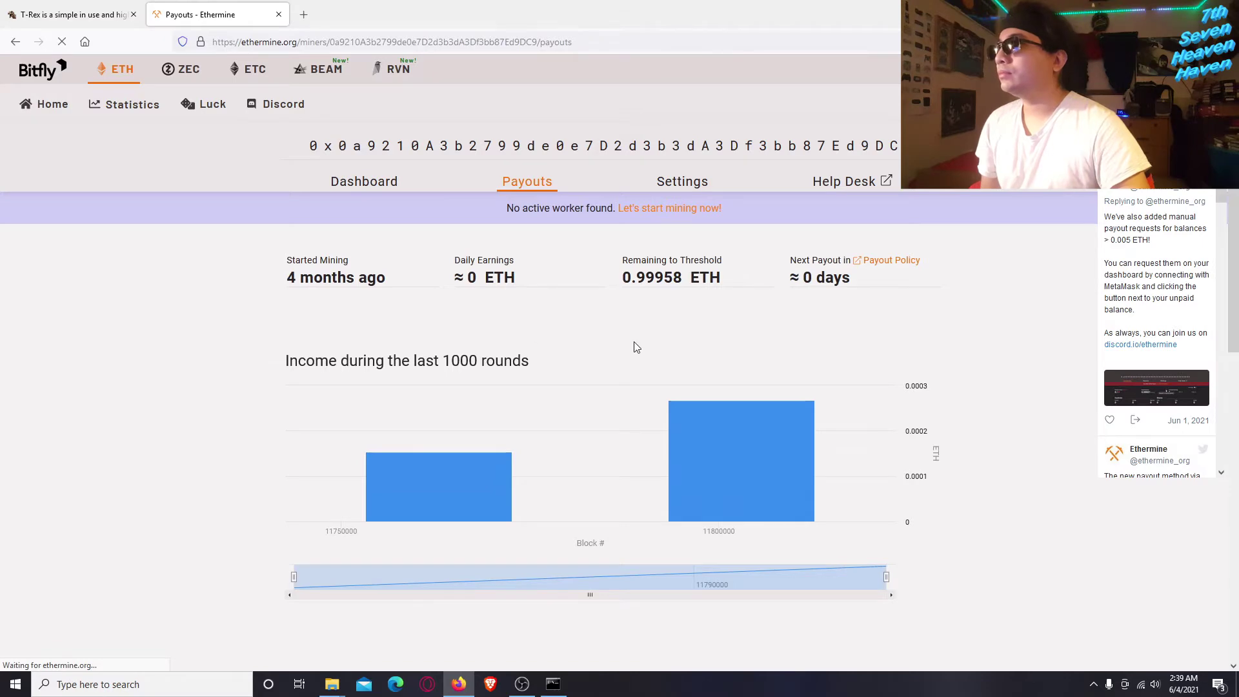
{"action": "scroll", "coordinate": [635, 347], "scroll_direction": "down", "scroll_amount": 5}
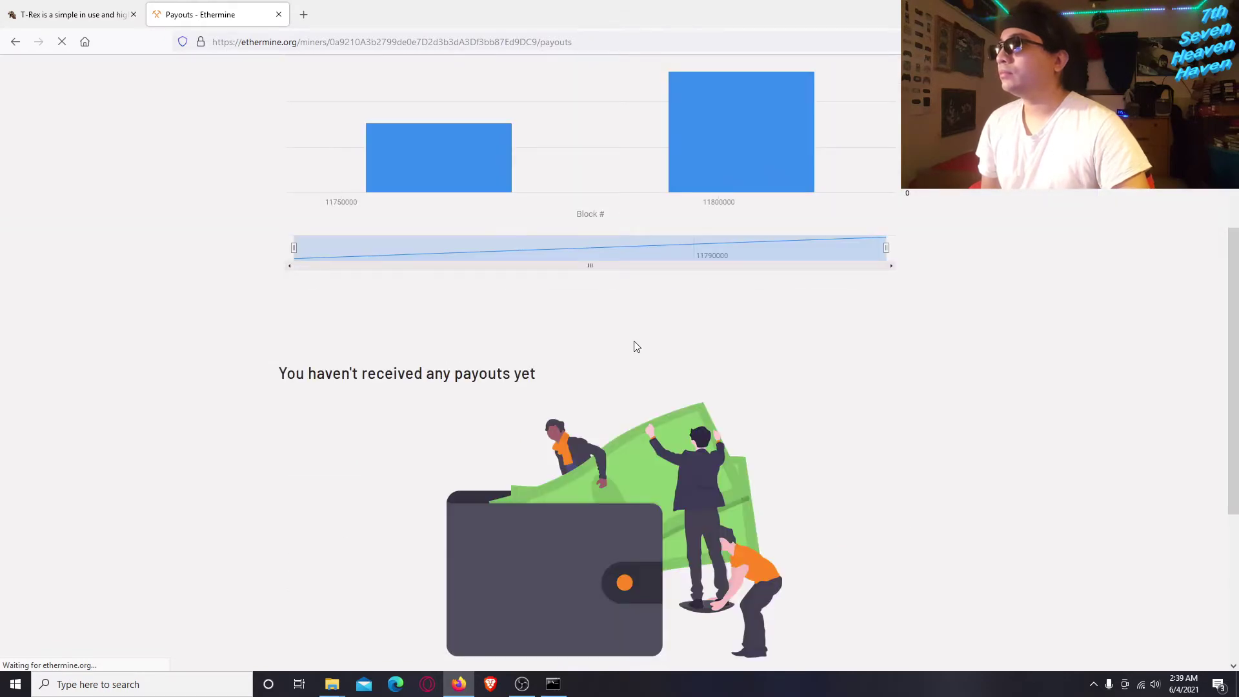
{"action": "scroll", "coordinate": [635, 347], "scroll_direction": "down", "scroll_amount": 4}
{"action": "scroll", "coordinate": [633, 341], "scroll_direction": "up", "scroll_amount": 6}
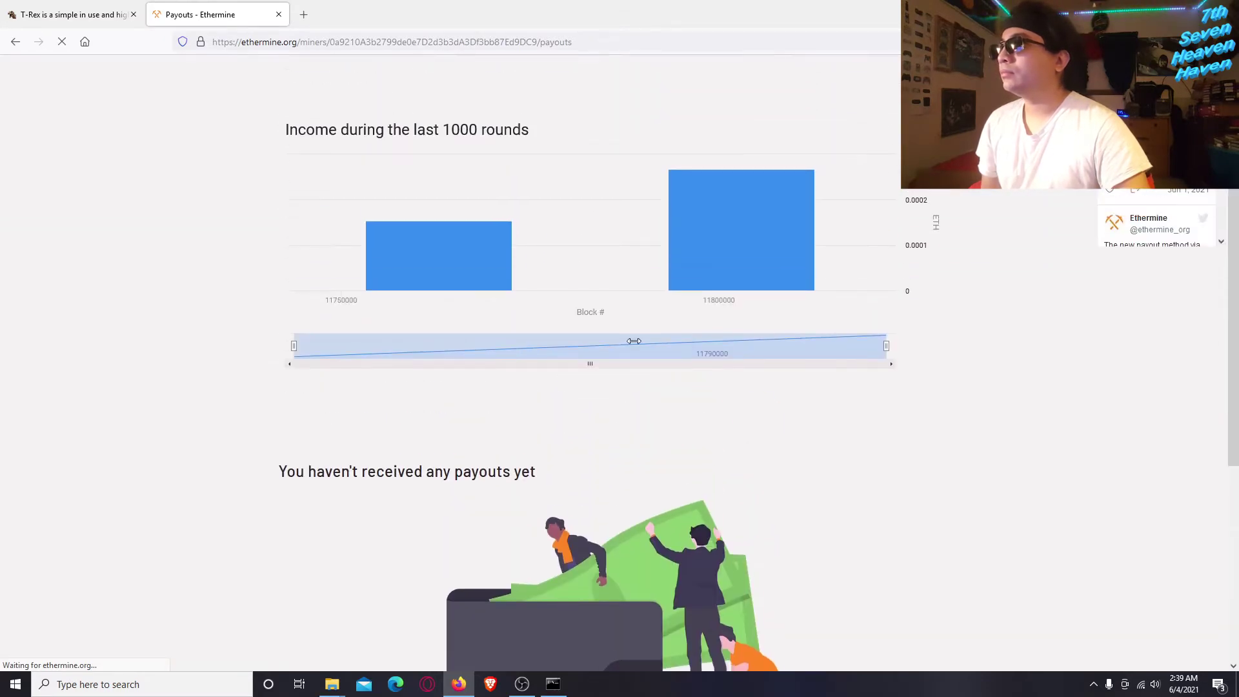
{"action": "scroll", "coordinate": [634, 341], "scroll_direction": "up", "scroll_amount": 4}
{"action": "mouse_move", "coordinate": [629, 280]}
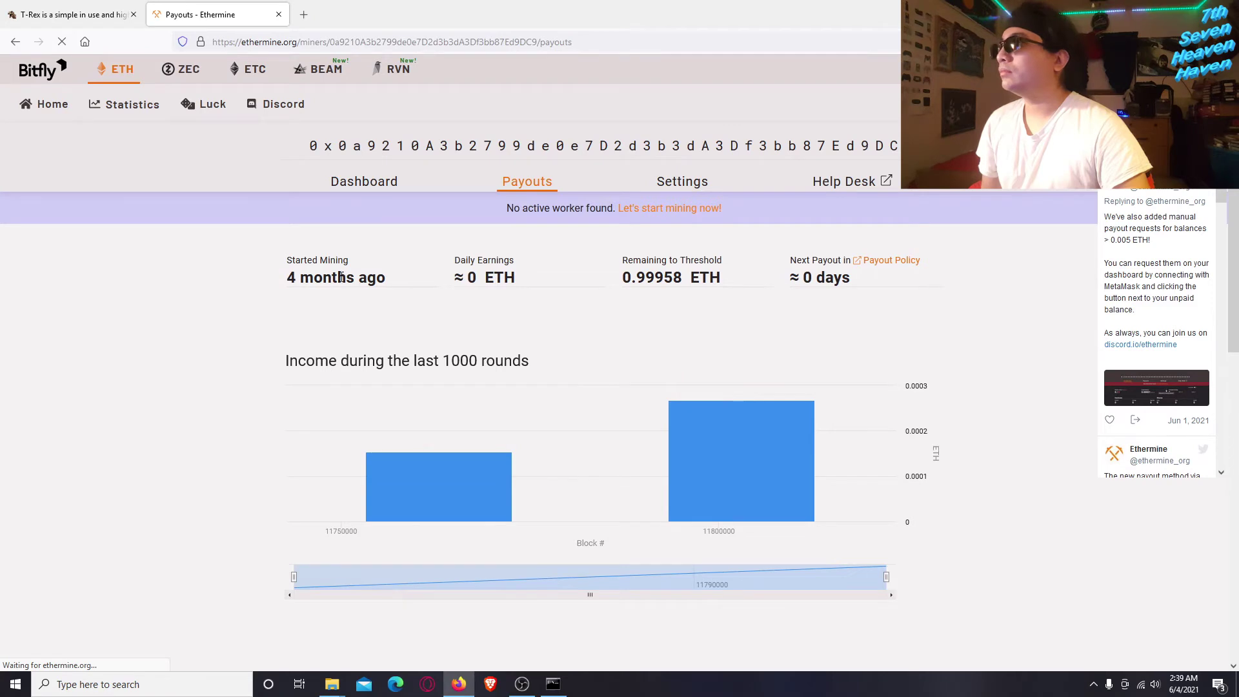
{"action": "left_click", "coordinate": [373, 183]}
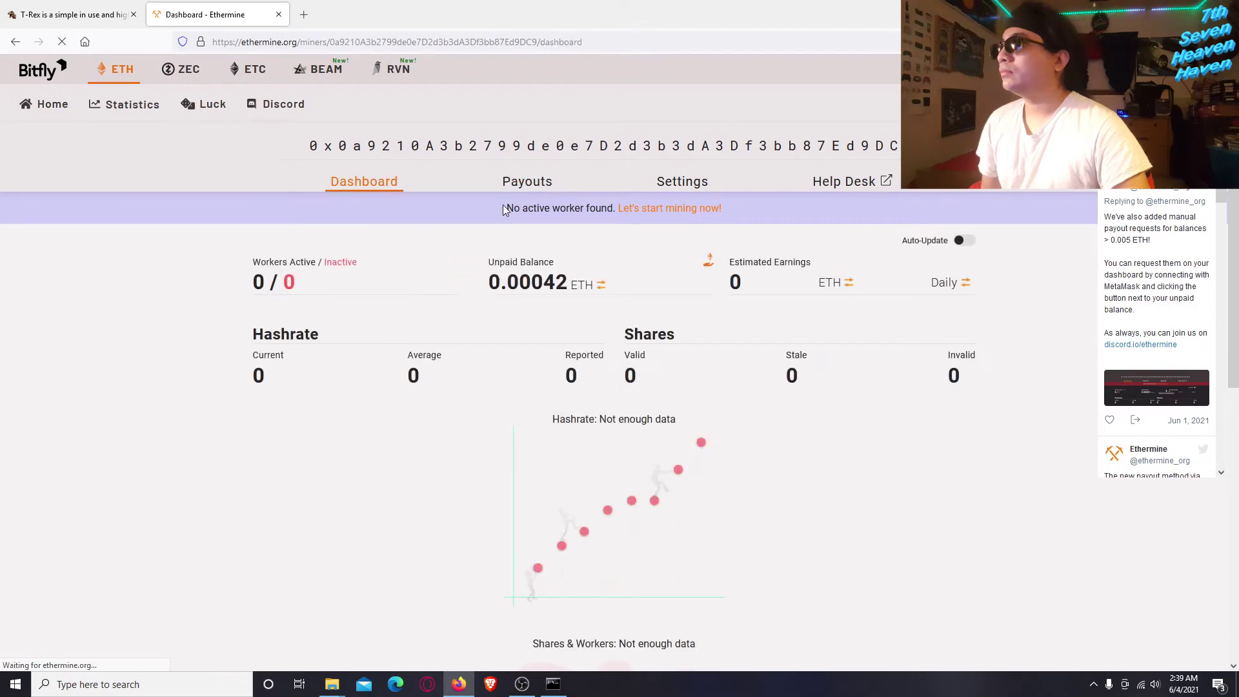
- View the miner's Settings page and the Help Desk support portal, and go back to the Dashboard
{"action": "left_click", "coordinate": [681, 181]}
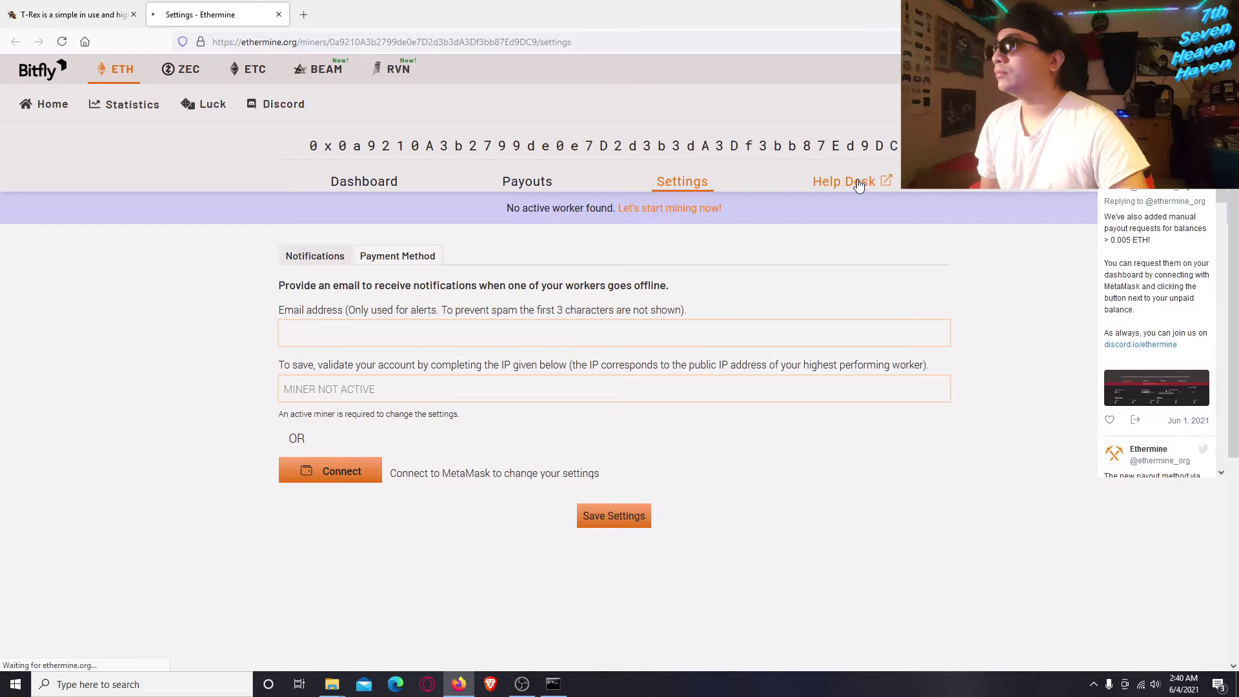
{"action": "left_click", "coordinate": [386, 184]}
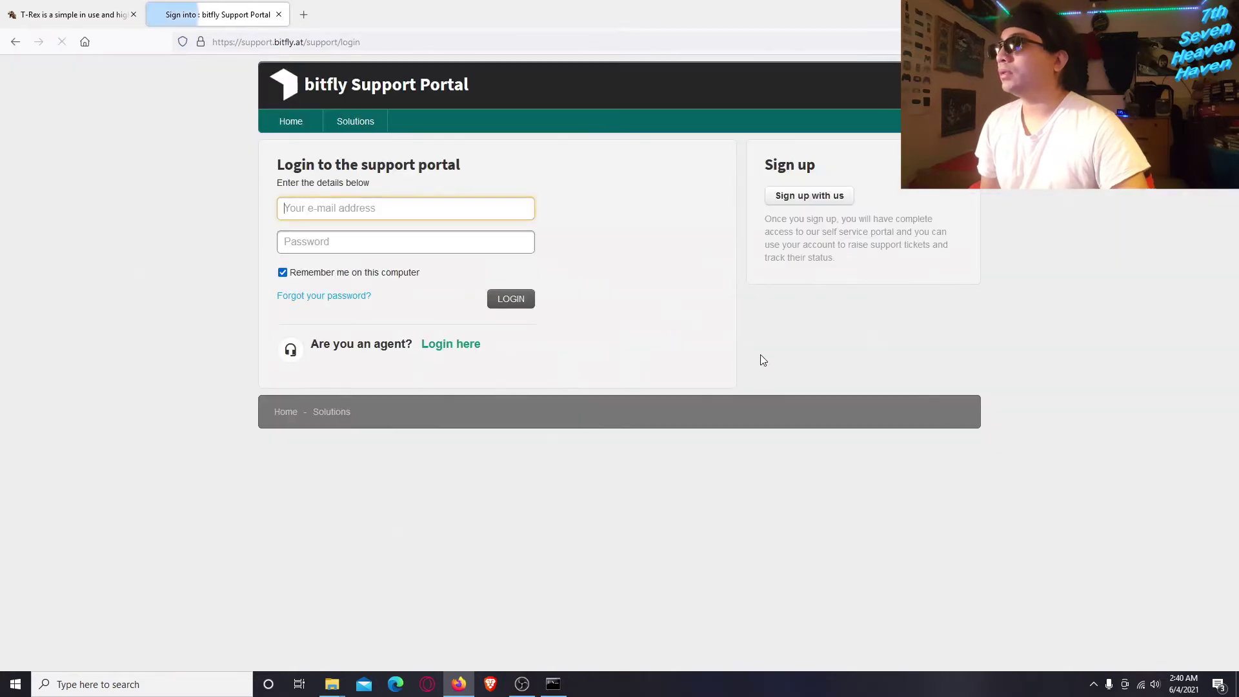
{"action": "left_click", "coordinate": [15, 41]}
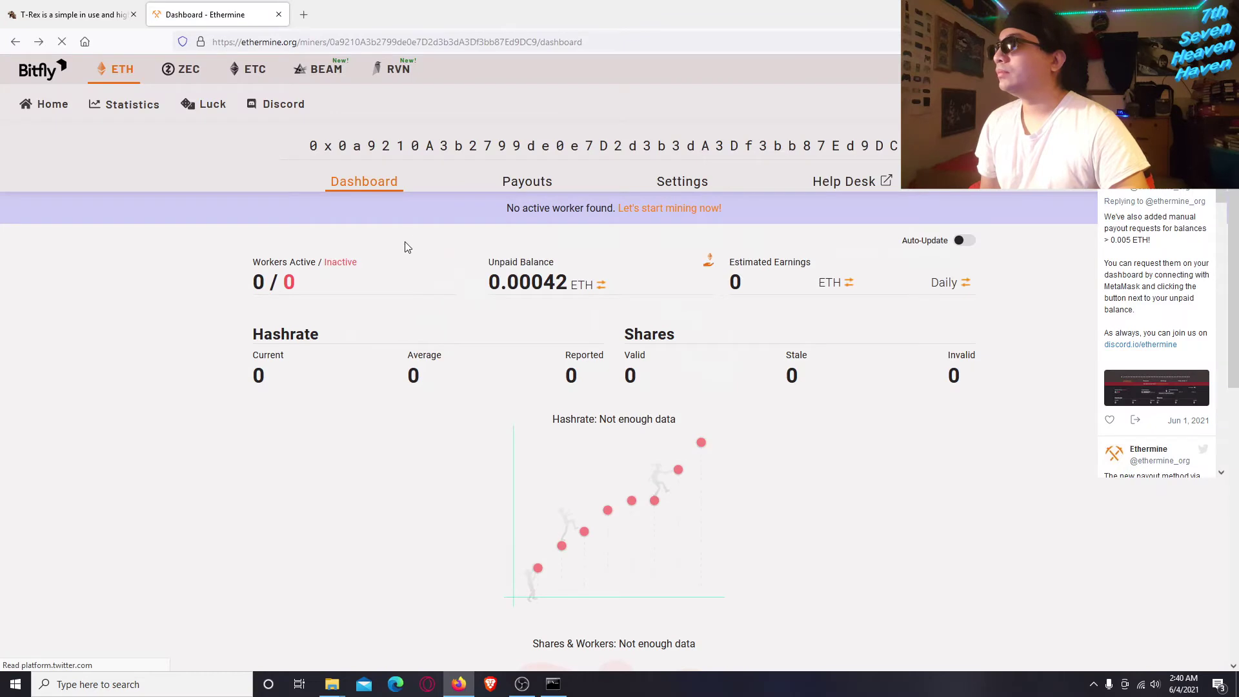
- Read the Payouts page's explanation of the Remaining to Threshold amount and return to the Dashboard
{"action": "left_click", "coordinate": [521, 182]}
{"action": "left_click", "coordinate": [374, 183]}
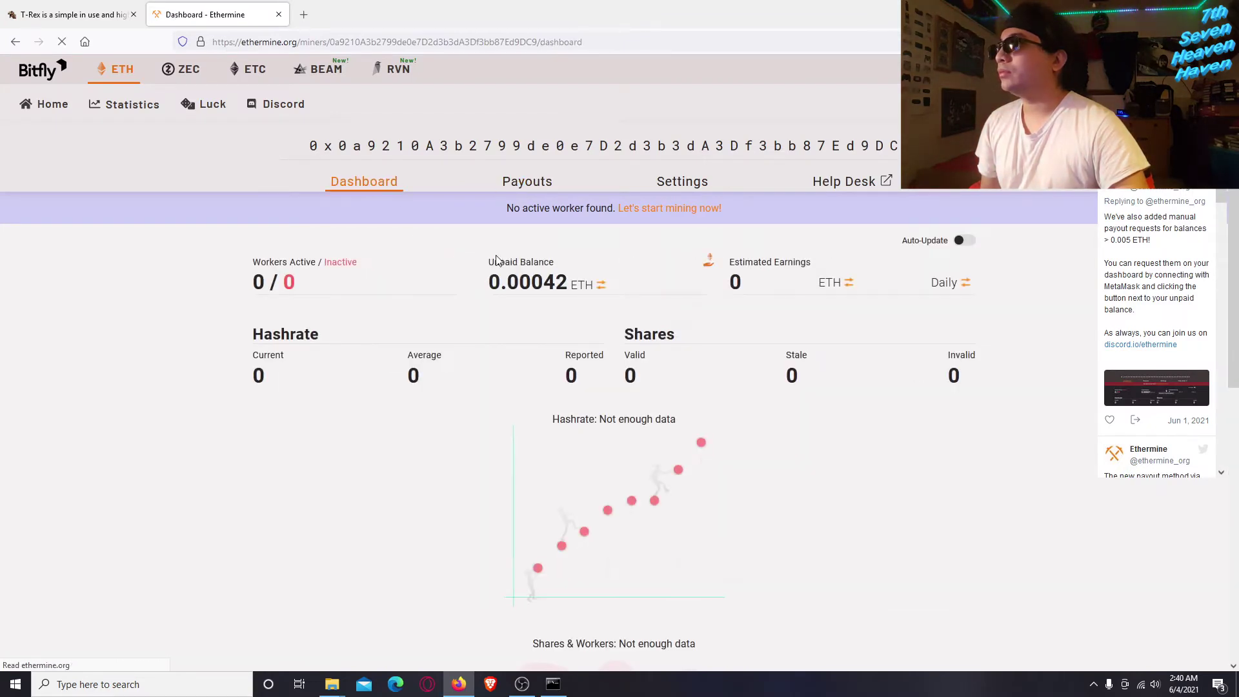
{"action": "left_click", "coordinate": [548, 182]}
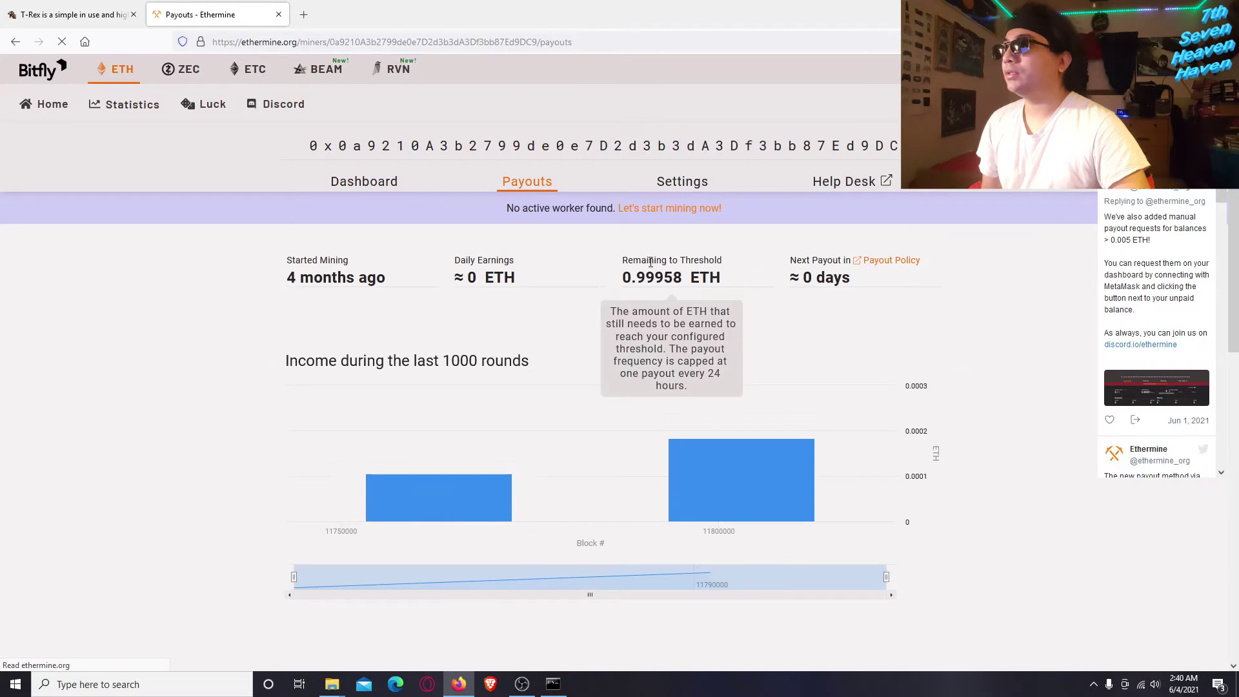
{"action": "mouse_move", "coordinate": [686, 281]}
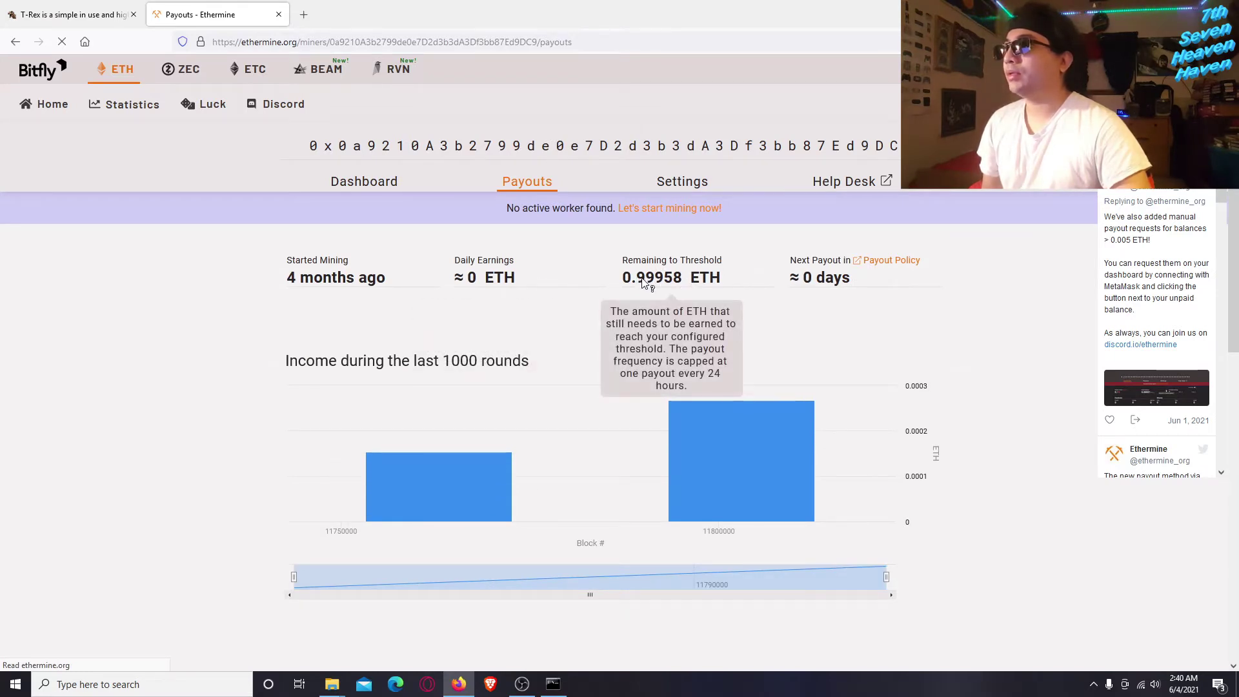
{"action": "left_click", "coordinate": [362, 182]}
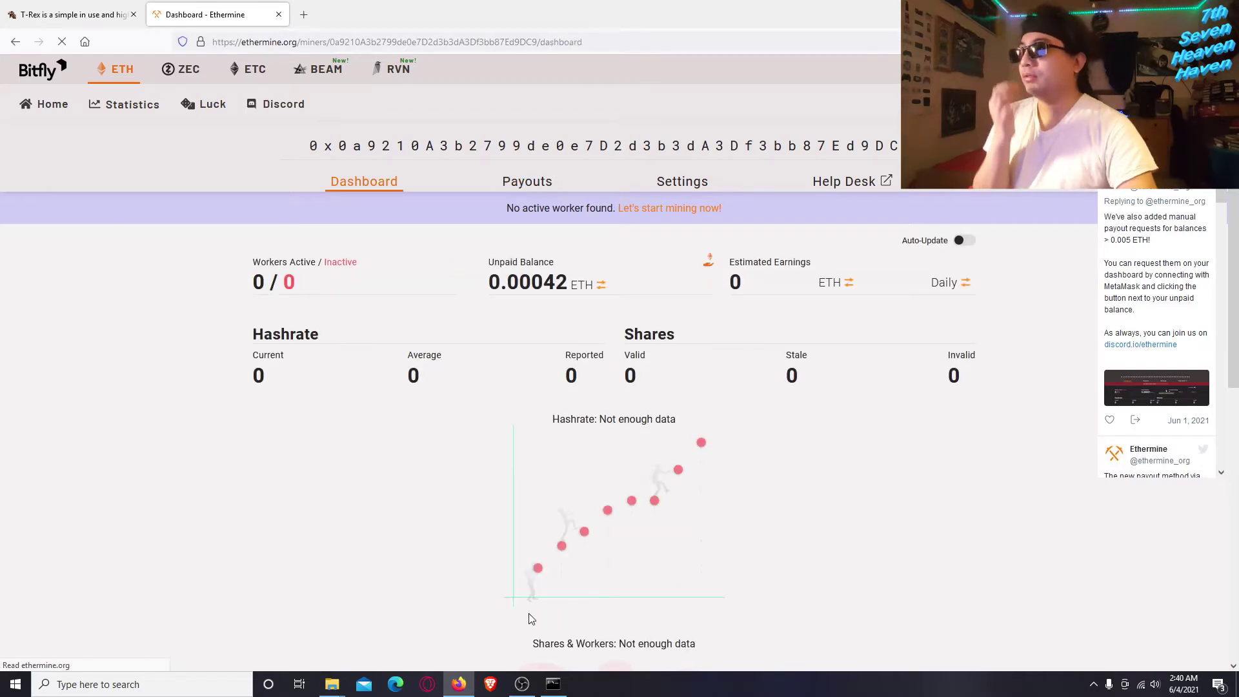
- Check the miner console's latest report, close the console to stop mining, and close the Ethermine browser tab
{"action": "left_click", "coordinate": [554, 685]}
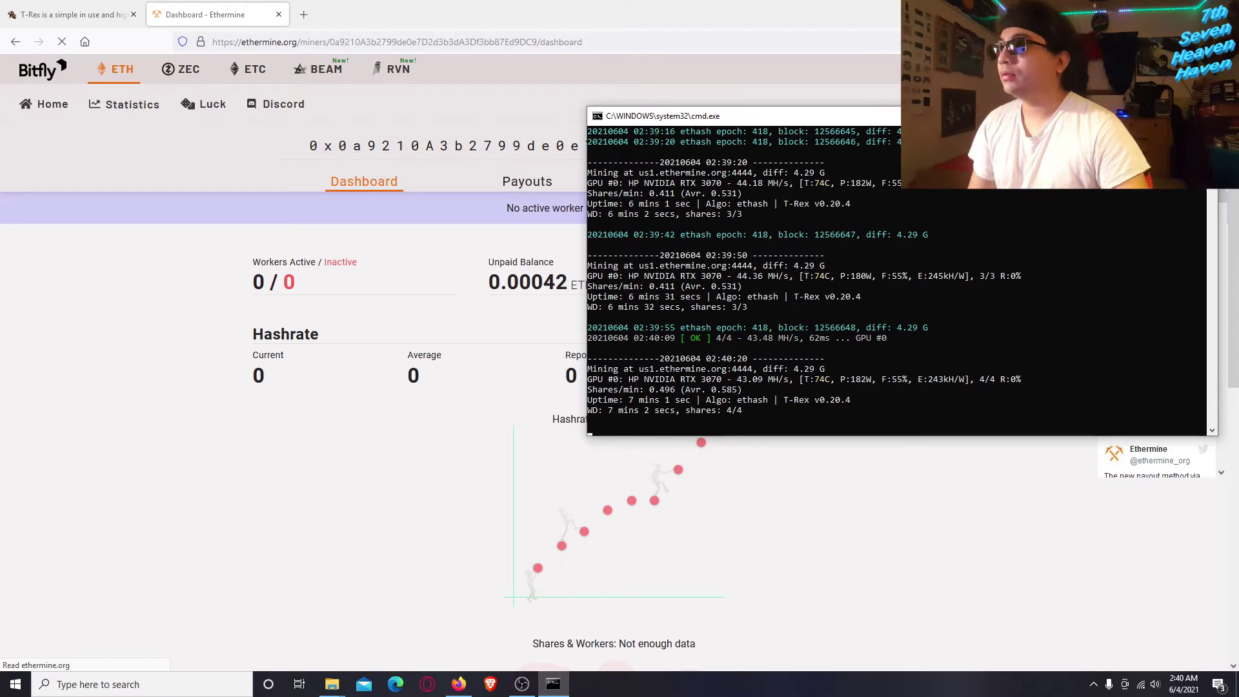
{"action": "left_click_drag", "start_coordinate": [994, 116], "coordinate": [951, 147]}
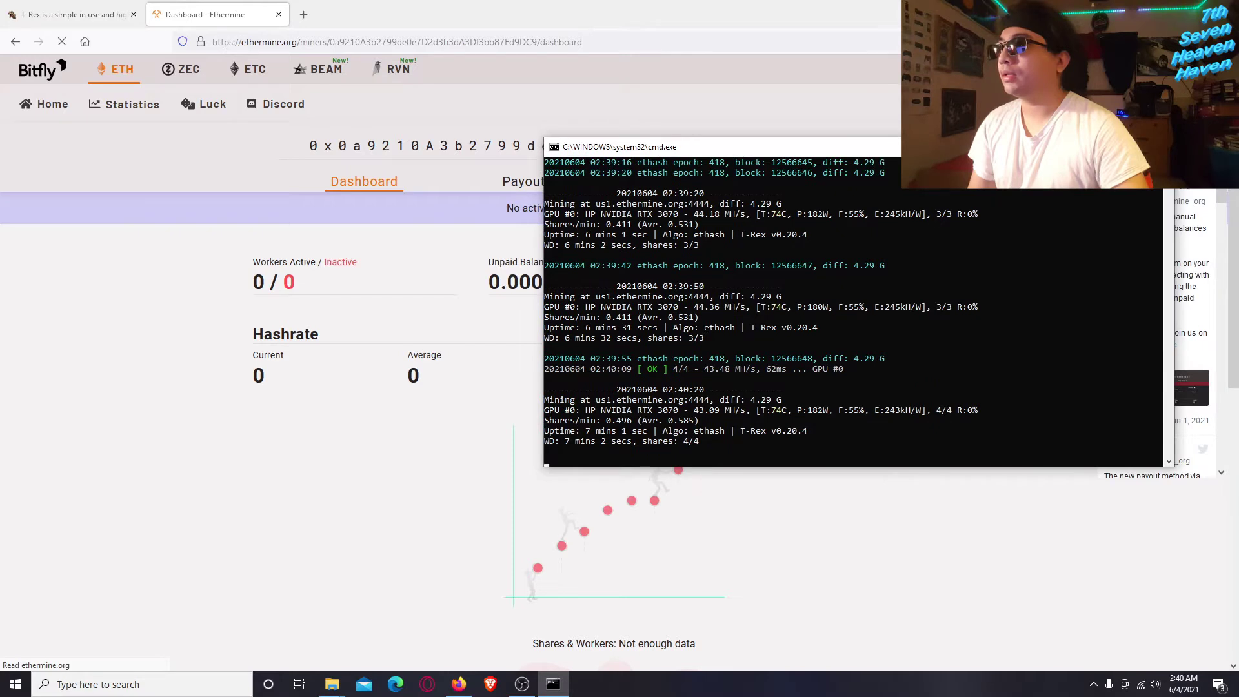
{"action": "left_click", "coordinate": [1160, 147]}
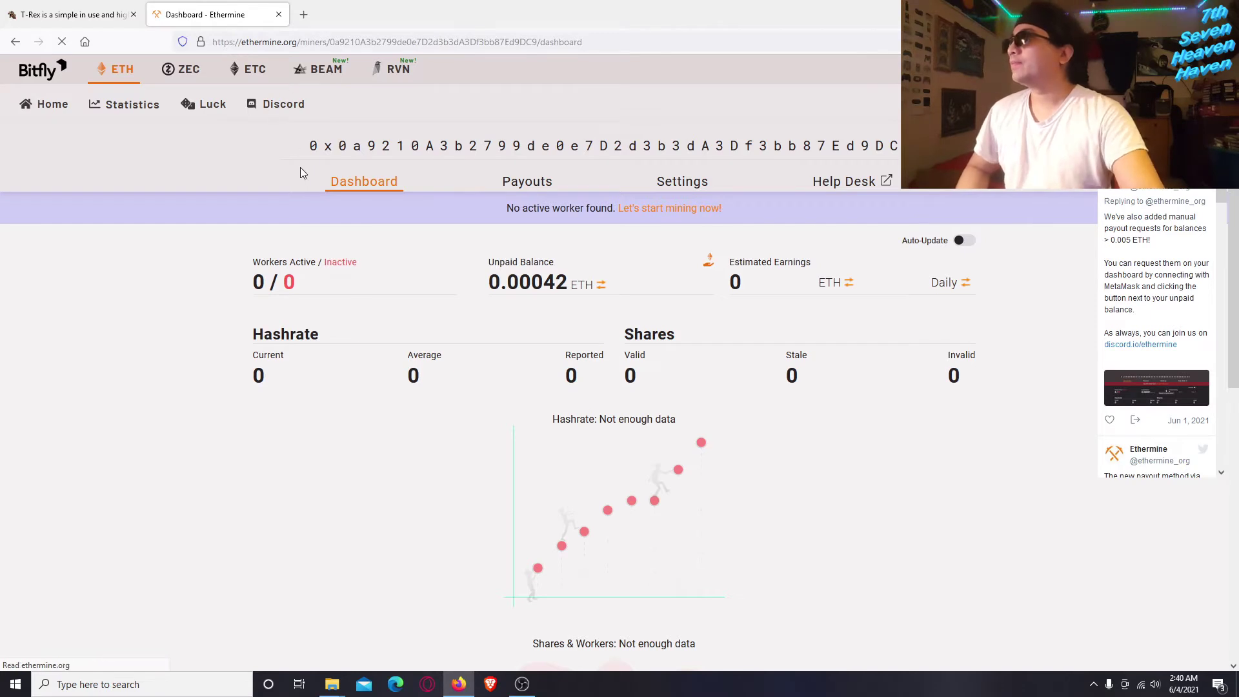
{"action": "left_click", "coordinate": [279, 14]}
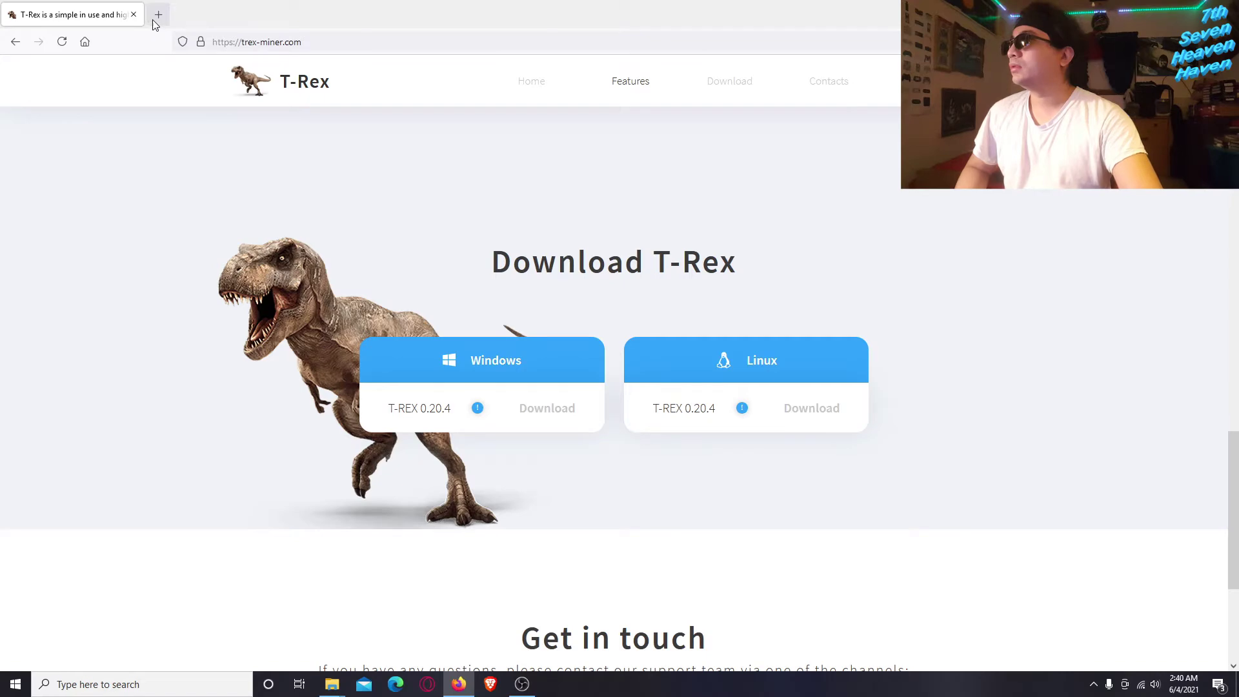
- Replace the T-Rex website tab with a blank new tab and check the T Rex Miner New folder
{"action": "left_click", "coordinate": [158, 14]}
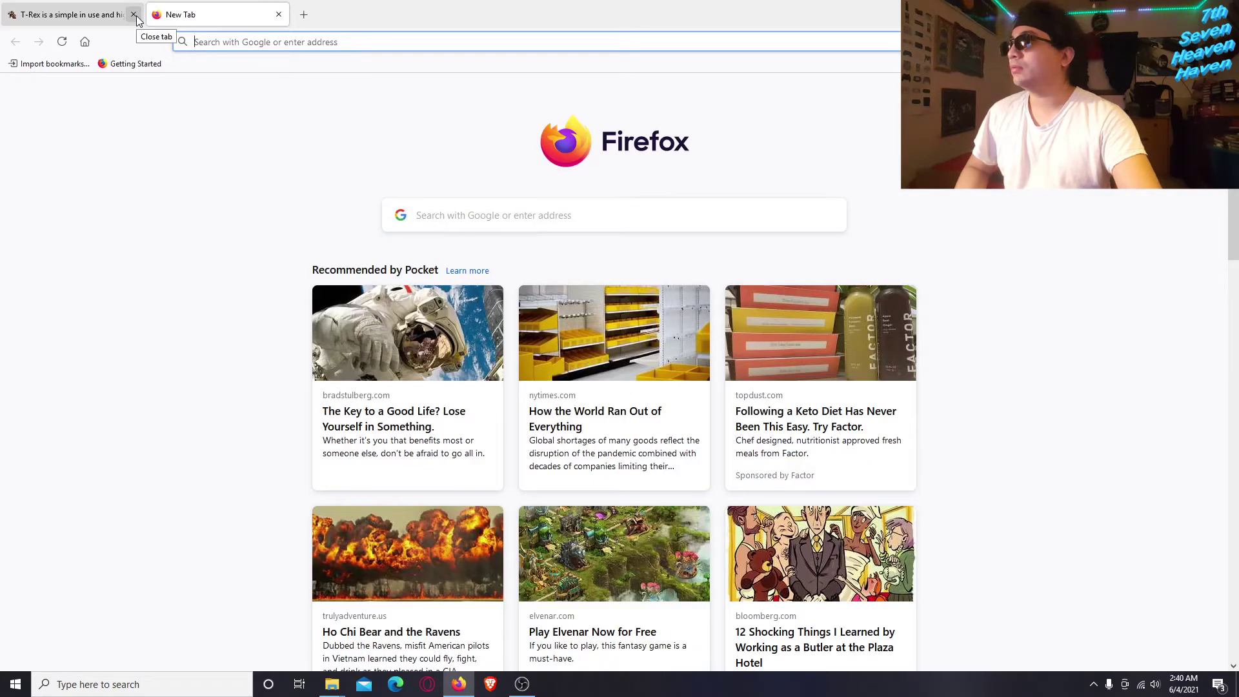
{"action": "left_click", "coordinate": [133, 14]}
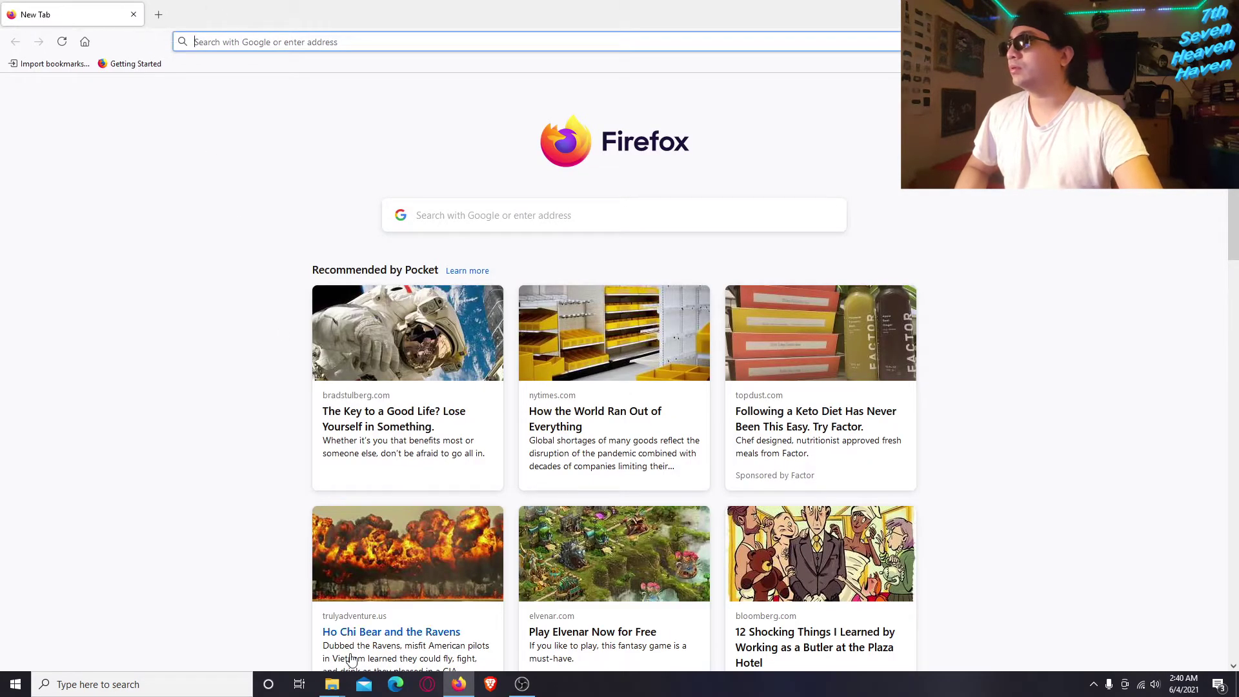
{"action": "mouse_move", "coordinate": [340, 691]}
{"action": "left_click", "coordinate": [437, 632]}
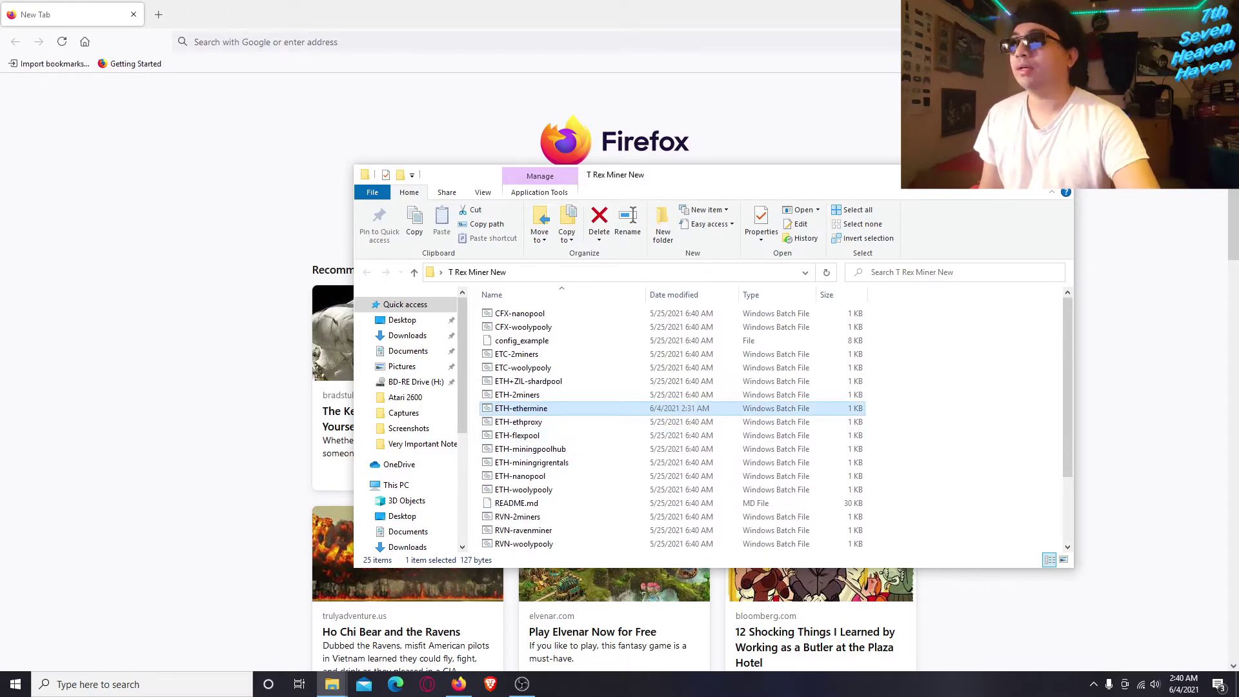
{"action": "left_click", "coordinate": [999, 174]}
- Search the web for "unmineable" and open the unmineable.com site
{"action": "left_click", "coordinate": [748, 217]}
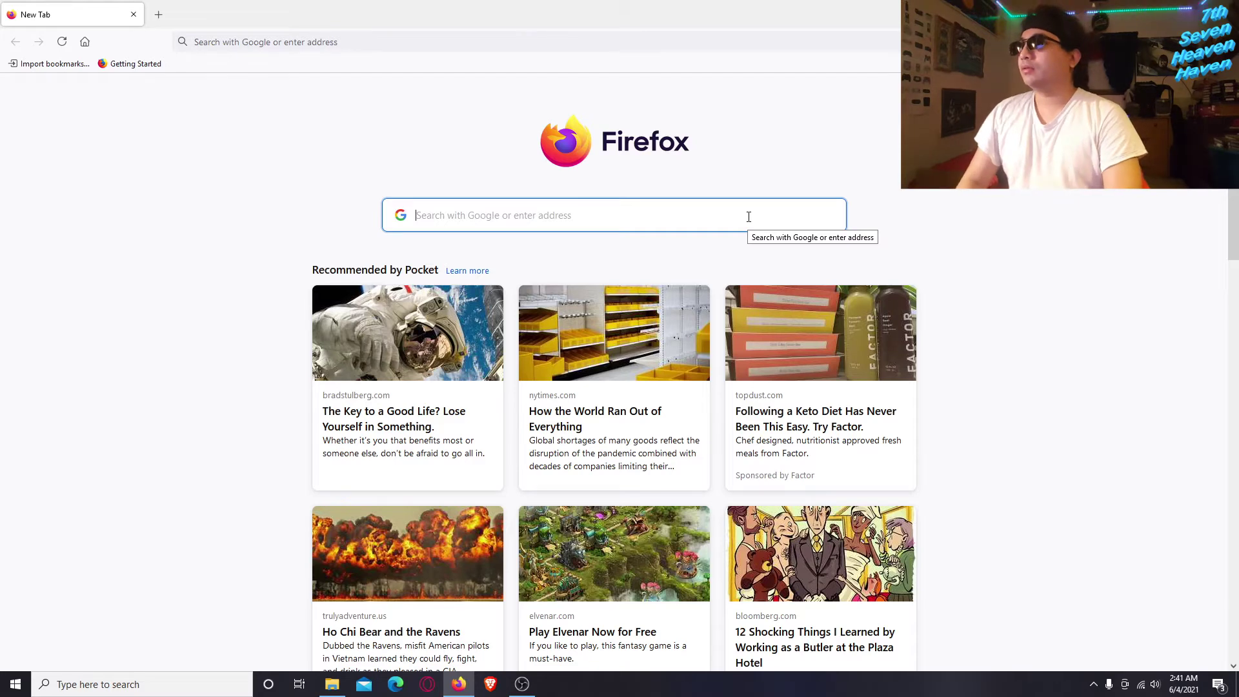
{"action": "type", "text": "unmi"}
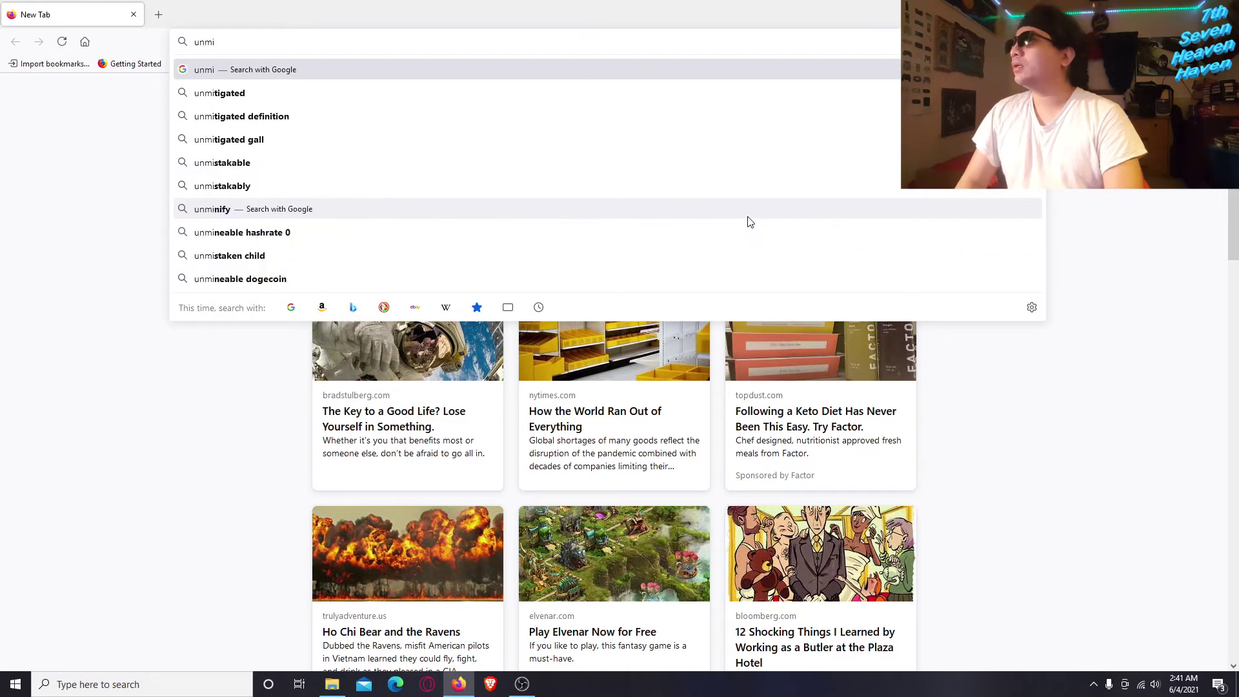
{"action": "type", "text": "neable"}
{"action": "key", "text": "Return"}
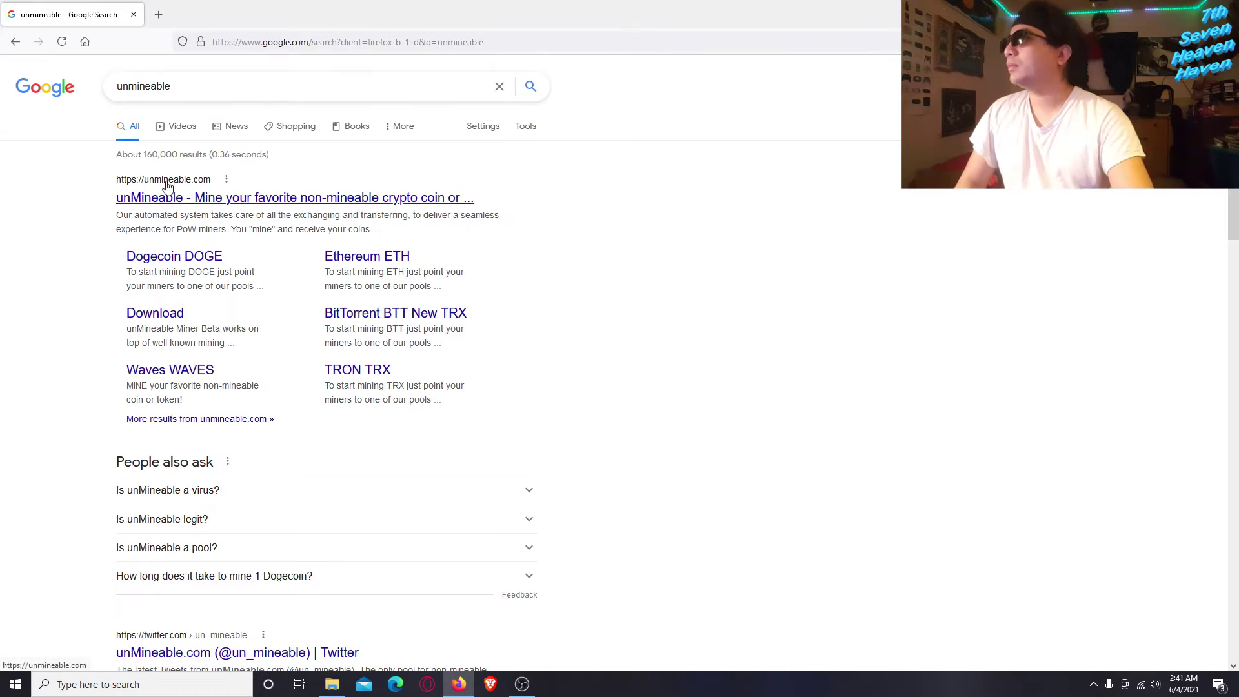
{"action": "left_click_drag", "start_coordinate": [112, 180], "coordinate": [211, 181]}
{"action": "left_click", "coordinate": [3, 229]}
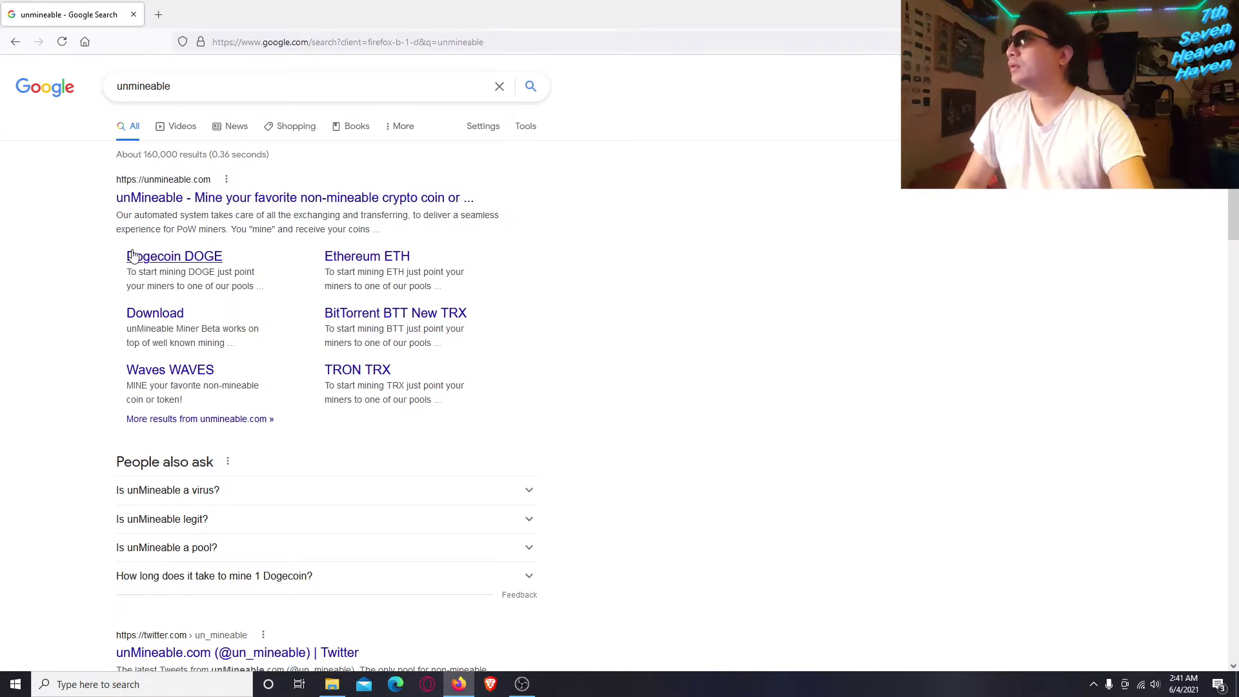
{"action": "left_click", "coordinate": [199, 205]}
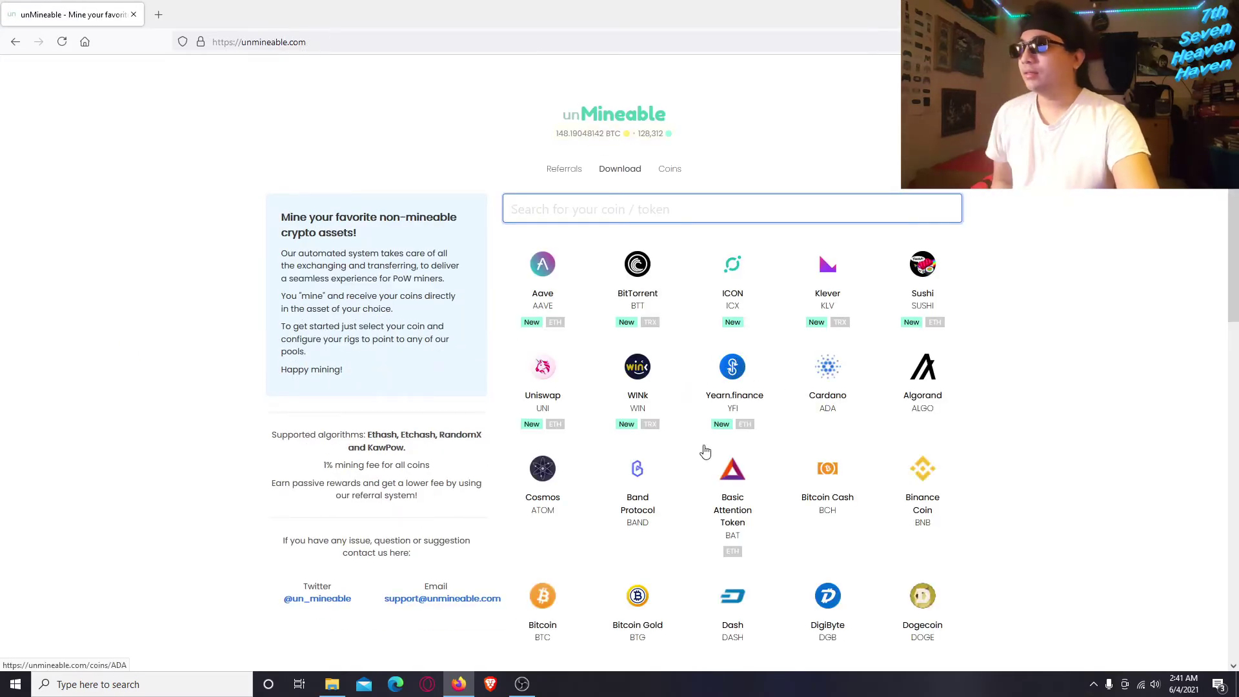
- Open the Dogecoin (DOGE) mining page and set the site to dark mode
{"action": "left_click", "coordinate": [922, 597]}
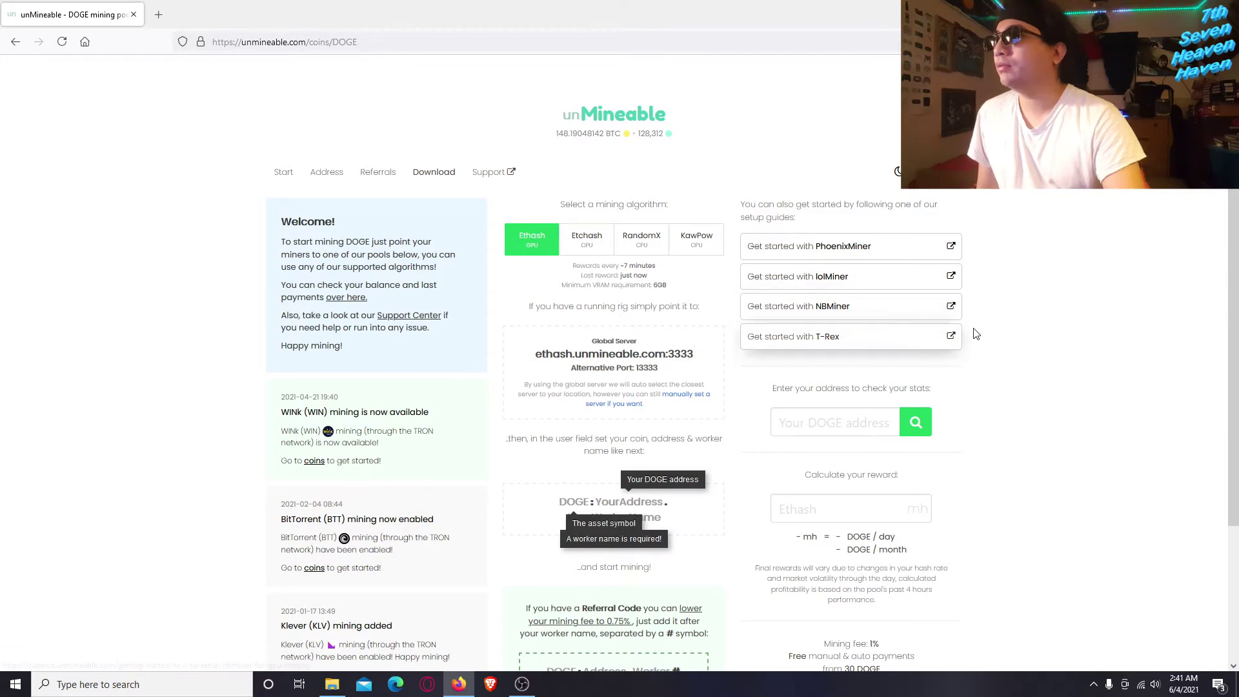
{"action": "left_click", "coordinate": [897, 173]}
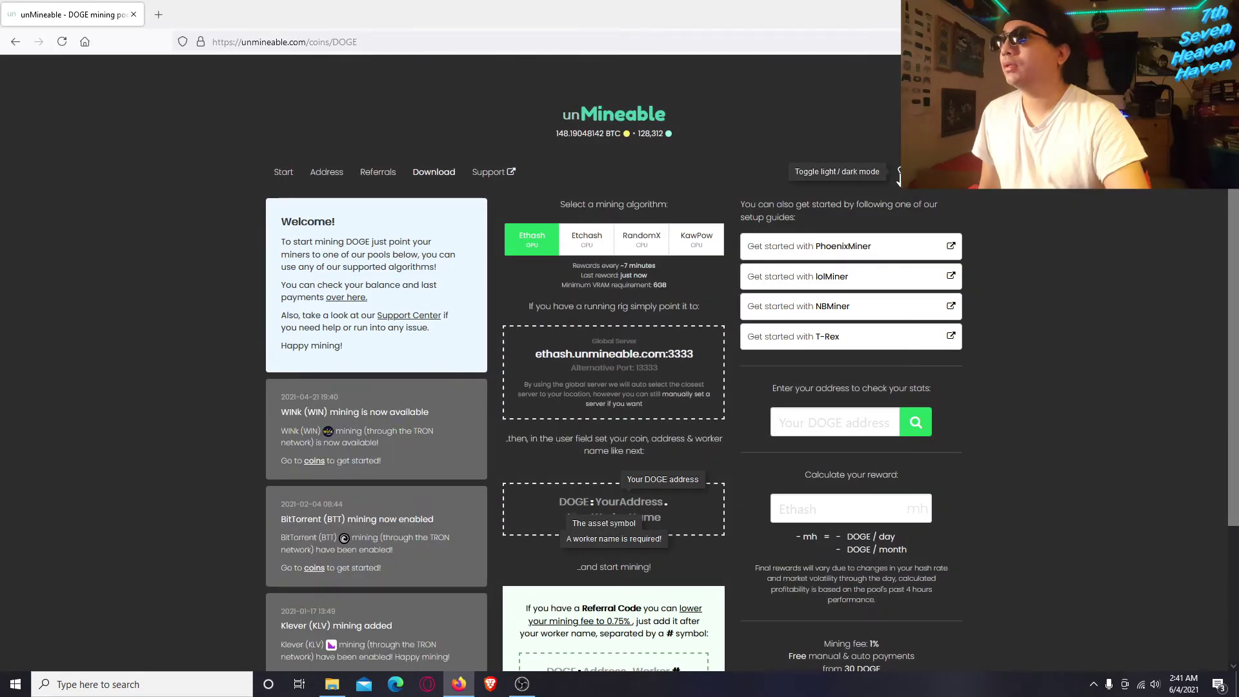
{"action": "left_click", "coordinate": [897, 173]}
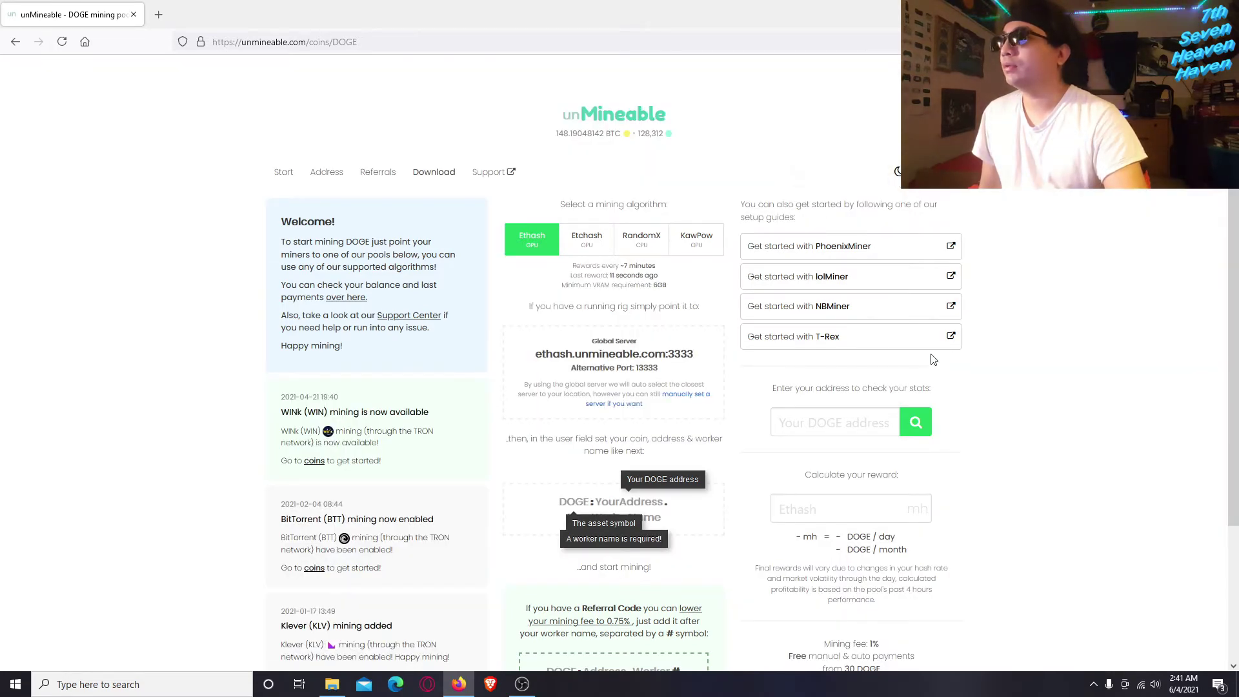
{"action": "left_click", "coordinate": [897, 173]}
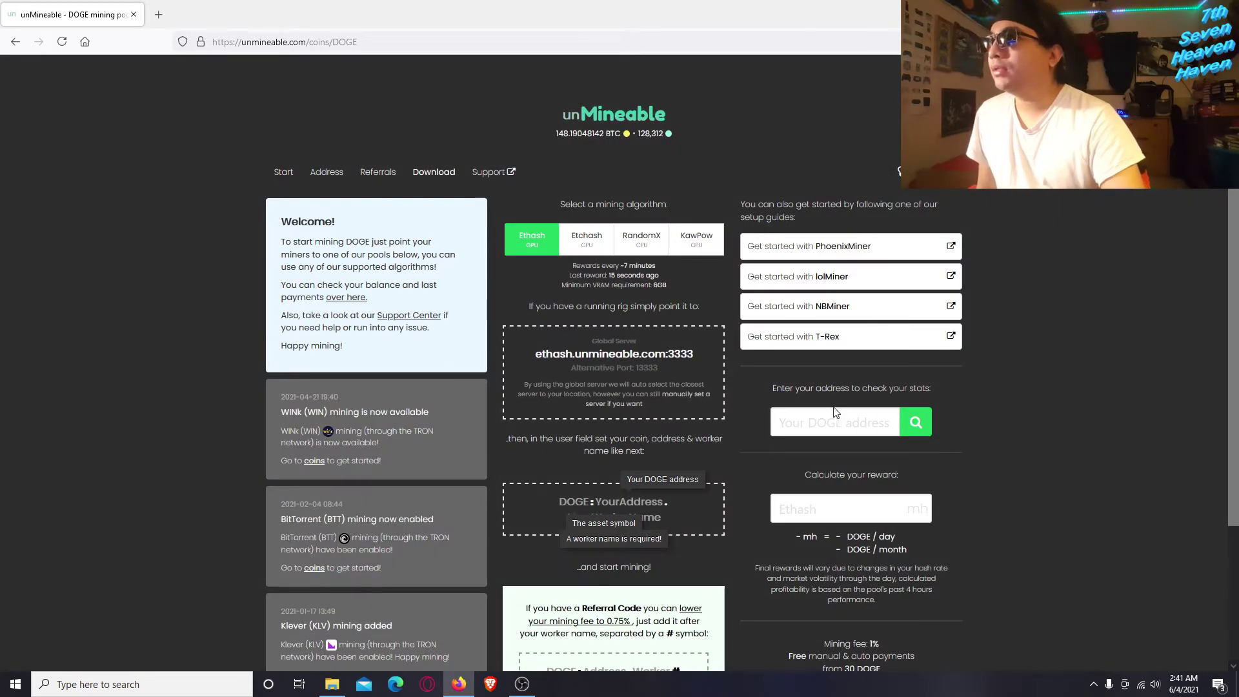
- Open the T-Rex setup guide, skim its download section, and close the guide
{"action": "left_click", "coordinate": [842, 337]}
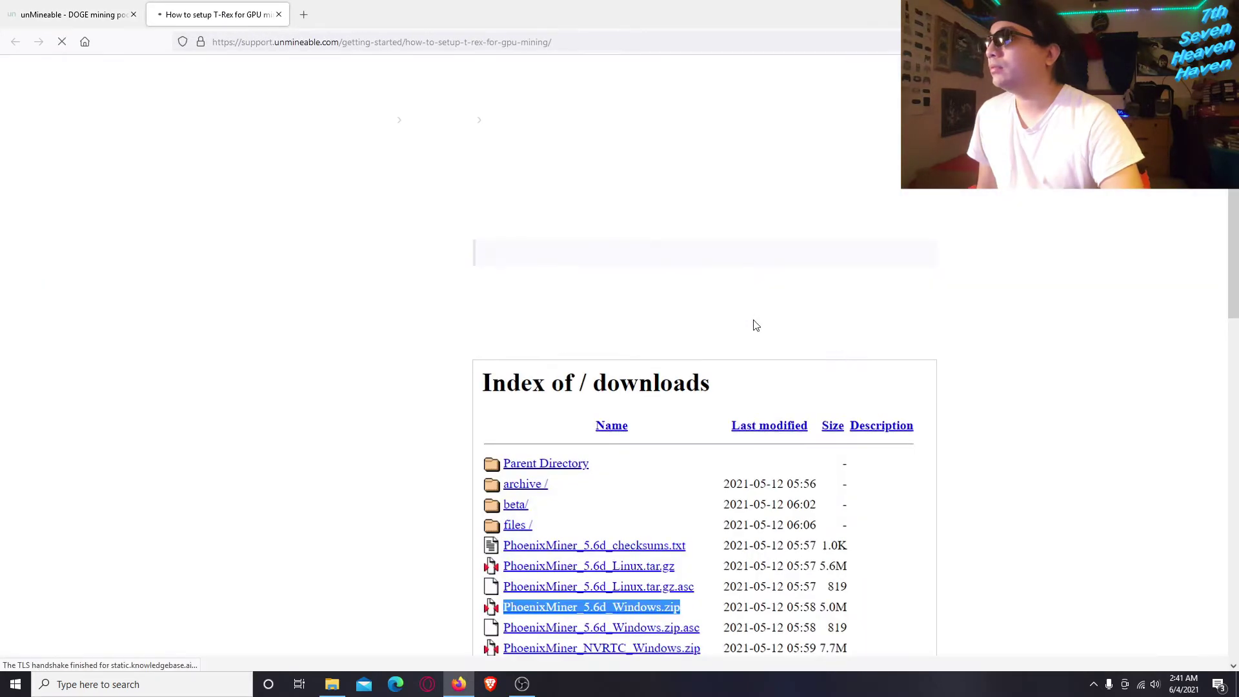
{"action": "scroll", "coordinate": [380, 276], "scroll_direction": "down", "scroll_amount": 2}
{"action": "scroll", "coordinate": [379, 276], "scroll_direction": "down", "scroll_amount": 1}
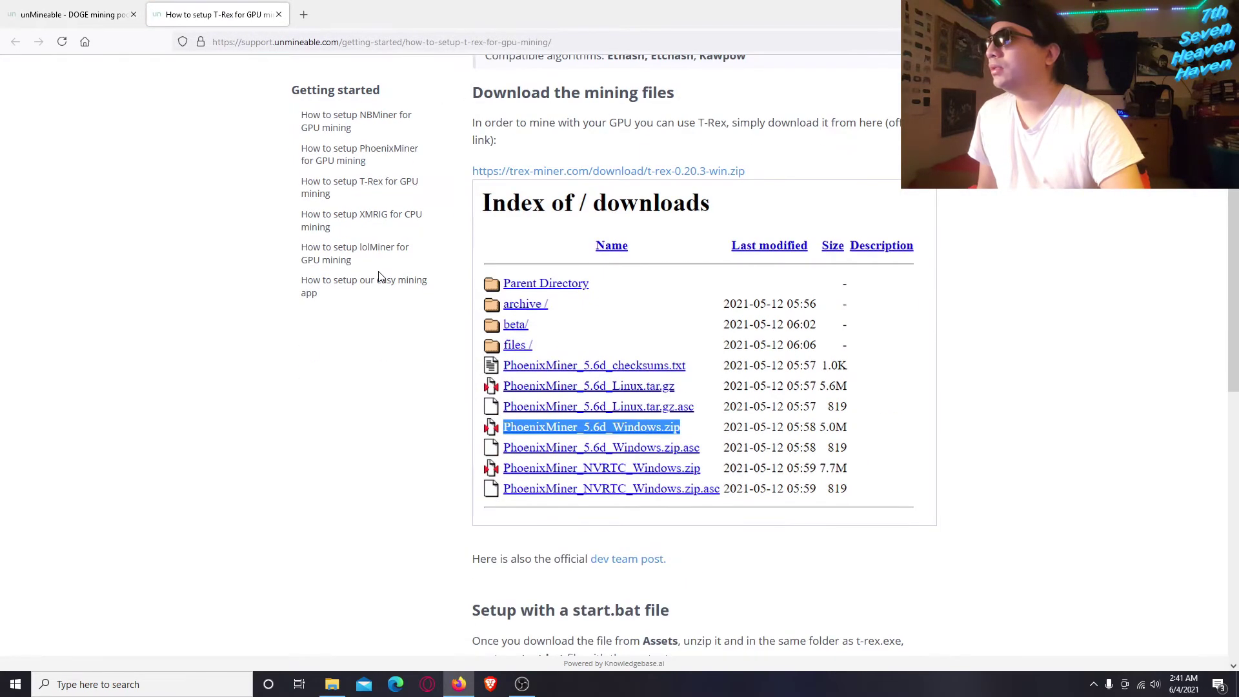
{"action": "scroll", "coordinate": [379, 276], "scroll_direction": "up", "scroll_amount": 3}
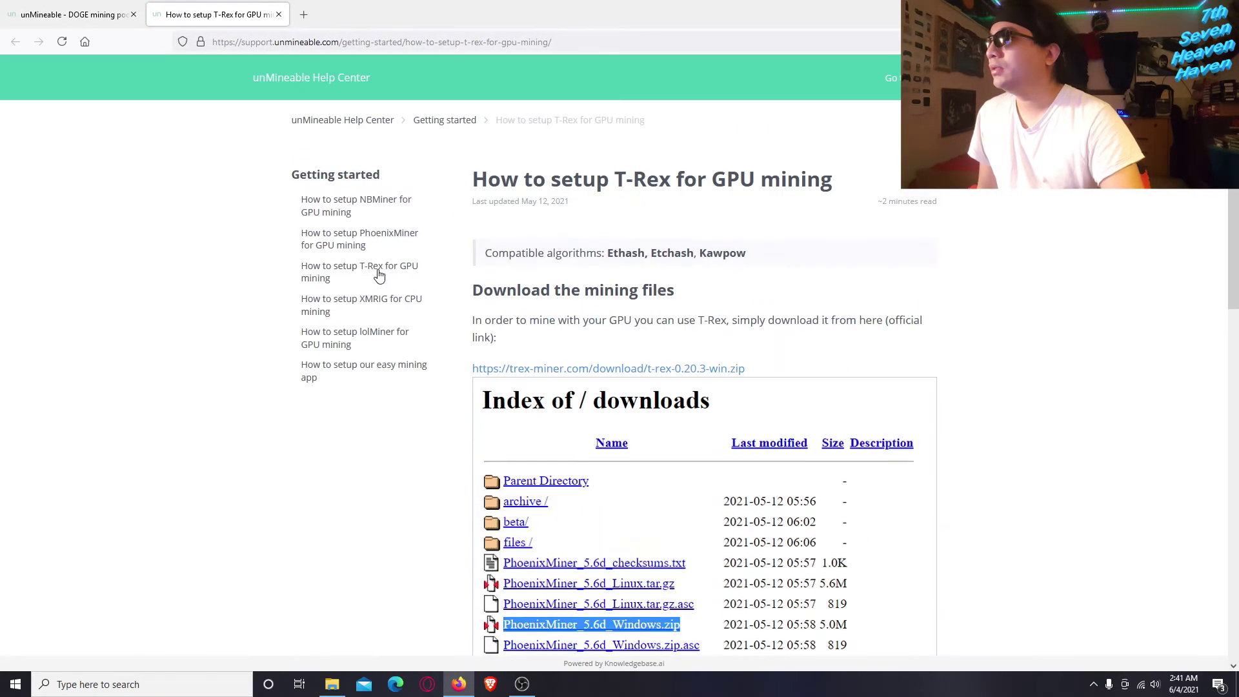
{"action": "left_click", "coordinate": [278, 15]}
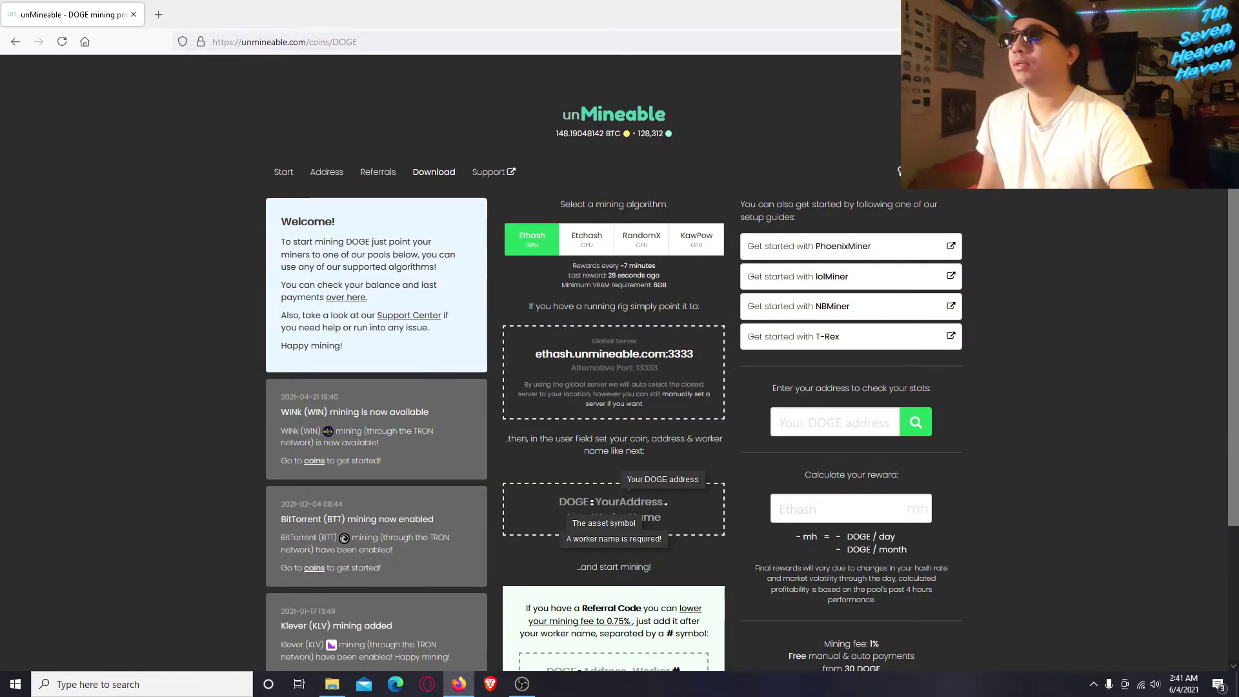
- Open the T Rex Miner New folder from the desktop, view its files over the DOGE mining page, and minimize the folder window
{"action": "key", "text": "super+d"}
{"action": "double_click", "coordinate": [858, 77]}
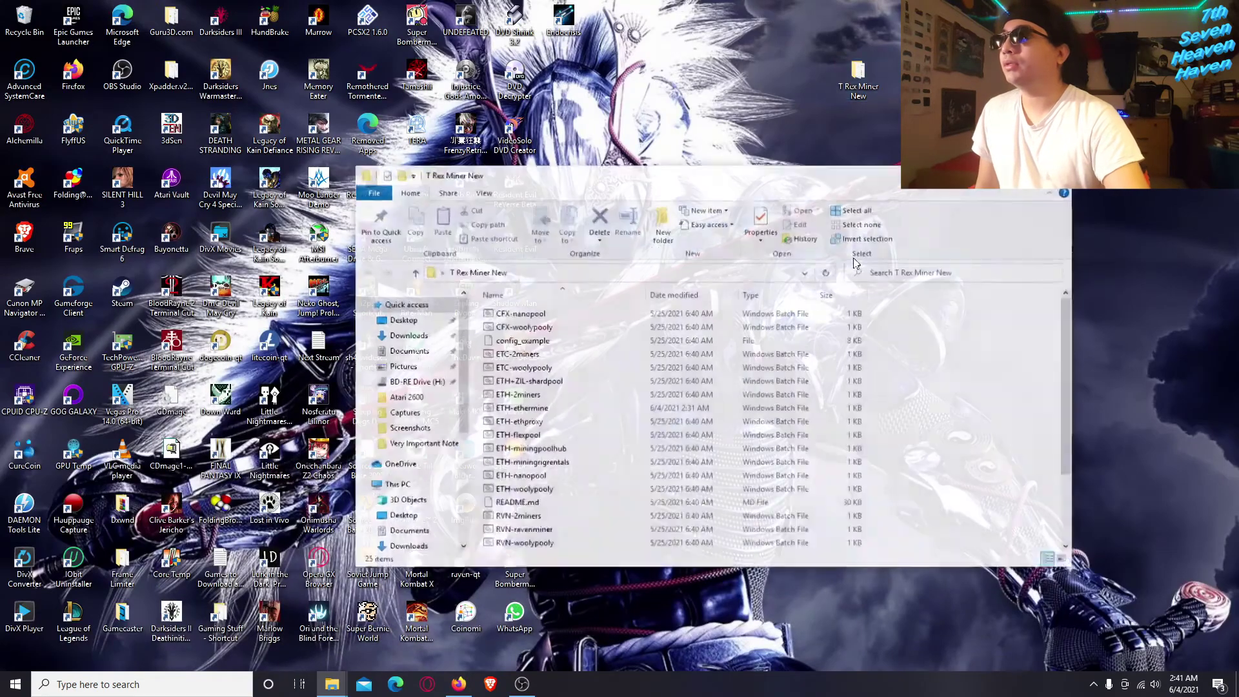
{"action": "left_click", "coordinate": [458, 684]}
{"action": "mouse_move", "coordinate": [339, 686]}
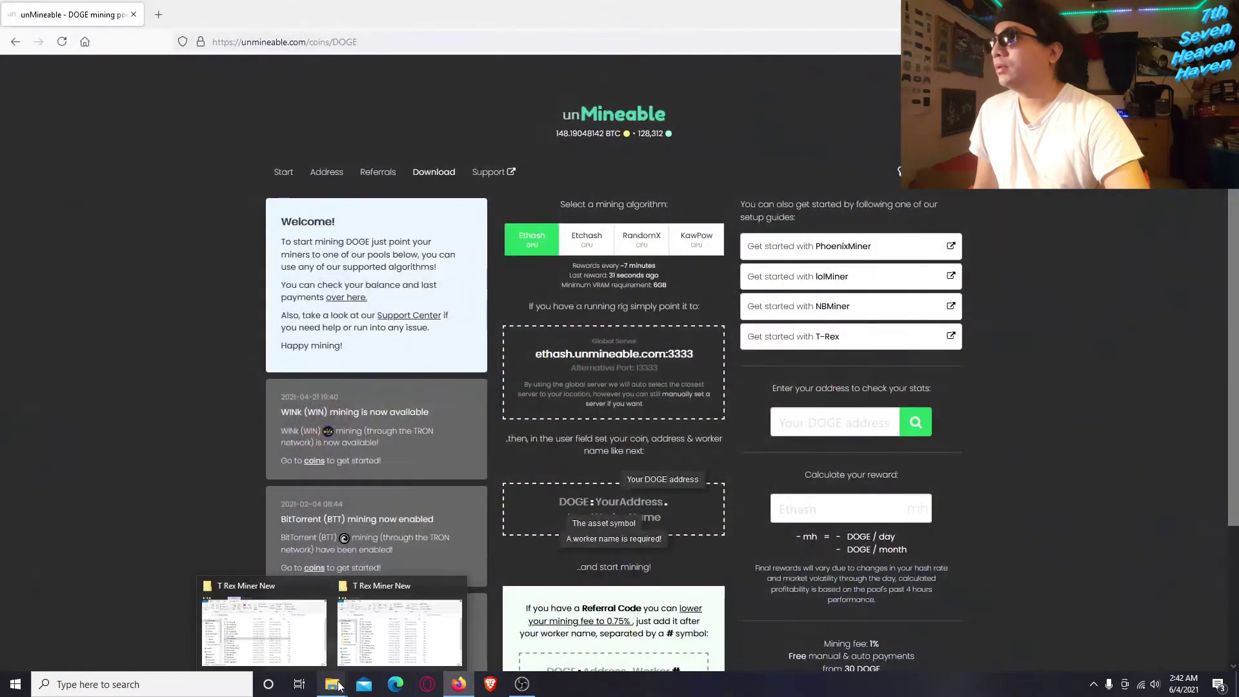
{"action": "left_click", "coordinate": [400, 629]}
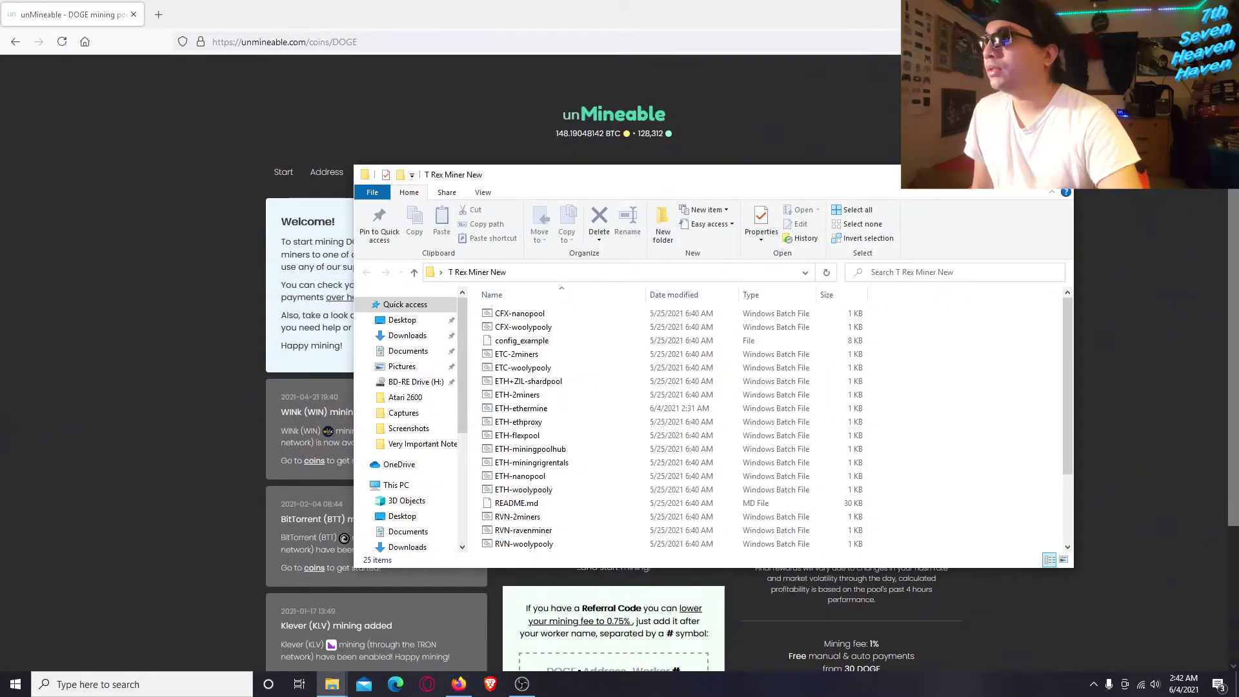
{"action": "left_click", "coordinate": [998, 174]}
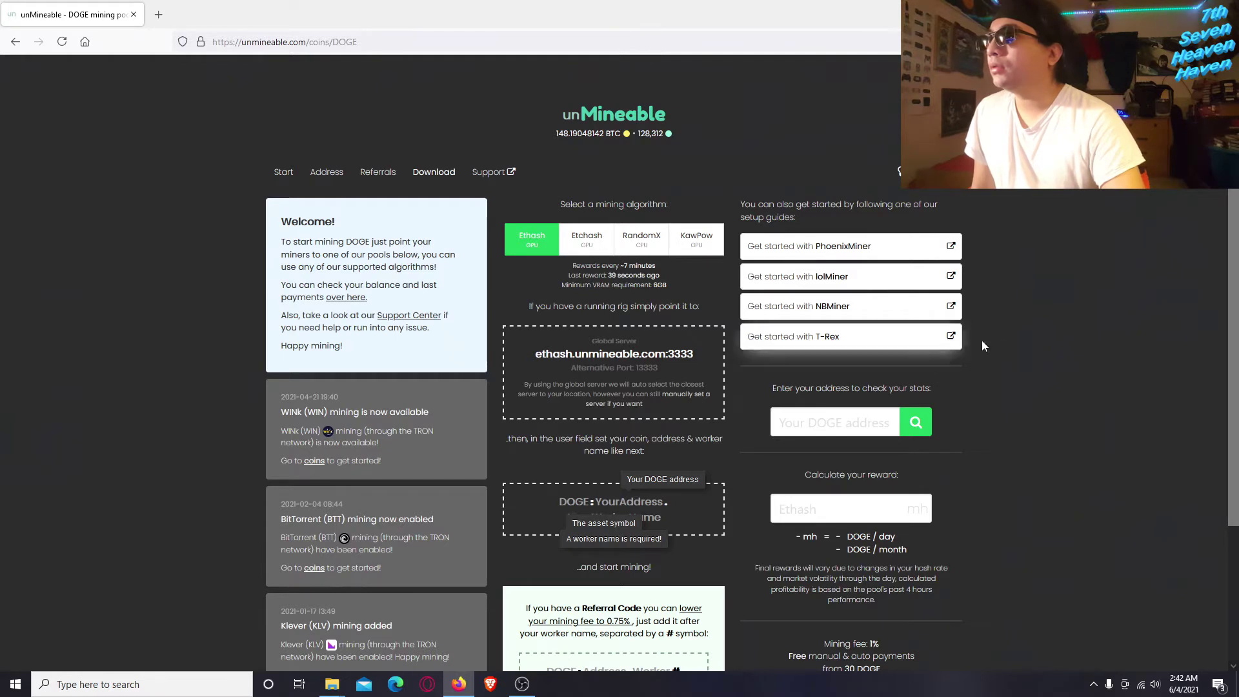
- Examine the DOGE mining page's start section, including pool statistics, server address, user field format and referral code information
{"action": "left_click", "coordinate": [292, 178]}
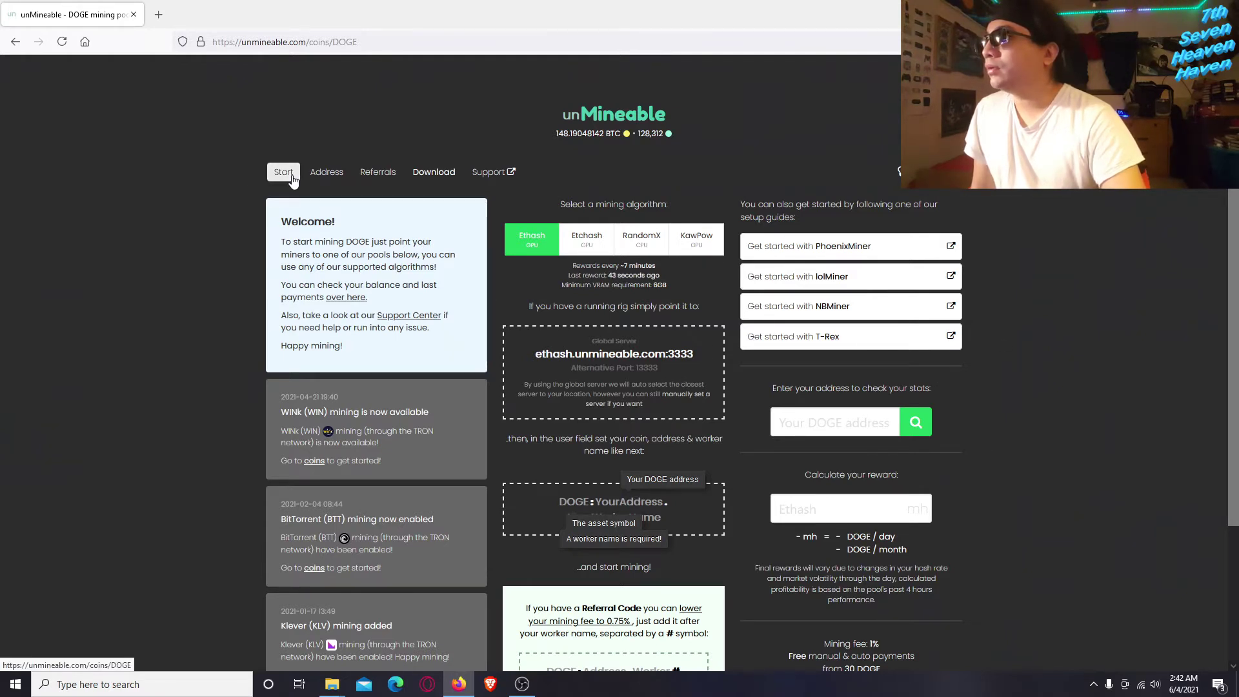
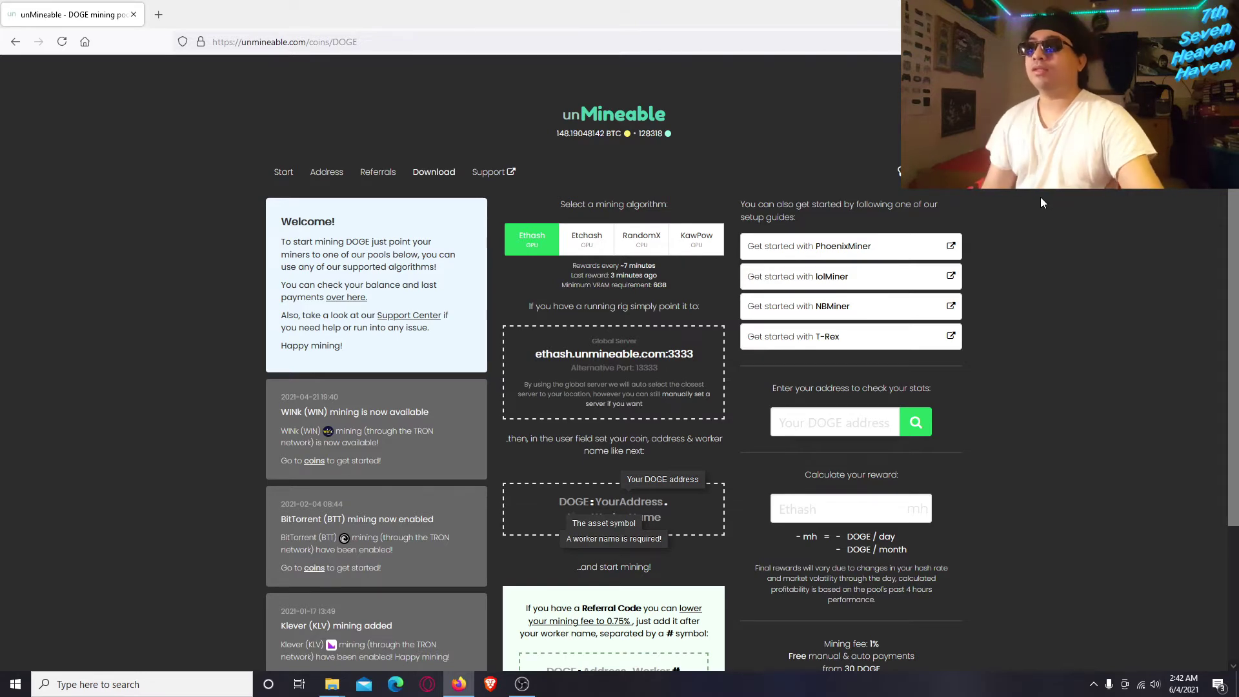
{"action": "scroll", "coordinate": [1000, 247], "scroll_direction": "down", "scroll_amount": 3}
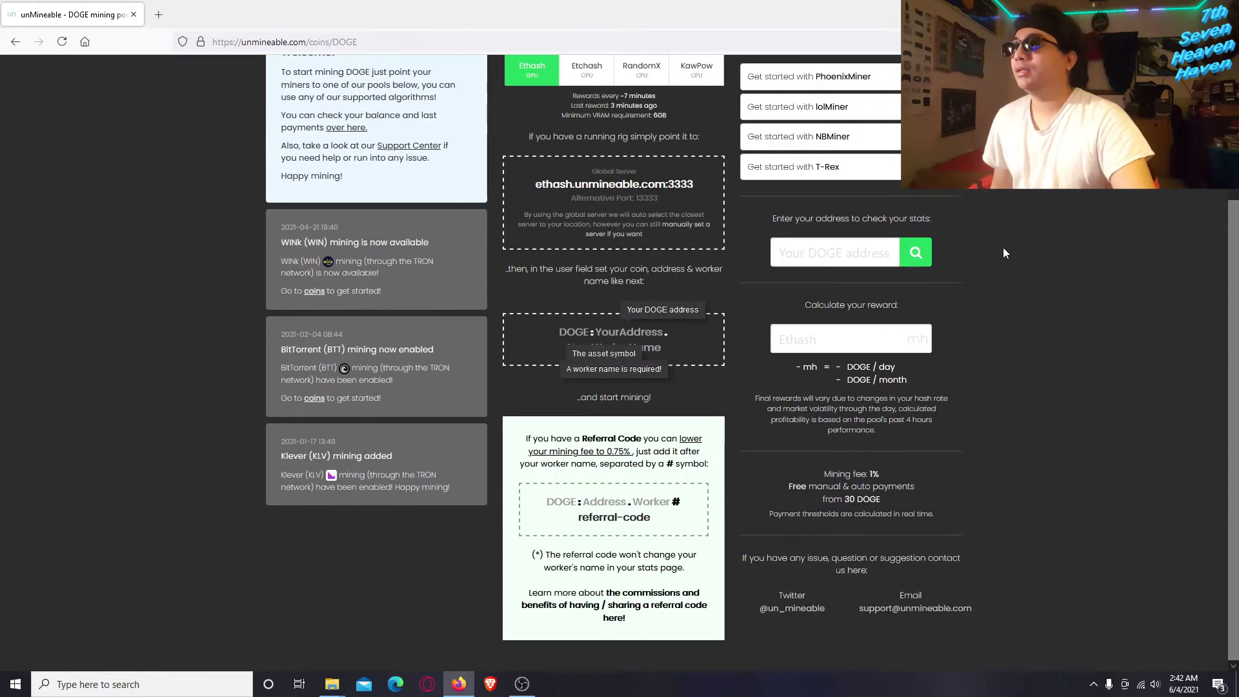
{"action": "scroll", "coordinate": [1019, 247], "scroll_direction": "up", "scroll_amount": 3}
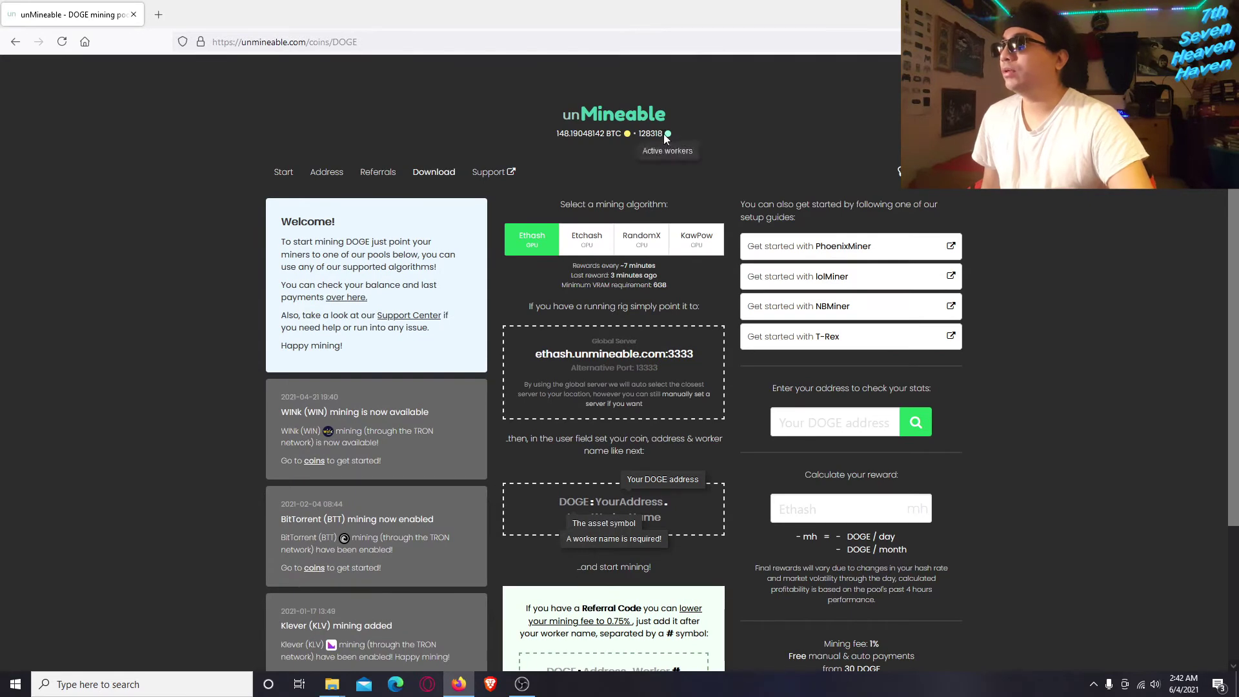
{"action": "left_click_drag", "start_coordinate": [663, 133], "coordinate": [639, 137]}
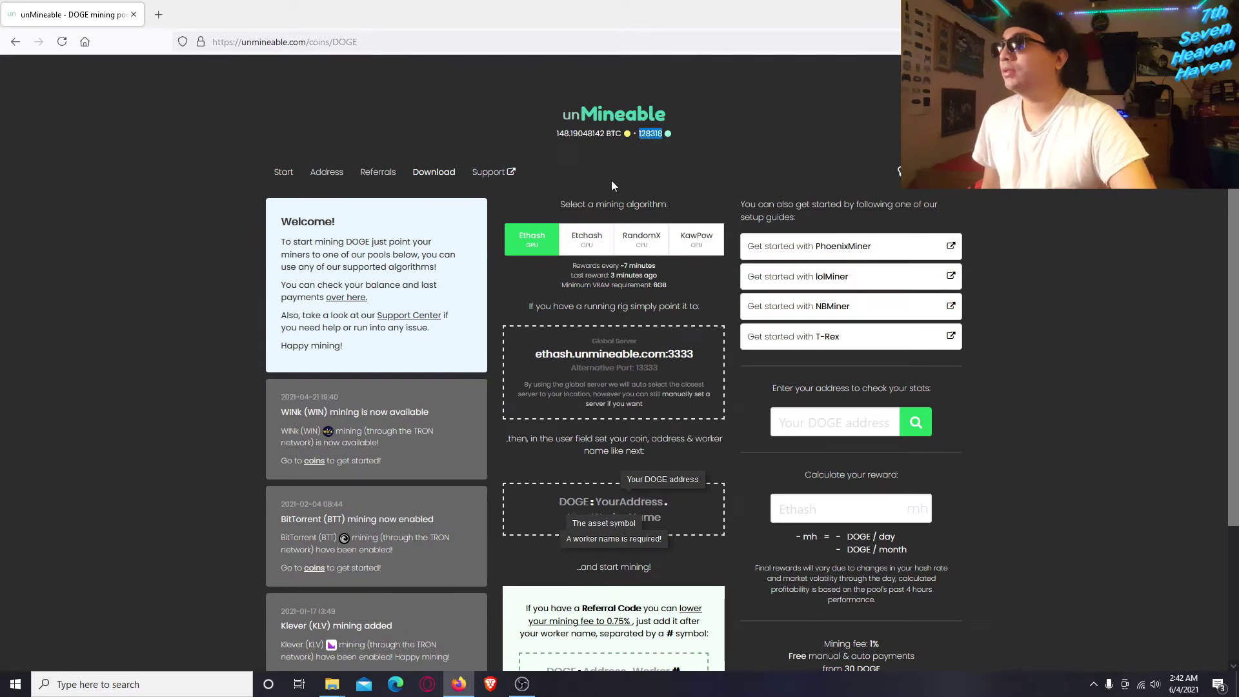
{"action": "left_click_drag", "start_coordinate": [556, 132], "coordinate": [568, 134]}
{"action": "left_click", "coordinate": [569, 134]}
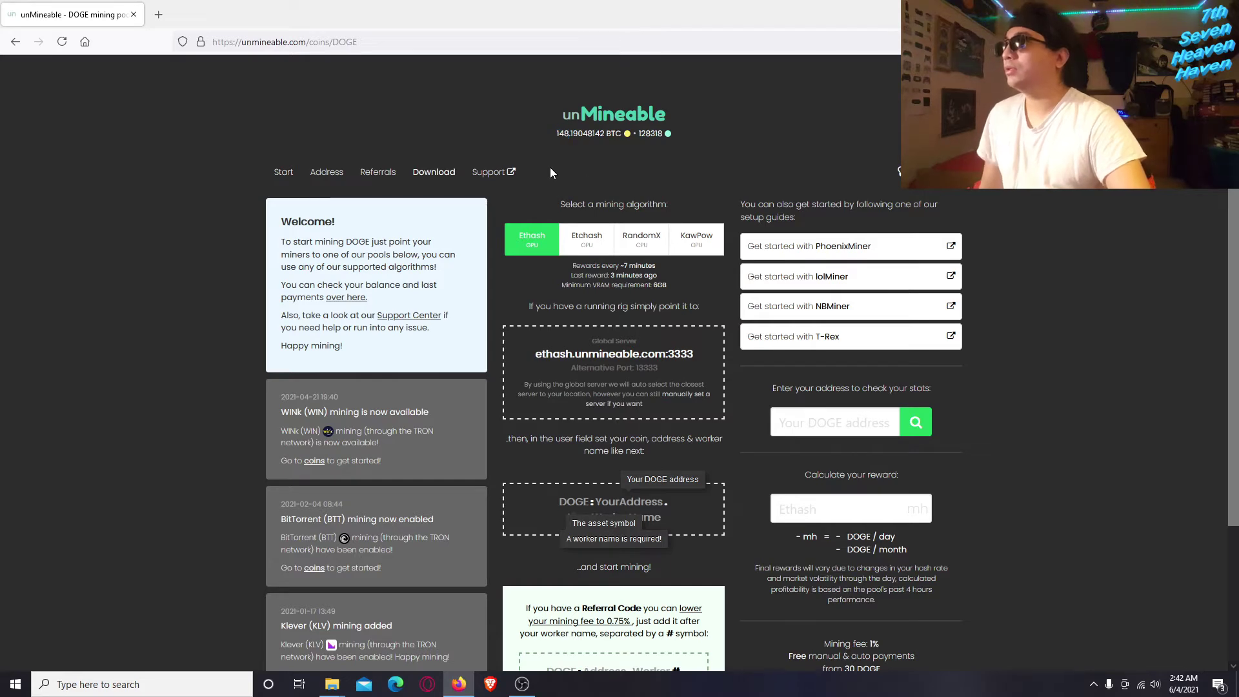
{"action": "scroll", "coordinate": [548, 167], "scroll_direction": "down", "scroll_amount": 3}
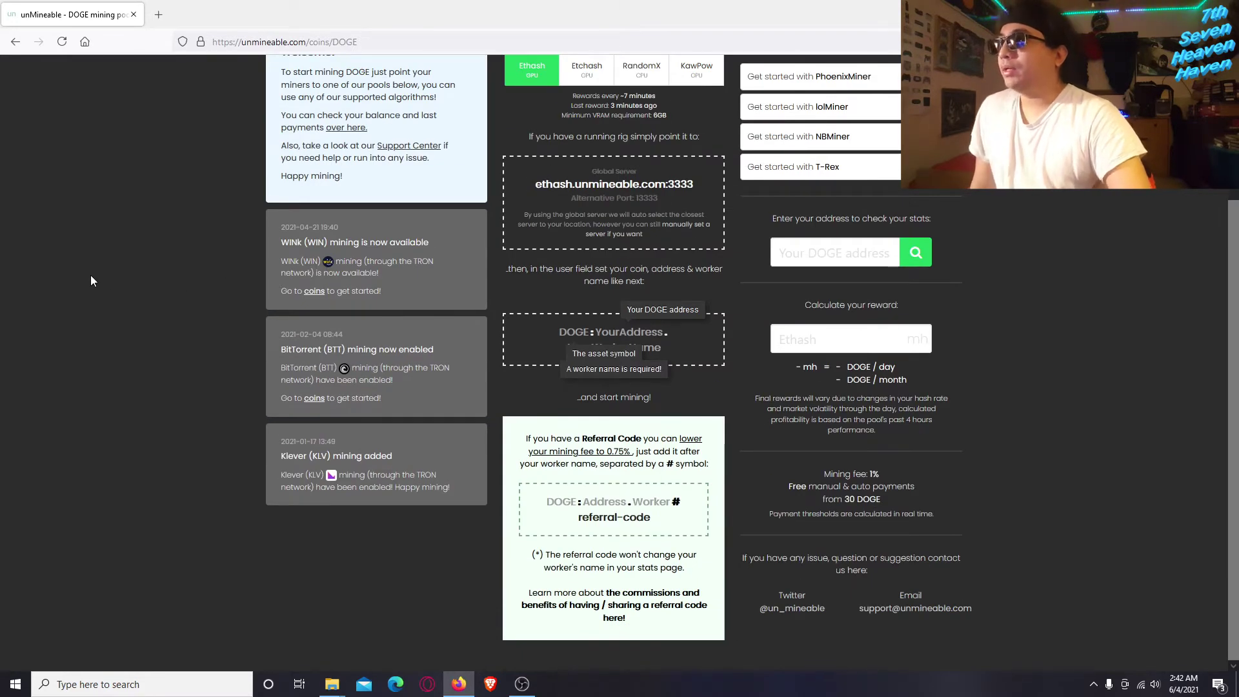
{"action": "scroll", "coordinate": [679, 387], "scroll_direction": "up", "scroll_amount": 1}
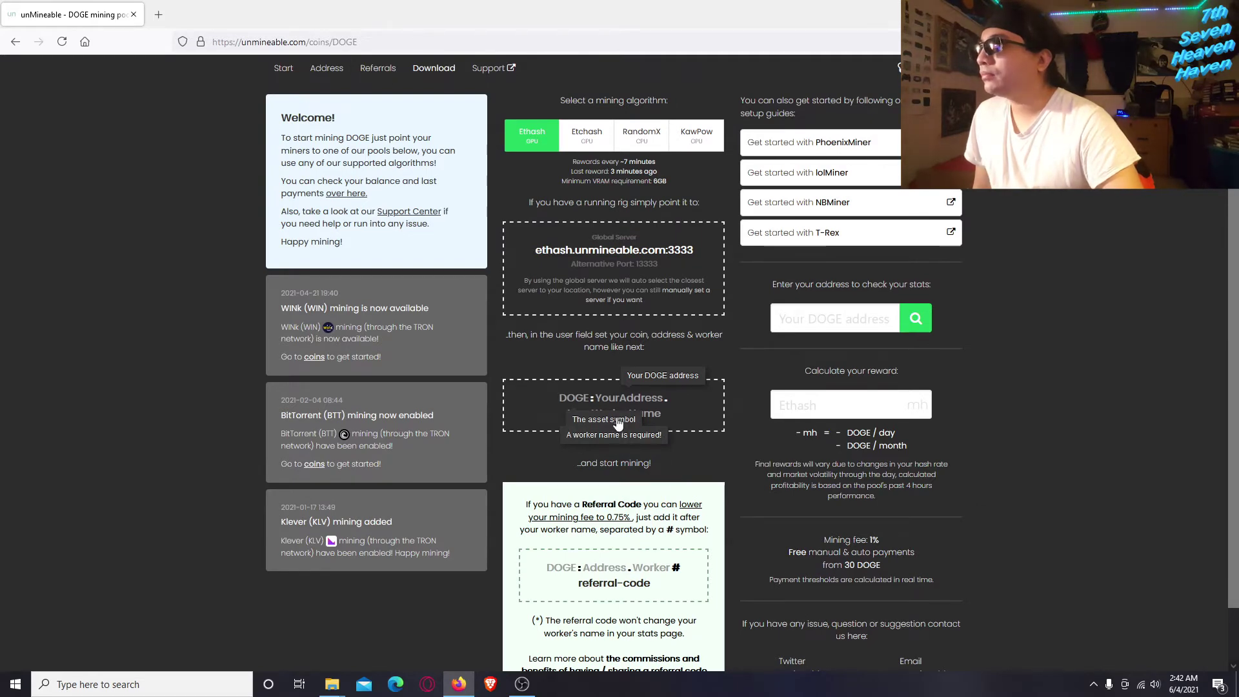
{"action": "scroll", "coordinate": [680, 426], "scroll_direction": "down", "scroll_amount": 1}
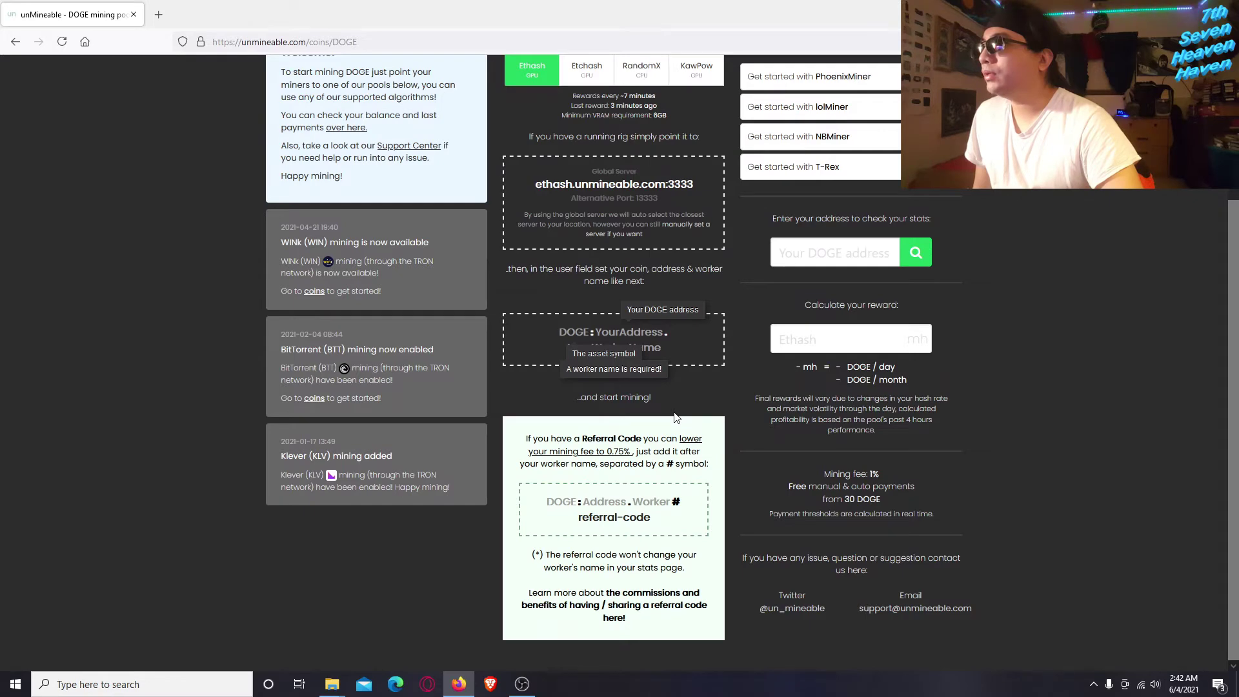
{"action": "scroll", "coordinate": [674, 416], "scroll_direction": "up", "scroll_amount": 3}
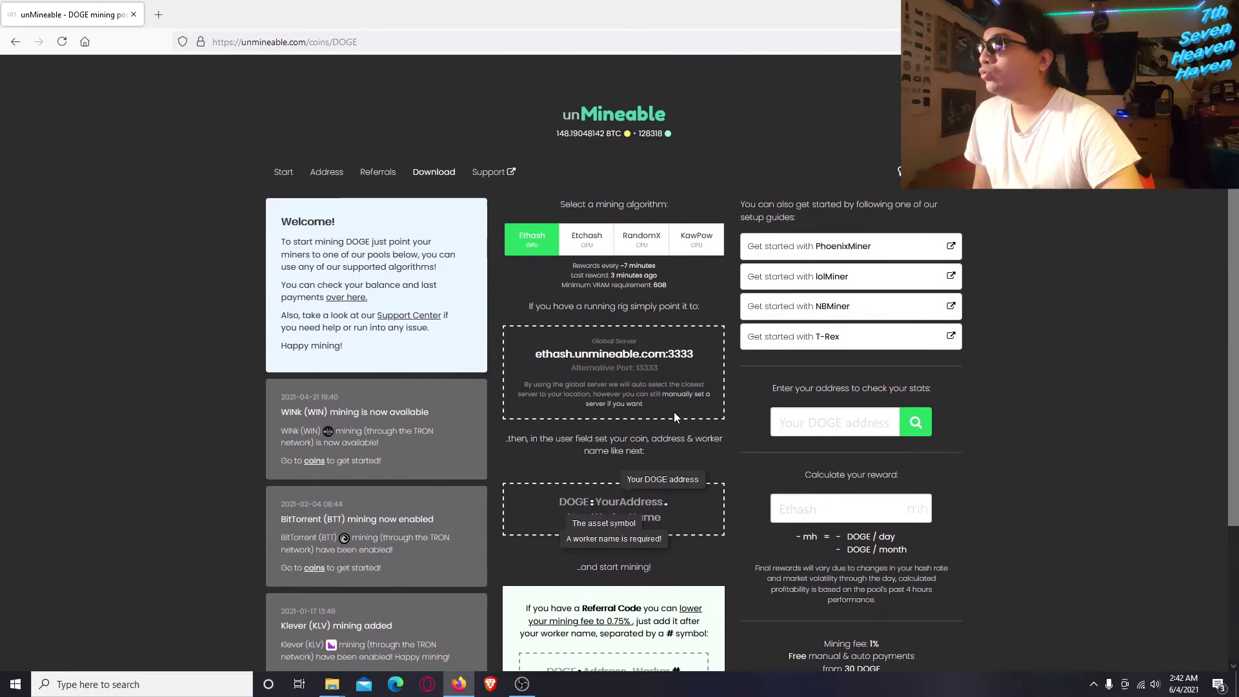
{"action": "left_click", "coordinate": [573, 362]}
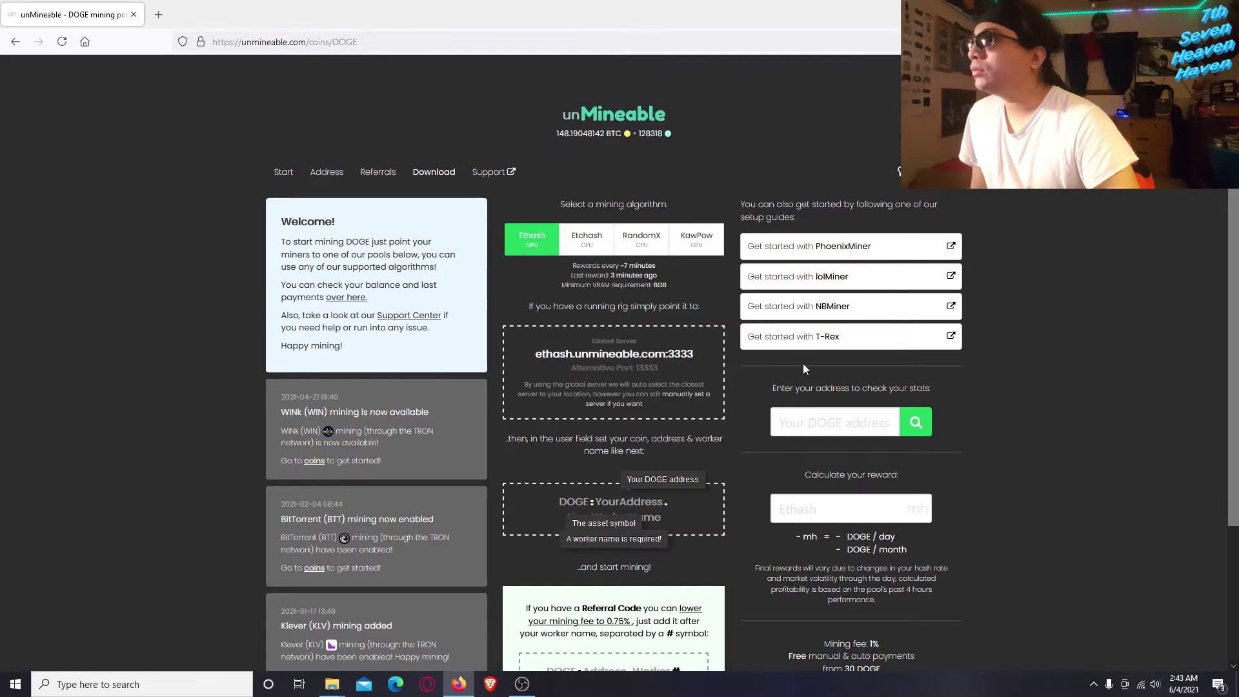
- Open the T-Rex setup guide again, skim through its start.bat instructions, and close it
{"action": "left_click", "coordinate": [764, 337]}
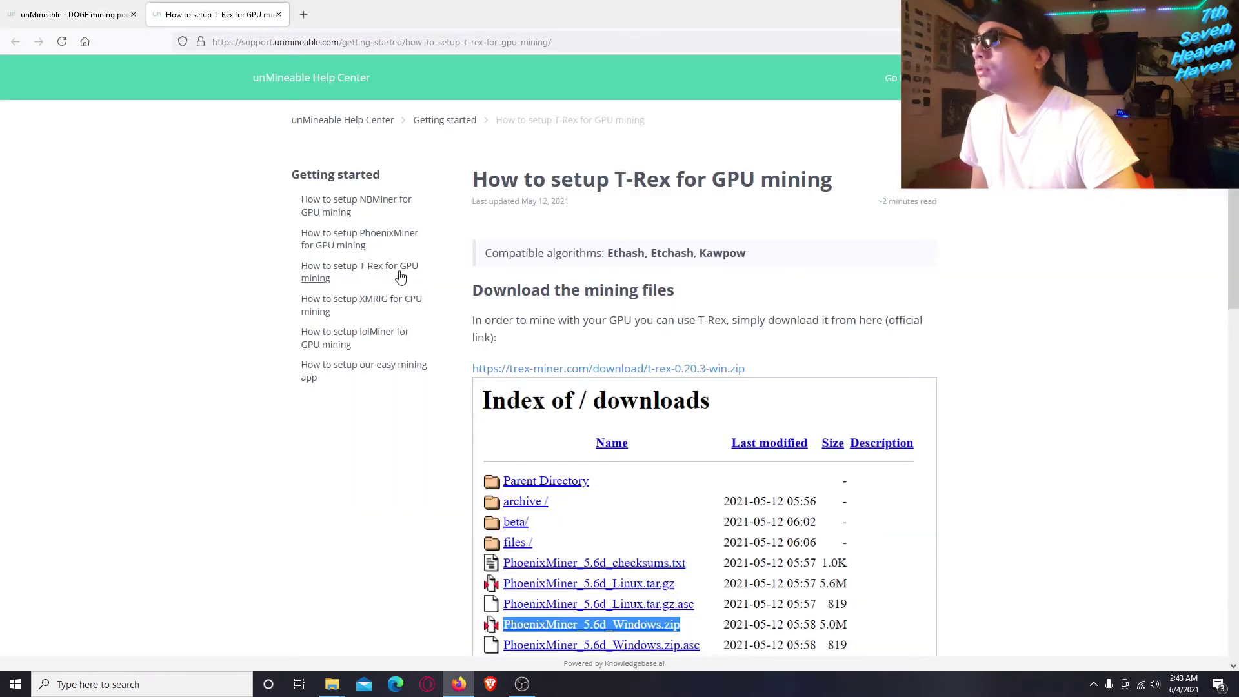
{"action": "scroll", "coordinate": [49, 260], "scroll_direction": "down", "scroll_amount": 7}
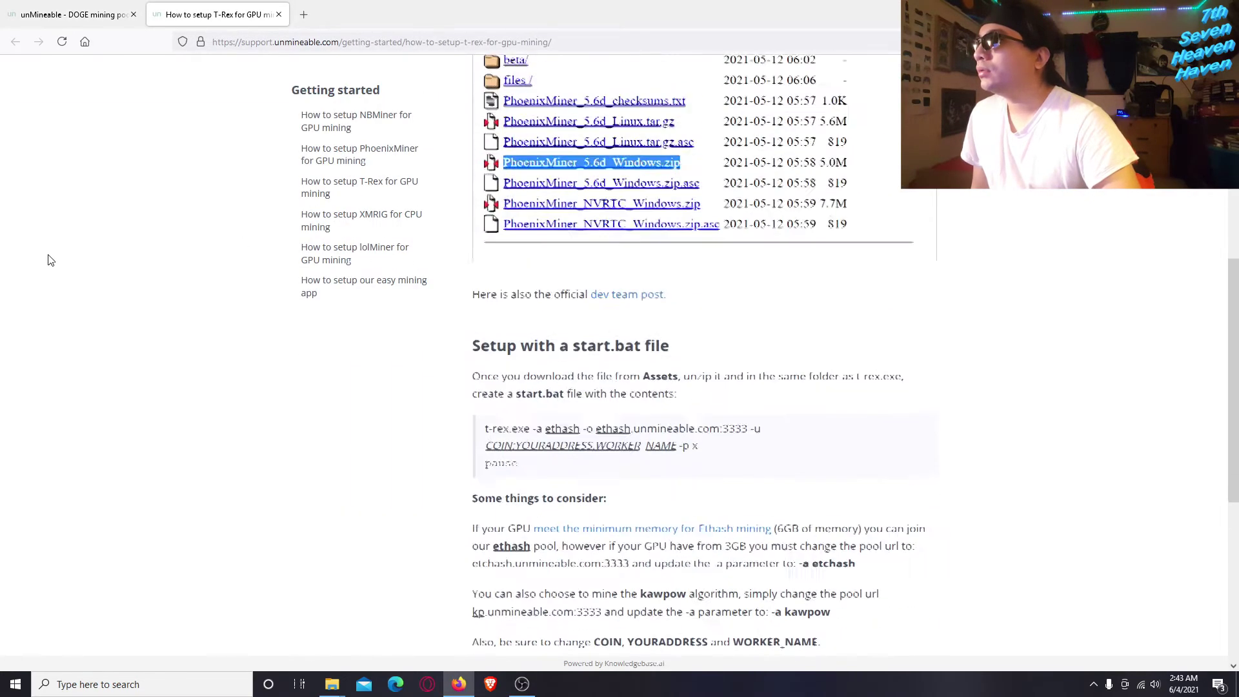
{"action": "scroll", "coordinate": [52, 254], "scroll_direction": "up", "scroll_amount": 8}
{"action": "left_click", "coordinate": [279, 14]}
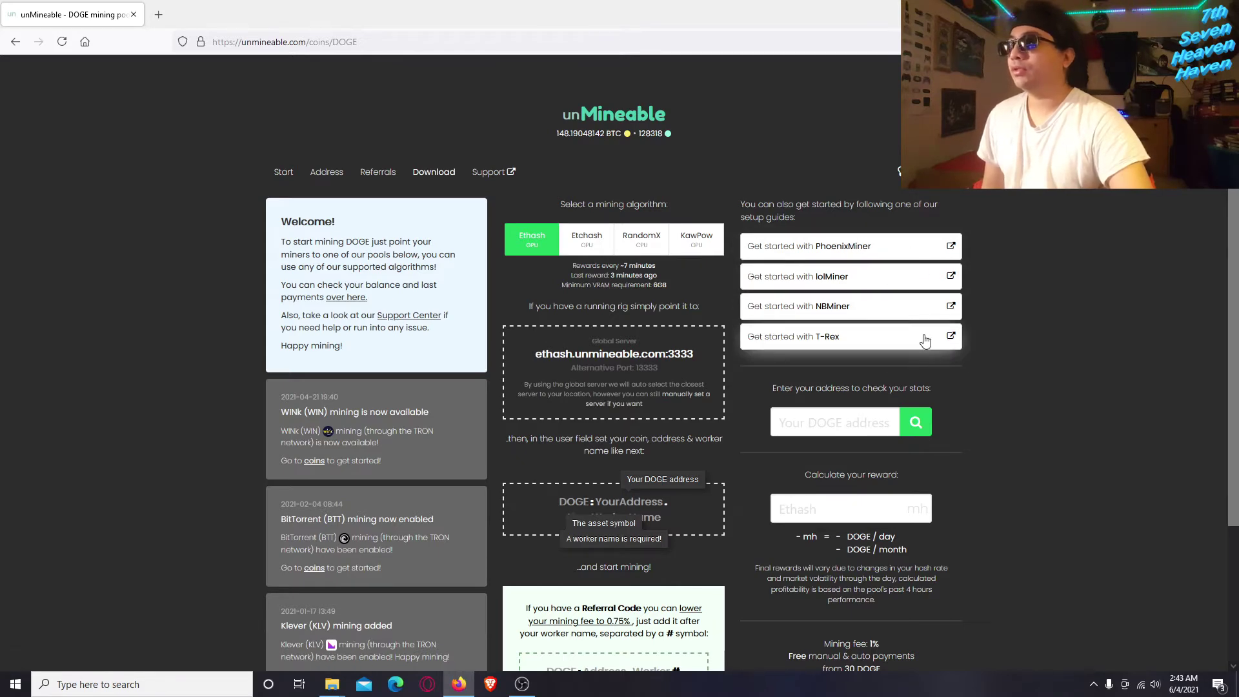
- Reopen the T-Rex guide at the "Setup with a start.bat file" section
{"action": "left_click", "coordinate": [887, 340]}
{"action": "scroll", "coordinate": [729, 387], "scroll_direction": "down", "scroll_amount": 7}
{"action": "scroll", "coordinate": [728, 413], "scroll_direction": "down", "scroll_amount": 2}
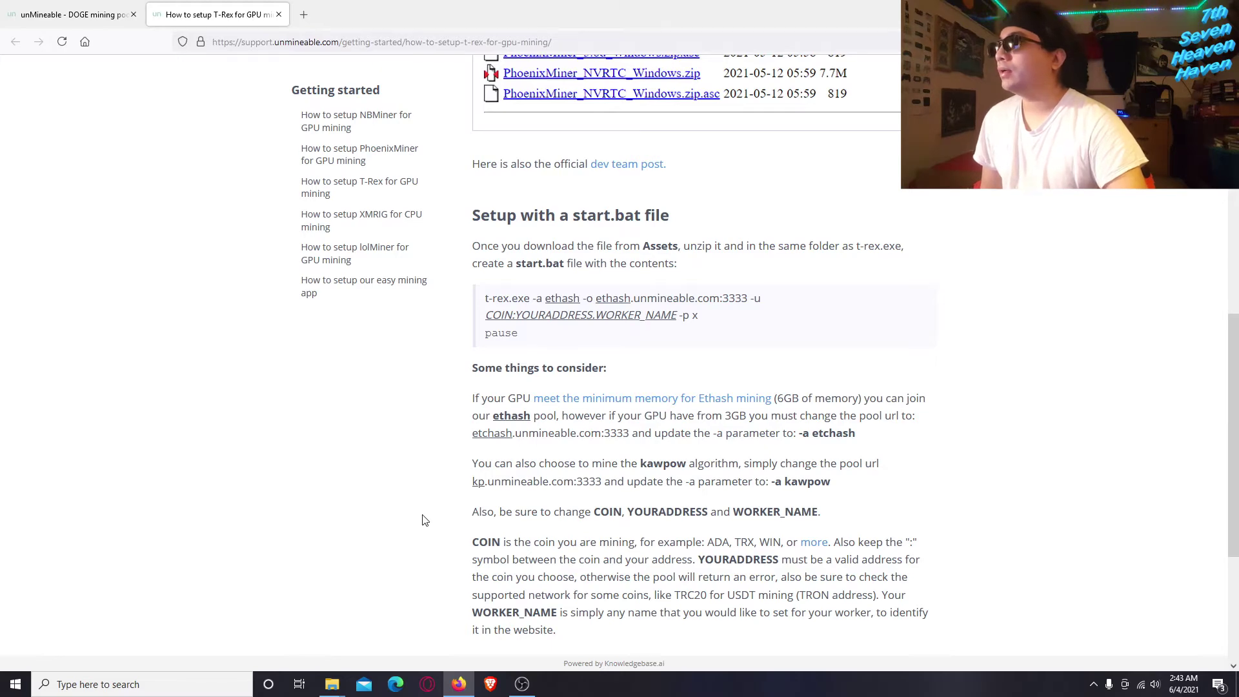
- Bring up the T Rex Miner New folder over the setup guide, move its window lower, and look through its files
{"action": "mouse_move", "coordinate": [332, 684]}
{"action": "left_click", "coordinate": [402, 642]}
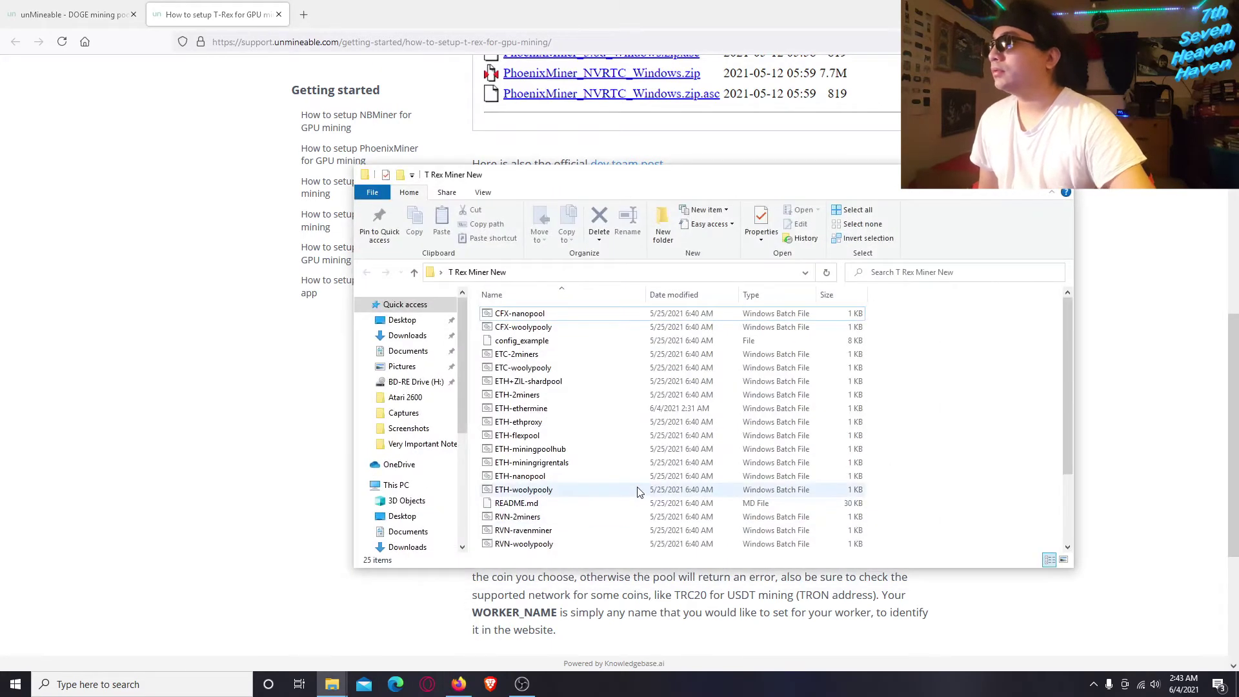
{"action": "scroll", "coordinate": [637, 491], "scroll_direction": "down", "scroll_amount": 3}
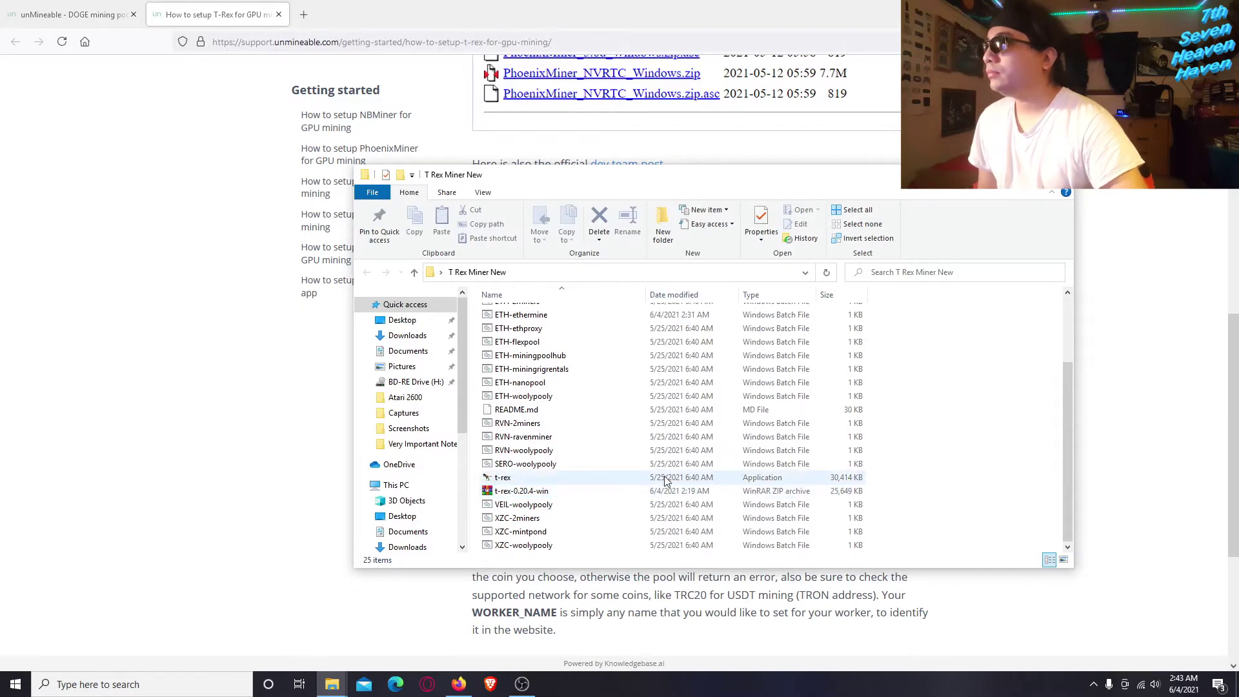
{"action": "left_click_drag", "start_coordinate": [660, 180], "coordinate": [802, 269]}
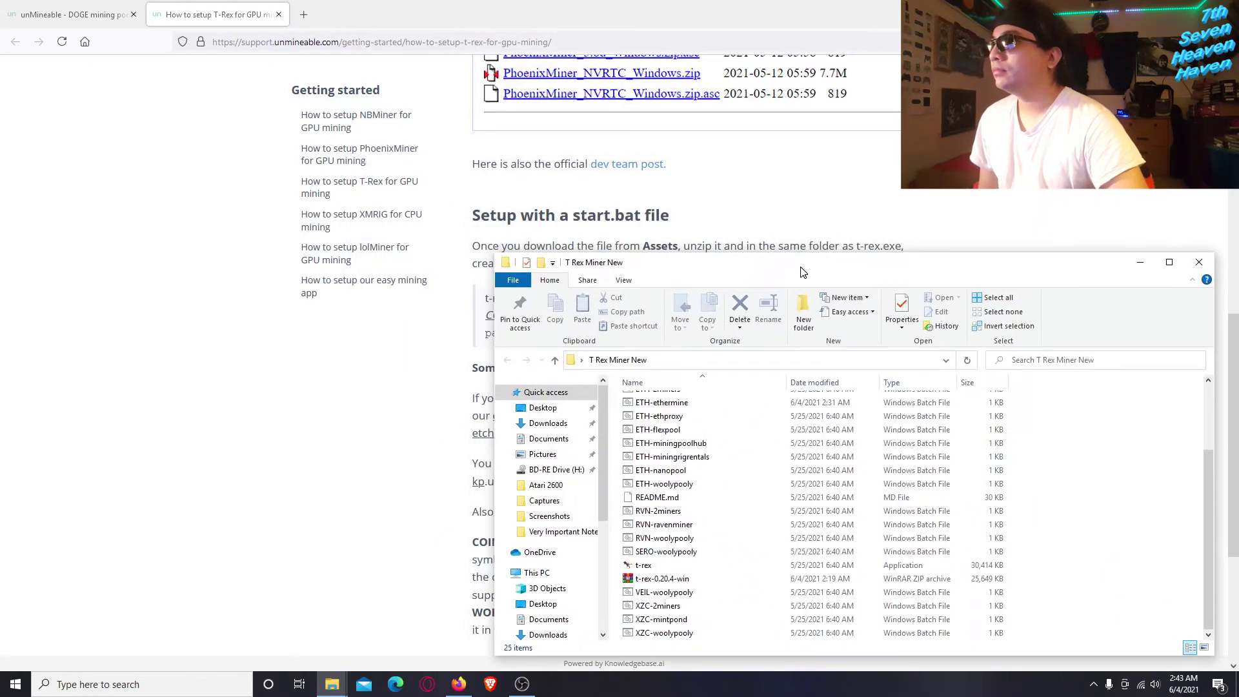
{"action": "left_click", "coordinate": [159, 435]}
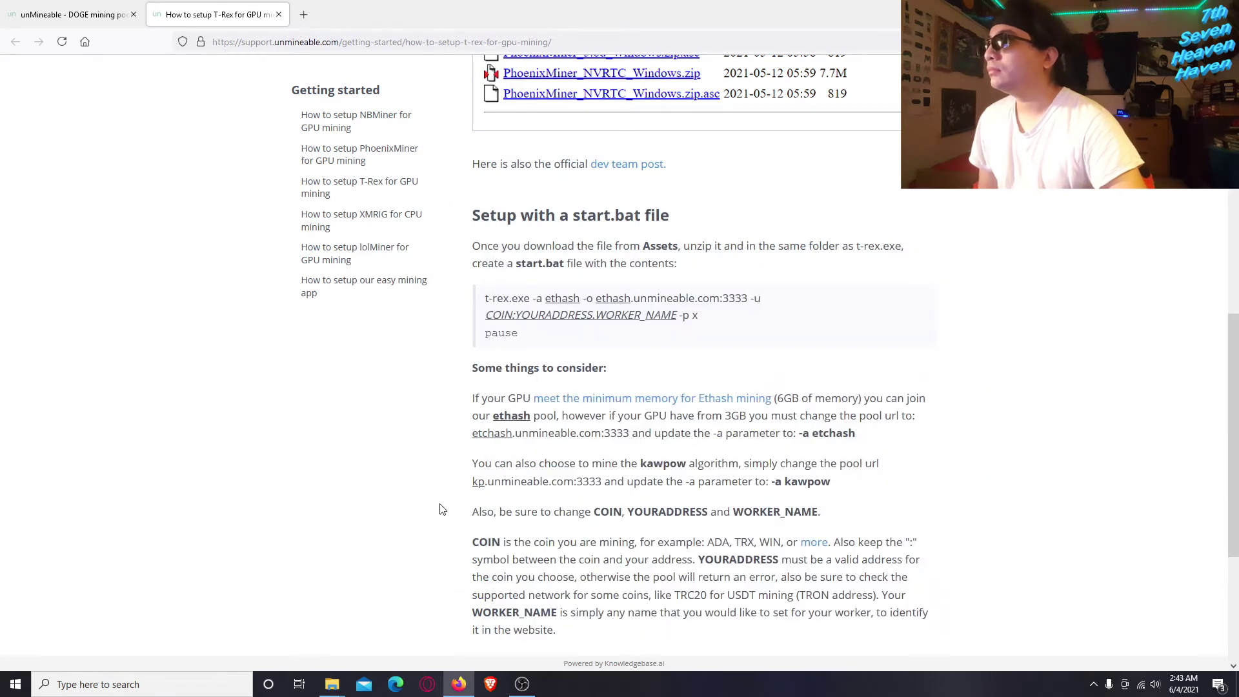
{"action": "mouse_move", "coordinate": [336, 671]}
{"action": "left_click", "coordinate": [395, 629]}
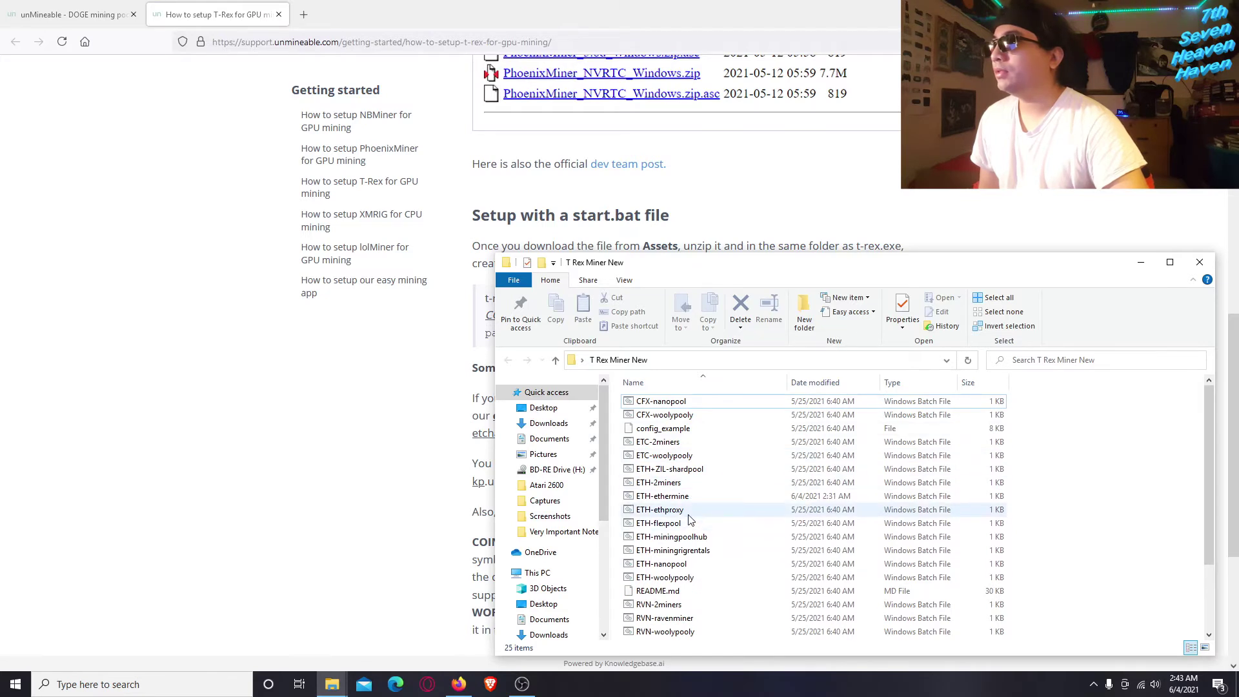
{"action": "scroll", "coordinate": [733, 535], "scroll_direction": "down", "scroll_amount": 2}
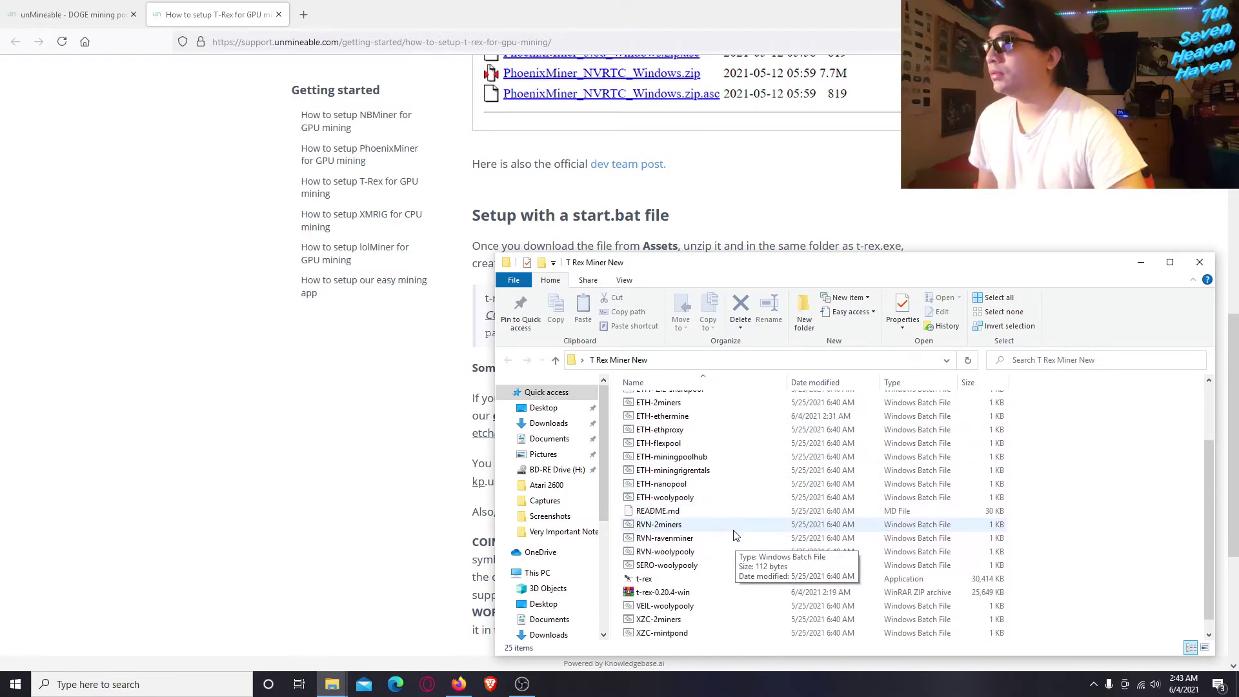
{"action": "scroll", "coordinate": [734, 534], "scroll_direction": "down", "scroll_amount": 1}
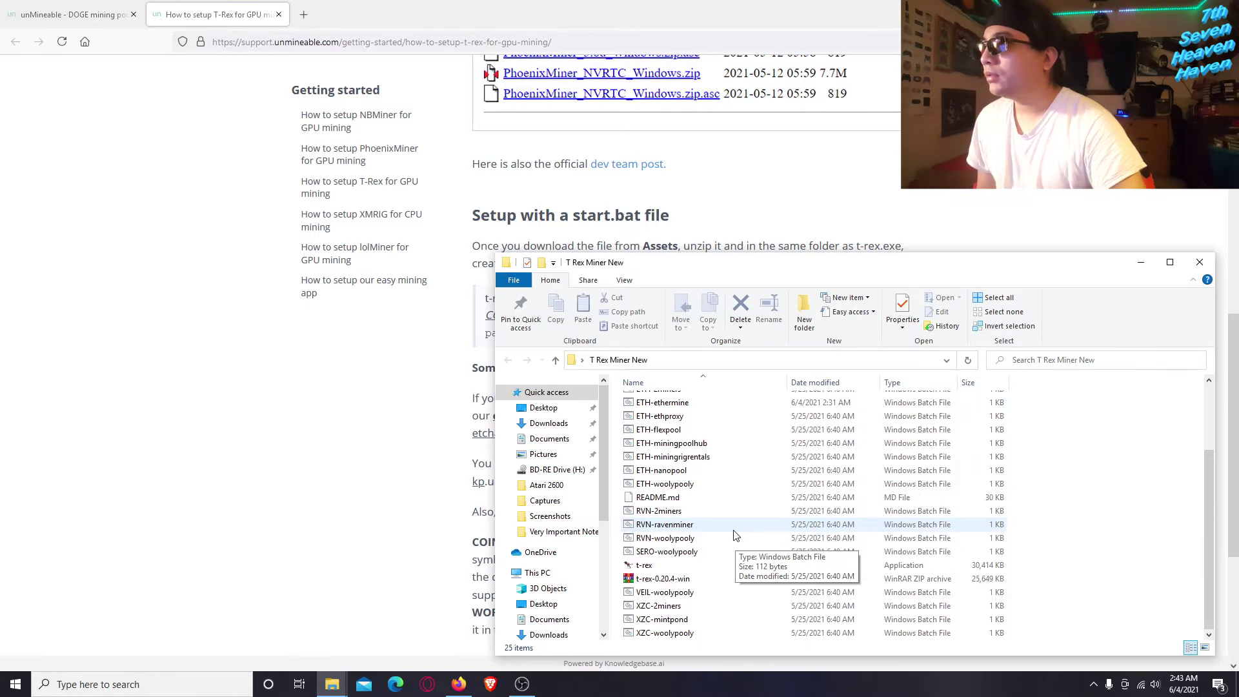
{"action": "scroll", "coordinate": [733, 535], "scroll_direction": "up", "scroll_amount": 3}
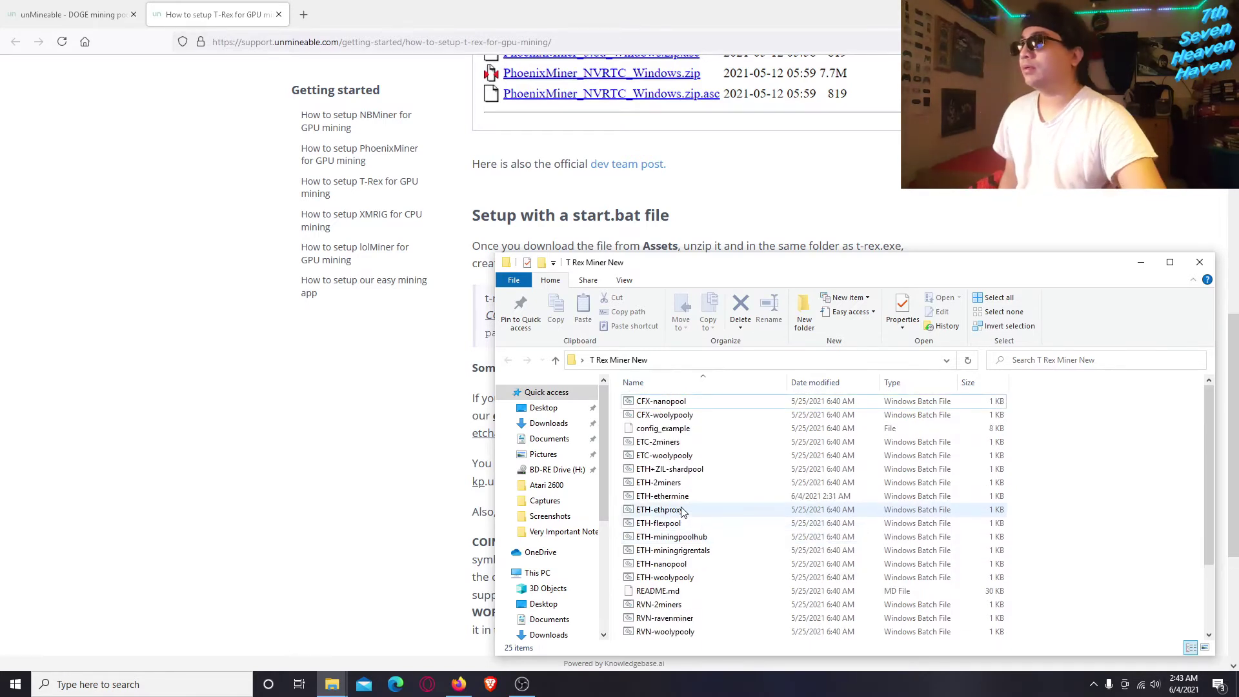
{"action": "right_click", "coordinate": [674, 499]}
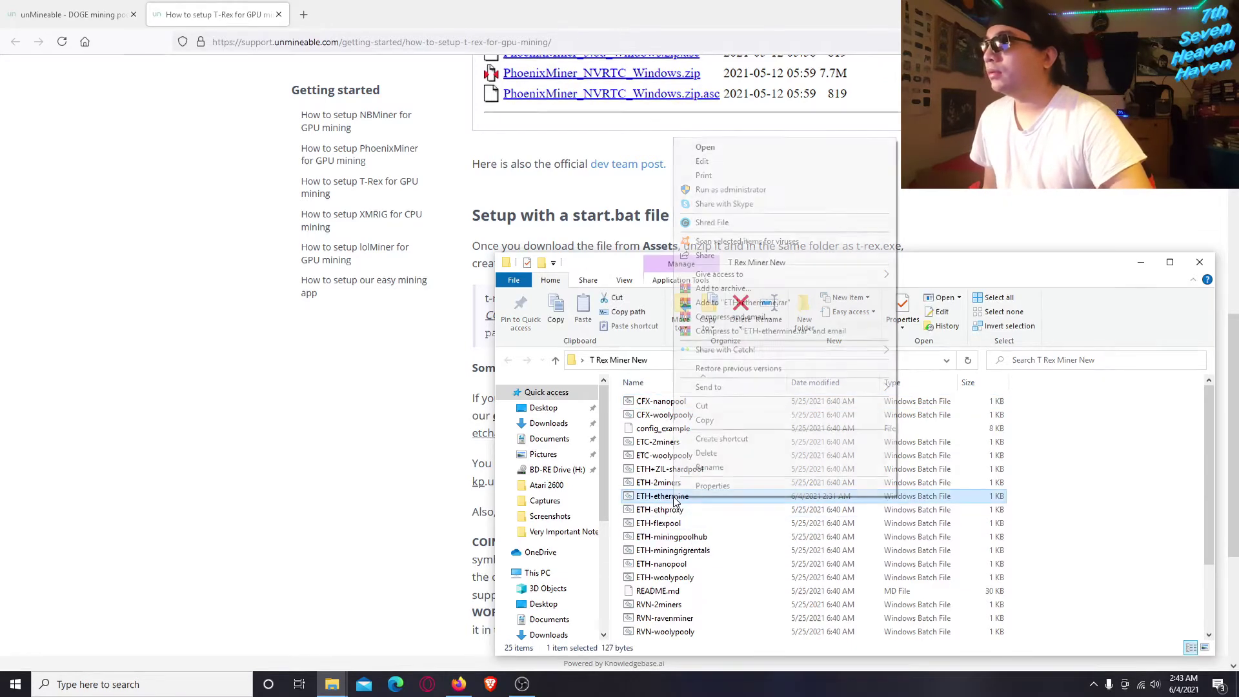
{"action": "left_click", "coordinate": [676, 498]}
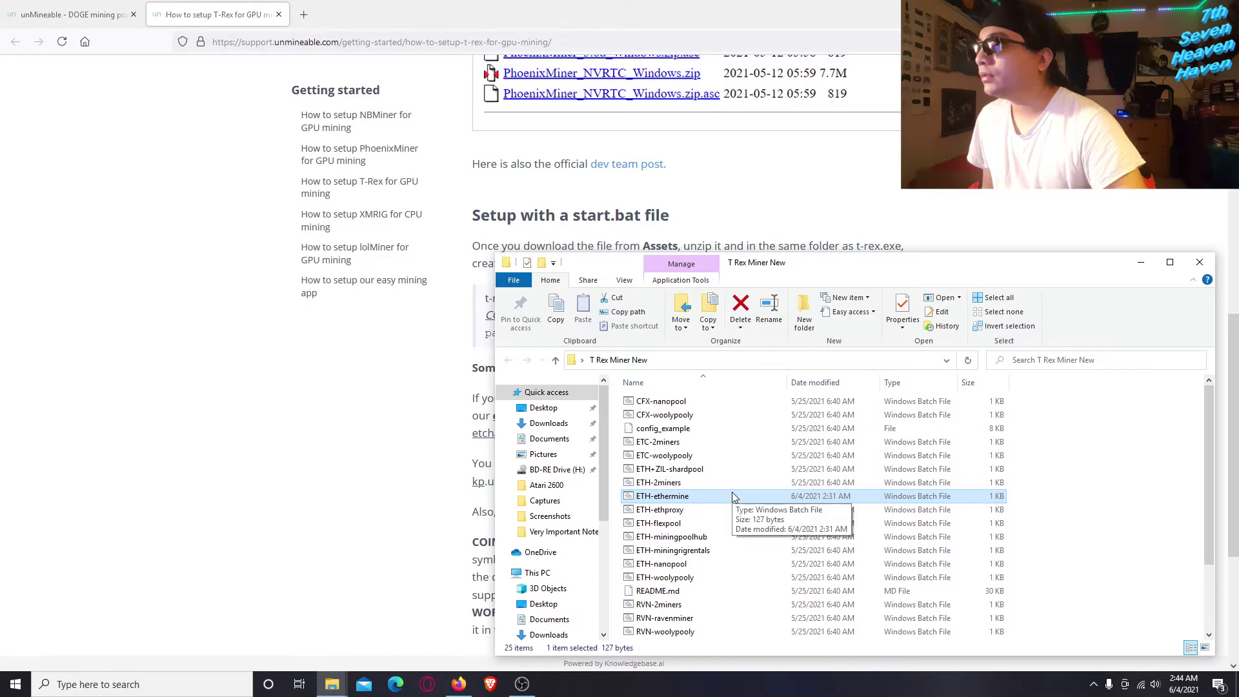
{"action": "right_click", "coordinate": [681, 497]}
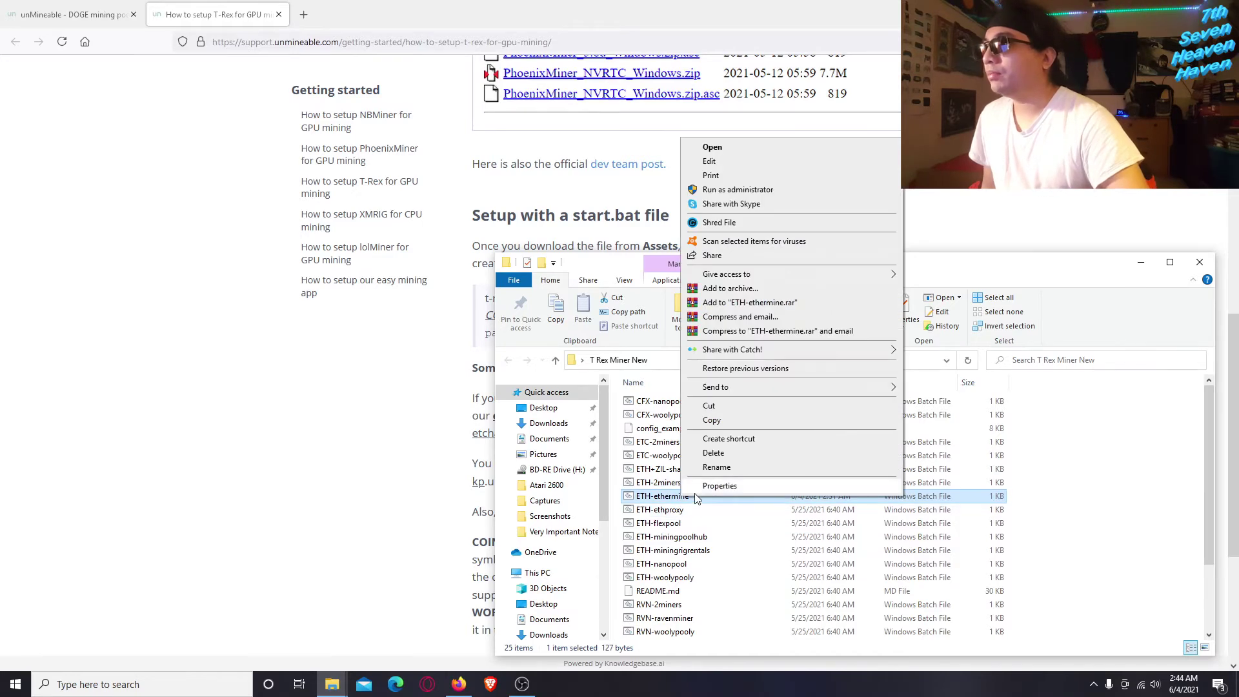
{"action": "left_click", "coordinate": [653, 510]}
{"action": "left_click", "coordinate": [663, 496]}
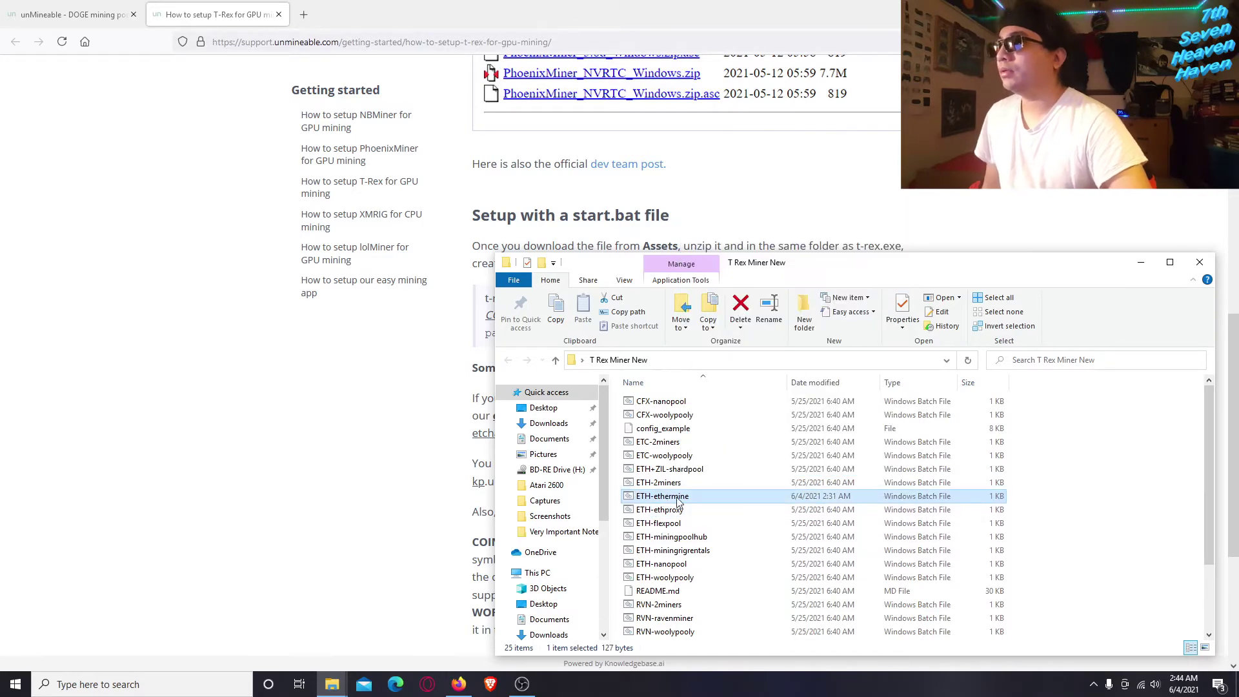
{"action": "left_click", "coordinate": [667, 511]}
- Copy the ETH-ethermine batch file from the T Rex Miner New folder and paste the copy onto the desktop
{"action": "left_click", "coordinate": [668, 498]}
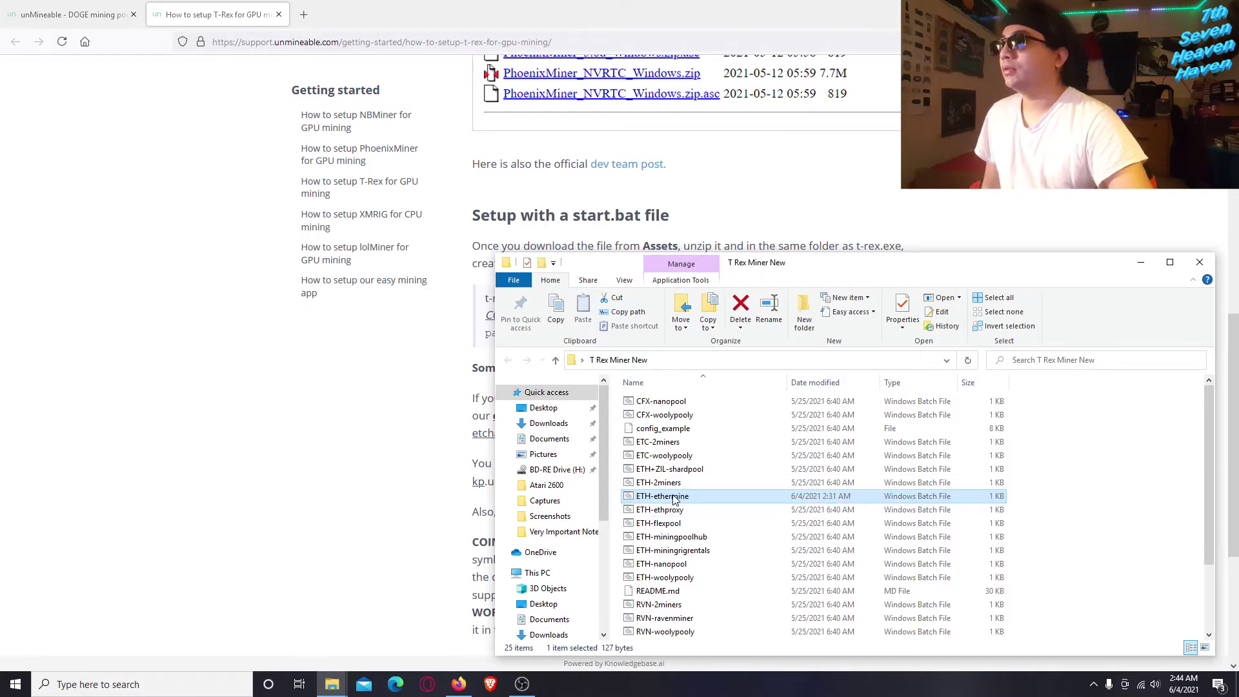
{"action": "right_click", "coordinate": [672, 499]}
{"action": "left_click", "coordinate": [719, 421]}
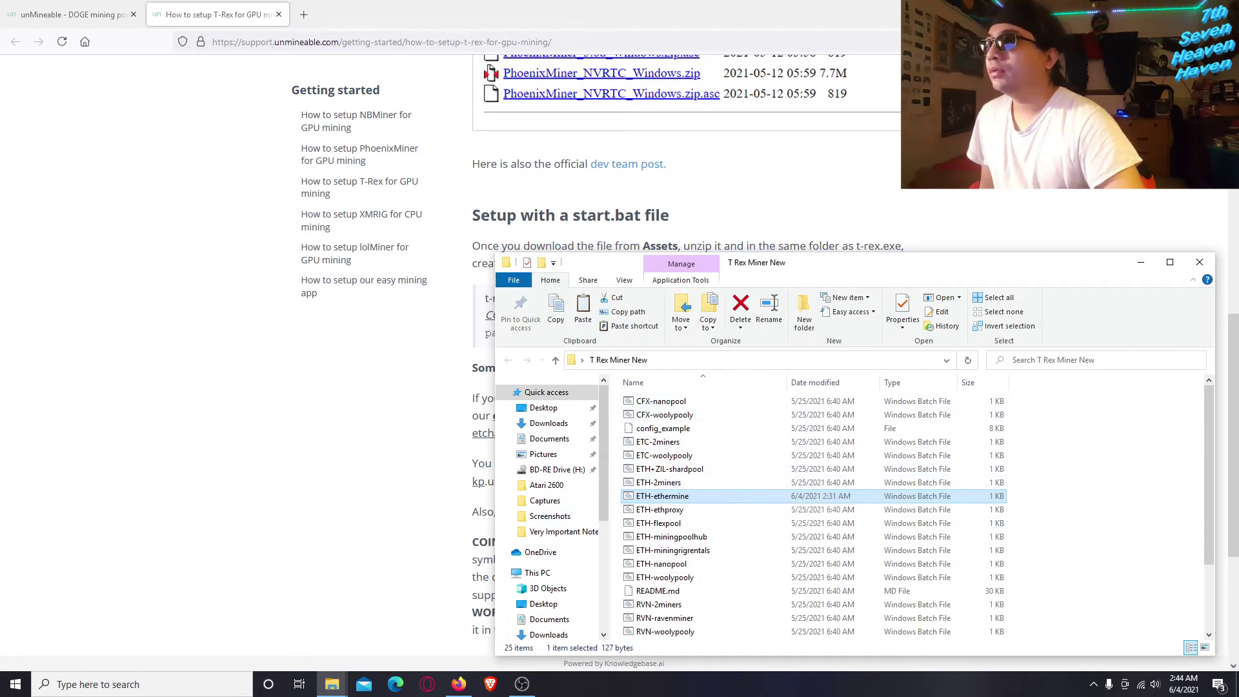
{"action": "left_click", "coordinate": [1166, 14]}
{"action": "right_click", "coordinate": [917, 190]}
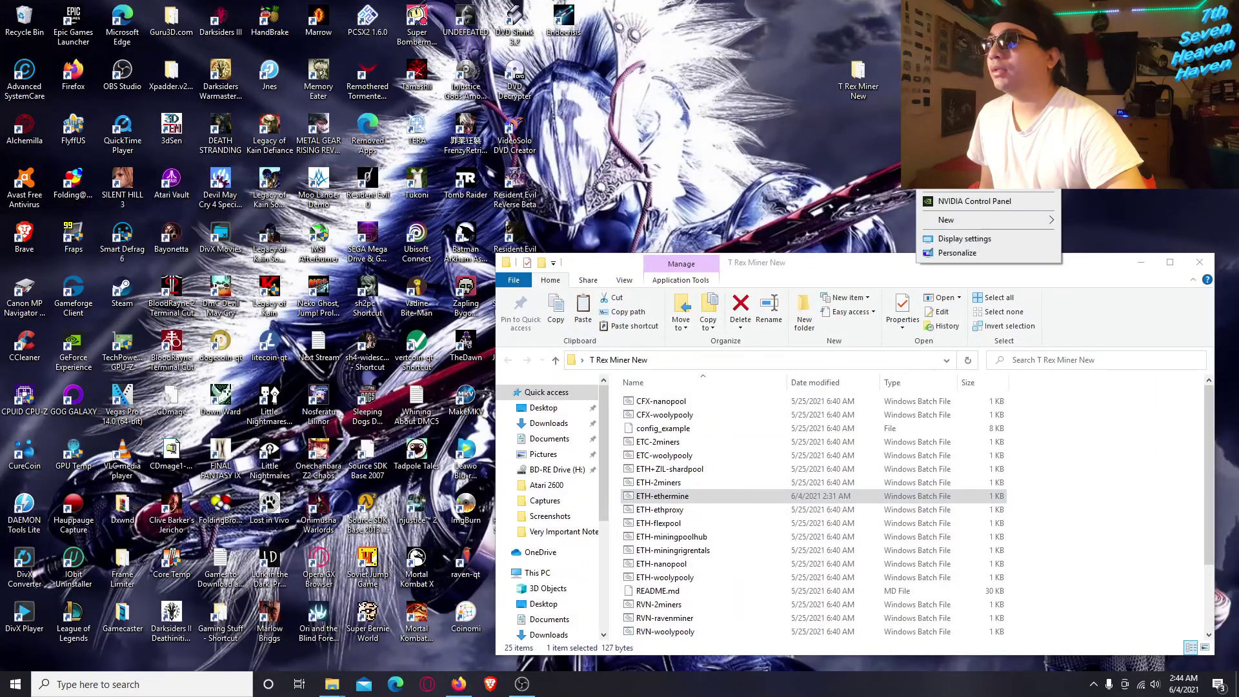
{"action": "key", "text": "Escape"}
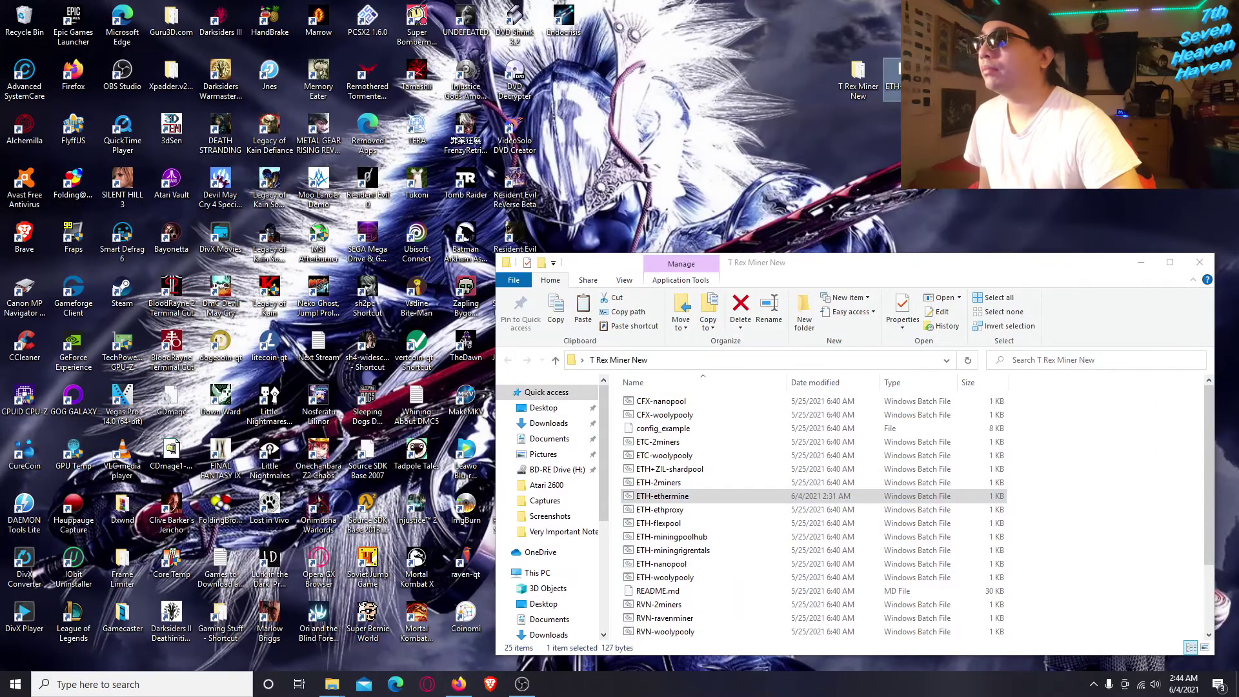
- Rename the desktop copy of the ETH-ethermine batch file as Doge Miner New
{"action": "right_click", "coordinate": [893, 77]}
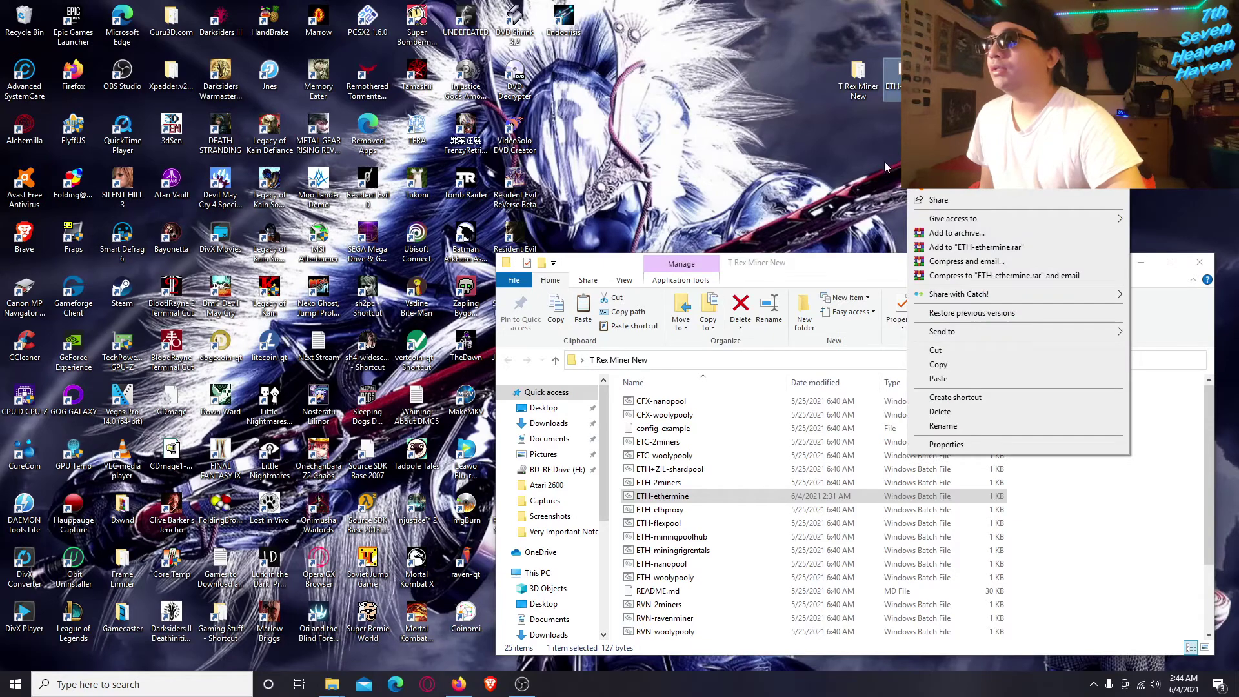
{"action": "right_click", "coordinate": [897, 79]}
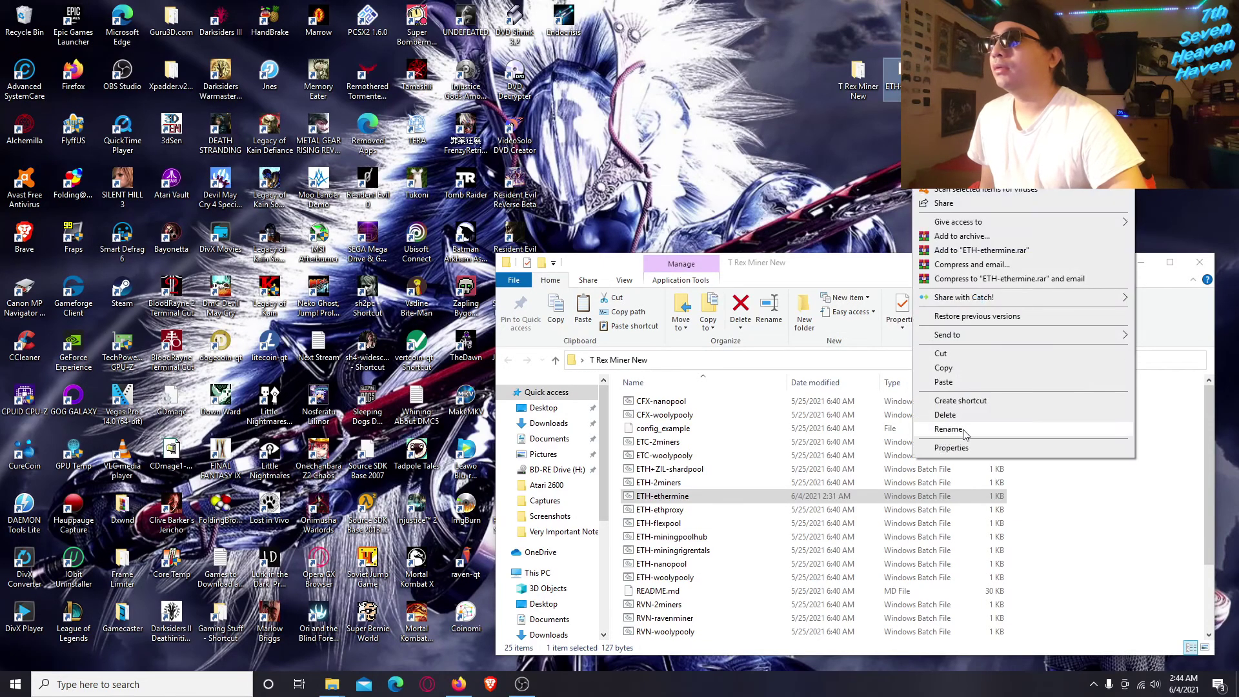
{"action": "left_click", "coordinate": [949, 429]}
{"action": "key", "text": "BackSpace"}
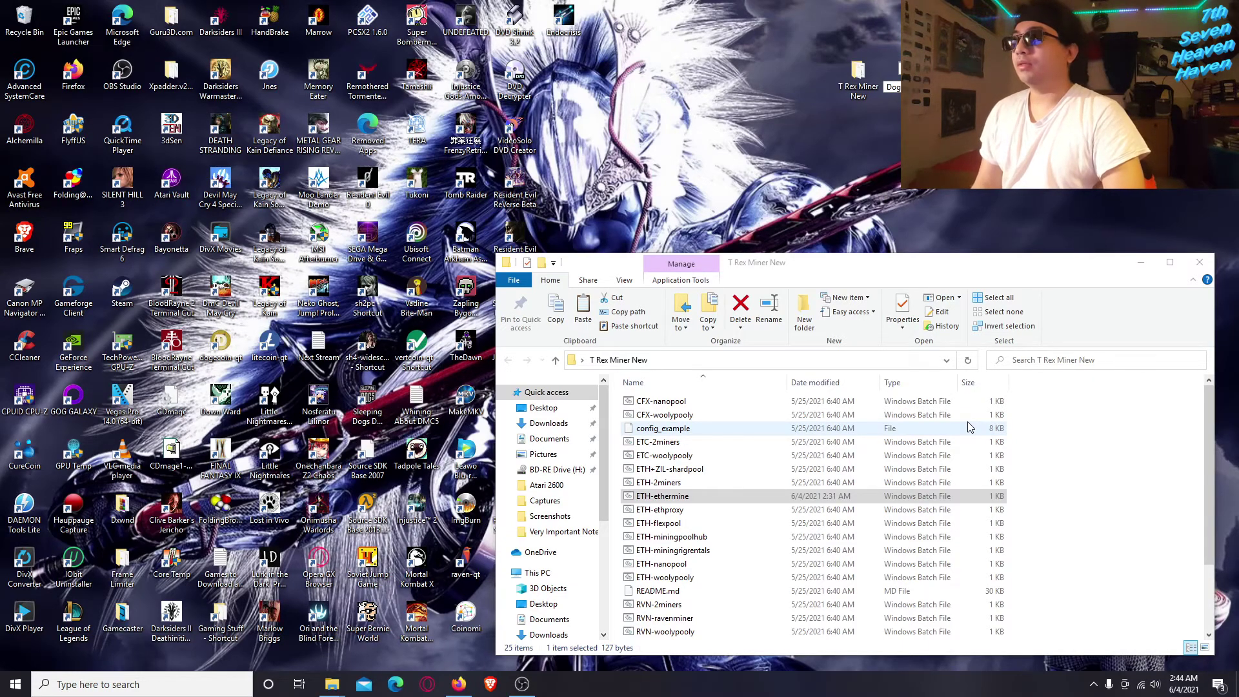
{"action": "type", "text": "Doge Miner N"}
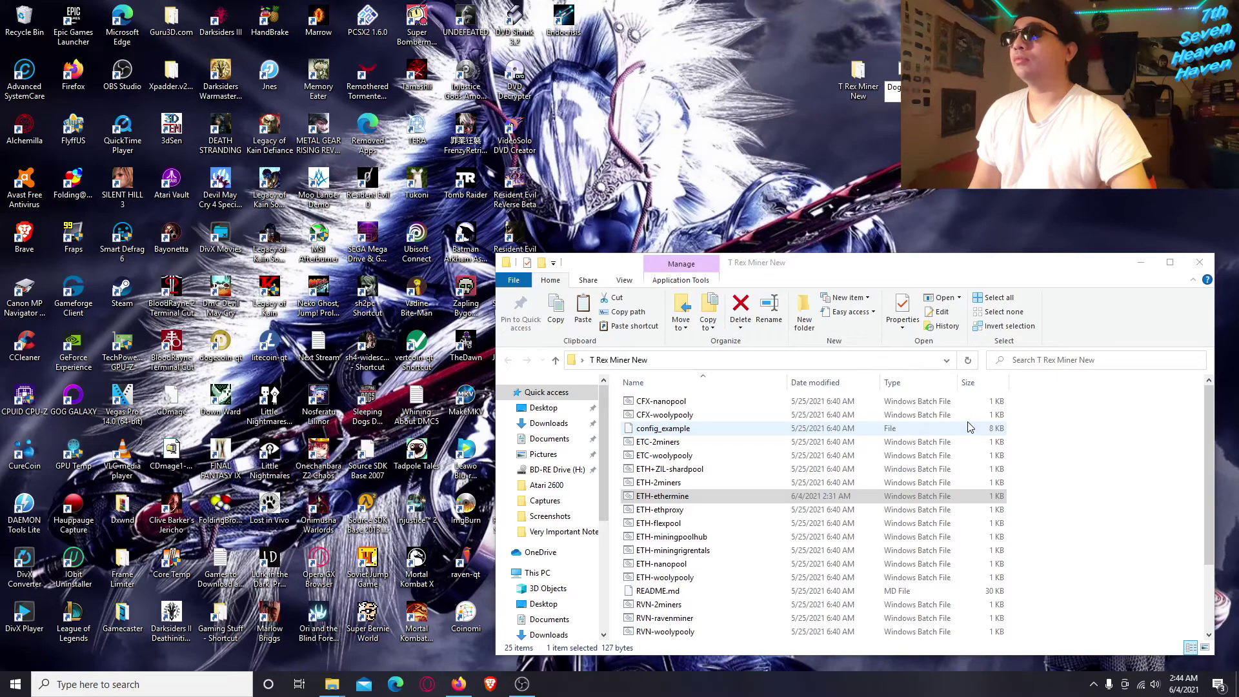
{"action": "key", "text": "Return"}
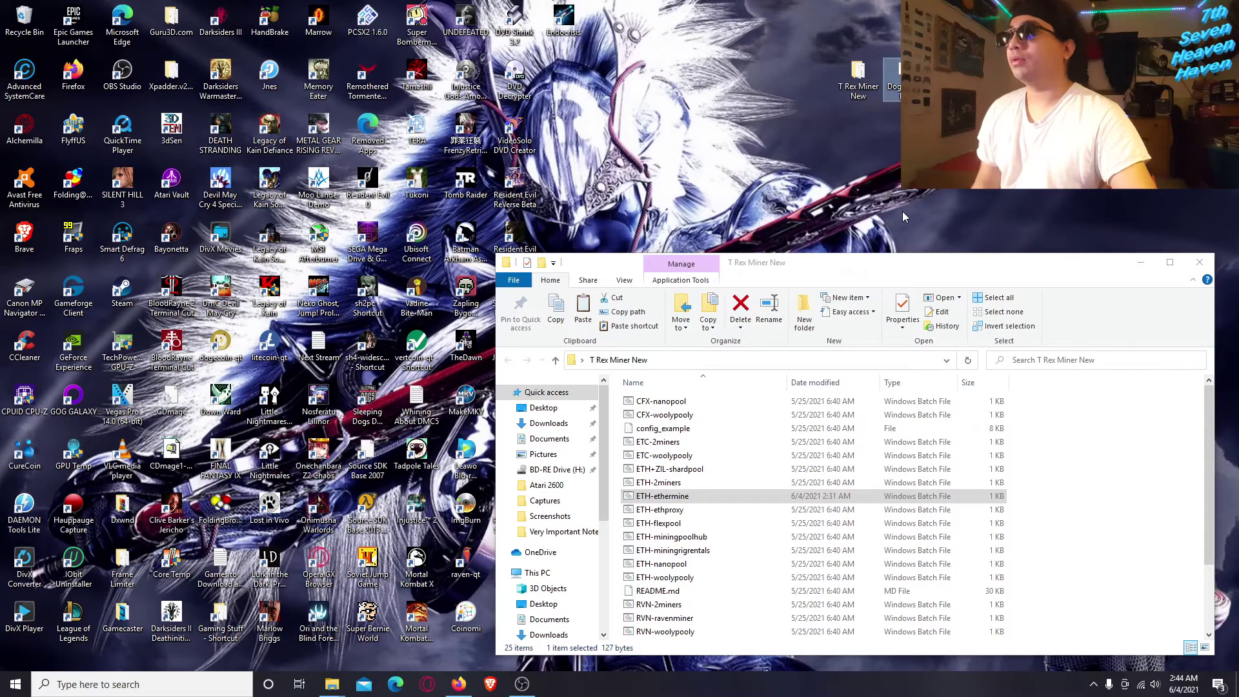
- Move the Doge Miner New batch file into the T Rex Miner New folder and open it for editing
{"action": "left_click_drag", "start_coordinate": [893, 77], "coordinate": [581, 354]}
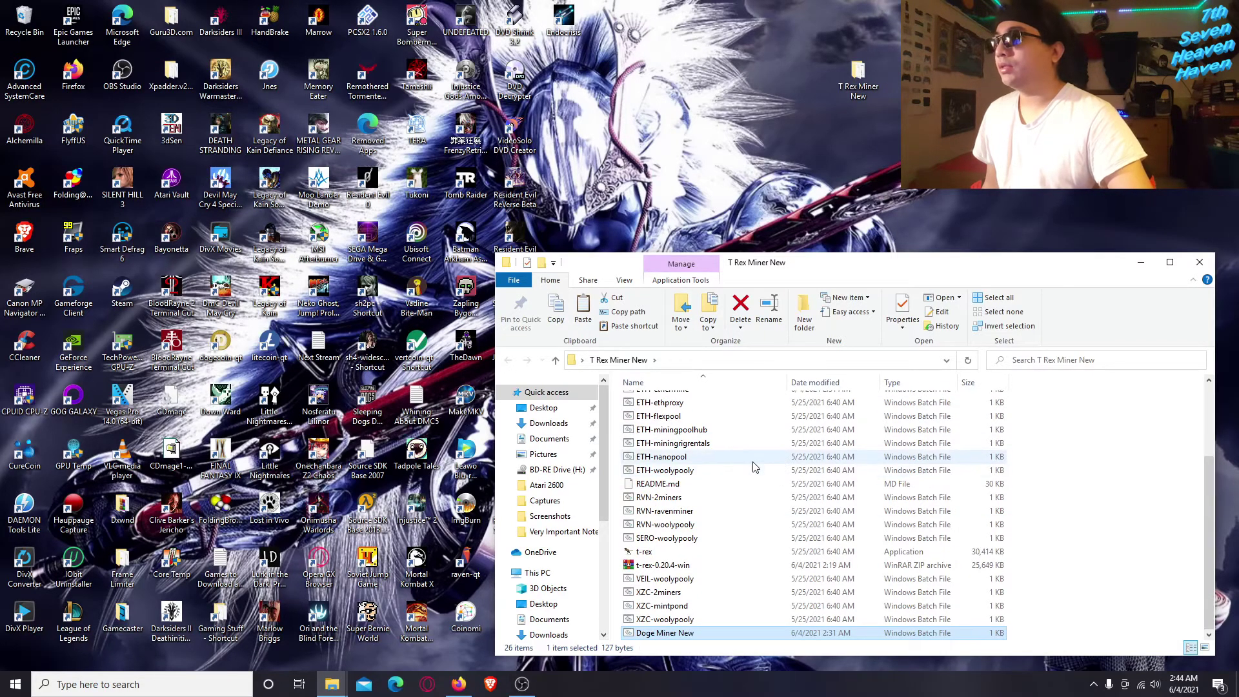
{"action": "right_click", "coordinate": [685, 635]}
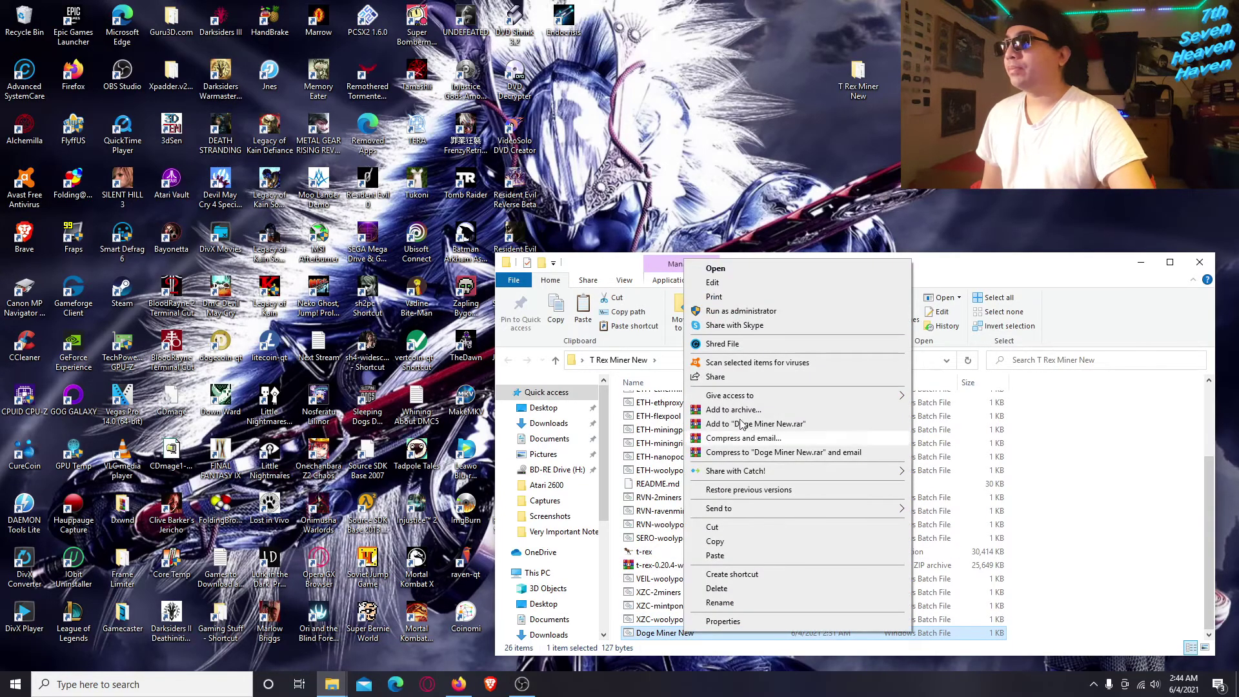
{"action": "left_click", "coordinate": [710, 282]}
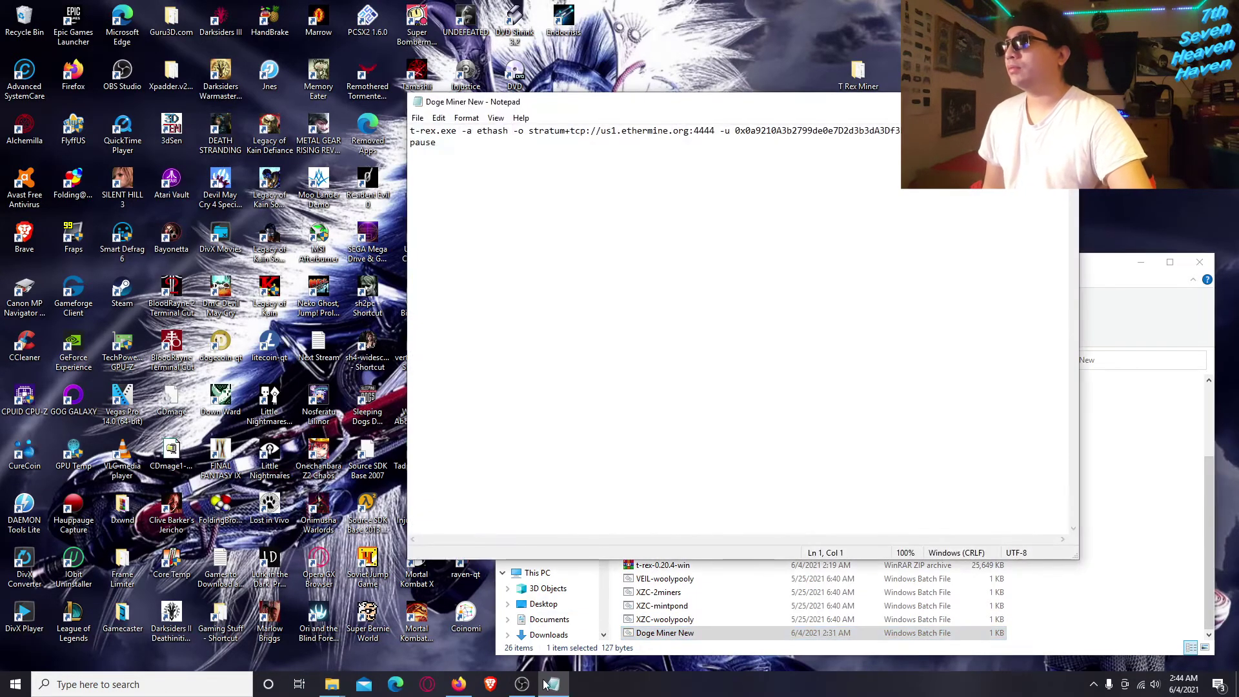
- Switch to the T-Rex guide in Firefox and copy the complete start.bat sample, from t-rex.exe through pause
{"action": "mouse_move", "coordinate": [460, 685]}
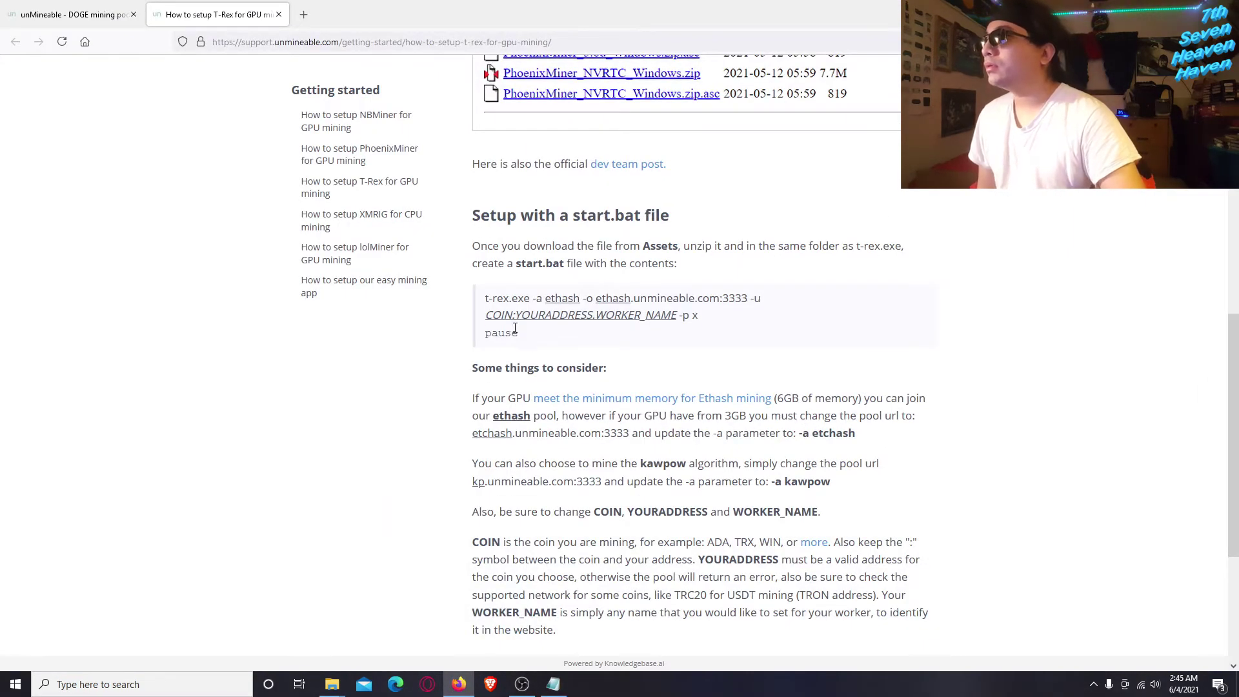
{"action": "left_click_drag", "start_coordinate": [521, 334], "coordinate": [485, 300]}
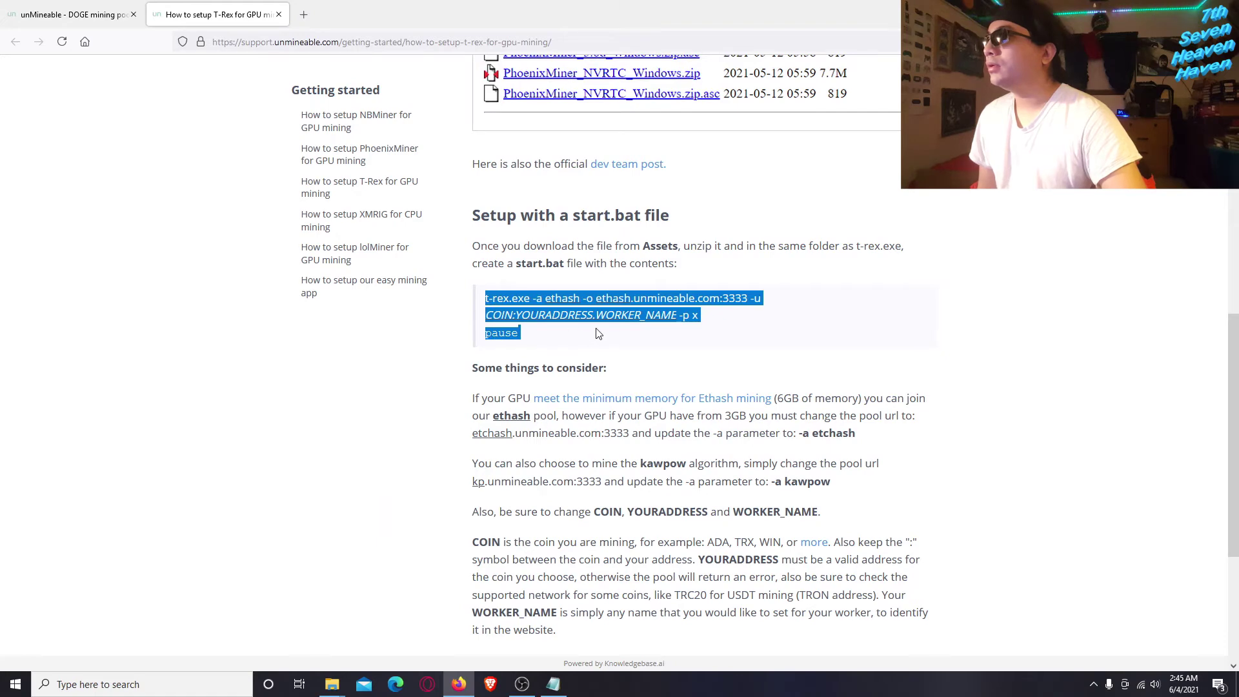
{"action": "left_click", "coordinate": [535, 340]}
{"action": "left_click_drag", "start_coordinate": [534, 340], "coordinate": [485, 300]}
{"action": "right_click", "coordinate": [546, 310]}
{"action": "left_click", "coordinate": [559, 321]}
- Replace the entire contents of the Doge Miner New file in Notepad with the copied start.bat sample
{"action": "left_click", "coordinate": [553, 684]}
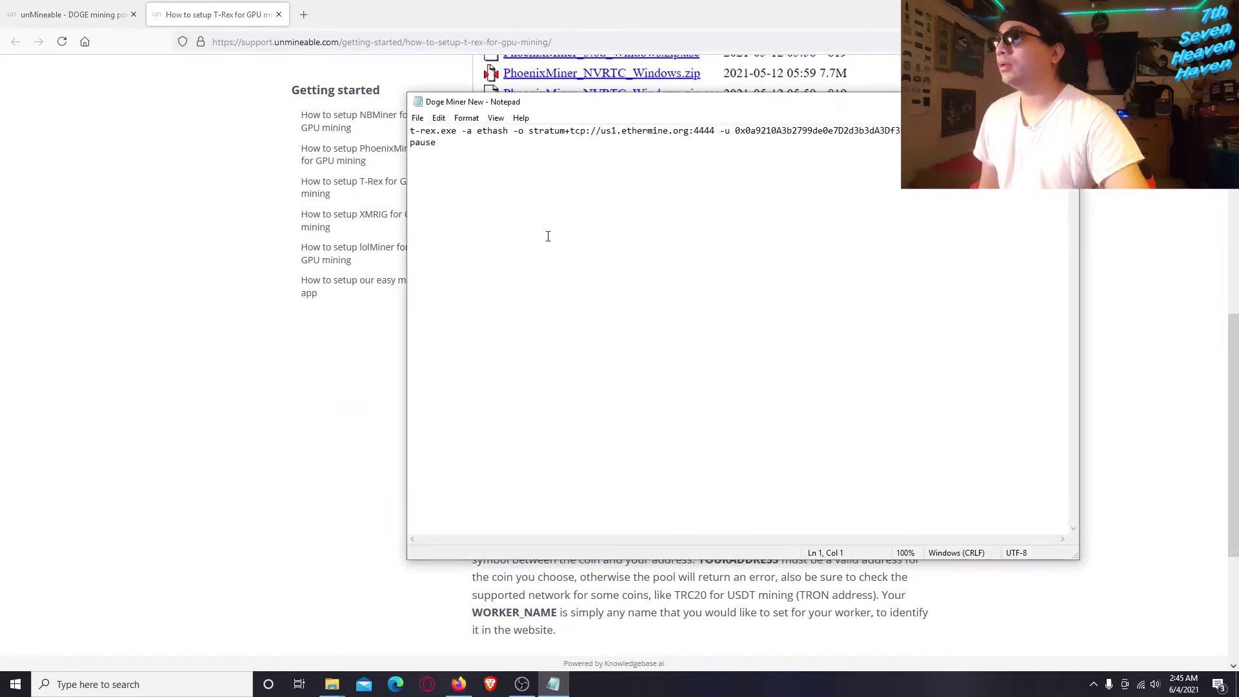
{"action": "key", "text": "ctrl+a"}
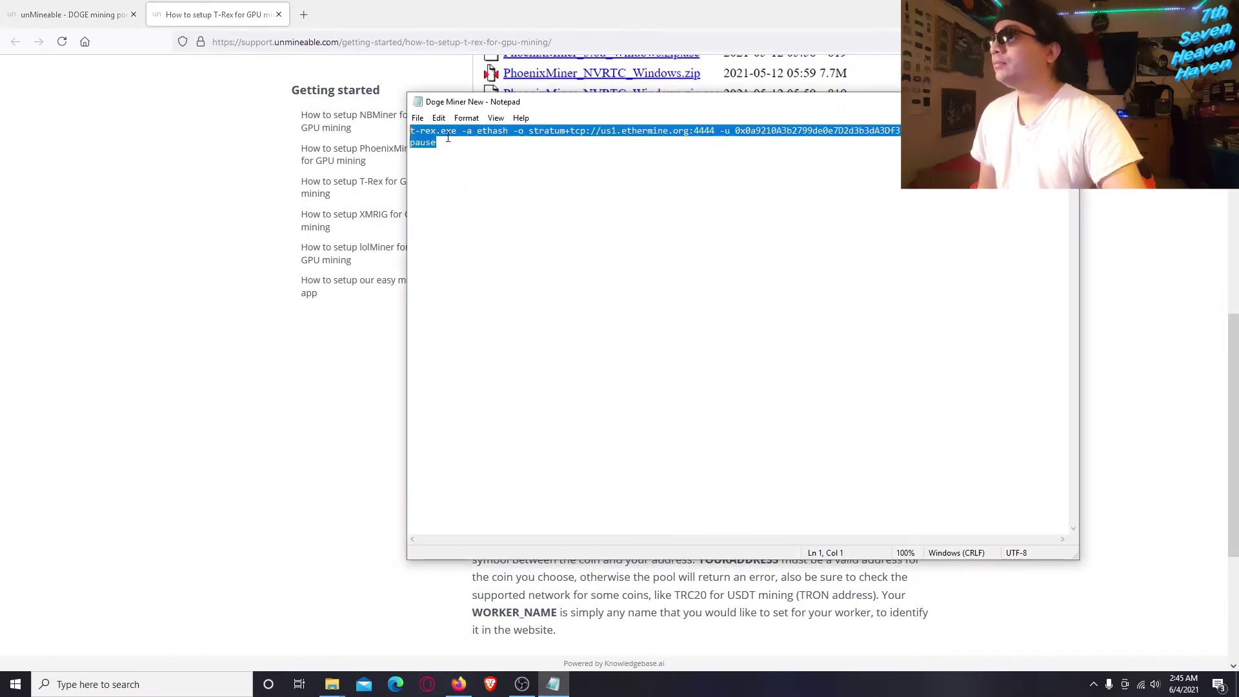
{"action": "left_click_drag", "start_coordinate": [457, 163], "coordinate": [391, 120]}
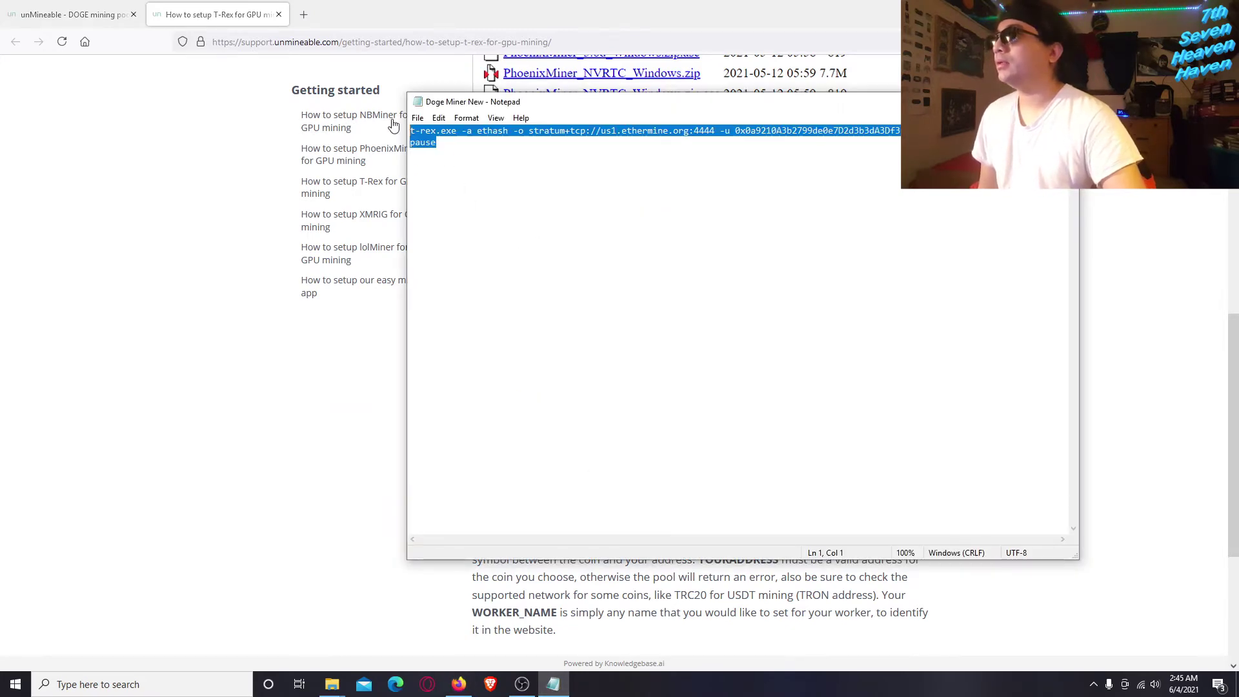
{"action": "right_click", "coordinate": [442, 131]}
{"action": "left_click", "coordinate": [478, 183]}
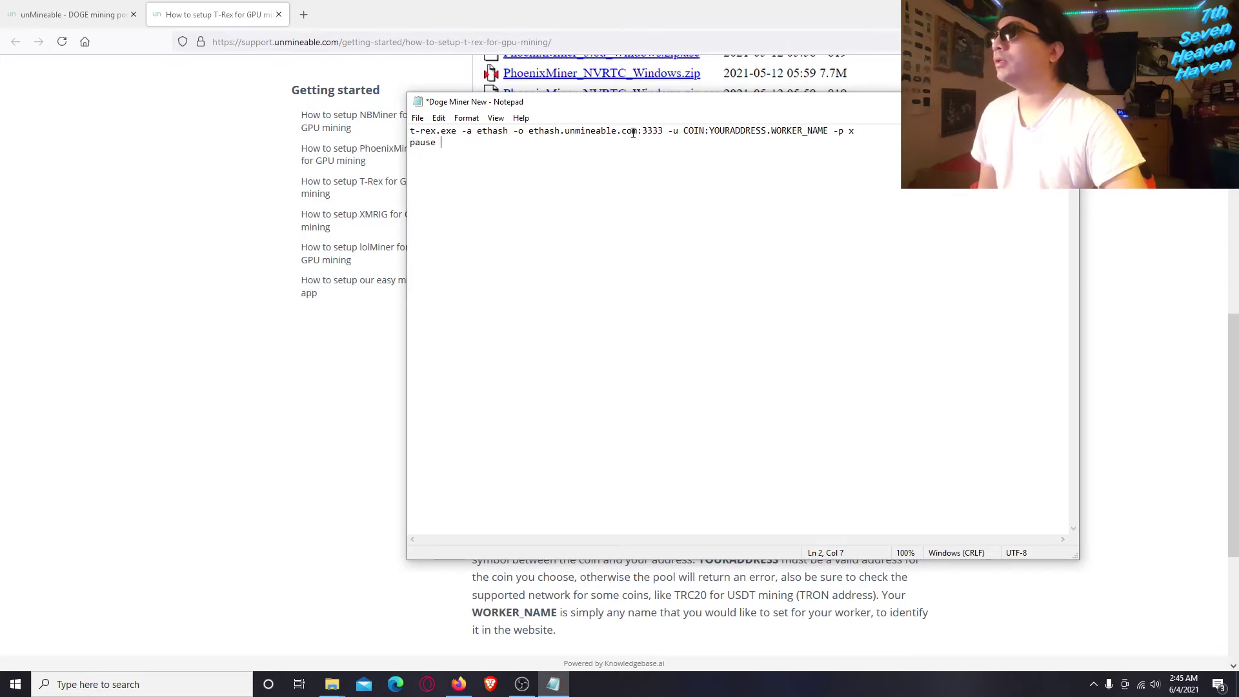
- Read the guide's notes on changing COIN, YOURADDRESS and WORKER_NAME, and place the Doge Miner New text window below the sample command
{"action": "left_click", "coordinate": [232, 374]}
{"action": "scroll", "coordinate": [594, 404], "scroll_direction": "down", "scroll_amount": 1}
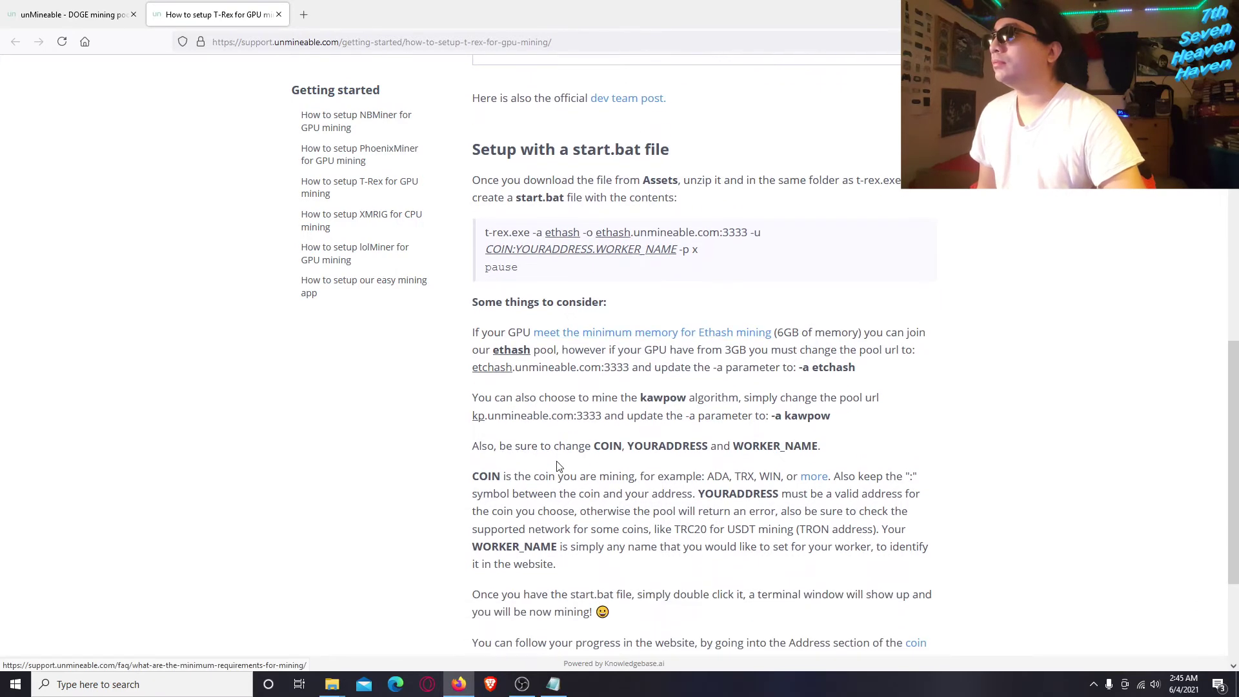
{"action": "left_click", "coordinate": [553, 685]}
{"action": "left_click", "coordinate": [554, 686]}
{"action": "left_click", "coordinate": [554, 686]}
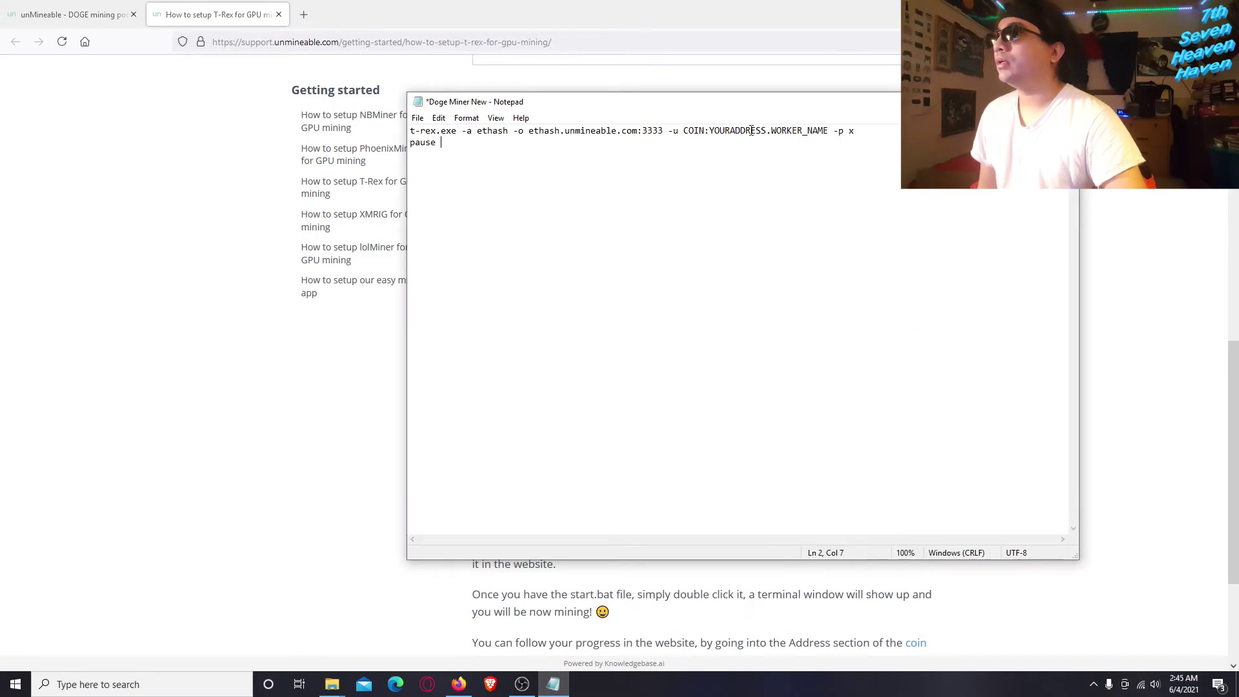
{"action": "left_click", "coordinate": [380, 435]}
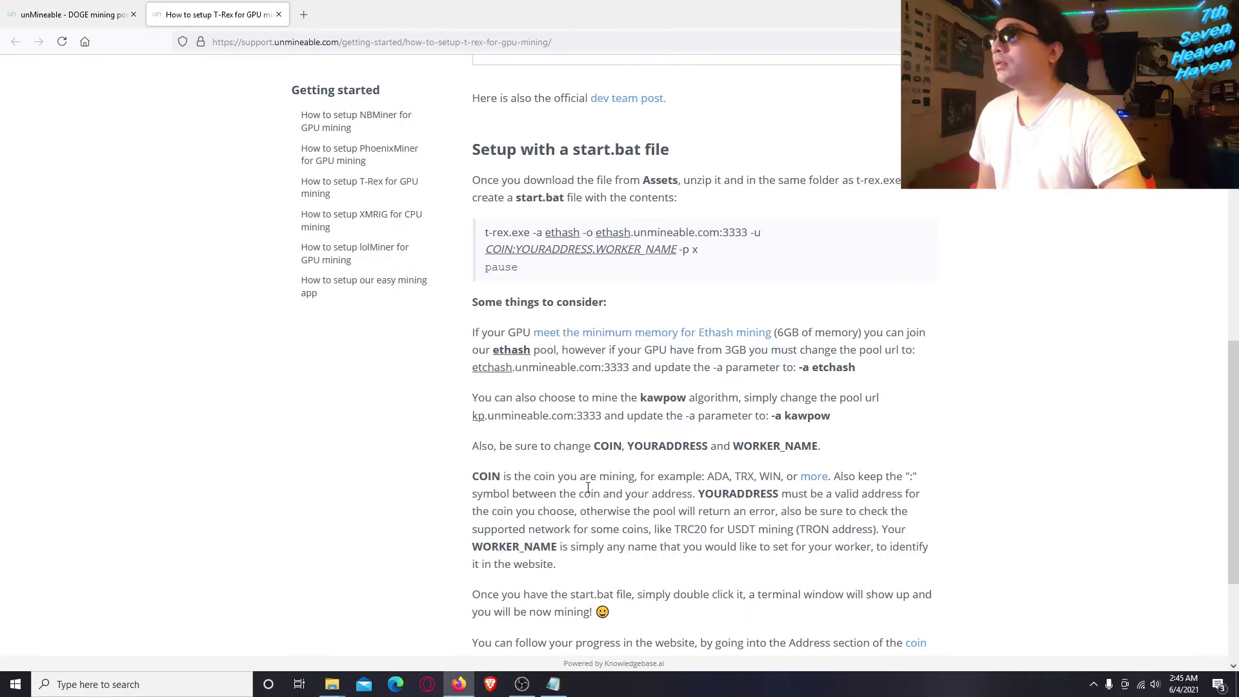
{"action": "scroll", "coordinate": [585, 490], "scroll_direction": "down", "scroll_amount": 1}
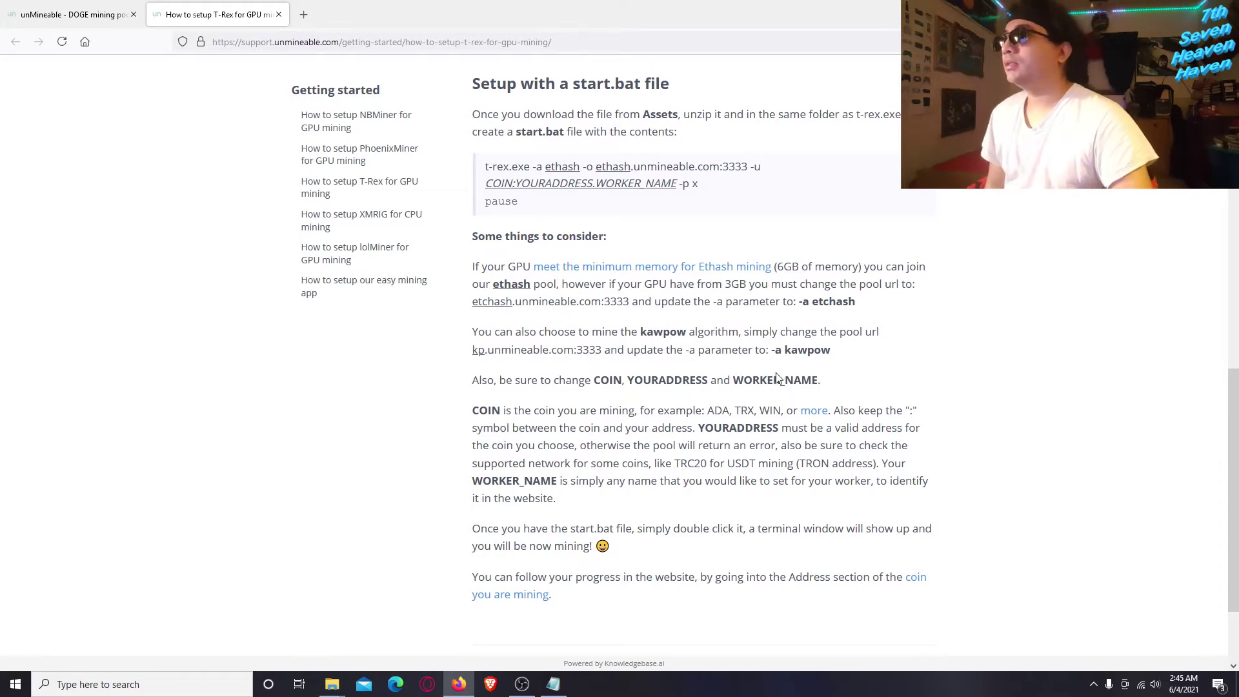
{"action": "left_click", "coordinate": [553, 683]}
{"action": "left_click_drag", "start_coordinate": [768, 116], "coordinate": [793, 363]}
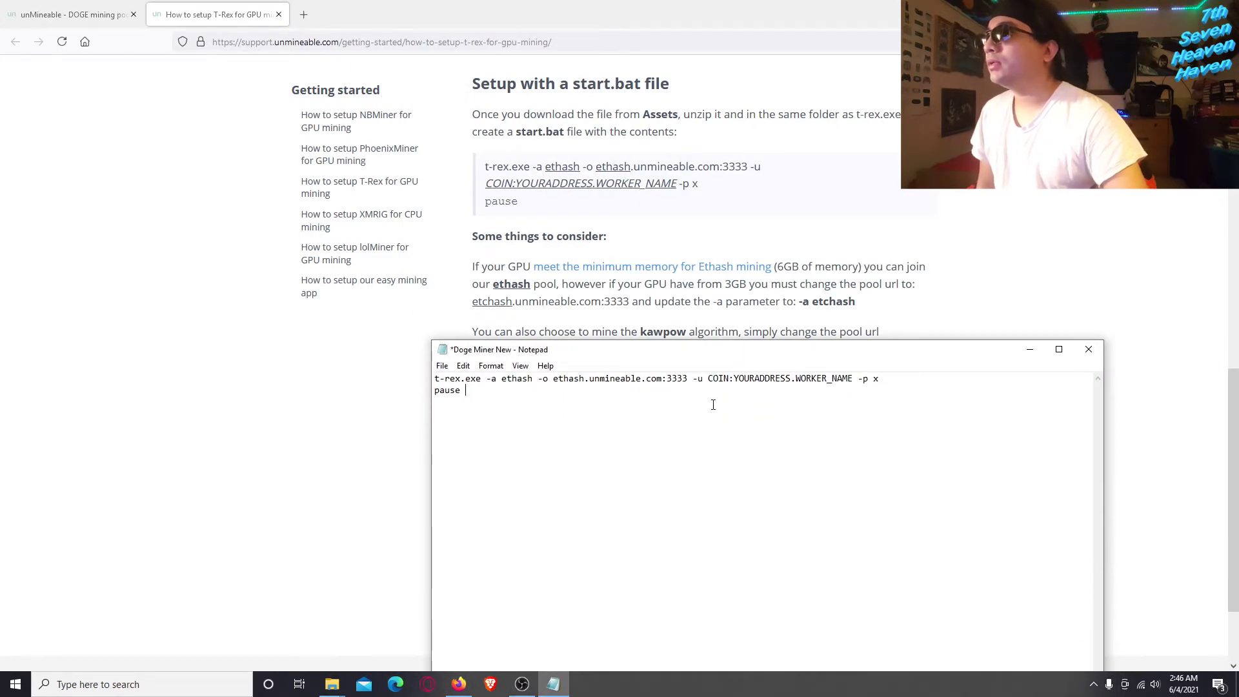
- Read the guide's GPU memory notes on choosing the ethash or etchash pool and compare them with the Doge Miner New command
{"action": "left_click_drag", "start_coordinate": [502, 381], "coordinate": [535, 379]}
{"action": "left_click", "coordinate": [509, 380]}
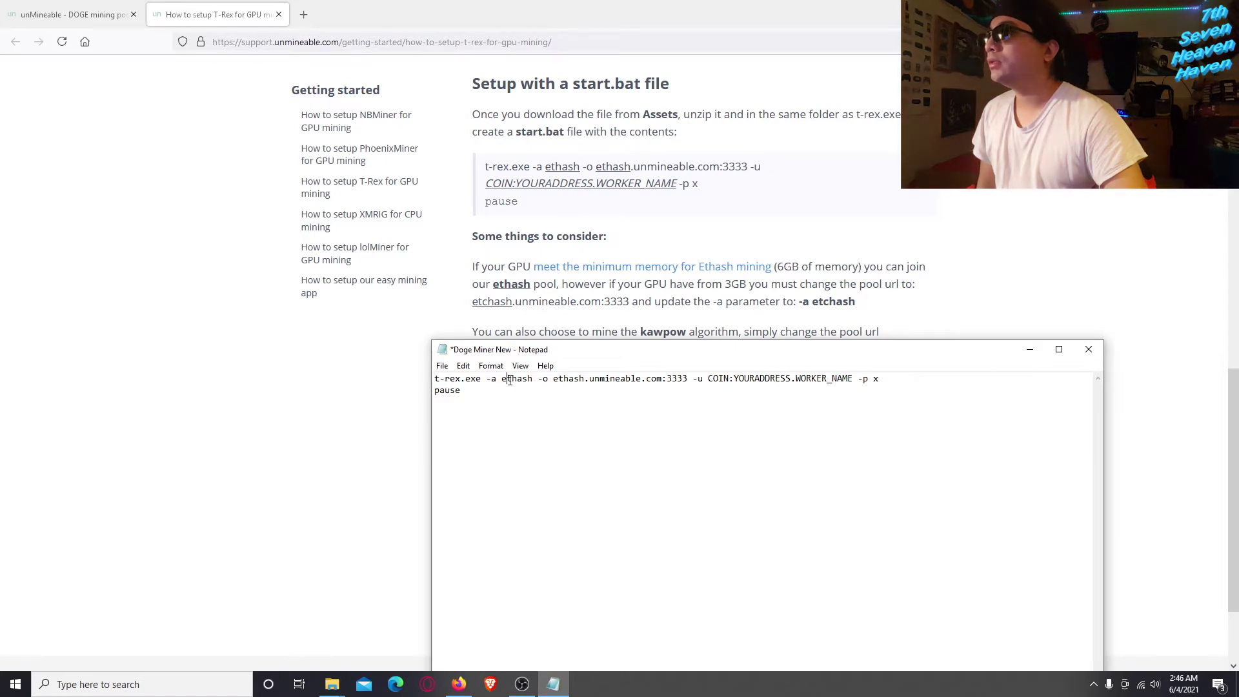
{"action": "left_click", "coordinate": [309, 437]}
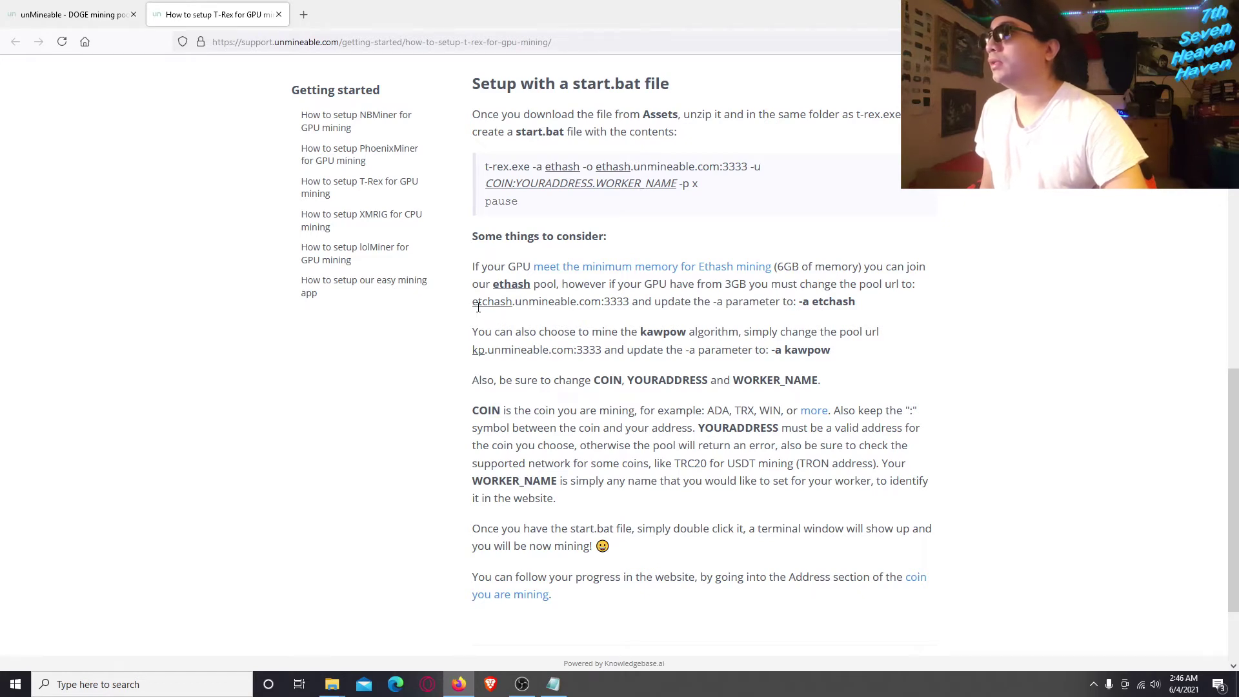
{"action": "left_click", "coordinate": [553, 684]}
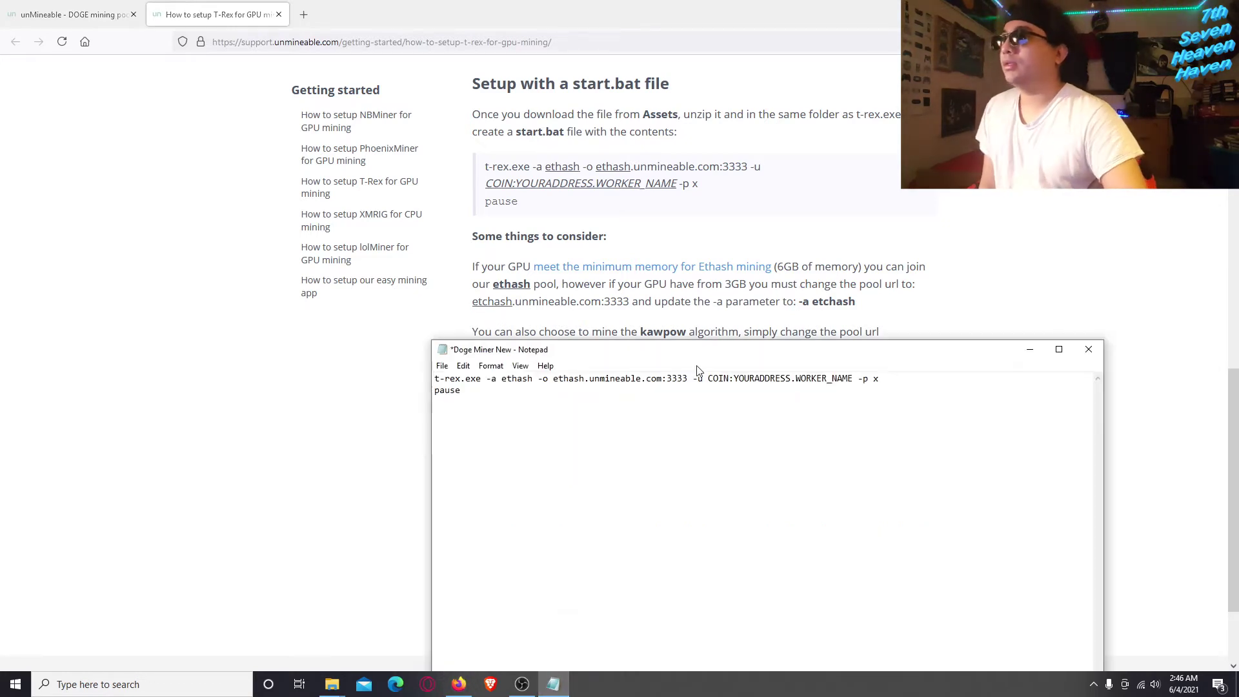
{"action": "left_click_drag", "start_coordinate": [706, 359], "coordinate": [749, 402]}
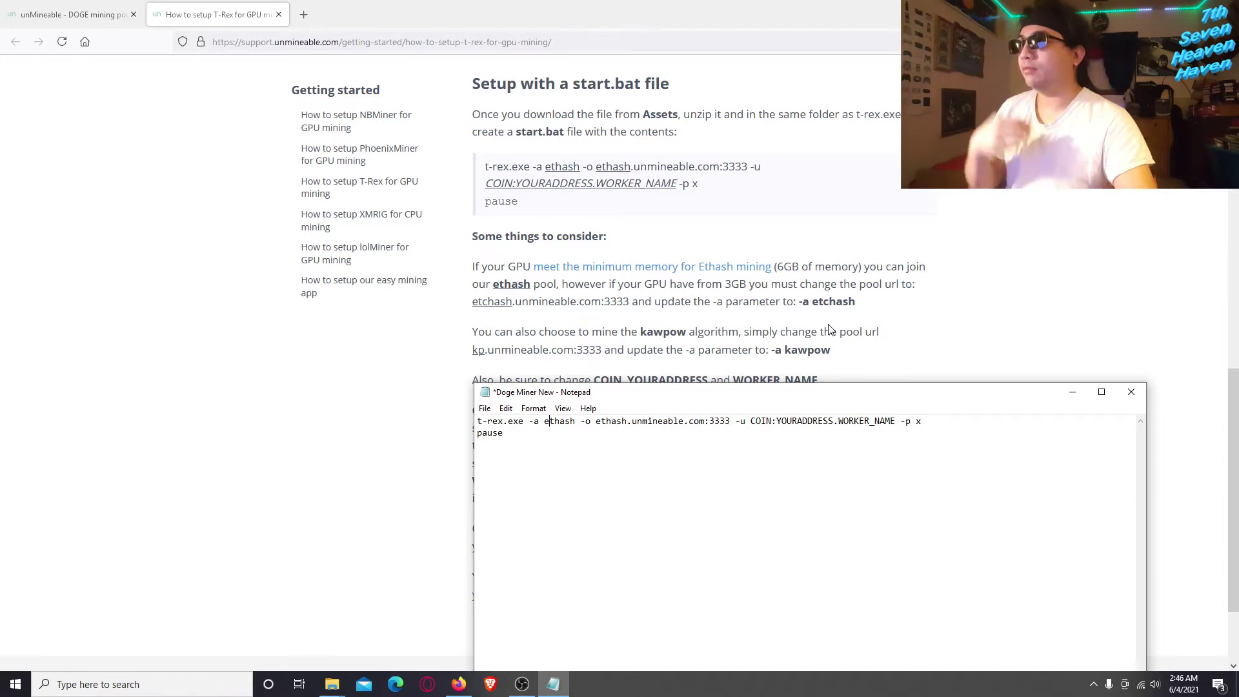
{"action": "left_click_drag", "start_coordinate": [778, 268], "coordinate": [783, 267]}
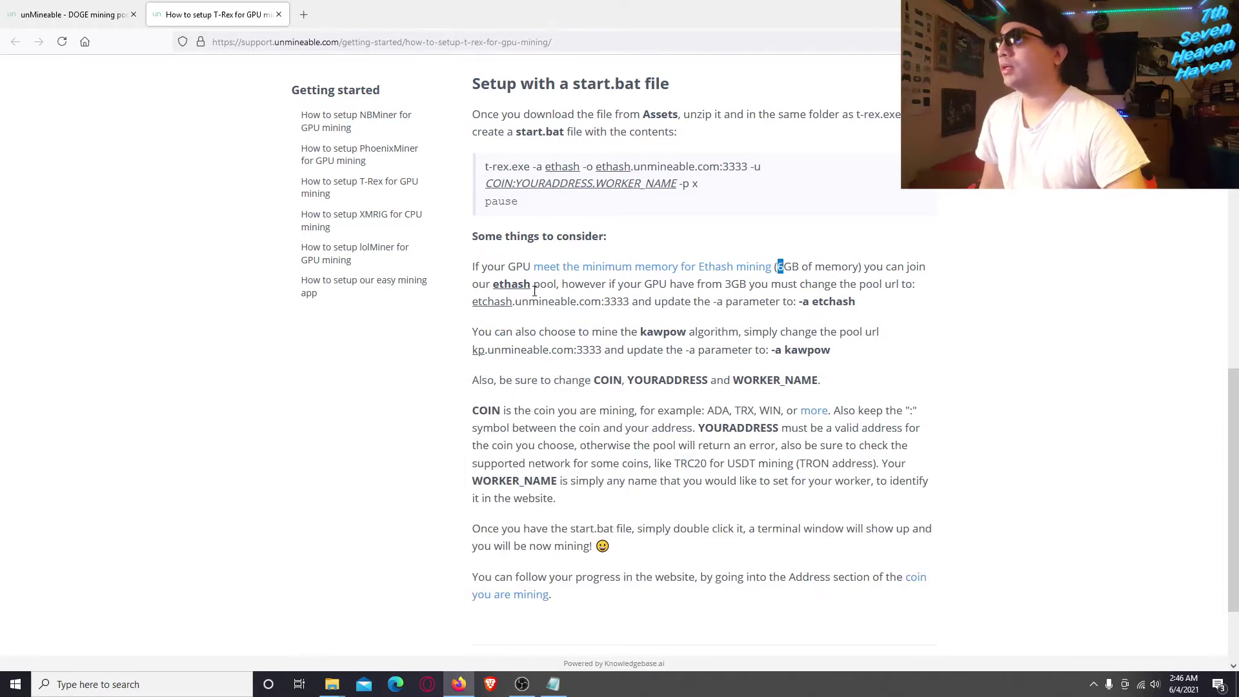
{"action": "left_click", "coordinate": [552, 684]}
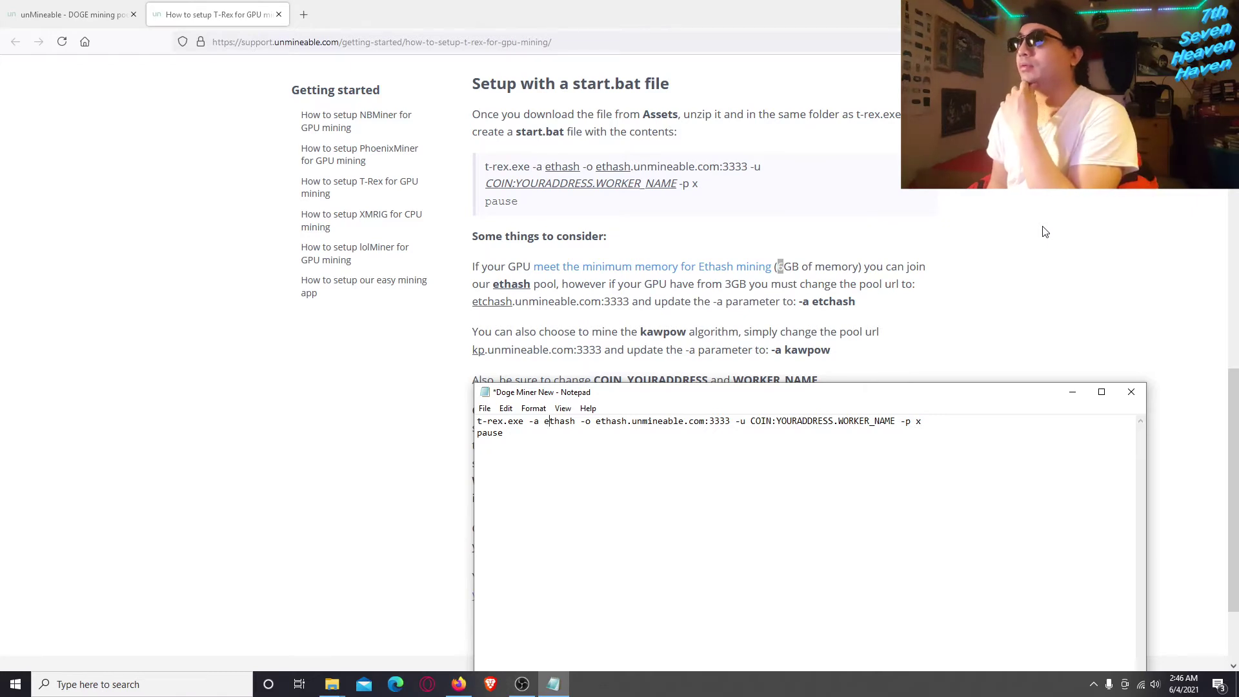
{"action": "left_click", "coordinate": [990, 253]}
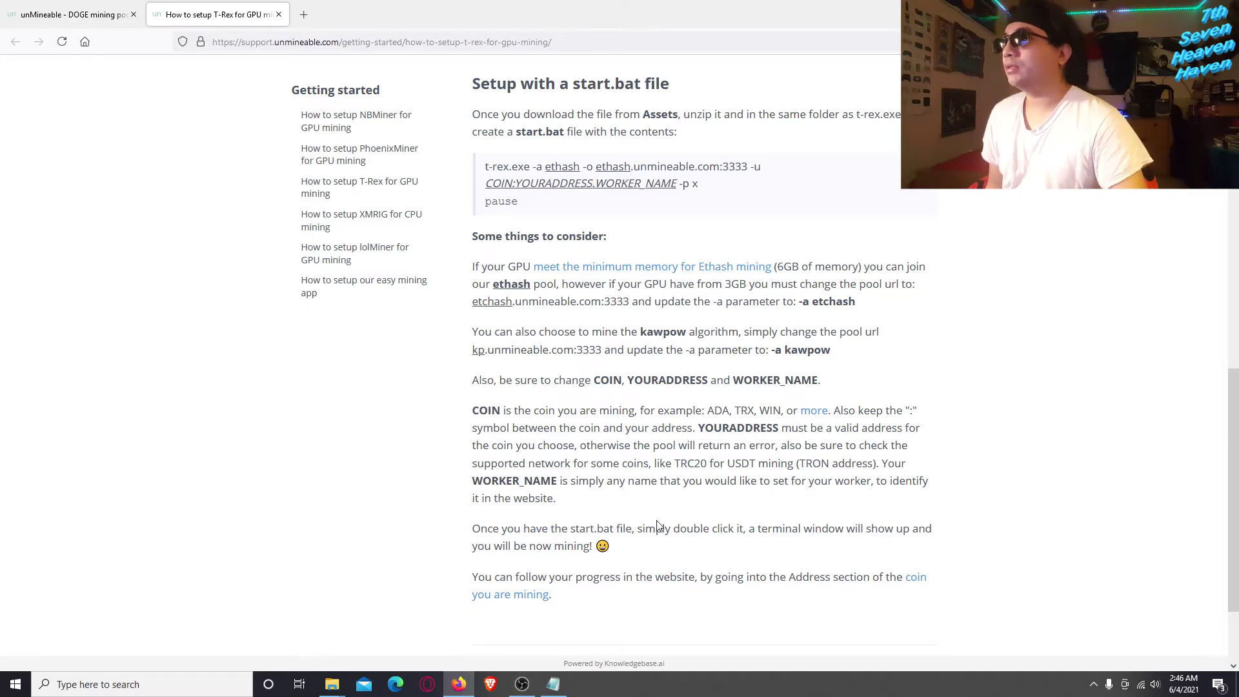
{"action": "mouse_move", "coordinate": [552, 674]}
{"action": "left_click", "coordinate": [586, 641]}
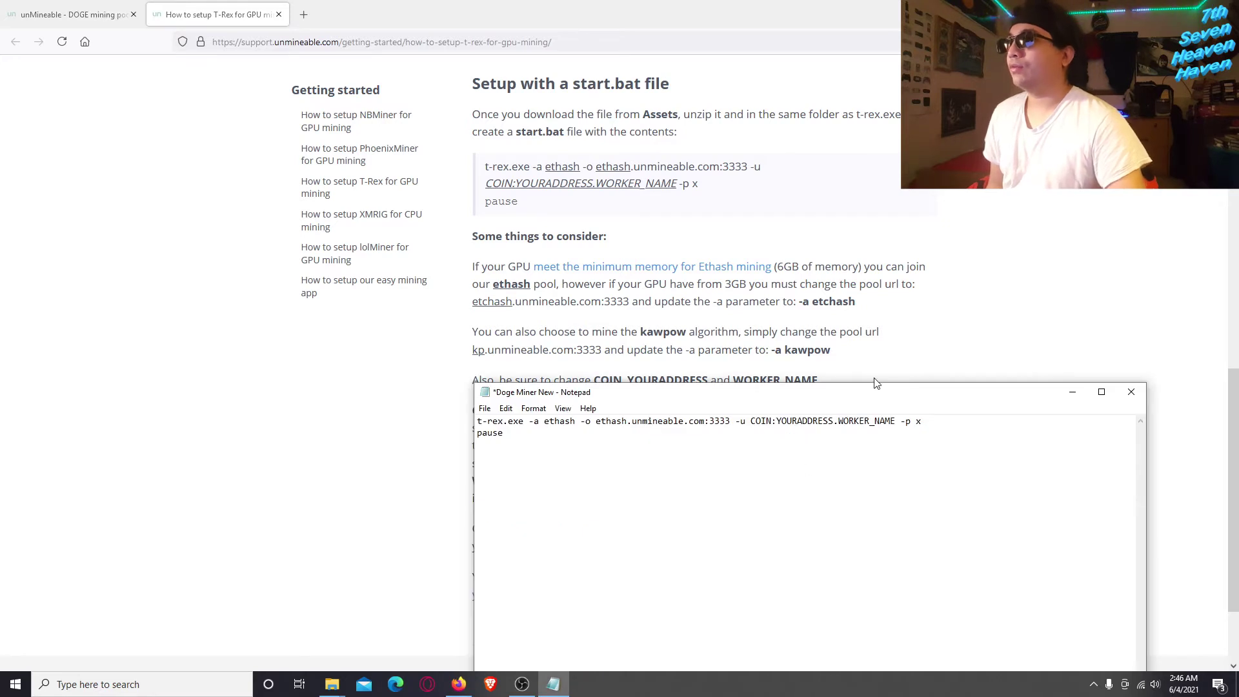
{"action": "left_click", "coordinate": [479, 308]}
{"action": "left_click_drag", "start_coordinate": [473, 303], "coordinate": [513, 303]}
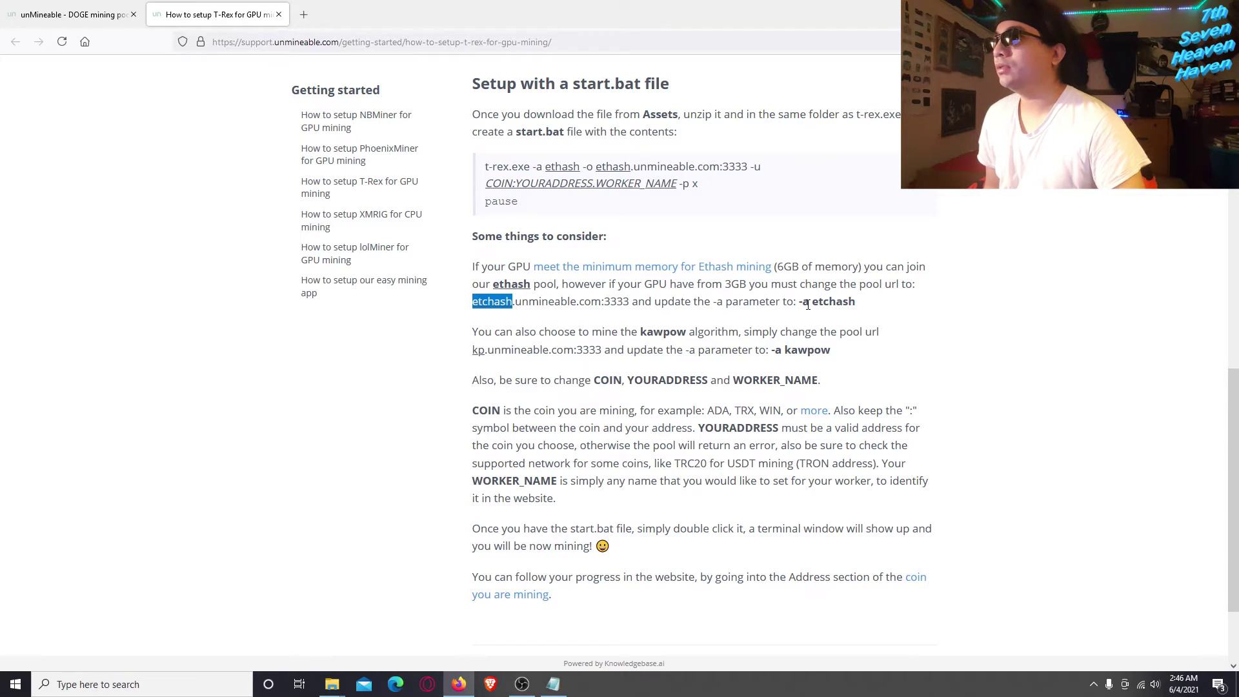
- Copy etchash from the guide's -a parameter note and replace the ethash after -a in the Doge Miner New file with it
{"action": "left_click", "coordinate": [553, 684]}
{"action": "left_click_drag", "start_coordinate": [543, 423], "coordinate": [575, 424]}
{"action": "left_click_drag", "start_coordinate": [812, 302], "coordinate": [857, 302]}
{"action": "right_click", "coordinate": [847, 301]}
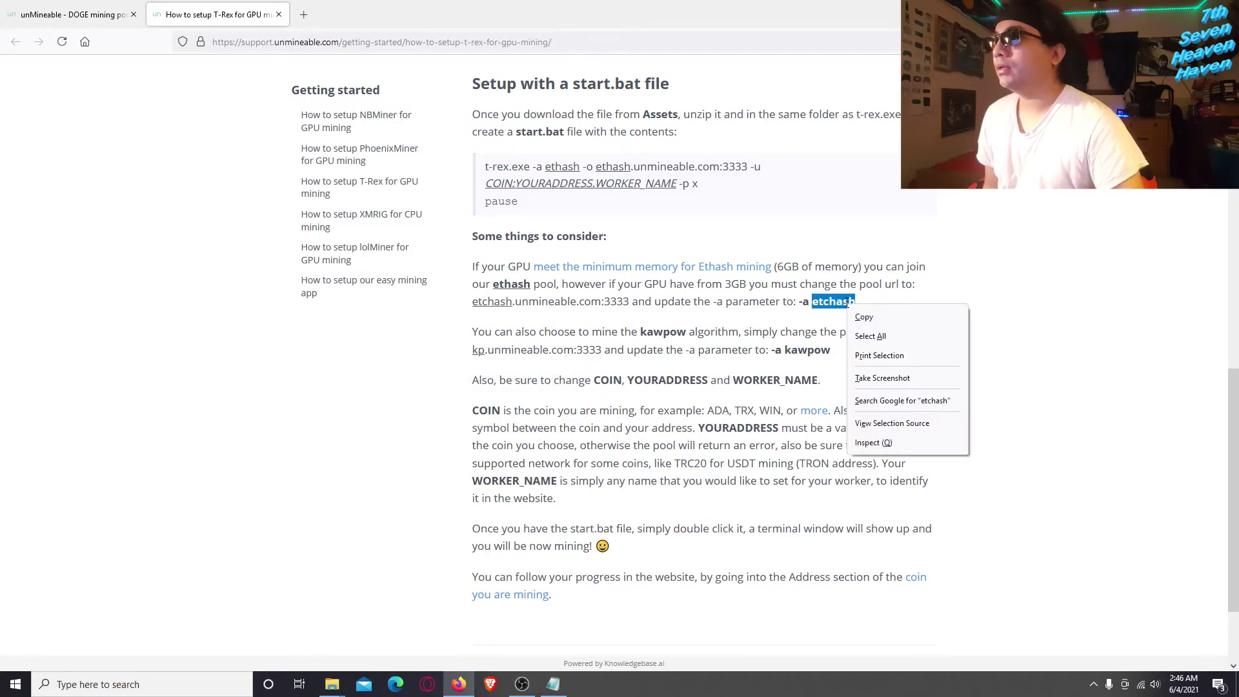
{"action": "left_click", "coordinate": [868, 316]}
{"action": "left_click", "coordinate": [553, 683]}
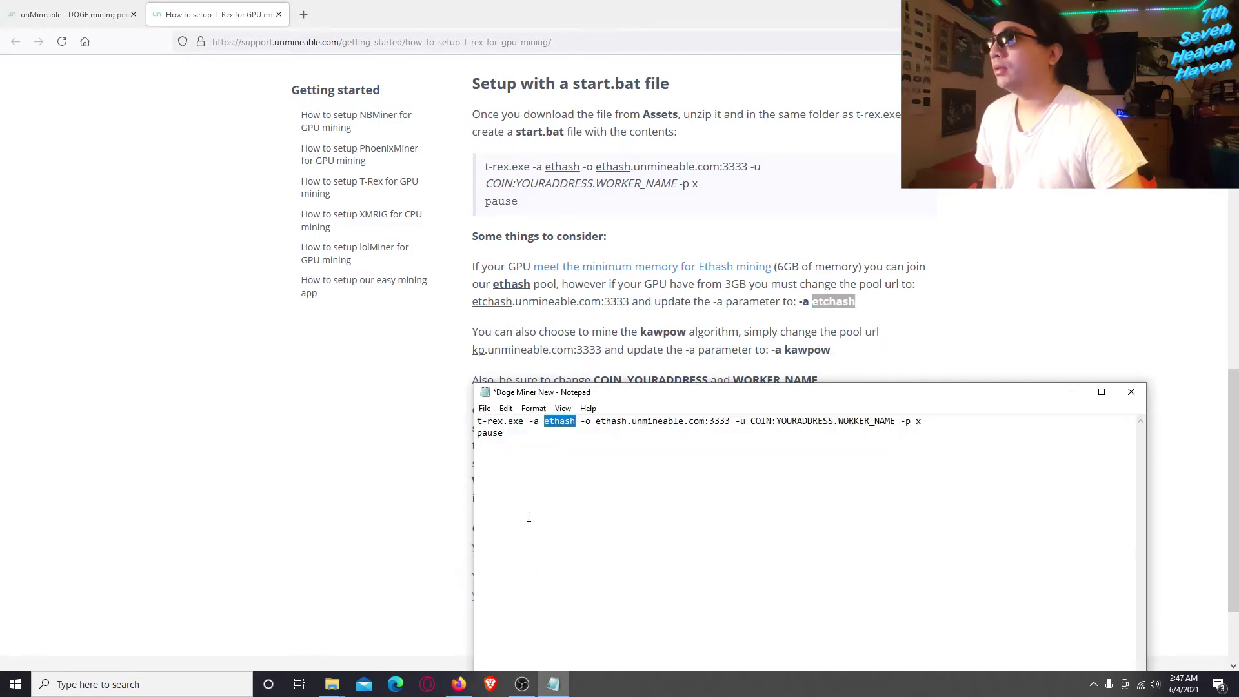
{"action": "right_click", "coordinate": [560, 421]}
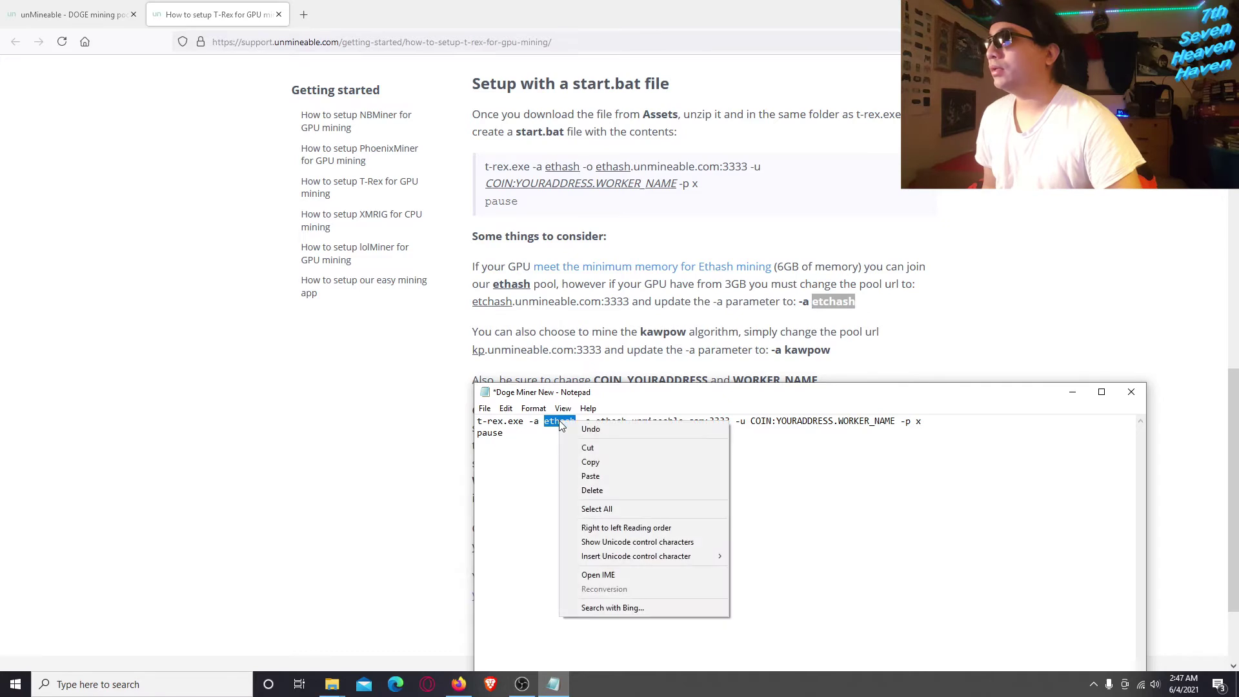
{"action": "left_click", "coordinate": [603, 476]}
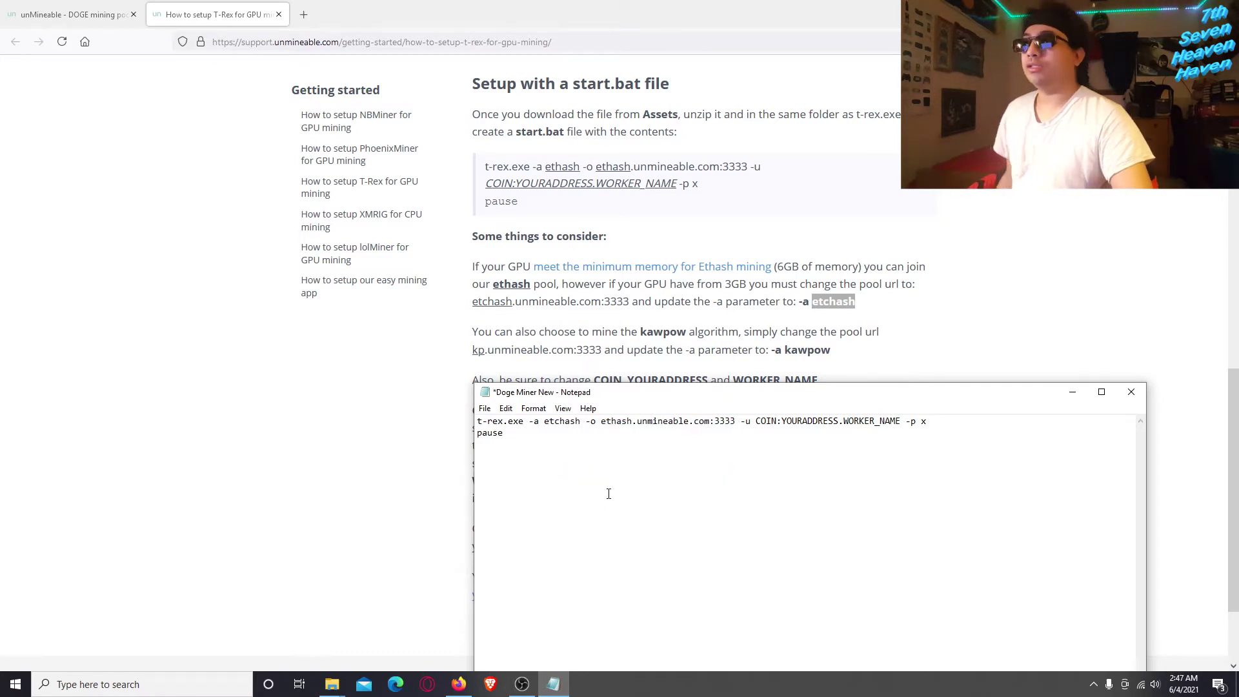
- Undo the etchash replacement in the Doge Miner New command
{"action": "right_click", "coordinate": [576, 427]}
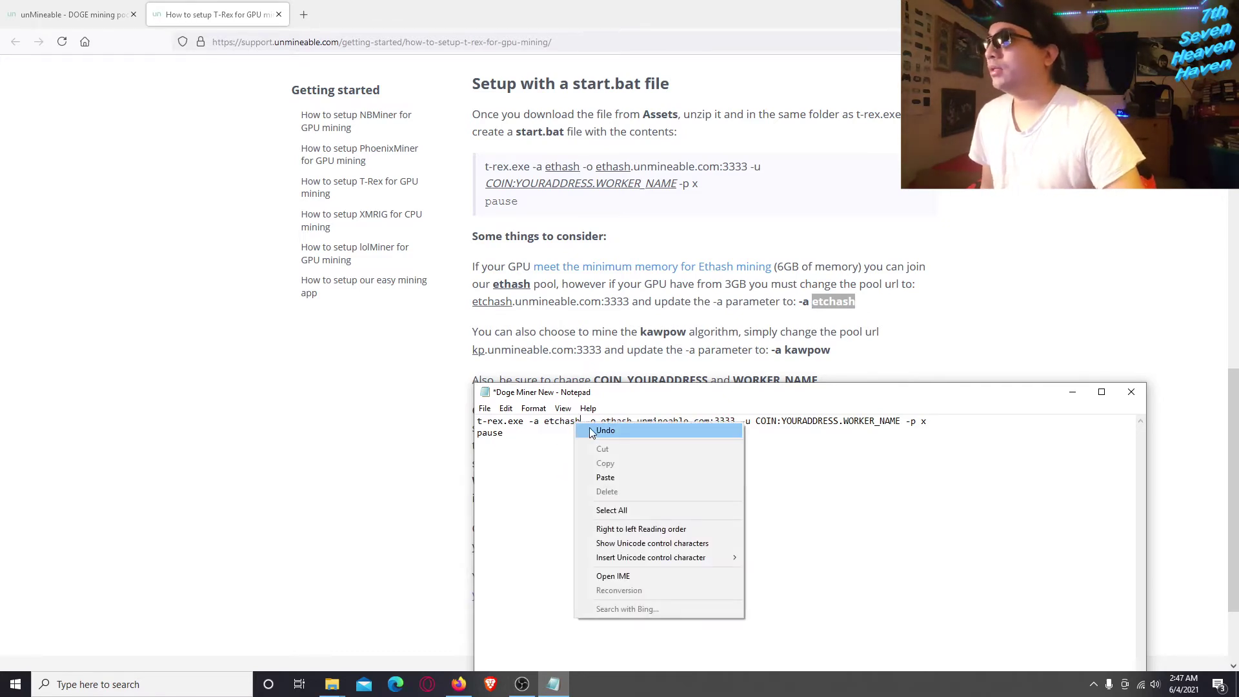
{"action": "left_click", "coordinate": [600, 429]}
{"action": "left_click", "coordinate": [557, 442]}
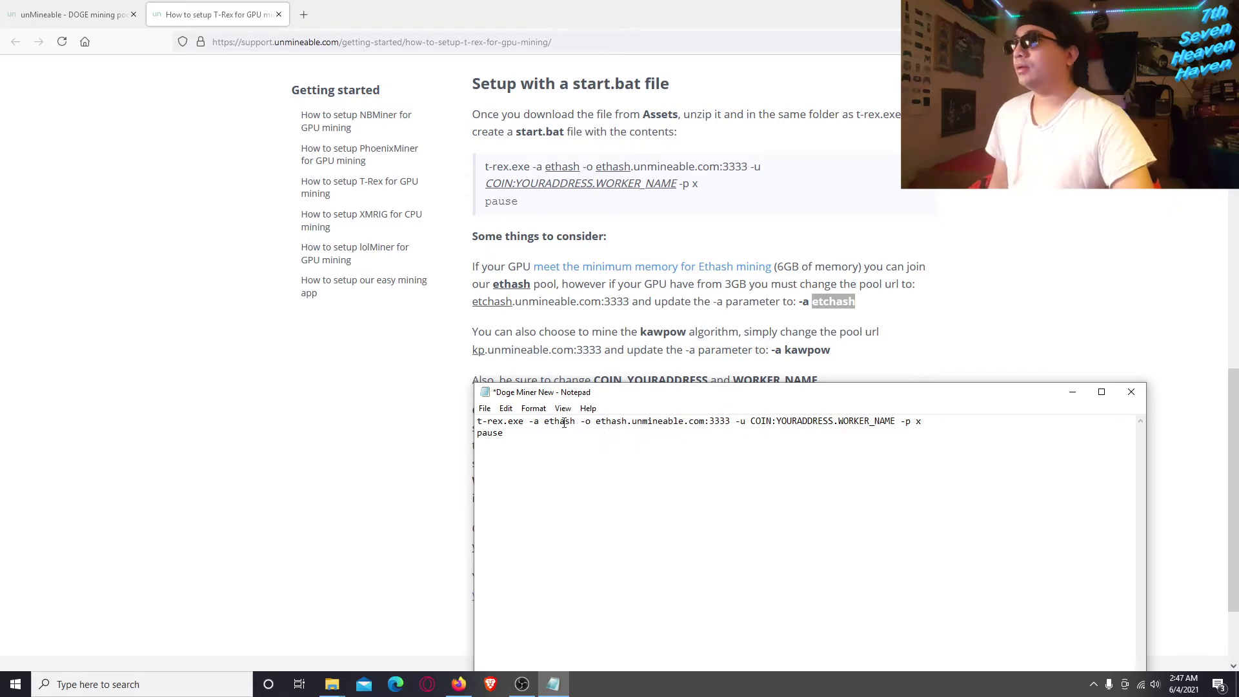
{"action": "right_click", "coordinate": [558, 423]}
{"action": "left_click", "coordinate": [541, 448]}
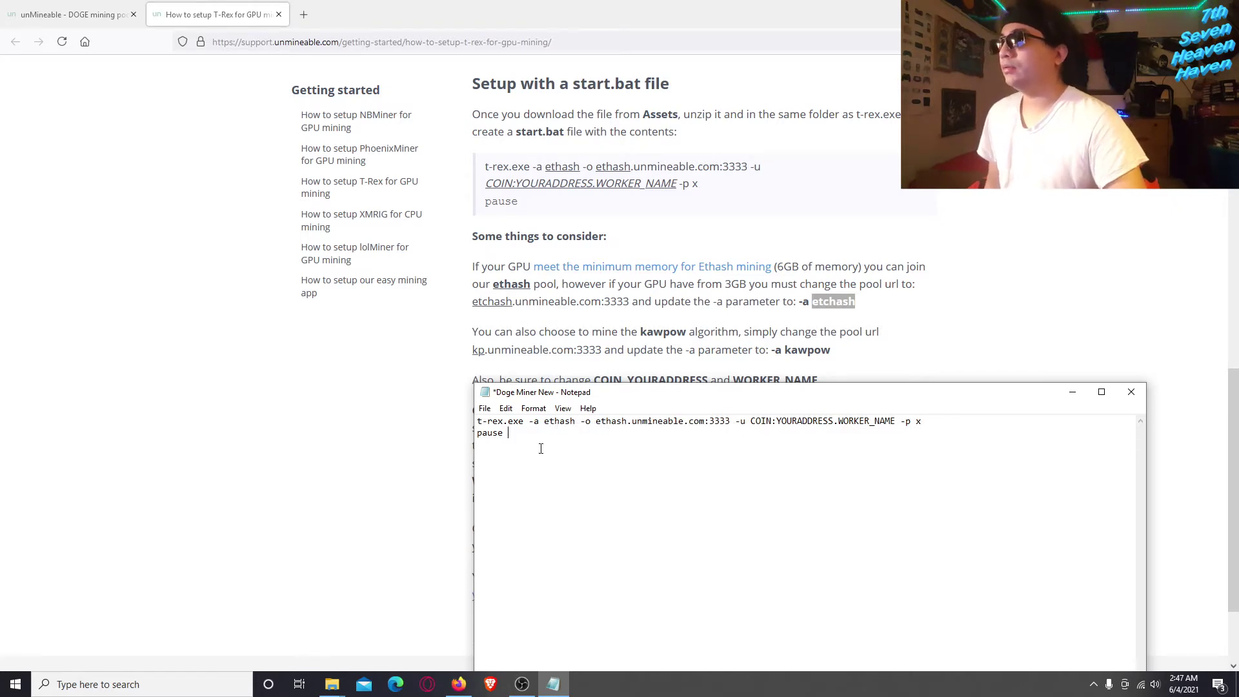
- Try etchash once more as the -a algorithm in the batch command, and undo it to restore ethash
{"action": "left_click_drag", "start_coordinate": [546, 425], "coordinate": [575, 426]}
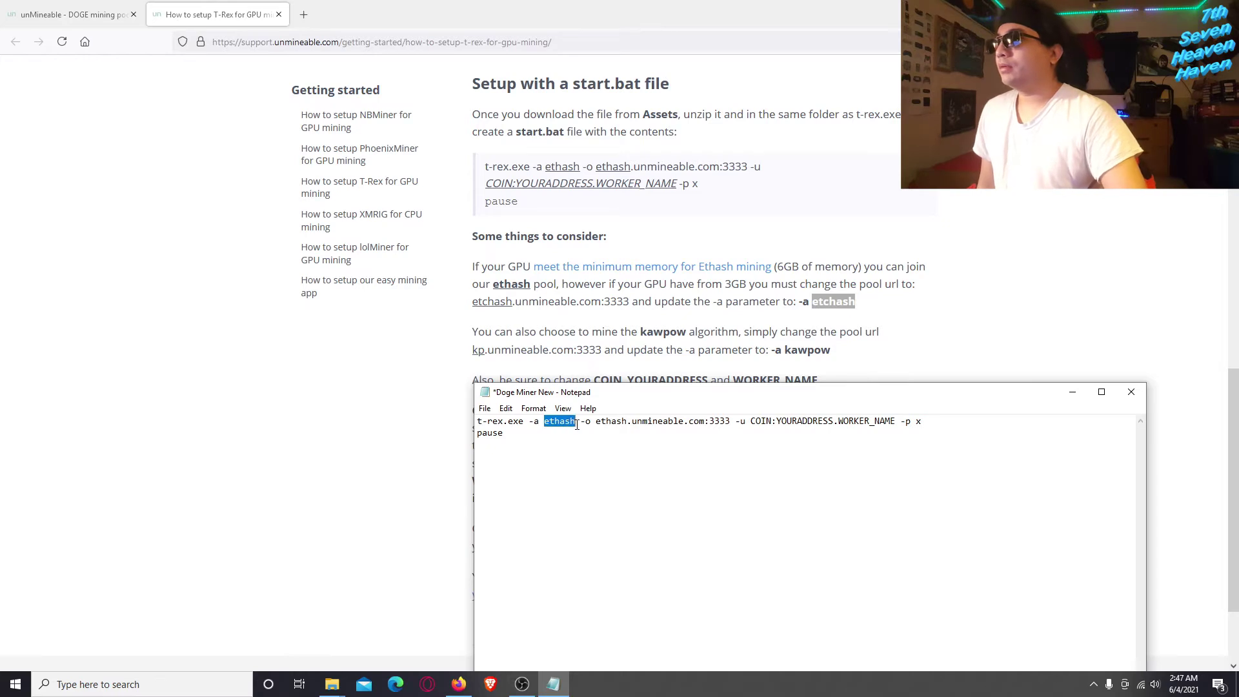
{"action": "right_click", "coordinate": [571, 426]}
{"action": "left_click", "coordinate": [603, 480]}
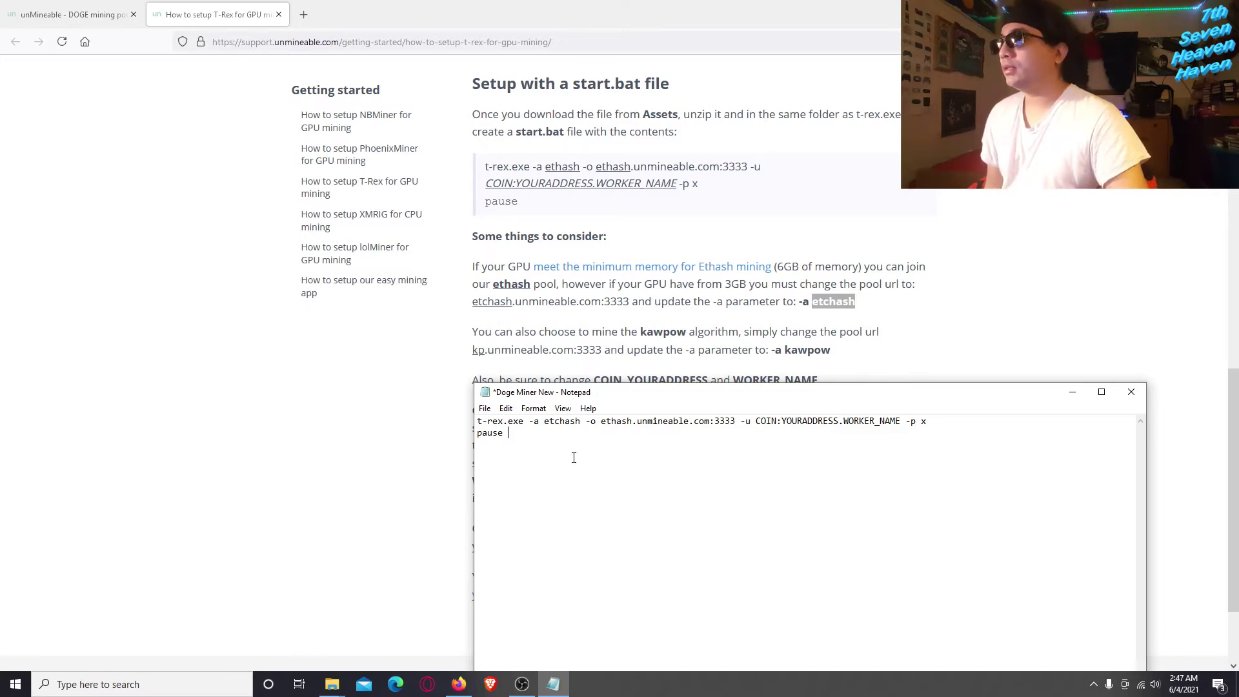
{"action": "right_click", "coordinate": [559, 423]}
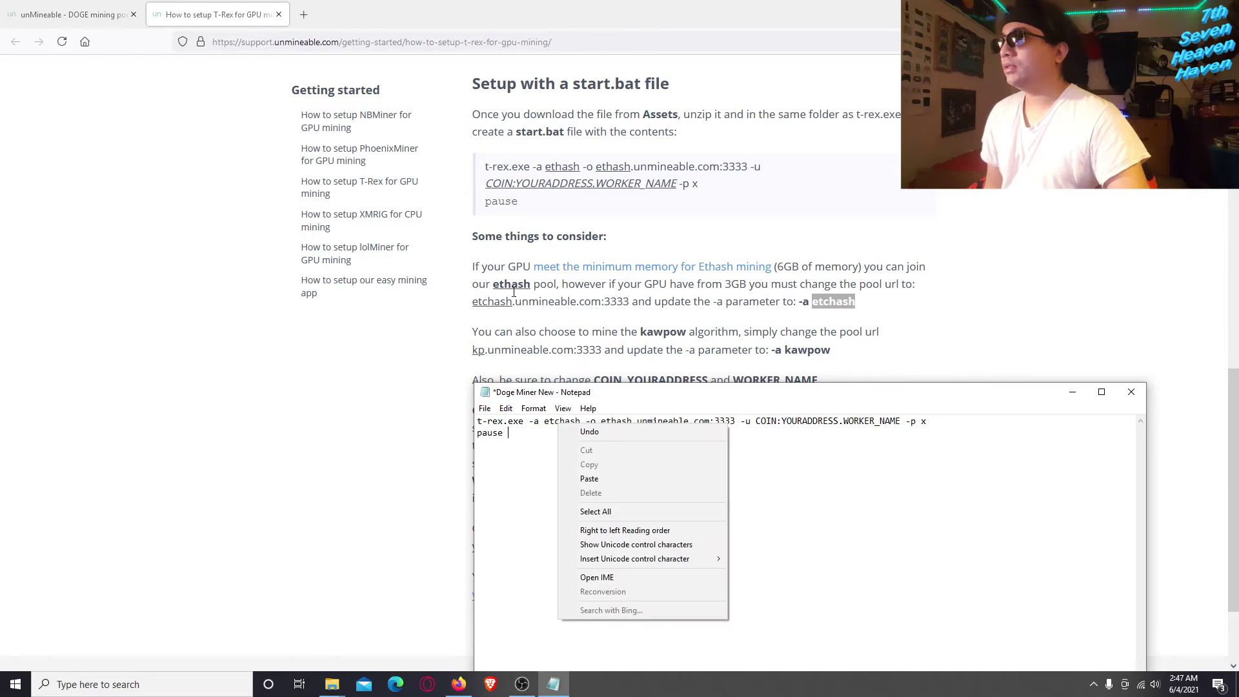
{"action": "left_click", "coordinate": [583, 431]}
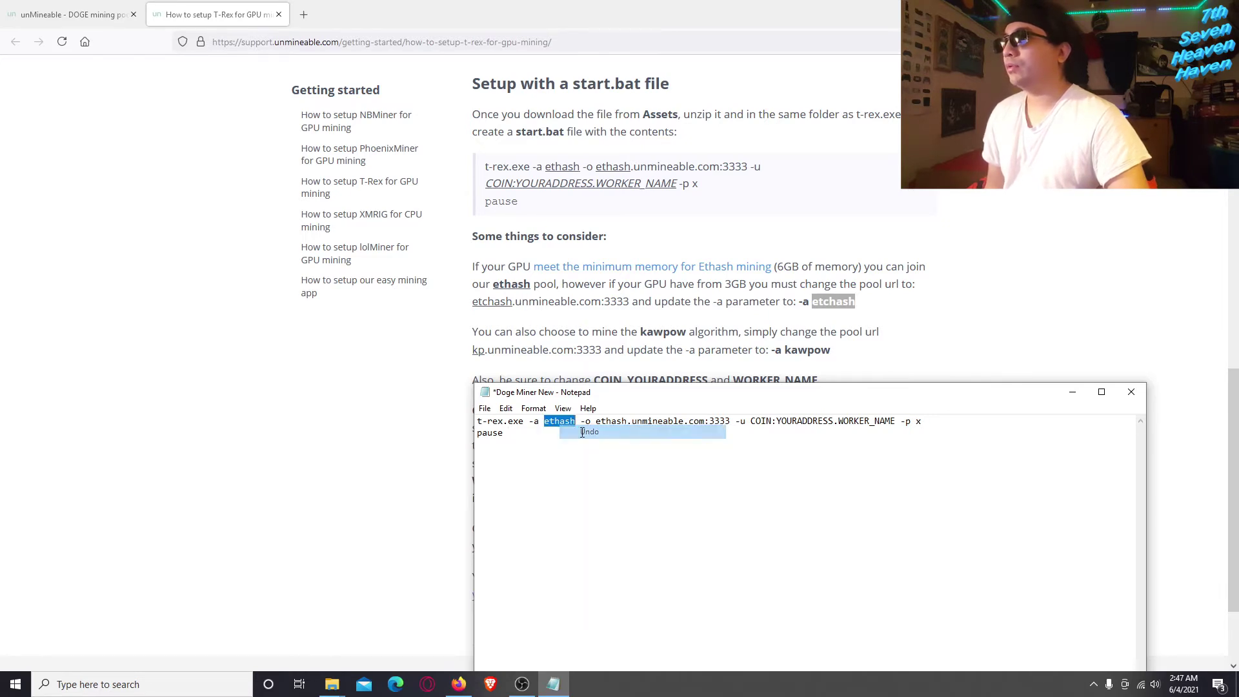
{"action": "left_click", "coordinate": [580, 428]}
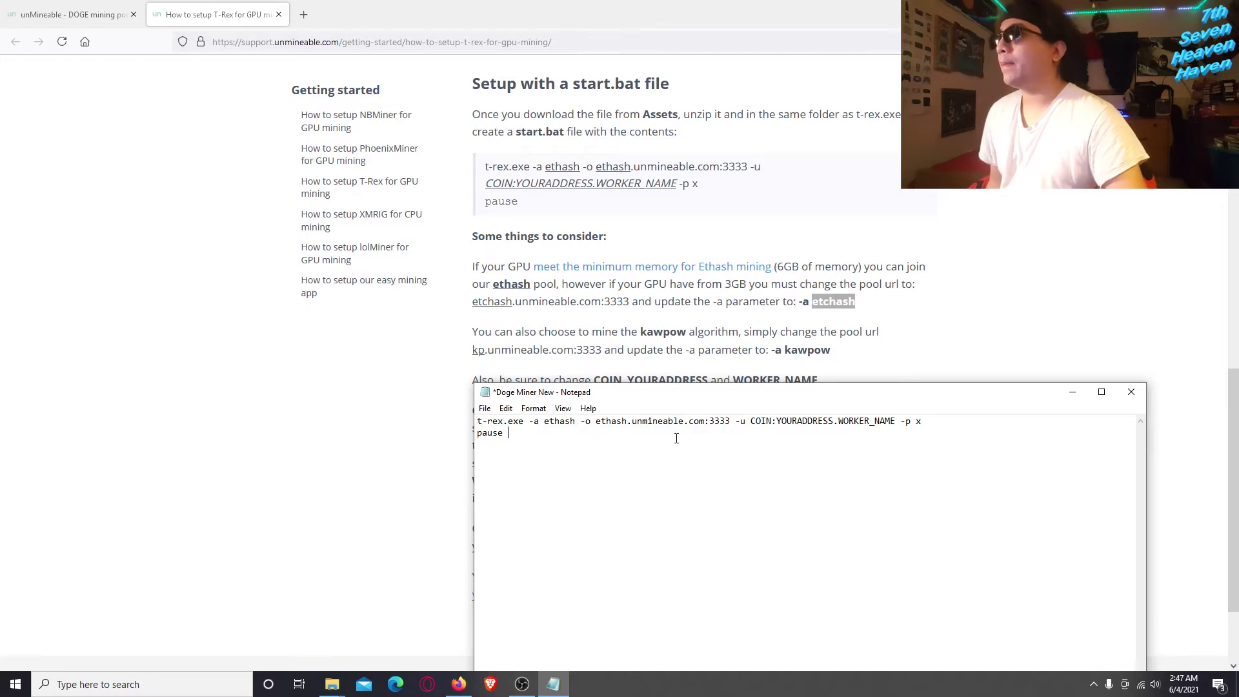
- Read the guide's explanation of COIN, YOURADDRESS and WORKER_NAME and locate the COIN placeholder in the Doge Miner New command
{"action": "scroll", "coordinate": [368, 478], "scroll_direction": "down", "scroll_amount": 3}
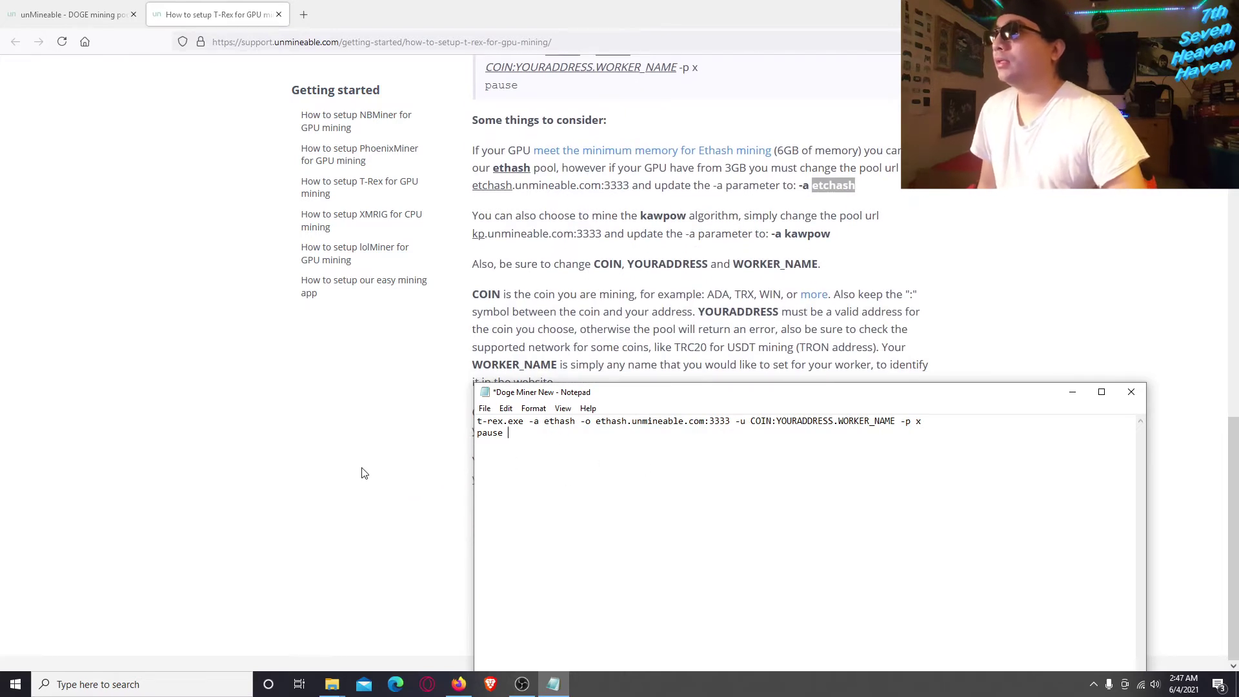
{"action": "left_click", "coordinate": [625, 294]}
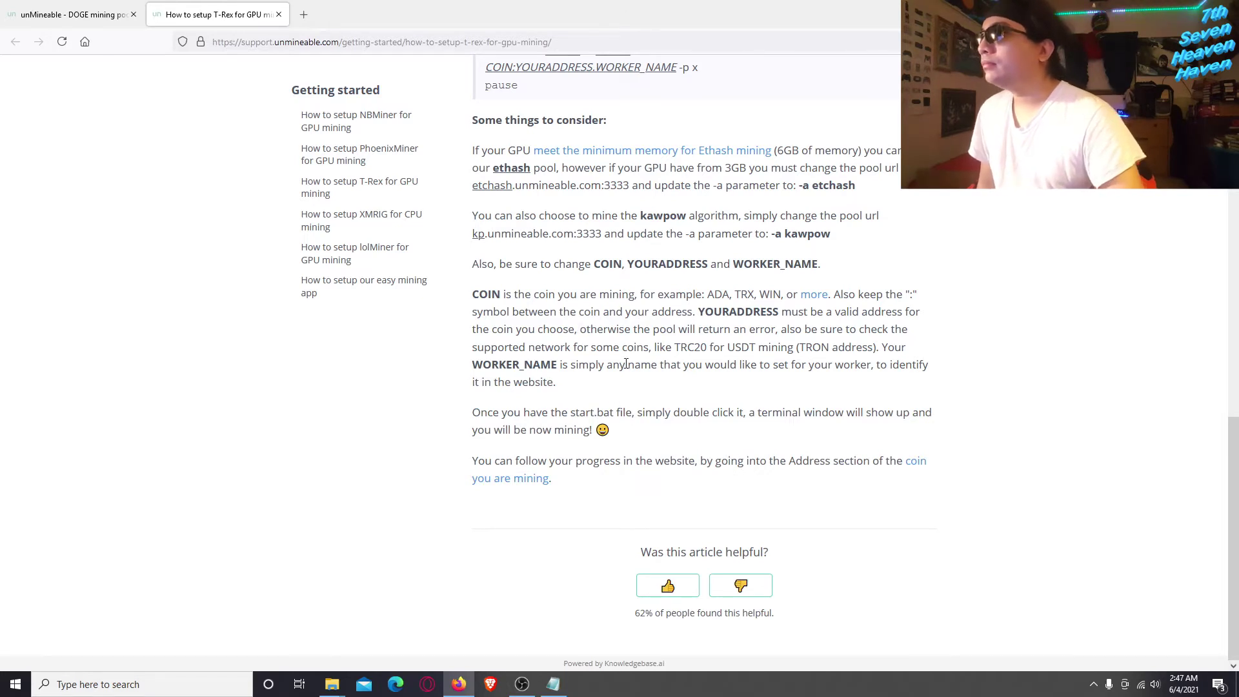
{"action": "left_click", "coordinate": [547, 688]}
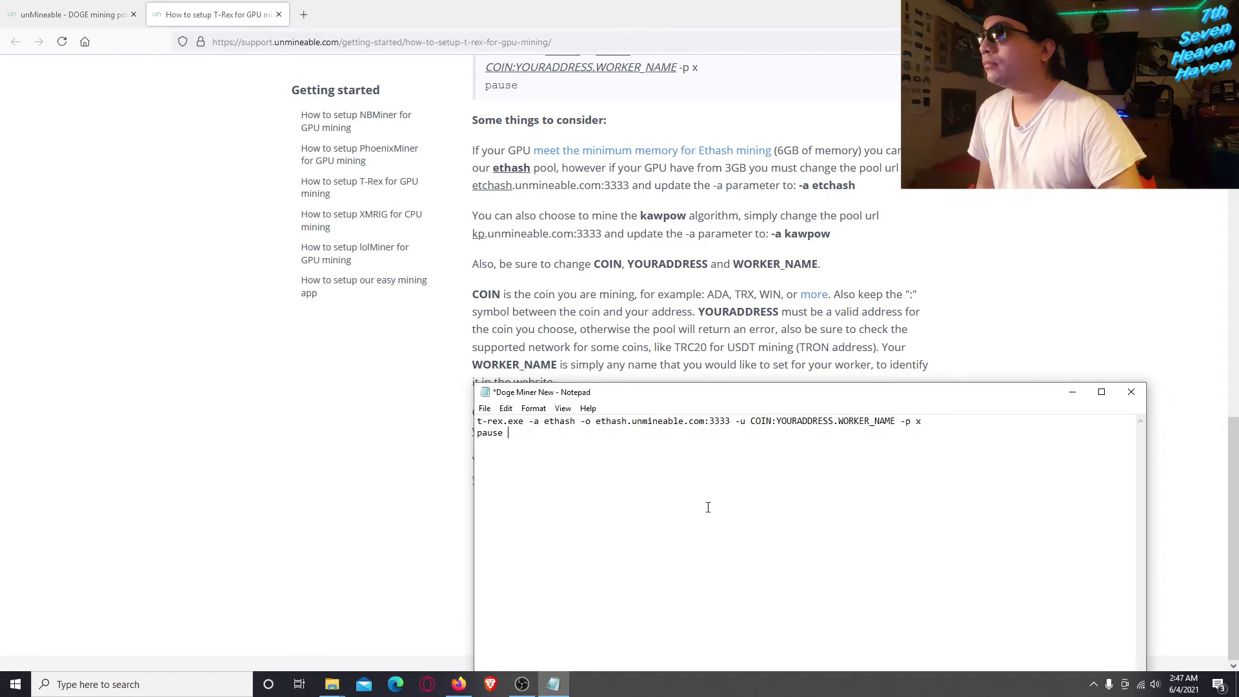
{"action": "left_click_drag", "start_coordinate": [751, 421], "coordinate": [785, 420]}
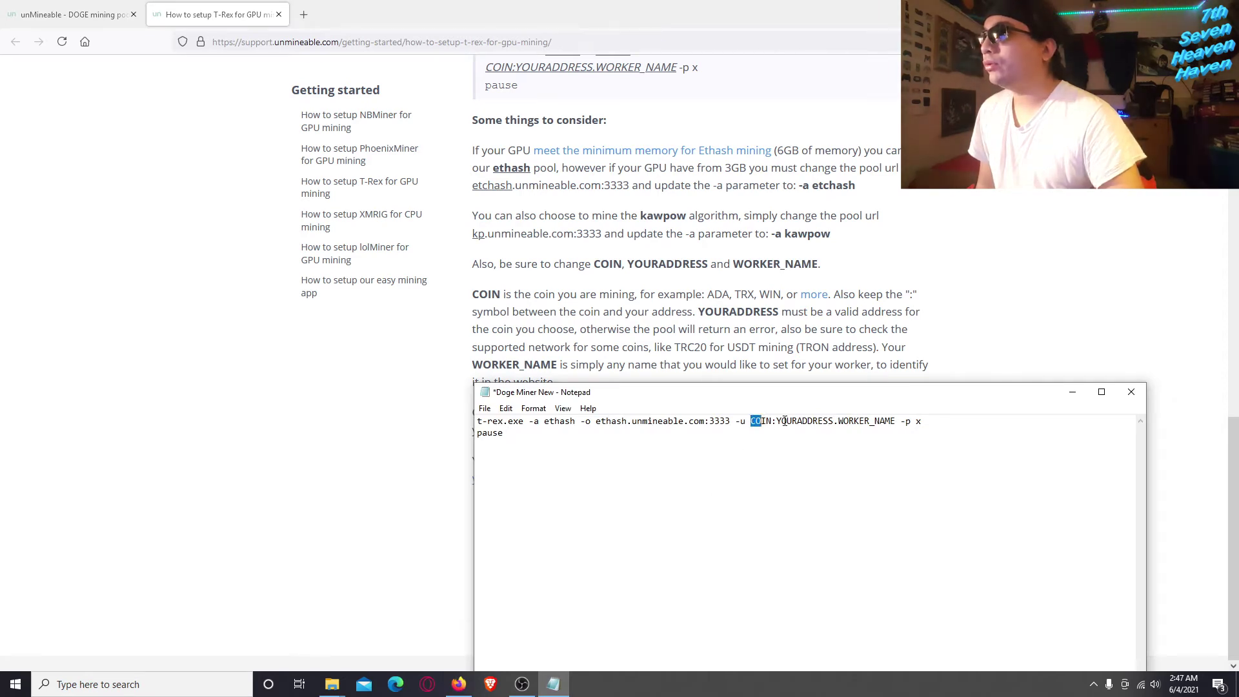
{"action": "left_click", "coordinate": [418, 518]}
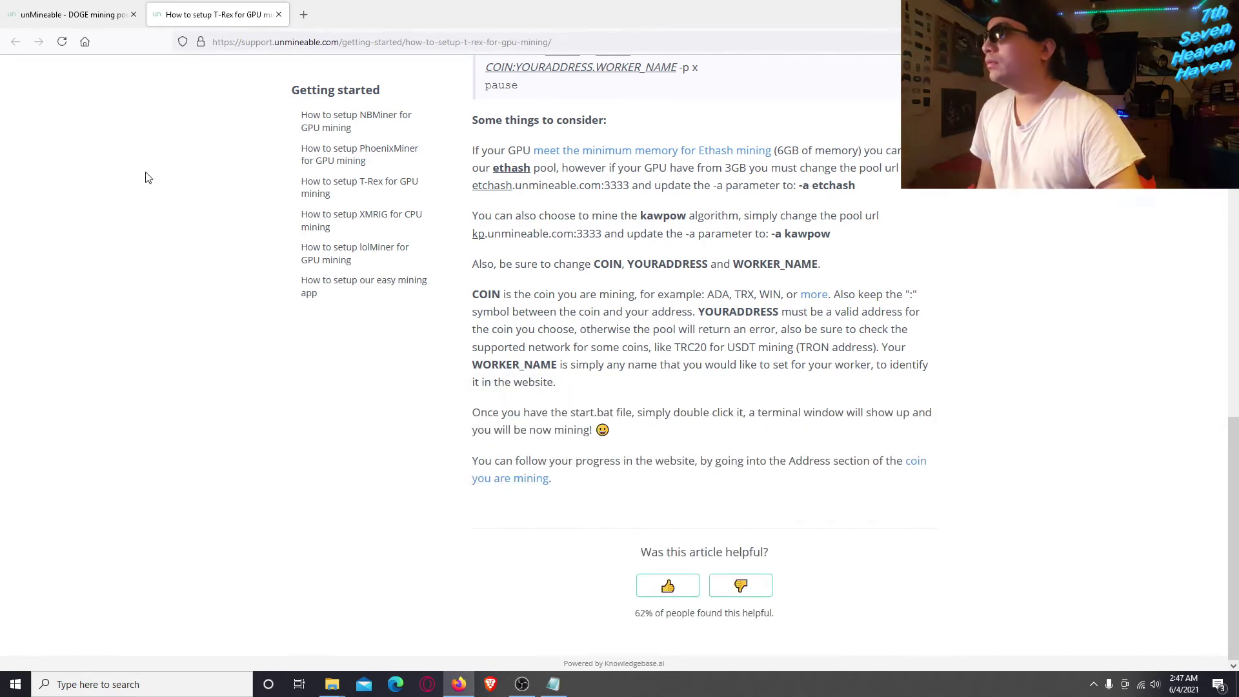
- Examine the coin, address and worker name format on the unMineable DOGE page, and place the Doge Miner New window below it
{"action": "left_click", "coordinate": [71, 14]}
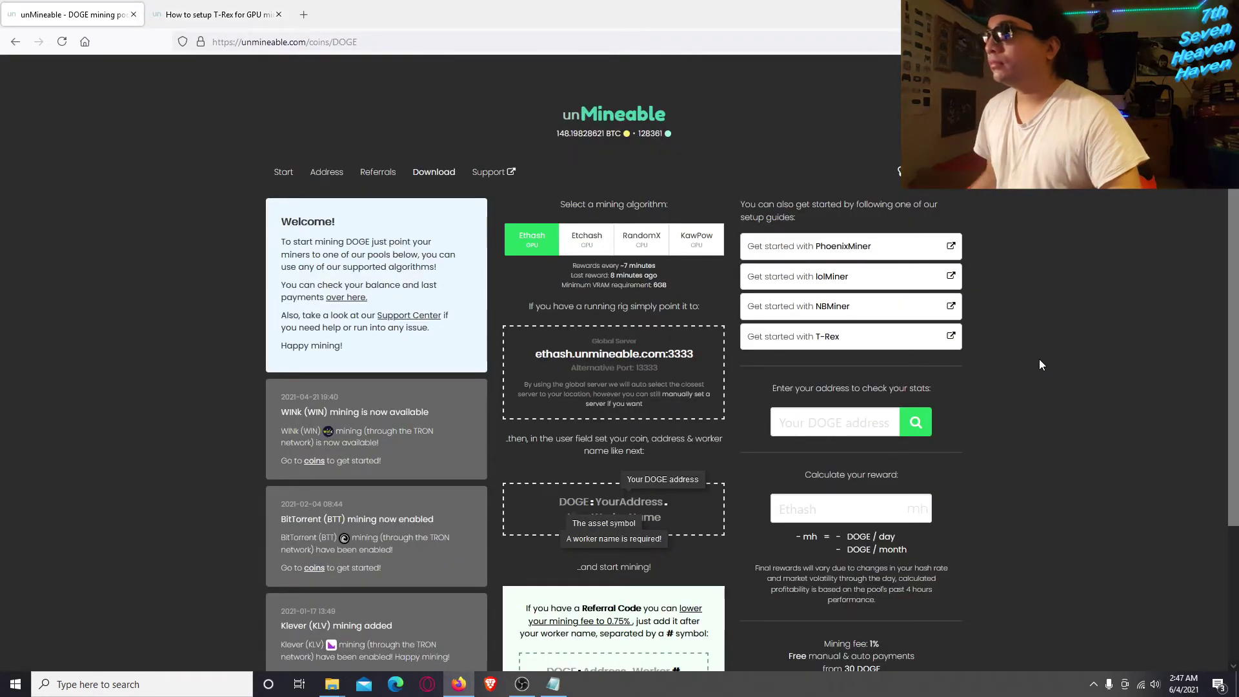
{"action": "scroll", "coordinate": [1038, 358], "scroll_direction": "down", "scroll_amount": 1}
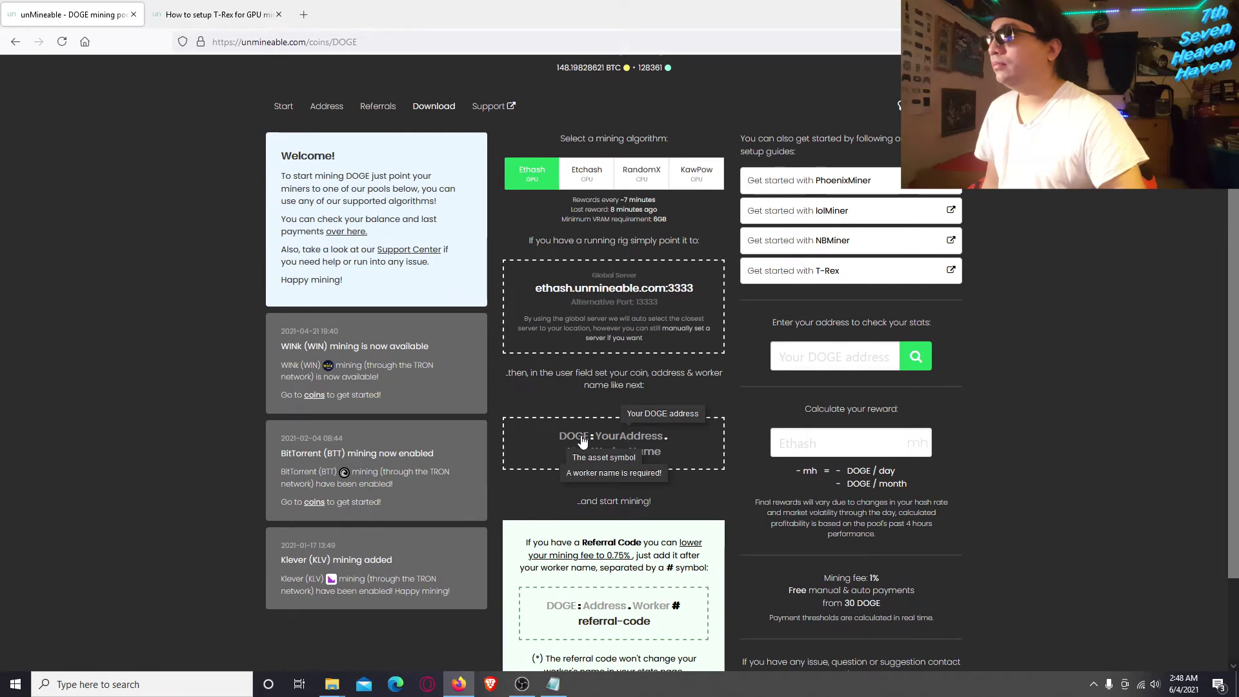
{"action": "scroll", "coordinate": [664, 418], "scroll_direction": "down", "scroll_amount": 2}
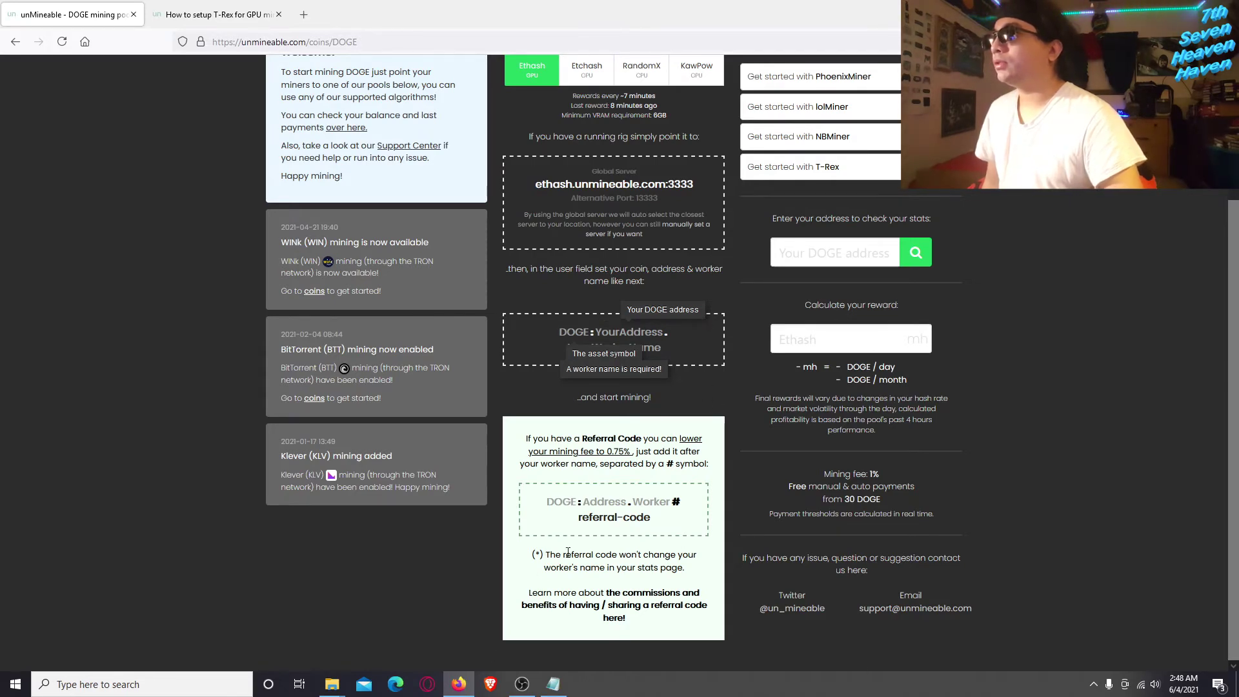
{"action": "scroll", "coordinate": [476, 556], "scroll_direction": "up", "scroll_amount": 3}
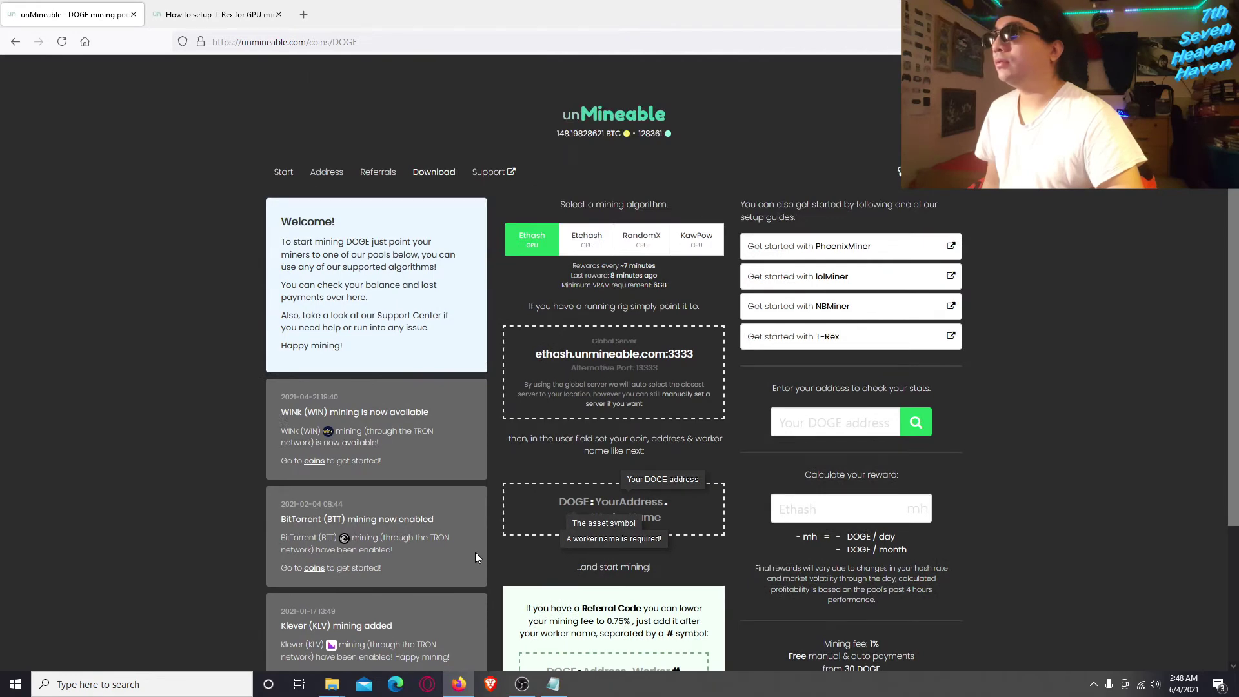
{"action": "scroll", "coordinate": [474, 556], "scroll_direction": "down", "scroll_amount": 3}
{"action": "left_click", "coordinate": [552, 684]}
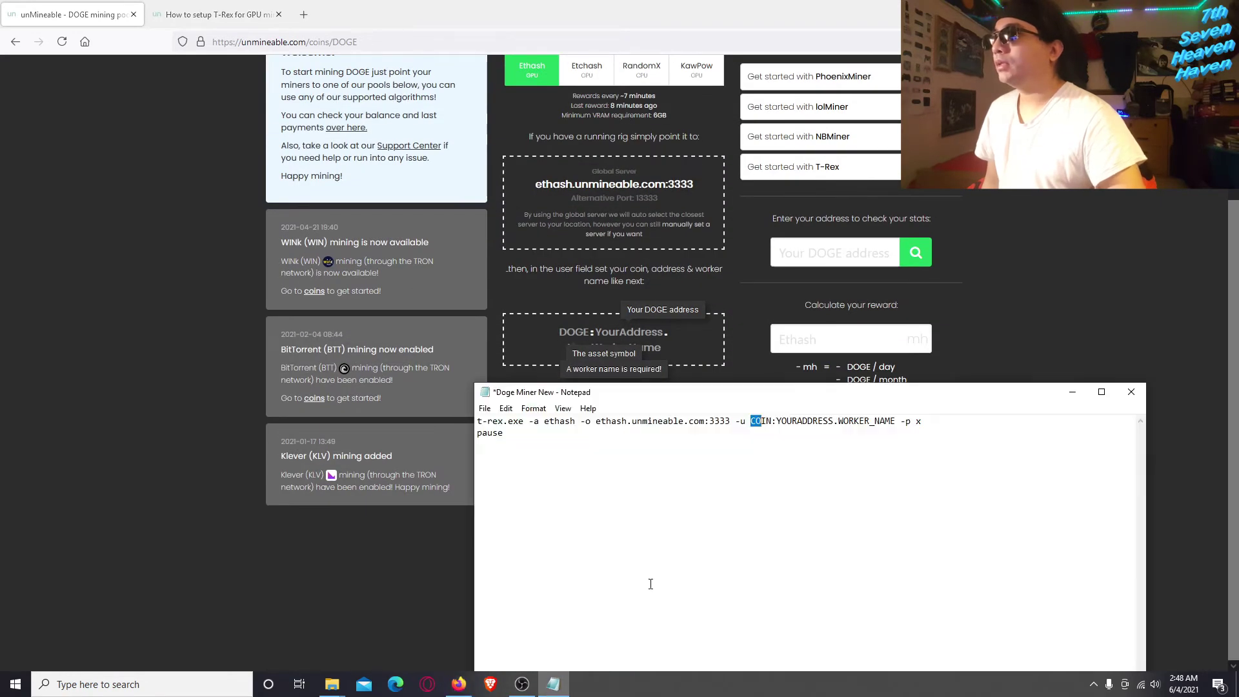
{"action": "mouse_move", "coordinate": [770, 404]}
{"action": "left_mouse_down"}
{"action": "mouse_move", "coordinate": [715, 567]}
{"action": "mouse_move", "coordinate": [768, 544]}
{"action": "mouse_move", "coordinate": [762, 424]}
{"action": "left_mouse_up"}
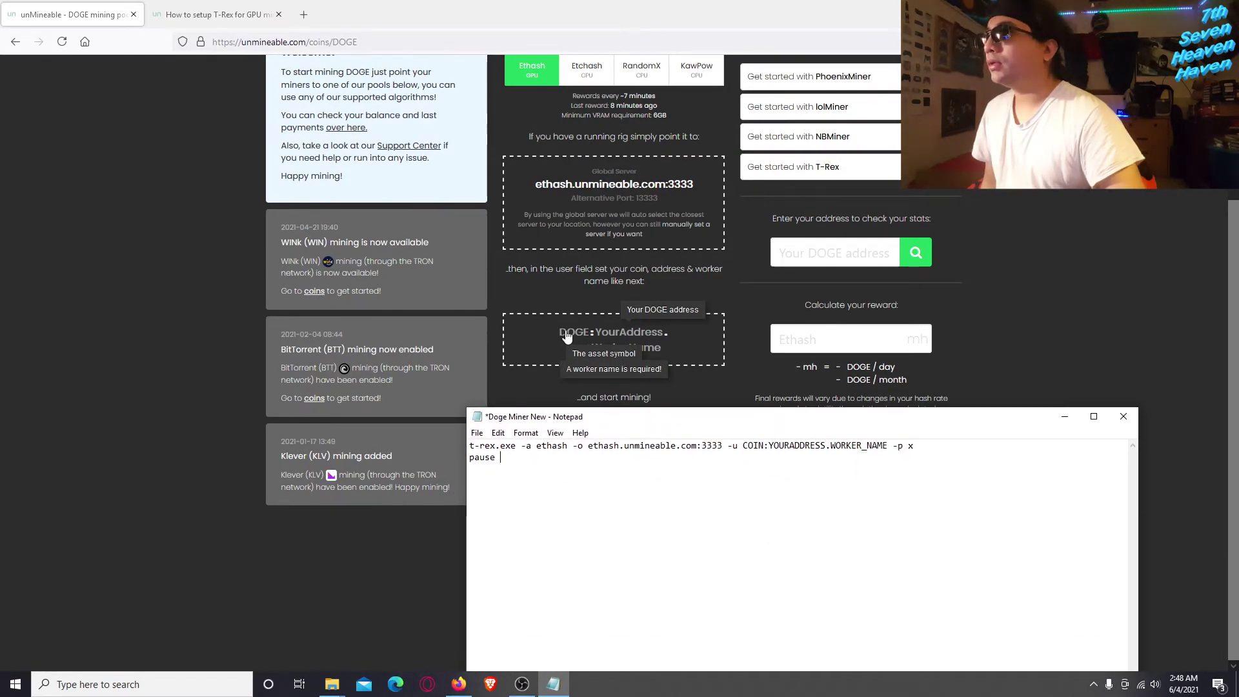
- Replace the COIN placeholder in the Doge Miner New command with the DOGE symbol copied from the unMineable page
{"action": "left_click_drag", "start_coordinate": [559, 332], "coordinate": [584, 333]}
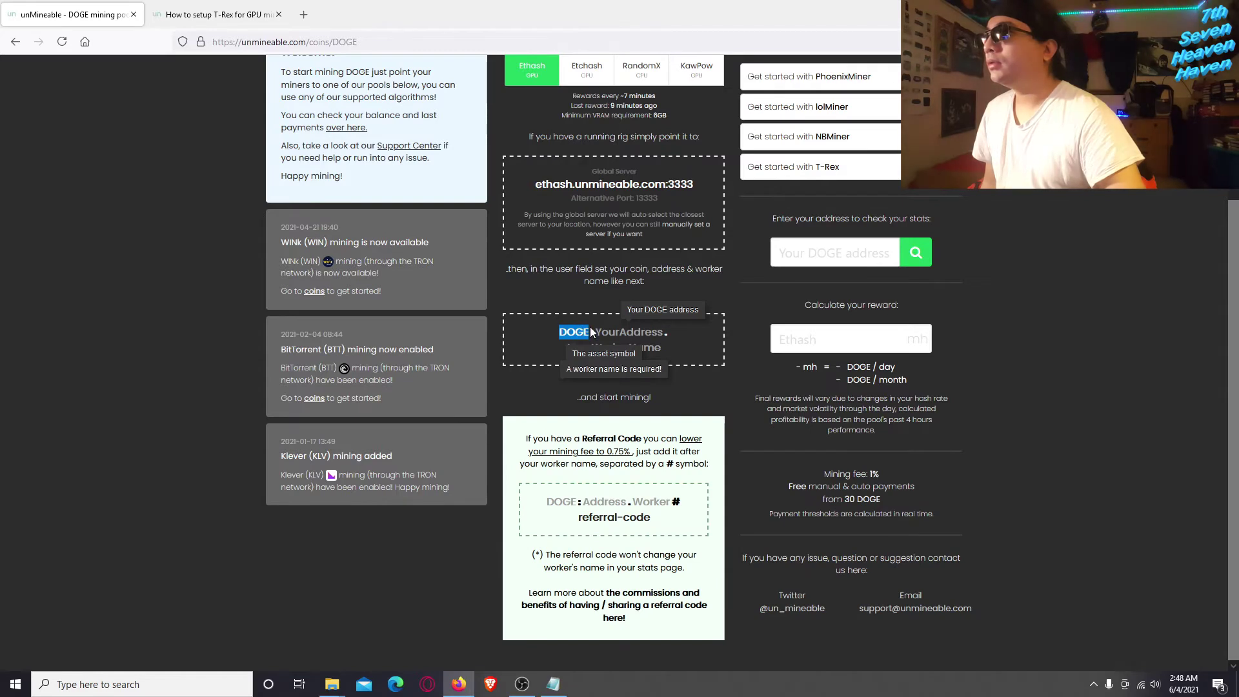
{"action": "right_click", "coordinate": [580, 336]}
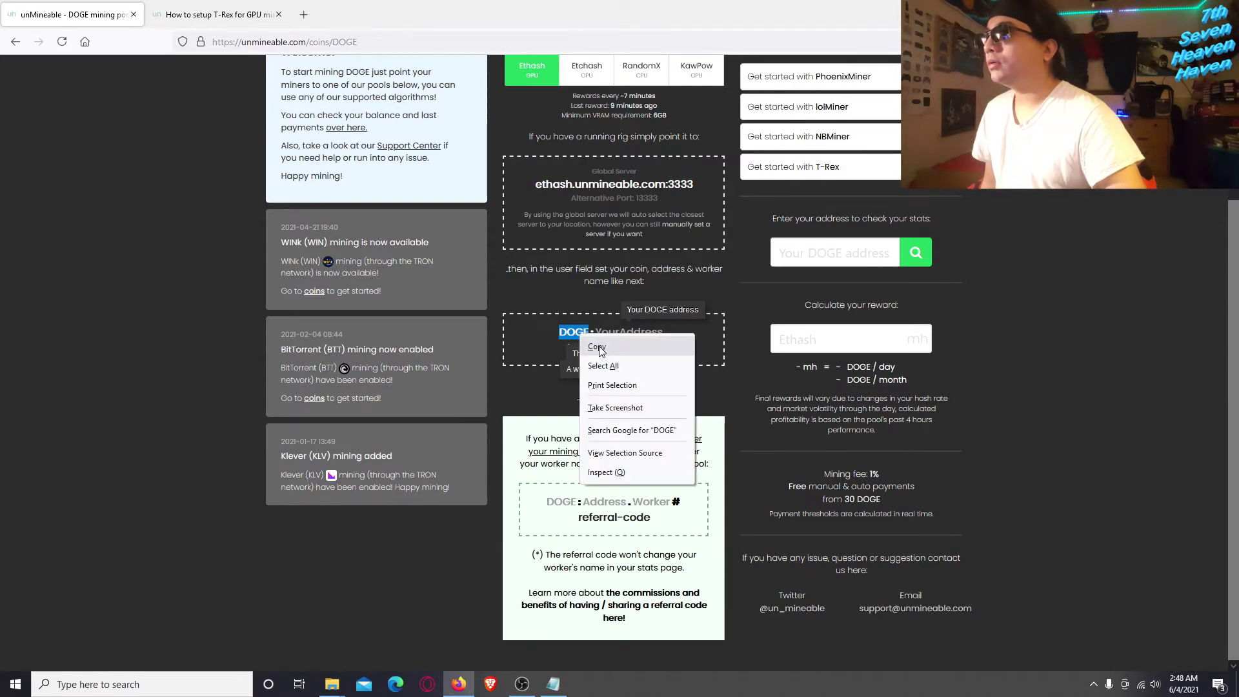
{"action": "left_click", "coordinate": [597, 347]}
{"action": "left_click", "coordinate": [553, 684]}
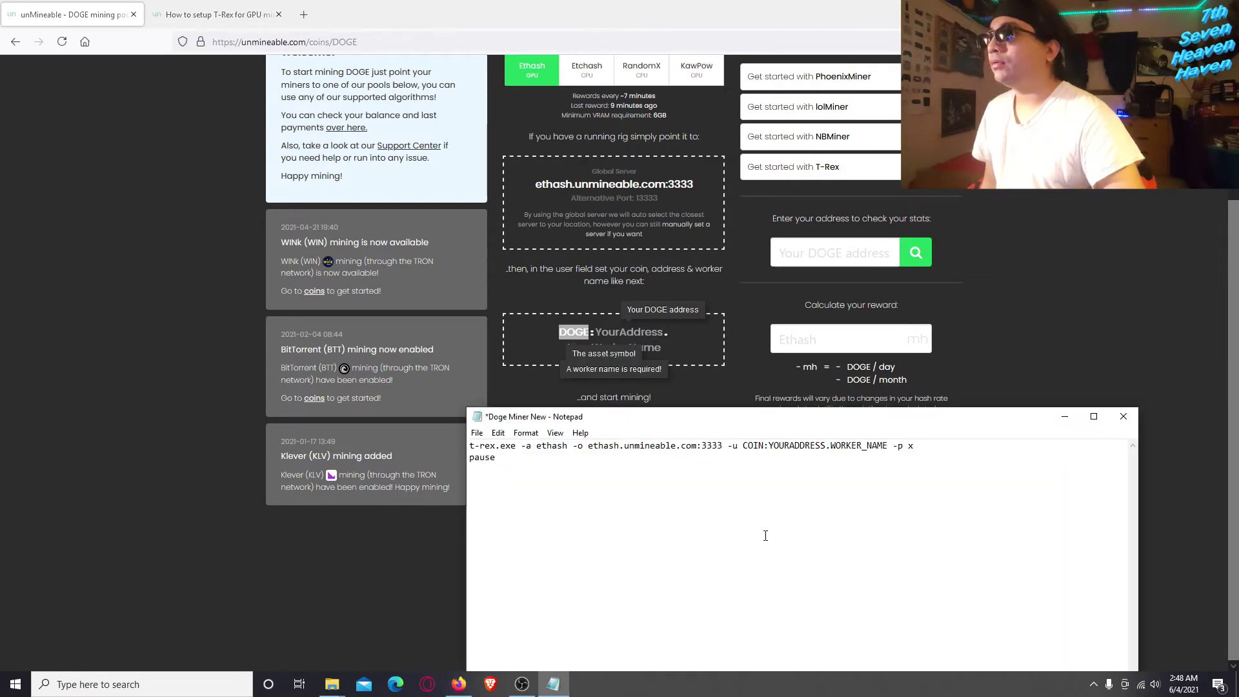
{"action": "left_click_drag", "start_coordinate": [743, 446], "coordinate": [765, 448]}
{"action": "right_click", "coordinate": [762, 448]}
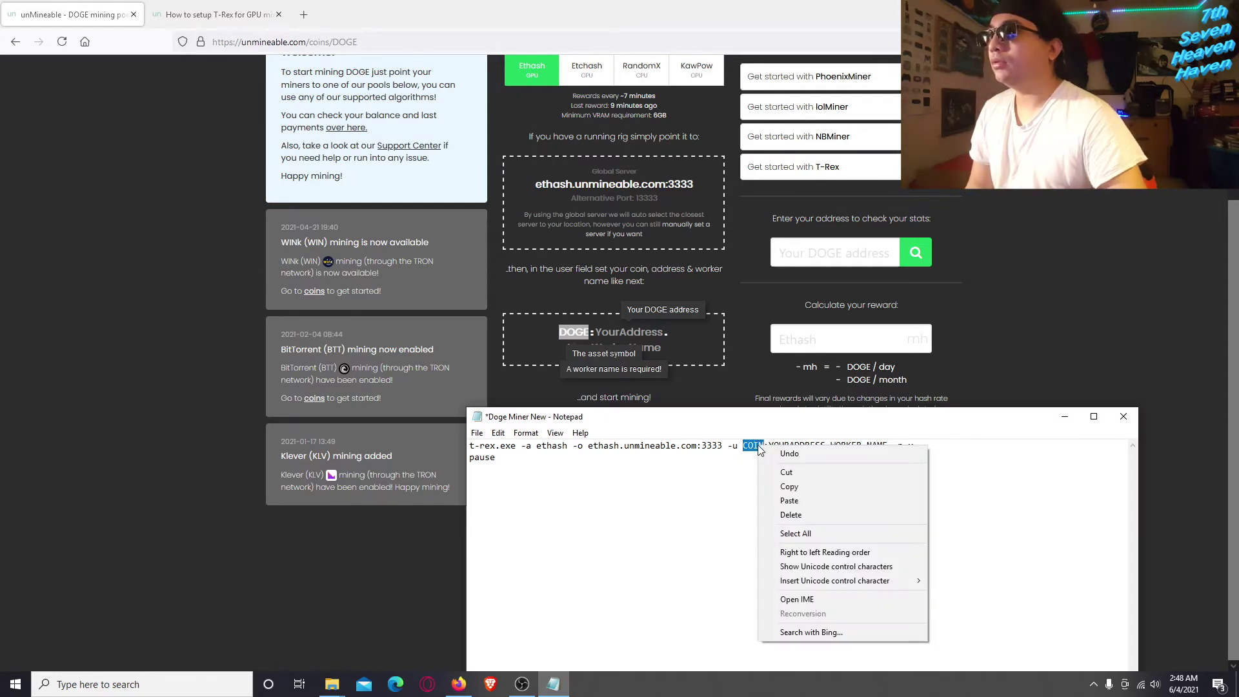
{"action": "left_click", "coordinate": [790, 502]}
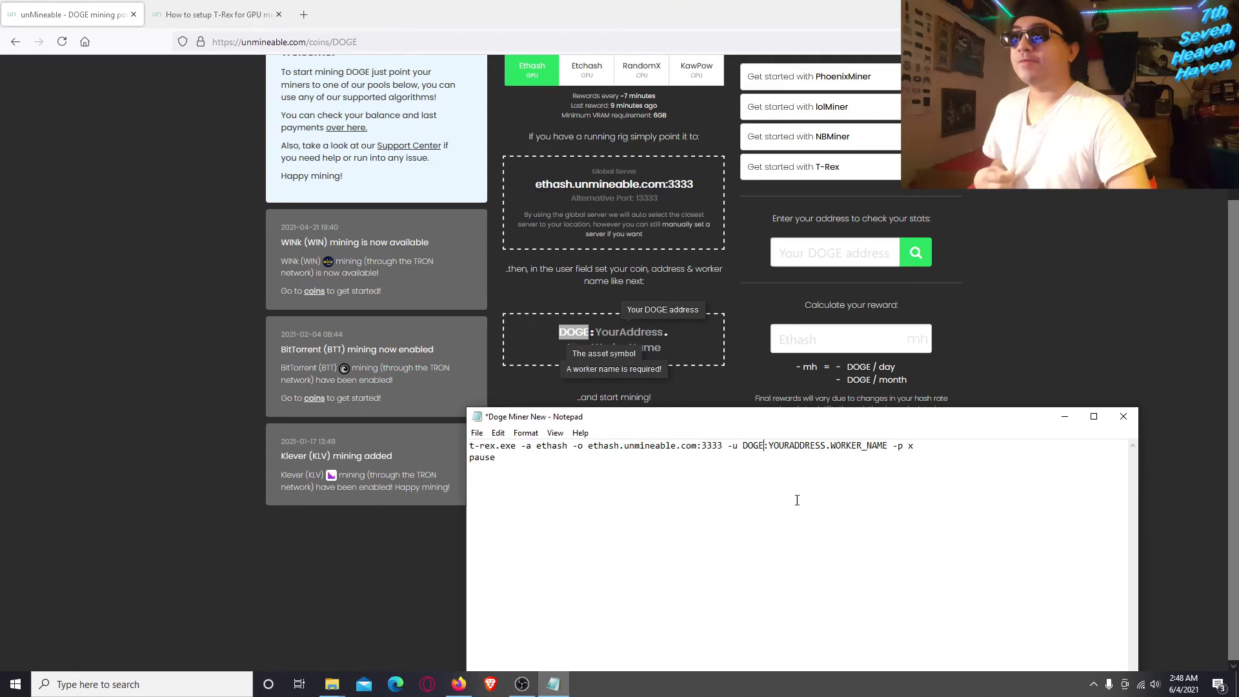
- Select the YOURADDRESS placeholder in the batch command, and open the Dogecoin Core wallet with its synchronization notice hidden
{"action": "left_click_drag", "start_coordinate": [768, 448], "coordinate": [826, 447]}
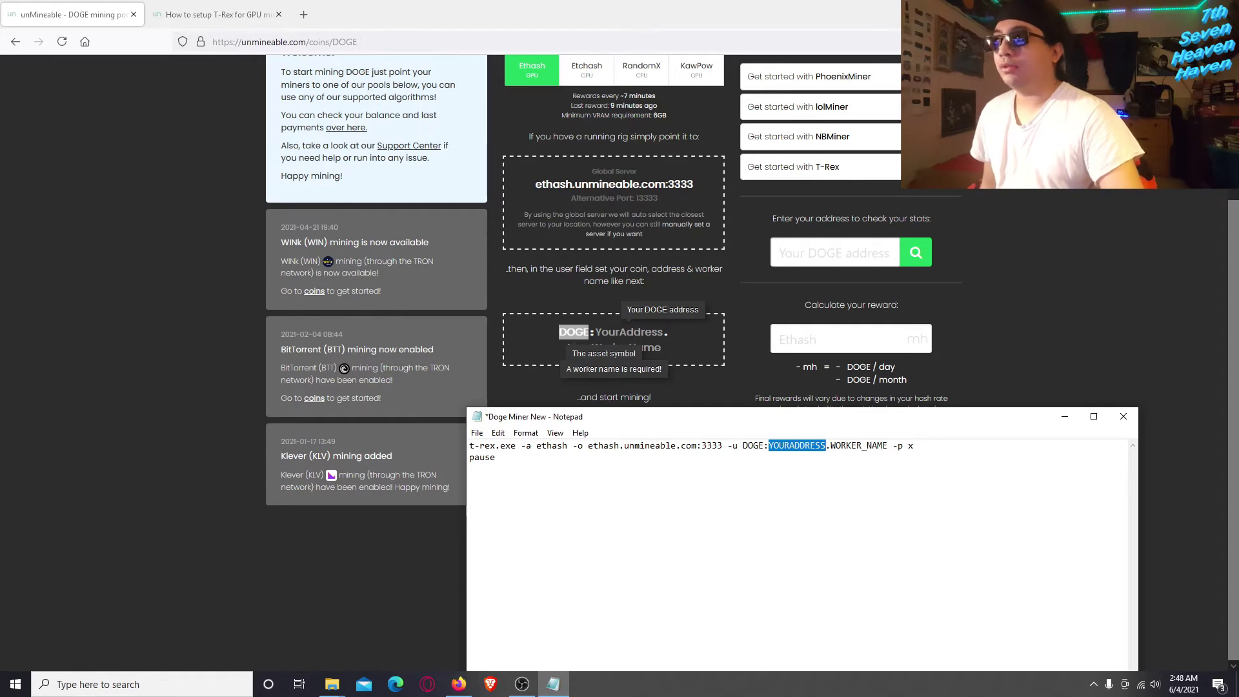
{"action": "left_click", "coordinate": [1164, 11]}
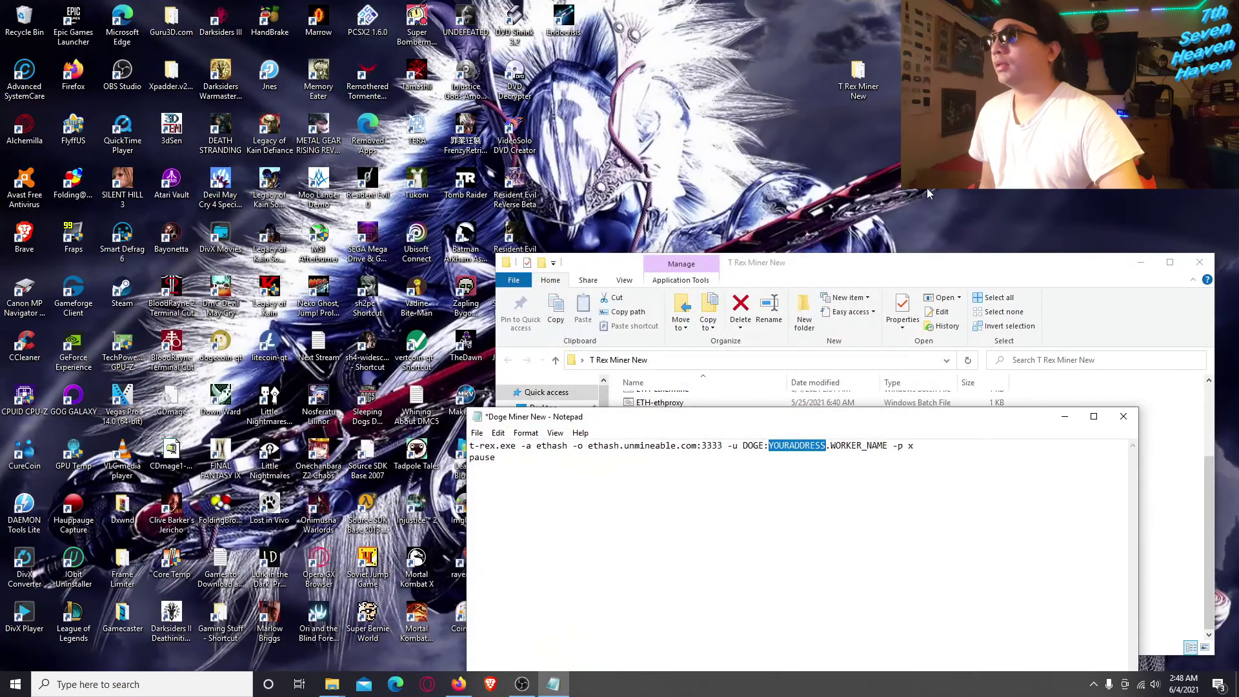
{"action": "double_click", "coordinate": [219, 349]}
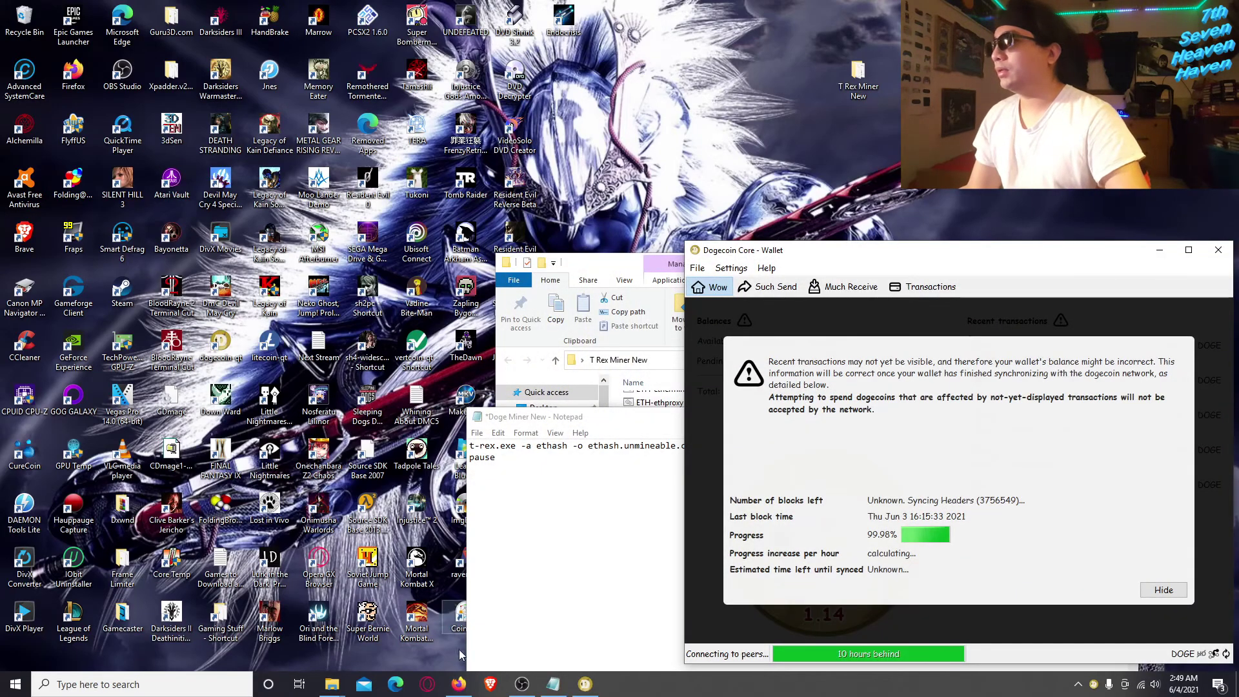
{"action": "left_click", "coordinate": [459, 683]}
{"action": "scroll", "coordinate": [808, 383], "scroll_direction": "up", "scroll_amount": 3}
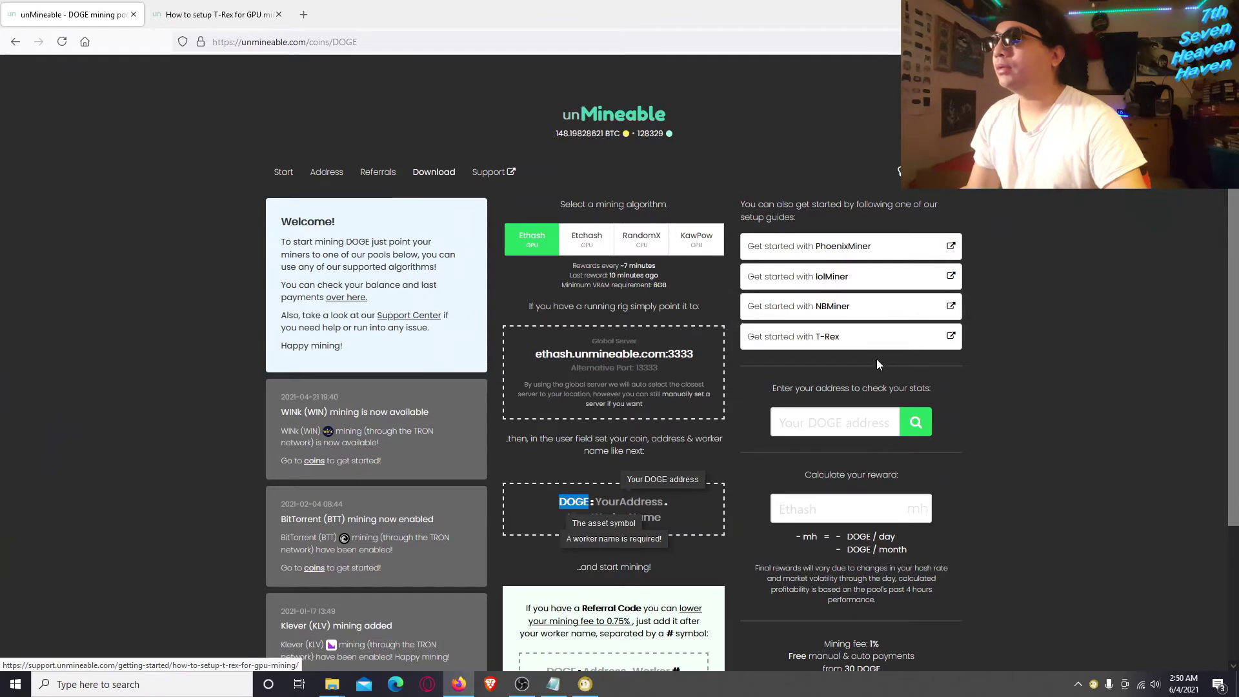
{"action": "left_click", "coordinate": [1164, 10]}
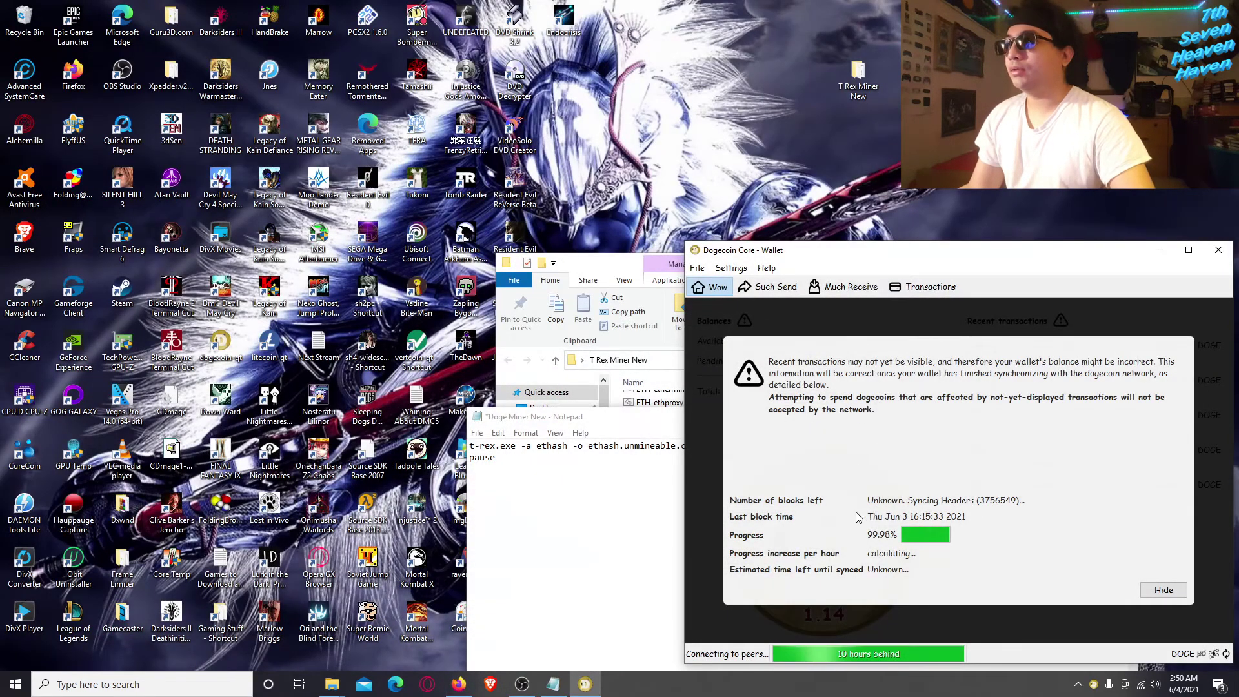
{"action": "left_click", "coordinate": [792, 654]}
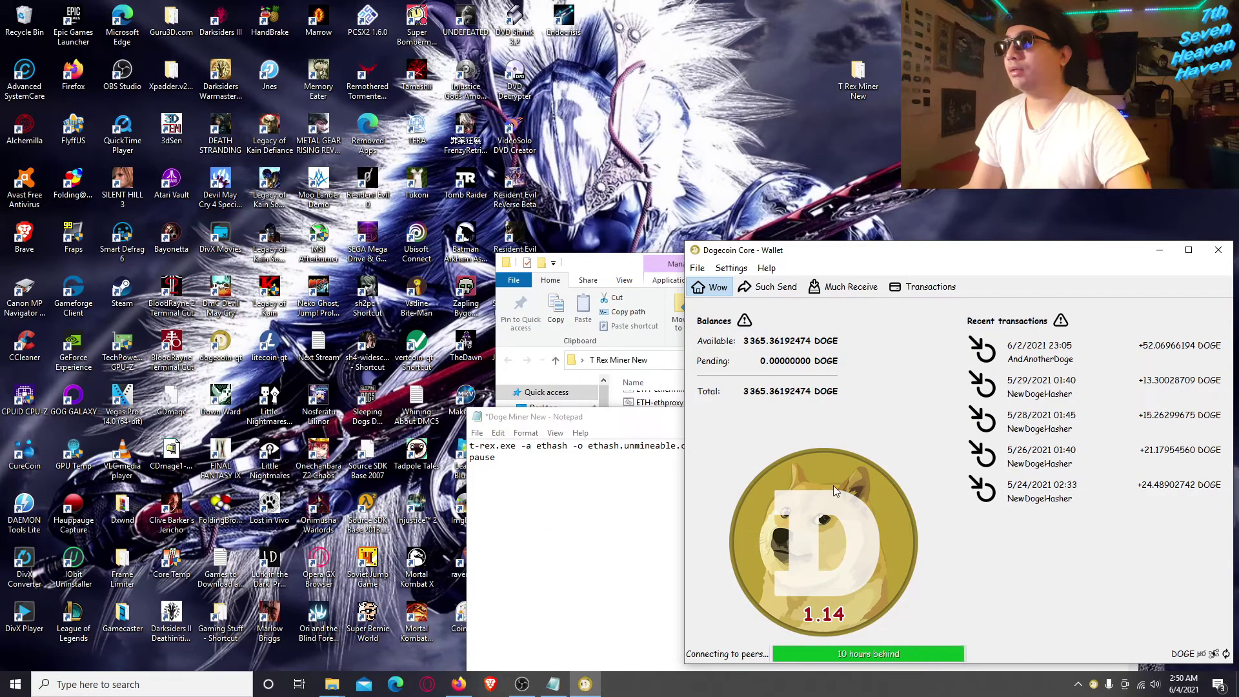
- Try the label New Doge Age in the wallet's payment request form, and view the address details of the 4/29/2021 request
{"action": "left_click", "coordinate": [855, 292]}
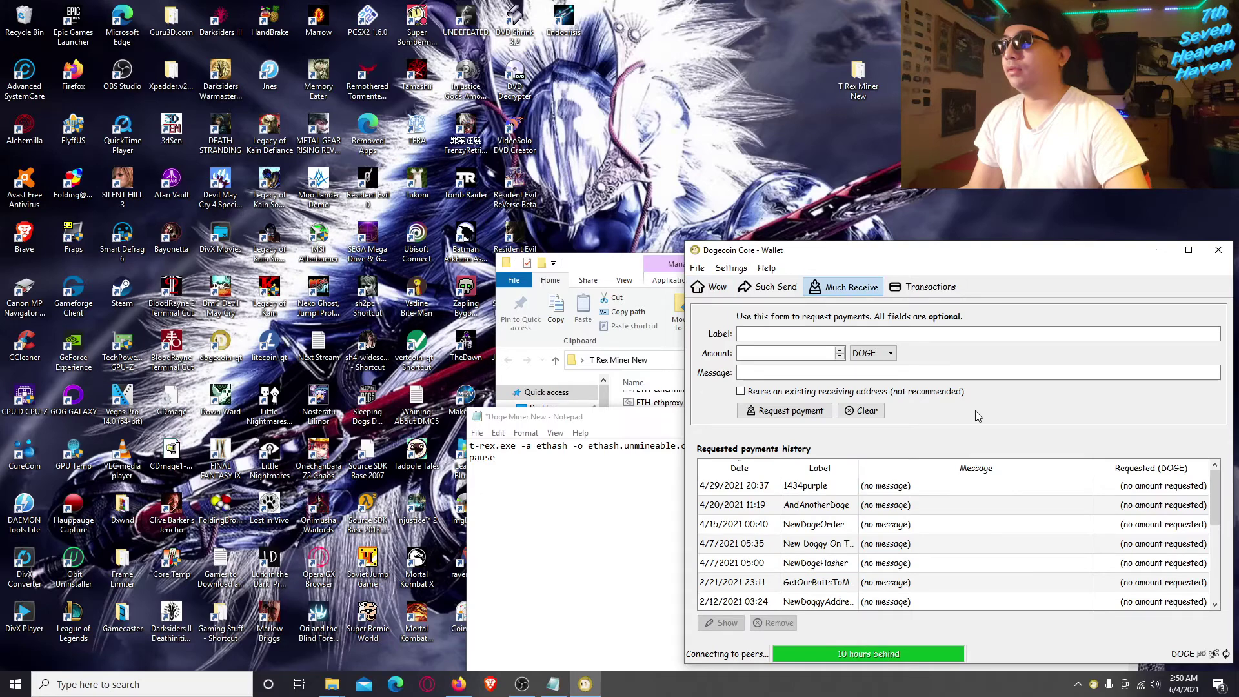
{"action": "left_click", "coordinate": [790, 335]}
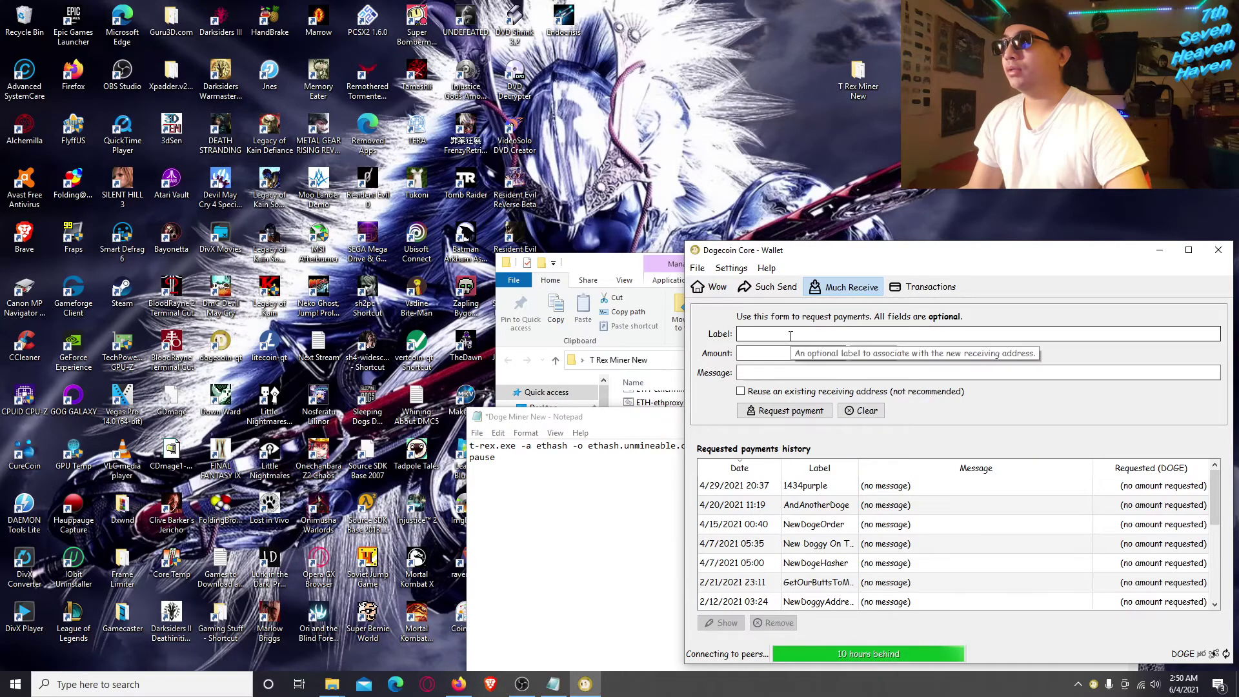
{"action": "type", "text": "New Doge Age"}
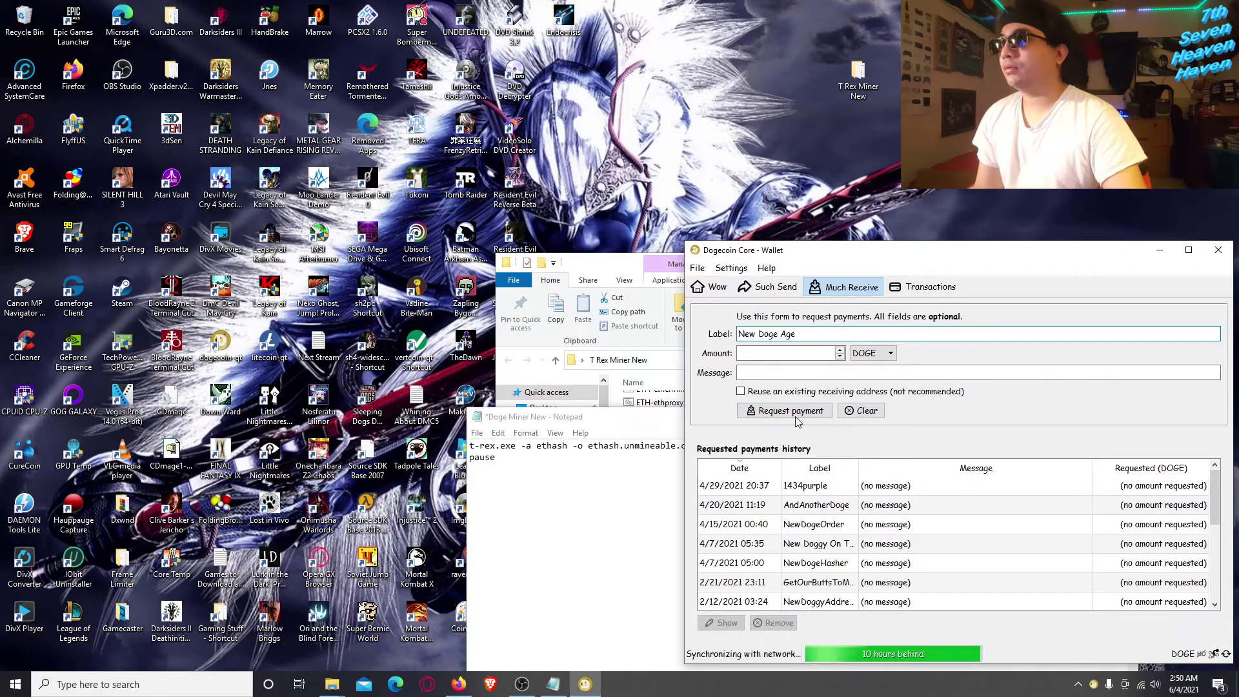
{"action": "double_click", "coordinate": [897, 487]}
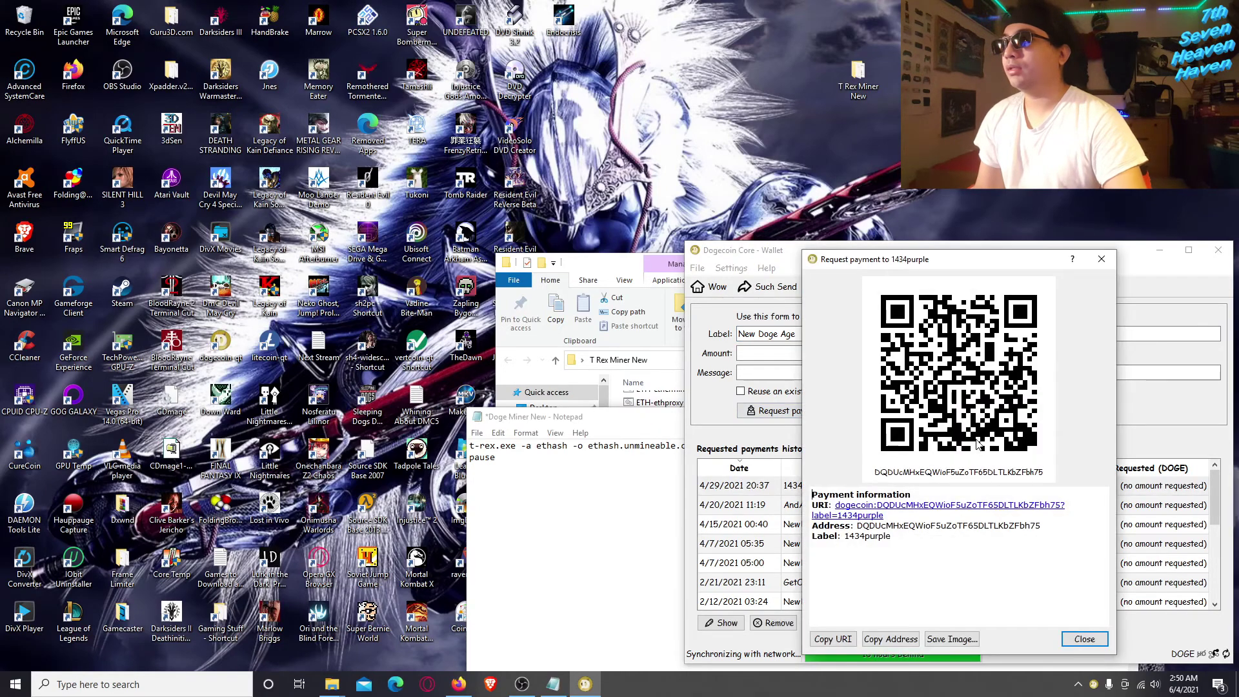
{"action": "left_click", "coordinate": [1084, 638]}
{"action": "left_click_drag", "start_coordinate": [816, 334], "coordinate": [595, 359]}
{"action": "key", "text": "BackSpace"}
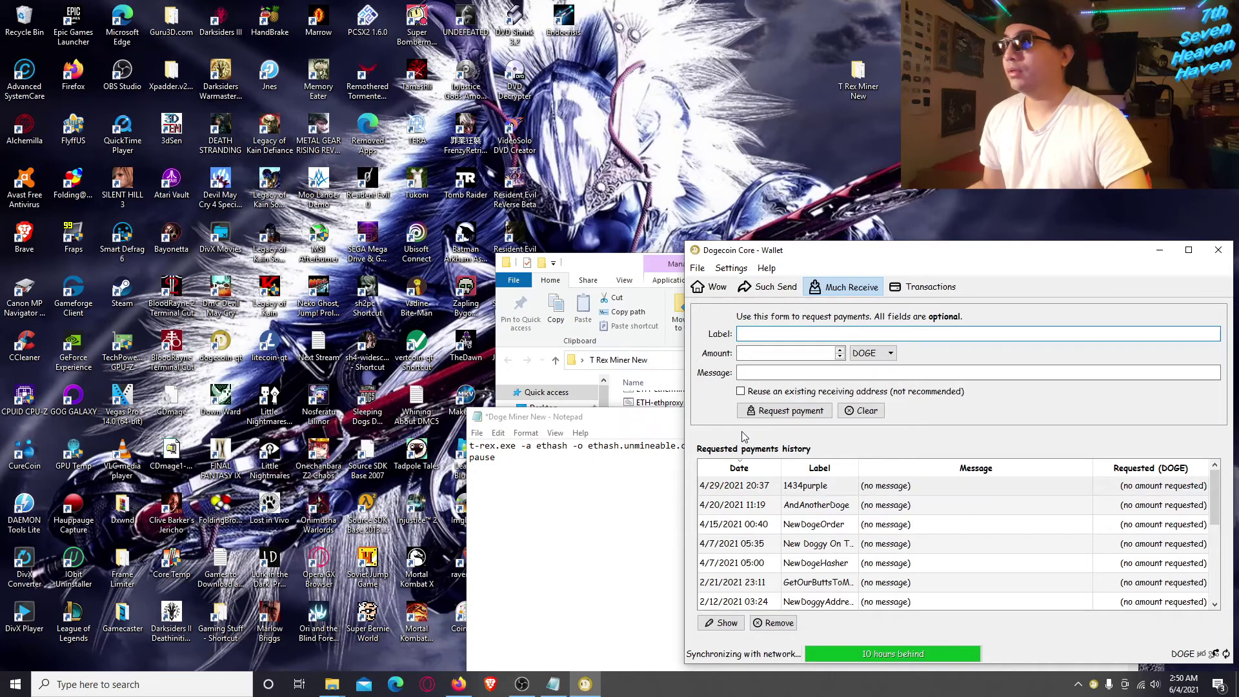
- Check the wallet's balance overview and synchronization status, and minimize the wallet
{"action": "left_click", "coordinate": [711, 287]}
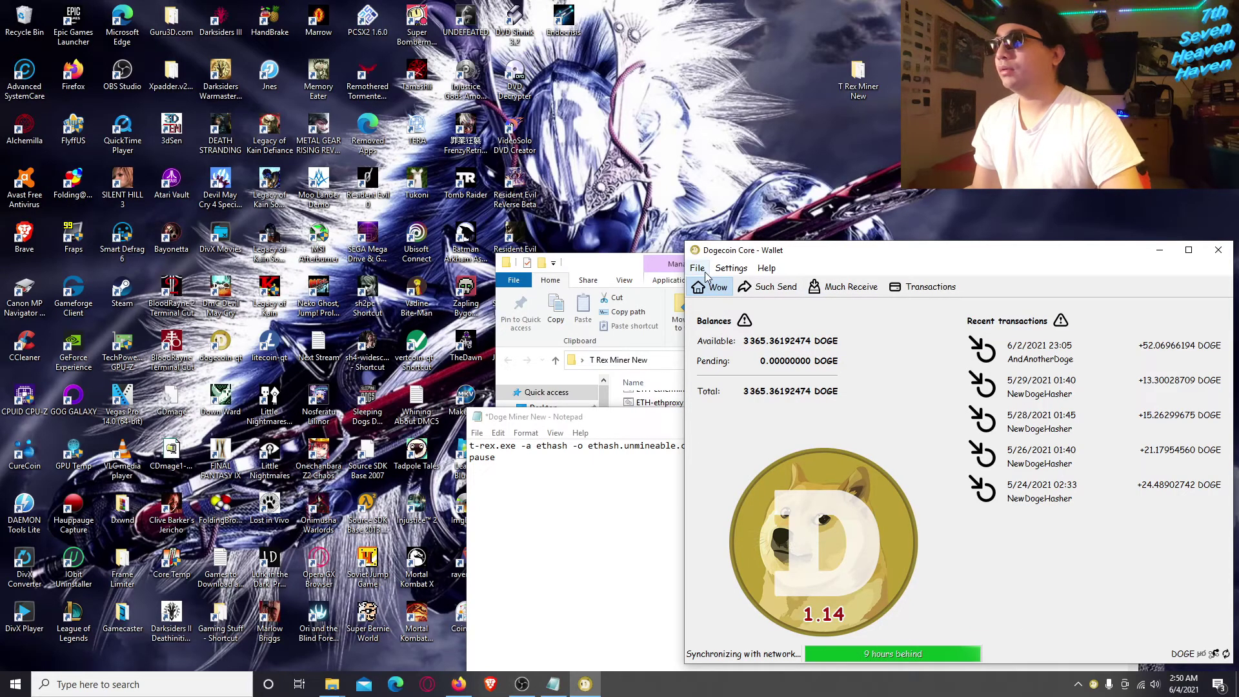
{"action": "left_click", "coordinate": [850, 654]}
{"action": "left_click", "coordinate": [850, 652]}
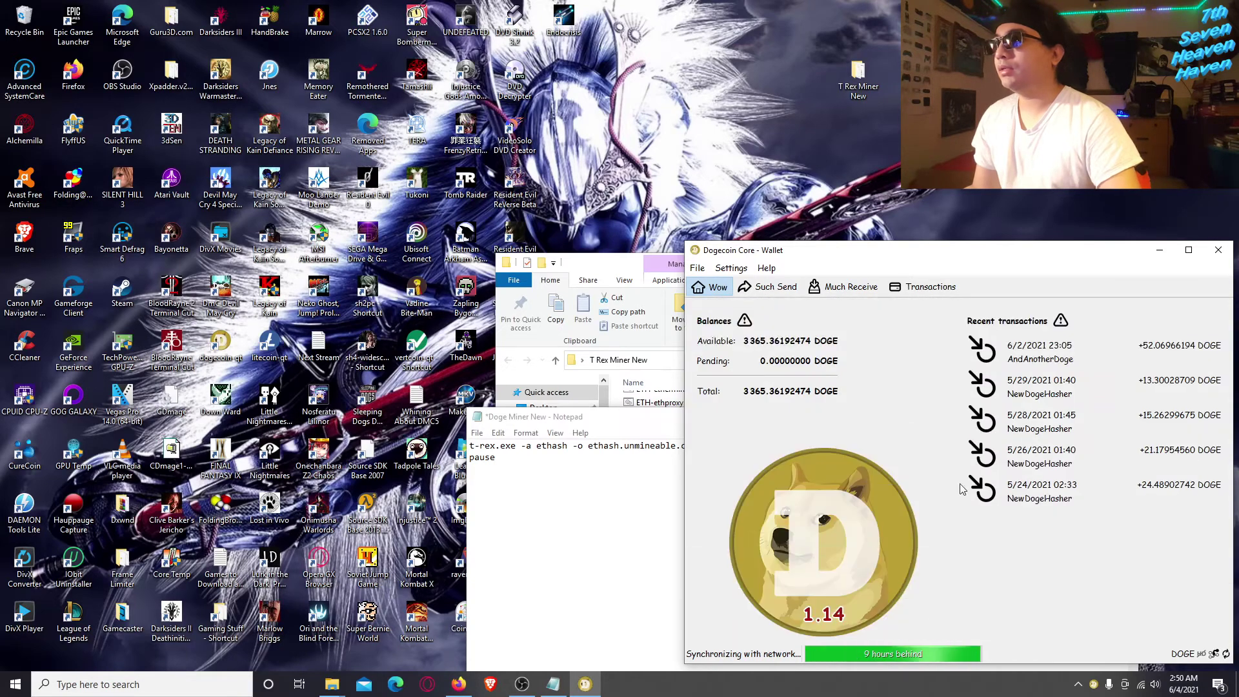
{"action": "left_click", "coordinate": [1159, 249]}
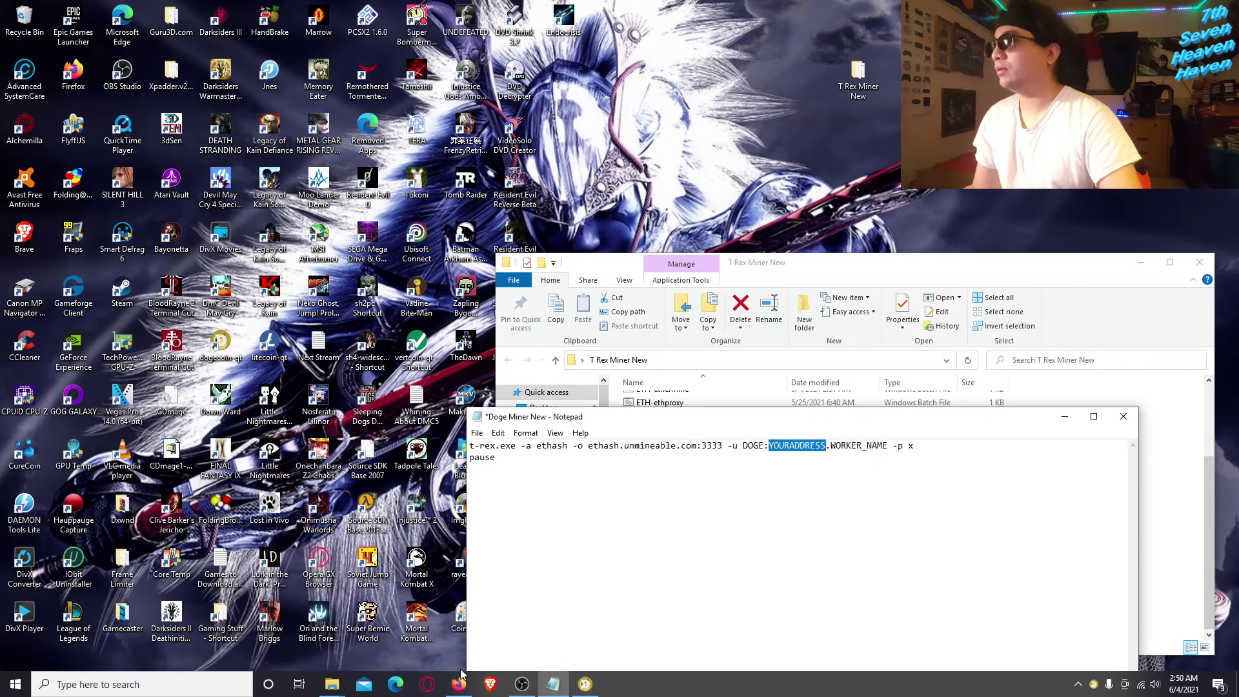
- Open the START batch file from the Dogecoin Miner folder in Documents for editing
{"action": "left_click", "coordinate": [777, 273]}
{"action": "left_click", "coordinate": [542, 439]}
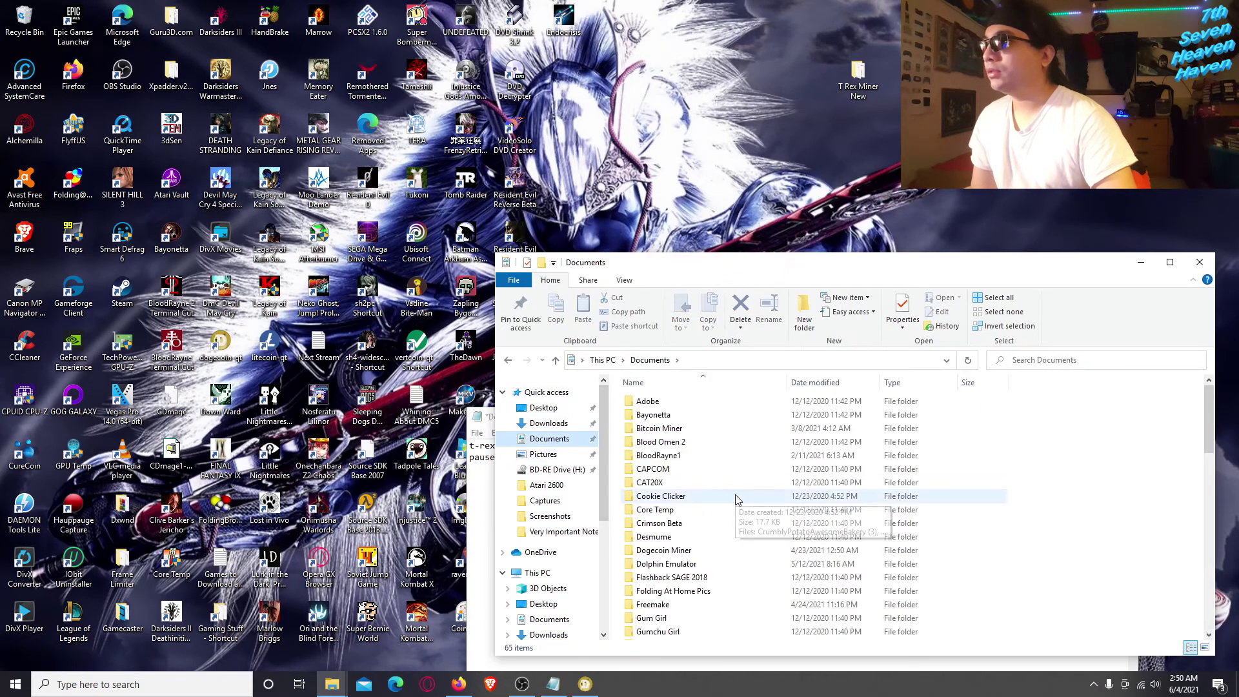
{"action": "scroll", "coordinate": [734, 504], "scroll_direction": "down", "scroll_amount": 1}
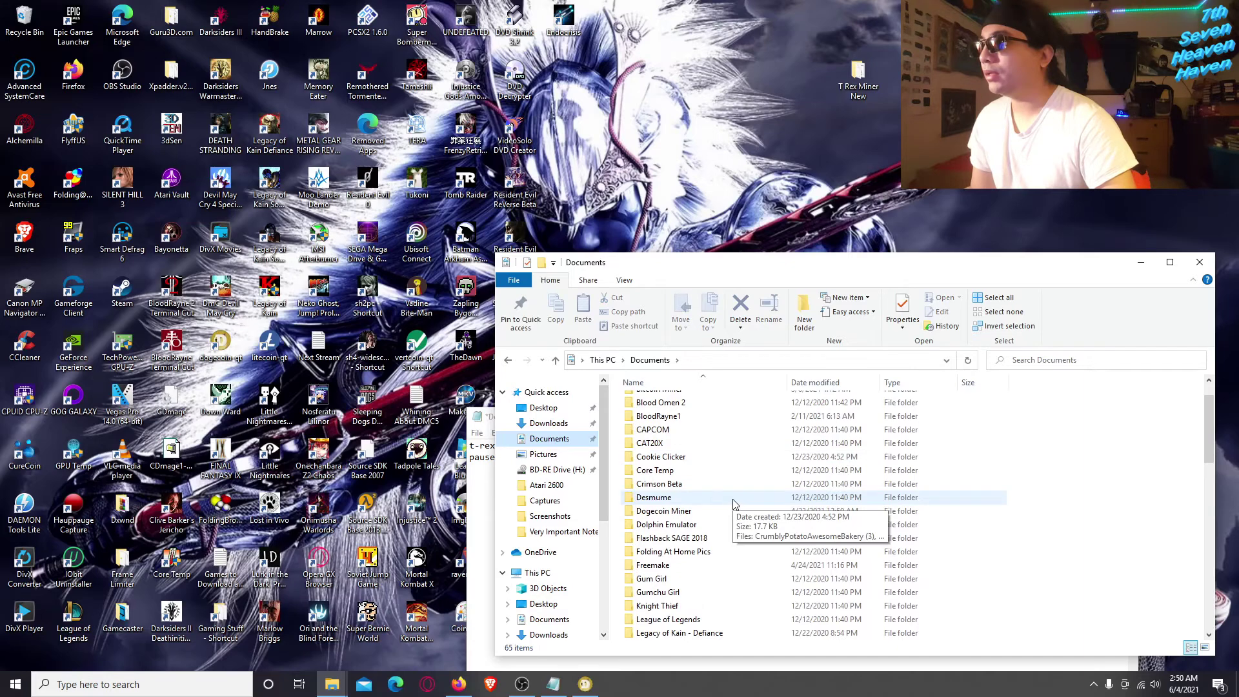
{"action": "double_click", "coordinate": [674, 511]}
{"action": "scroll", "coordinate": [681, 513], "scroll_direction": "down", "scroll_amount": 15}
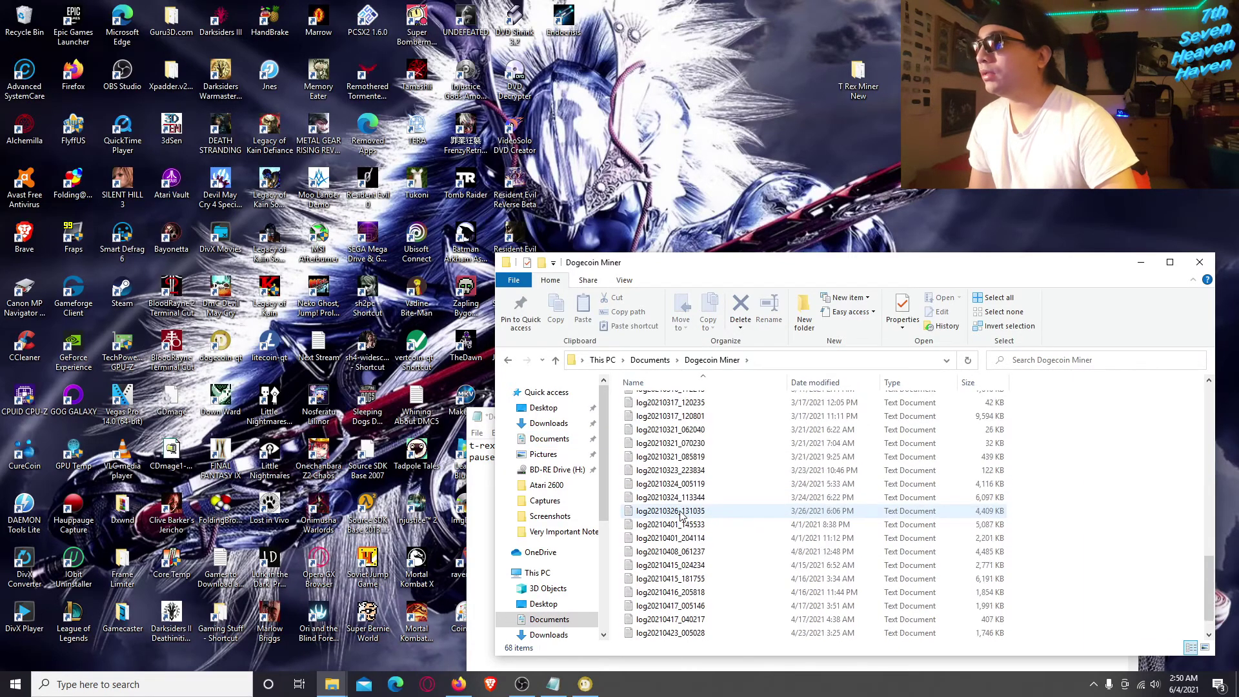
{"action": "scroll", "coordinate": [663, 611], "scroll_direction": "up", "scroll_amount": 2}
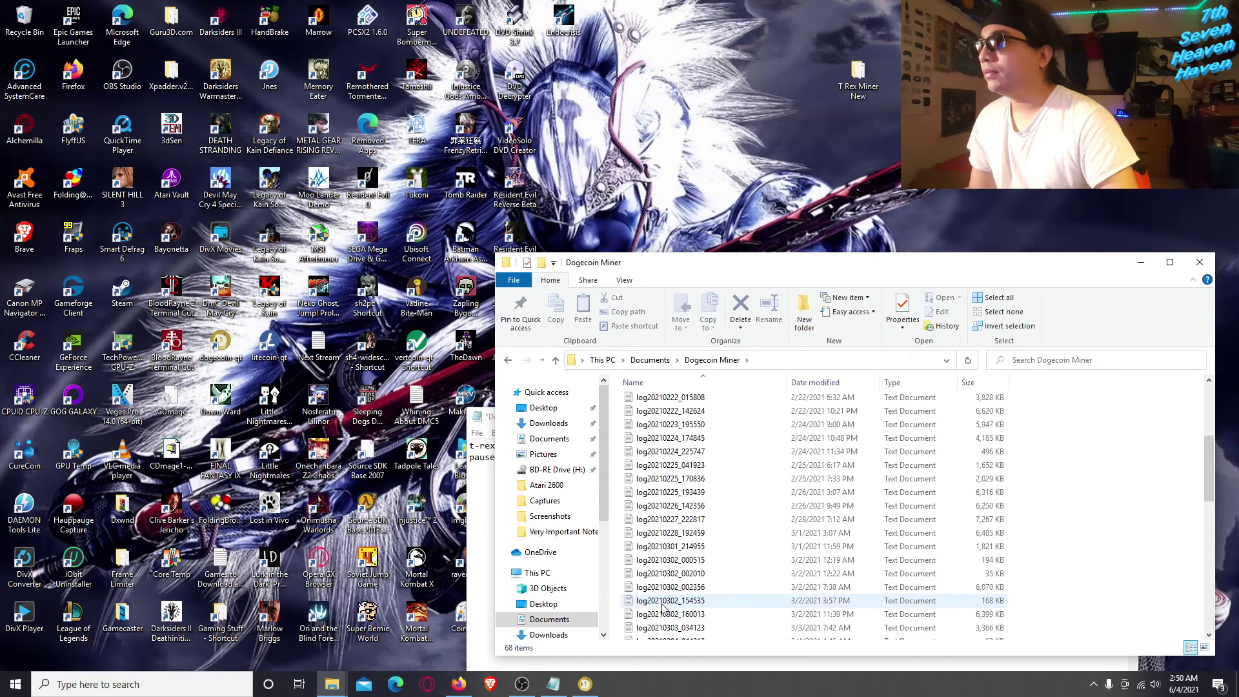
{"action": "scroll", "coordinate": [661, 607], "scroll_direction": "down", "scroll_amount": 3}
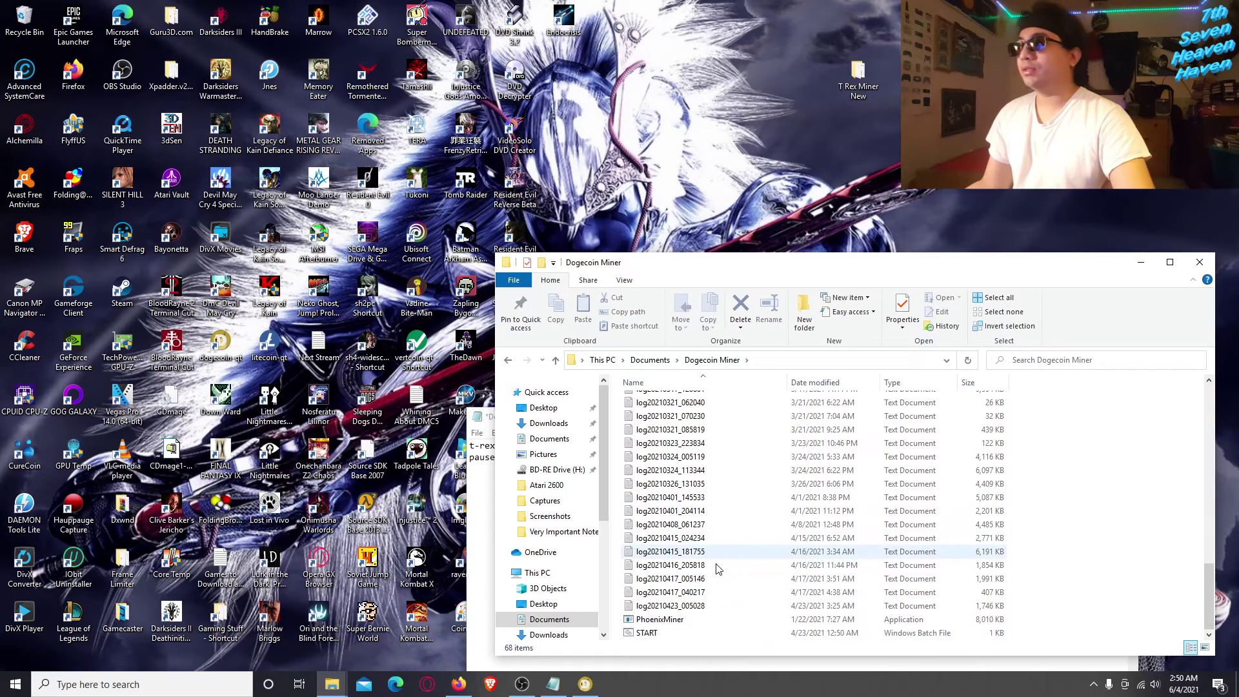
{"action": "right_click", "coordinate": [654, 634]}
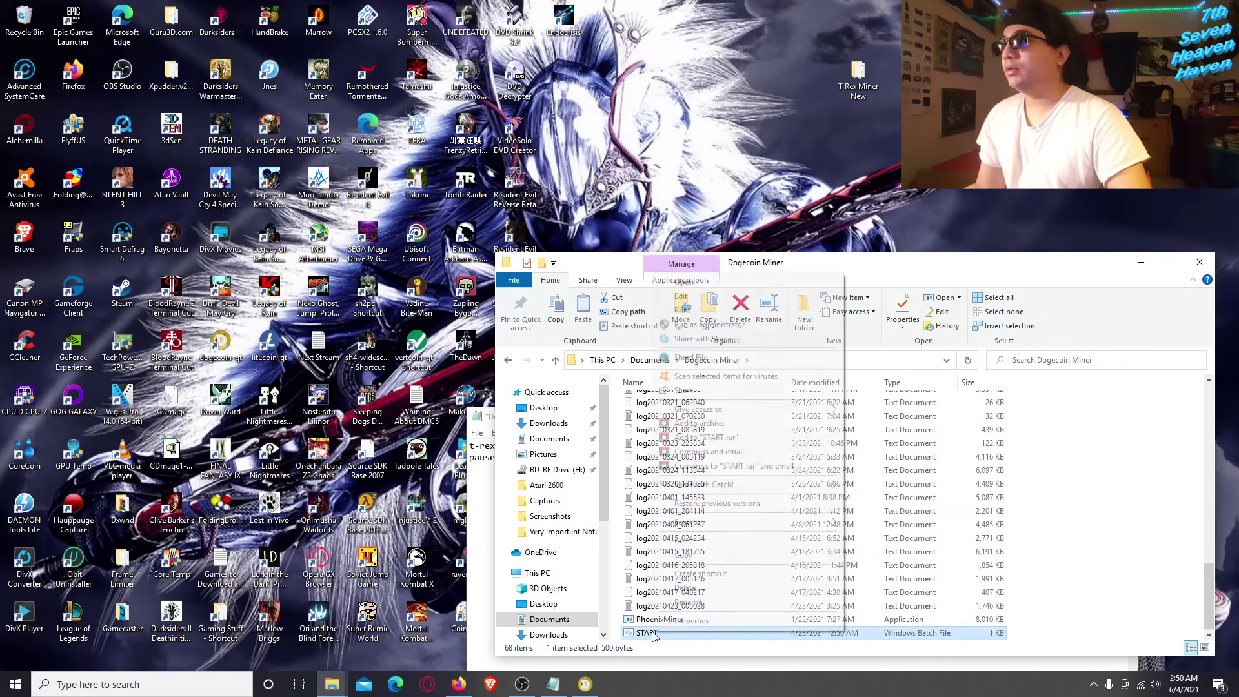
{"action": "left_click", "coordinate": [689, 296]}
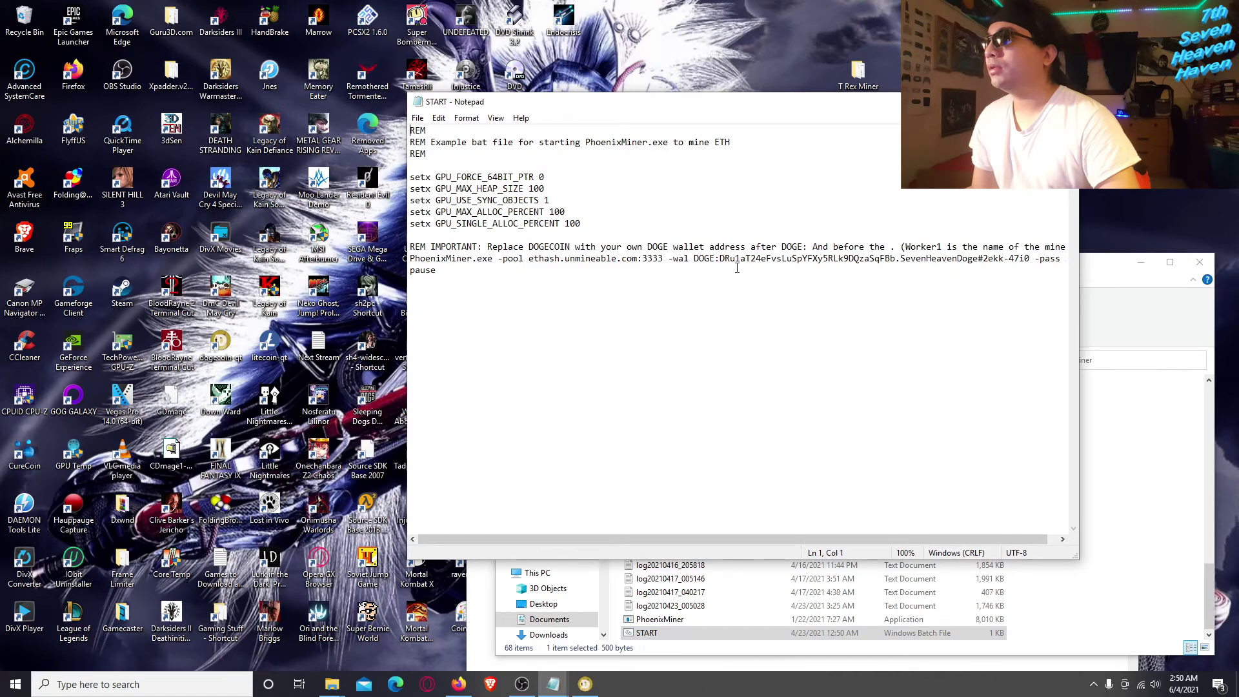
- Copy the DOGE wallet address from the PhoenixMiner command in the START file, and close the file
{"action": "left_click_drag", "start_coordinate": [720, 259], "coordinate": [893, 258]}
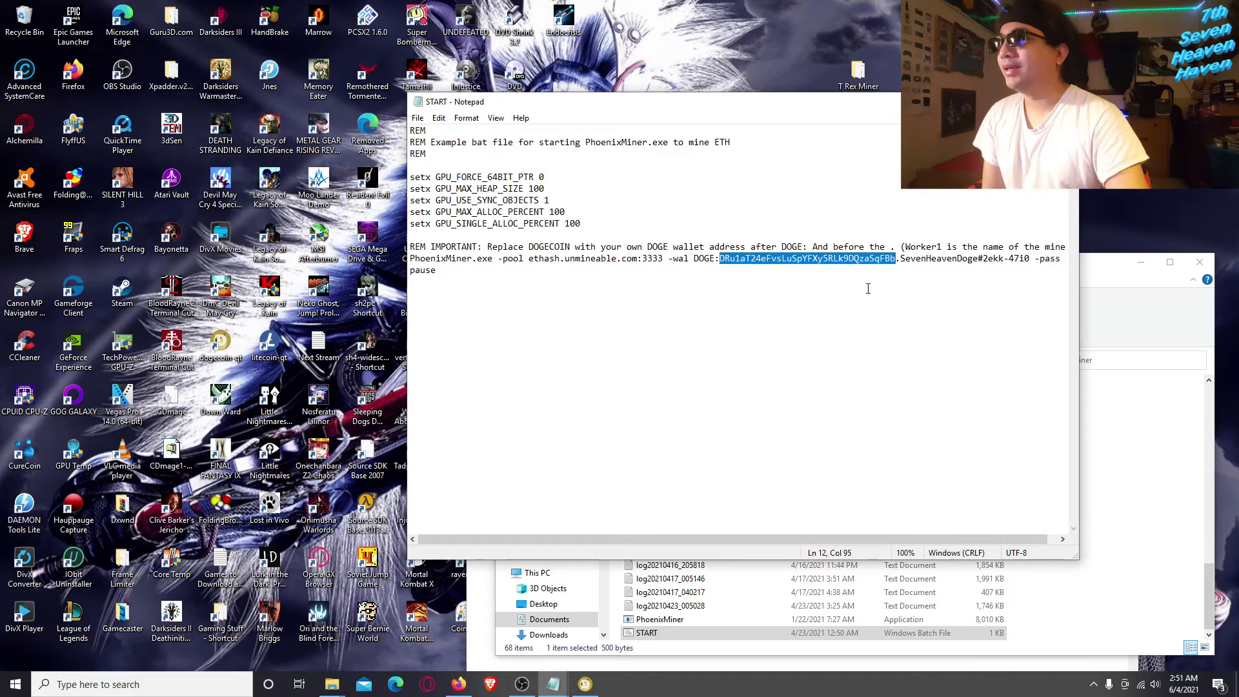
{"action": "right_click", "coordinate": [845, 259]}
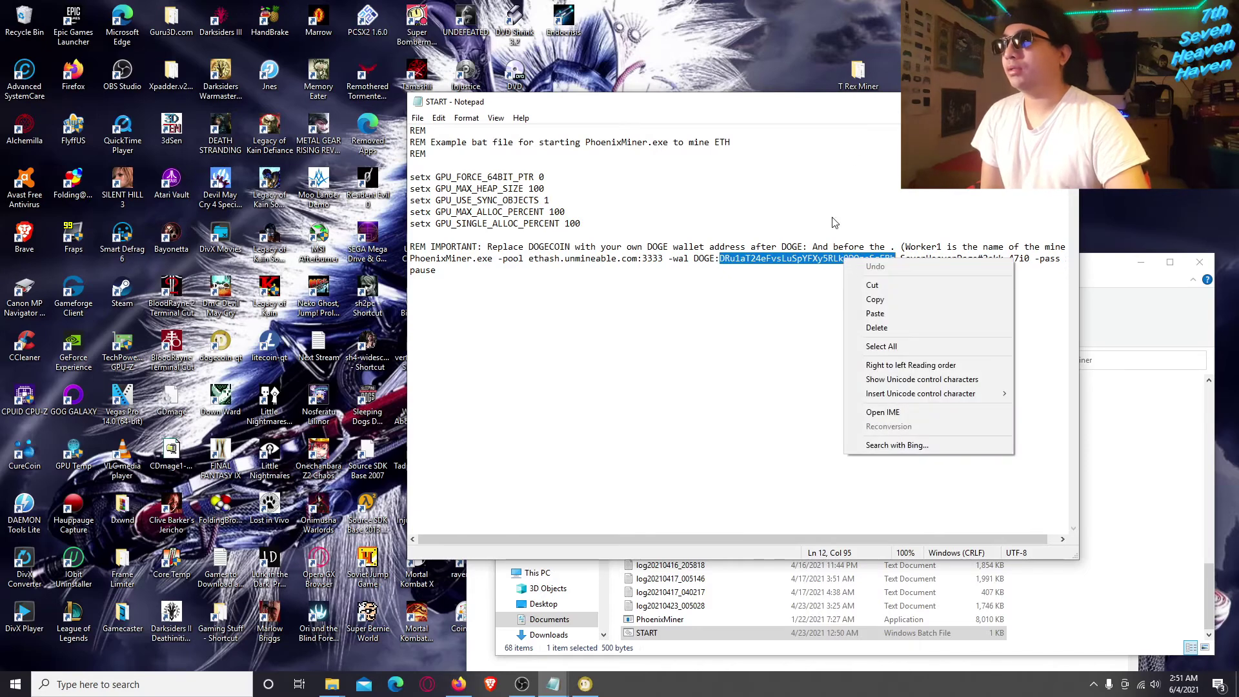
{"action": "left_click", "coordinate": [867, 99]}
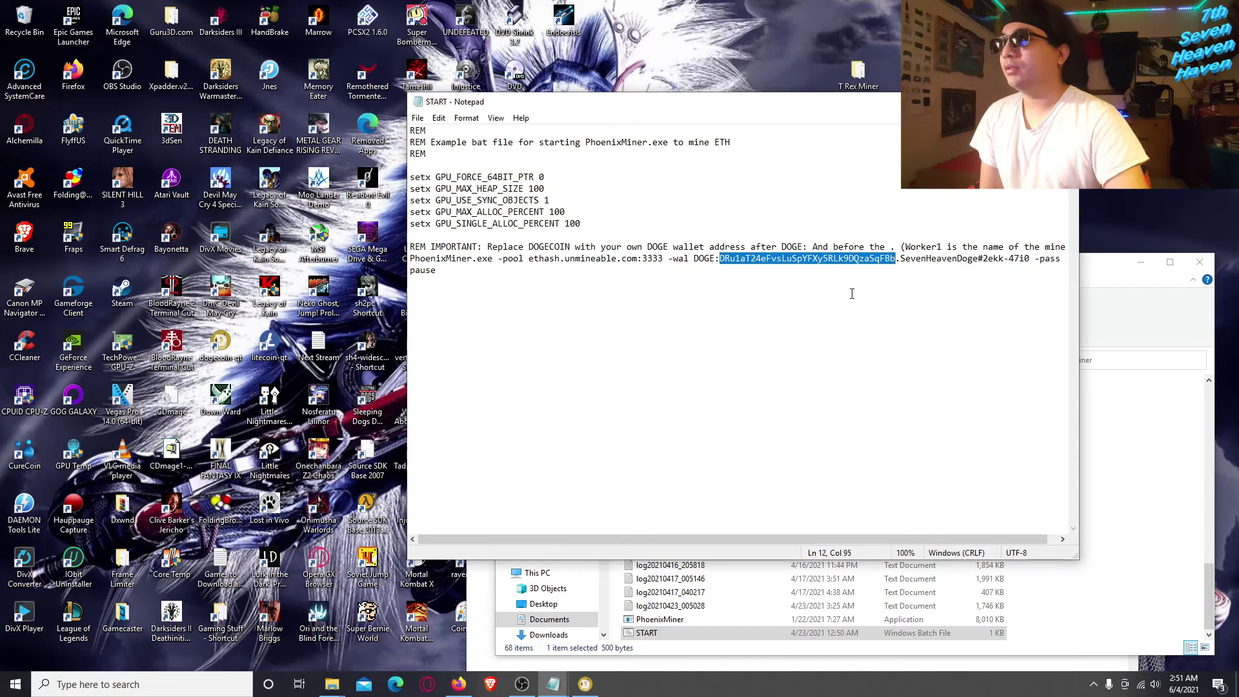
{"action": "right_click", "coordinate": [849, 259]}
{"action": "left_click", "coordinate": [871, 301]}
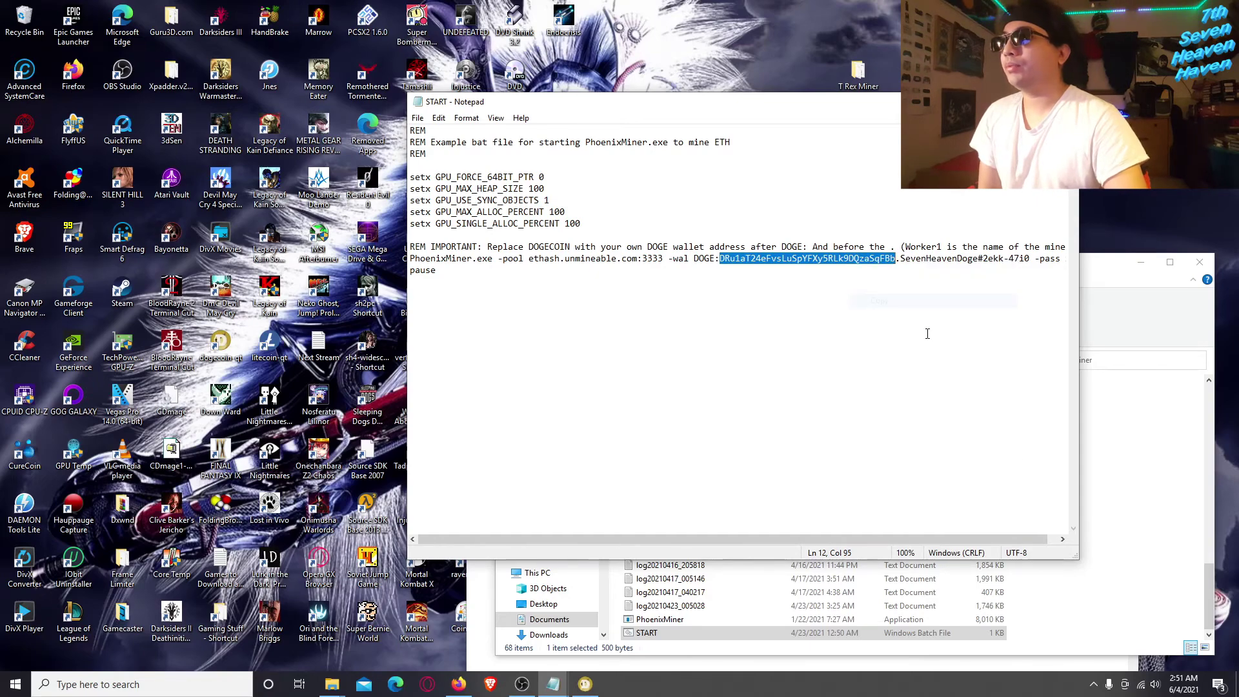
{"action": "left_click", "coordinate": [1005, 101]}
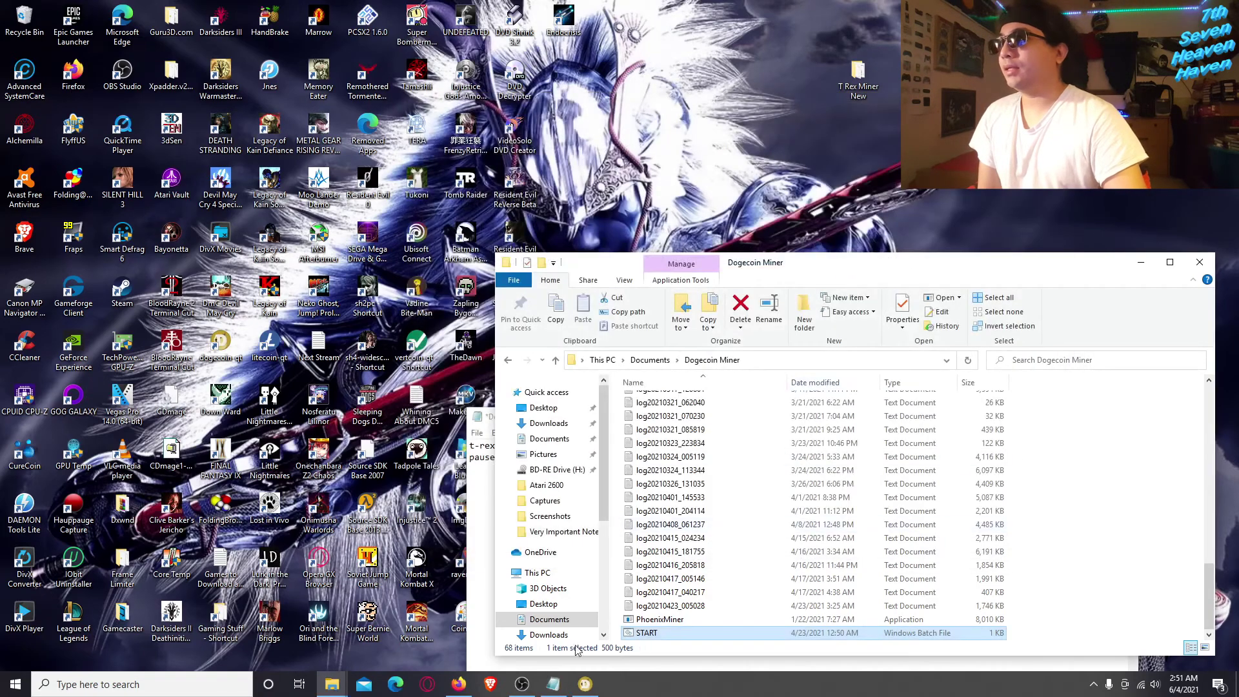
- Examine the receiving and sending forms of the Dogecoin Core wallet, including the recipient address field
{"action": "left_click", "coordinate": [585, 684]}
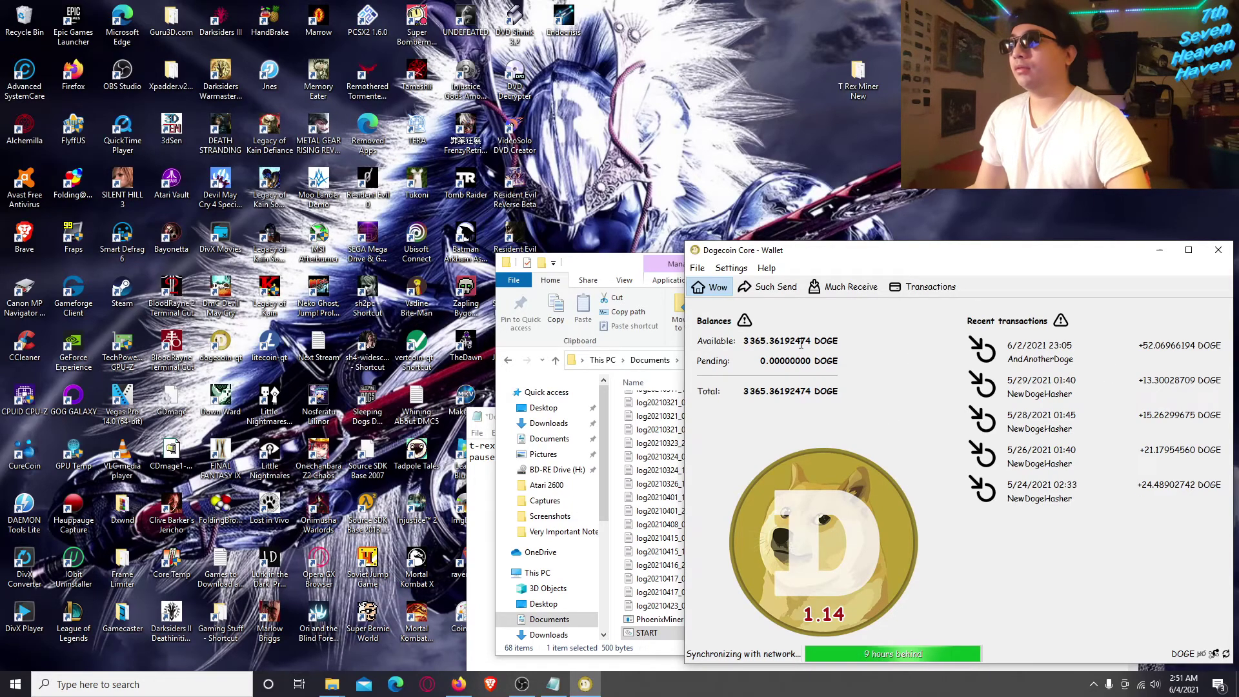
{"action": "left_click", "coordinate": [826, 288]}
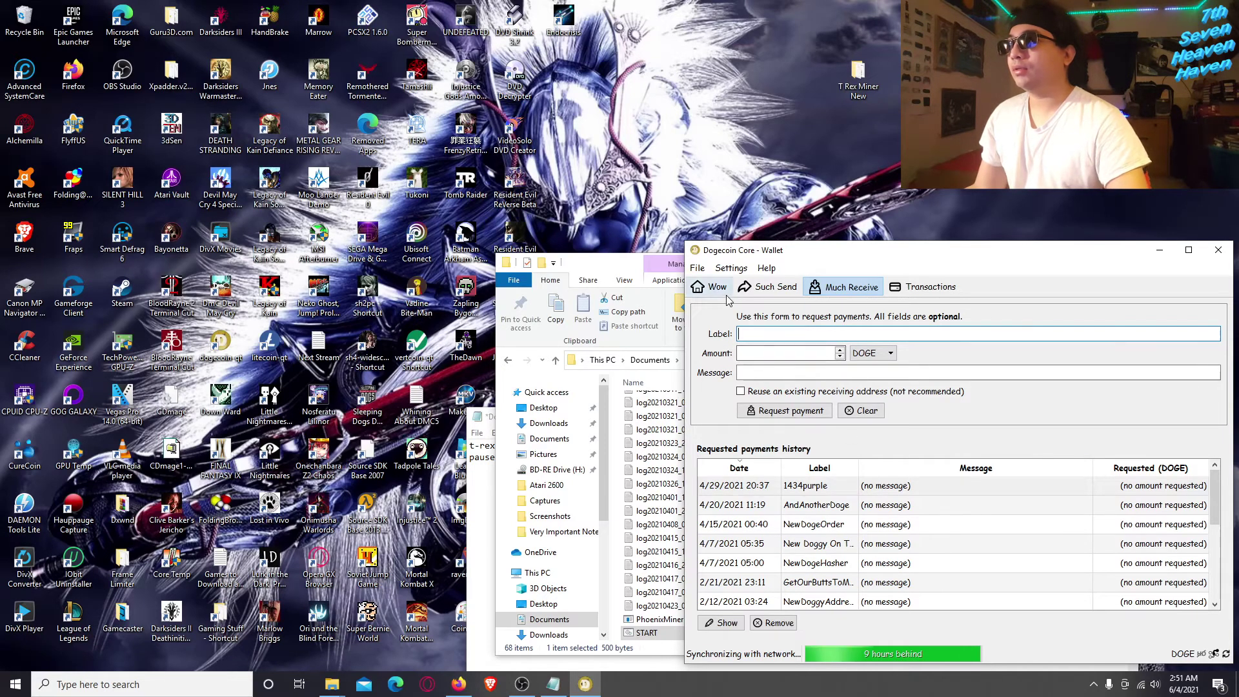
{"action": "left_click", "coordinate": [779, 289]}
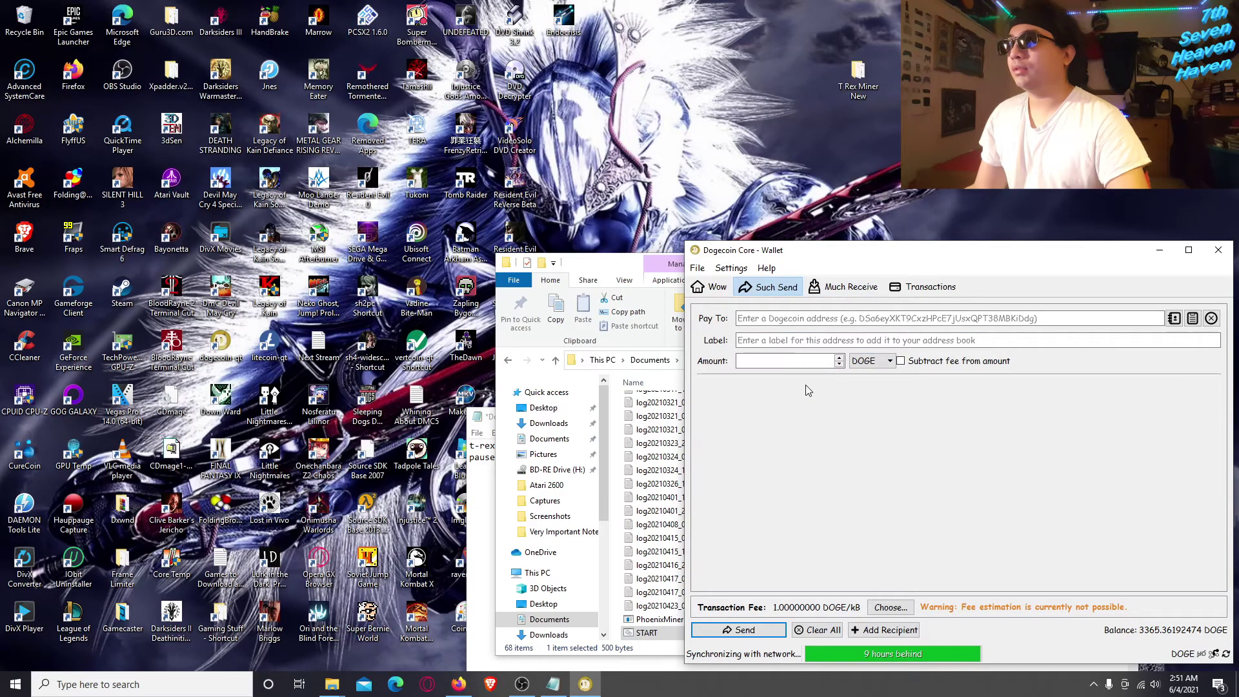
{"action": "left_click", "coordinate": [739, 318]}
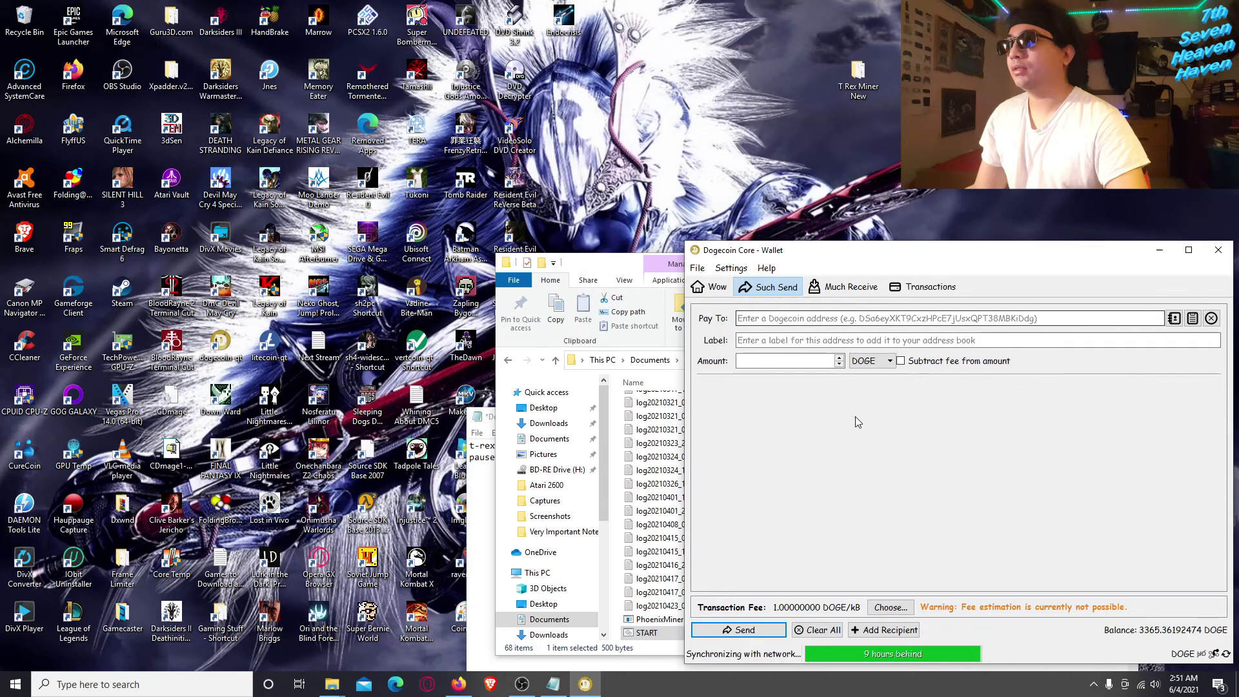
- View the payment request details of the AndAnotherDoge receiving address in the Dogecoin Core wallet, and close them
{"action": "left_click", "coordinate": [837, 289]}
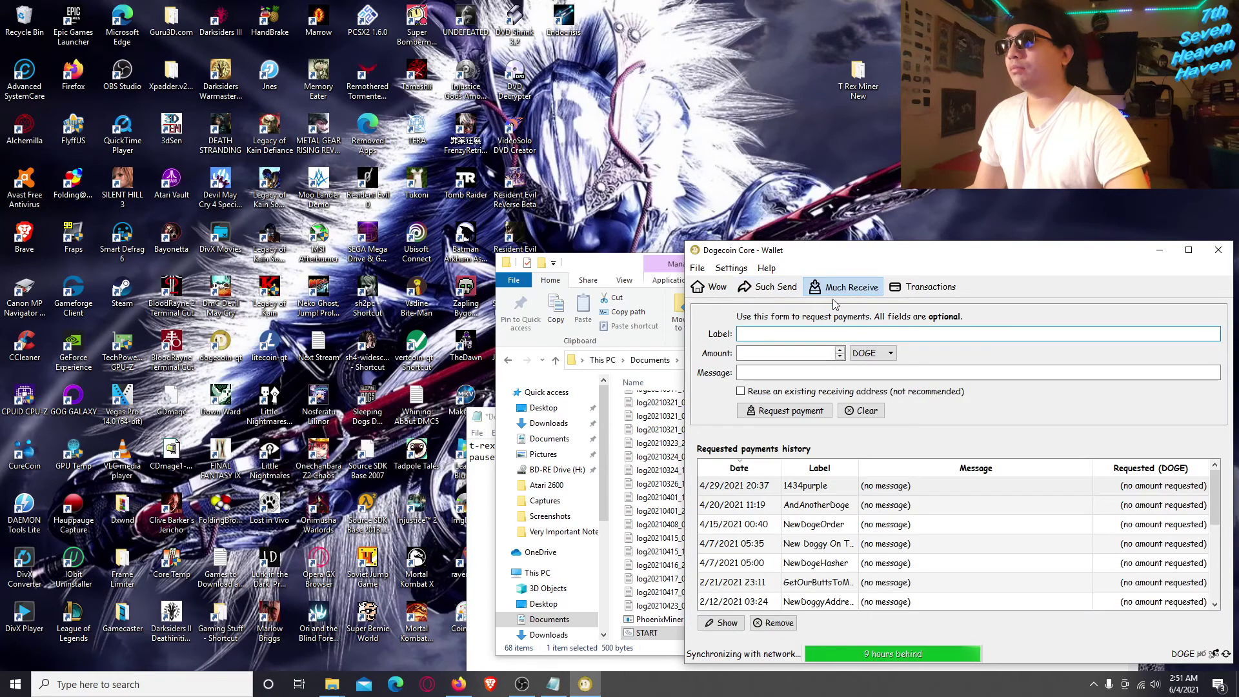
{"action": "double_click", "coordinate": [833, 505]}
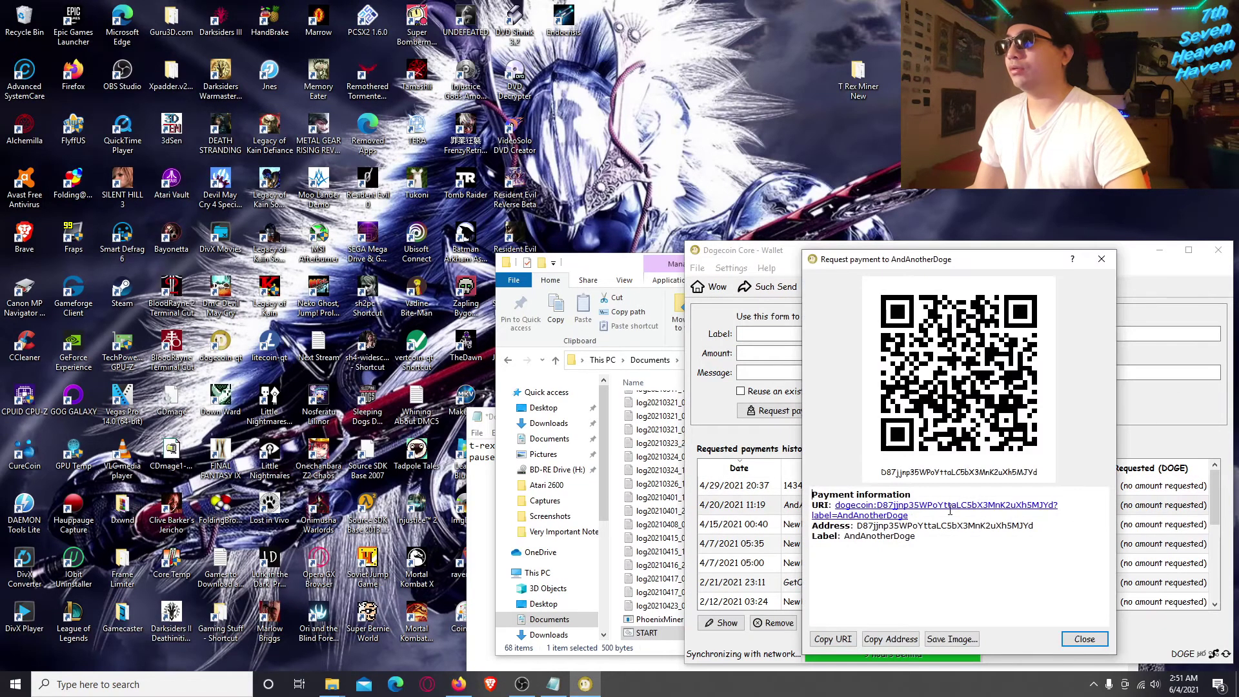
{"action": "left_click", "coordinate": [1084, 639]}
- Check the wallet's balance overview and the details of its network synchronization, and minimize the wallet
{"action": "left_click", "coordinate": [712, 288]}
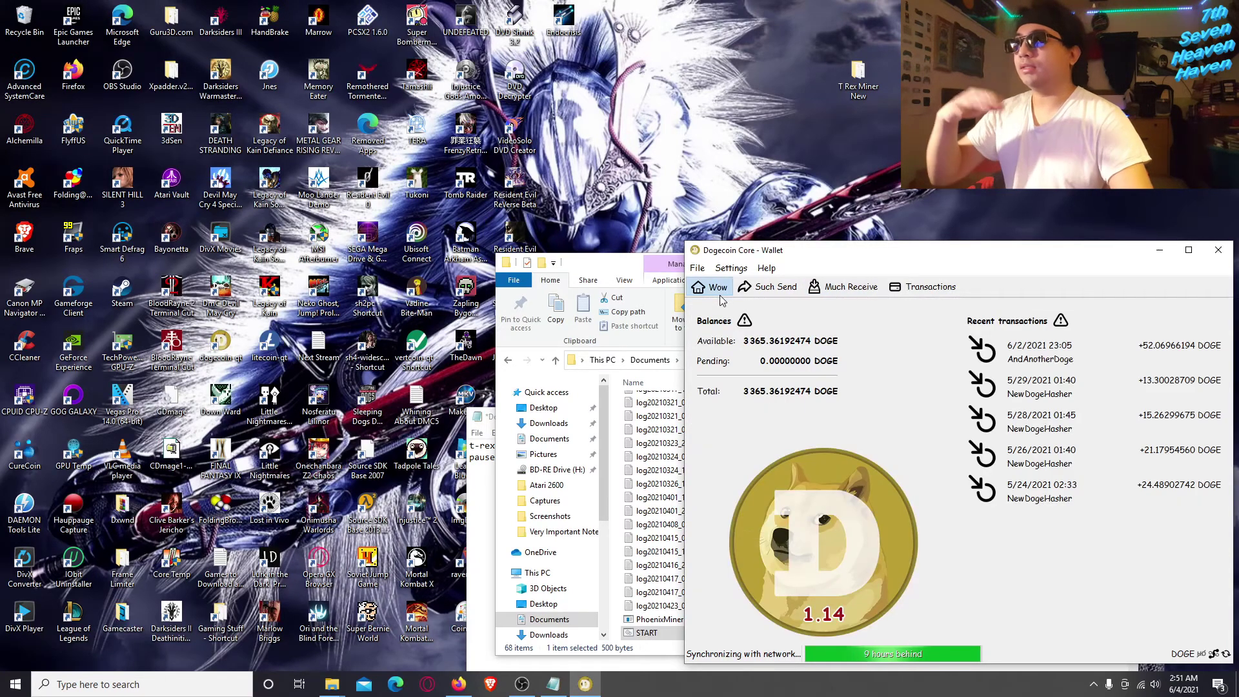
{"action": "left_click_drag", "start_coordinate": [745, 391], "coordinate": [764, 393]}
{"action": "left_click", "coordinate": [768, 360]}
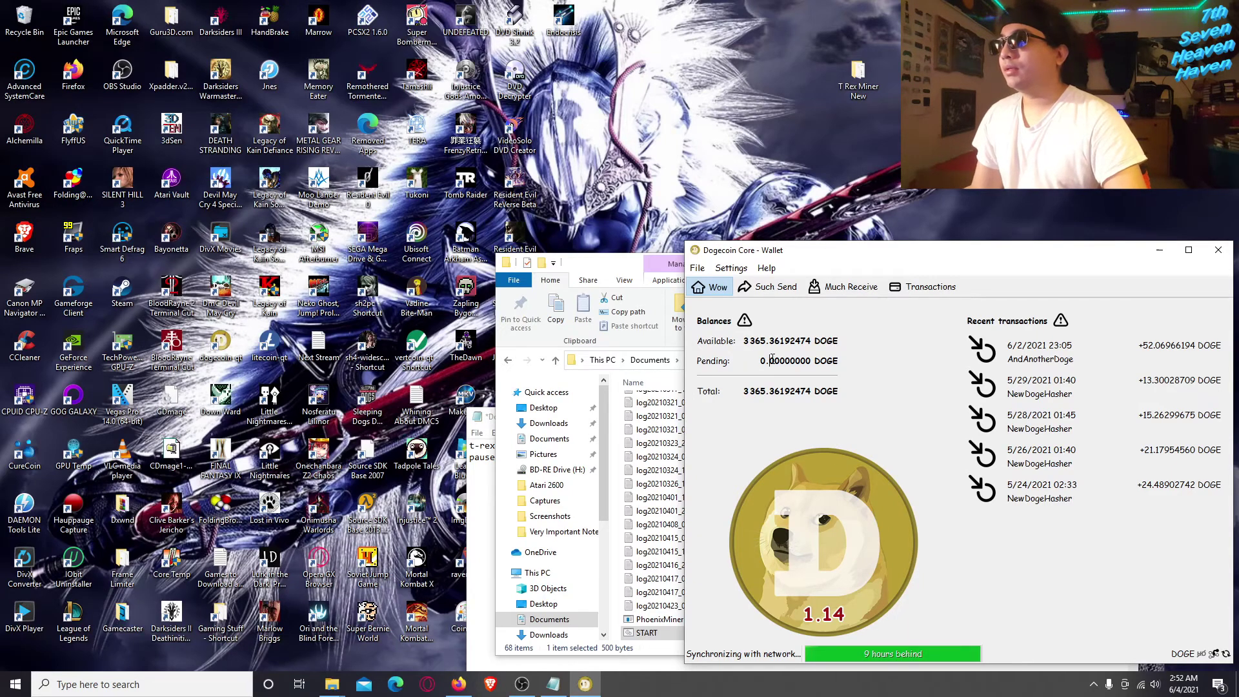
{"action": "left_click", "coordinate": [839, 653]}
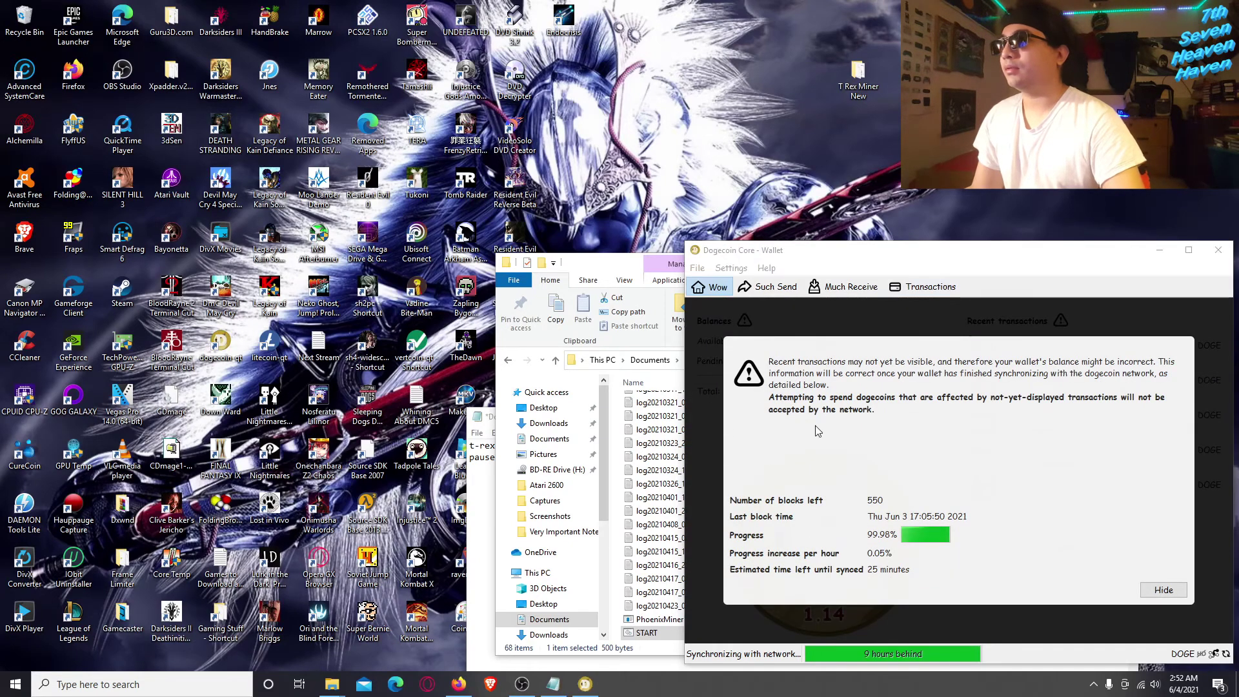
{"action": "left_click", "coordinate": [846, 651]}
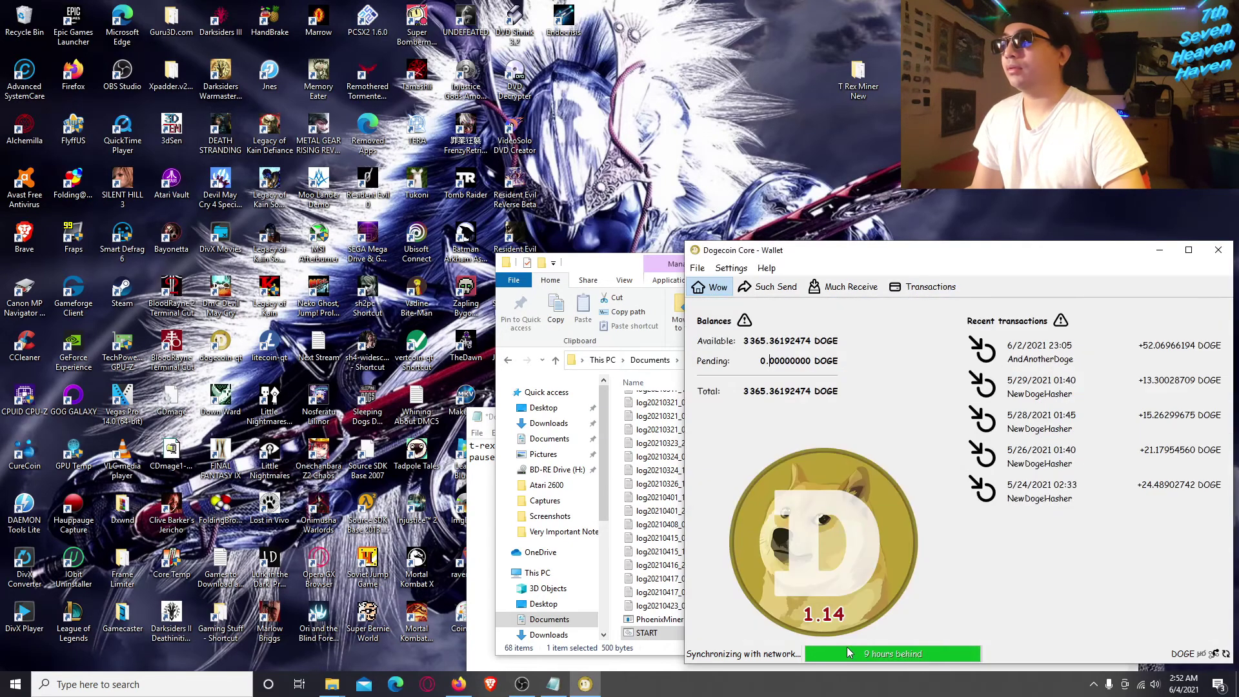
{"action": "left_click", "coordinate": [847, 648]}
{"action": "left_click", "coordinate": [1147, 252]}
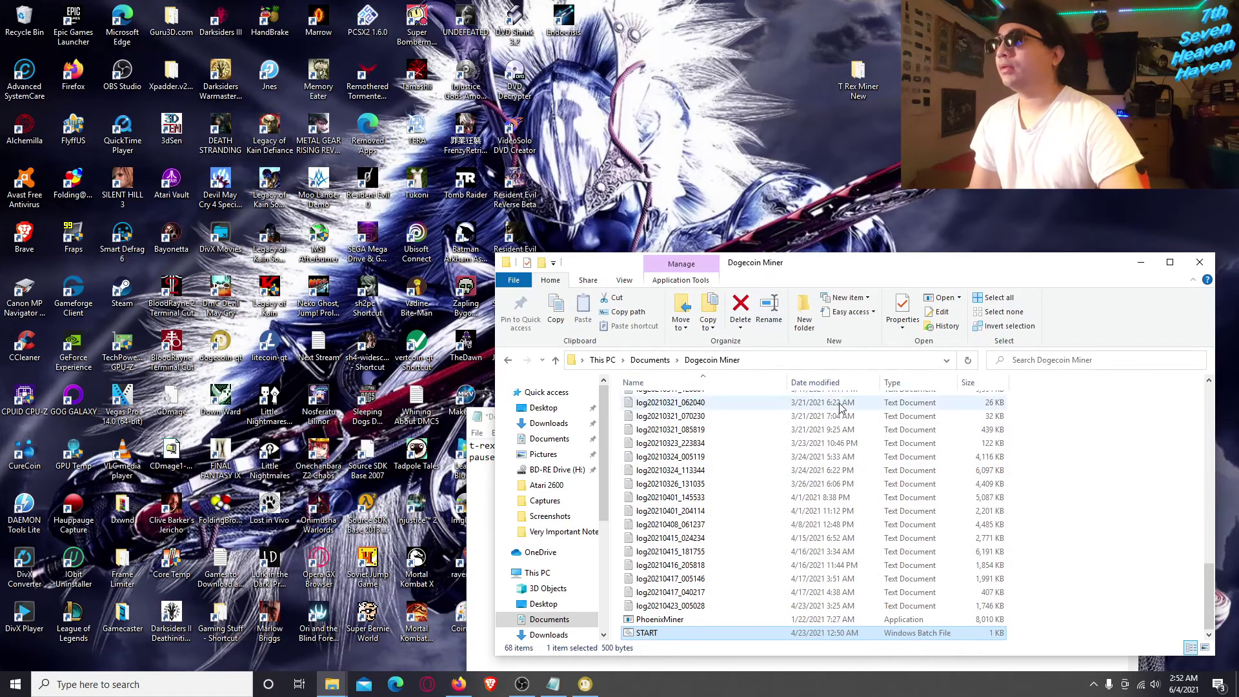
- Copy the DOGE wallet address from the PhoenixMiner command in the START batch file, and close the file and its folder
{"action": "right_click", "coordinate": [656, 634]}
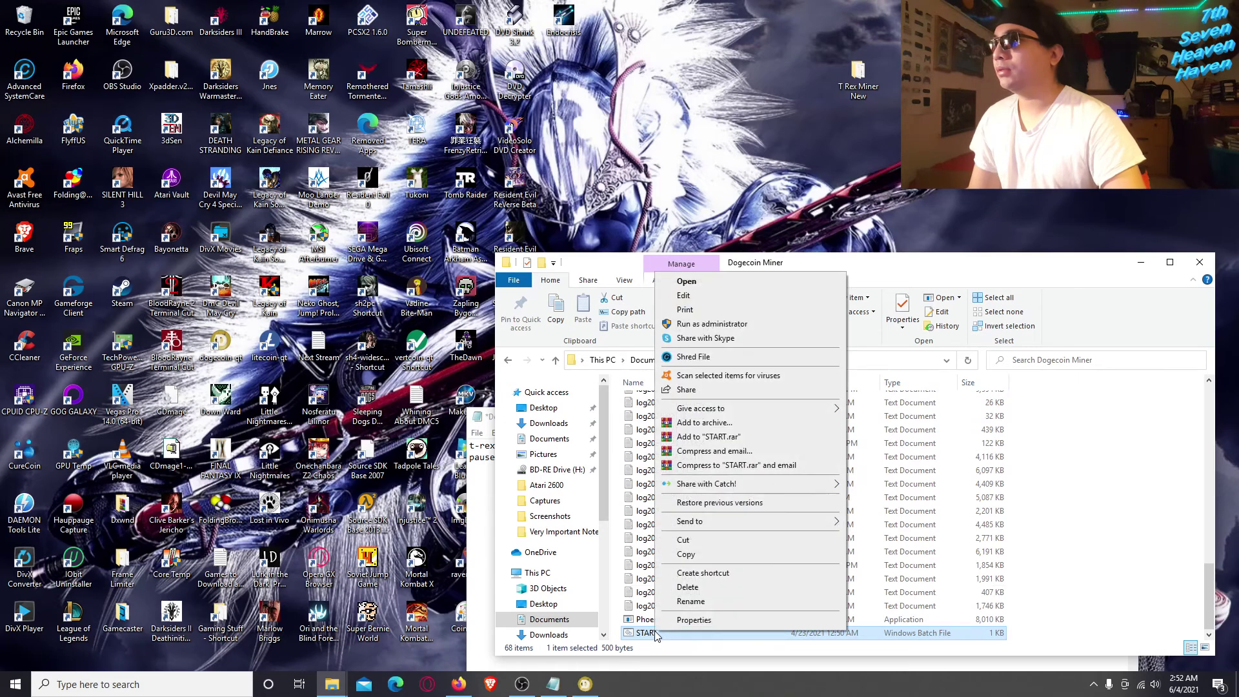
{"action": "left_click", "coordinate": [692, 296]}
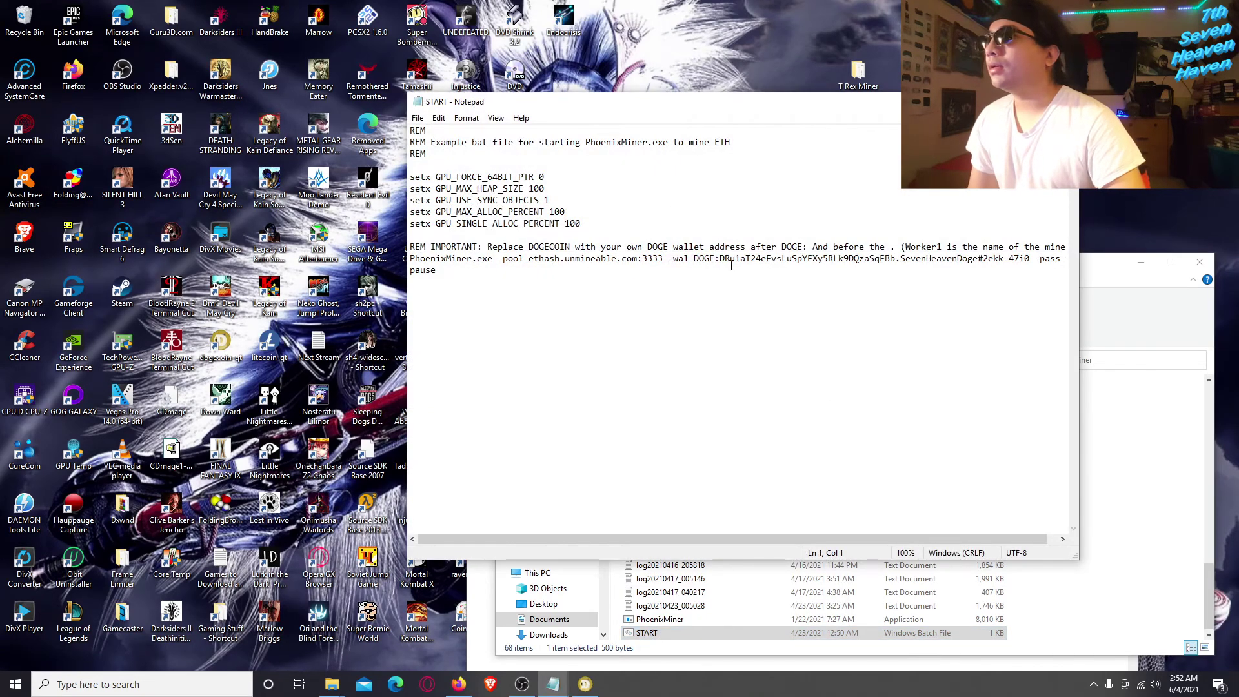
{"action": "left_click_drag", "start_coordinate": [741, 260], "coordinate": [894, 260]}
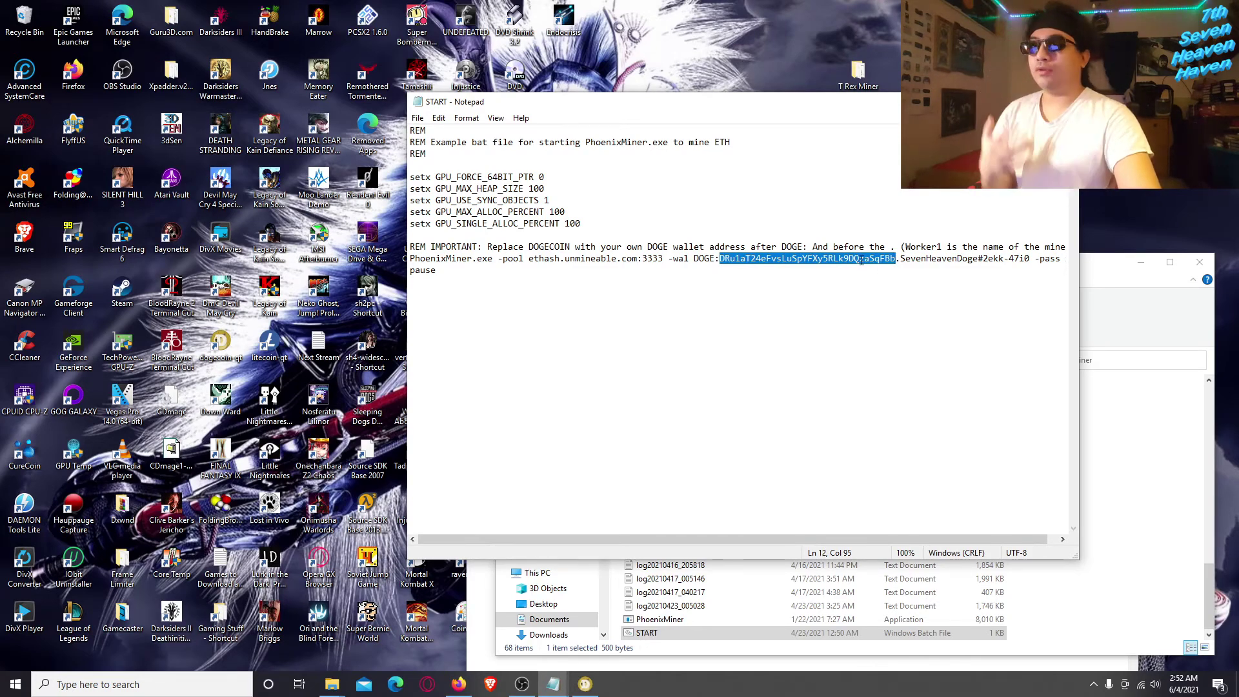
{"action": "right_click", "coordinate": [828, 259]}
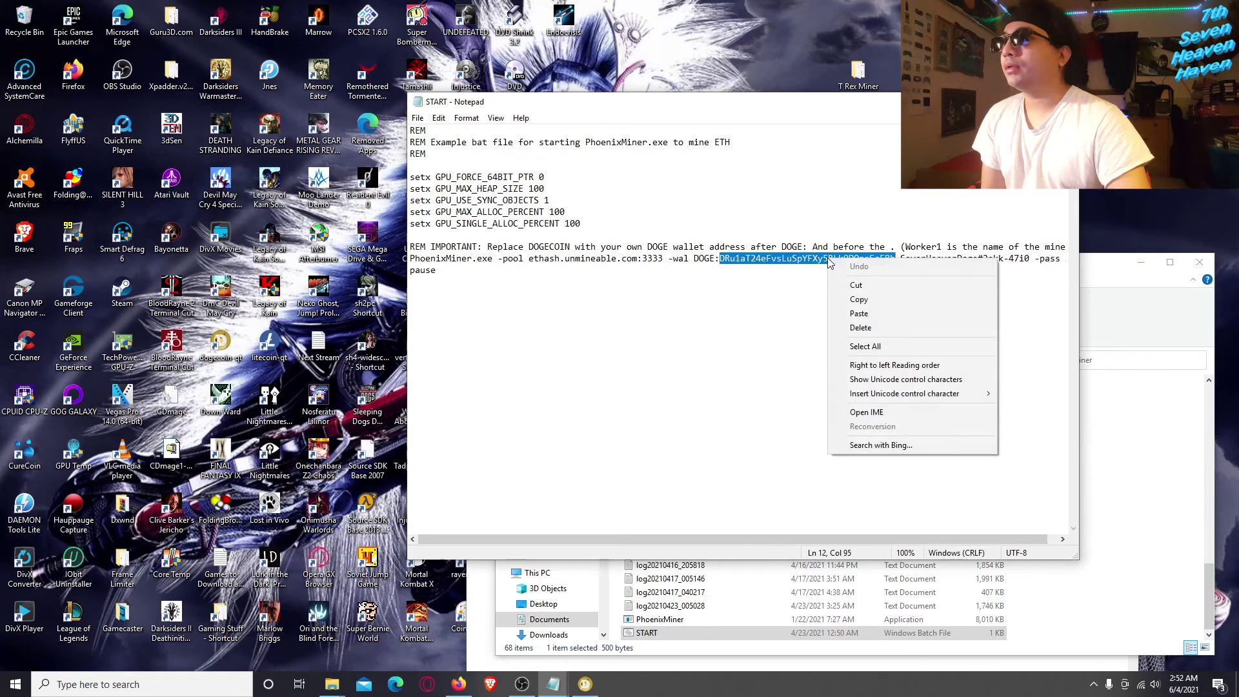
{"action": "left_click", "coordinate": [861, 300]}
{"action": "left_click", "coordinate": [1064, 102]}
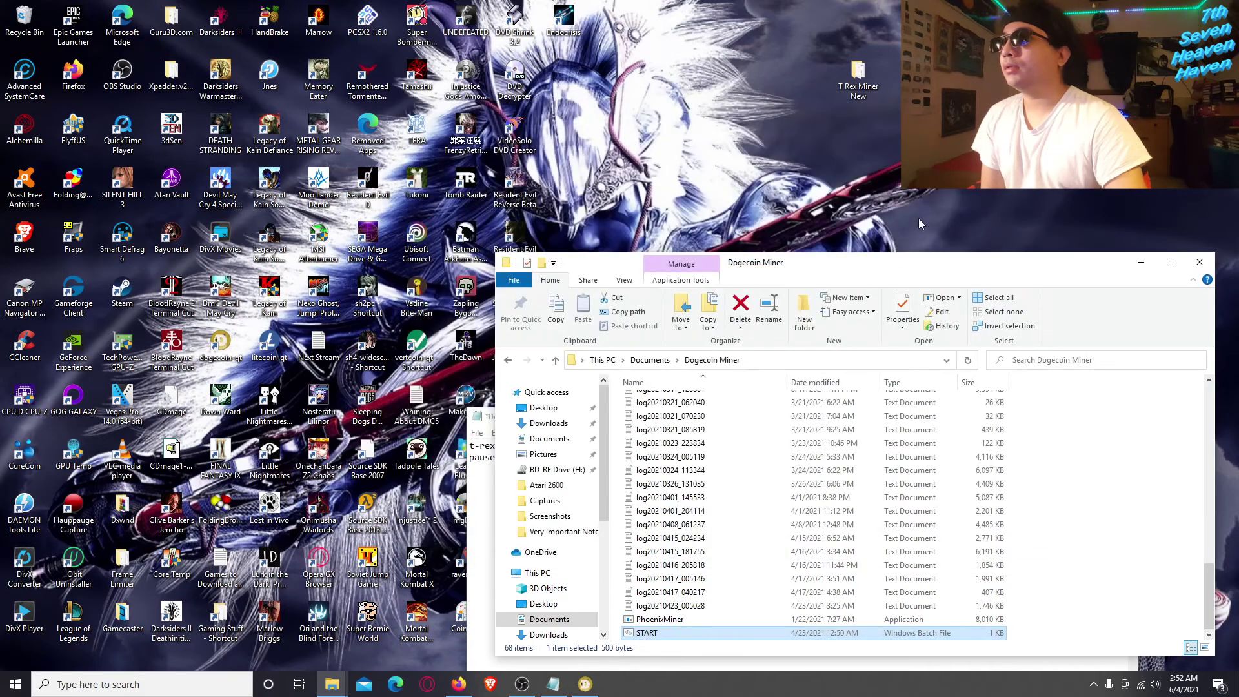
{"action": "left_click", "coordinate": [1199, 261]}
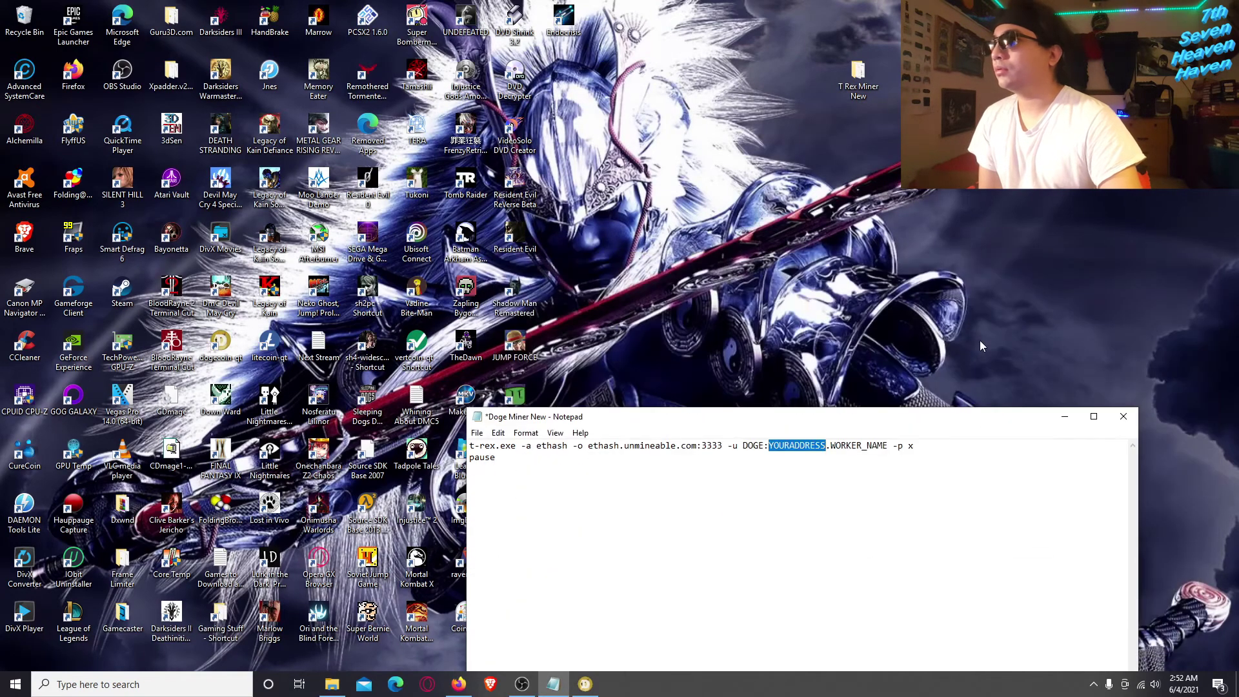
- Replace YOURADDRESS in the Doge Miner New file with the copied DOGE wallet address
{"action": "left_click_drag", "start_coordinate": [817, 417], "coordinate": [856, 176]}
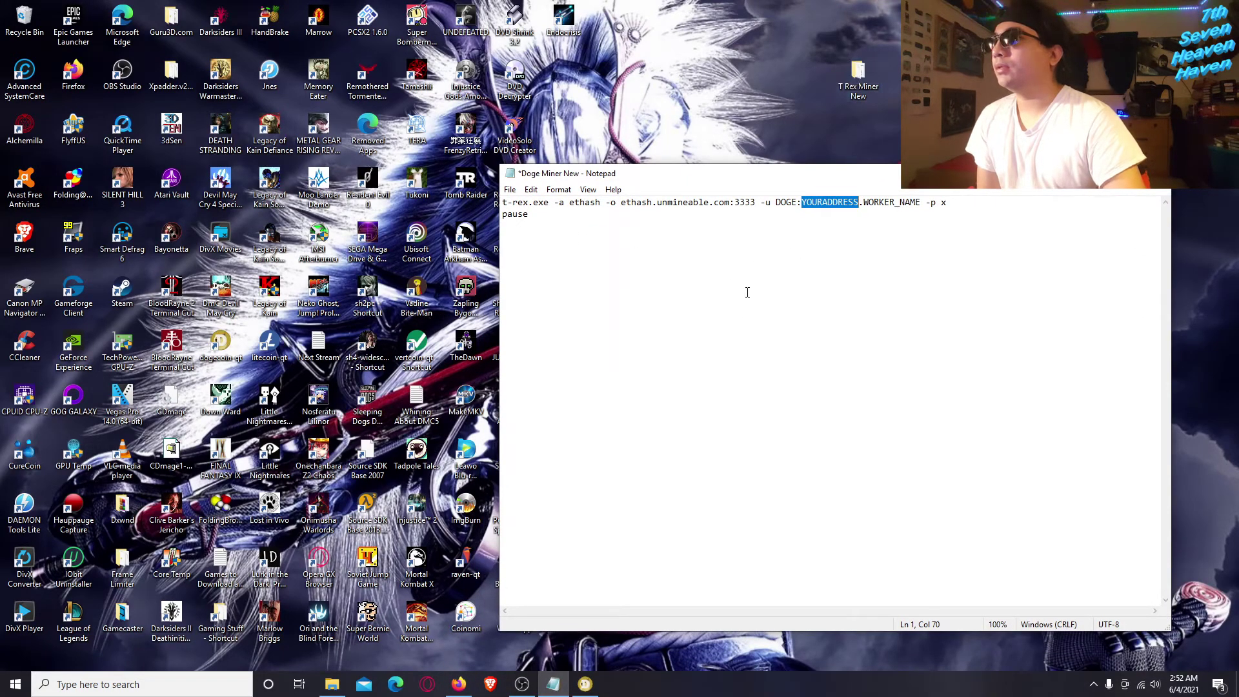
{"action": "left_click", "coordinate": [806, 203]}
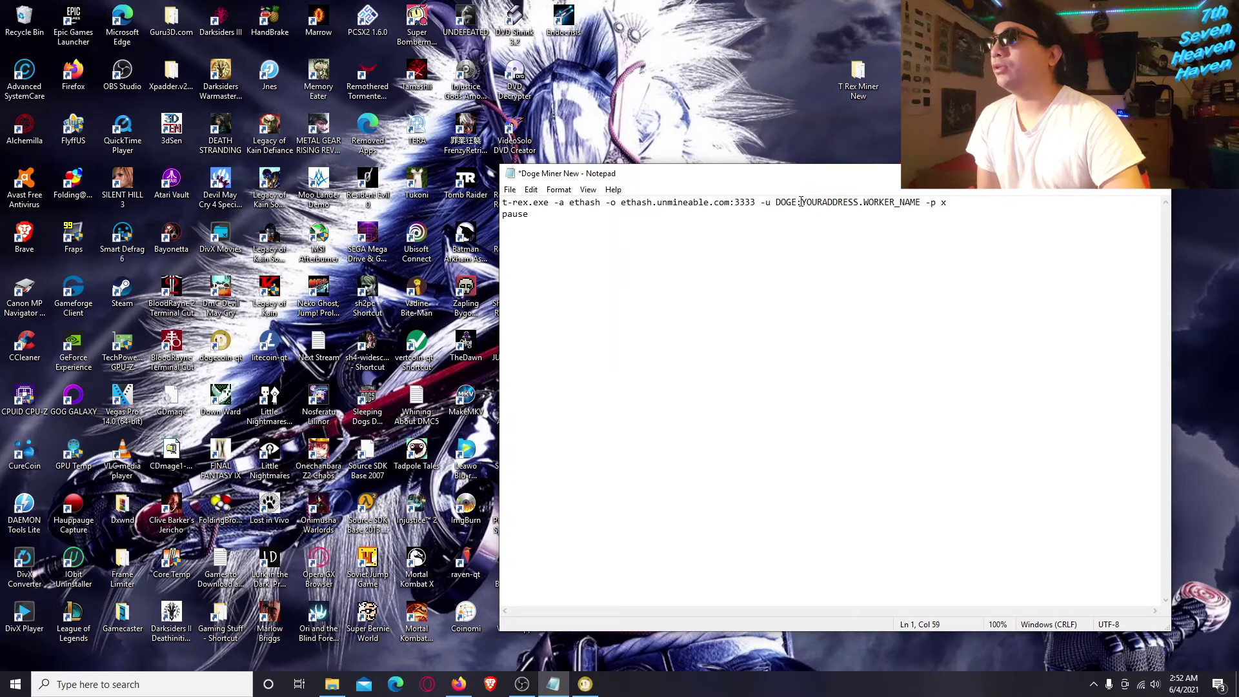
{"action": "left_click_drag", "start_coordinate": [820, 204], "coordinate": [853, 208]}
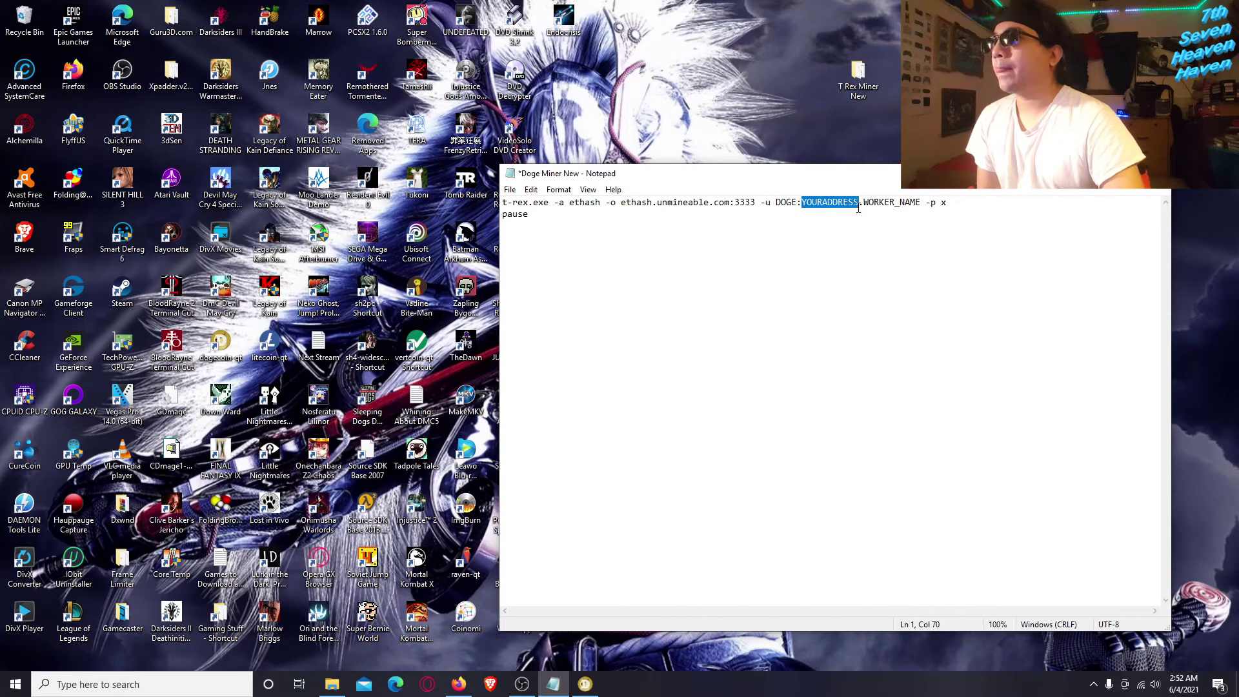
{"action": "right_click", "coordinate": [844, 205]}
{"action": "left_click", "coordinate": [903, 257]}
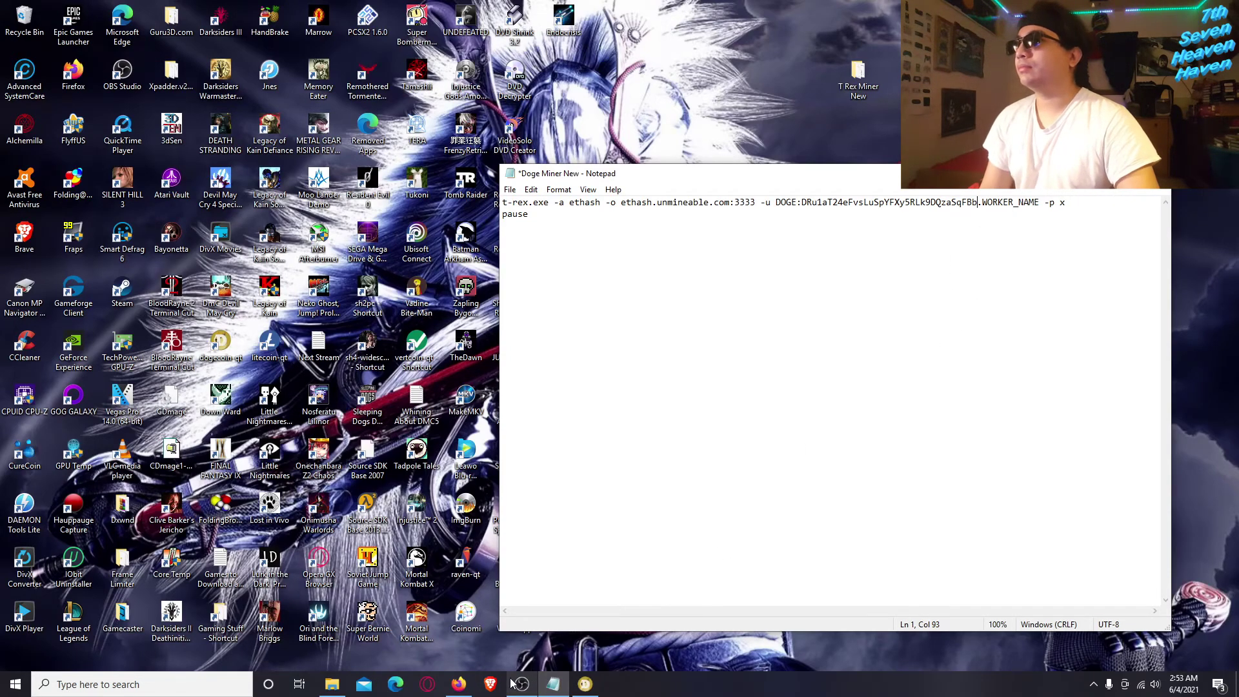
- Check the required coin, address and worker name format on unMineable's DOGE page in Firefox
{"action": "left_click", "coordinate": [459, 684]}
{"action": "scroll", "coordinate": [671, 448], "scroll_direction": "down", "scroll_amount": 2}
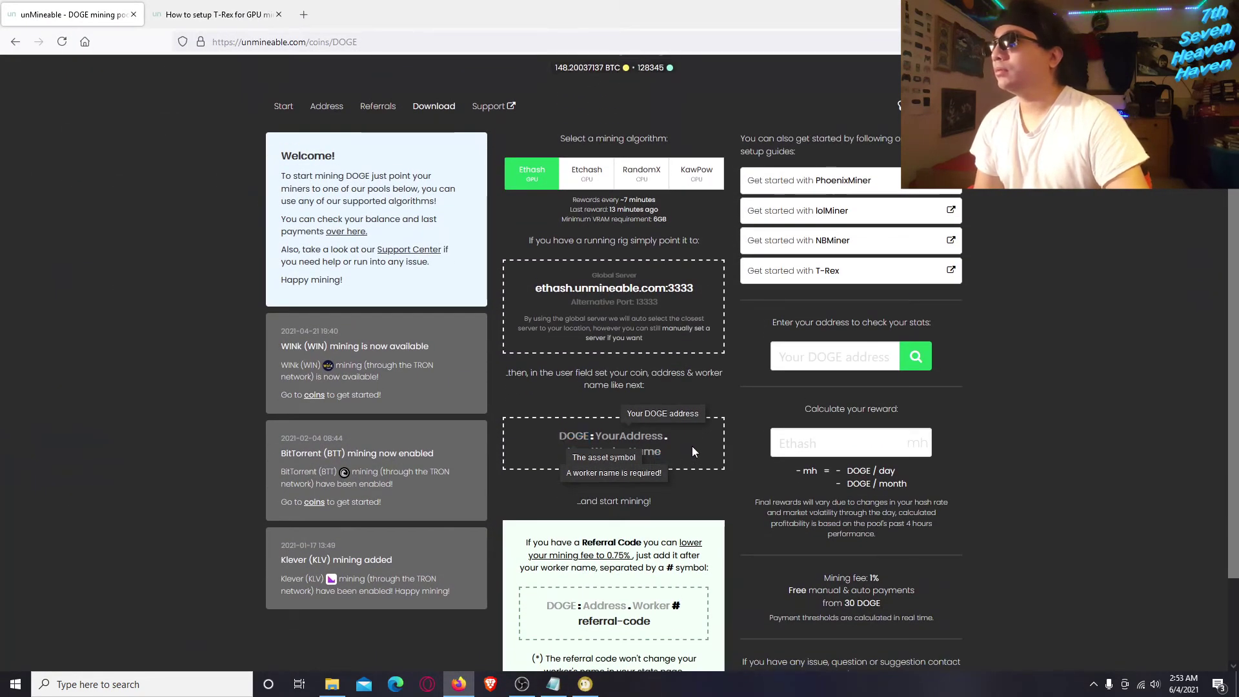
{"action": "left_click", "coordinate": [329, 686]}
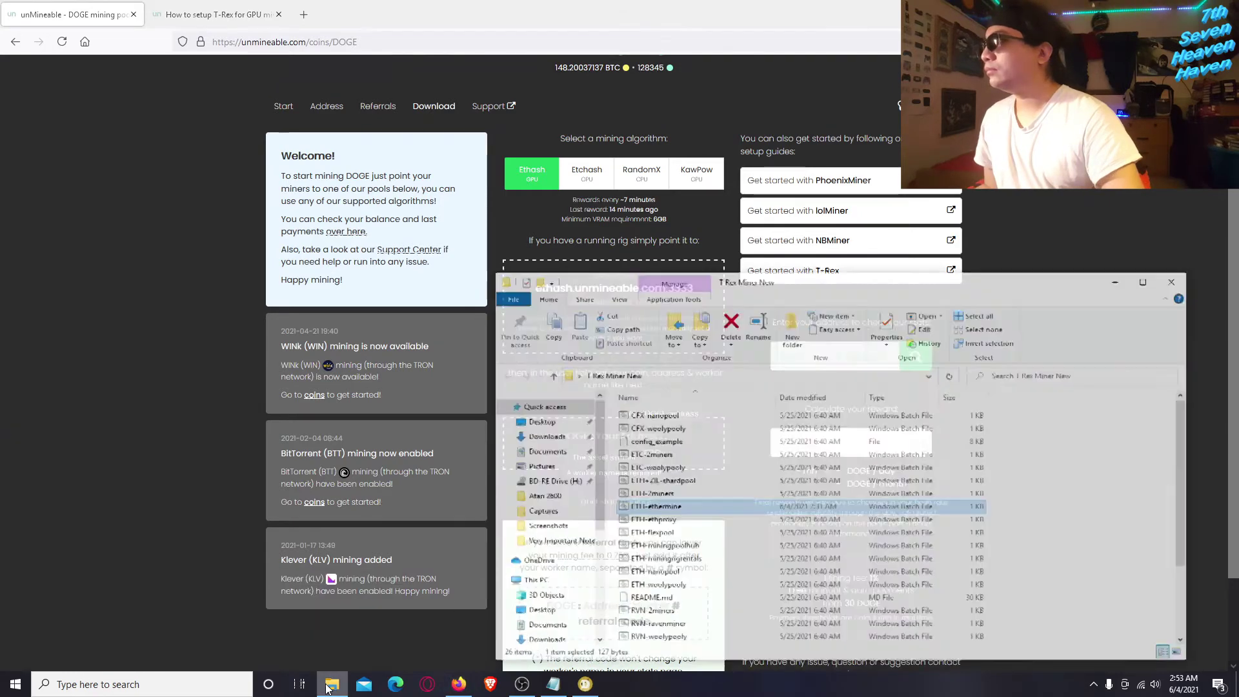
{"action": "left_click", "coordinate": [329, 685]}
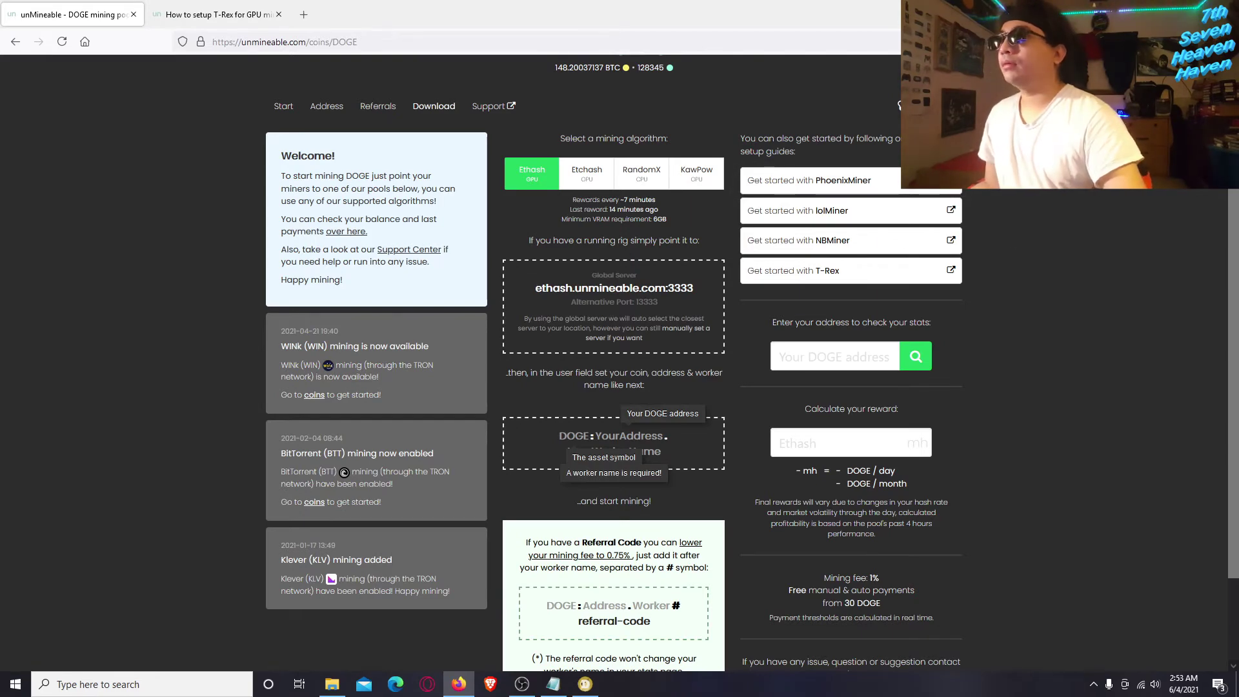
- Open the START batch file from the Dogecoin Miner folder in Documents for editing
{"action": "left_click", "coordinate": [332, 684]}
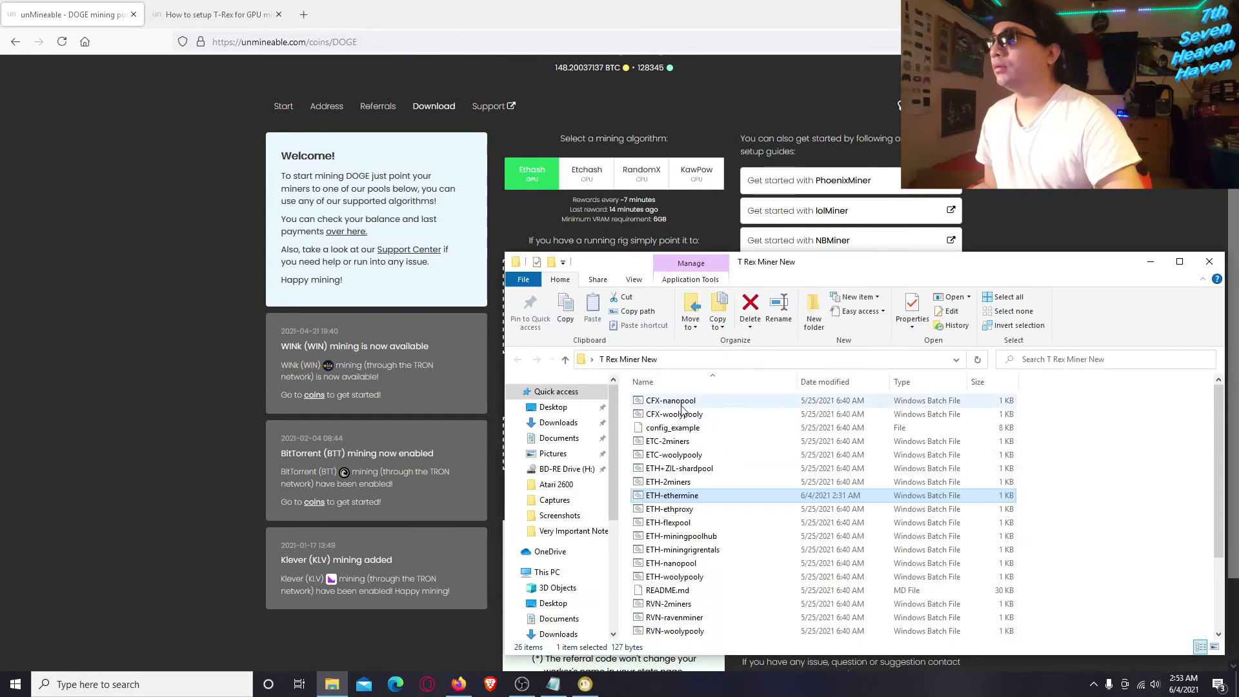
{"action": "left_click", "coordinate": [559, 438]}
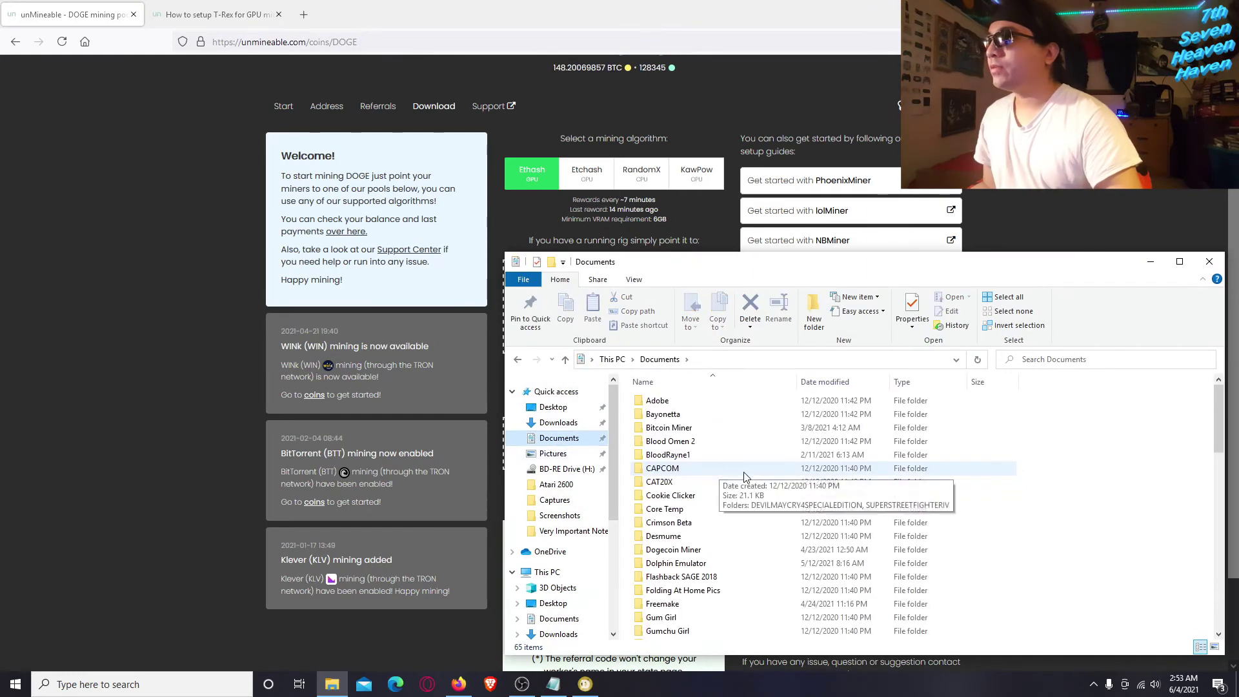
{"action": "double_click", "coordinate": [703, 550]}
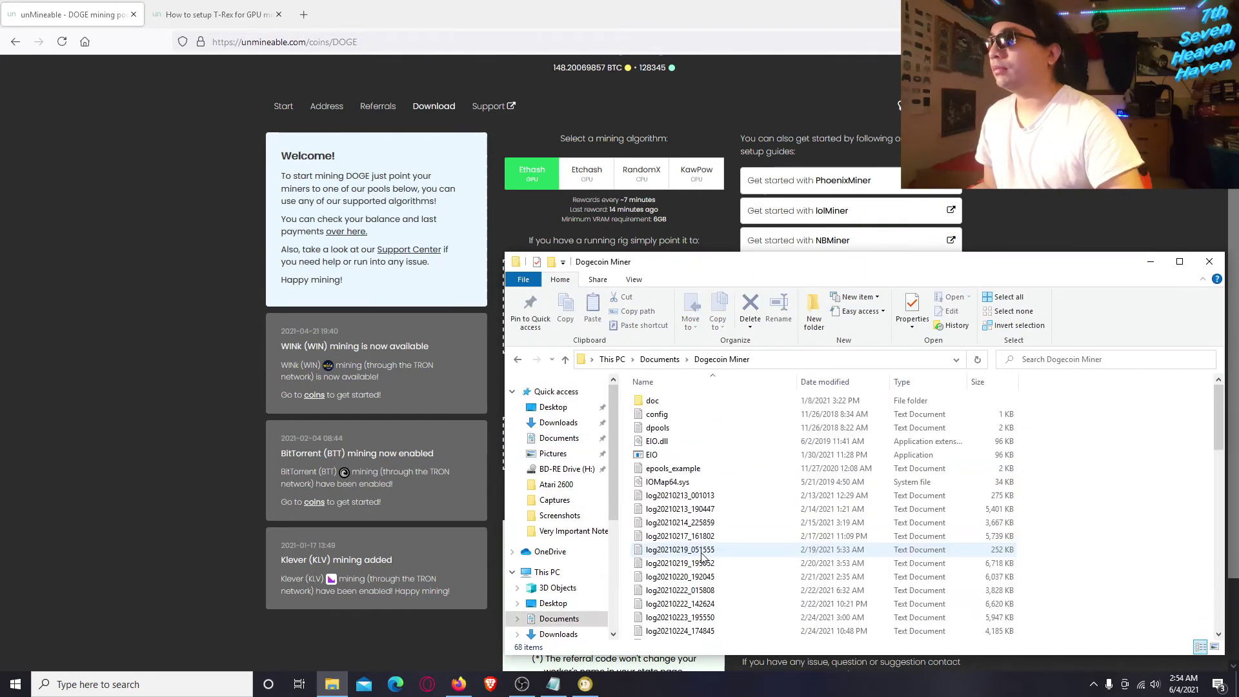
{"action": "scroll", "coordinate": [735, 545], "scroll_direction": "down", "scroll_amount": 15}
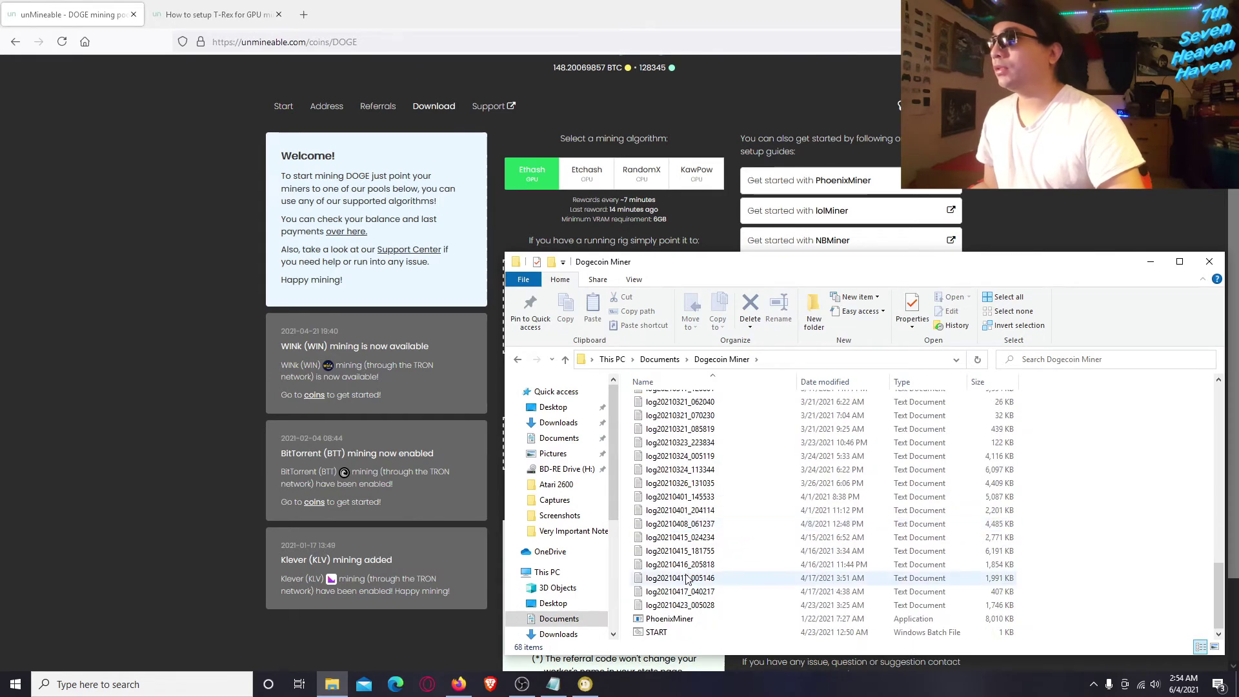
{"action": "right_click", "coordinate": [652, 636]}
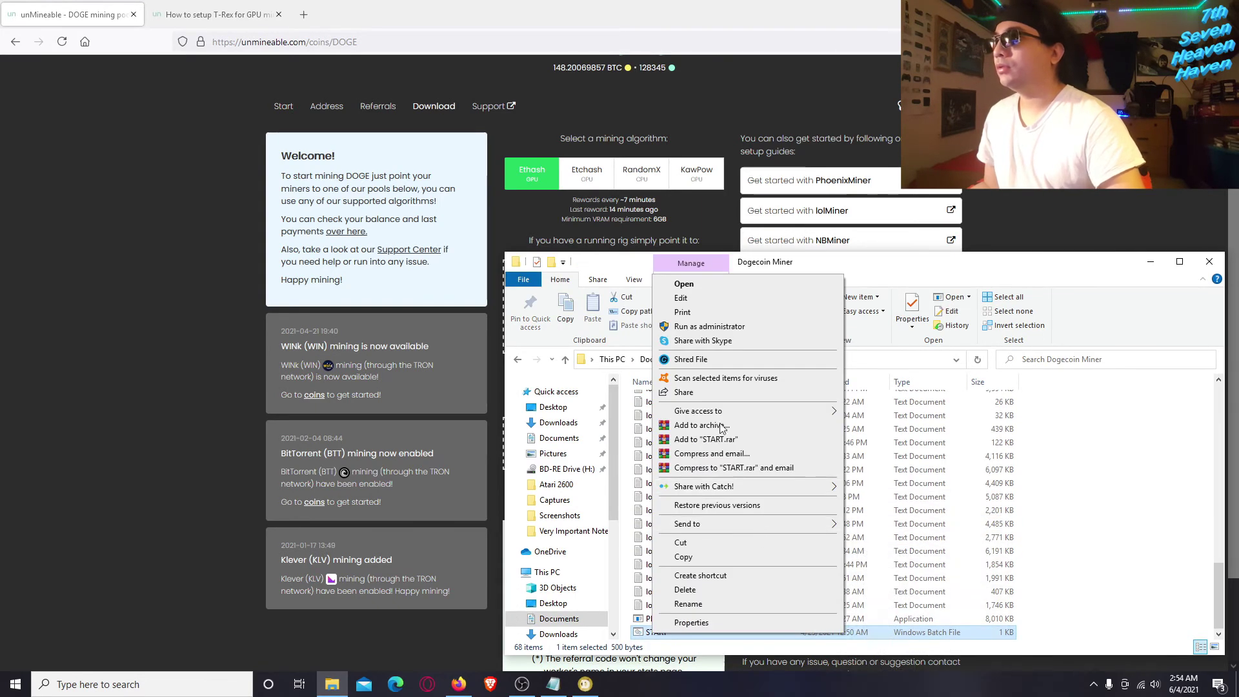
{"action": "left_click", "coordinate": [683, 299]}
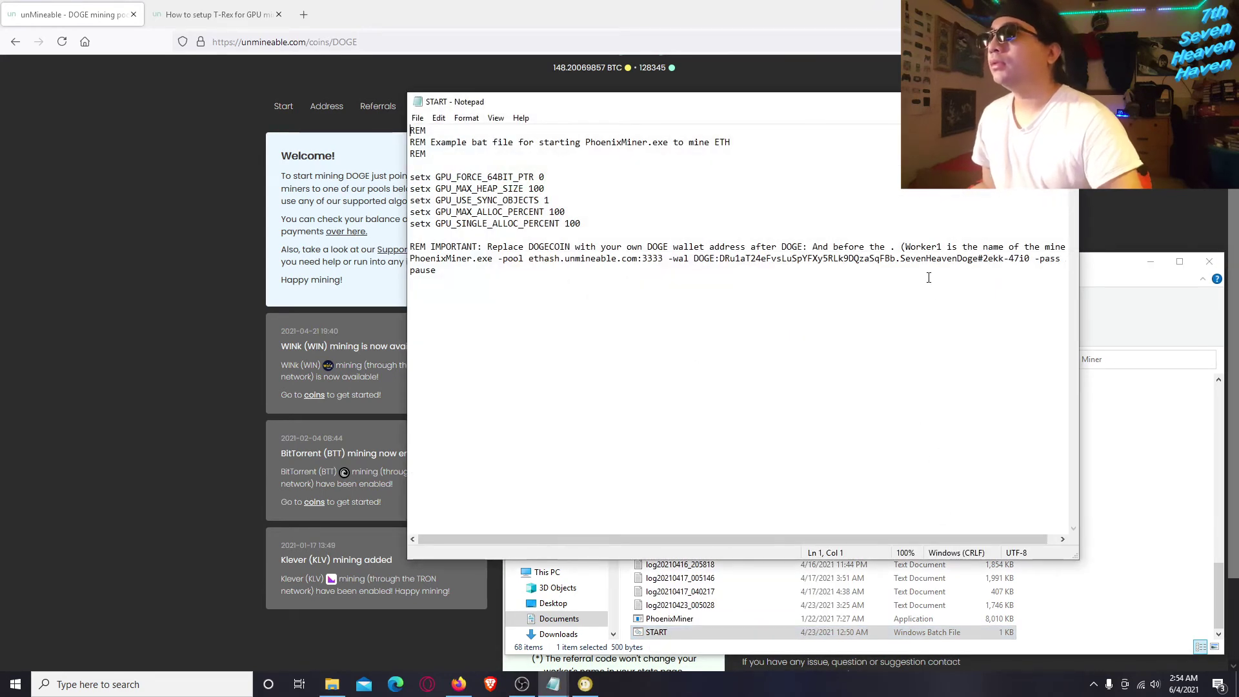
- Examine the wallet address, worker name and referral code parts of the PhoenixMiner command in the START file
{"action": "left_click_drag", "start_coordinate": [901, 258], "coordinate": [1011, 260]}
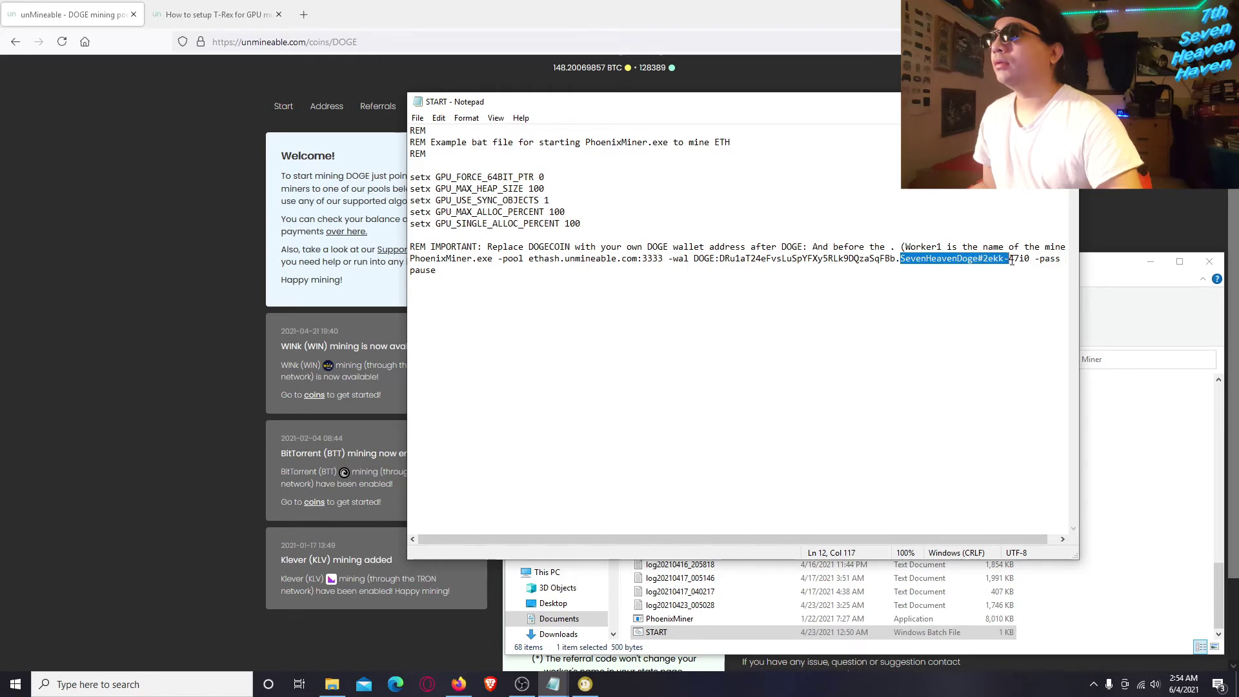
{"action": "left_click", "coordinate": [944, 268]}
{"action": "left_click_drag", "start_coordinate": [902, 259], "coordinate": [1025, 260]}
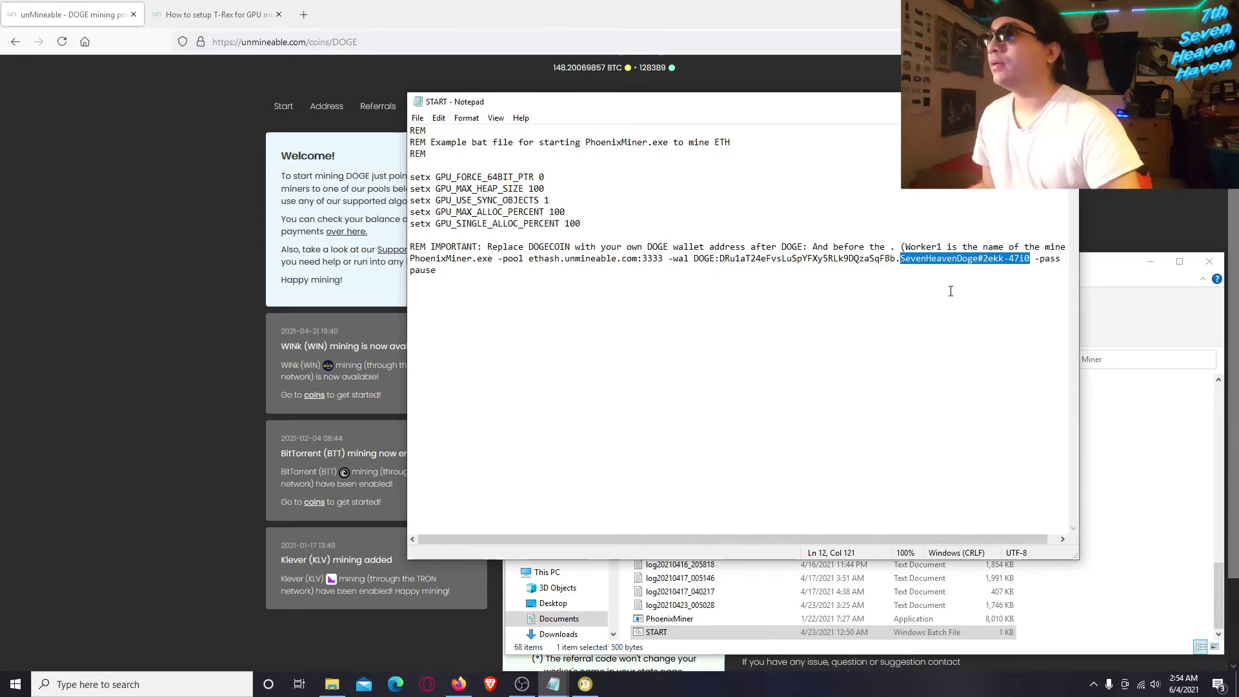
{"action": "left_click", "coordinate": [985, 266]}
{"action": "left_click_drag", "start_coordinate": [984, 258], "coordinate": [1009, 260]}
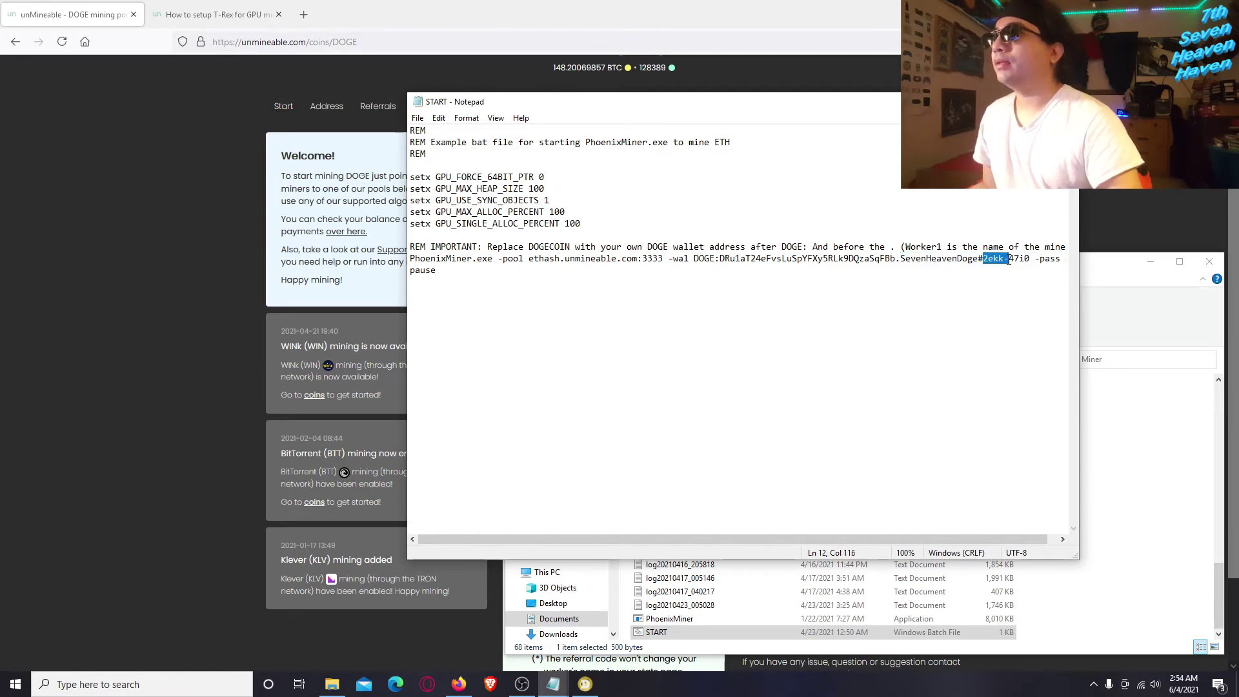
{"action": "left_click", "coordinate": [942, 261]}
{"action": "left_click_drag", "start_coordinate": [901, 258], "coordinate": [1003, 260]}
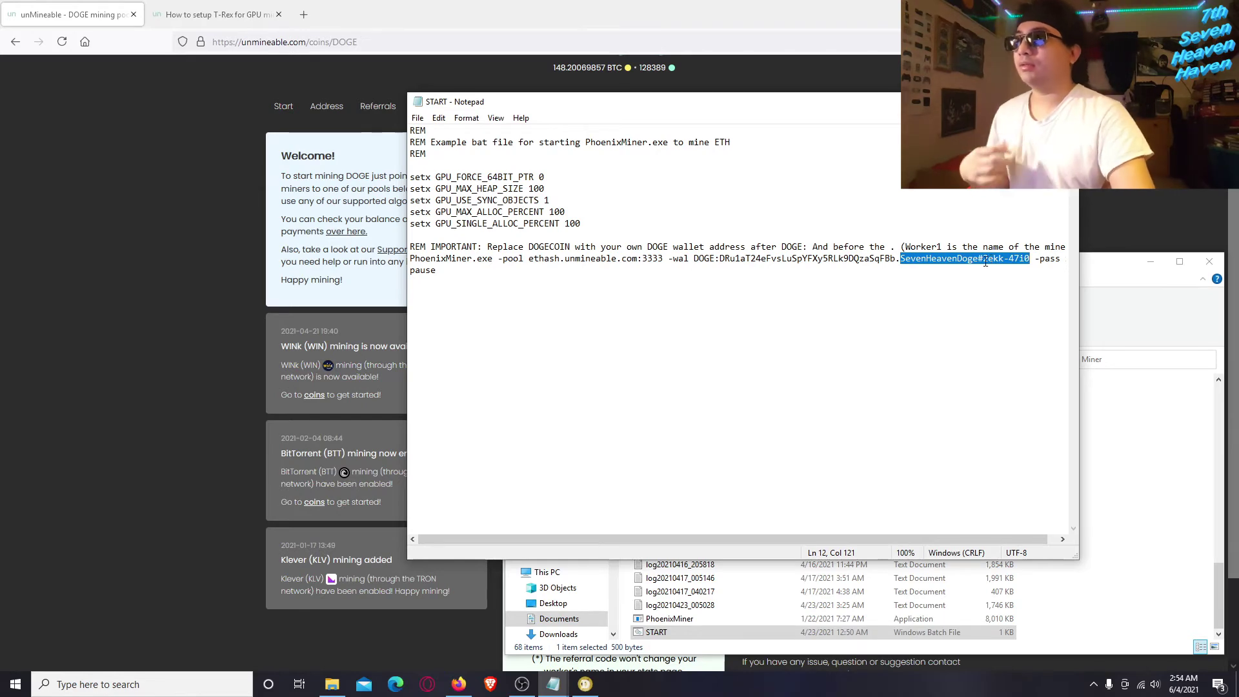
{"action": "left_click", "coordinate": [953, 291]}
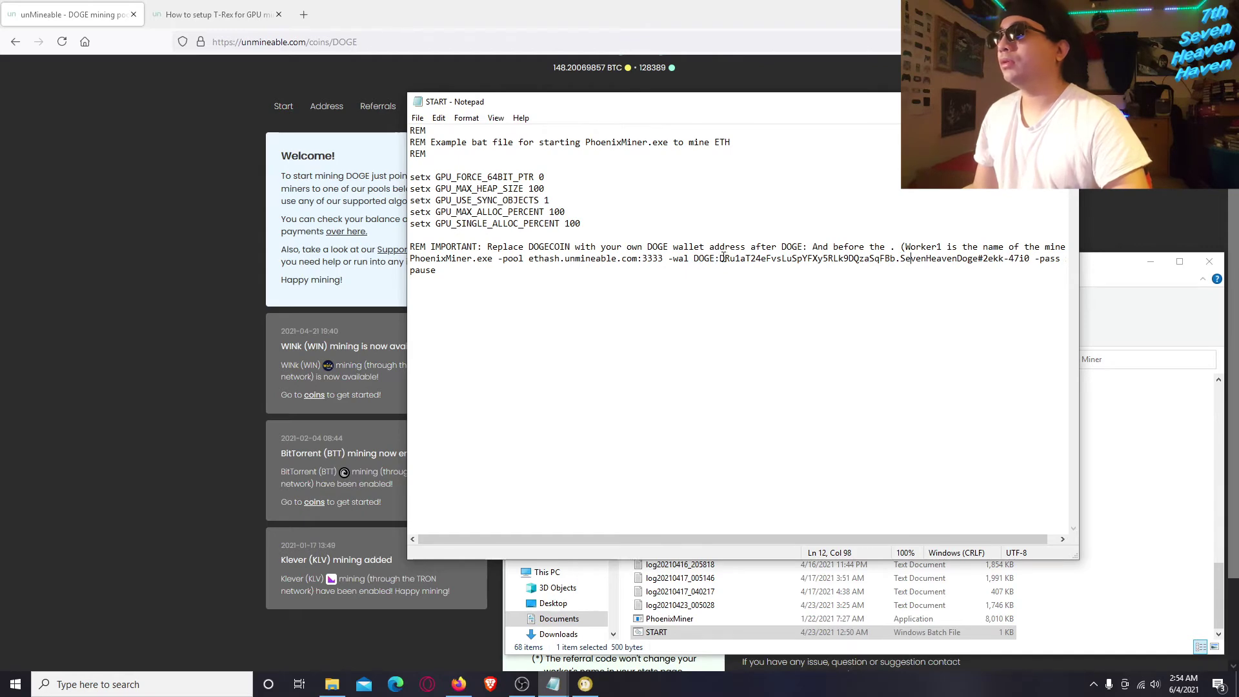
{"action": "left_click_drag", "start_coordinate": [721, 258], "coordinate": [891, 258]}
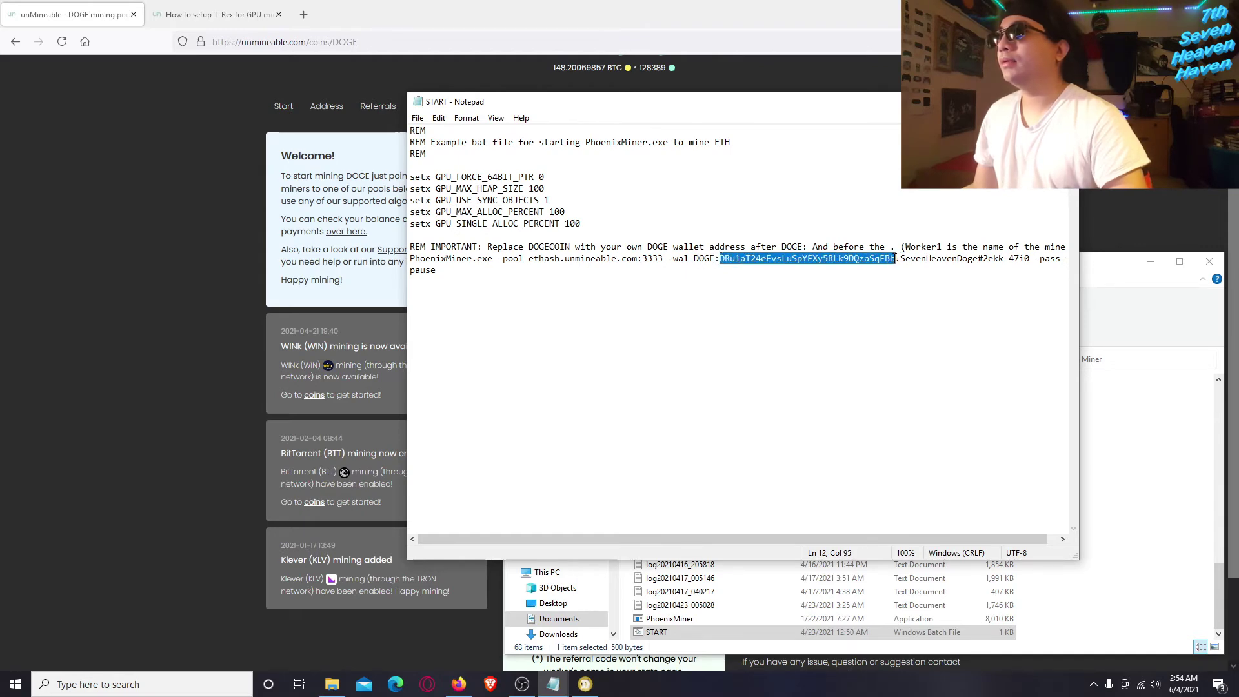
{"action": "left_click", "coordinate": [901, 261]}
- Copy the worker name SevenHeavenDoge together with its referral code from the PhoenixMiner command, and close the START file
{"action": "left_click_drag", "start_coordinate": [901, 259], "coordinate": [1021, 263]}
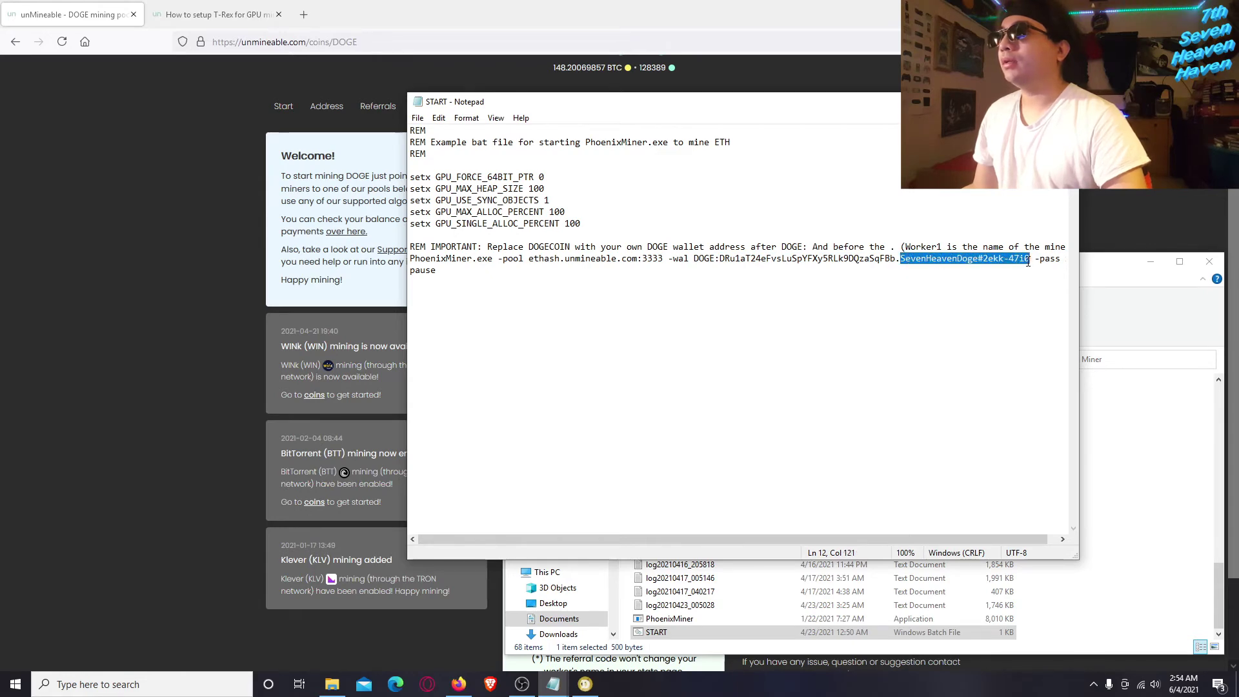
{"action": "right_click", "coordinate": [1002, 259]}
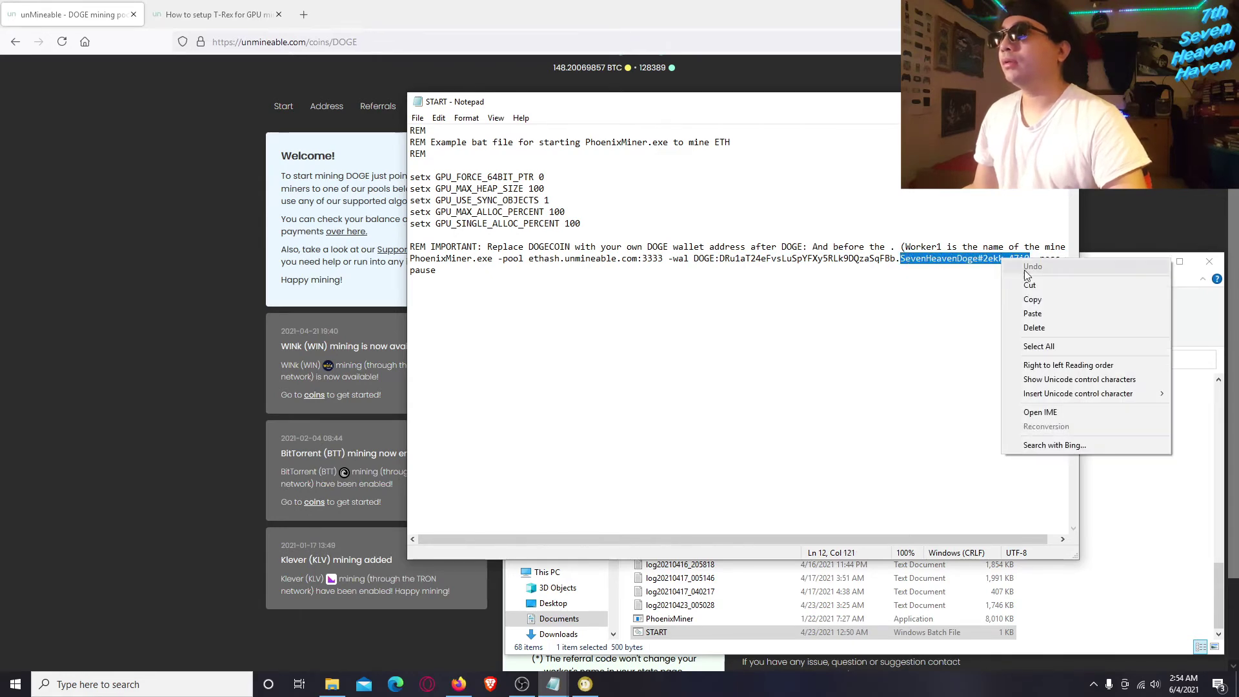
{"action": "left_click", "coordinate": [1032, 301]}
{"action": "left_click", "coordinate": [1064, 102]}
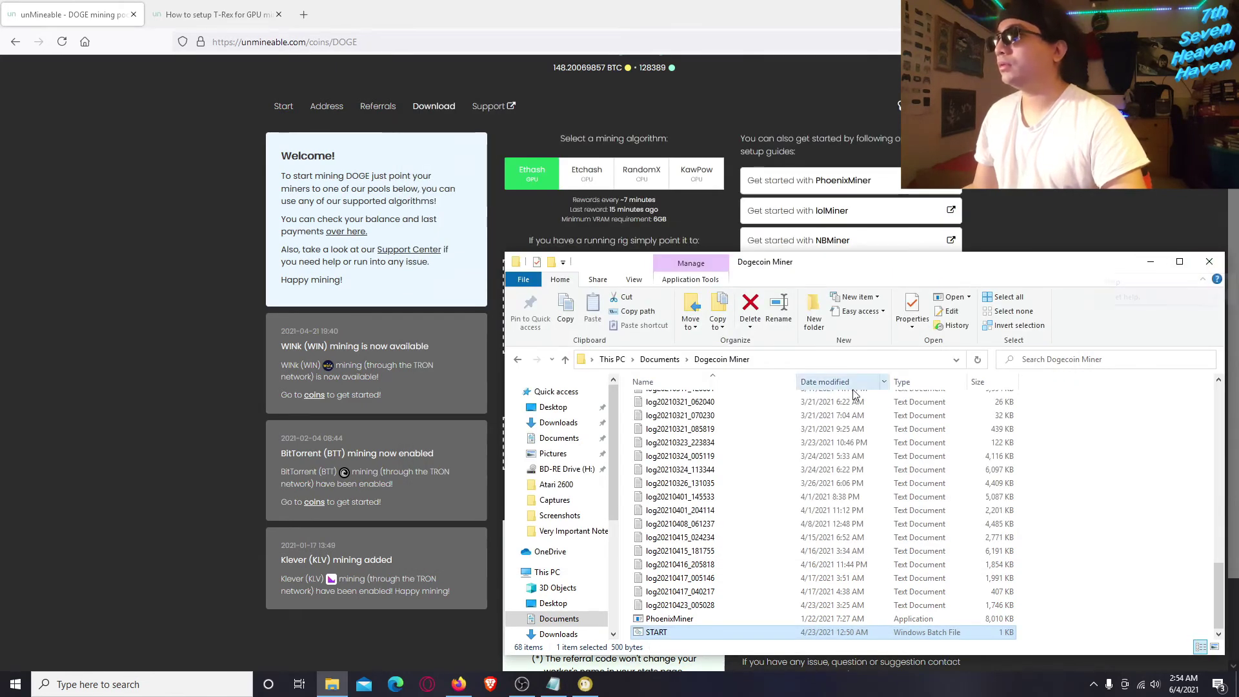
- Replace the WORKER_NAME placeholder in Doge Miner New with the copied SevenHeavenDoge worker name and referral code, saving and closing the file
{"action": "left_click", "coordinate": [1207, 261]}
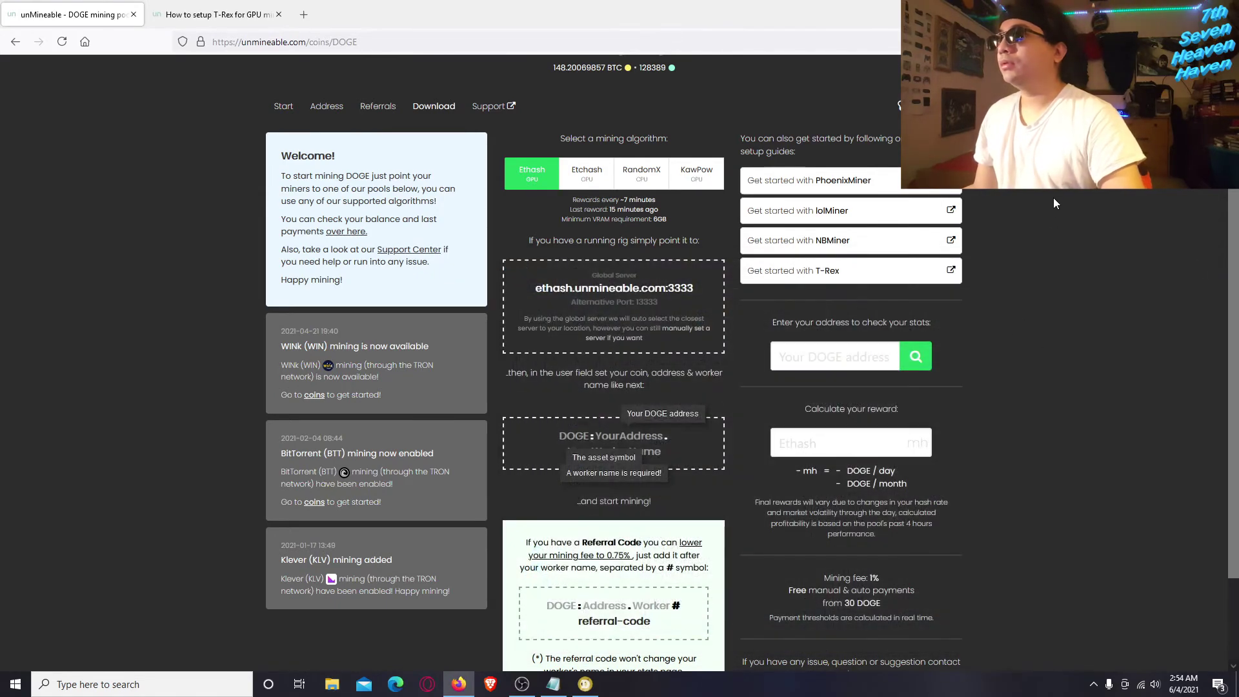
{"action": "scroll", "coordinate": [1072, 255], "scroll_direction": "up", "scroll_amount": 1}
{"action": "left_click", "coordinate": [1164, 12]}
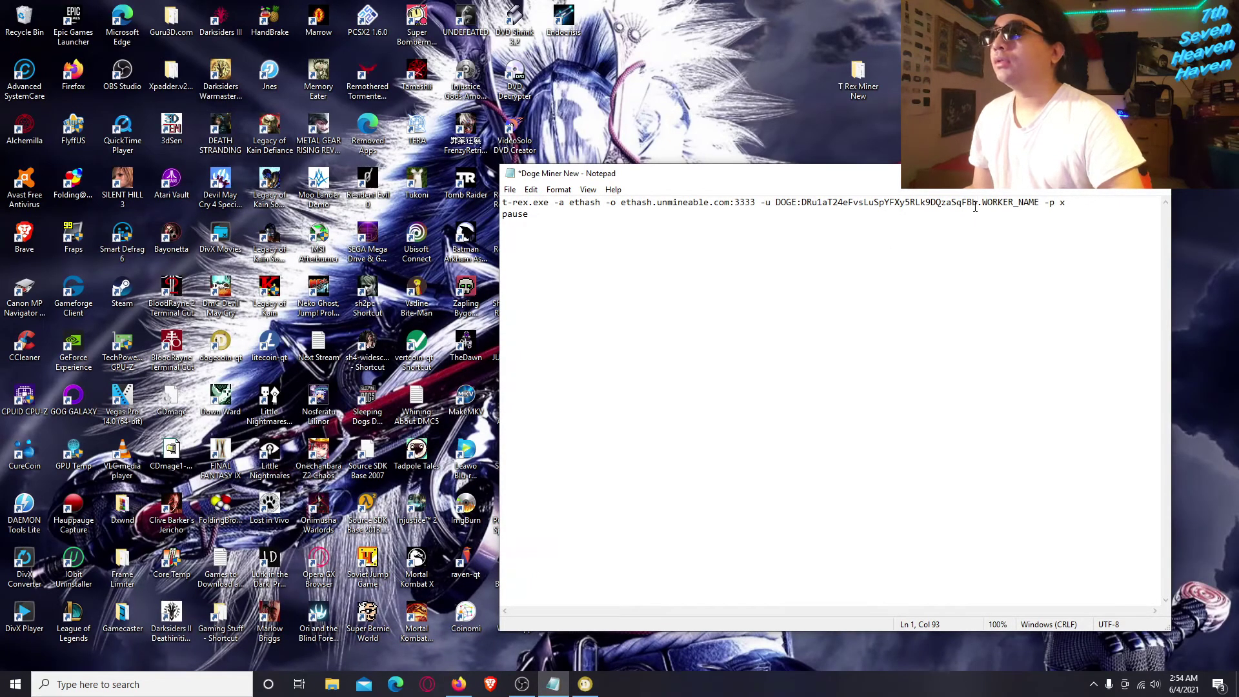
{"action": "left_click_drag", "start_coordinate": [803, 203], "coordinate": [958, 202]}
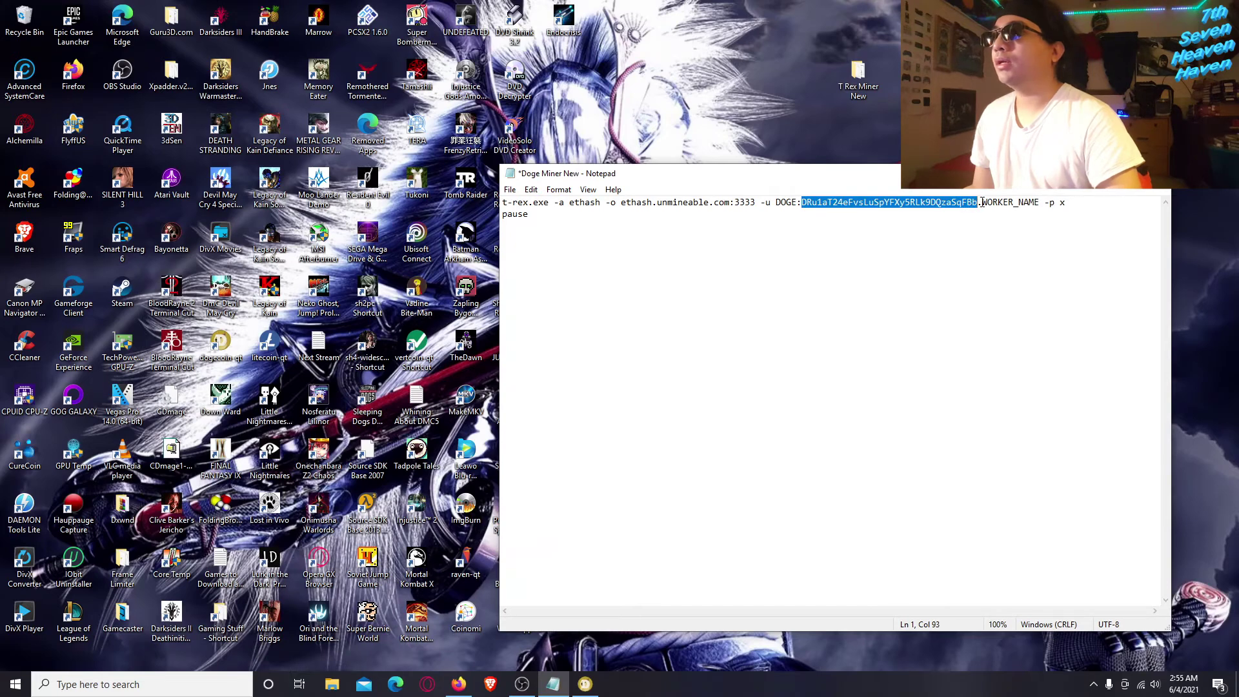
{"action": "left_click", "coordinate": [981, 202]}
{"action": "left_click_drag", "start_coordinate": [982, 202], "coordinate": [1038, 202]}
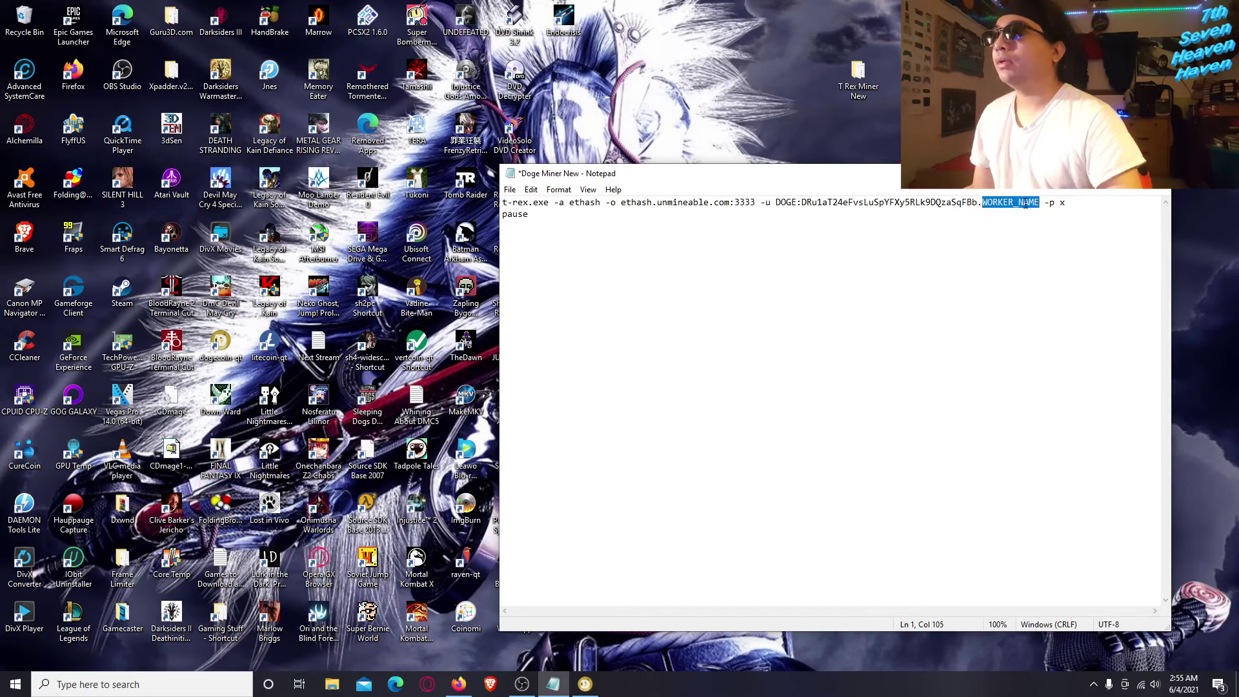
{"action": "right_click", "coordinate": [1025, 203]}
{"action": "left_click", "coordinate": [1054, 256]}
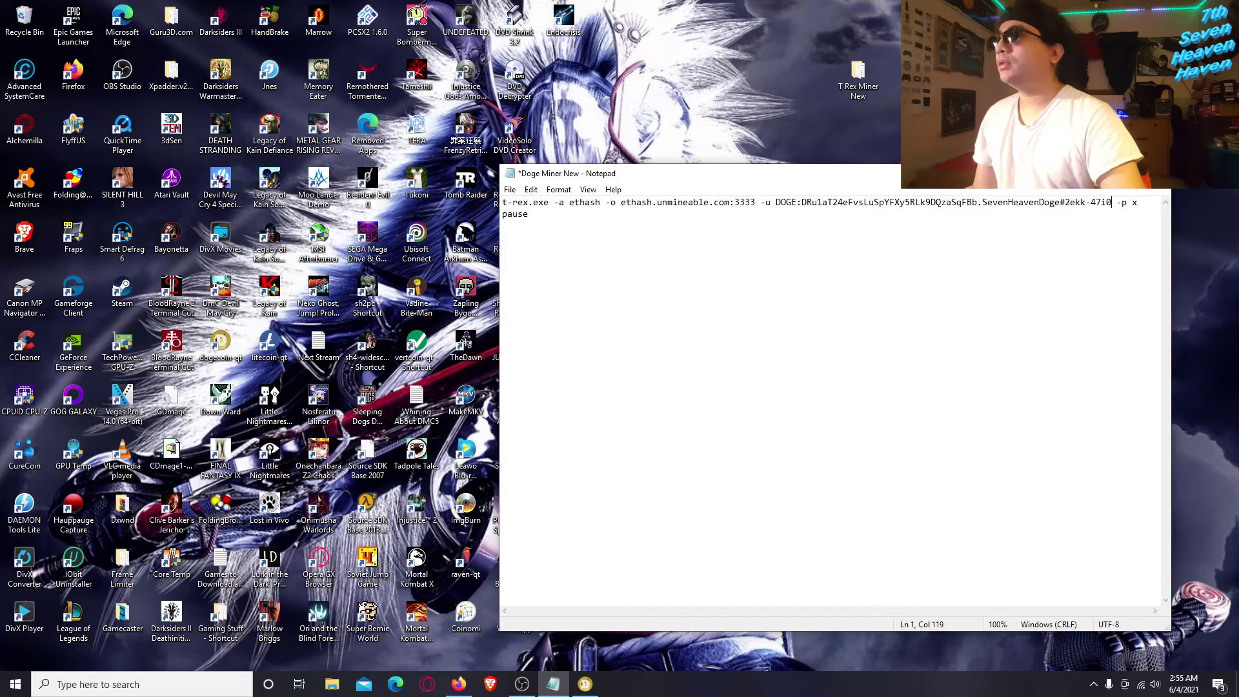
{"action": "left_click", "coordinate": [1154, 173]}
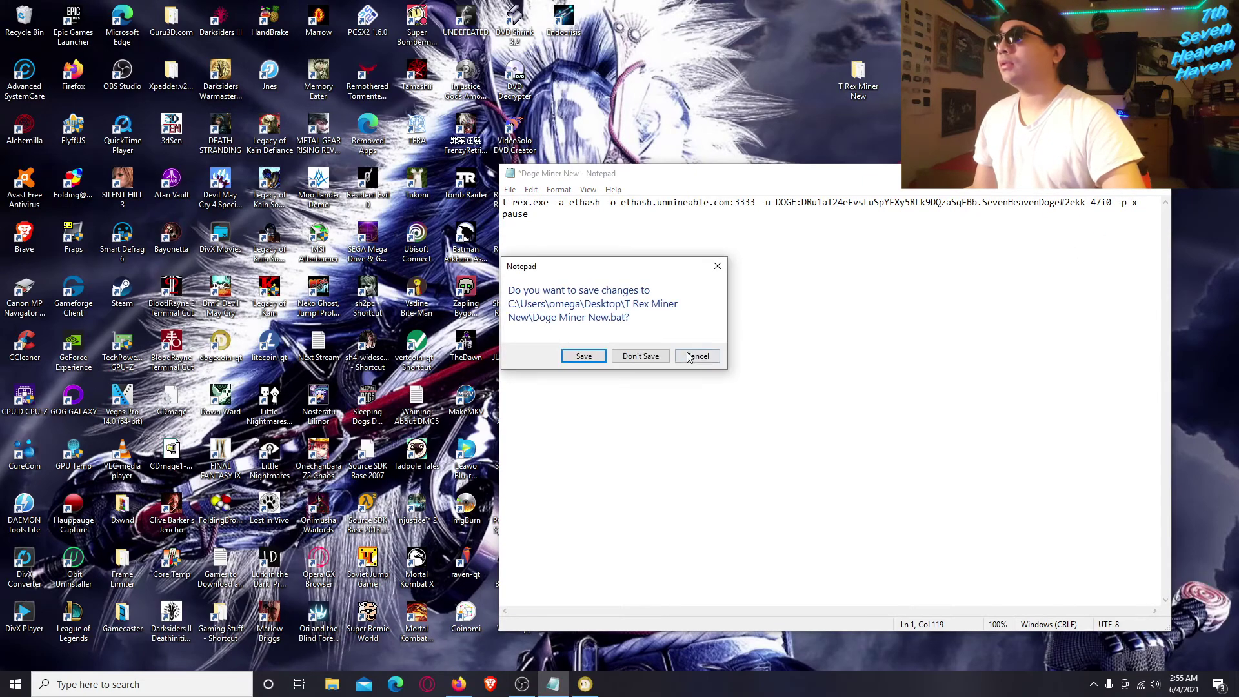
{"action": "left_click", "coordinate": [584, 356]}
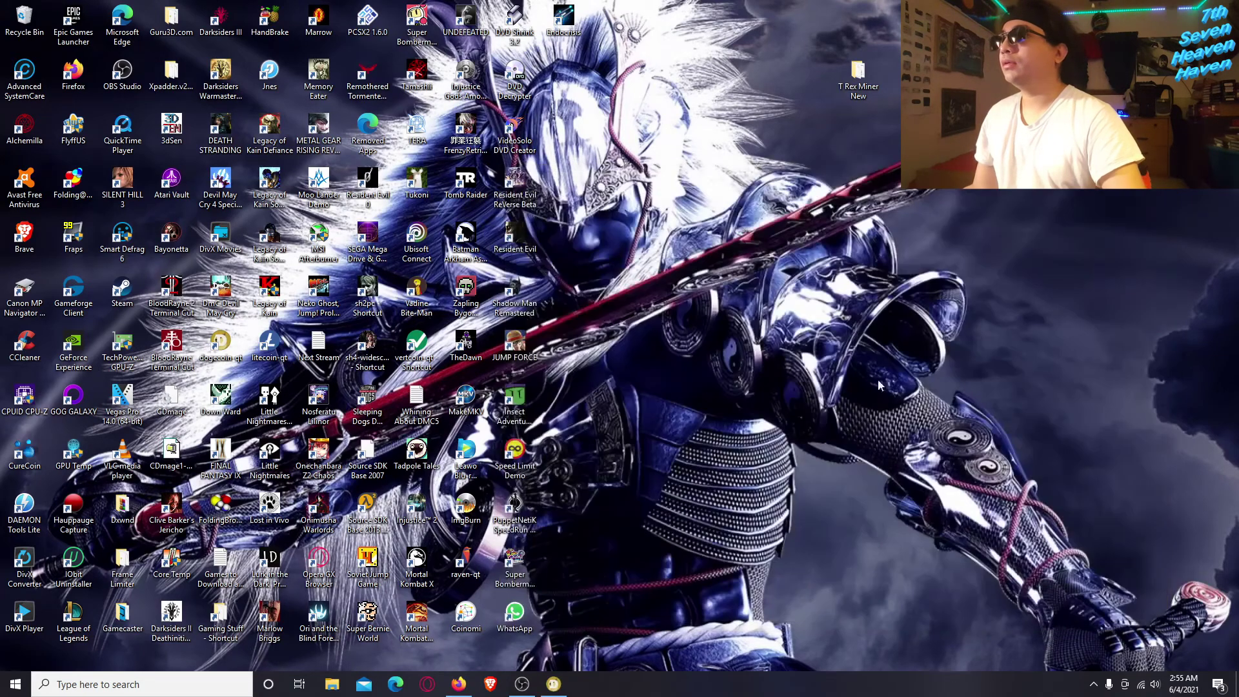
- Open the T Rex Miner New folder from the desktop and look through its files
{"action": "double_click", "coordinate": [838, 90]}
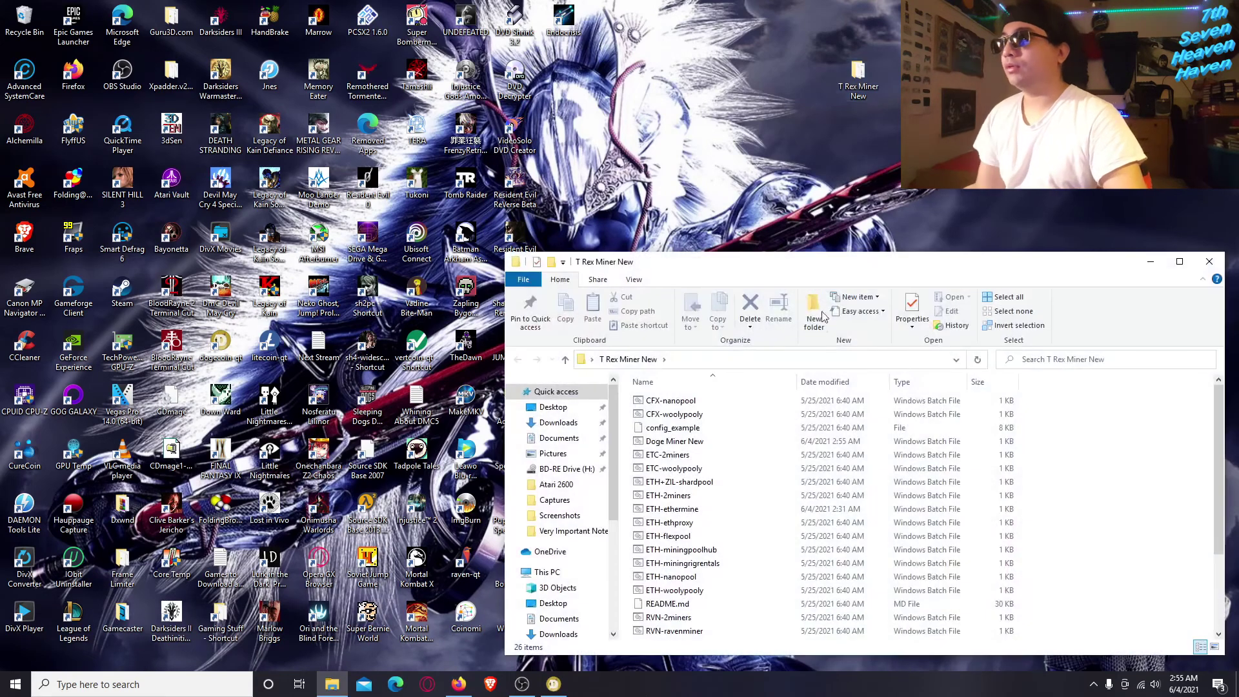
{"action": "scroll", "coordinate": [777, 458], "scroll_direction": "down", "scroll_amount": 3}
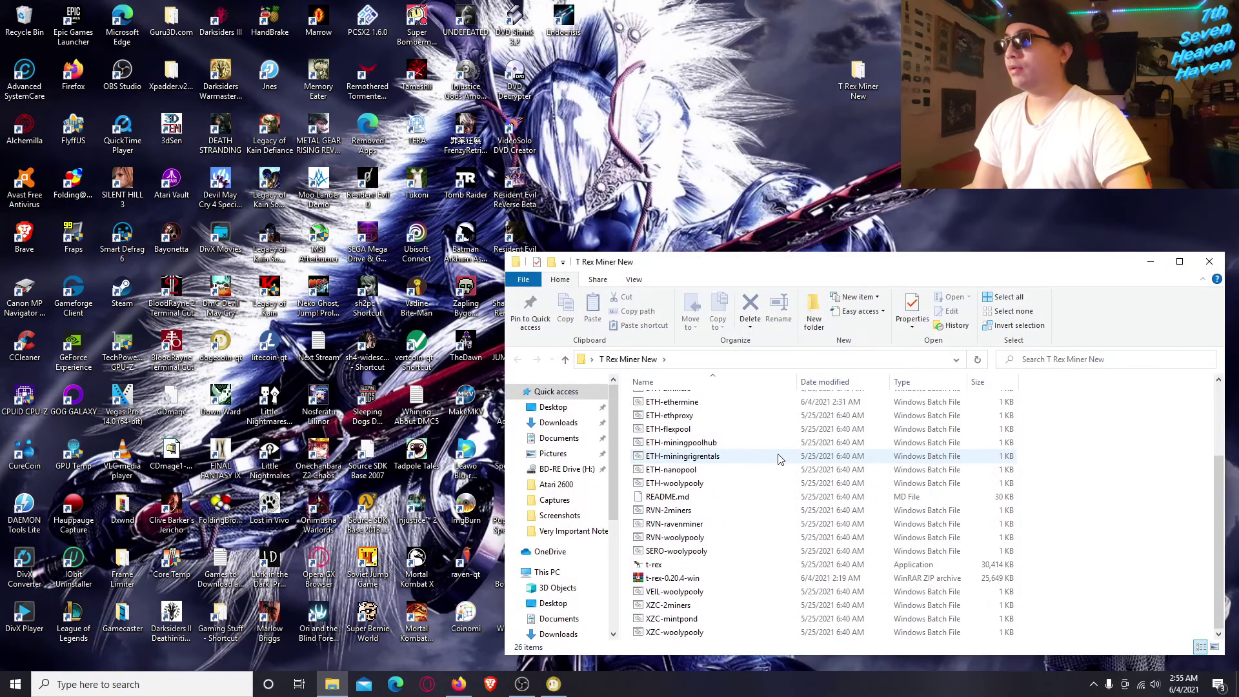
{"action": "scroll", "coordinate": [735, 497], "scroll_direction": "up", "scroll_amount": 3}
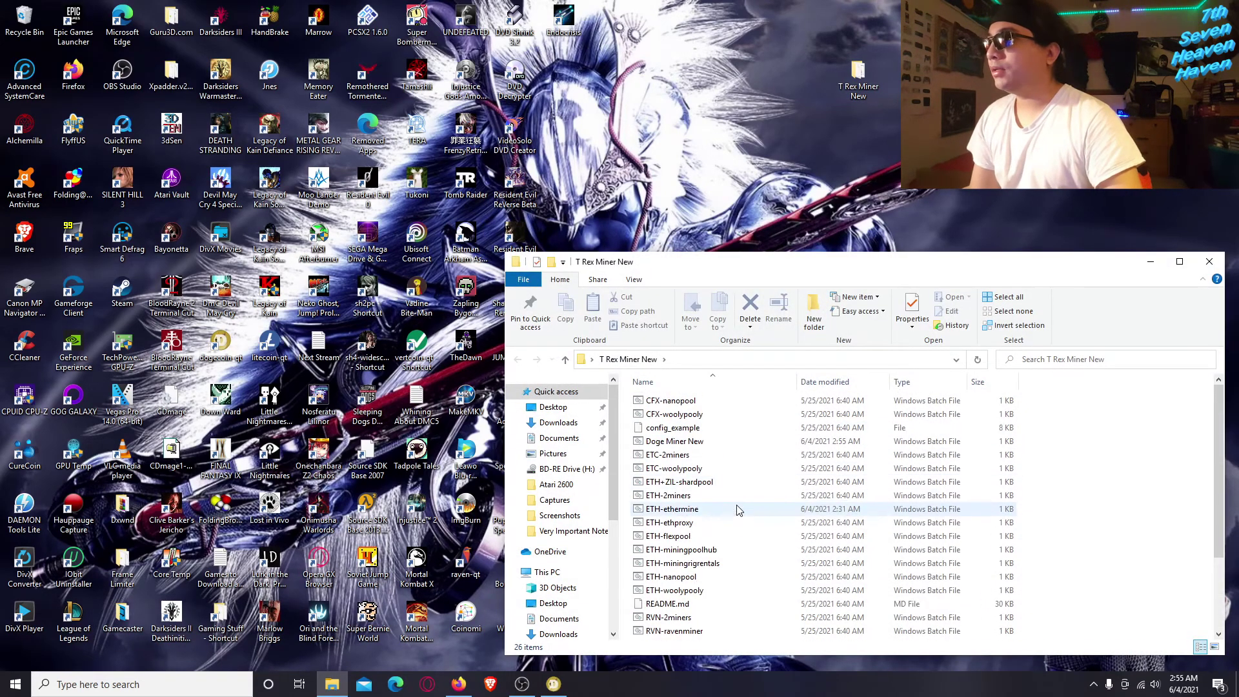
{"action": "scroll", "coordinate": [739, 507], "scroll_direction": "down", "scroll_amount": 3}
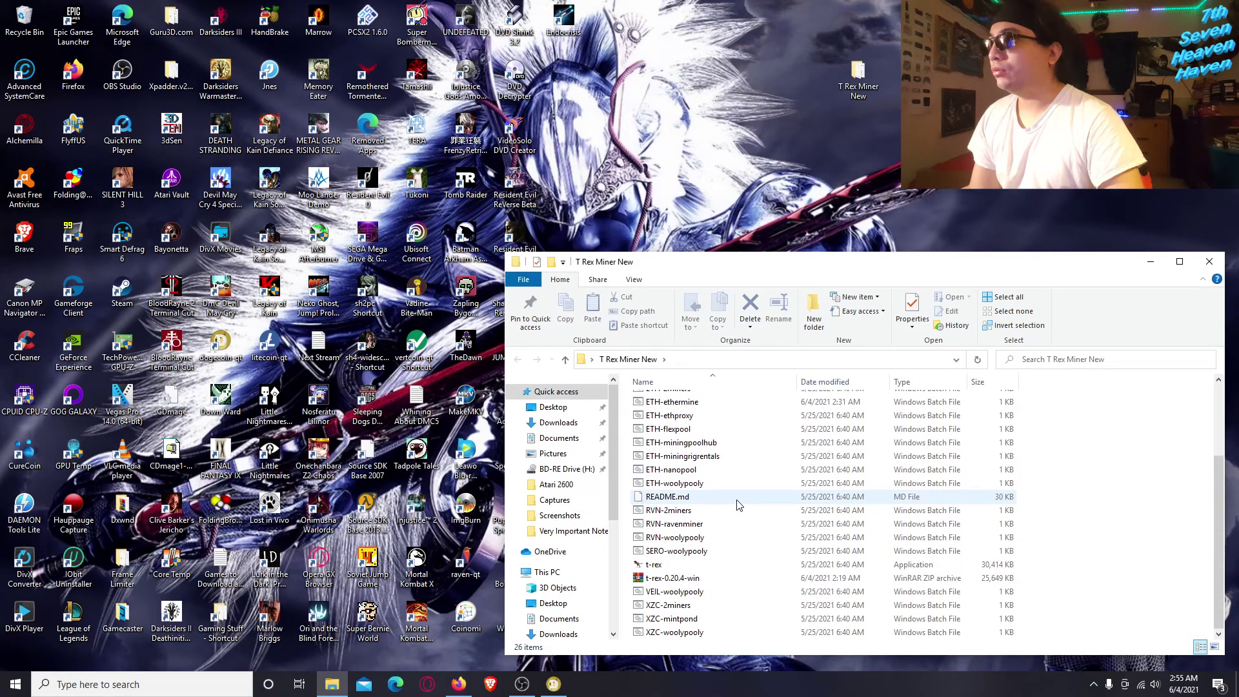
{"action": "scroll", "coordinate": [739, 505], "scroll_direction": "up", "scroll_amount": 3}
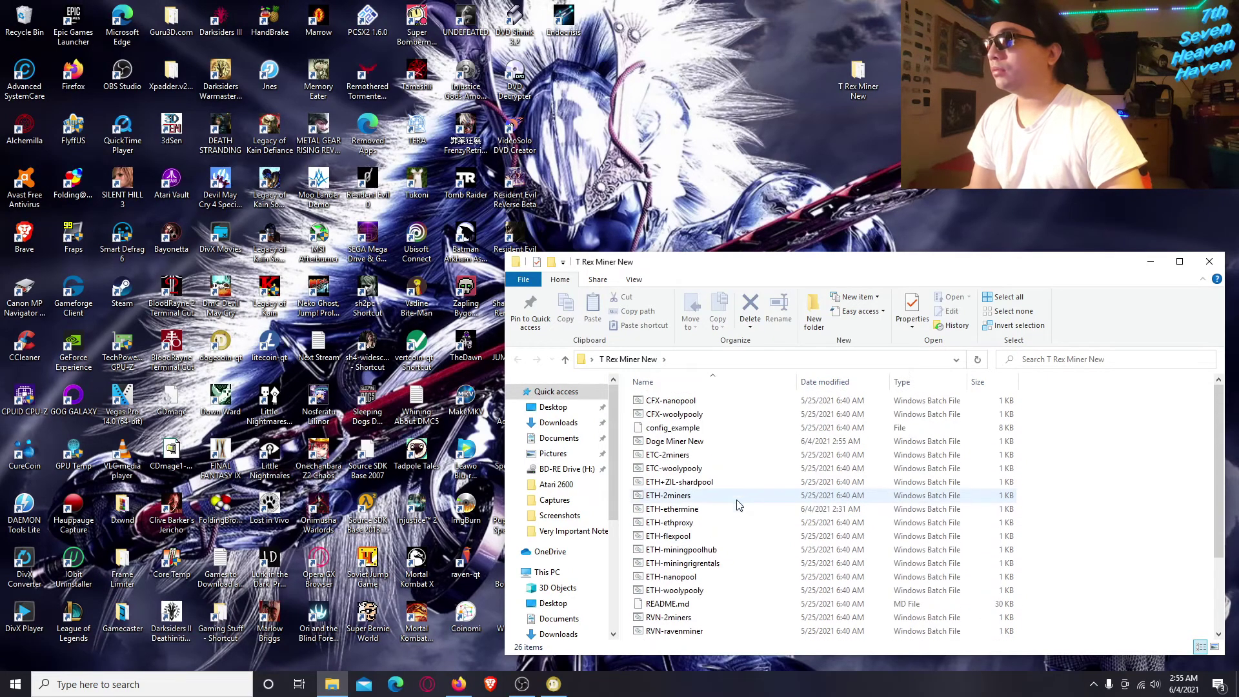
- Open the Doge Miner New batch file for editing to check its saved command, and close it
{"action": "left_click", "coordinate": [665, 443]}
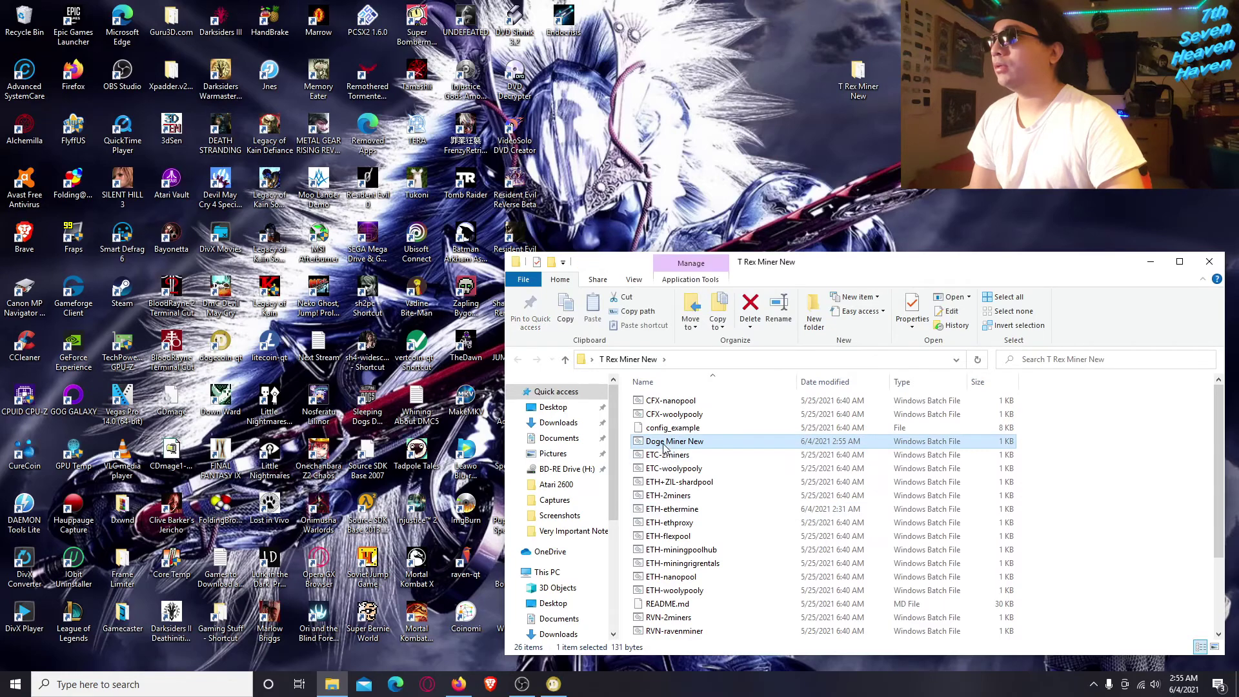
{"action": "key", "text": "Up"}
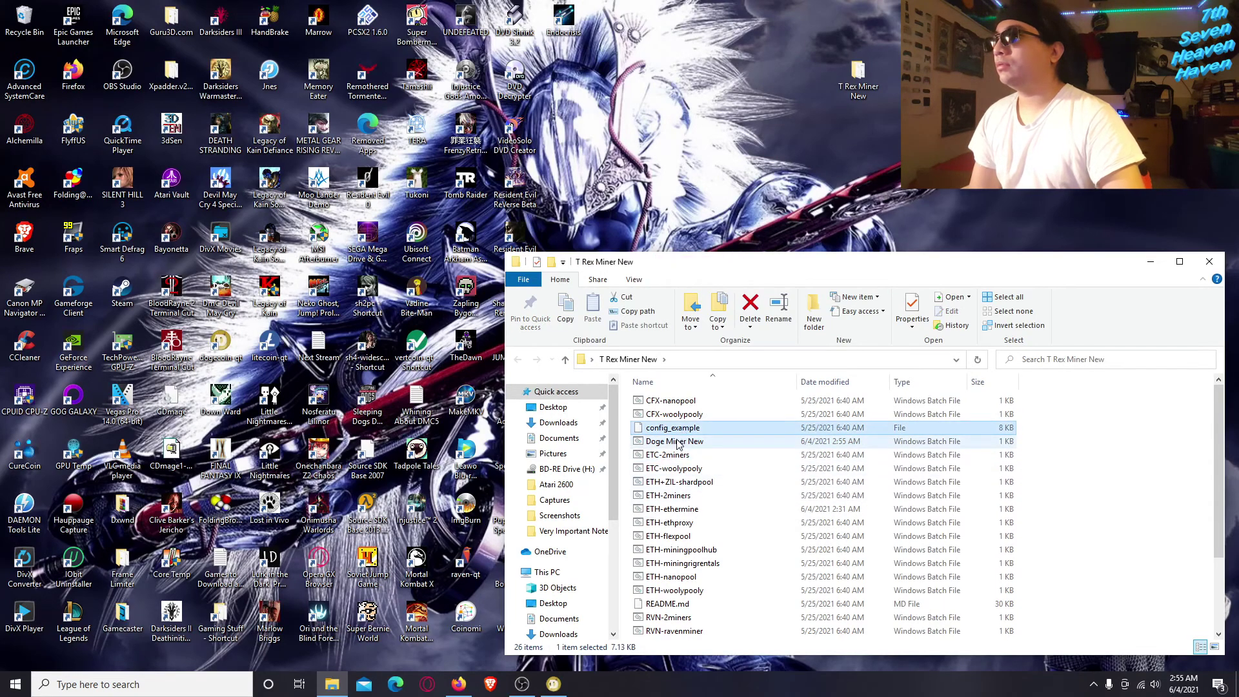
{"action": "key", "text": "Down"}
{"action": "right_click", "coordinate": [679, 442]}
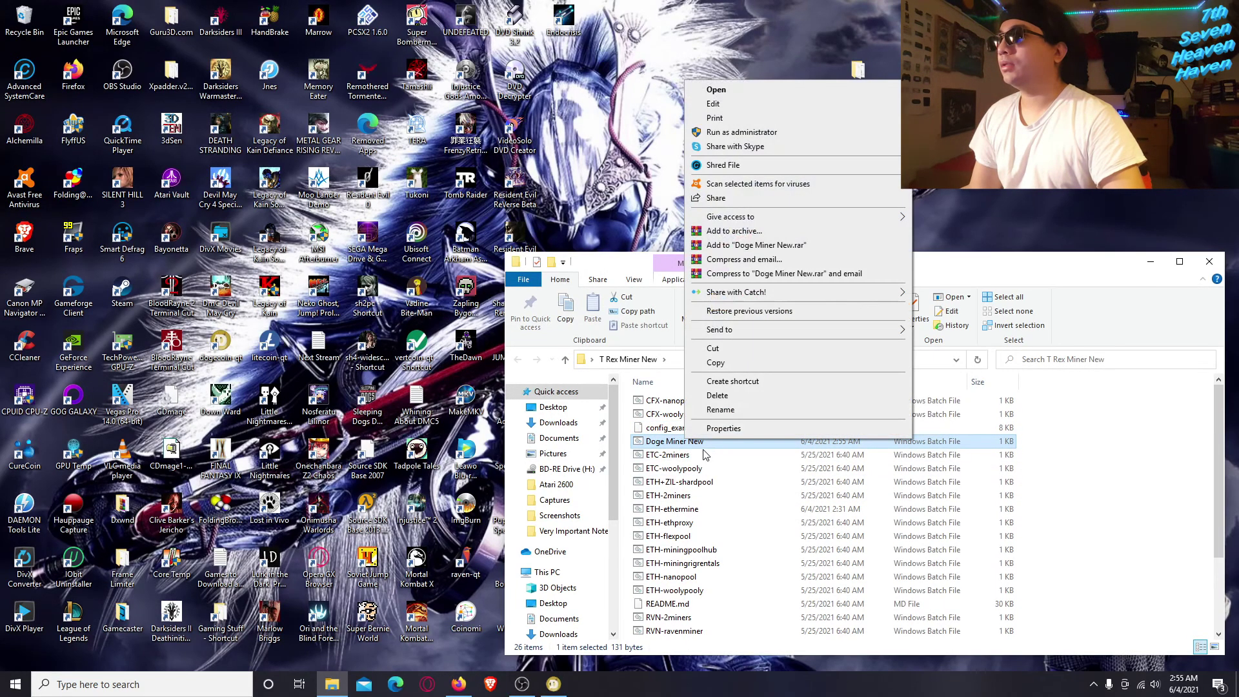
{"action": "left_click", "coordinate": [713, 104]}
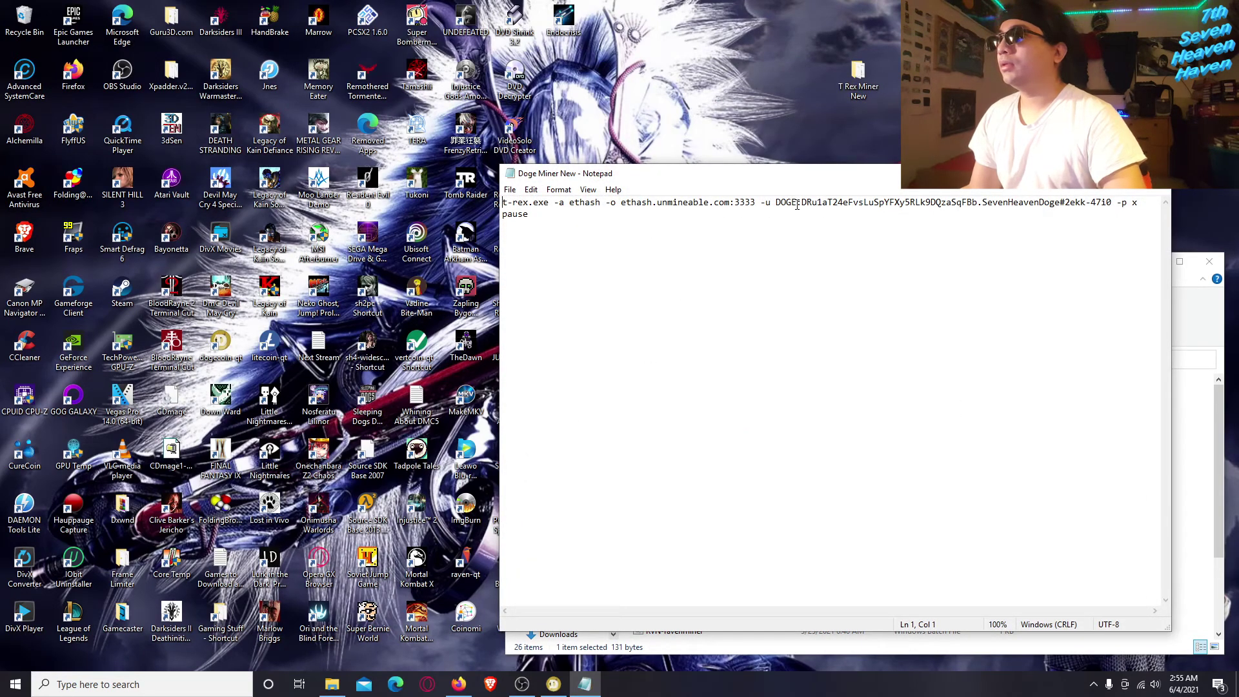
{"action": "key", "text": "alt+F4"}
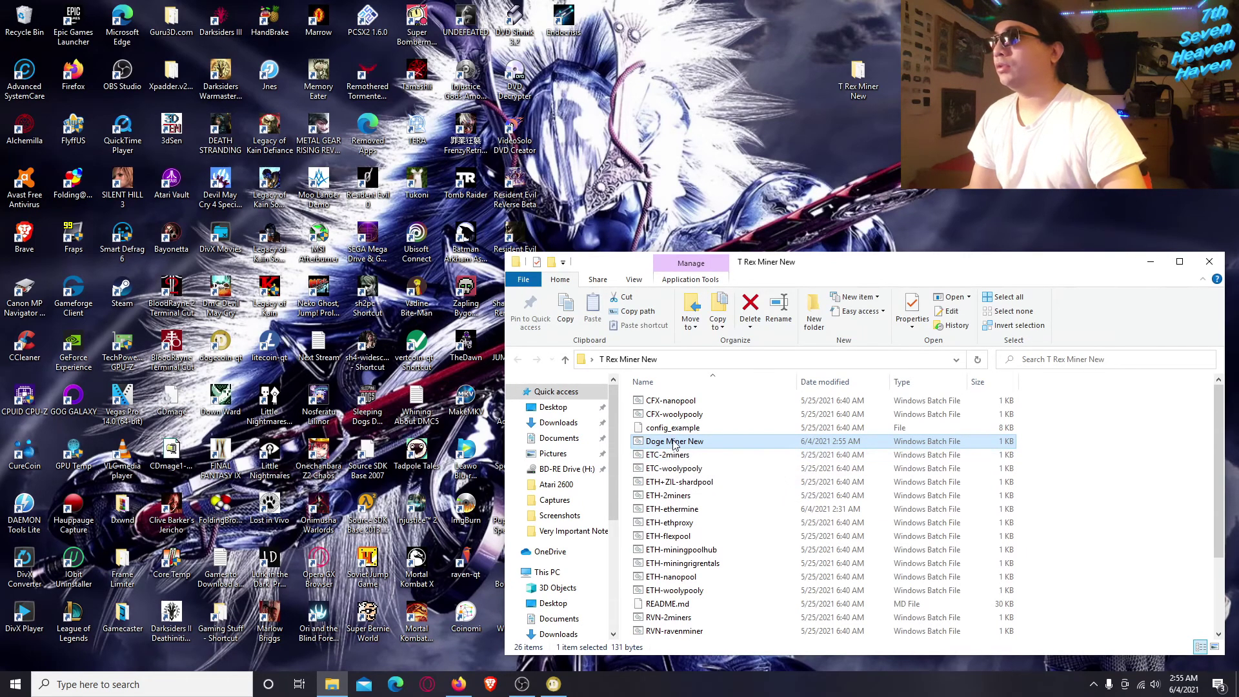
- Run the Doge Miner New batch file and move its console window aside
{"action": "double_click", "coordinate": [692, 445]}
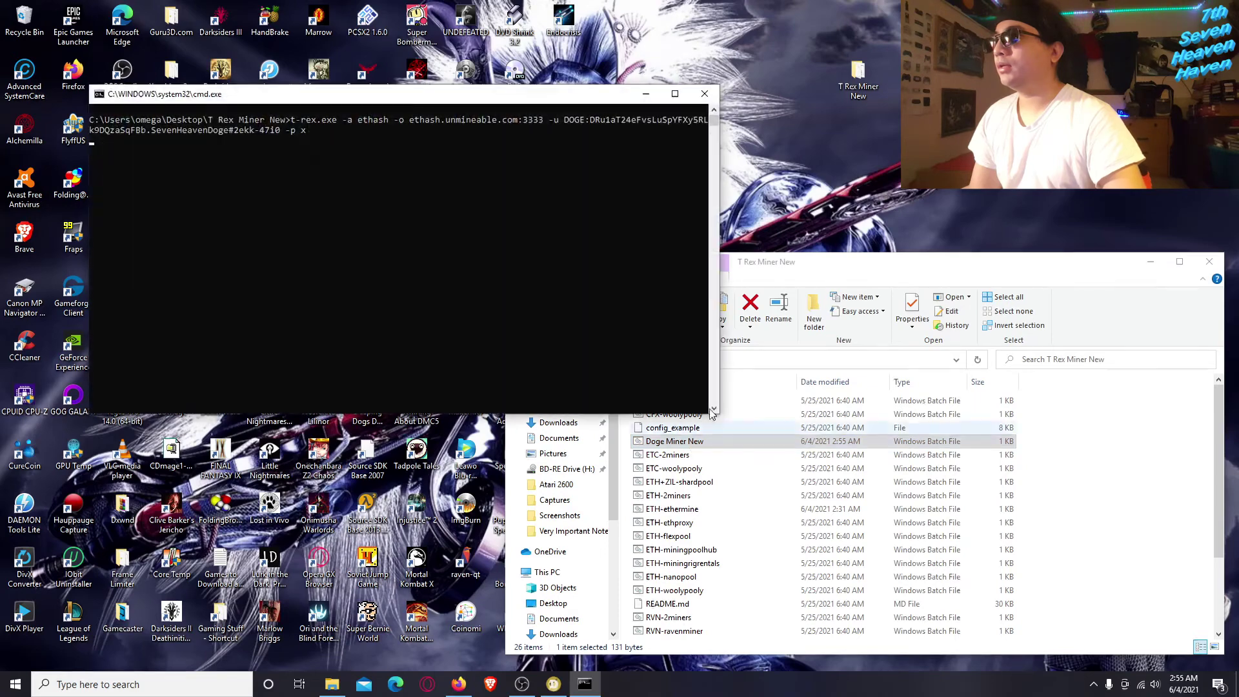
{"action": "left_click_drag", "start_coordinate": [441, 96], "coordinate": [943, 92]}
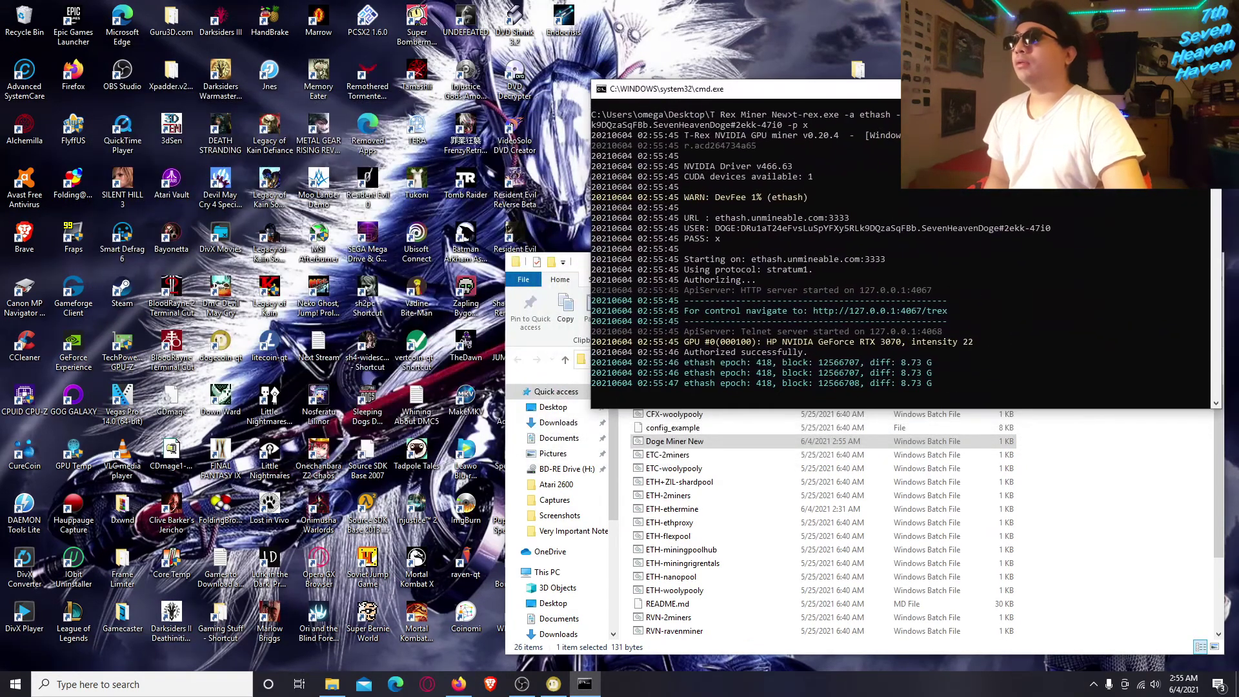
- Copy the DOGE wallet address from the Doge Miner New batch file's command, and close the file
{"action": "left_click", "coordinate": [584, 268]}
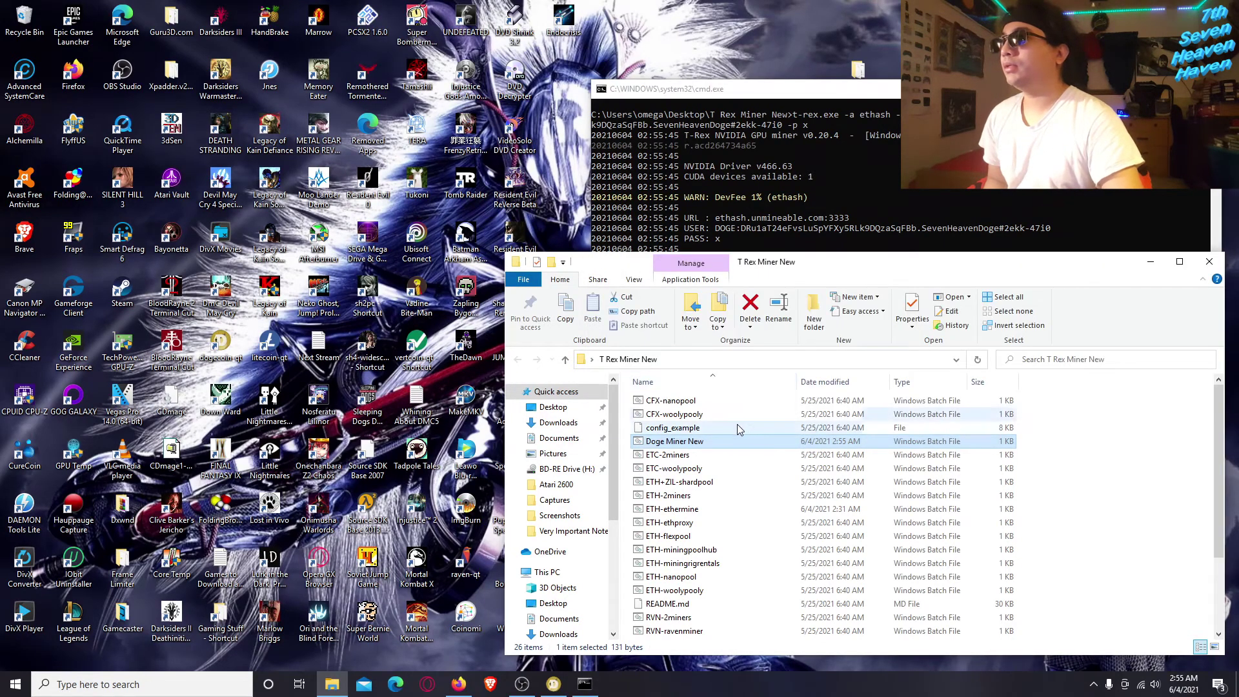
{"action": "right_click", "coordinate": [686, 444]}
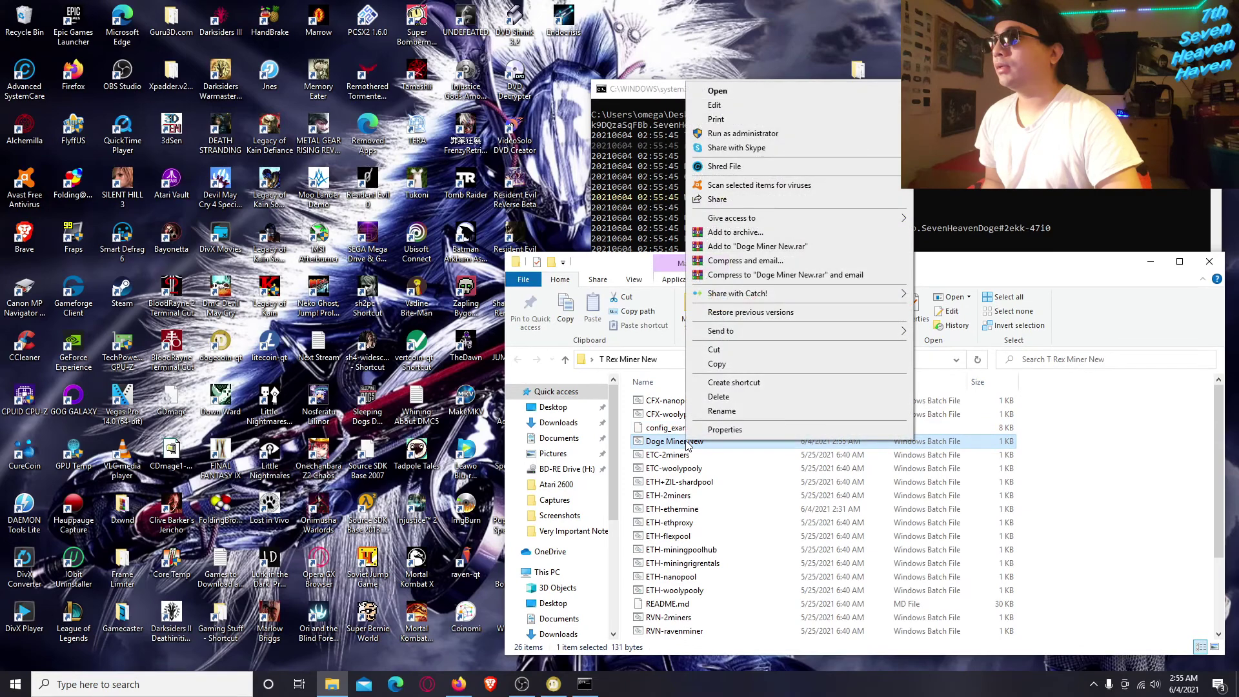
{"action": "left_click", "coordinate": [716, 104]}
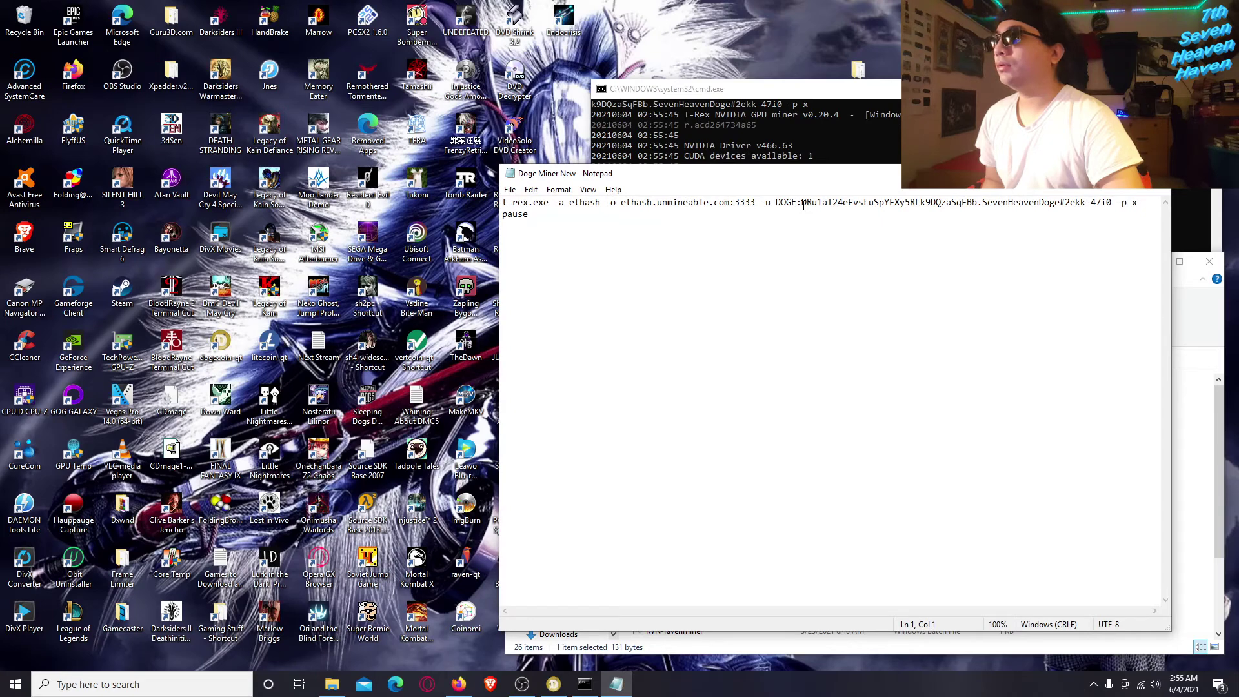
{"action": "left_click_drag", "start_coordinate": [802, 204], "coordinate": [977, 201]}
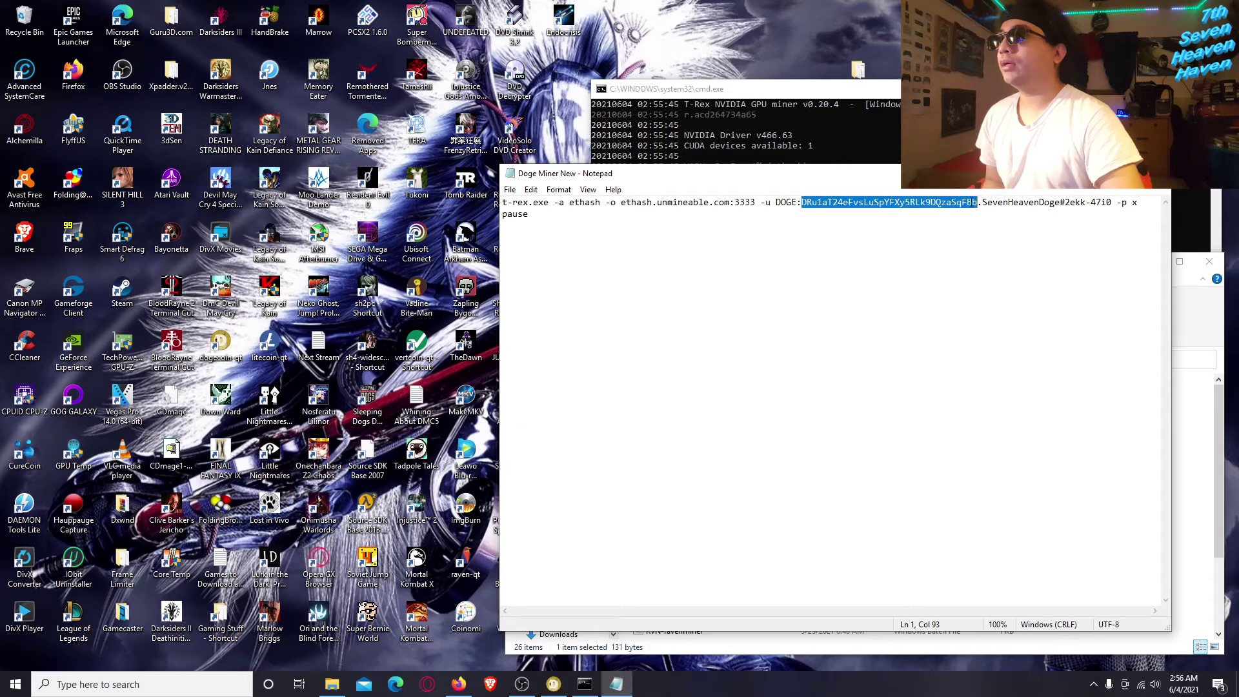
{"action": "right_click", "coordinate": [933, 203]}
{"action": "left_click", "coordinate": [962, 244]}
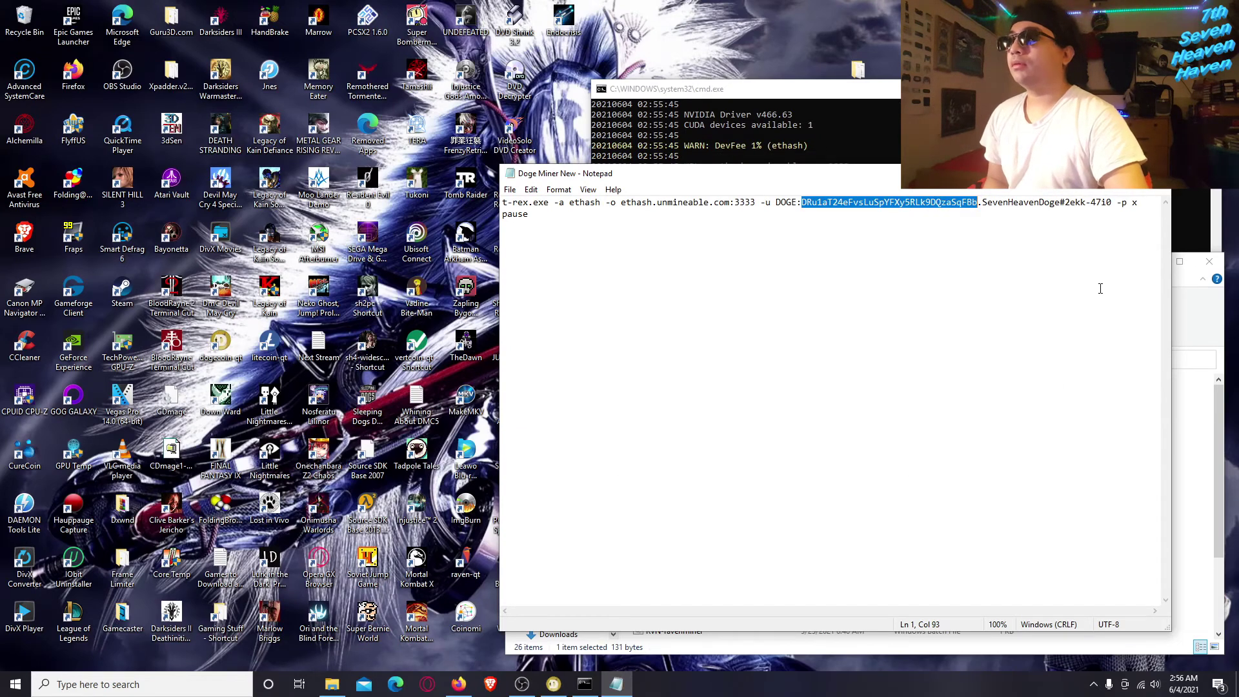
{"action": "left_click", "coordinate": [1156, 173]}
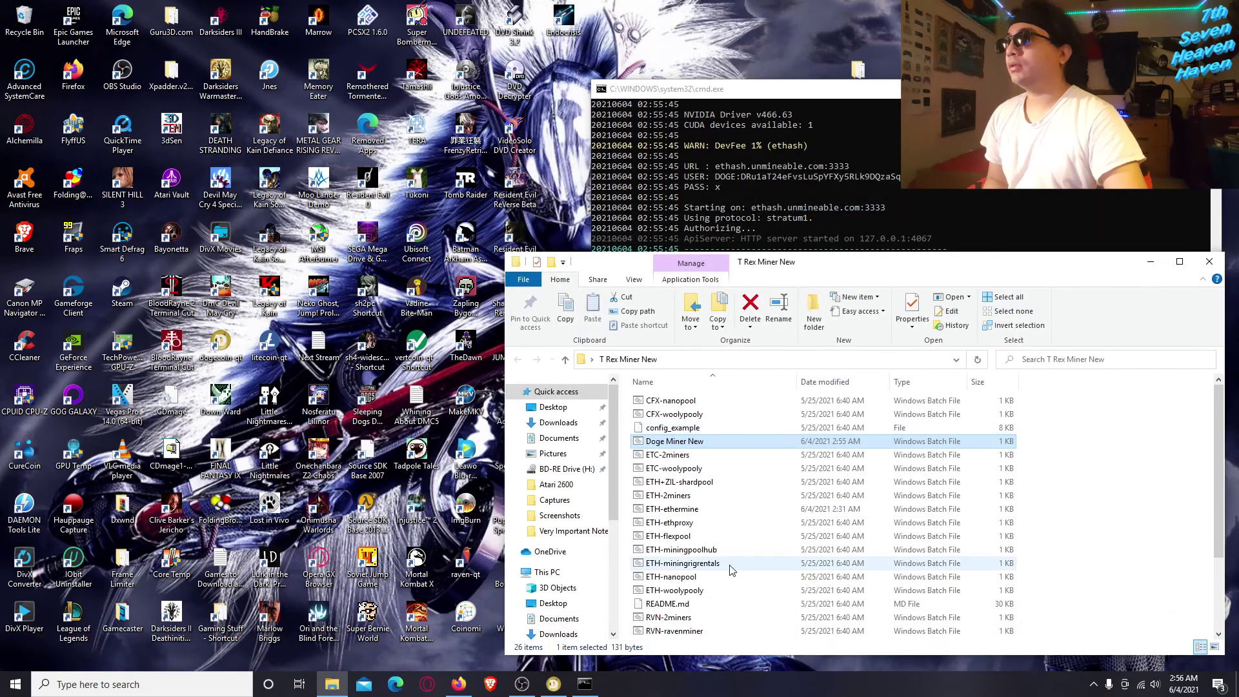
- Minimize the miner folder, switch to Firefox, and open the Dogecoin page from unMineable's coin list
{"action": "left_click", "coordinate": [1148, 262]}
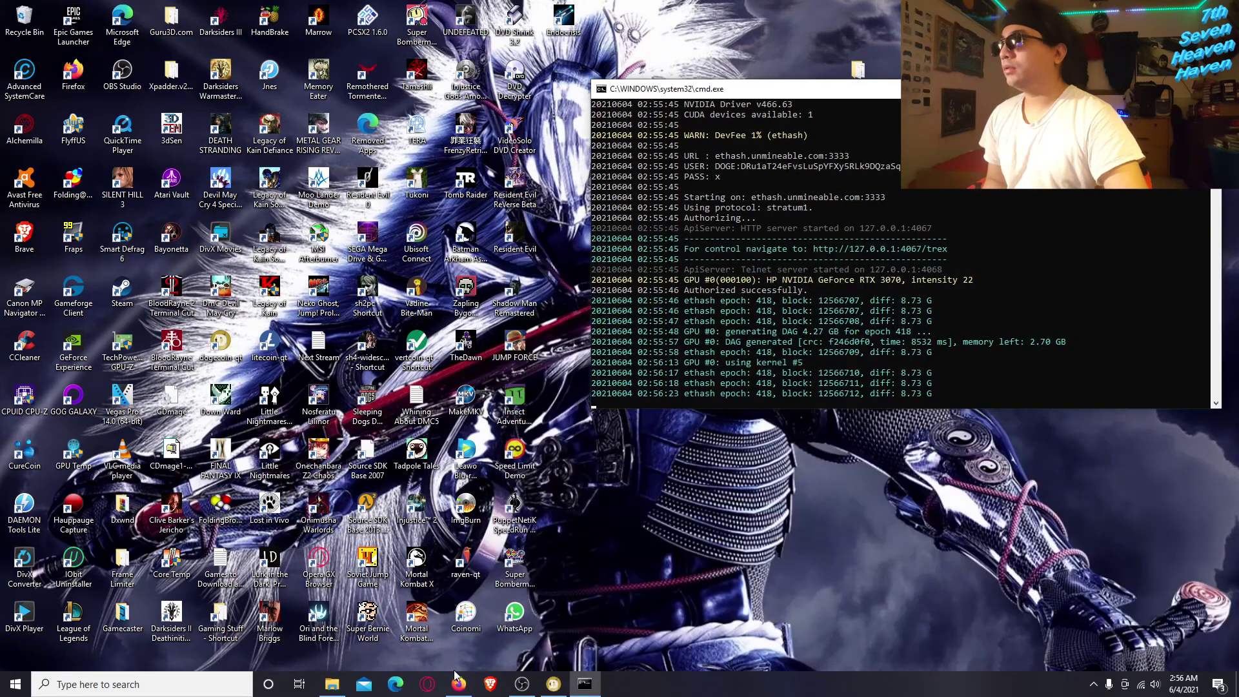
{"action": "left_click", "coordinate": [454, 685]}
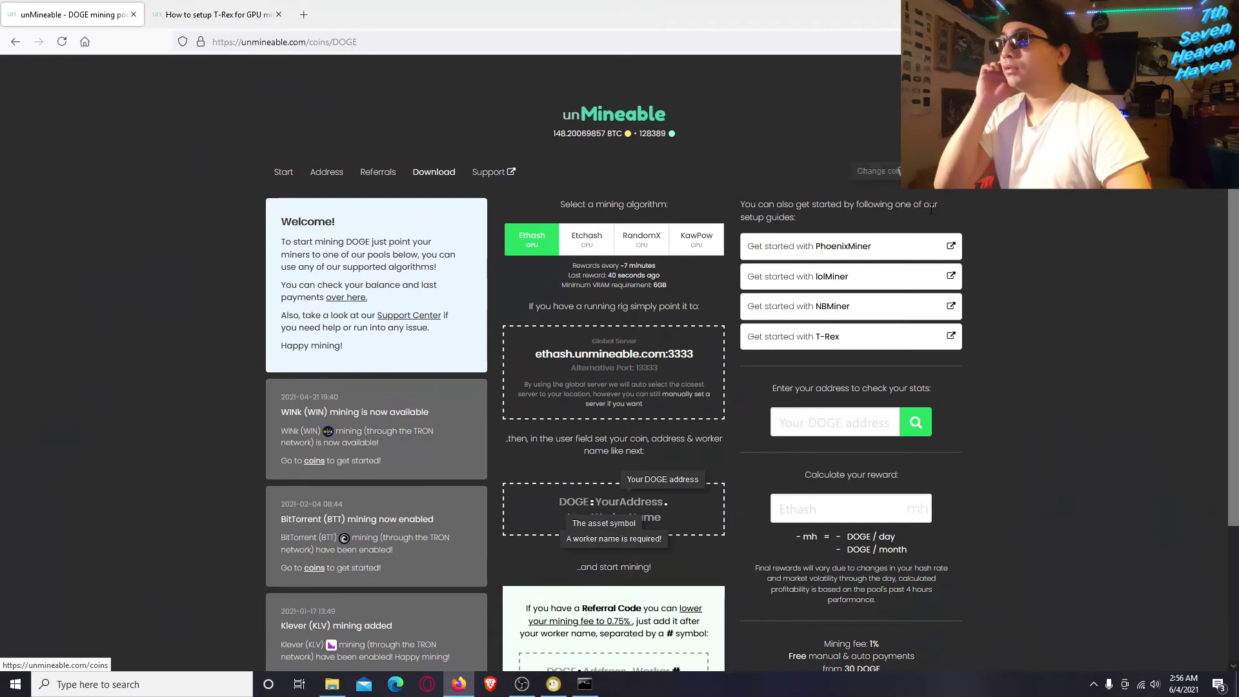
{"action": "left_click", "coordinate": [614, 116]}
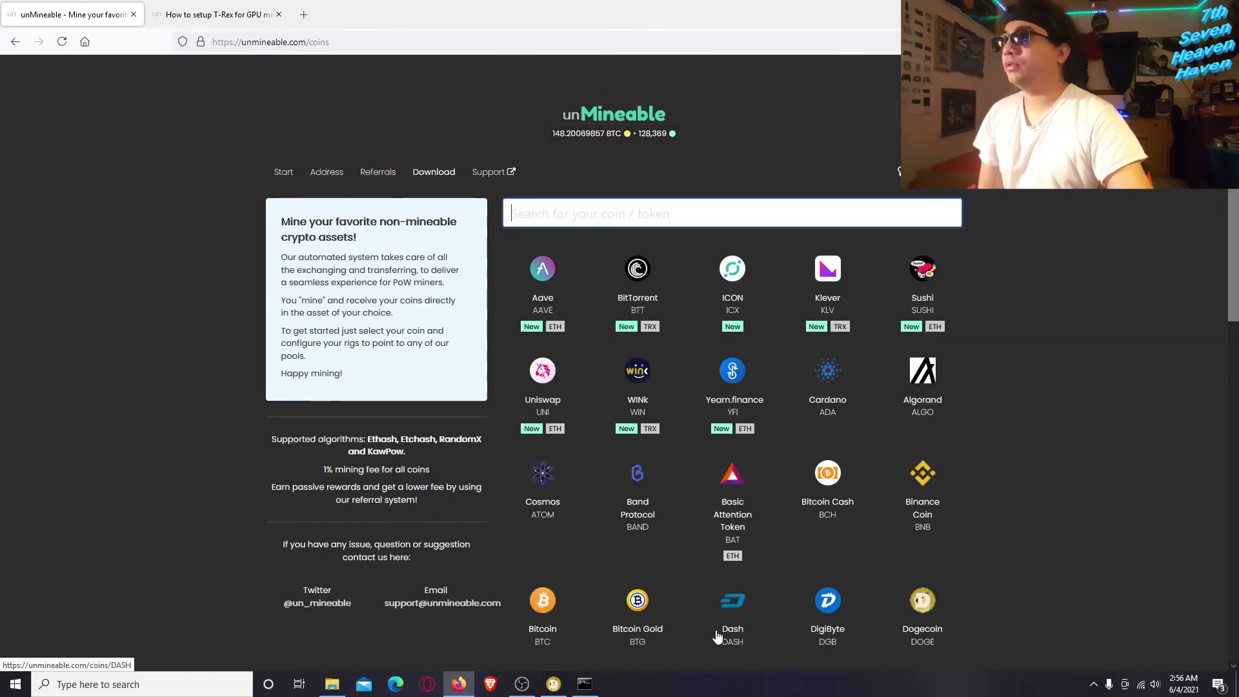
{"action": "left_click", "coordinate": [924, 600]}
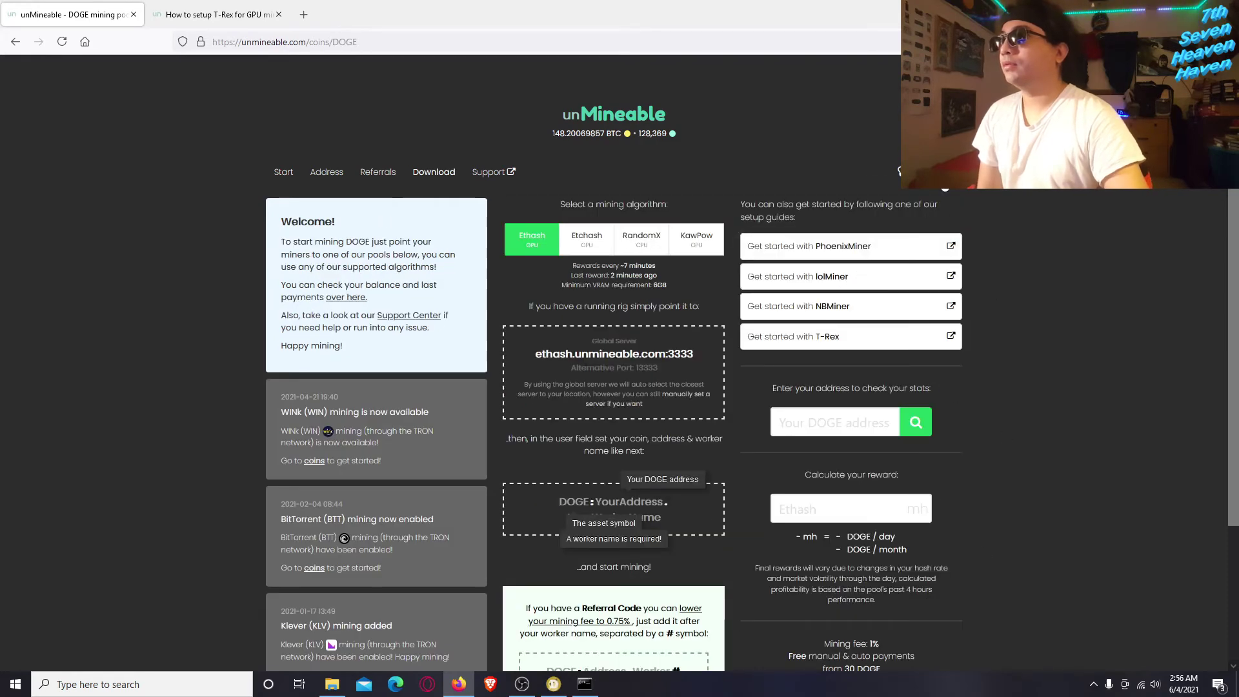
- Look over the selectable coins on unMineable through the change-coin option, and return to the Dogecoin page
{"action": "left_click", "coordinate": [903, 171]}
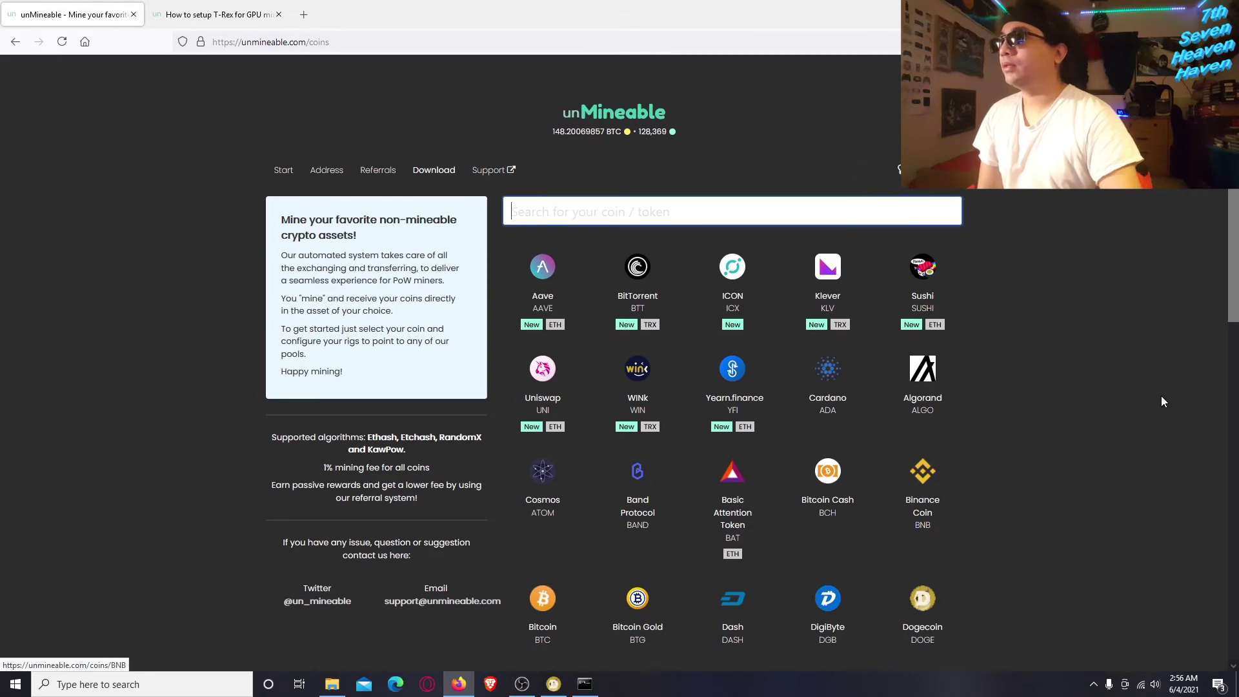
{"action": "scroll", "coordinate": [1160, 396], "scroll_direction": "down", "scroll_amount": 10}
{"action": "scroll", "coordinate": [1160, 395], "scroll_direction": "up", "scroll_amount": 8}
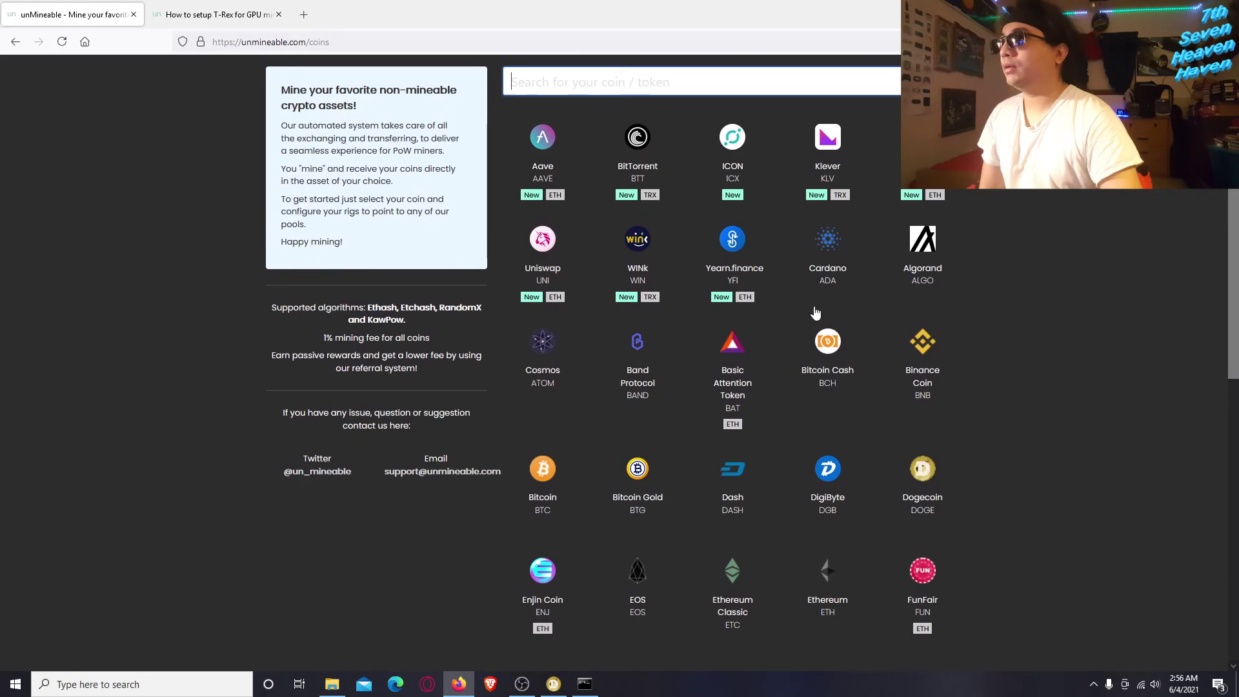
{"action": "left_click", "coordinate": [943, 493]}
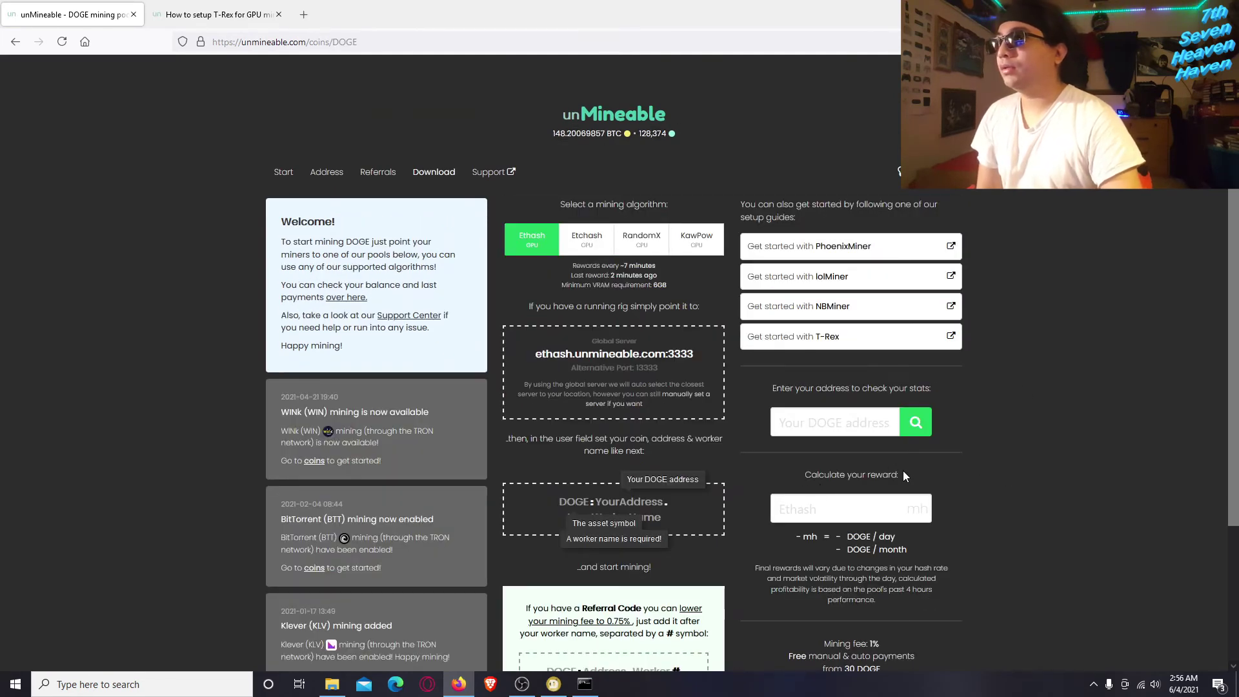
- Paste the copied DOGE wallet address into the address field for checking mining stats on unMineable's DOGE page
{"action": "left_click_drag", "start_coordinate": [773, 388], "coordinate": [883, 388]}
{"action": "left_click", "coordinate": [866, 392]}
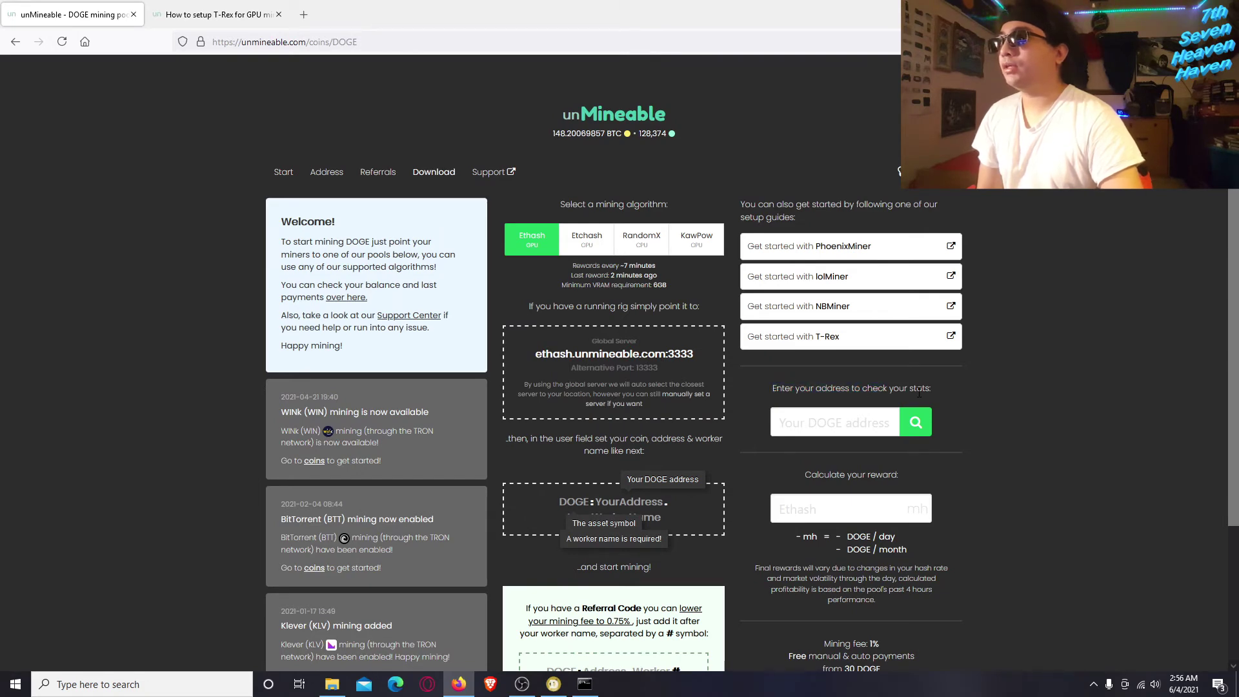
{"action": "left_click", "coordinate": [807, 422]}
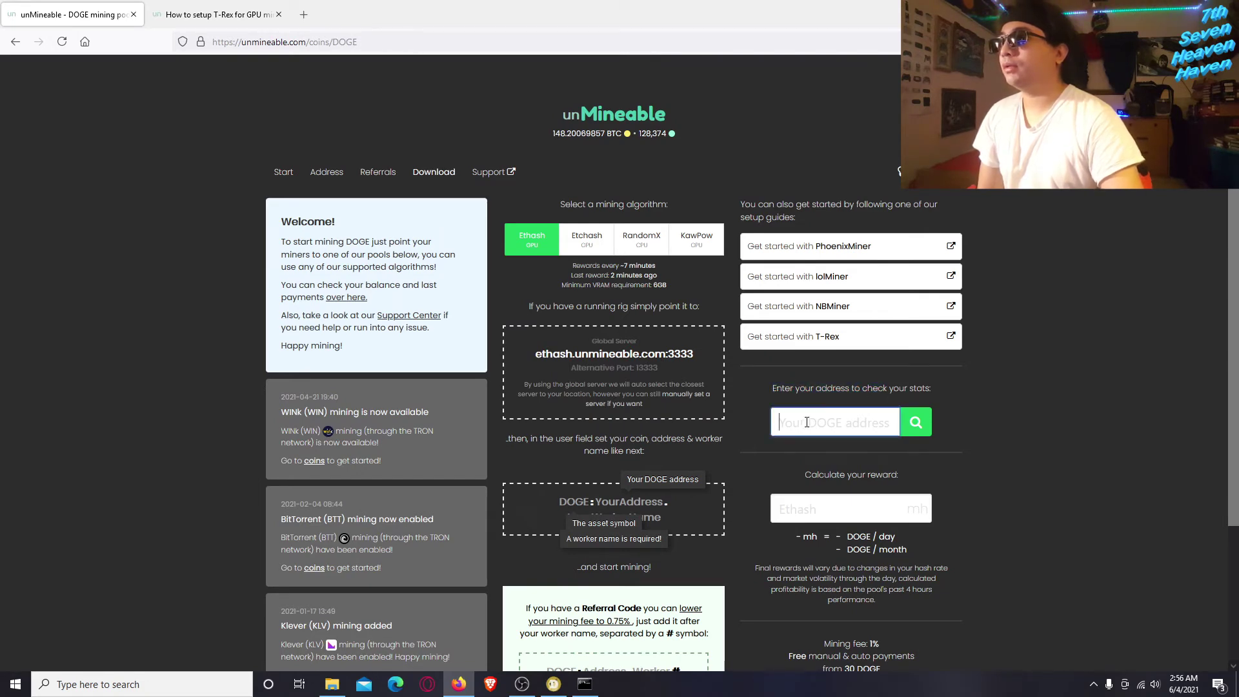
{"action": "right_click", "coordinate": [807, 422]}
{"action": "left_click", "coordinate": [839, 517]}
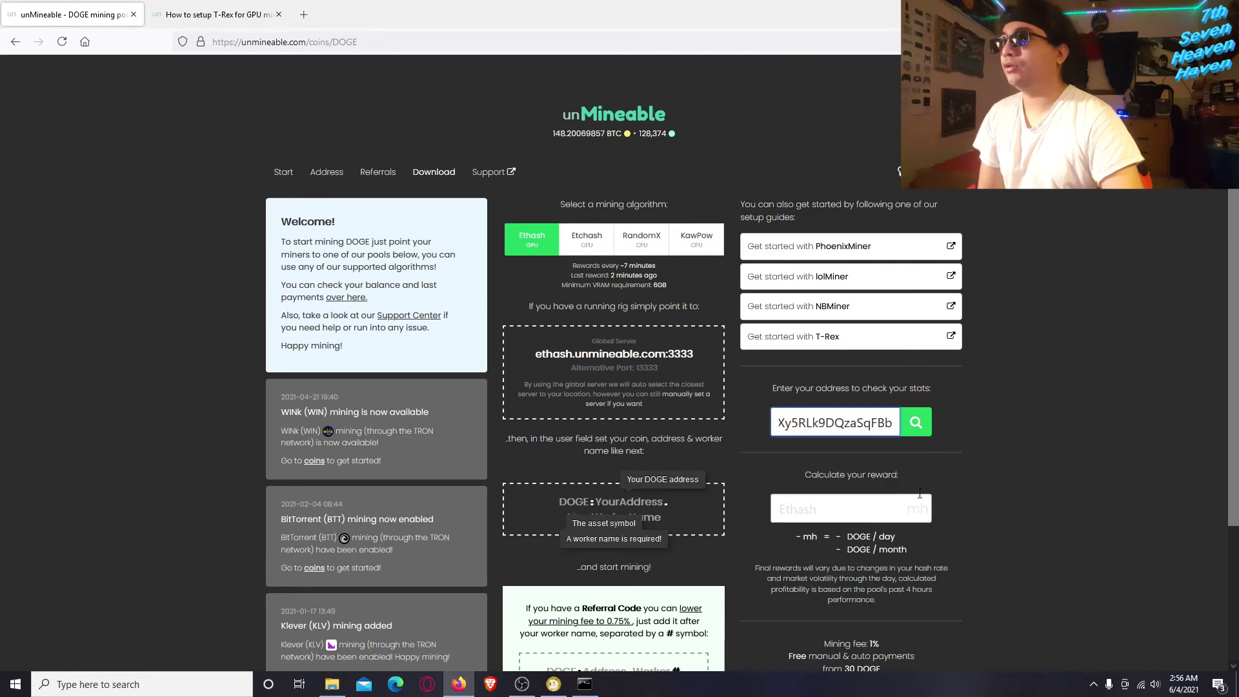
- Look up the mining stats for the pasted DOGE address and examine the total amount paid
{"action": "left_click", "coordinate": [915, 425]}
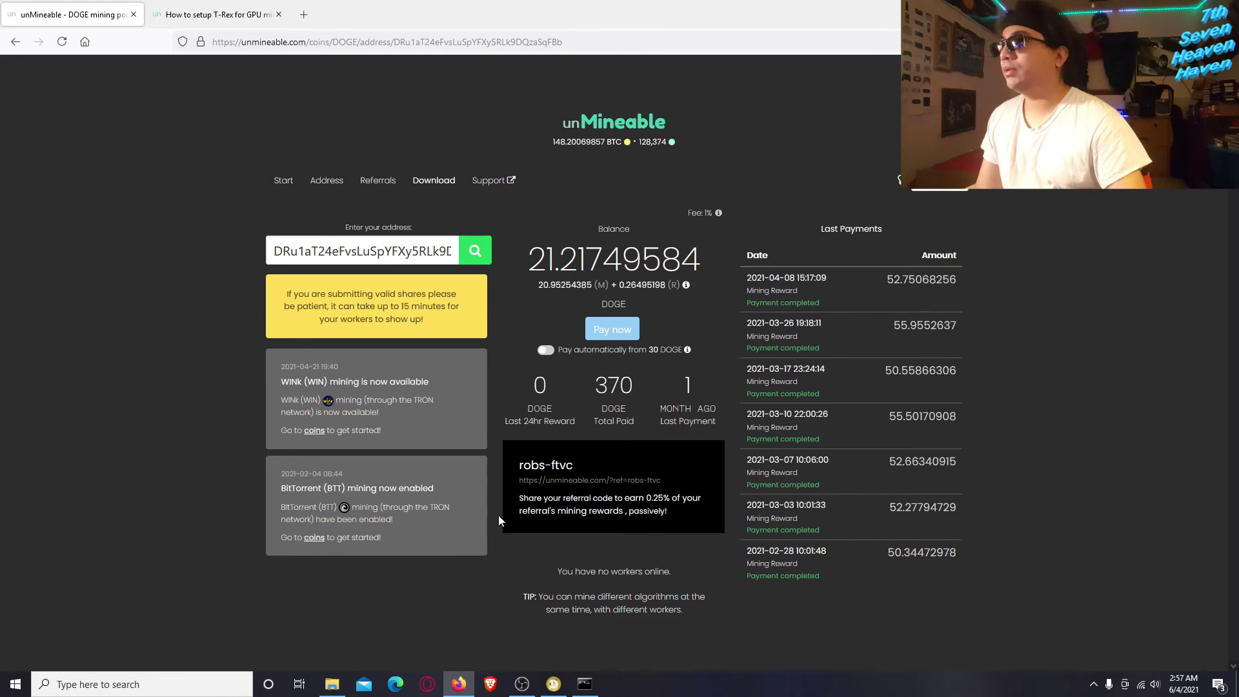
{"action": "left_click_drag", "start_coordinate": [591, 394], "coordinate": [642, 387]}
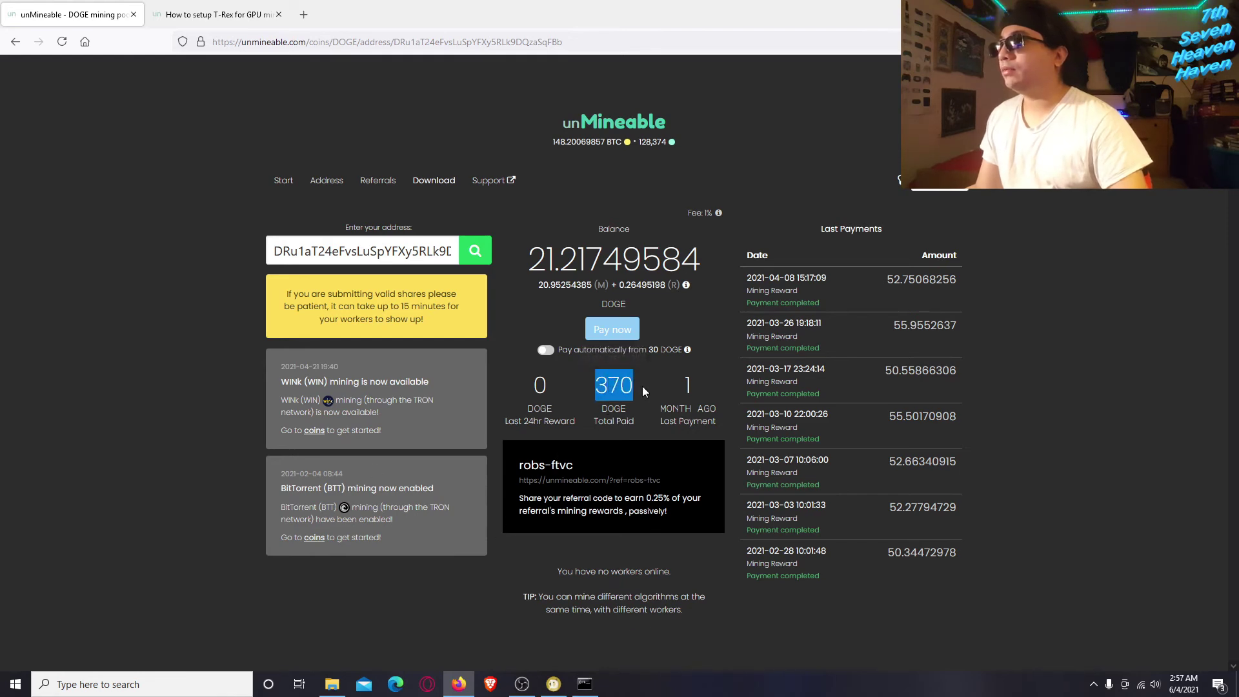
{"action": "left_click", "coordinate": [95, 398]}
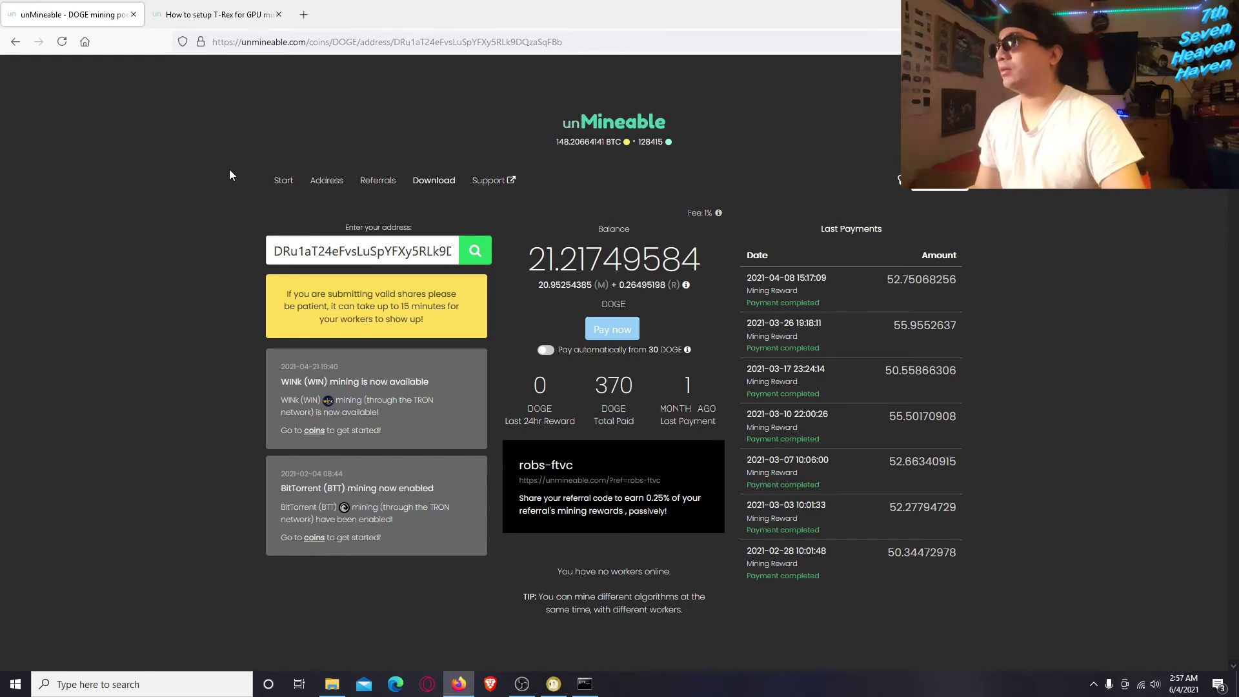
- Close the T-Rex setup guide page and reload the unMineable stats page for the address
{"action": "left_click", "coordinate": [238, 15]}
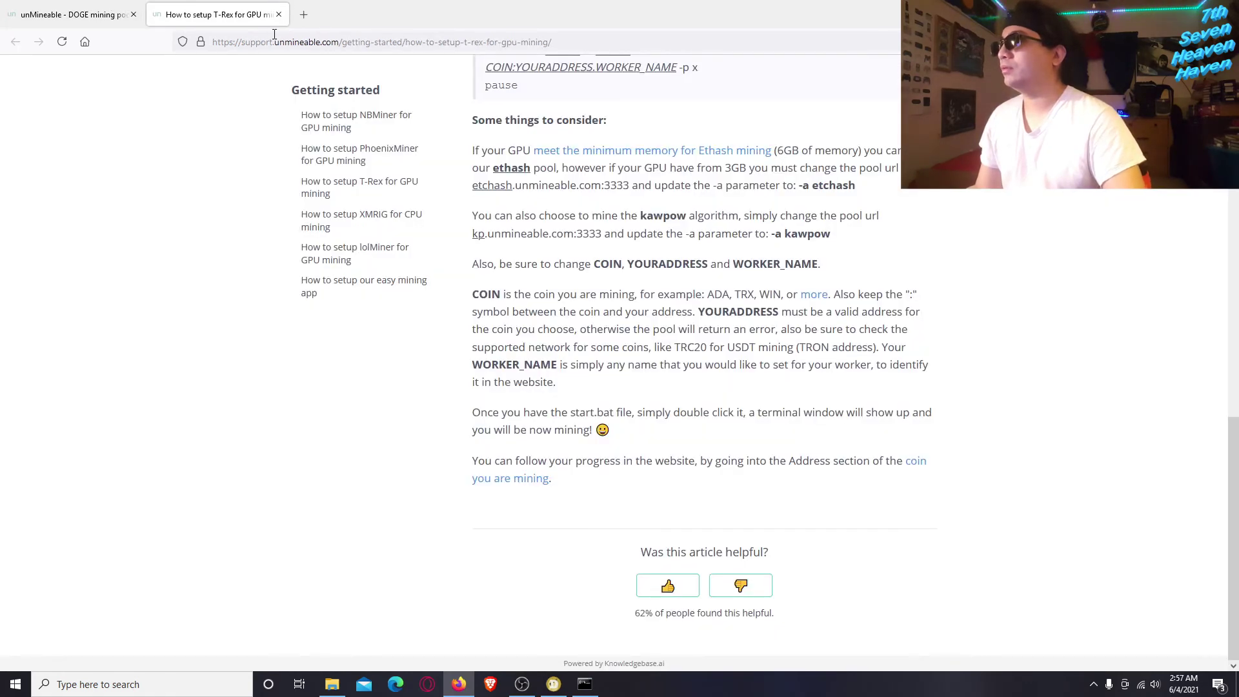
{"action": "left_click", "coordinate": [278, 14]}
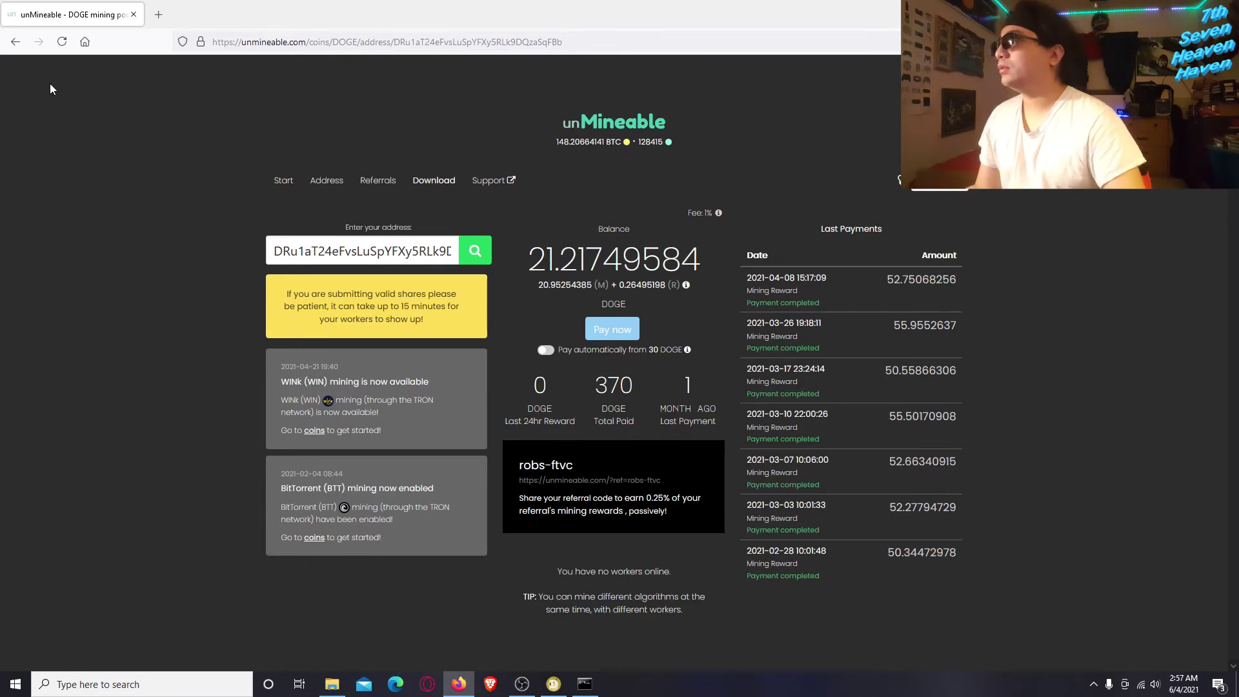
{"action": "left_click", "coordinate": [62, 42]}
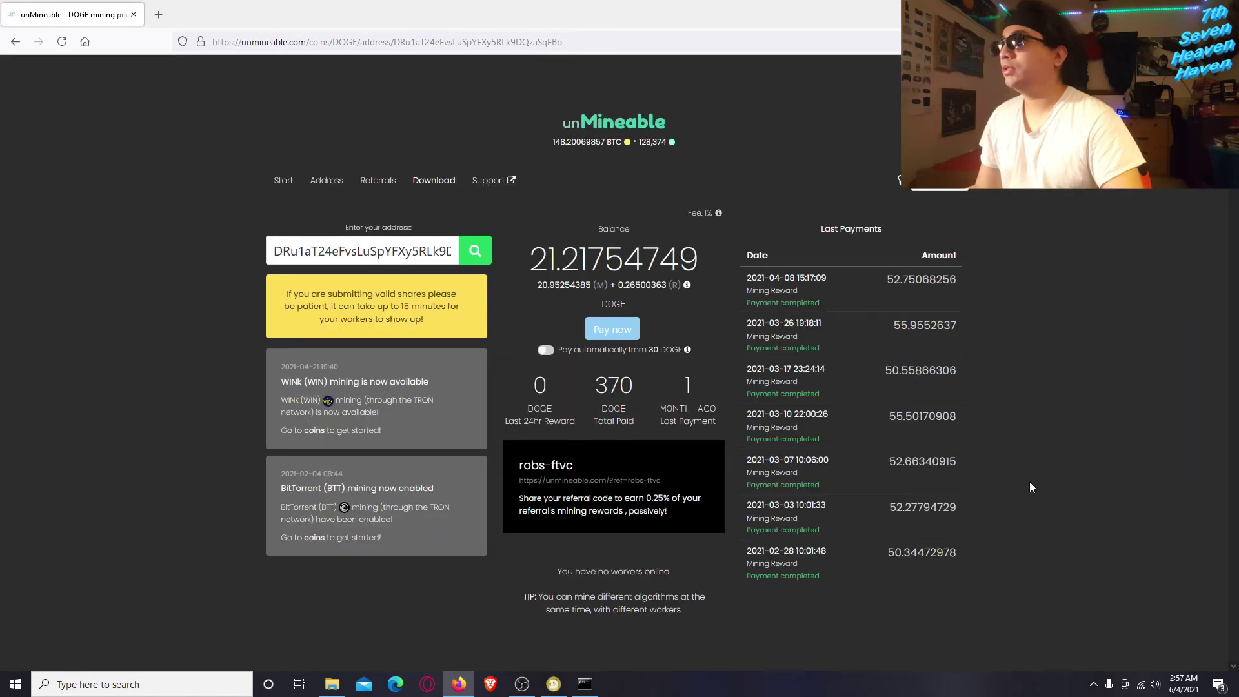
- With Firefox minimized, open TechPowerUp GPU-Z from the desktop beside the T-Rex miner console
{"action": "left_click", "coordinate": [584, 683]}
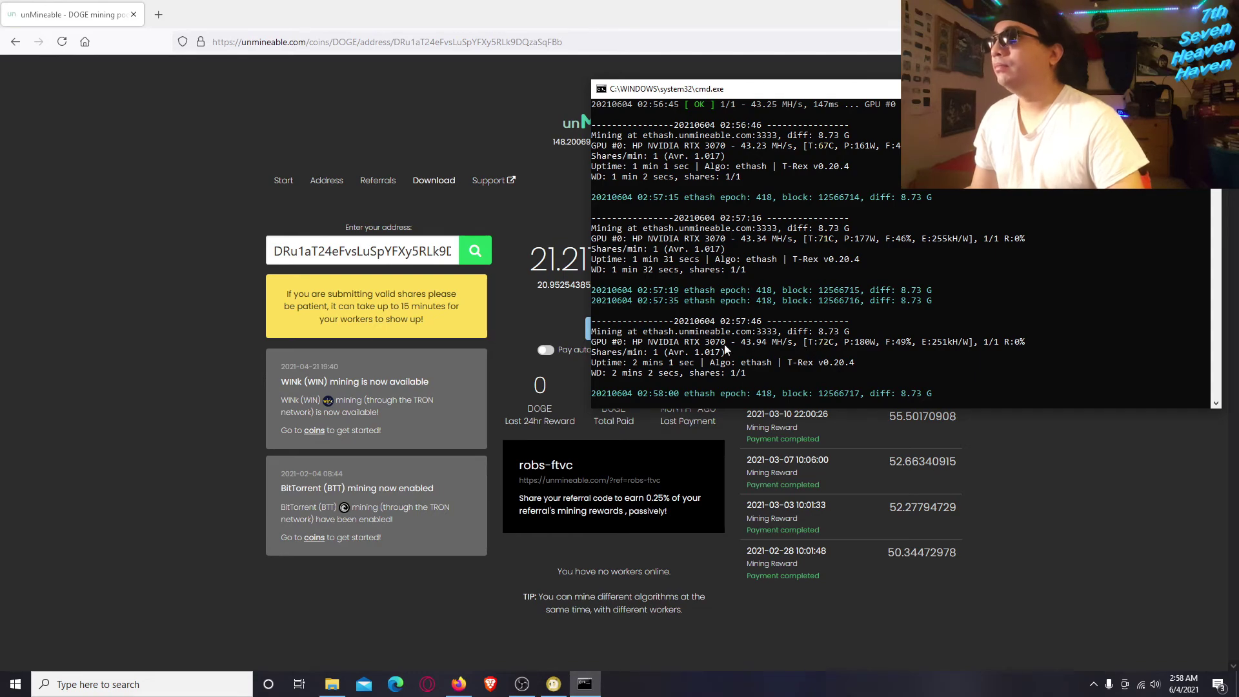
{"action": "left_click", "coordinate": [1164, 13]}
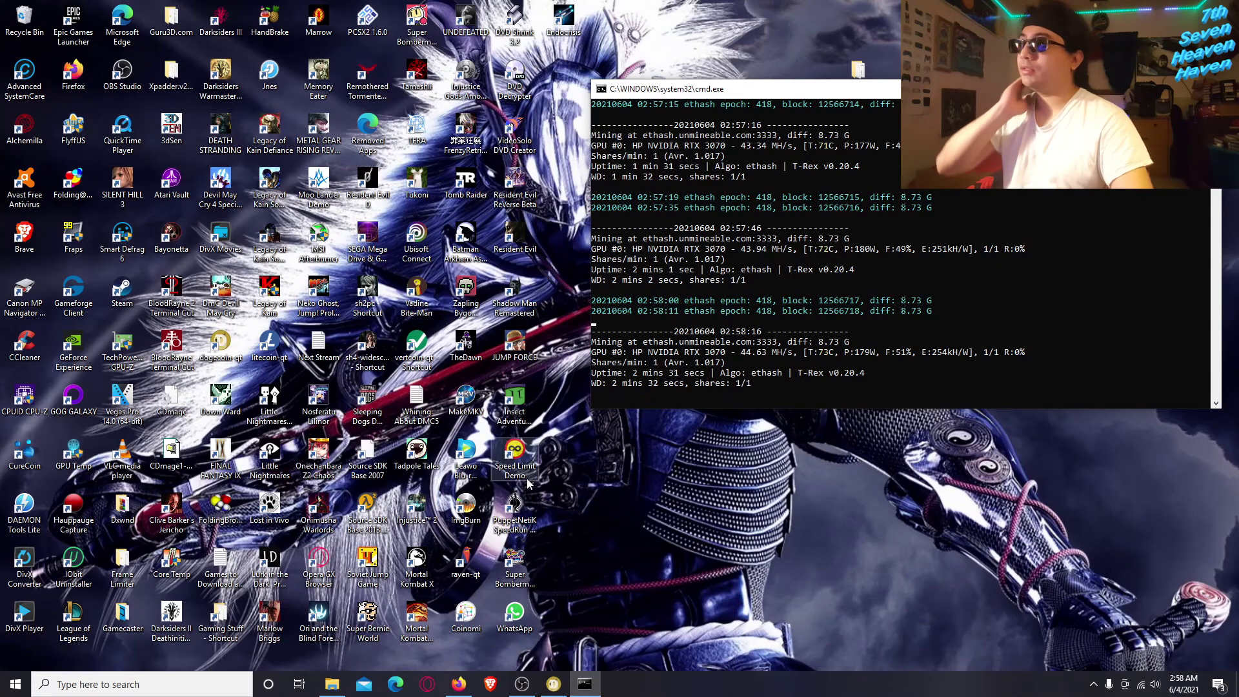
{"action": "double_click", "coordinate": [120, 363]}
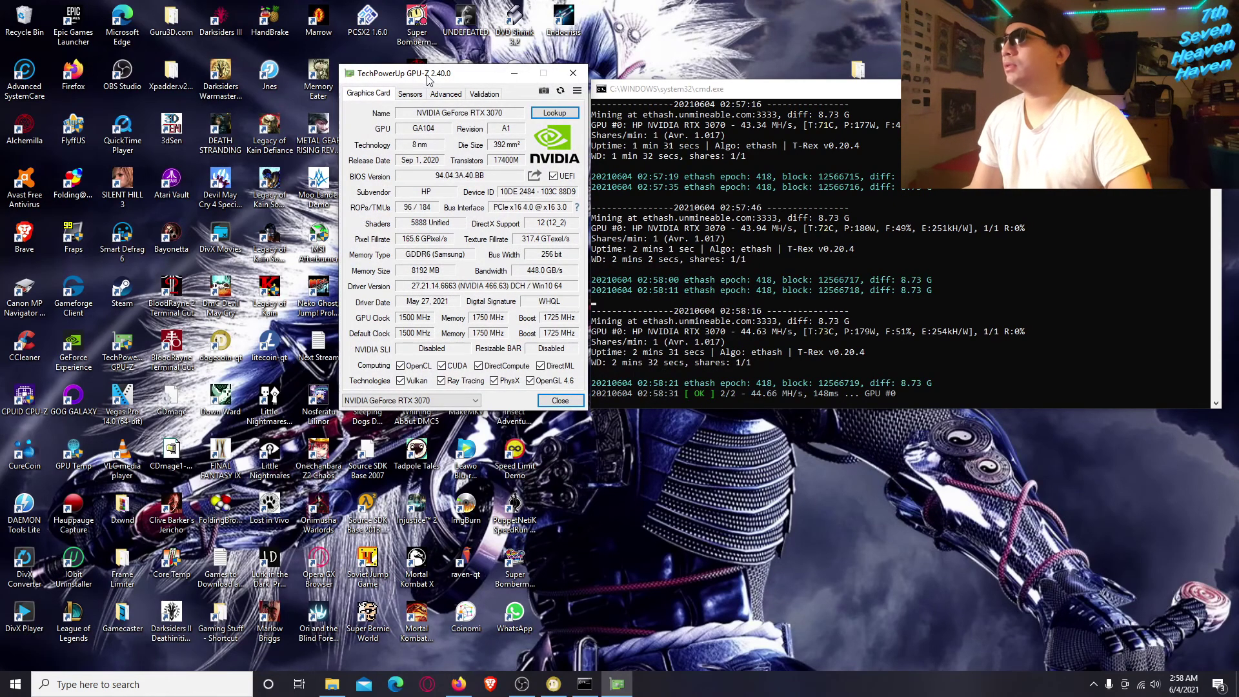
{"action": "left_click_drag", "start_coordinate": [427, 78], "coordinate": [460, 79]}
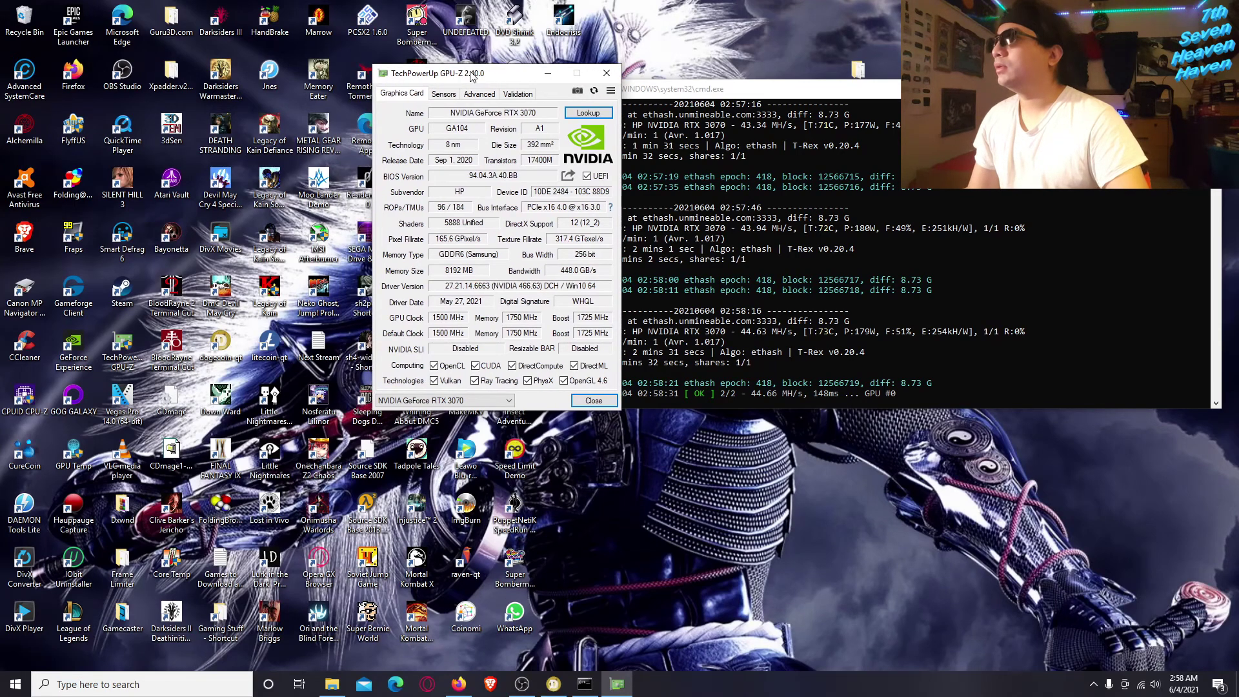
- Examine the temperature, fan, load and power sensors and the graphics card details in GPU-Z, and close it
{"action": "left_click", "coordinate": [443, 94]}
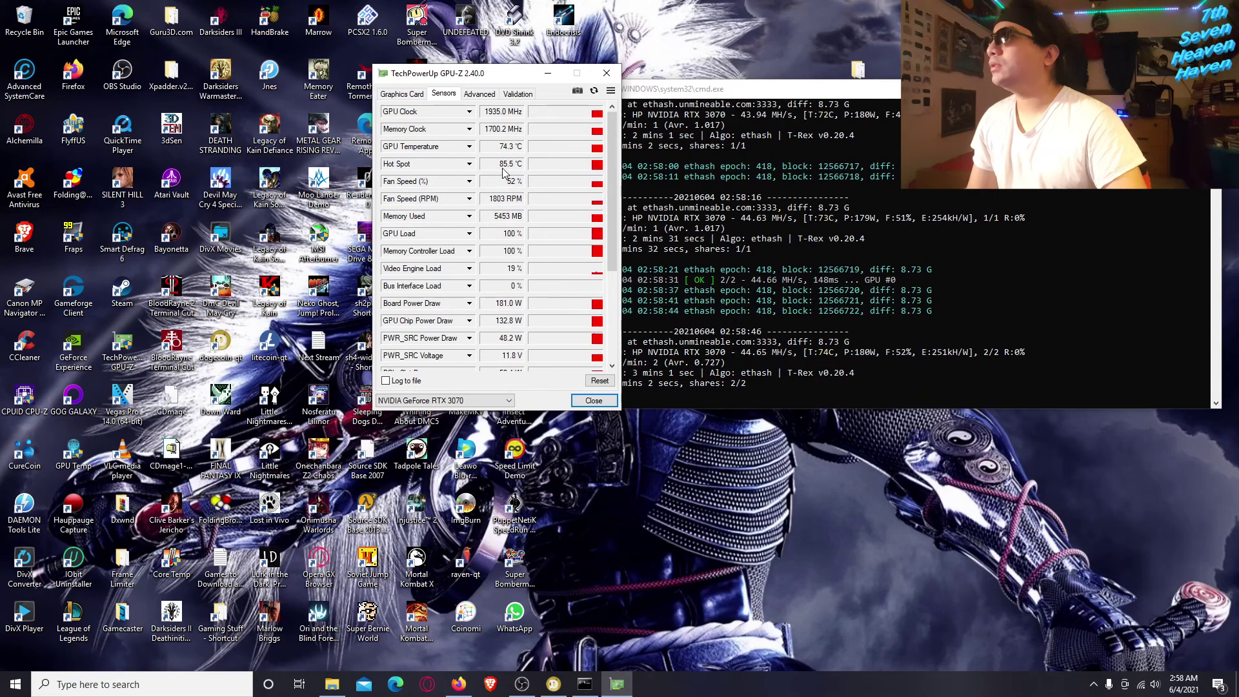
{"action": "scroll", "coordinate": [541, 223], "scroll_direction": "down", "scroll_amount": 4}
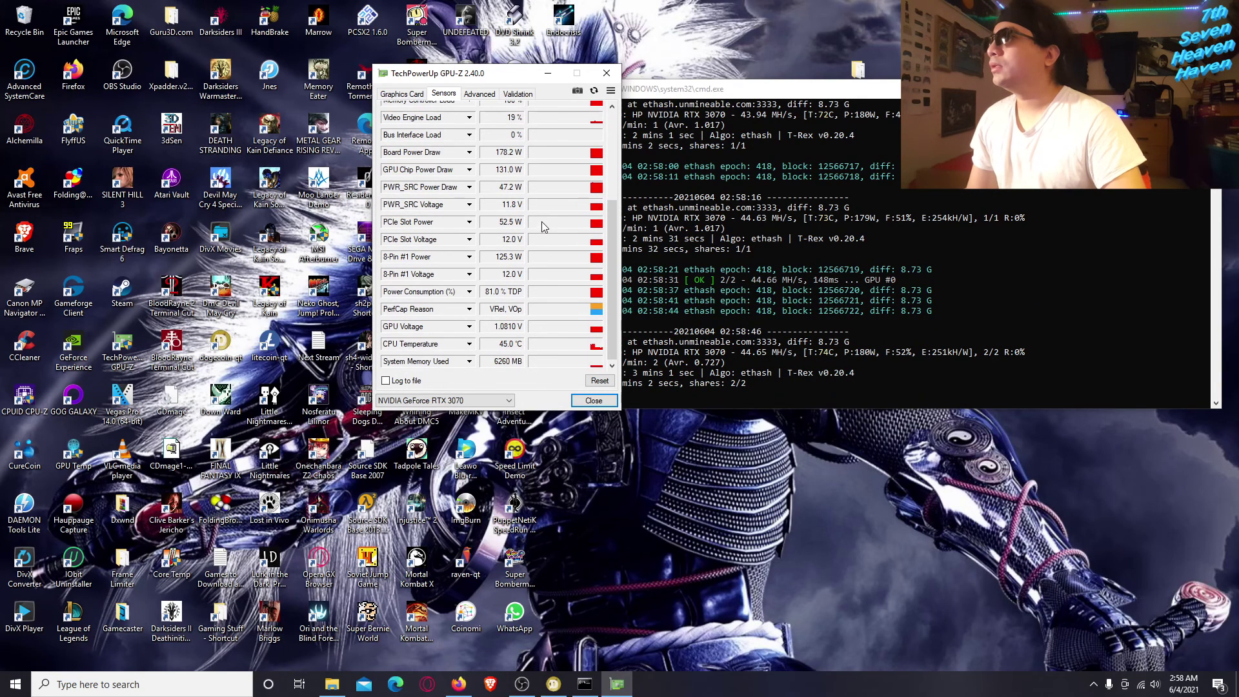
{"action": "scroll", "coordinate": [513, 332], "scroll_direction": "up", "scroll_amount": 4}
{"action": "scroll", "coordinate": [513, 332], "scroll_direction": "up", "scroll_amount": 1}
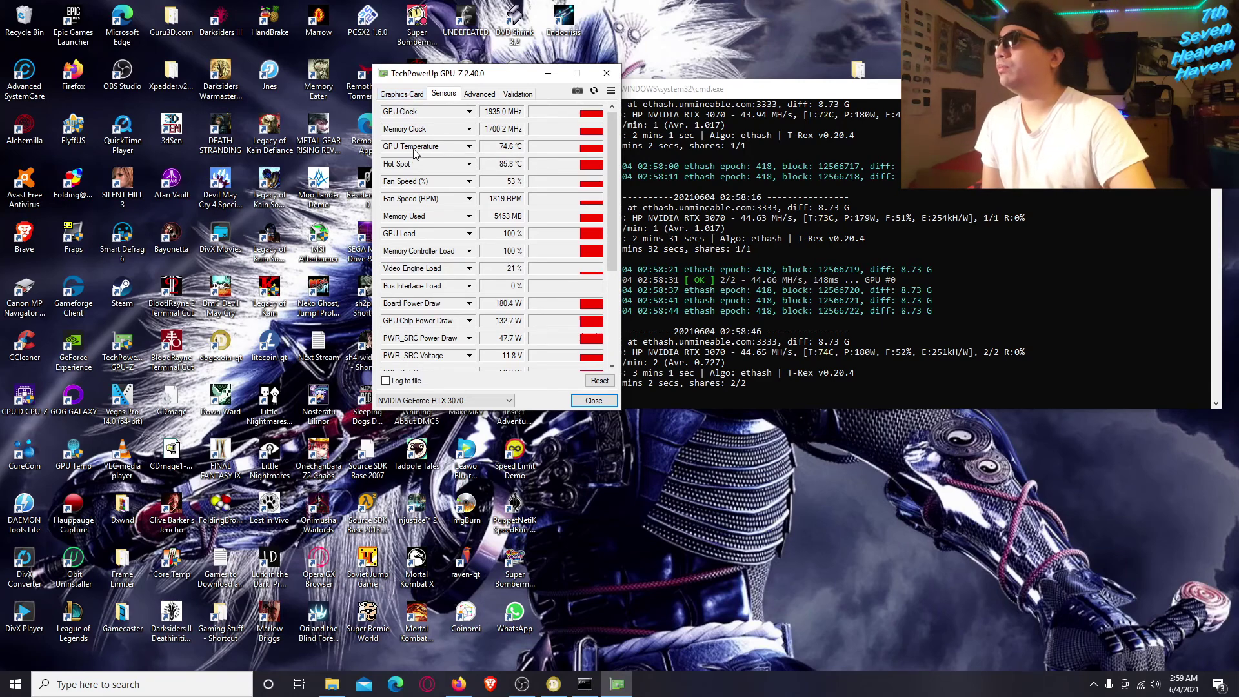
{"action": "scroll", "coordinate": [563, 234], "scroll_direction": "down", "scroll_amount": 3}
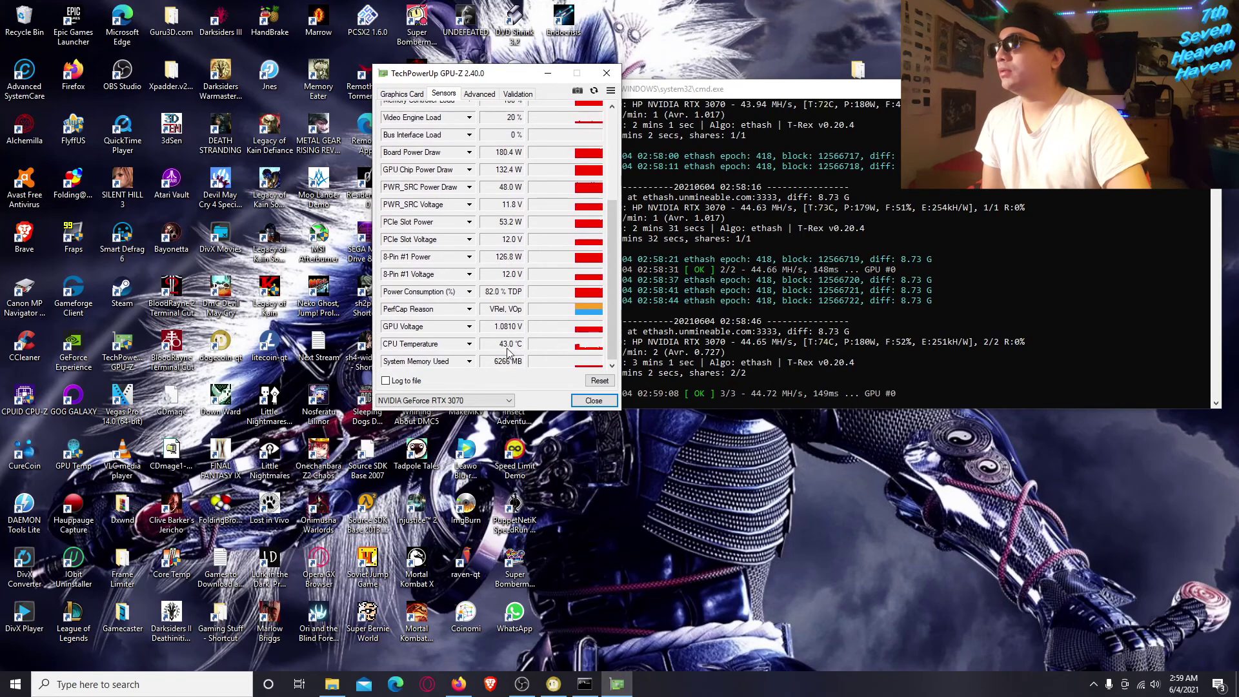
{"action": "scroll", "coordinate": [566, 360], "scroll_direction": "up", "scroll_amount": 3}
{"action": "scroll", "coordinate": [566, 356], "scroll_direction": "up", "scroll_amount": 1}
{"action": "left_click", "coordinate": [395, 97]}
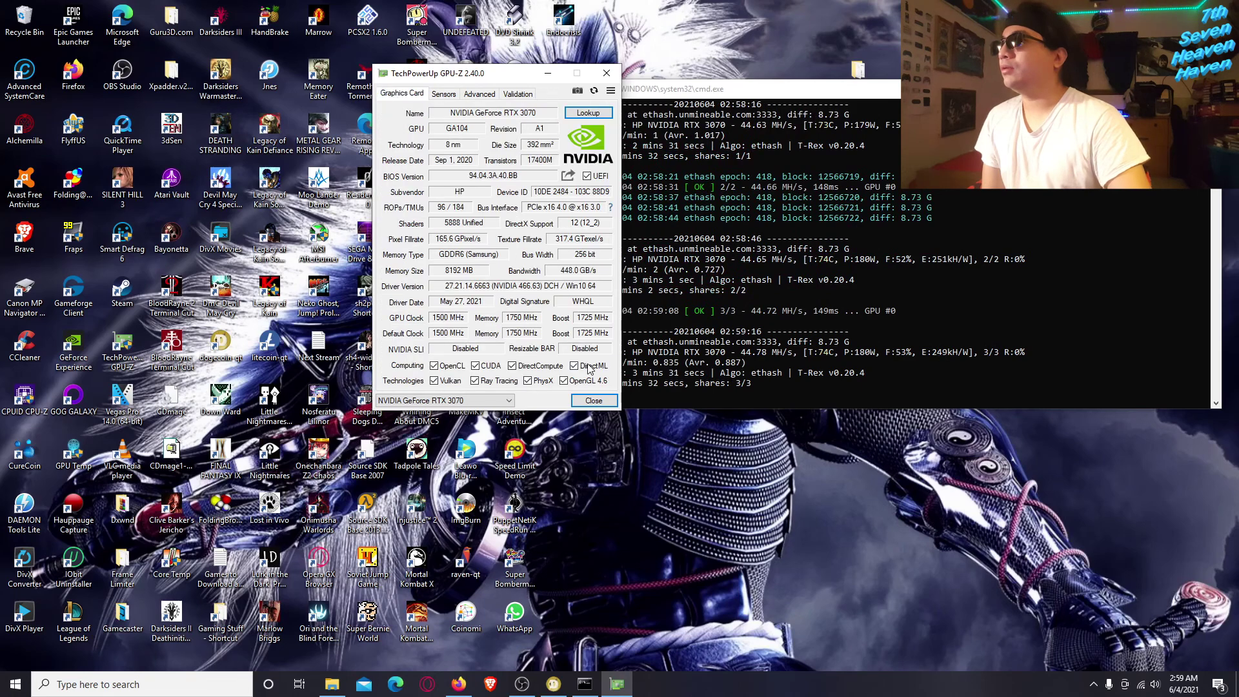
{"action": "left_click", "coordinate": [594, 400]}
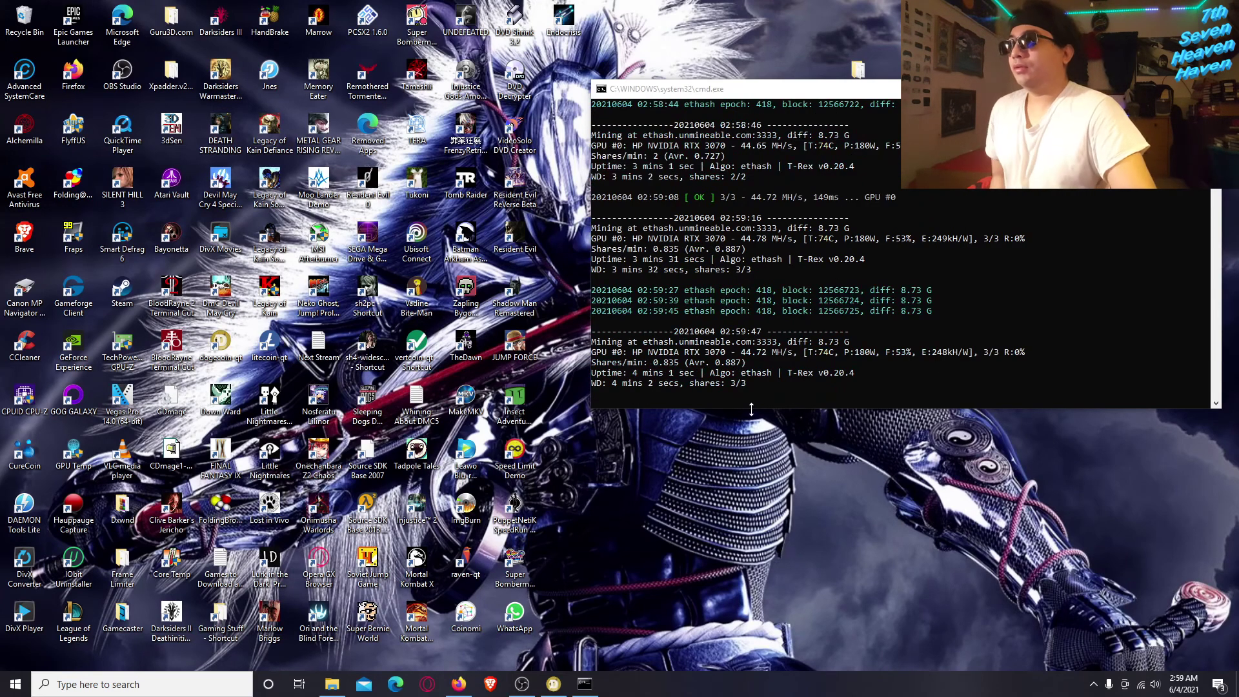
- Switch back to Firefox, reload the unMineable stats page, and check the balance and the worker's hashrate
{"action": "mouse_move", "coordinate": [562, 681]}
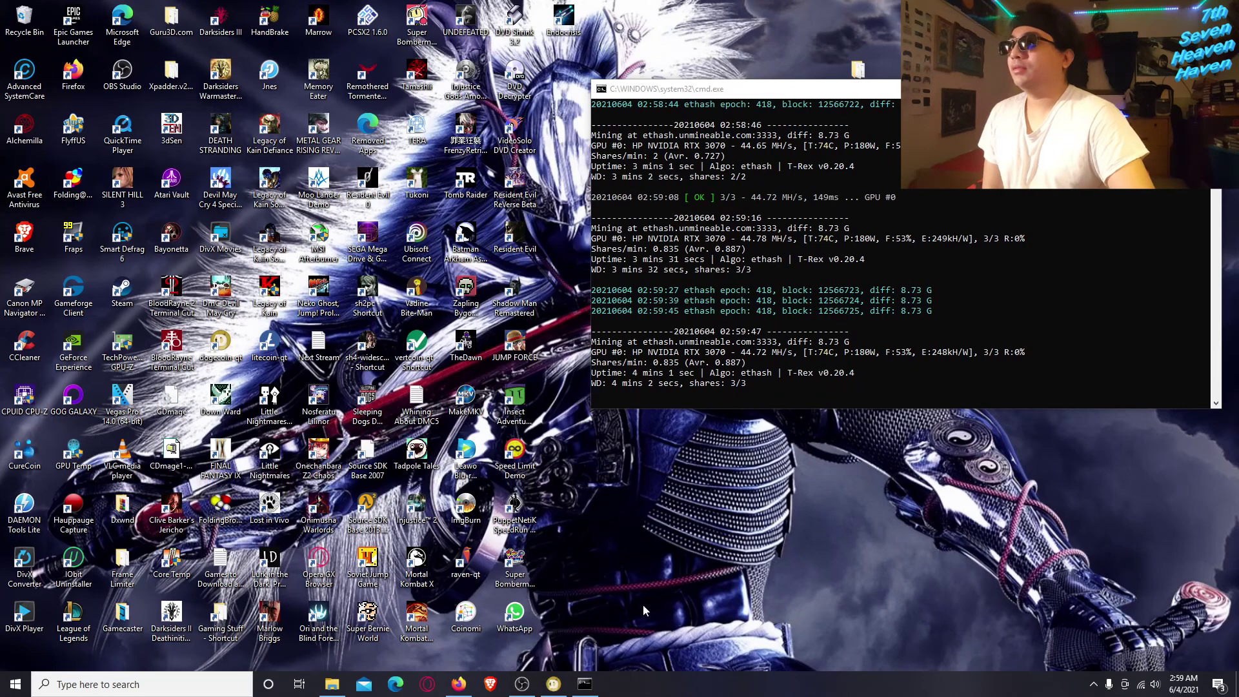
{"action": "left_click", "coordinate": [473, 676]}
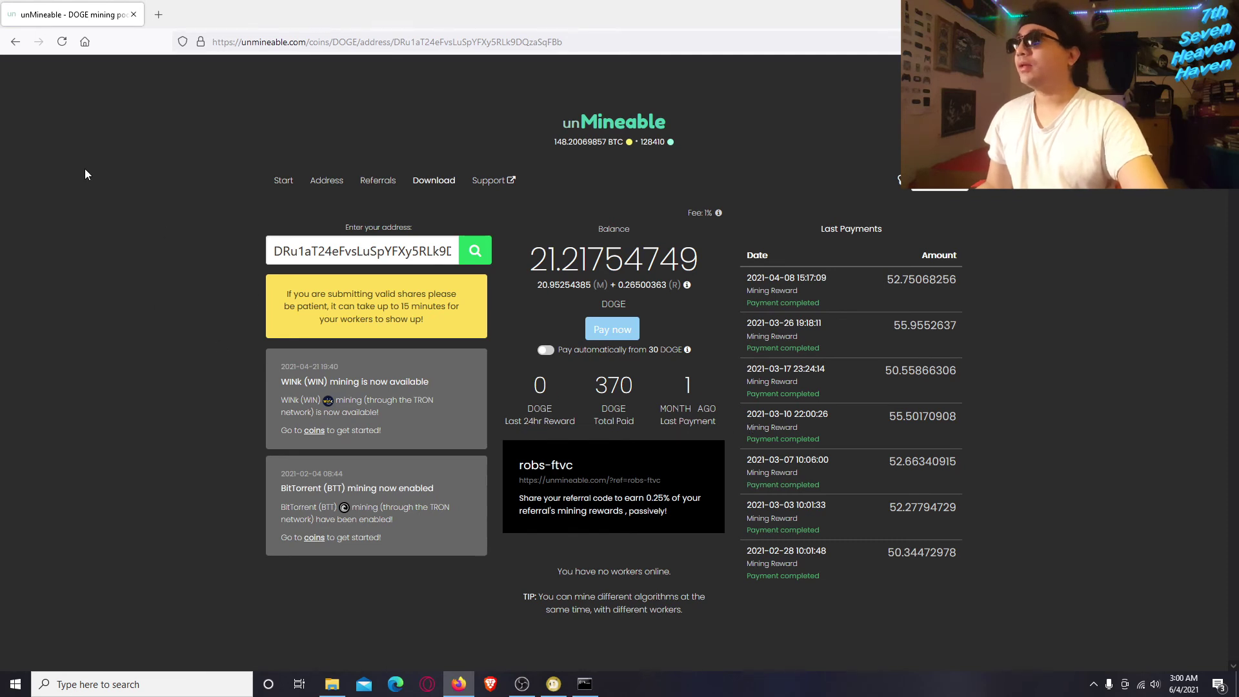
{"action": "left_click", "coordinate": [62, 41]}
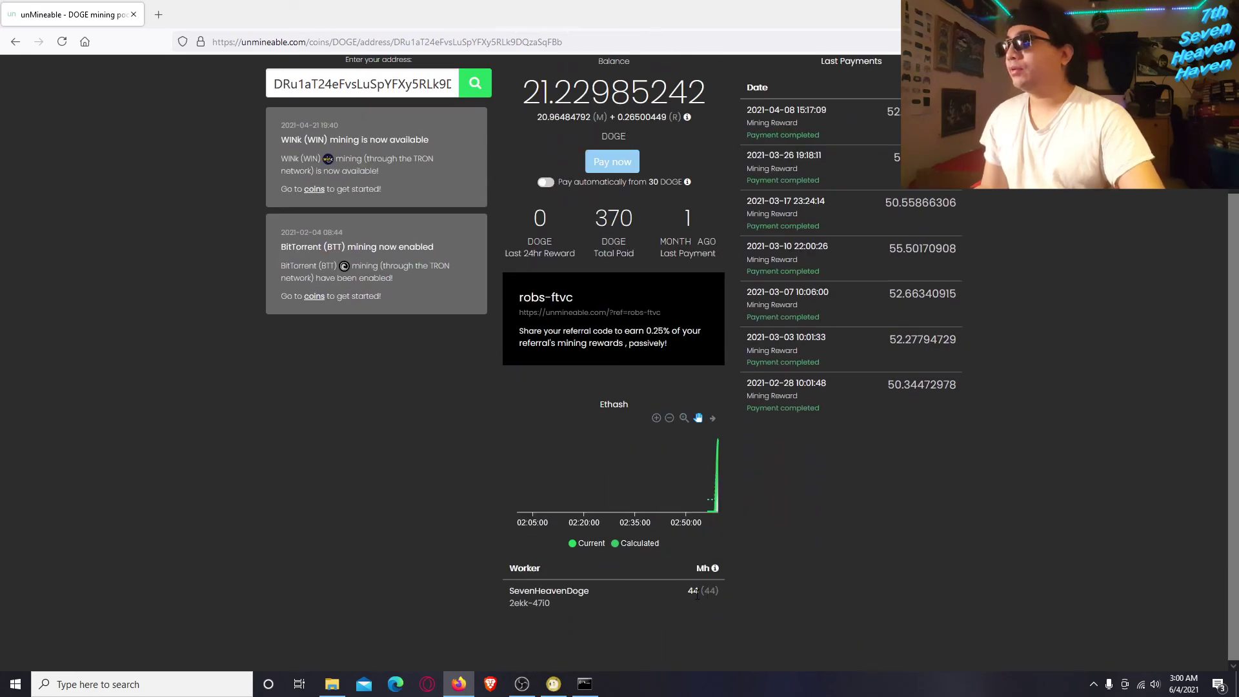
{"action": "scroll", "coordinate": [761, 591], "scroll_direction": "up", "scroll_amount": 2}
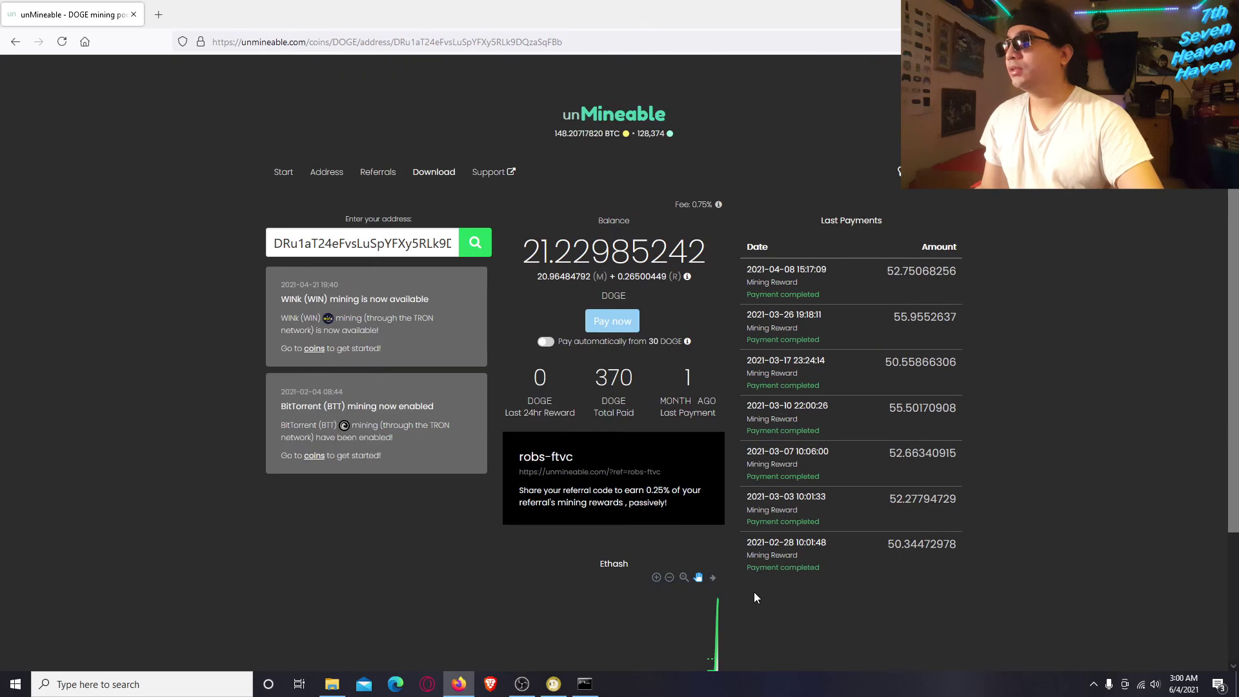
- Compare the T-Rex miner console's output with the Ethash chart and worker hashrate on the unMineable page
{"action": "left_click", "coordinate": [584, 684]}
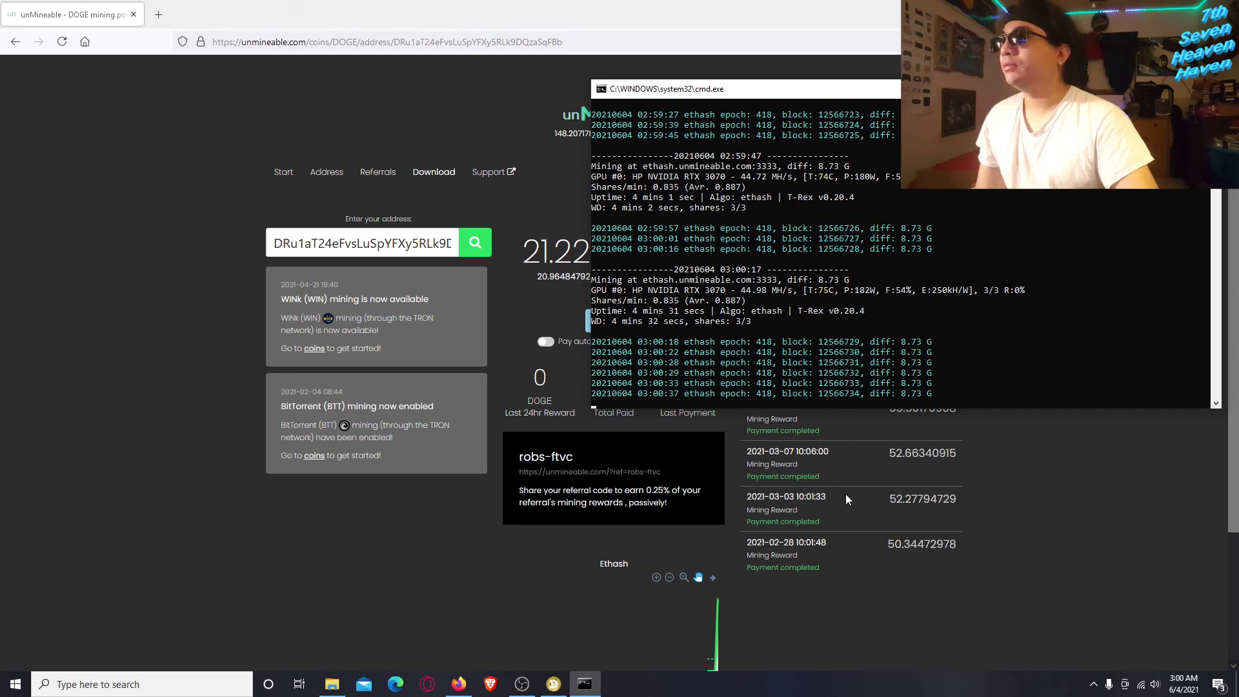
{"action": "left_click", "coordinate": [1016, 501]}
{"action": "scroll", "coordinate": [600, 645], "scroll_direction": "down", "scroll_amount": 2}
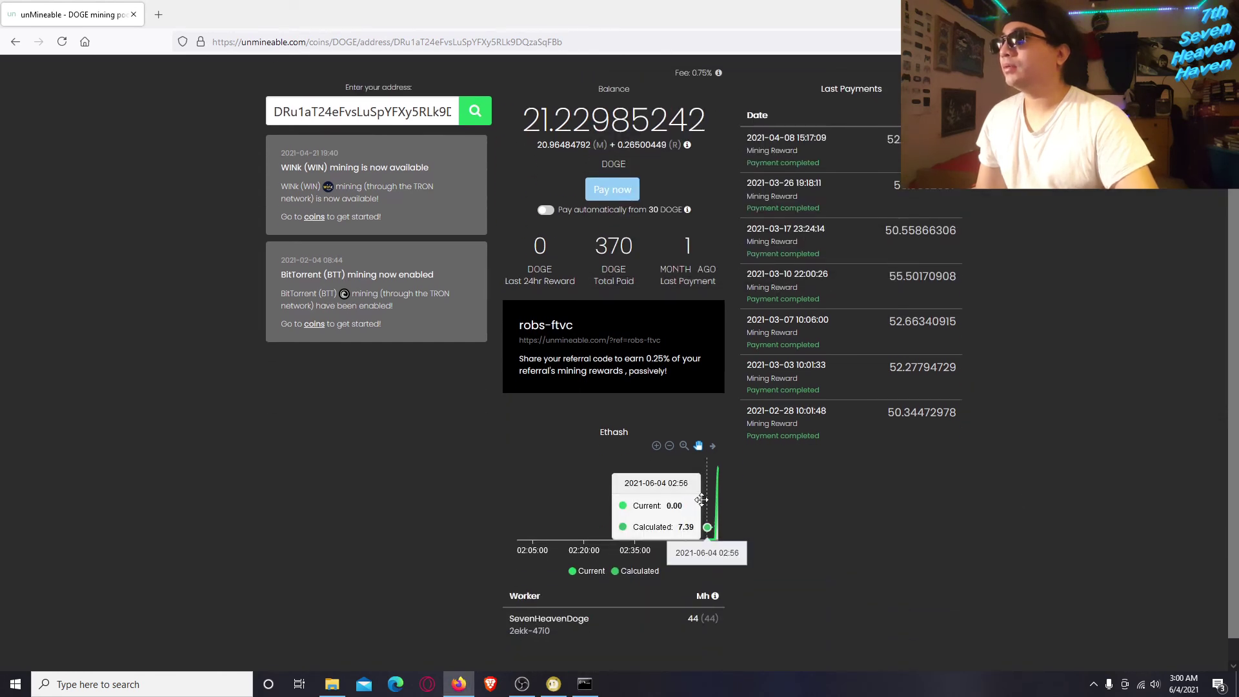
{"action": "scroll", "coordinate": [853, 590], "scroll_direction": "up", "scroll_amount": 2}
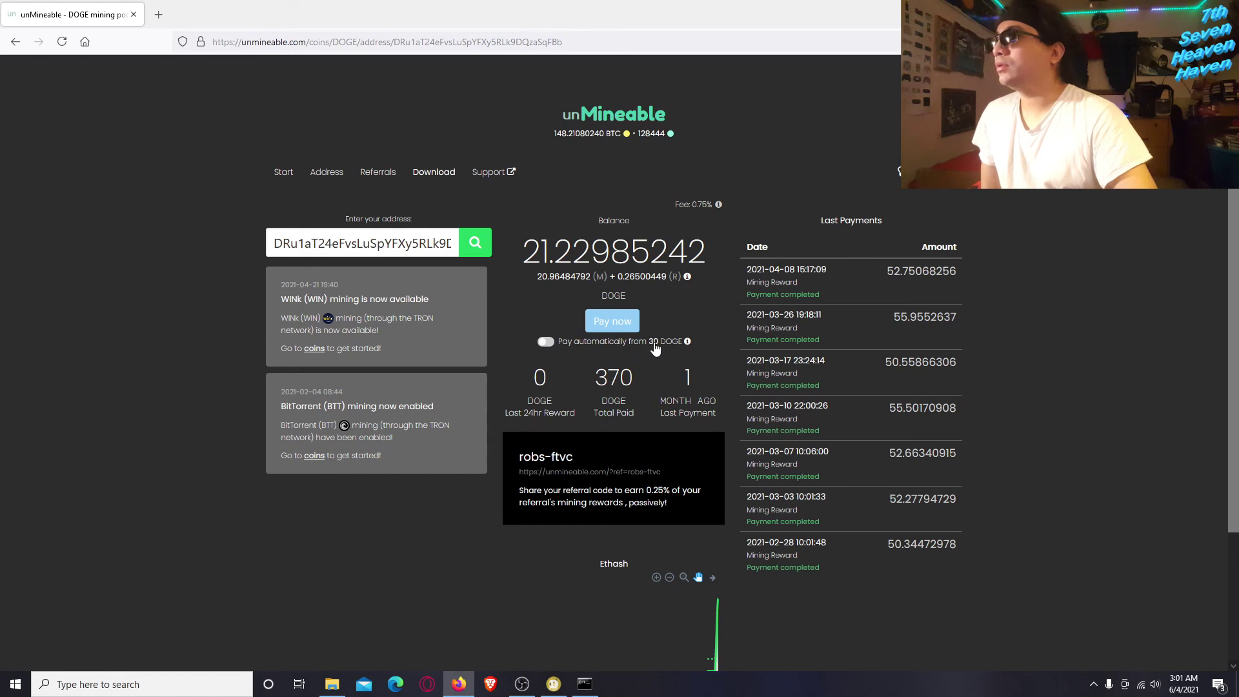
- Turn automatic payment from 30 DOGE on and back off, and inspect the referral part of the balance
{"action": "left_click", "coordinate": [546, 342]}
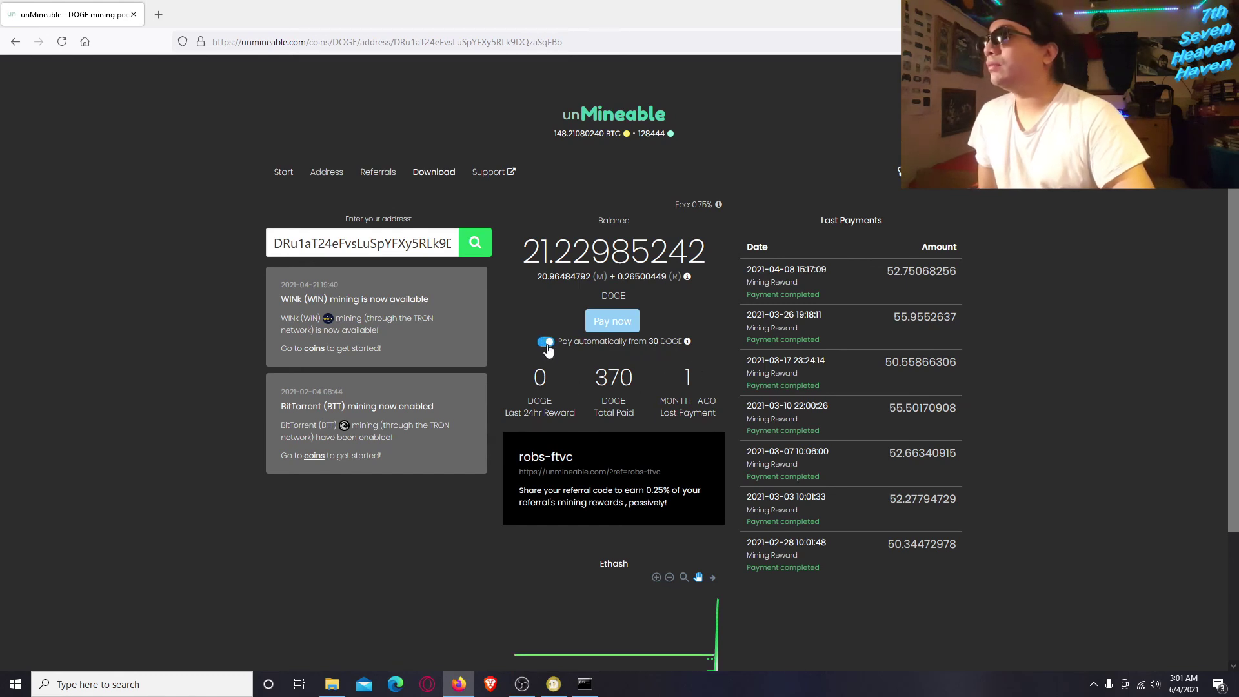
{"action": "left_click", "coordinate": [546, 342]}
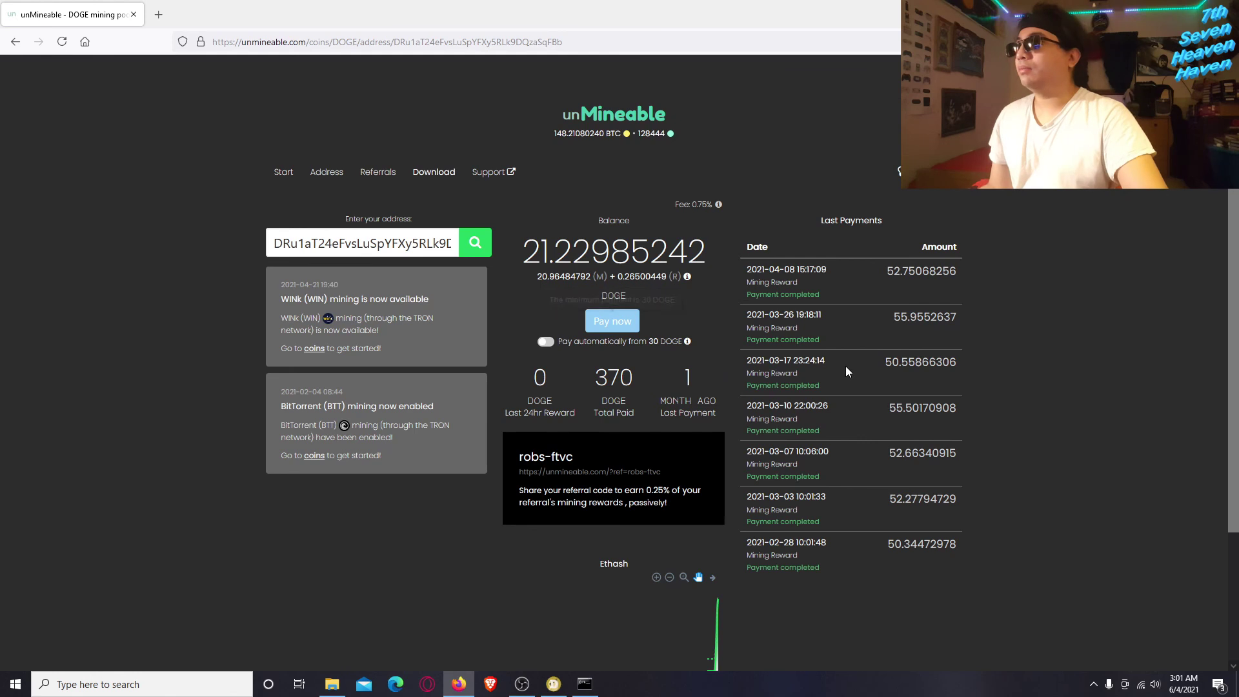
{"action": "mouse_move", "coordinate": [610, 319]}
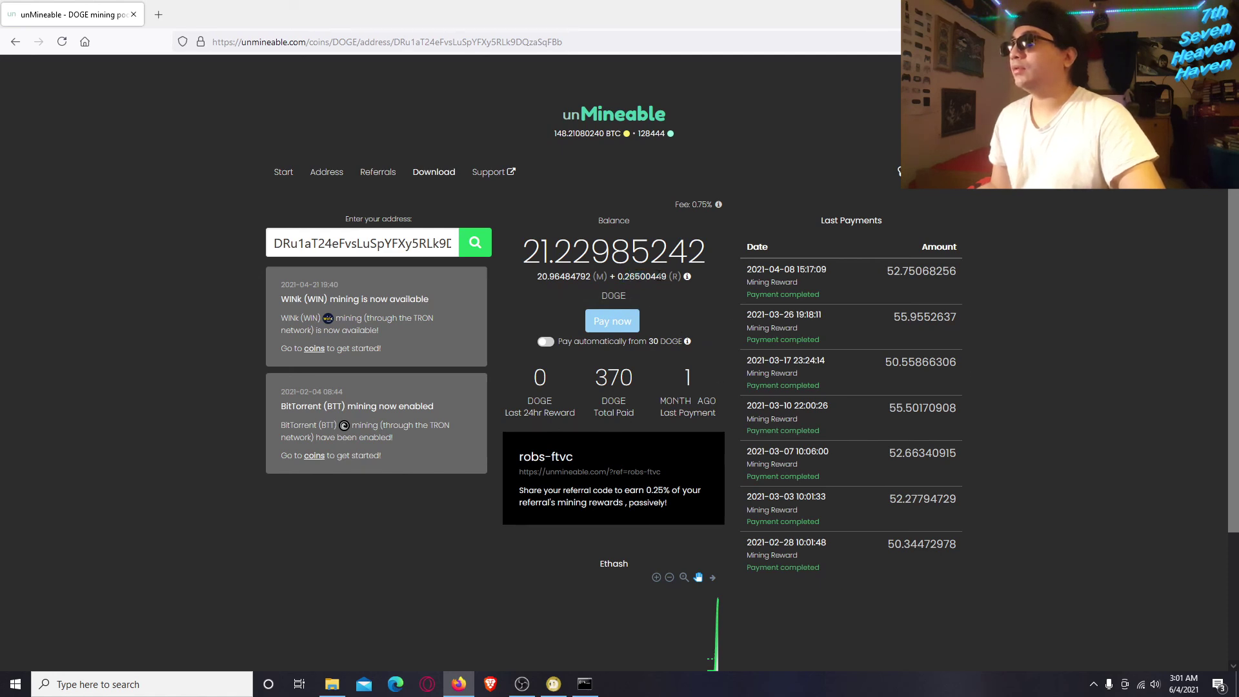
{"action": "left_click_drag", "start_coordinate": [671, 276], "coordinate": [632, 277]}
{"action": "left_click", "coordinate": [1071, 334]}
- Switch to the Dogecoin Core wallet to examine its balances and recent transactions, and return to the unMineable stats page
{"action": "scroll", "coordinate": [1076, 342], "scroll_direction": "down", "scroll_amount": 3}
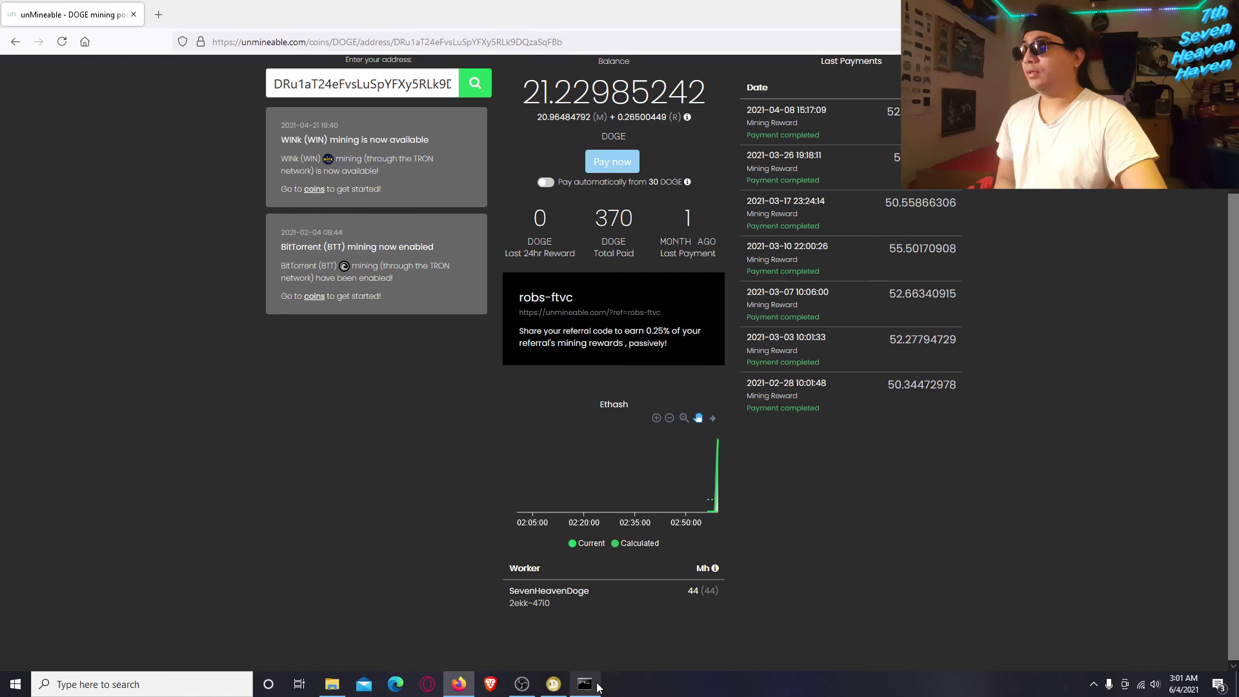
{"action": "mouse_move", "coordinate": [598, 688]}
{"action": "left_click", "coordinate": [554, 684]}
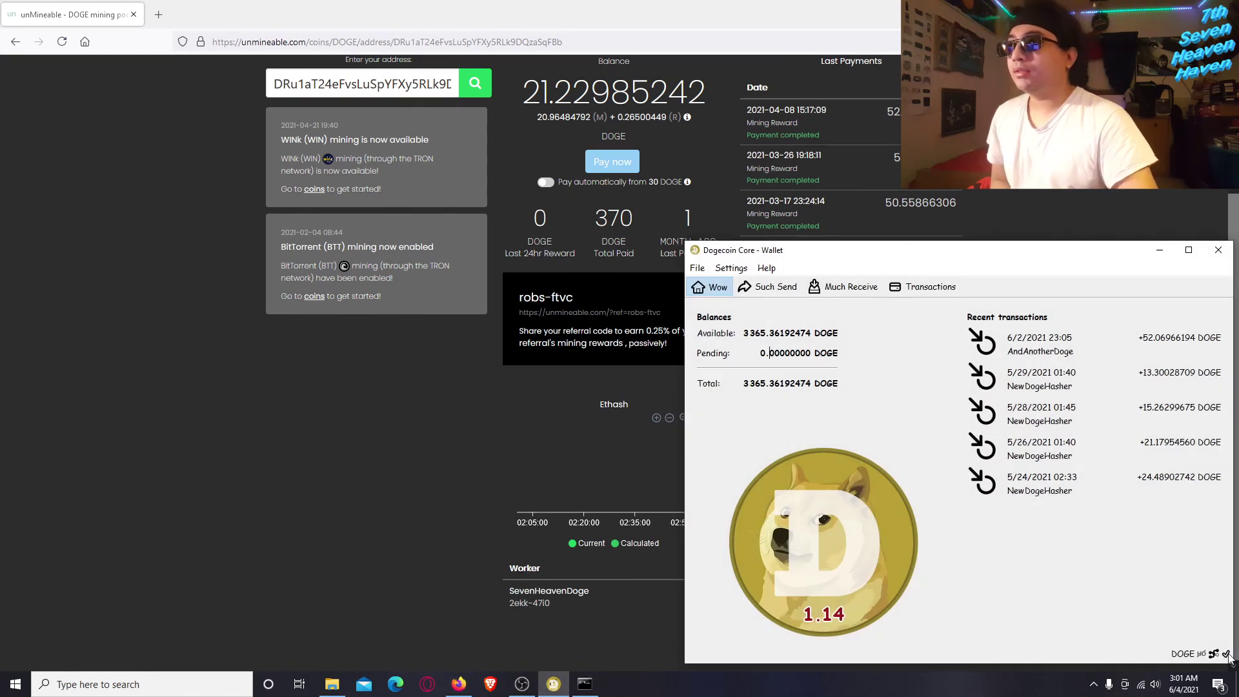
{"action": "mouse_move", "coordinate": [1228, 656]}
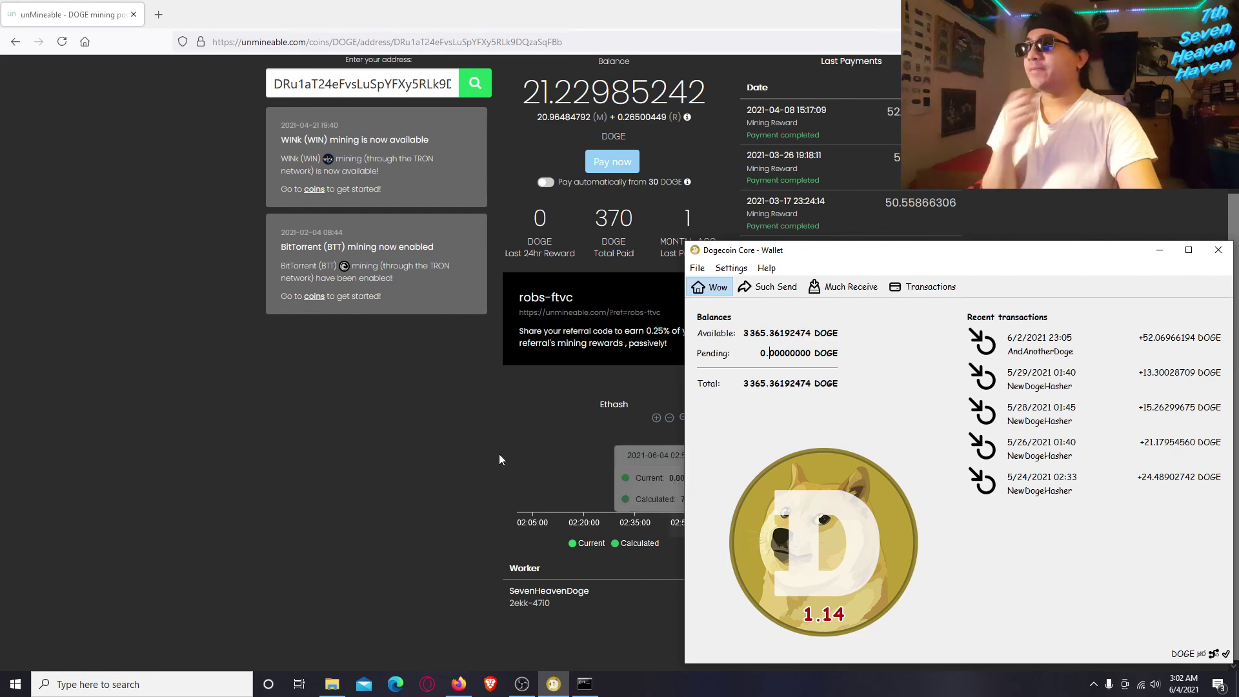
{"action": "left_click", "coordinate": [340, 439]}
{"action": "scroll", "coordinate": [340, 439], "scroll_direction": "up", "scroll_amount": 2}
{"action": "scroll", "coordinate": [340, 443], "scroll_direction": "up", "scroll_amount": 1}
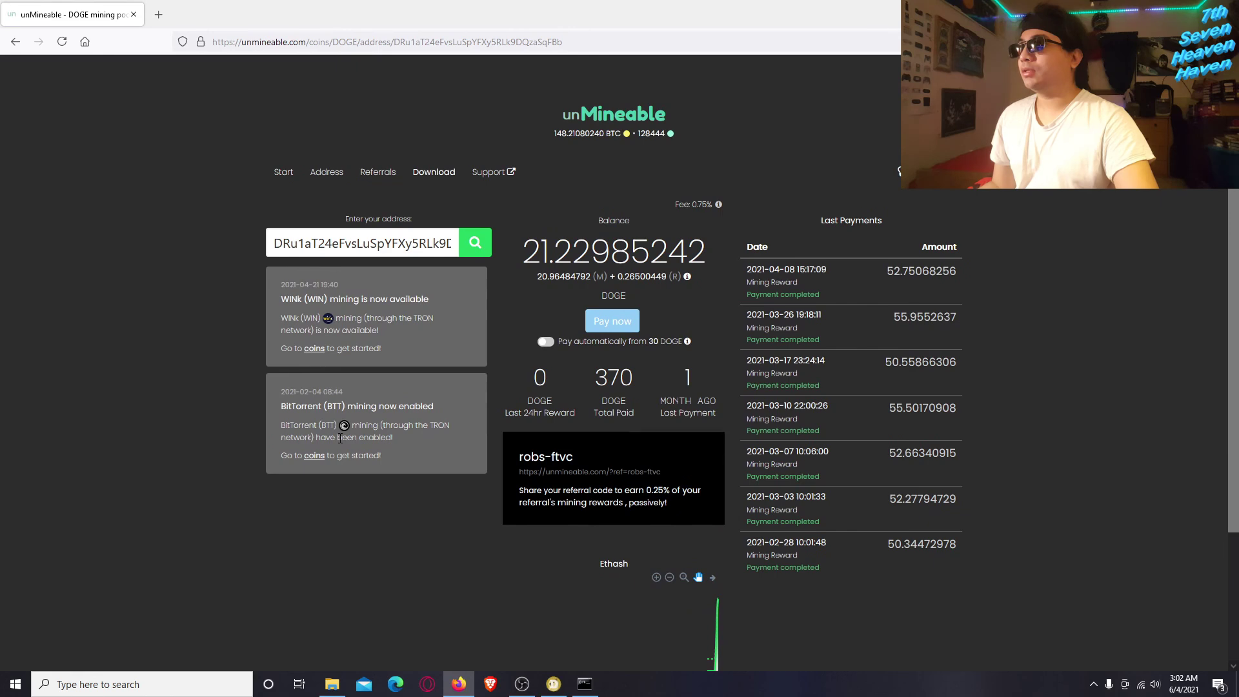
{"action": "scroll", "coordinate": [421, 390], "scroll_direction": "down", "scroll_amount": 3}
{"action": "scroll", "coordinate": [419, 393], "scroll_direction": "up", "scroll_amount": 3}
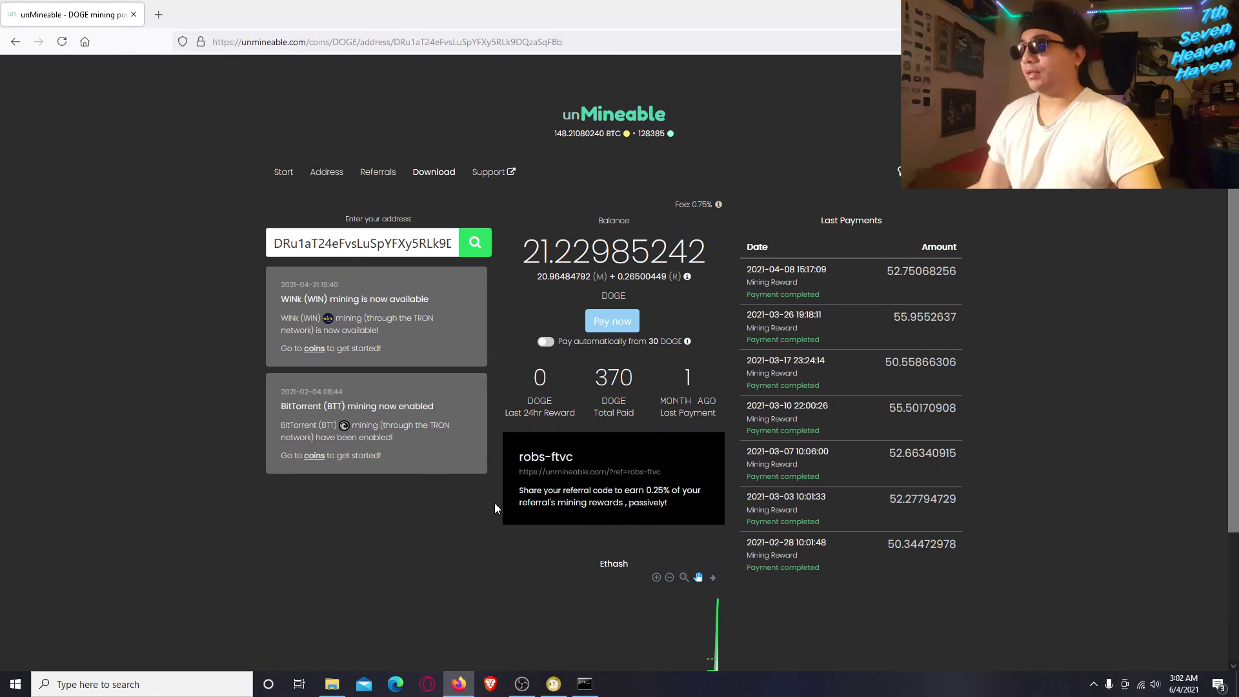
- Exit the Dogecoin Core wallet and stop mining by closing the T-Rex miner console
{"action": "left_click", "coordinate": [553, 684]}
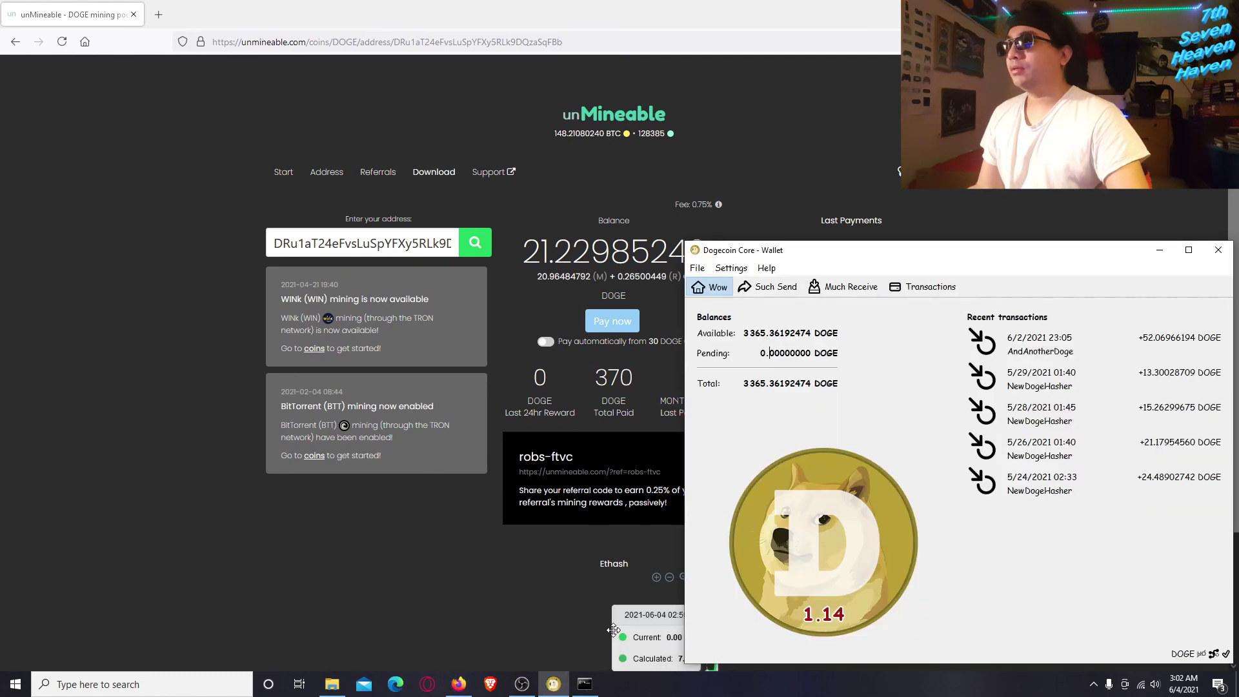
{"action": "left_click", "coordinate": [697, 268]}
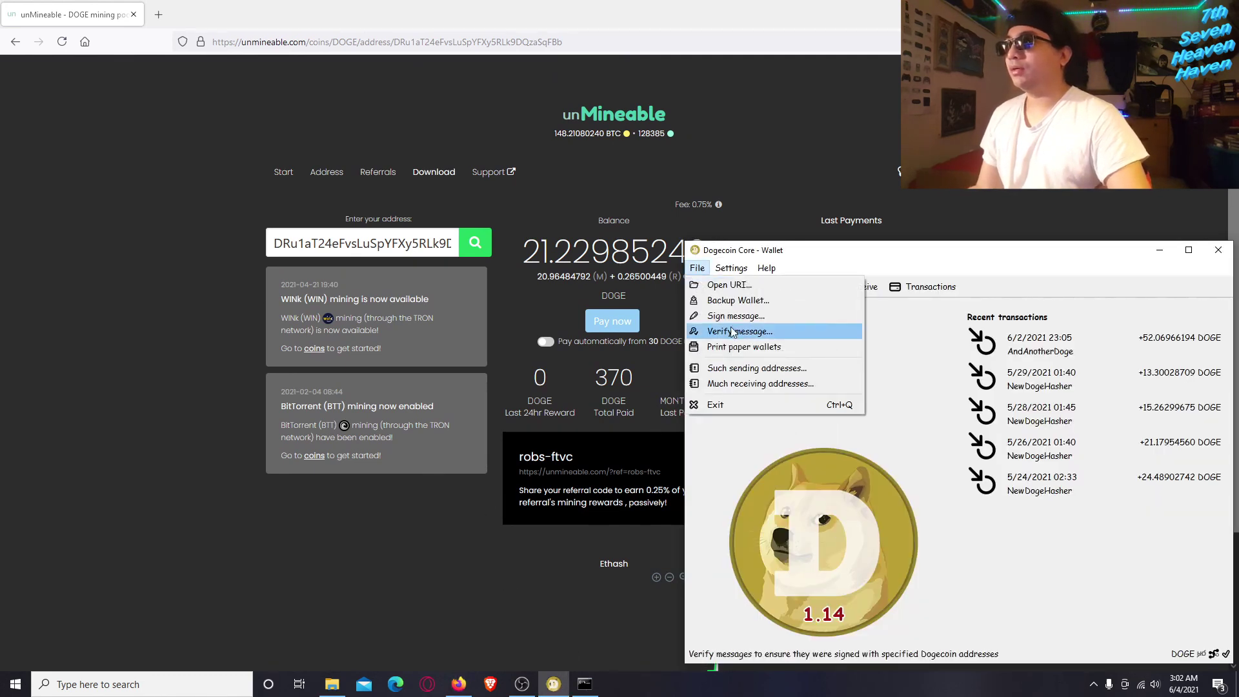
{"action": "left_click", "coordinate": [727, 411]}
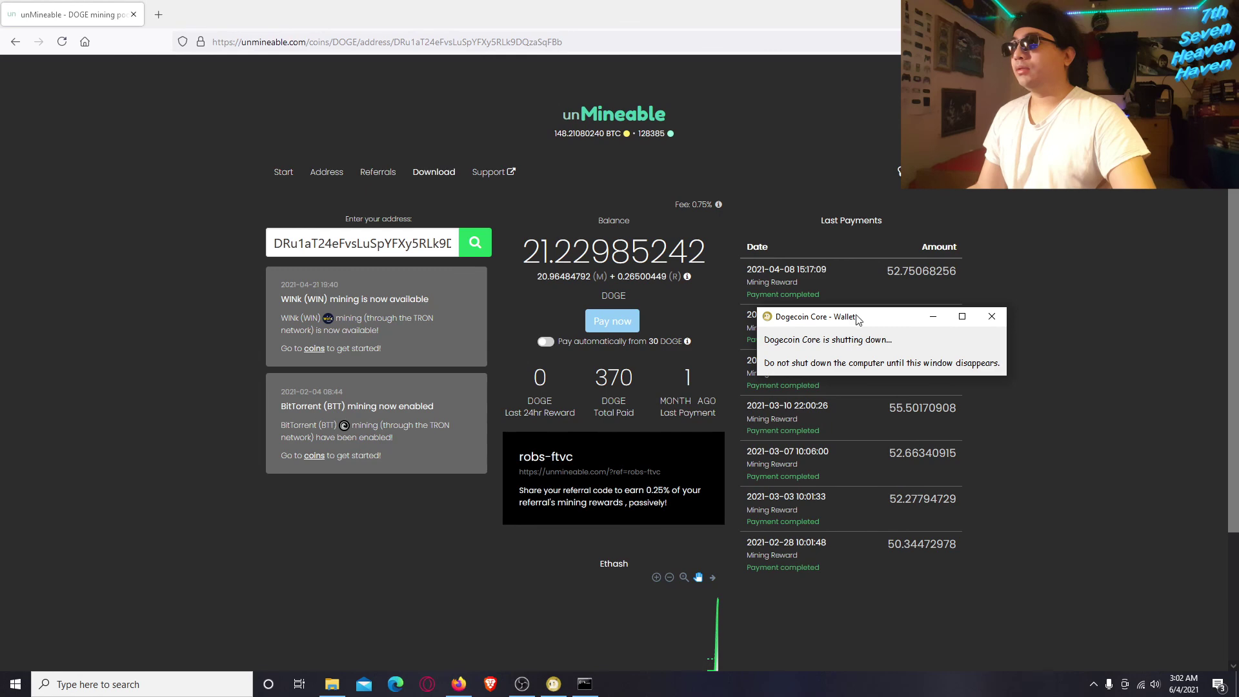
{"action": "left_click", "coordinate": [553, 683]}
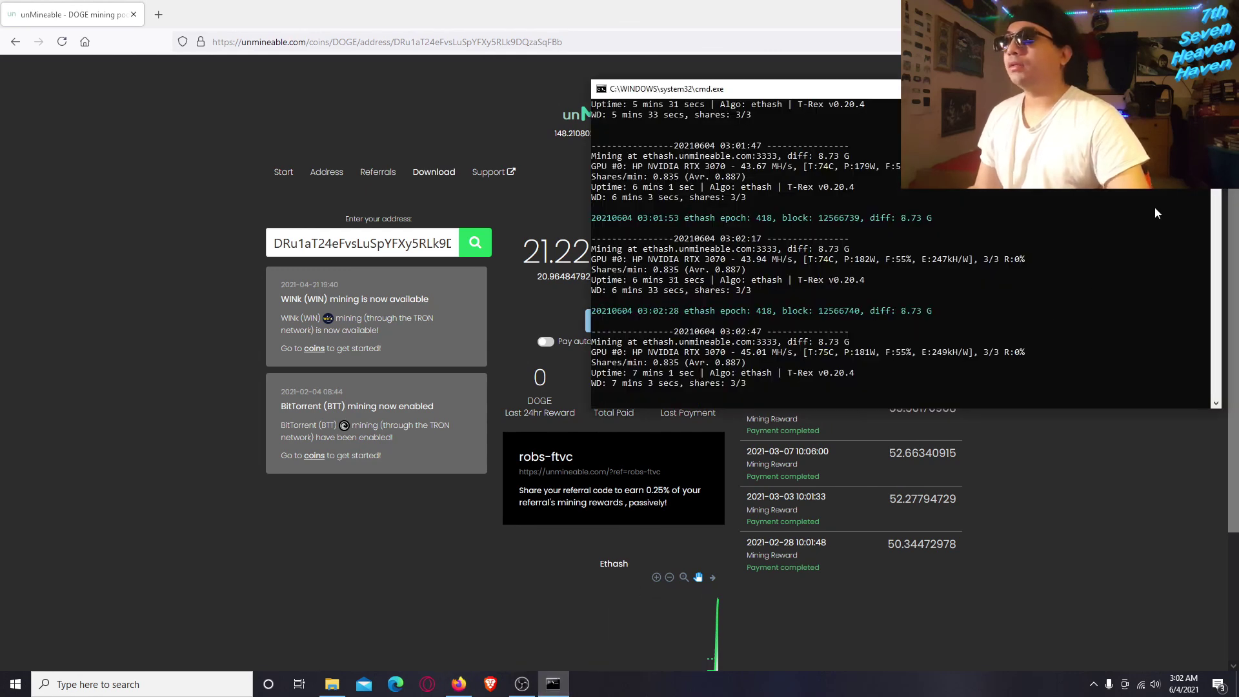
{"action": "left_click", "coordinate": [1206, 89]}
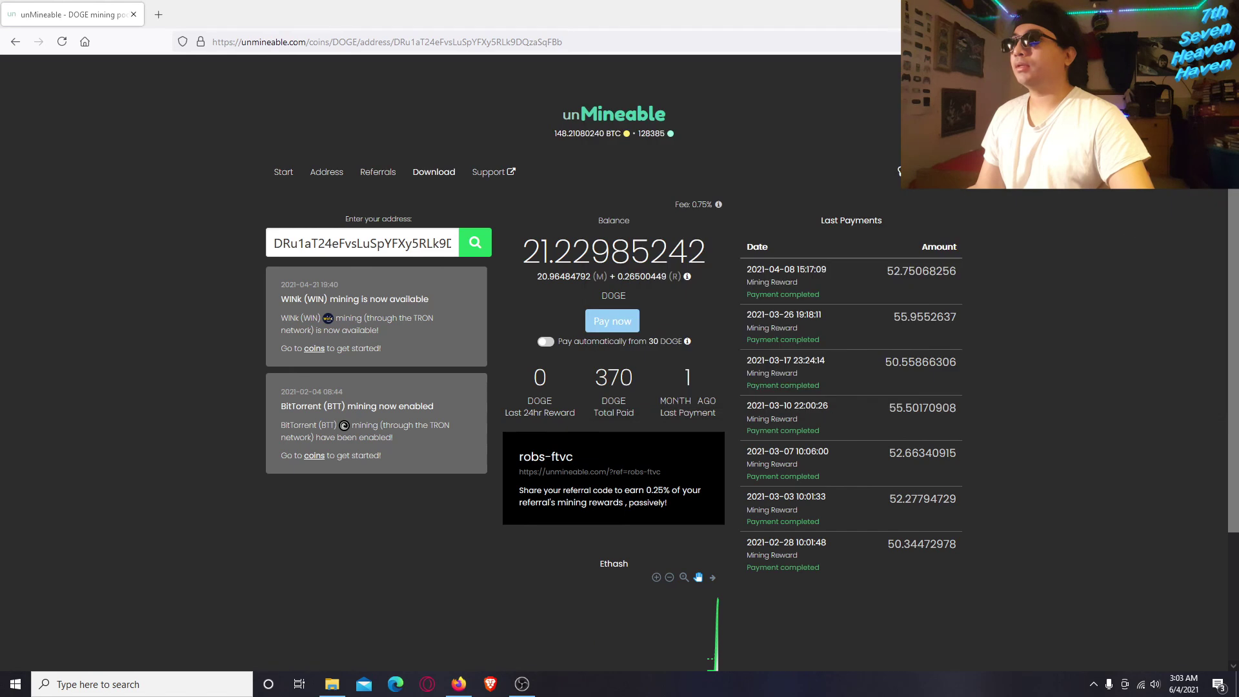